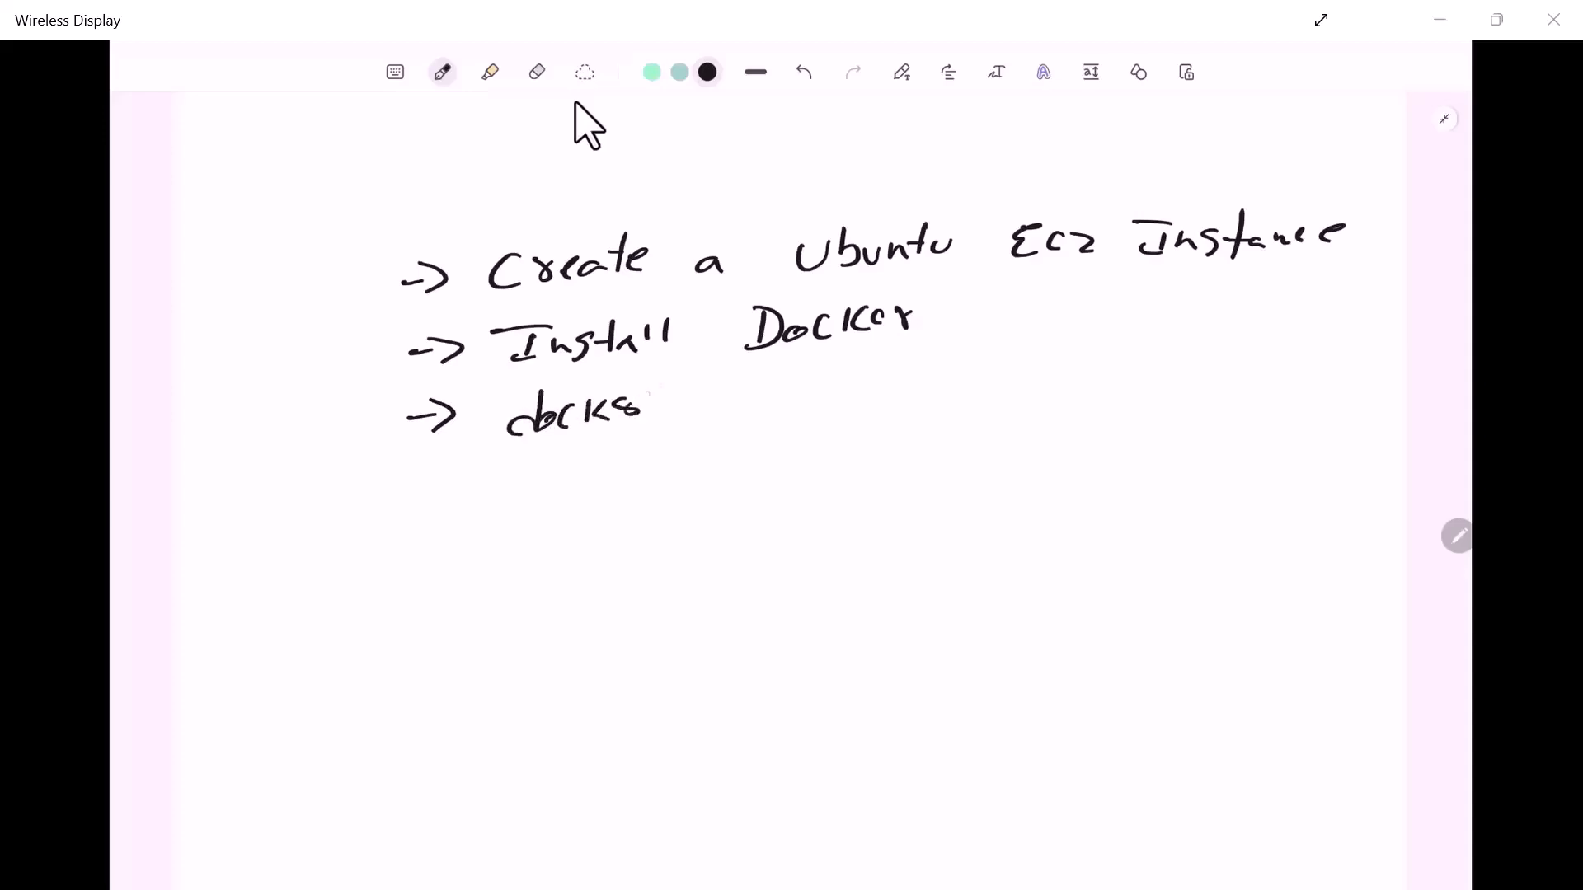
- Handwrite the arrow bullet line "app code file → html" below the dockerfile line of the plan
drag(399, 479, 422, 477)
drag(427, 461, 445, 489)
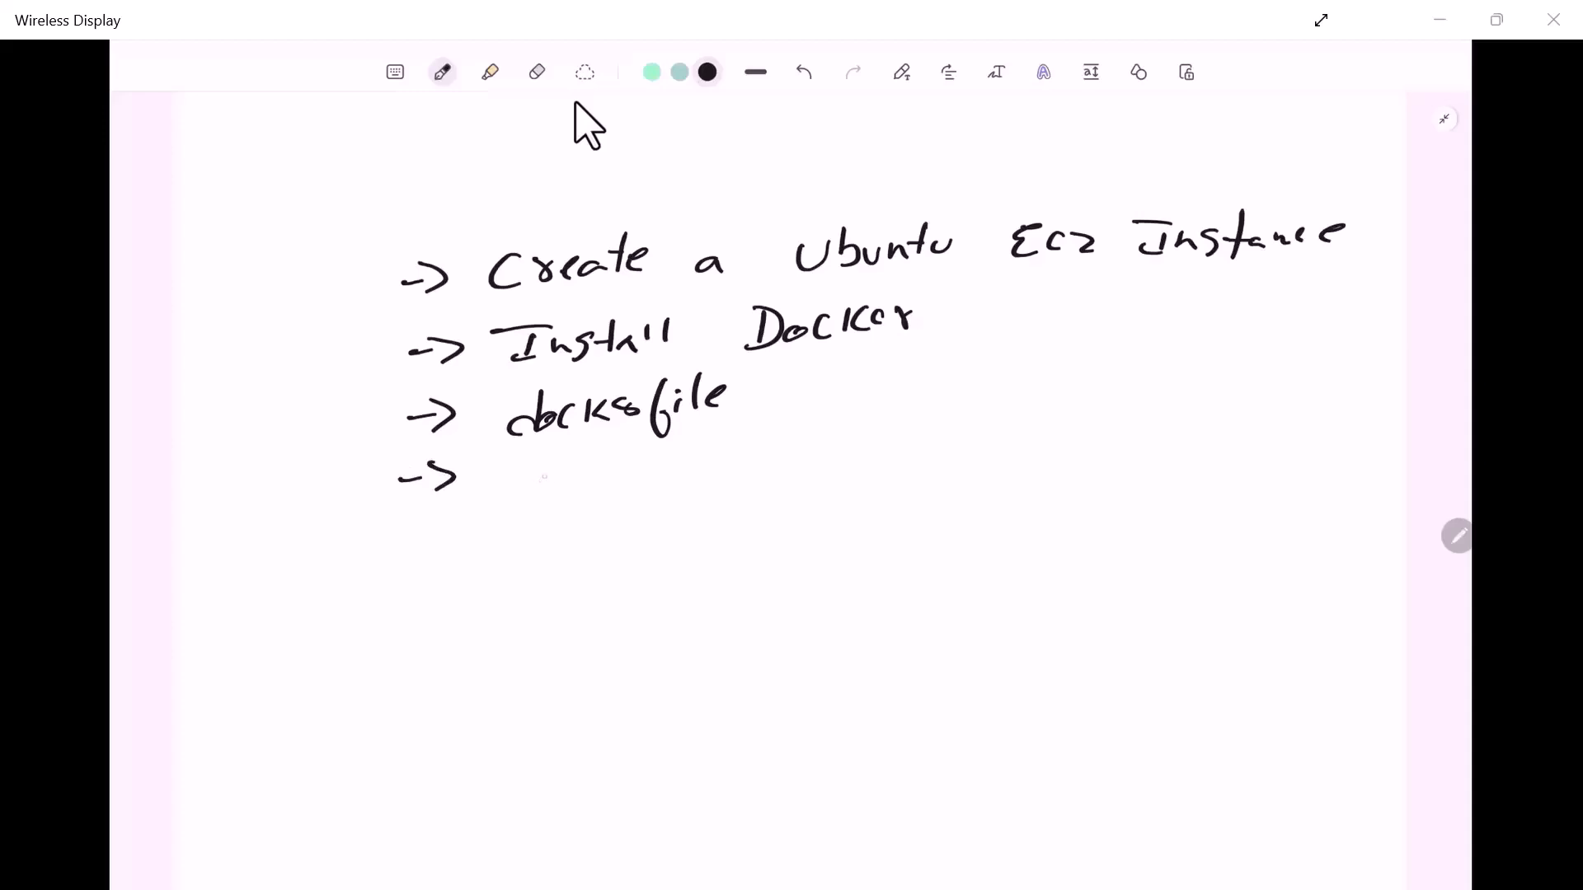
mouse_move(548, 470)
mouse_down()
mouse_move(557, 493)
mouse_move(681, 481)
mouse_up()
drag(723, 440, 700, 478)
mouse_move(726, 470)
mouse_down()
mouse_move(745, 458)
mouse_move(734, 476)
mouse_up()
mouse_move(780, 444)
mouse_down()
mouse_move(775, 494)
mouse_move(798, 471)
mouse_up()
drag(803, 463, 885, 448)
drag(872, 433, 874, 466)
drag(932, 420, 955, 452)
drag(941, 438, 996, 446)
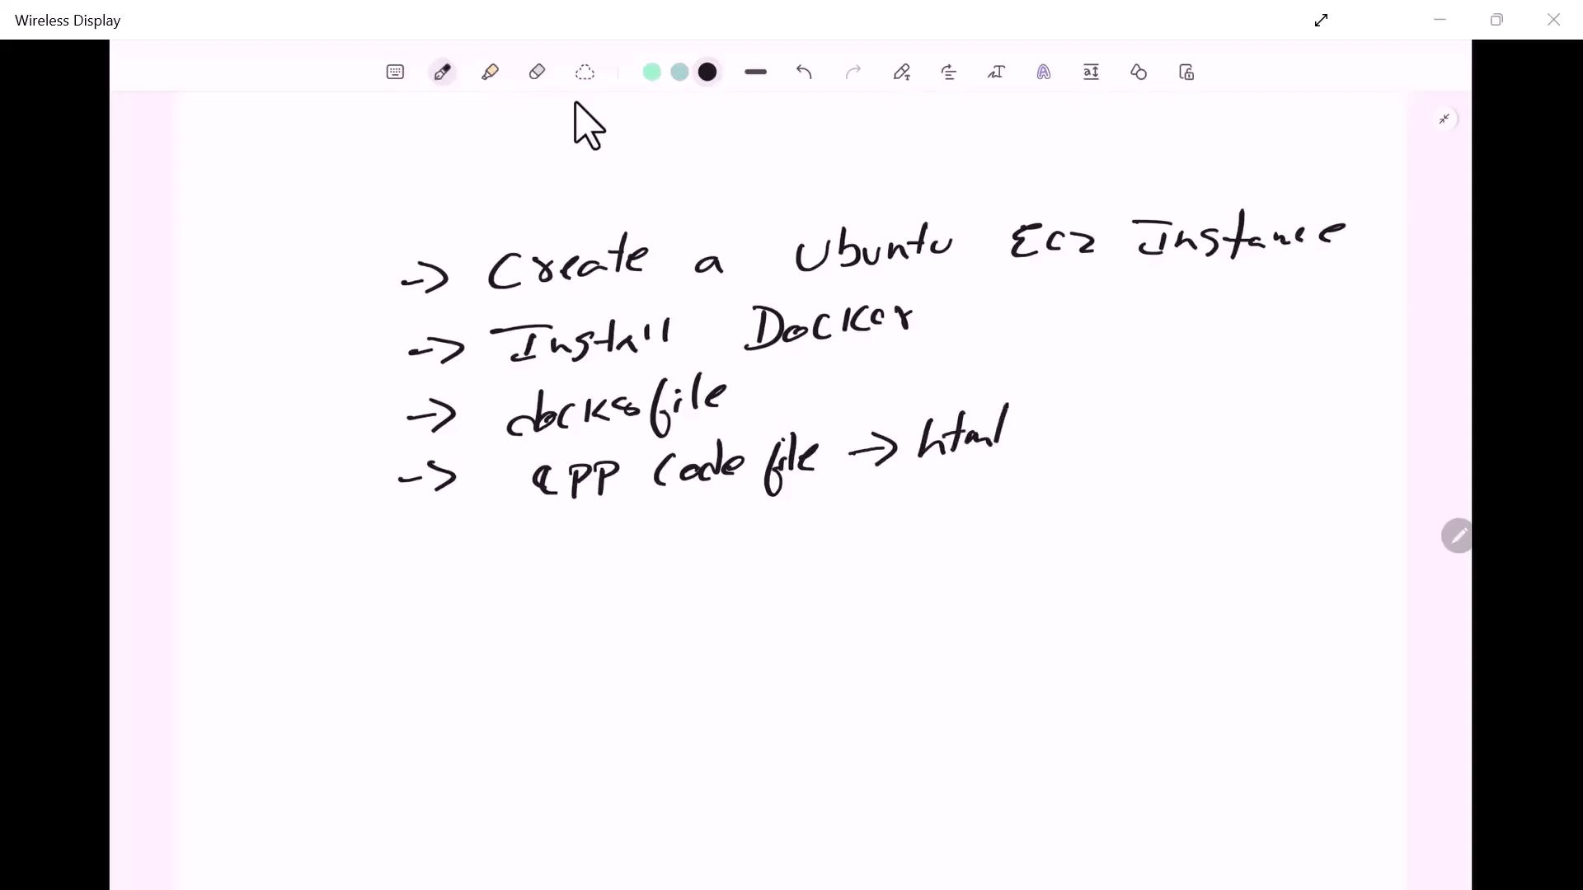
- Handwrite the arrow bullet line "Build a Image" below the app code file line
drag(385, 559, 419, 558)
drag(414, 537, 416, 567)
mouse_move(521, 535)
mouse_down()
mouse_move(510, 569)
mouse_move(586, 561)
mouse_up()
mouse_move(619, 516)
mouse_down()
mouse_move(617, 557)
mouse_move(639, 551)
mouse_up()
mouse_move(636, 541)
mouse_down()
mouse_move(626, 556)
mouse_move(705, 550)
mouse_up()
drag(791, 525, 790, 551)
mouse_move(760, 523)
mouse_down()
mouse_move(810, 519)
mouse_move(765, 553)
mouse_up()
drag(813, 542, 900, 539)
drag(921, 528, 902, 566)
drag(924, 536, 940, 521)
- Handwrite the arrow bullet line "create a repo on aws" below the image-building line
drag(417, 616, 415, 649)
mouse_move(529, 620)
mouse_down()
mouse_move(531, 642)
mouse_move(565, 623)
mouse_up()
drag(576, 628, 585, 639)
drag(595, 628, 629, 631)
drag(624, 616, 641, 615)
drag(653, 623, 763, 635)
mouse_move(783, 625)
mouse_down()
mouse_move(798, 613)
mouse_move(834, 638)
mouse_up()
mouse_move(834, 614)
mouse_down()
mouse_move(920, 604)
mouse_move(1028, 622)
mouse_move(1073, 600)
mouse_move(1076, 620)
mouse_up()
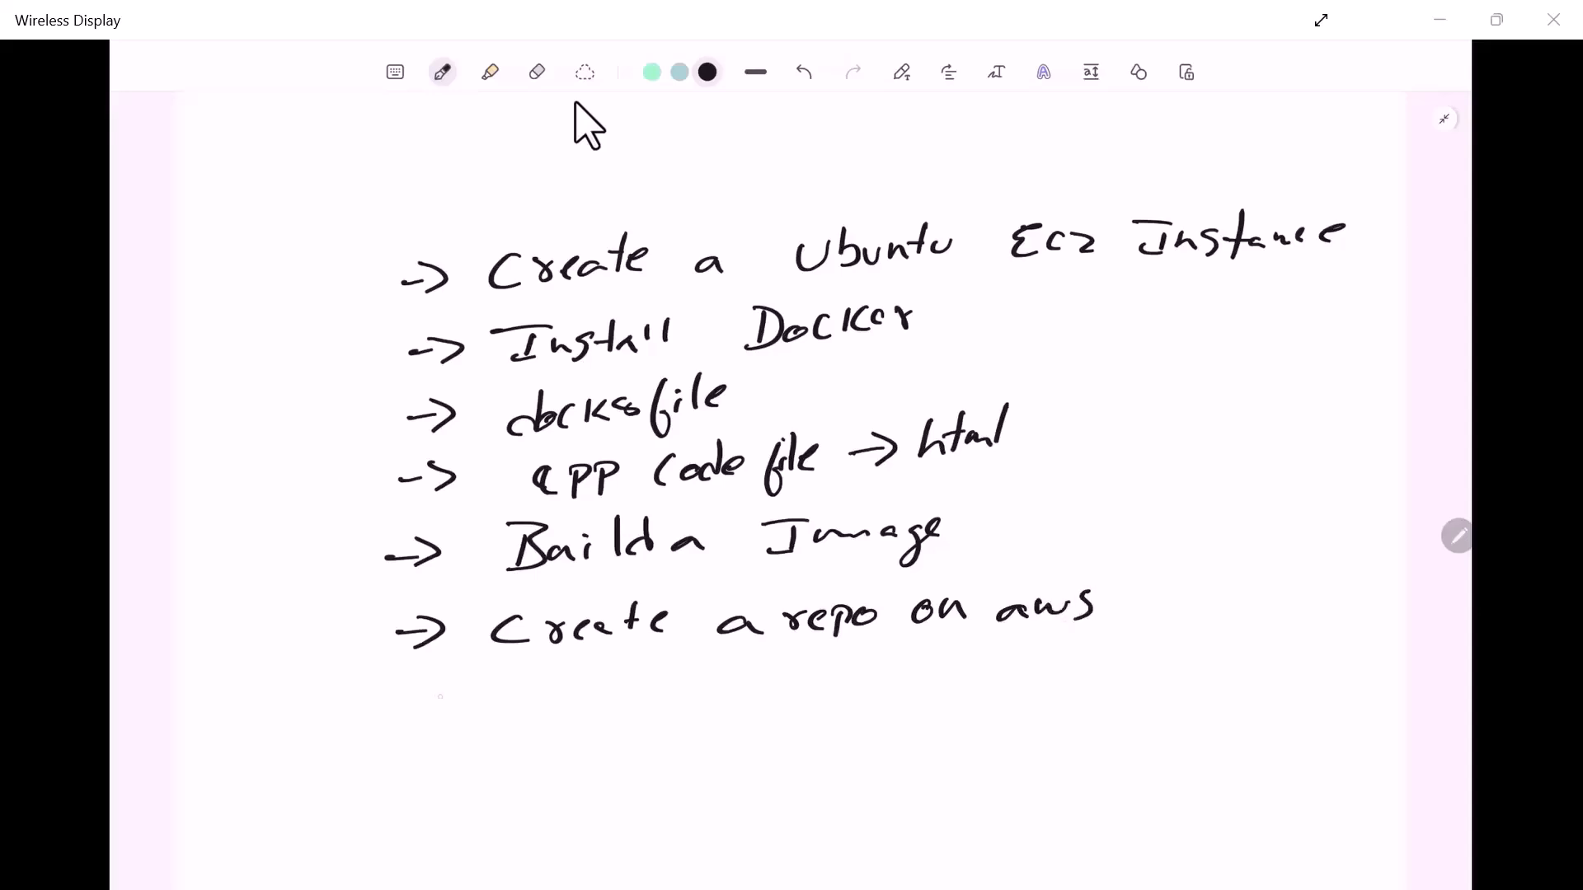
- Handwrite the arrow bullet line "Push the image → ECR" and underline the word "repo" in the line above it
drag(397, 710, 421, 710)
mouse_move(426, 694)
mouse_down()
mouse_move(452, 713)
mouse_move(430, 726)
mouse_up()
mouse_move(496, 699)
mouse_down()
mouse_move(499, 731)
mouse_move(515, 706)
mouse_up()
mouse_move(532, 702)
mouse_down()
mouse_move(552, 723)
mouse_move(595, 714)
mouse_up()
mouse_move(650, 683)
mouse_down()
mouse_move(629, 717)
mouse_move(641, 695)
mouse_up()
mouse_move(649, 681)
mouse_down()
mouse_move(676, 708)
mouse_move(735, 707)
mouse_move(740, 669)
mouse_up()
mouse_move(753, 695)
mouse_down()
mouse_move(769, 678)
mouse_move(838, 680)
mouse_up()
mouse_move(859, 675)
mouse_down()
mouse_move(827, 721)
mouse_move(859, 677)
mouse_move(926, 694)
mouse_up()
mouse_move(1012, 658)
mouse_down()
mouse_move(981, 664)
mouse_move(990, 693)
mouse_up()
mouse_move(1035, 666)
mouse_down()
mouse_move(1028, 686)
mouse_move(1047, 681)
mouse_up()
drag(1047, 656, 1065, 668)
drag(791, 640, 866, 638)
- Change the pen colour to light green and handwrite the arrow bullet line "create a Task def" below the ECR line
click(651, 72)
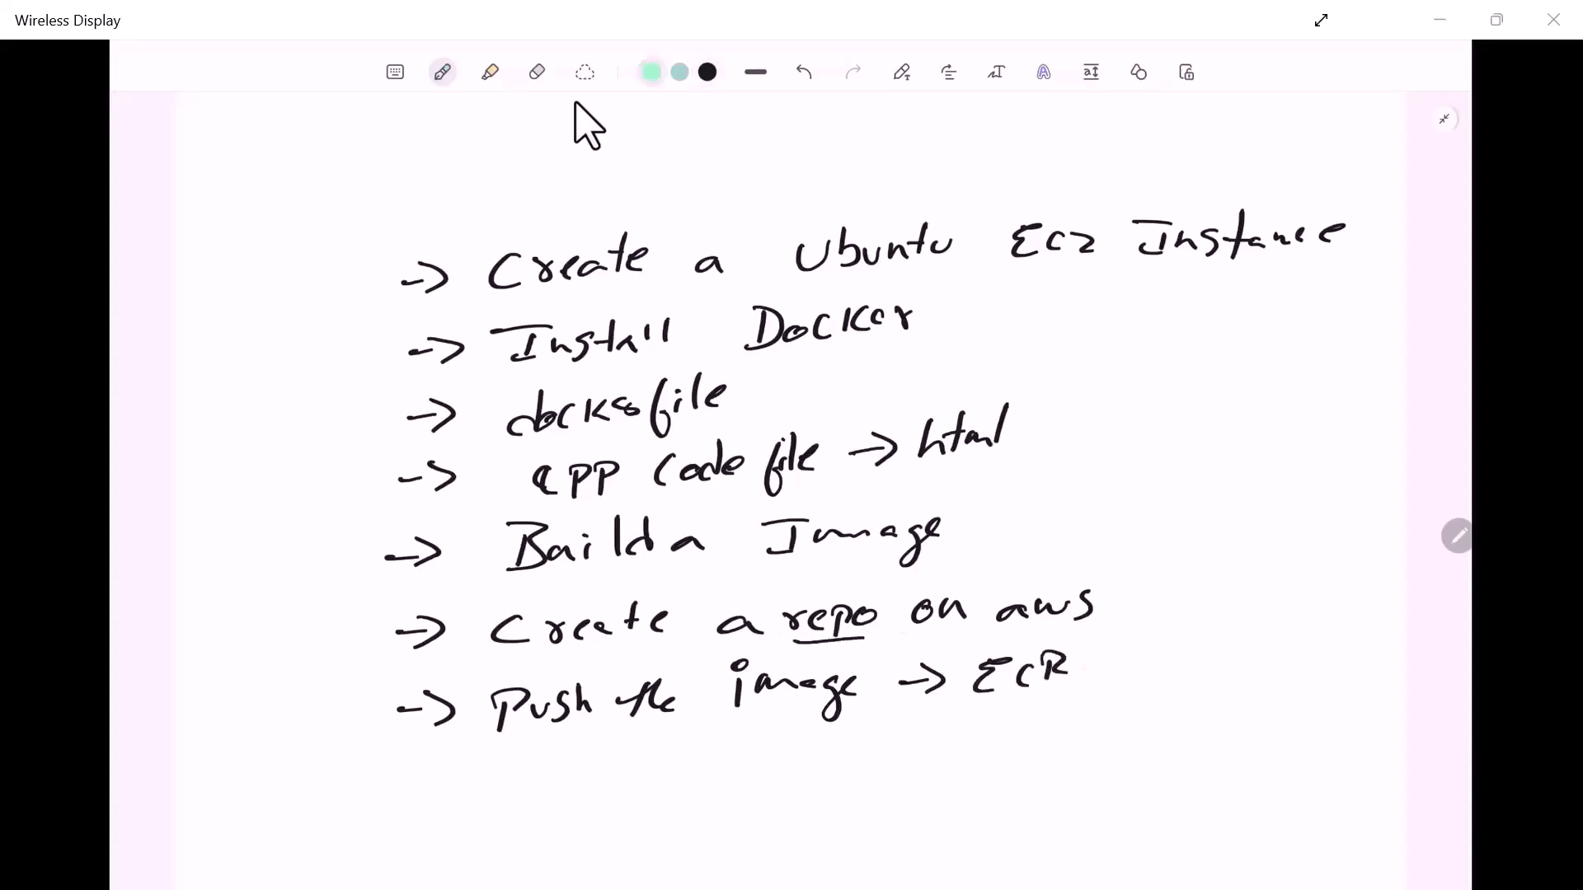
drag(396, 790, 423, 790)
drag(427, 775, 431, 806)
drag(532, 765, 531, 794)
drag(540, 779, 552, 788)
mouse_move(624, 751)
mouse_down()
mouse_move(627, 780)
mouse_move(669, 780)
mouse_up()
drag(765, 763, 849, 747)
drag(854, 764, 905, 772)
mouse_move(922, 746)
mouse_down()
mouse_move(924, 770)
mouse_move(996, 726)
mouse_move(1014, 760)
mouse_up()
drag(1046, 719, 1027, 775)
- Handwrite the arrow bullet line "create a task" in light green below the task definition line
scroll(575, 104, down, 2)
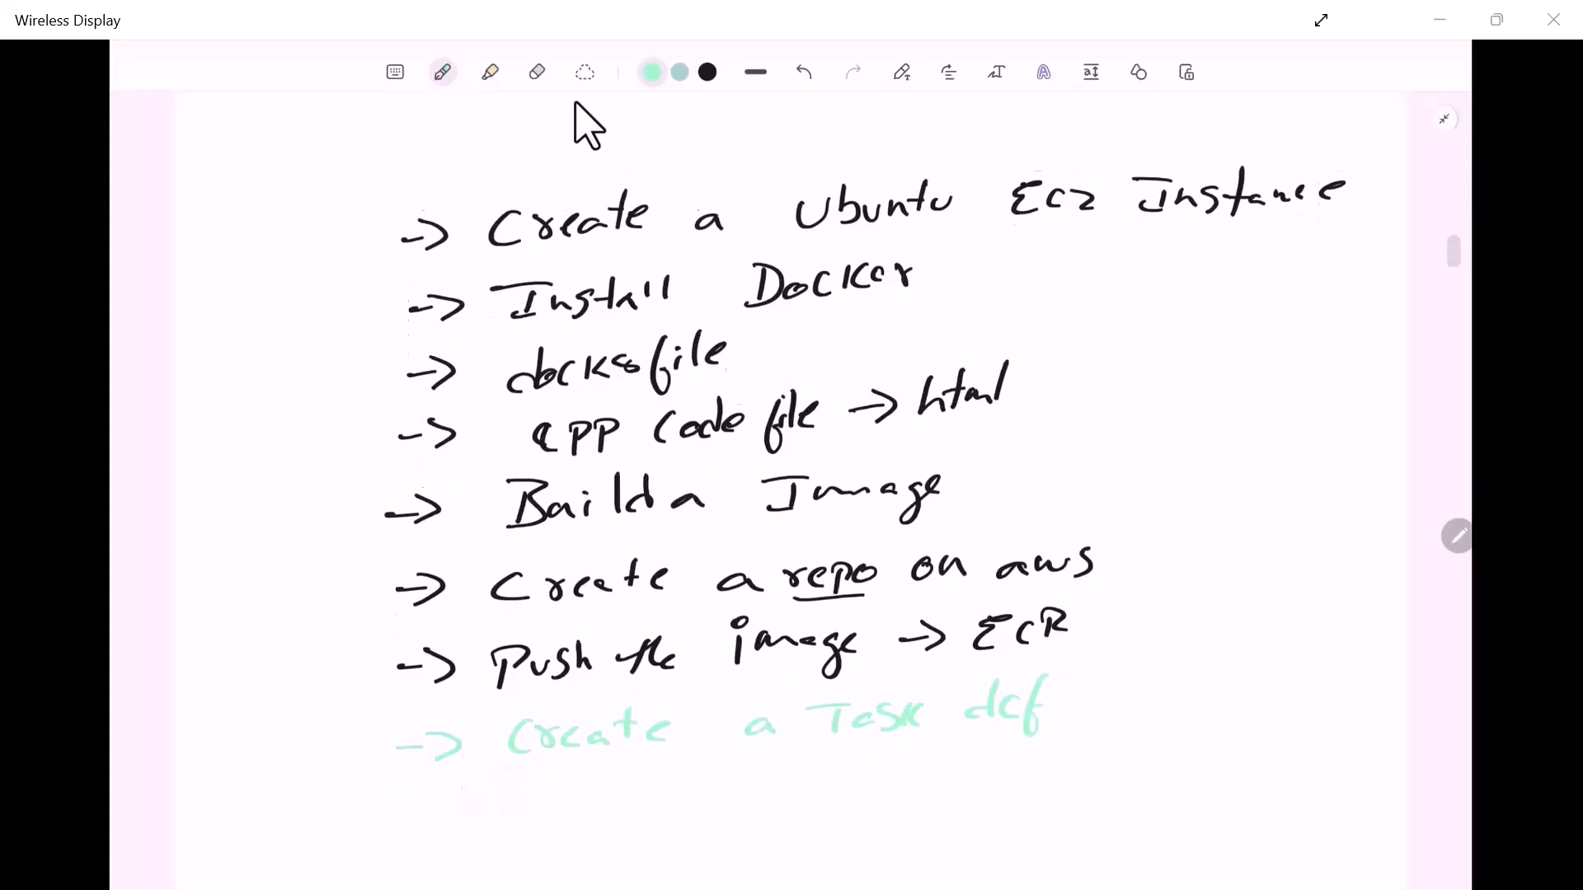
drag(419, 760, 418, 785)
drag(528, 740, 527, 772)
drag(534, 752, 613, 752)
mouse_move(625, 724)
mouse_down()
mouse_move(624, 758)
mouse_move(653, 751)
mouse_up()
drag(754, 735, 768, 749)
drag(843, 712, 834, 750)
drag(916, 718, 910, 740)
drag(925, 715, 922, 742)
drag(939, 715, 937, 740)
- Handwrite one more light green arrow bullet line starting with "APP" below the task line
drag(384, 829, 408, 828)
drag(411, 812, 414, 848)
drag(517, 832, 550, 791)
drag(512, 813, 587, 797)
mouse_move(592, 821)
mouse_down()
mouse_move(593, 793)
mouse_move(611, 800)
mouse_up()
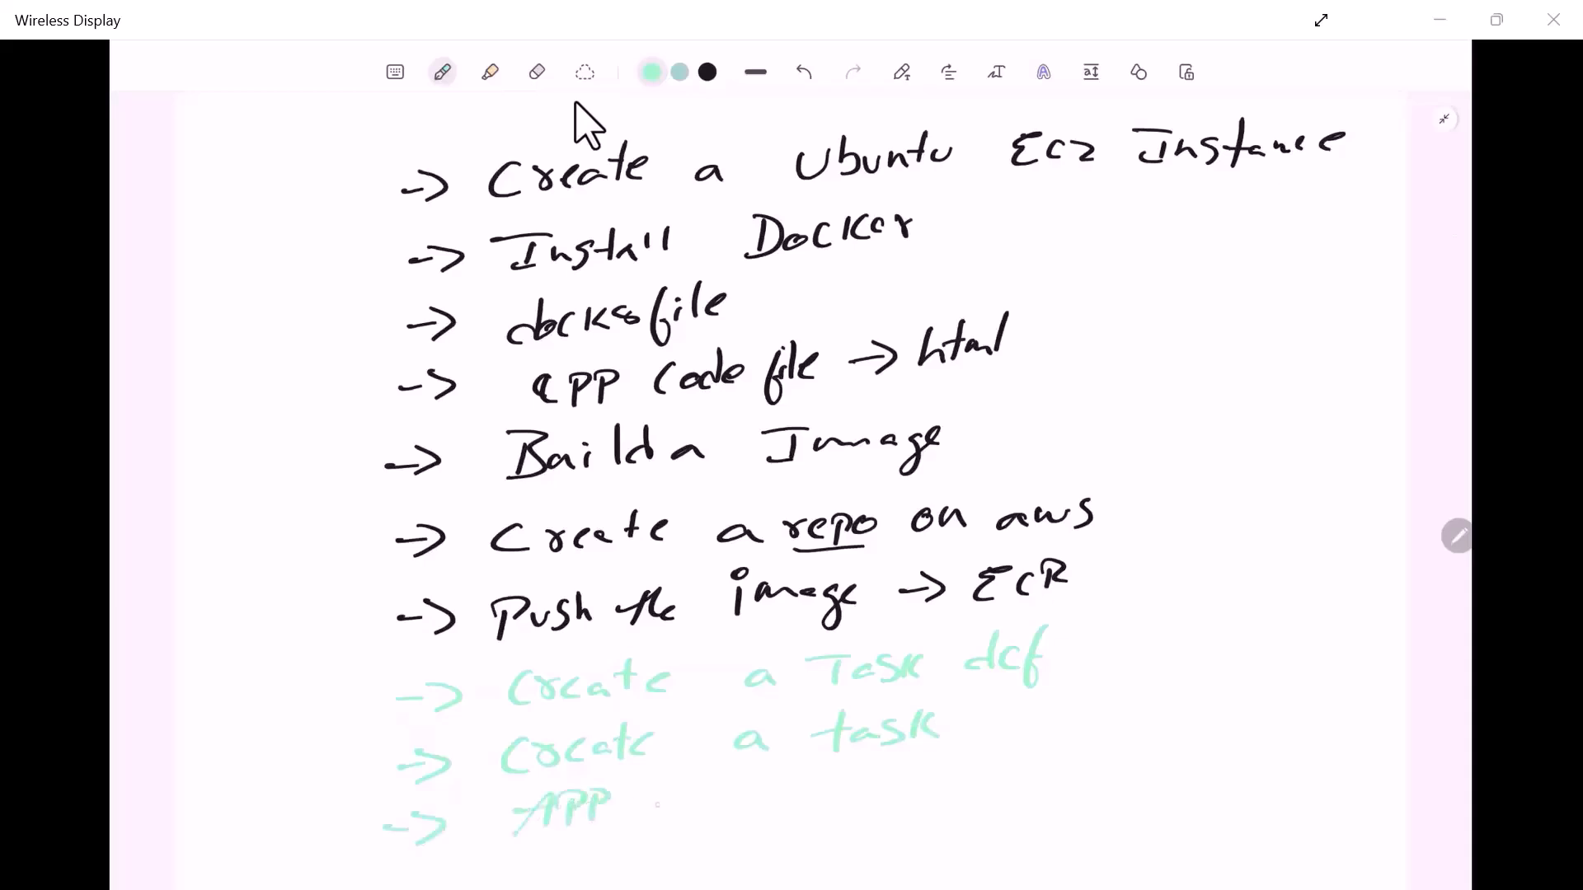
mouse_move(701, 797)
mouse_down()
mouse_move(683, 819)
mouse_move(775, 798)
mouse_up()
mouse_move(779, 790)
mouse_down()
mouse_move(777, 819)
mouse_move(784, 805)
mouse_up()
- Switch to the browser, sign in to the AWS console and open the EC2 form for launching an instance
click(1439, 20)
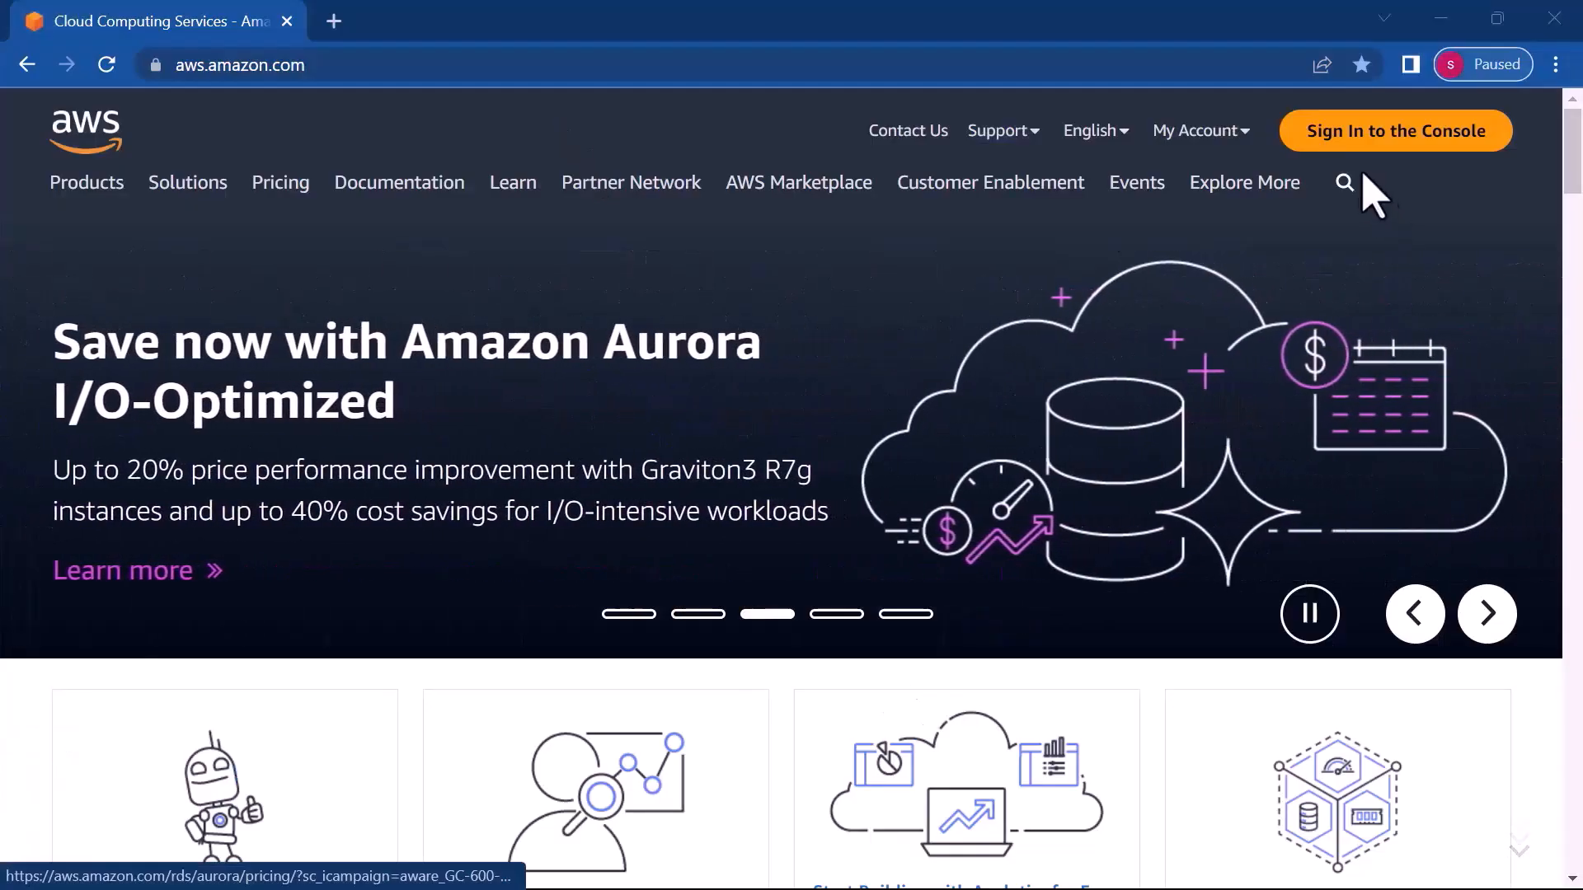
click(1354, 136)
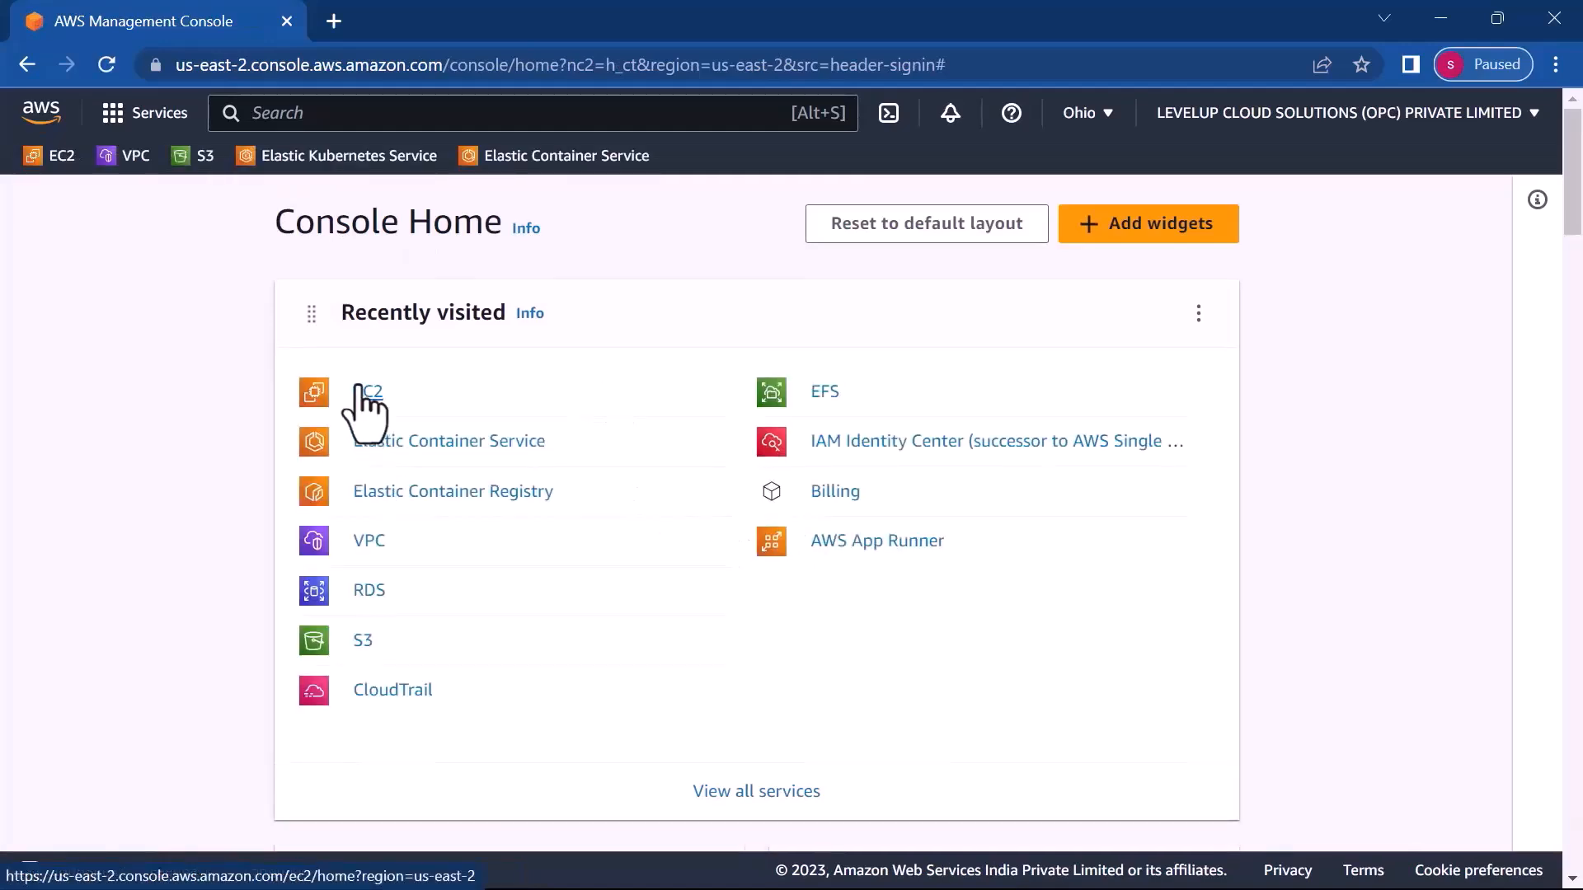
click(363, 391)
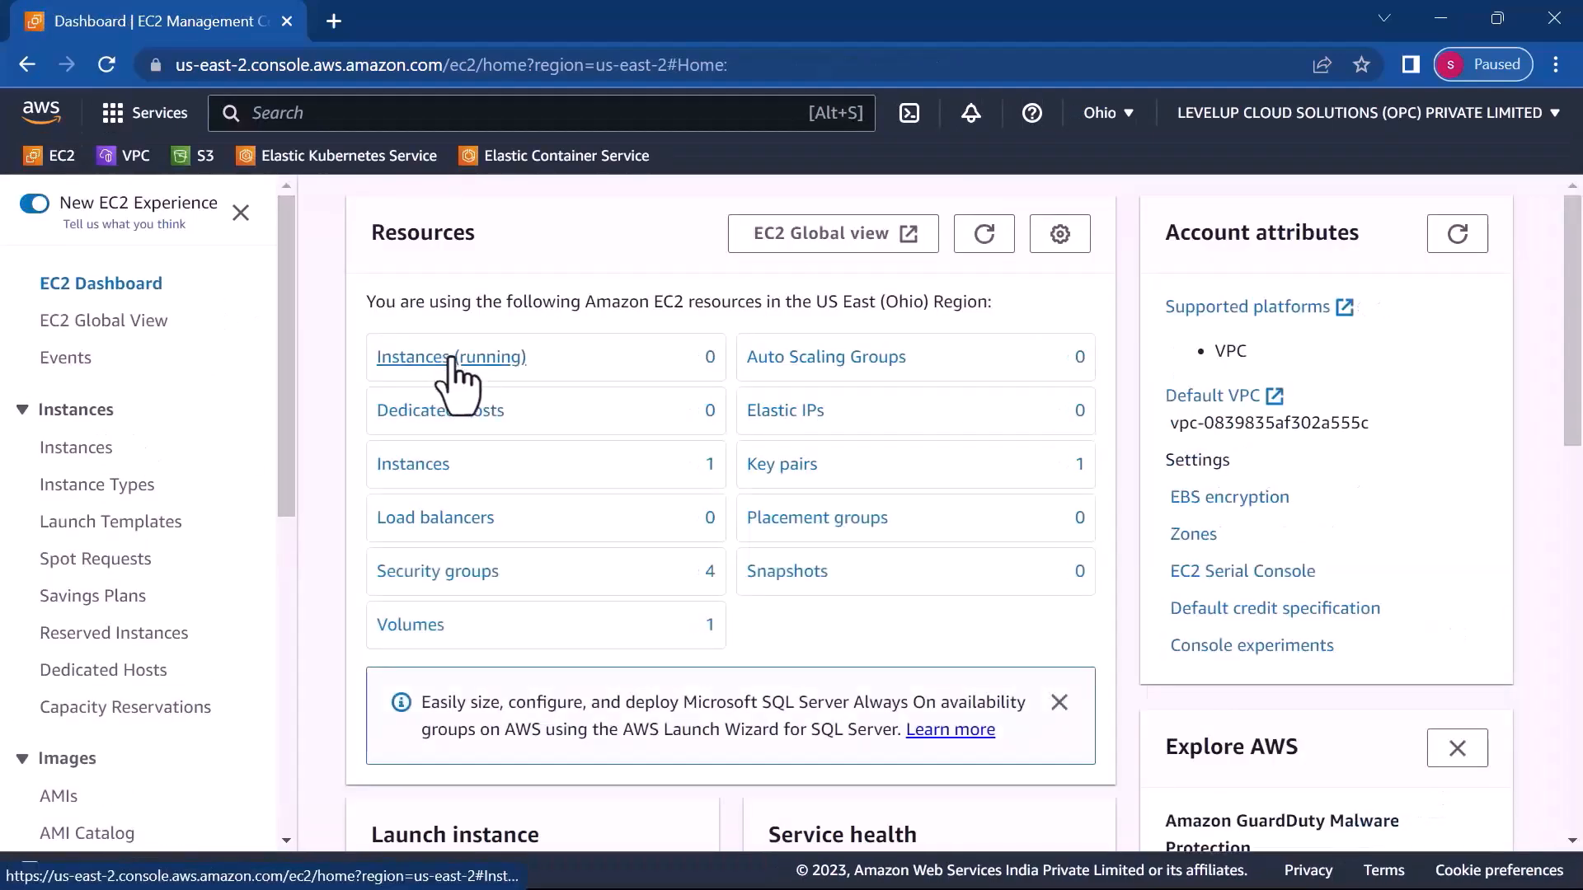
click(452, 361)
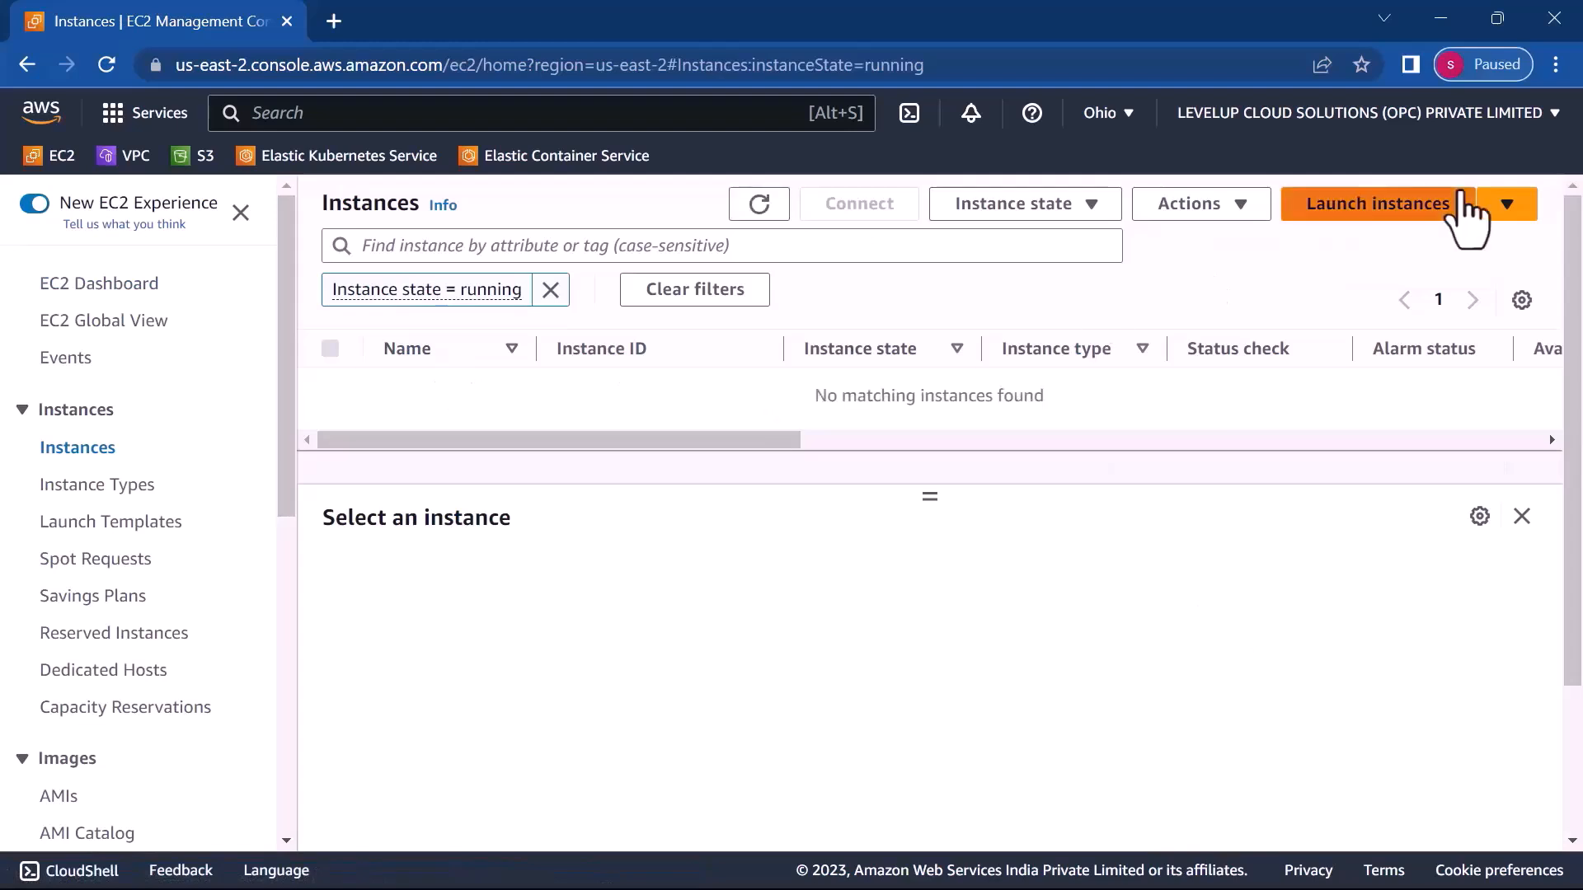
click(1372, 209)
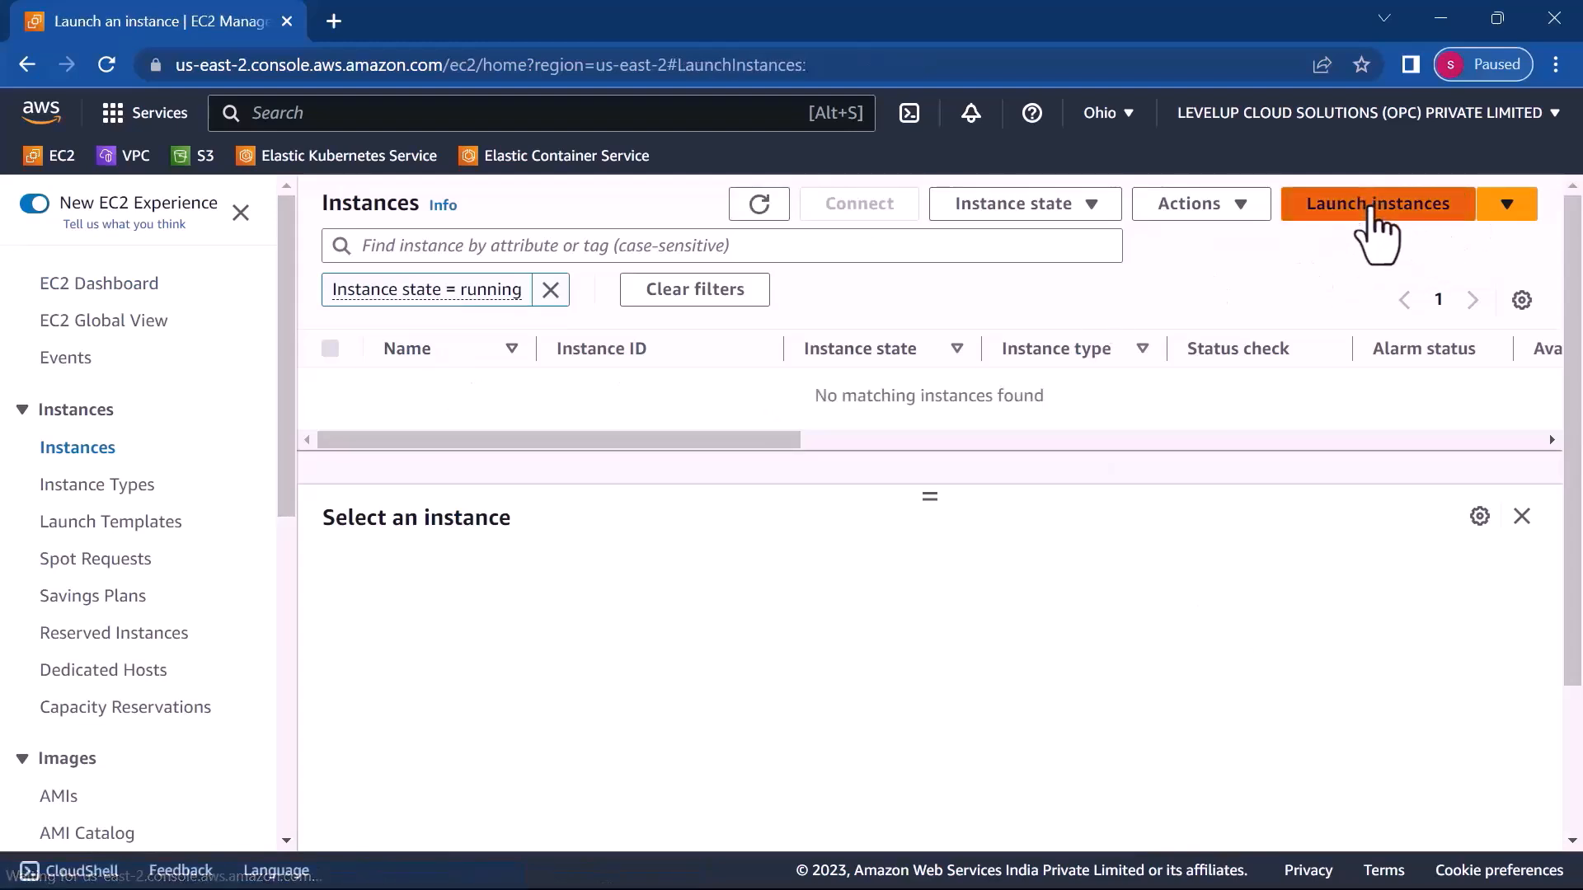
click(639, 568)
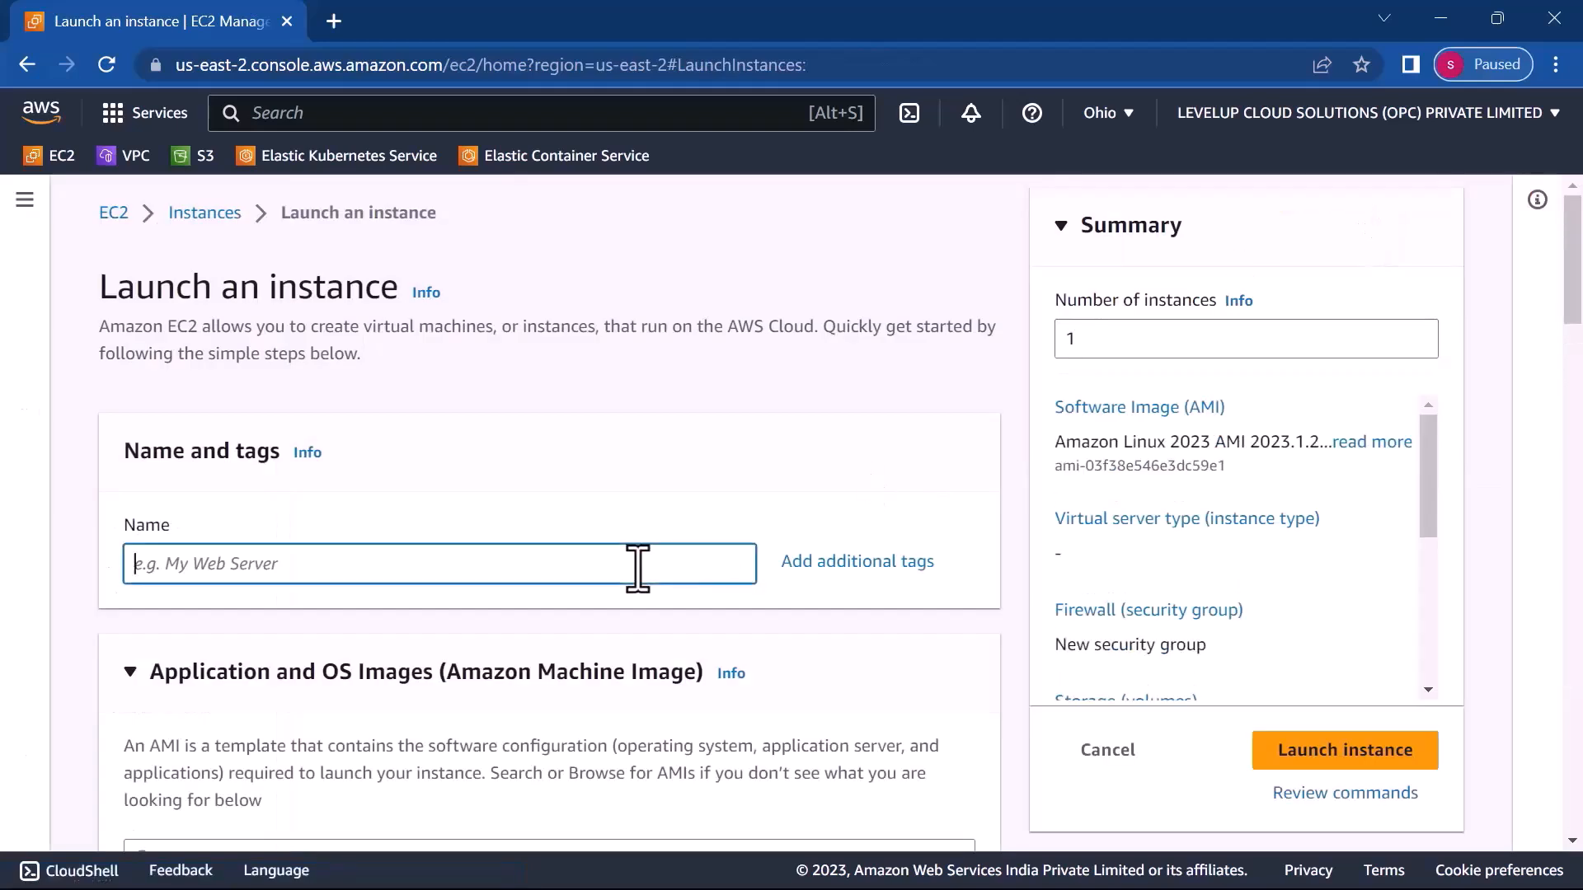
text(ecs)
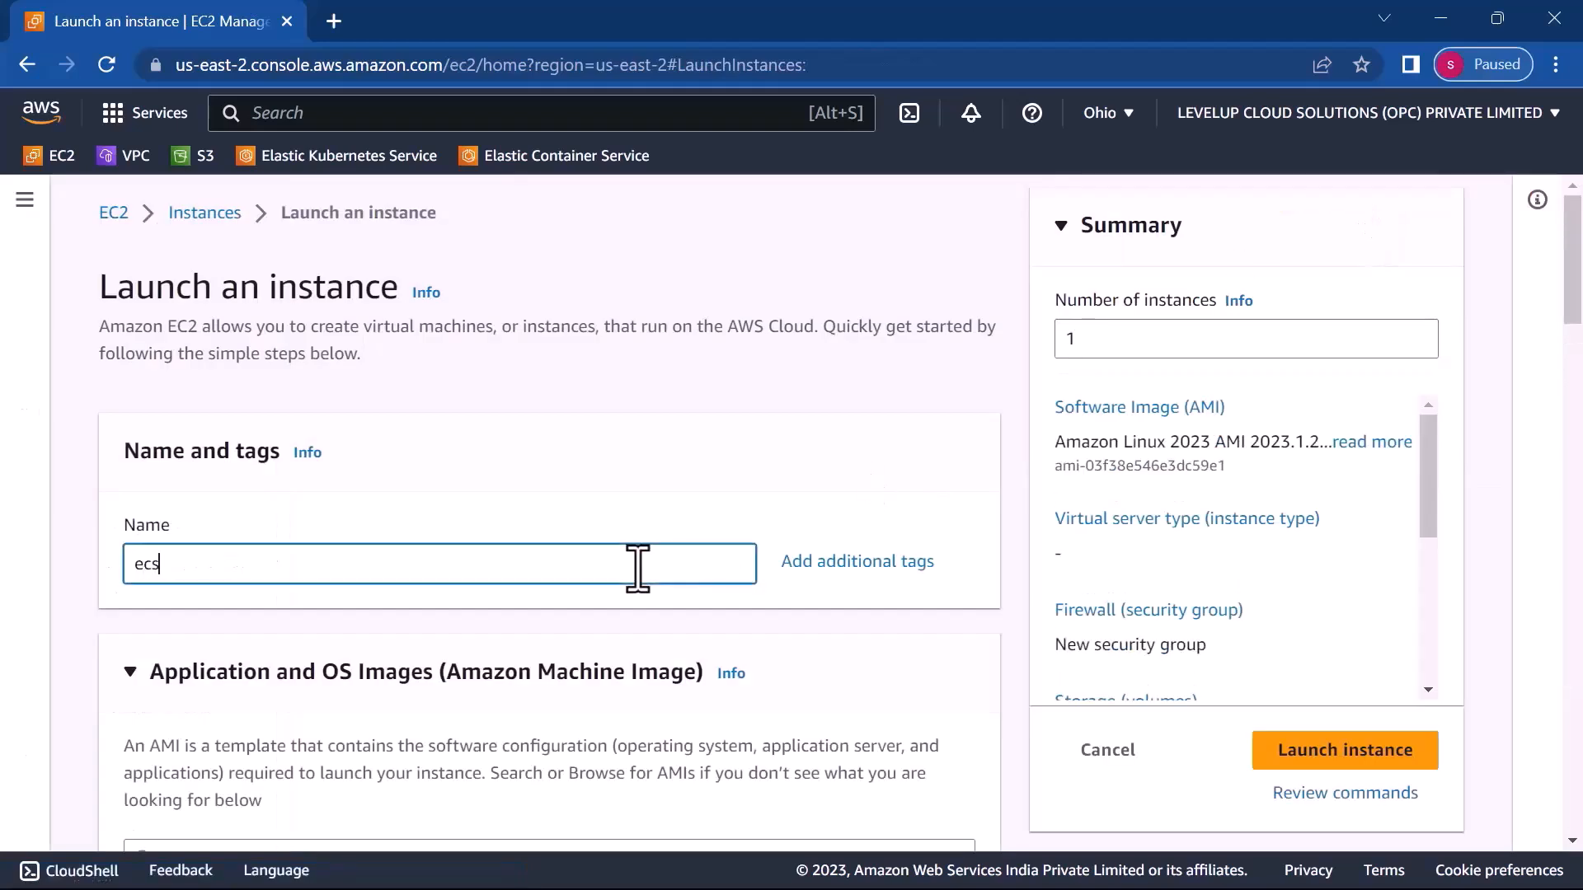
text(-de)
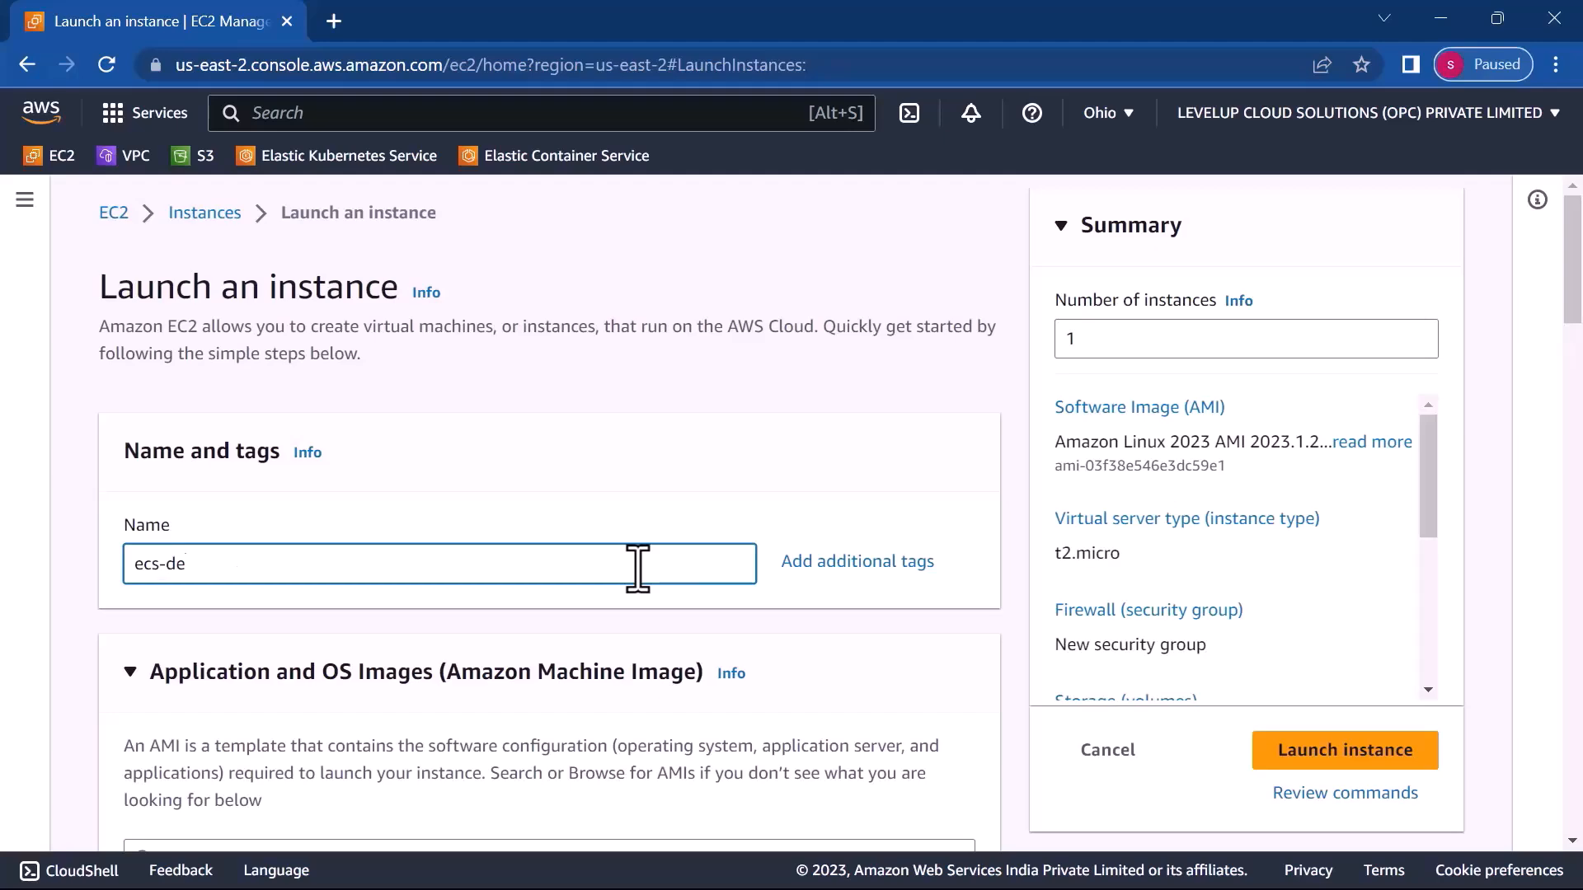
text(mo)
scroll(602, 660, down, 5)
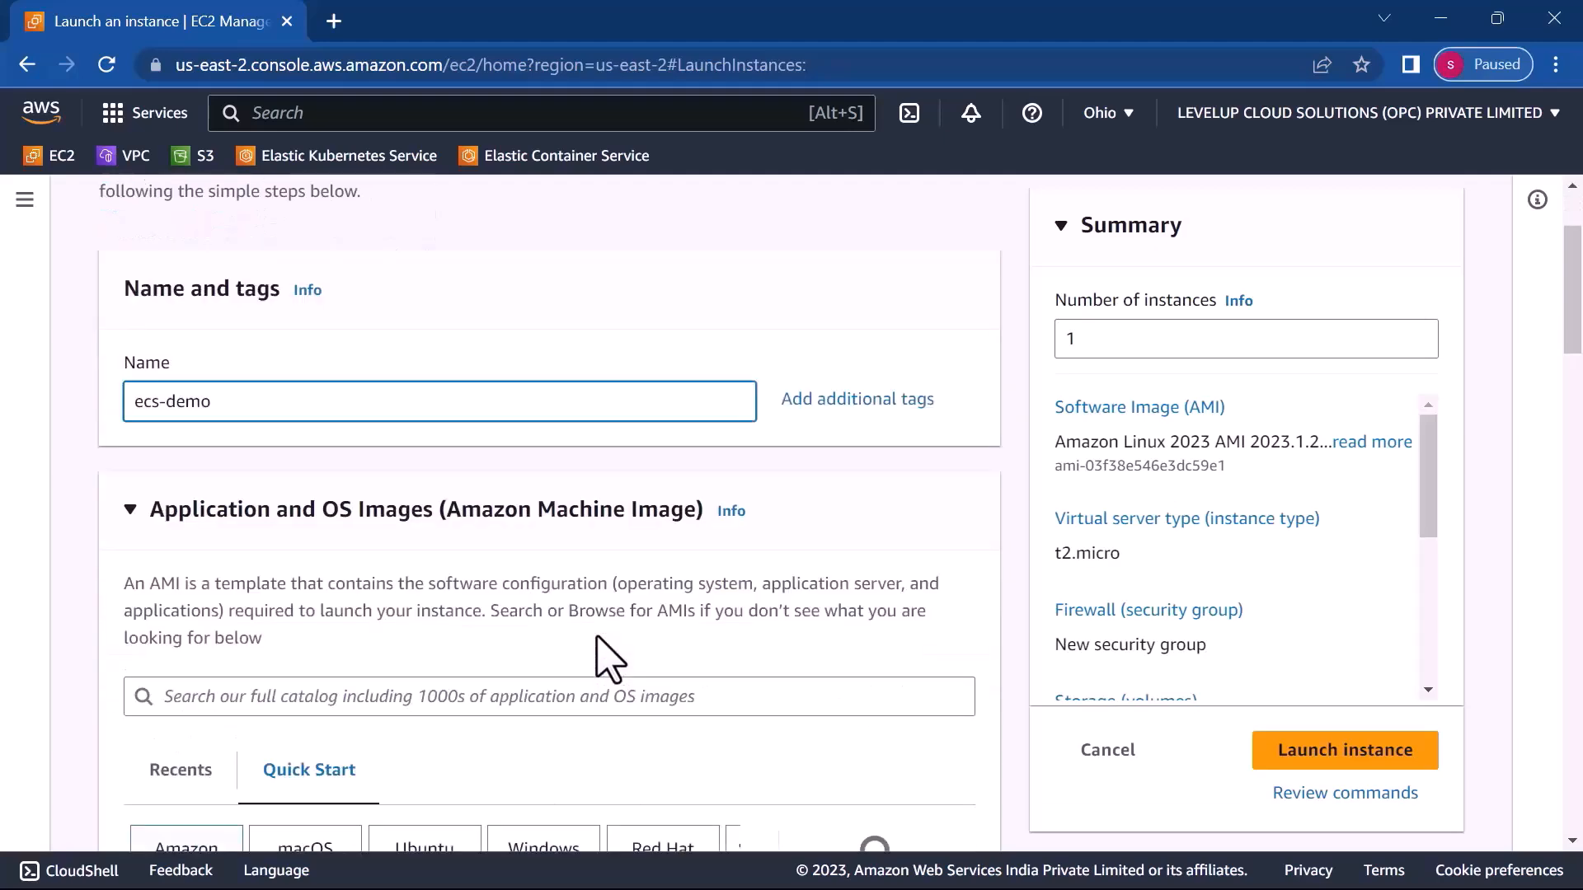
scroll(606, 659, down, 2)
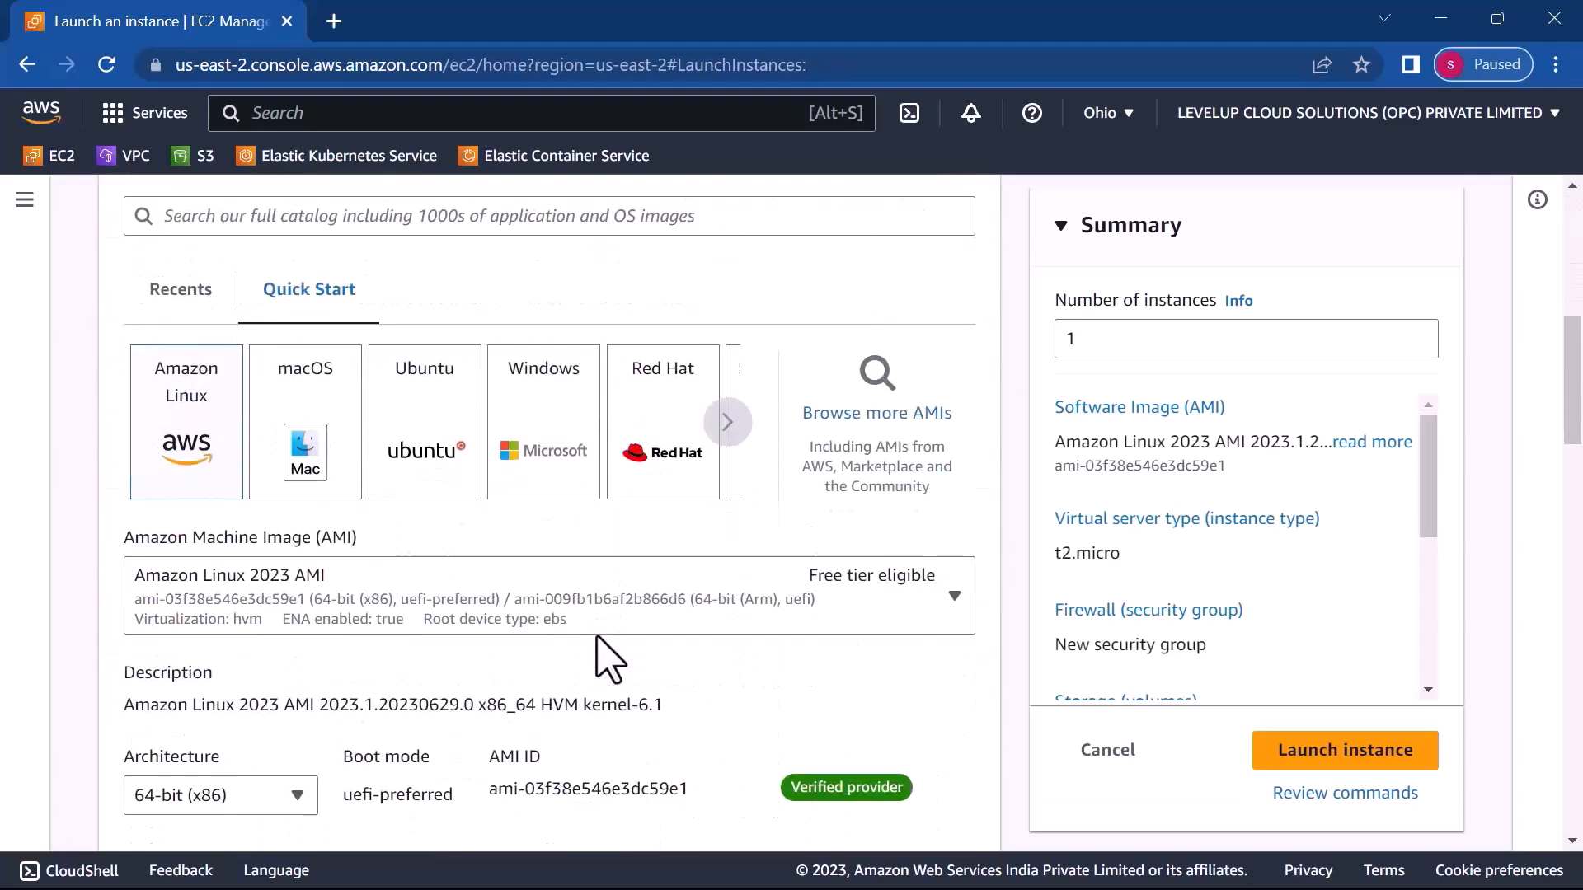
click(423, 430)
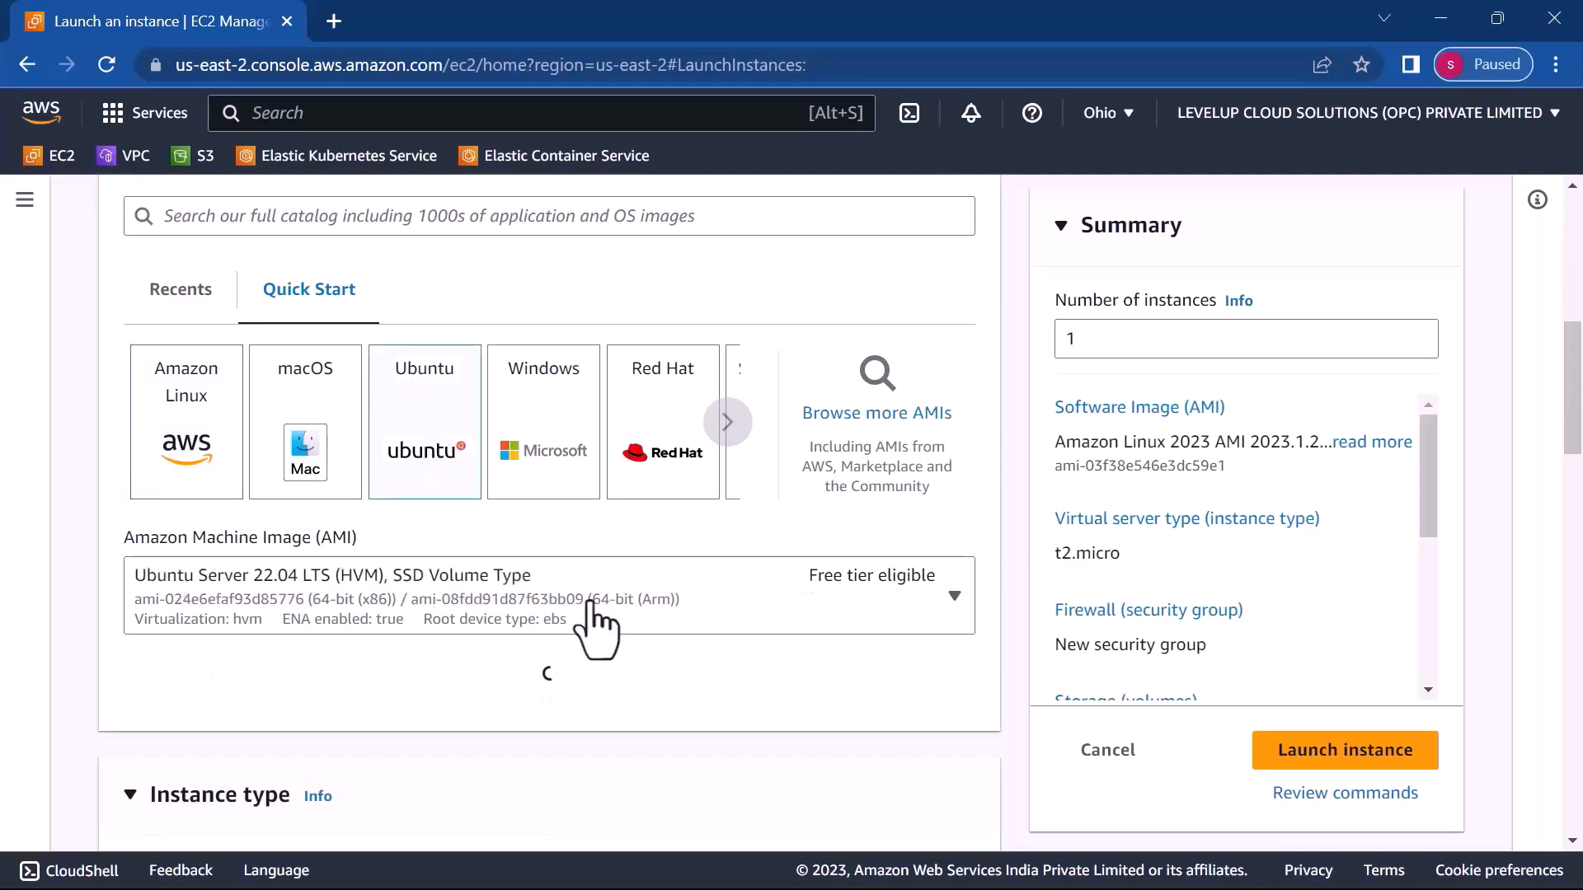
scroll(597, 631, down, 10)
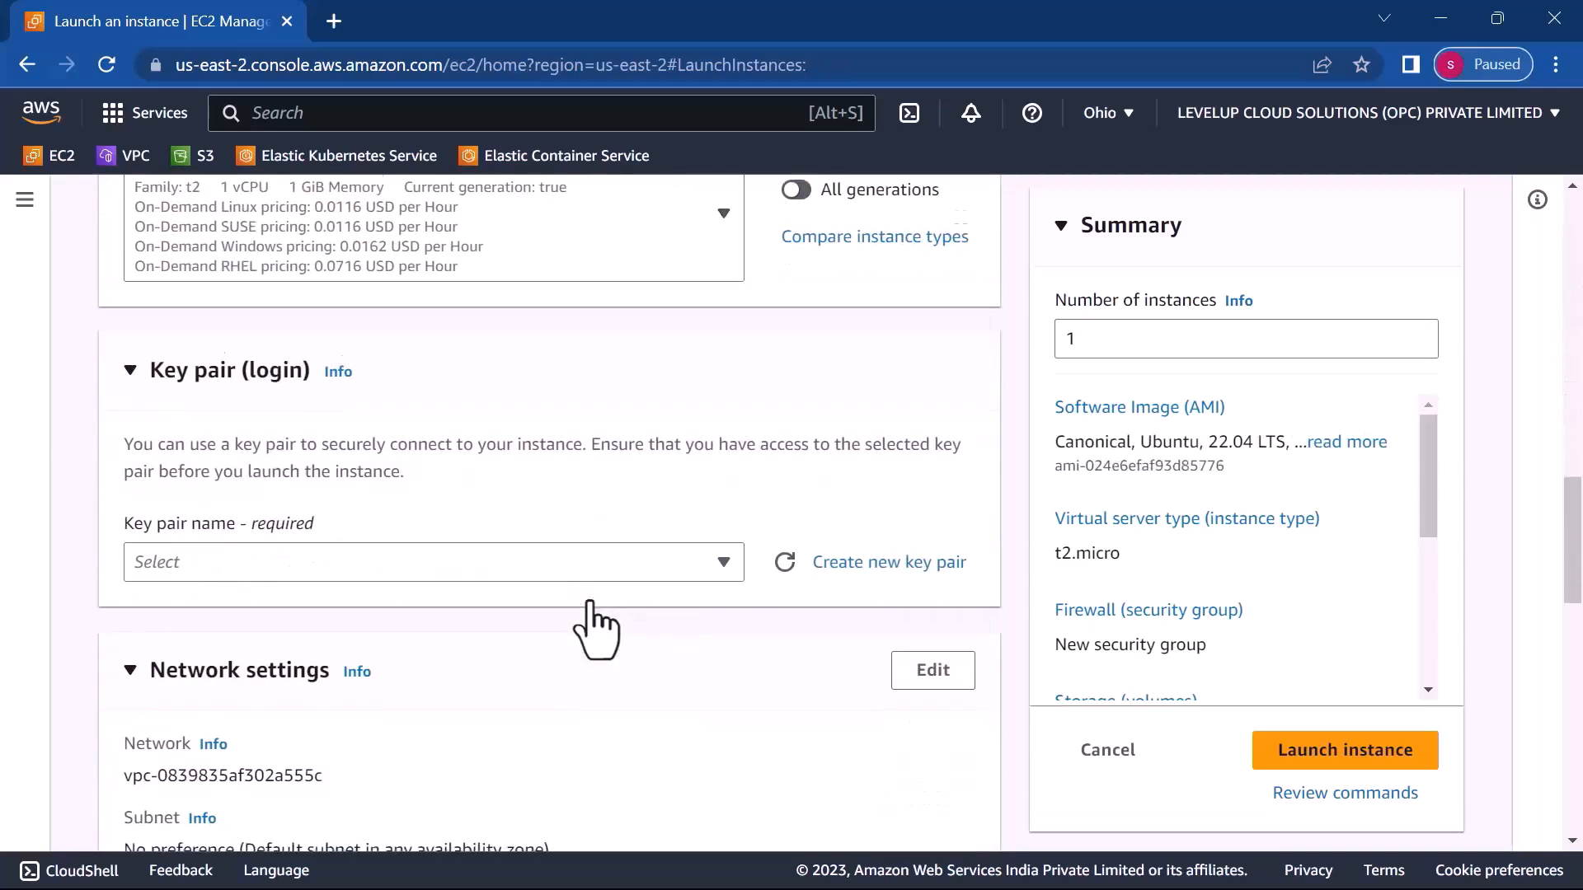
click(689, 532)
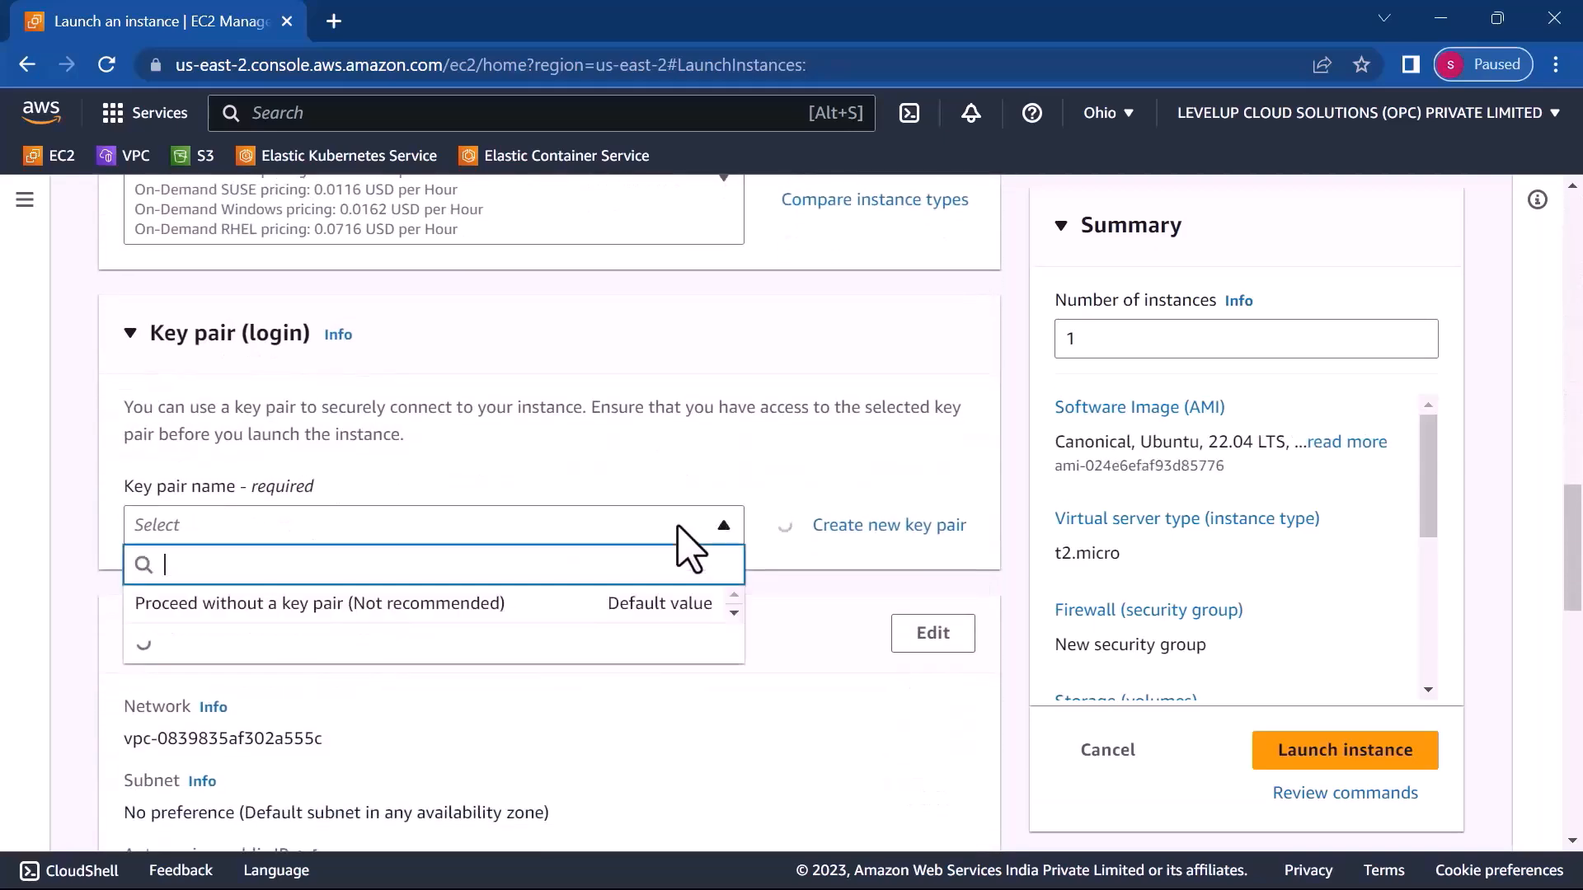
click(394, 651)
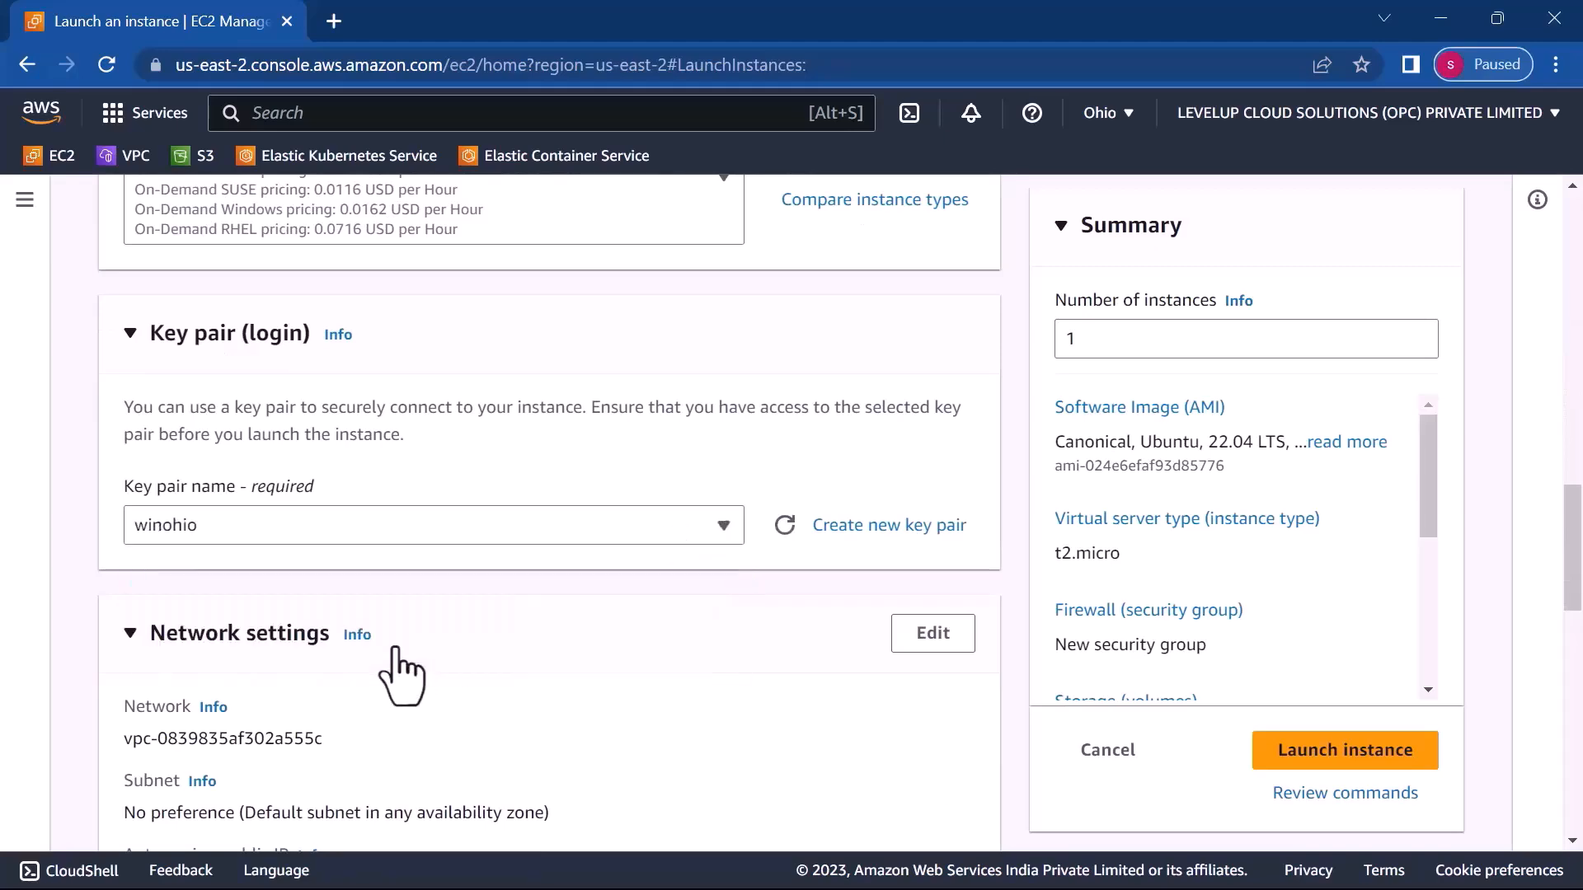
scroll(680, 564, down, 9)
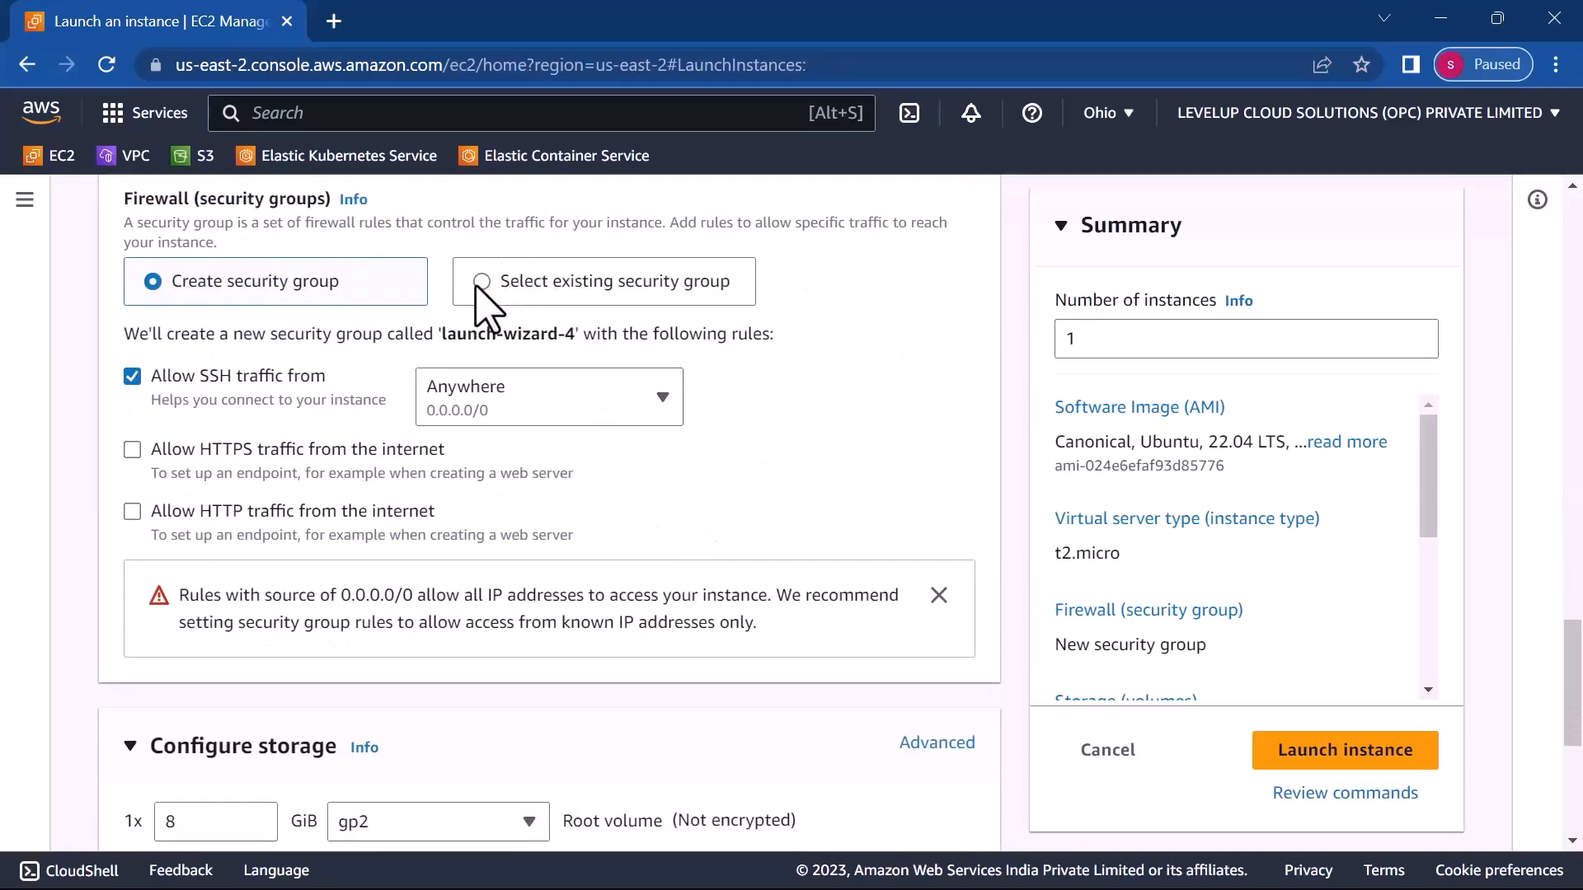
click(482, 281)
click(497, 386)
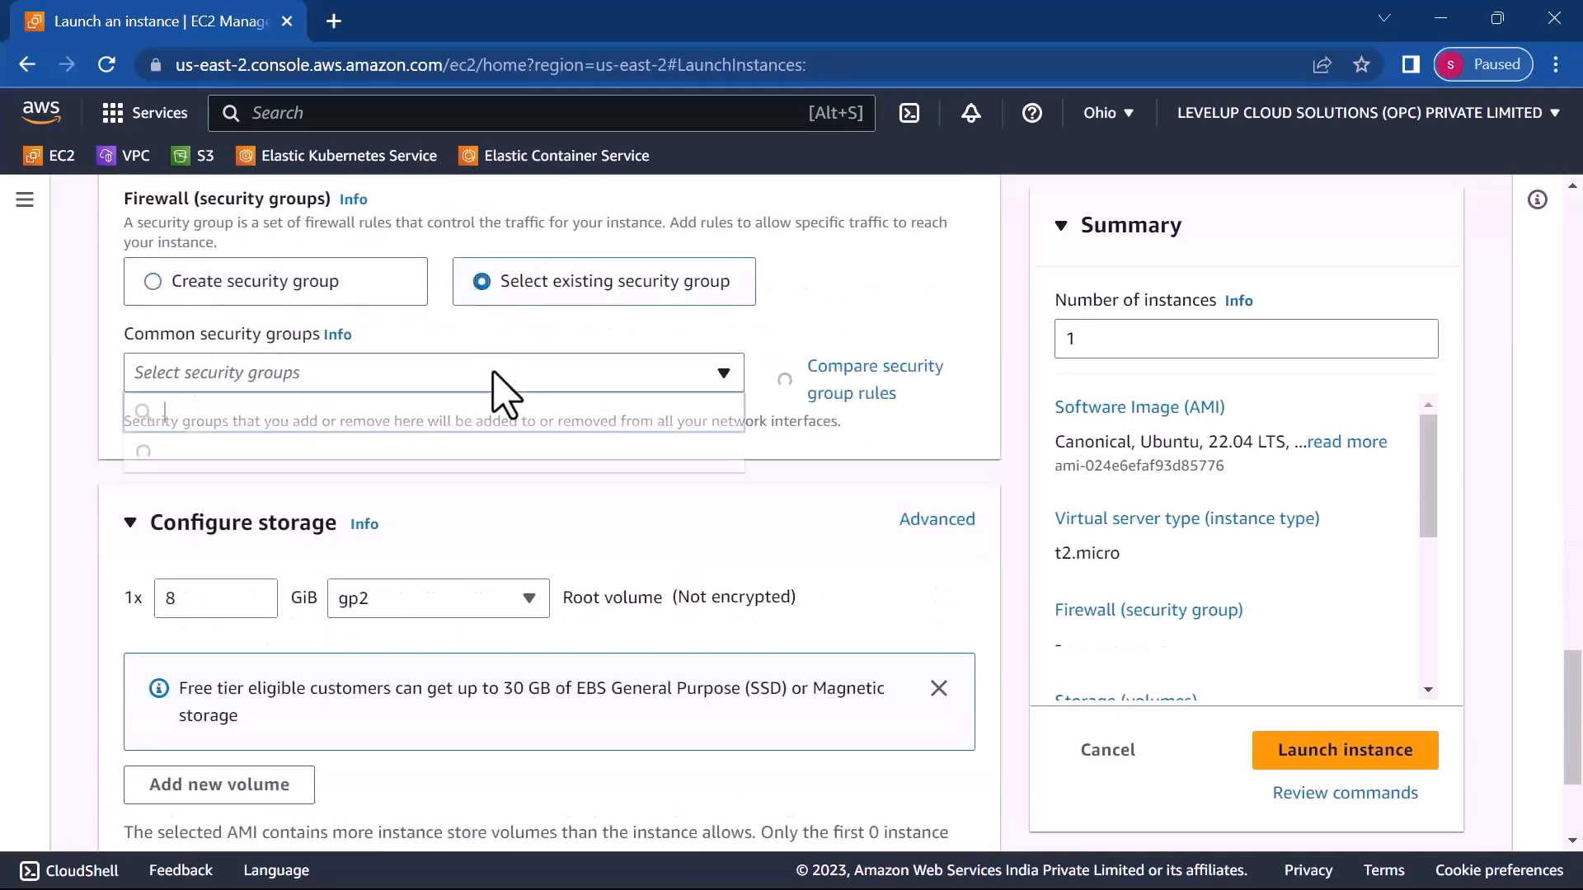
click(192, 296)
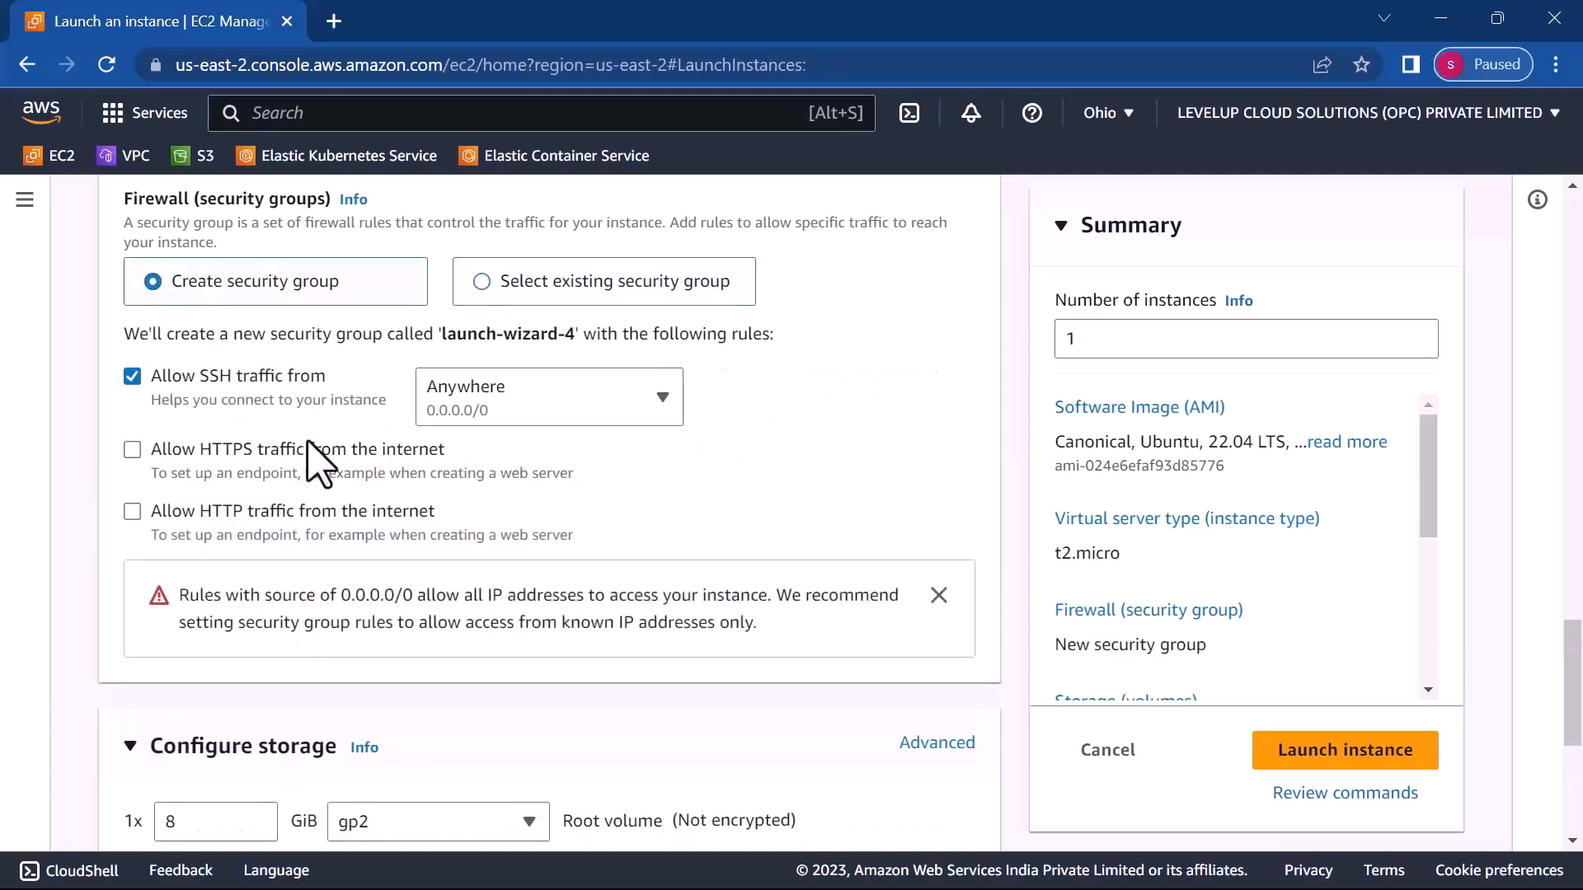
scroll(313, 454, up, 20)
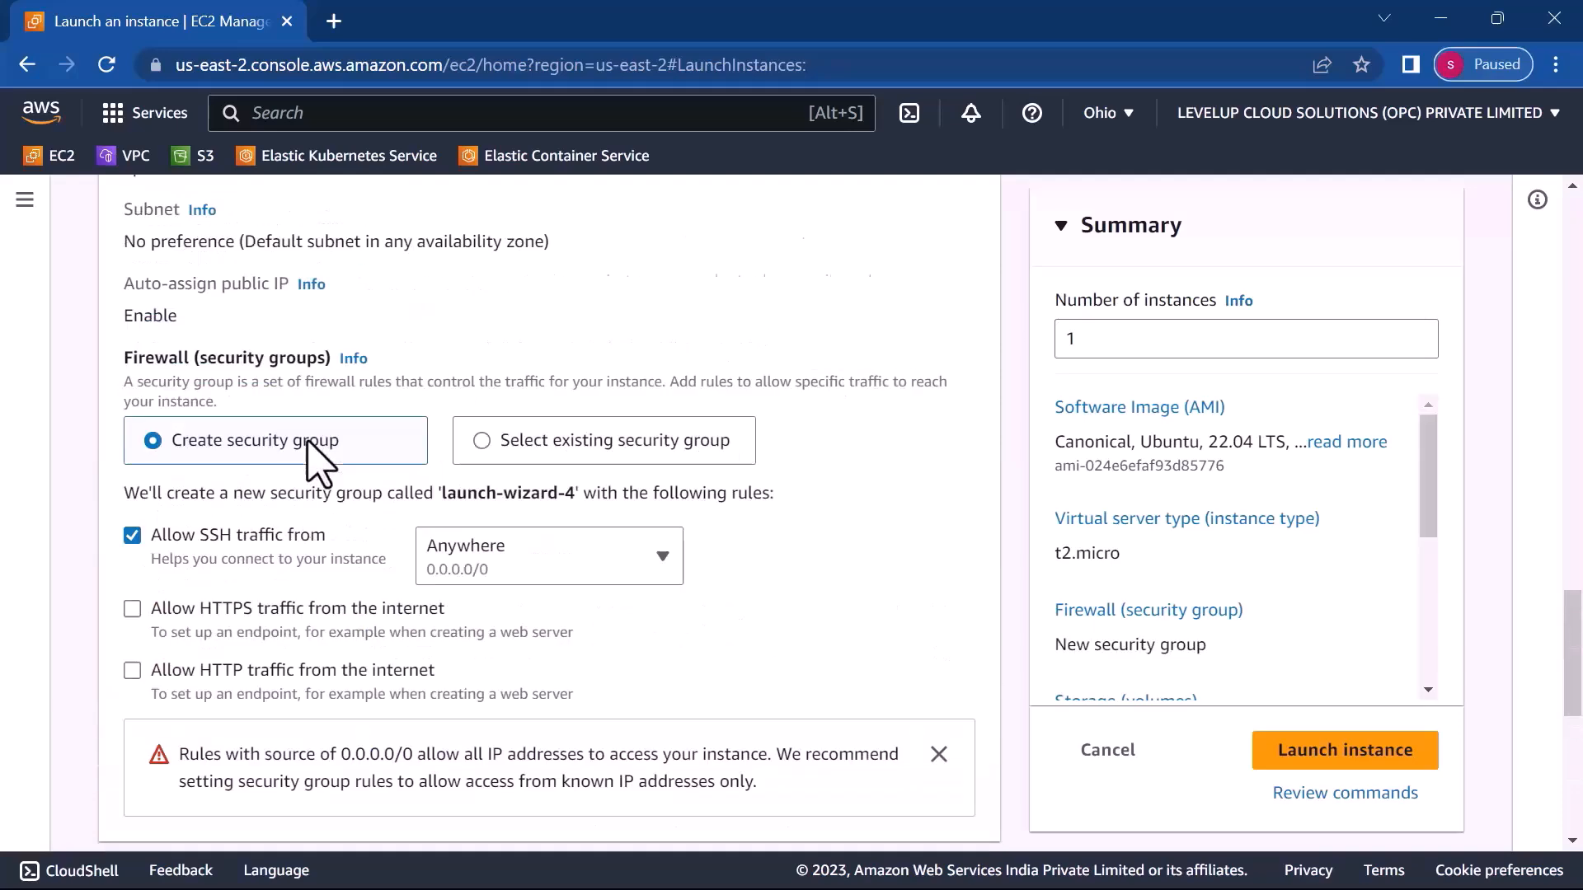
- Switch the region to US East (N. Virginia) and name the new EC2 instance ecs-demo
click(1078, 123)
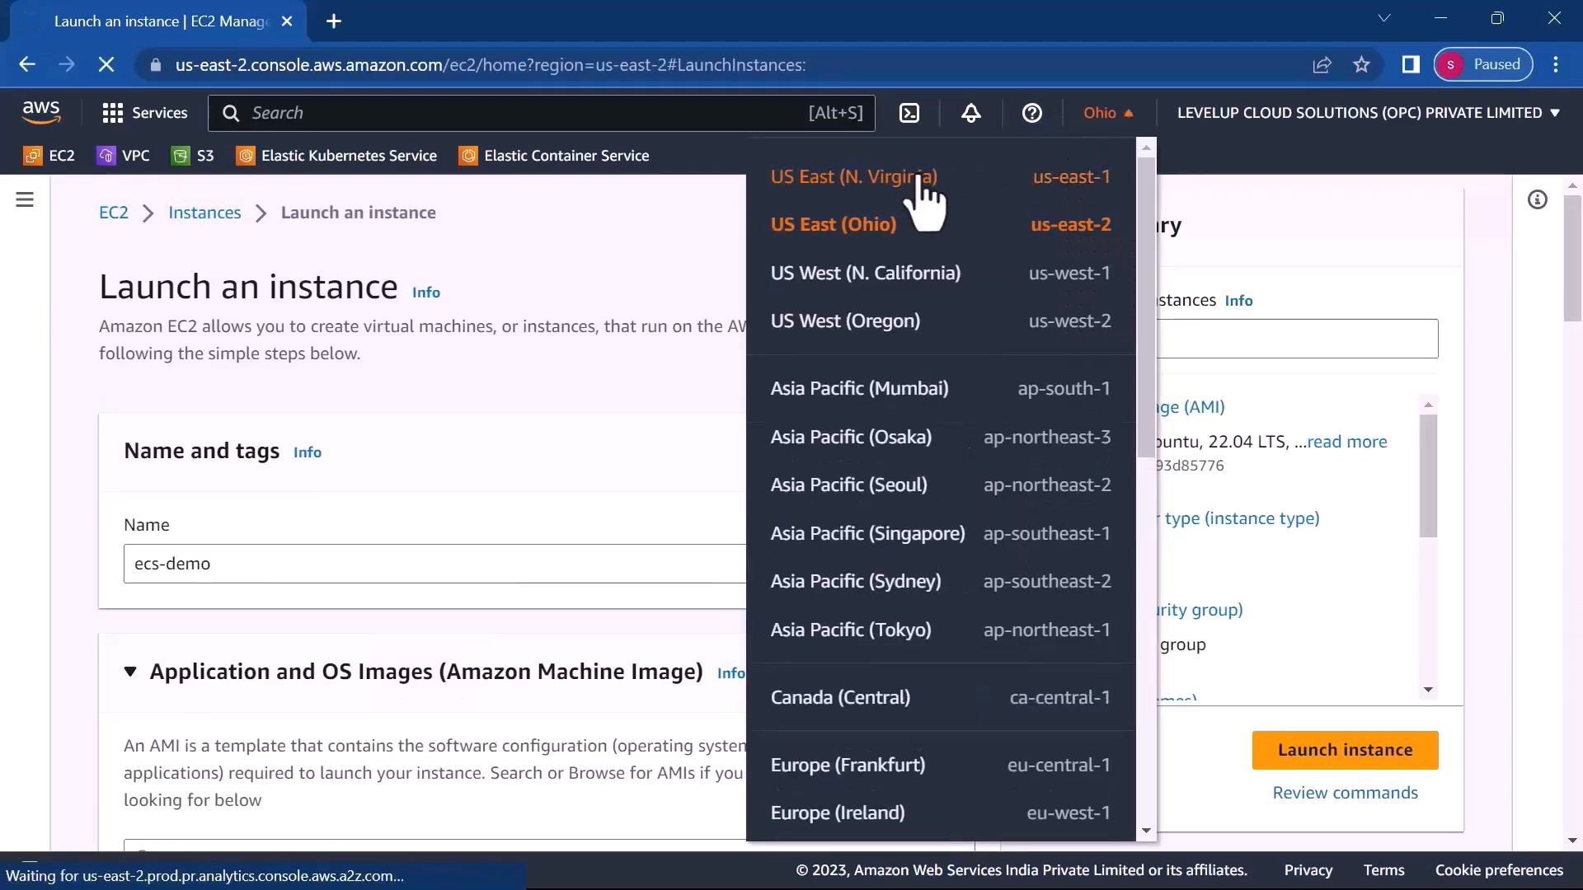
click(918, 179)
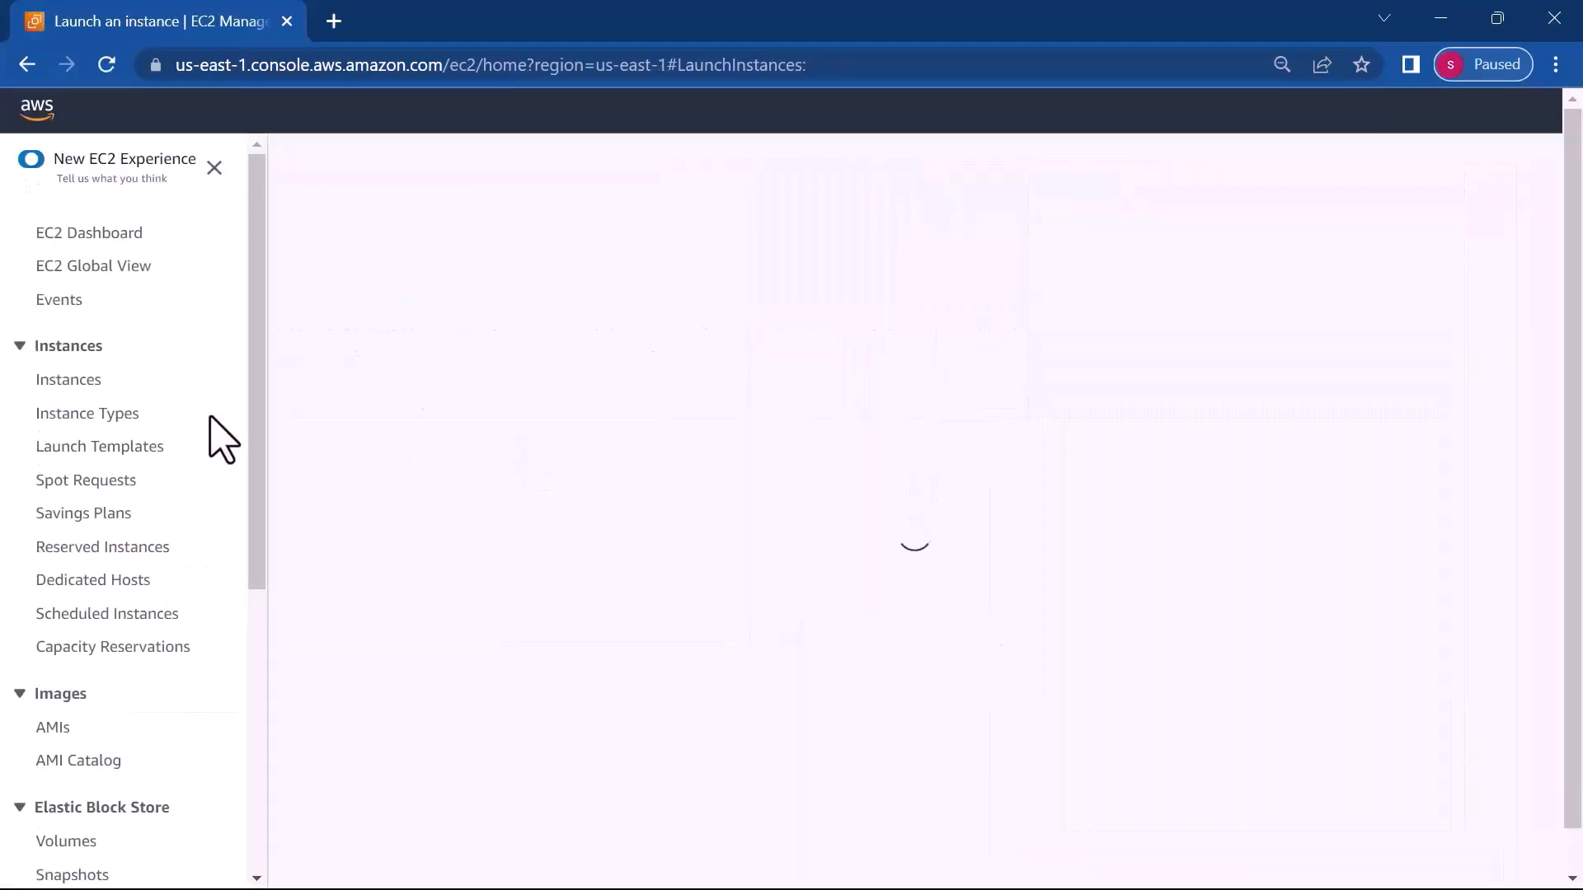
click(520, 480)
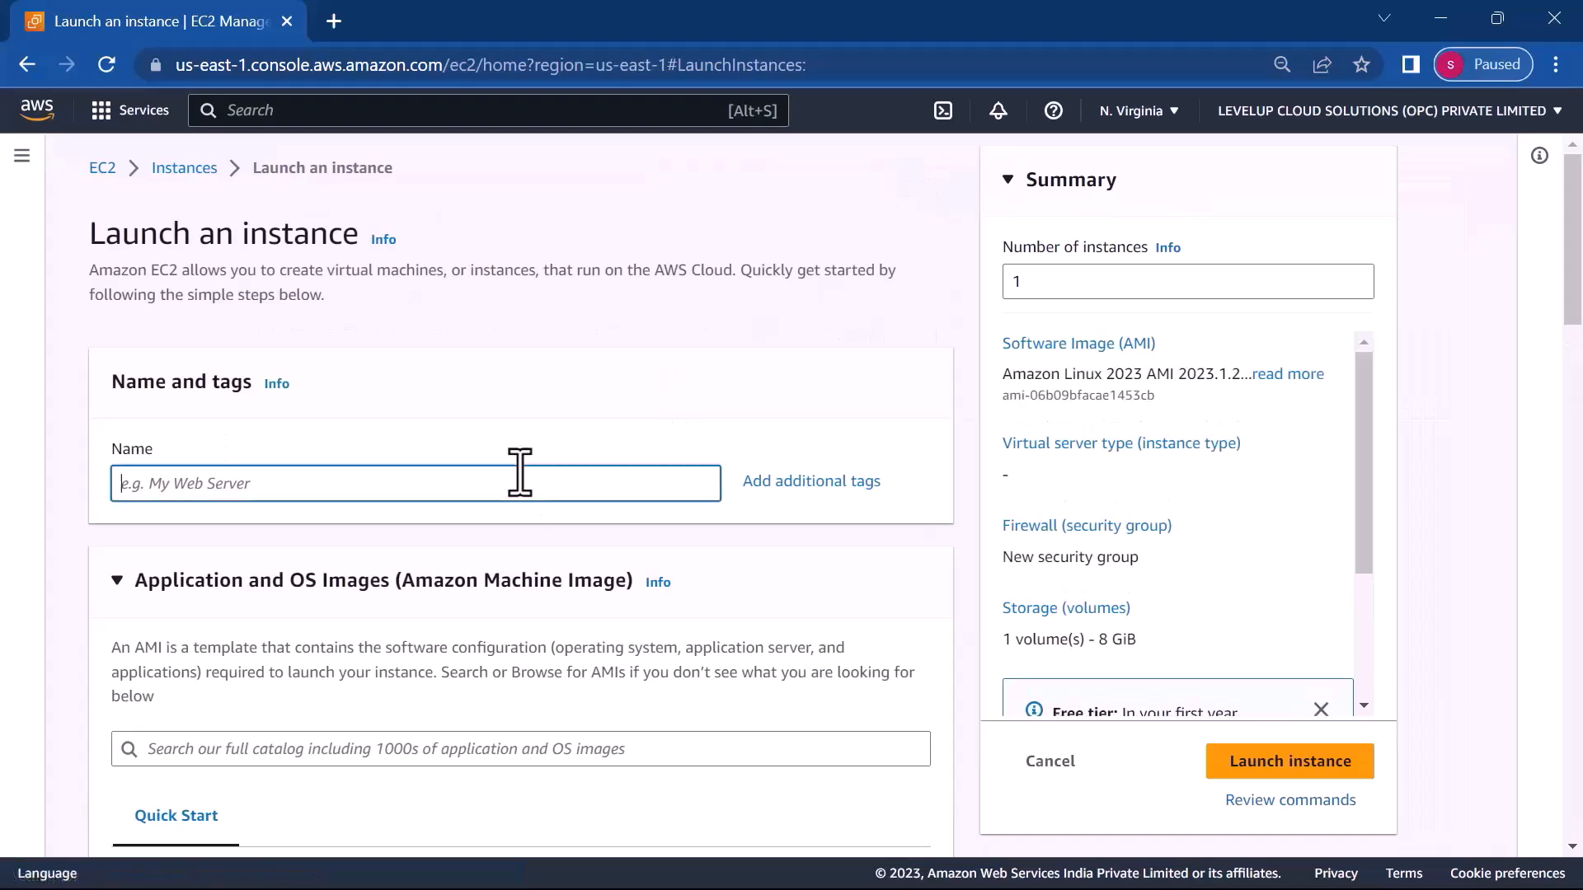
text(ecs)
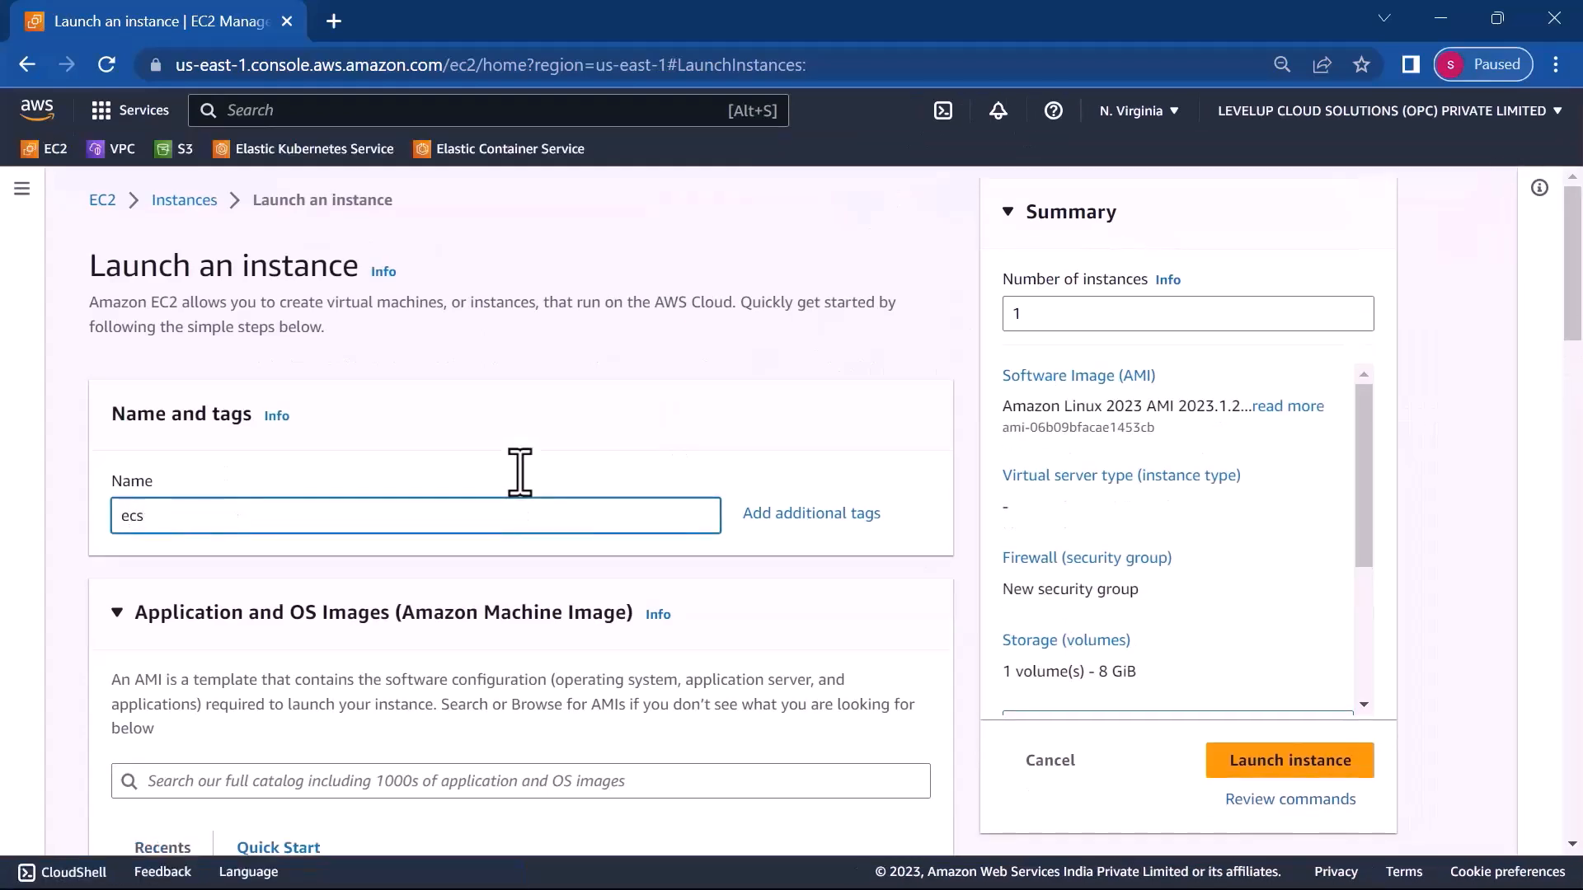
text(-demo)
- Choose the Ubuntu quick-start image for the instance and assign an existing key pair for login
scroll(494, 693, down, 5)
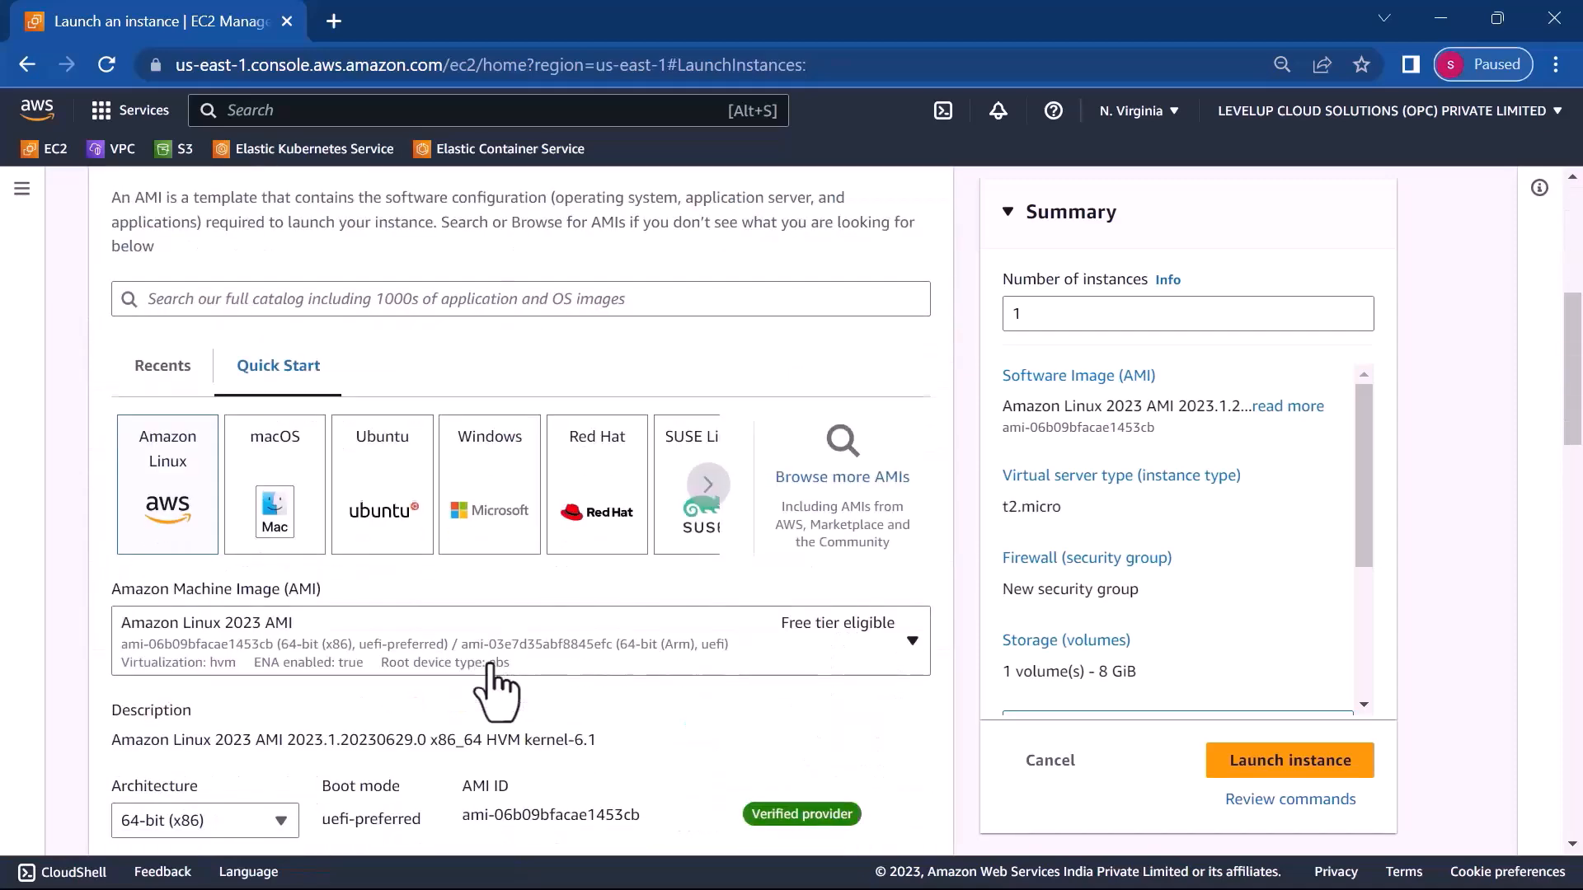
scroll(487, 626, down, 1)
click(392, 410)
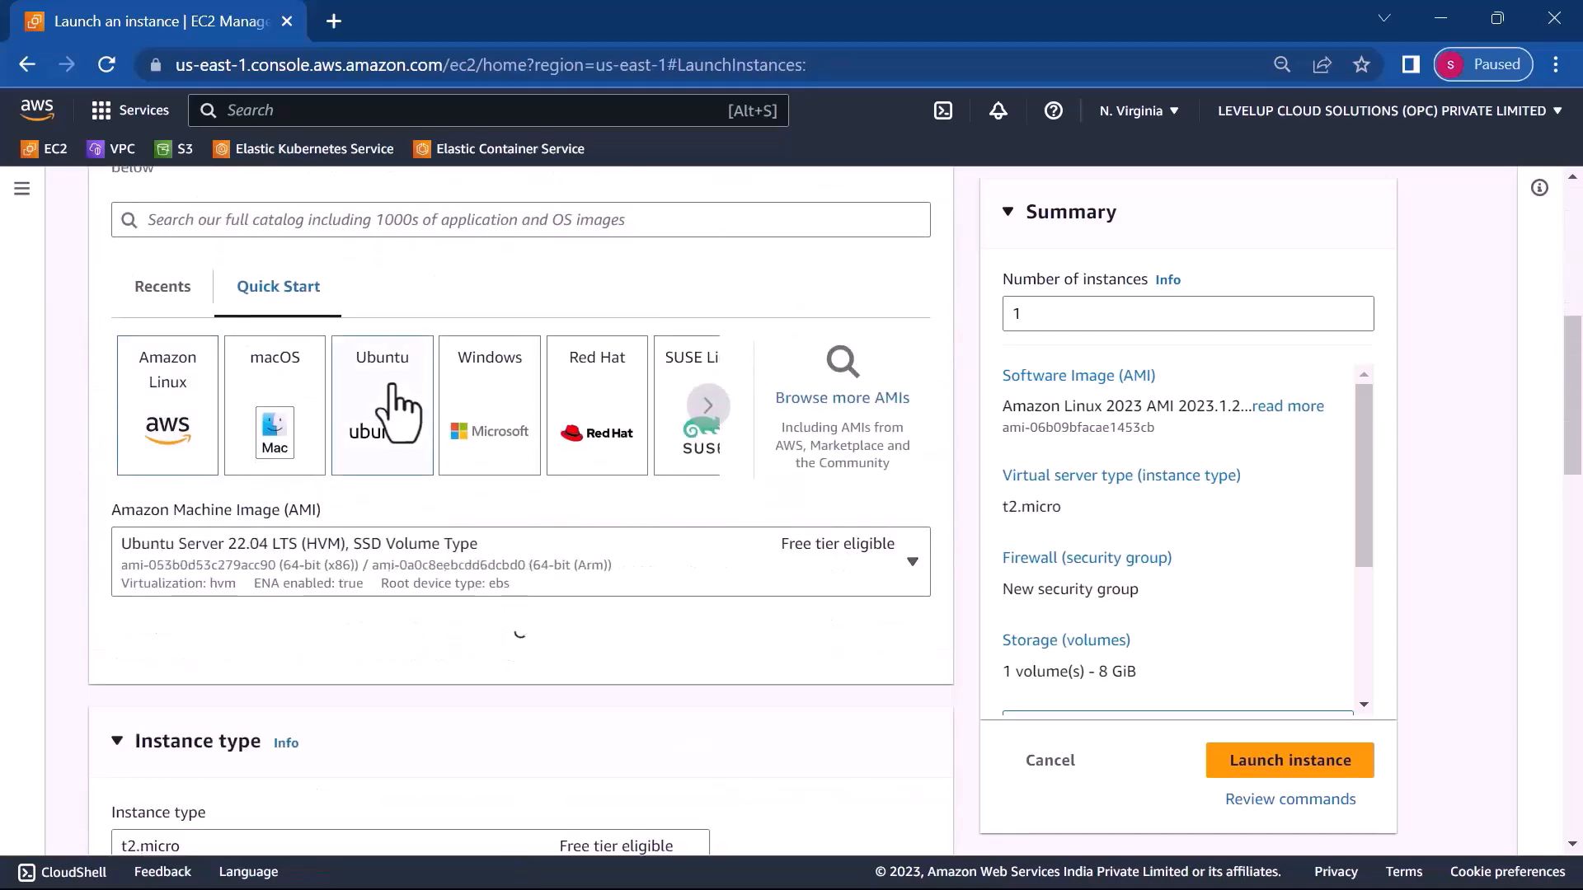
scroll(573, 604, down, 4)
scroll(575, 606, down, 4)
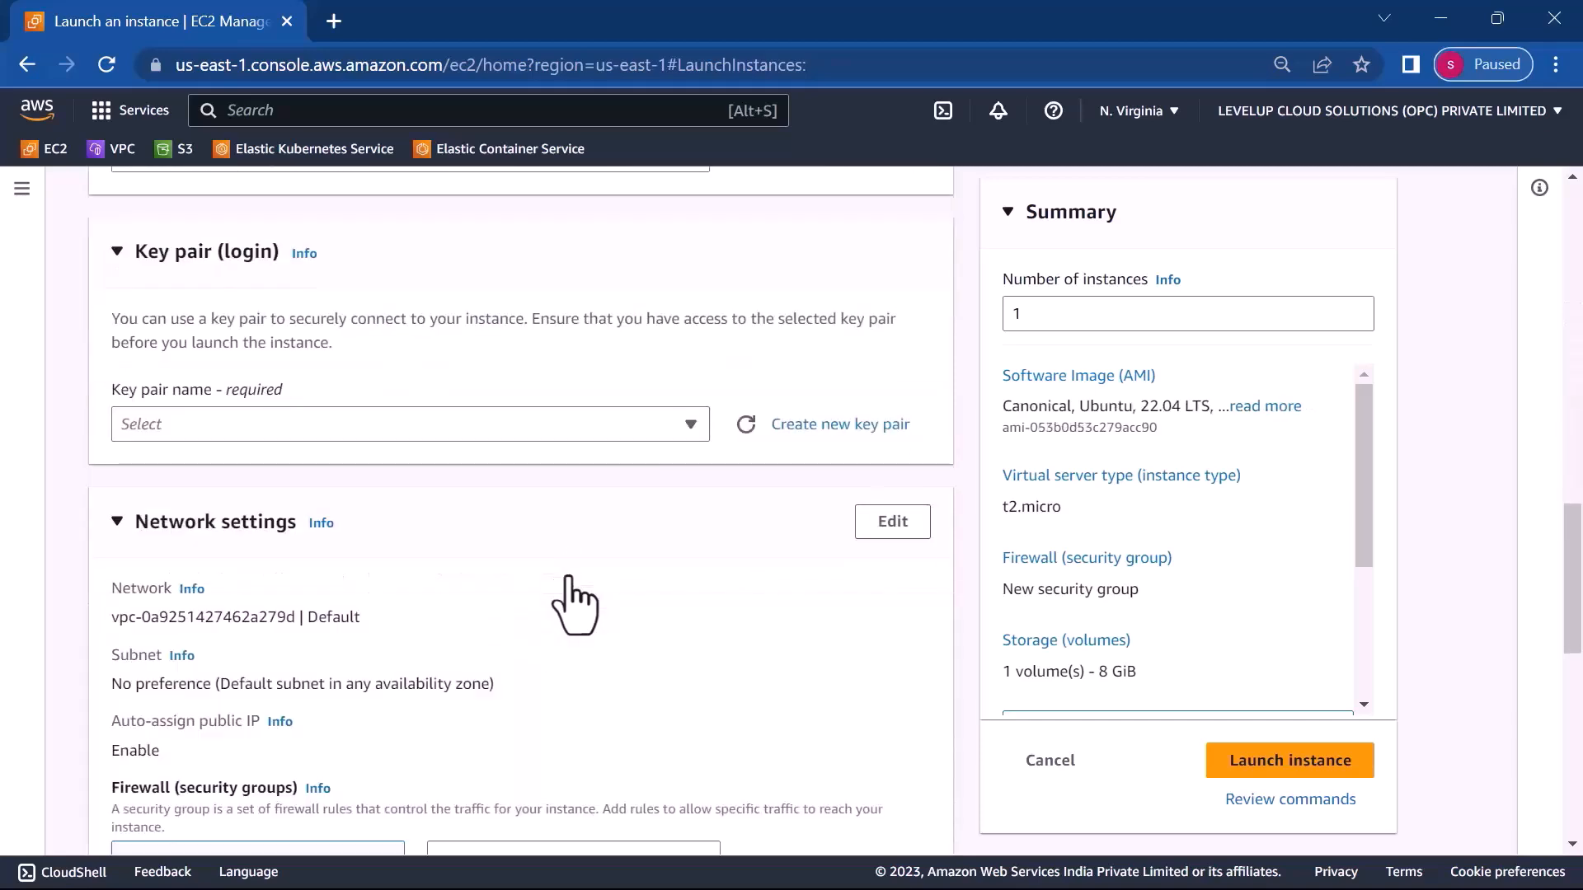
click(552, 420)
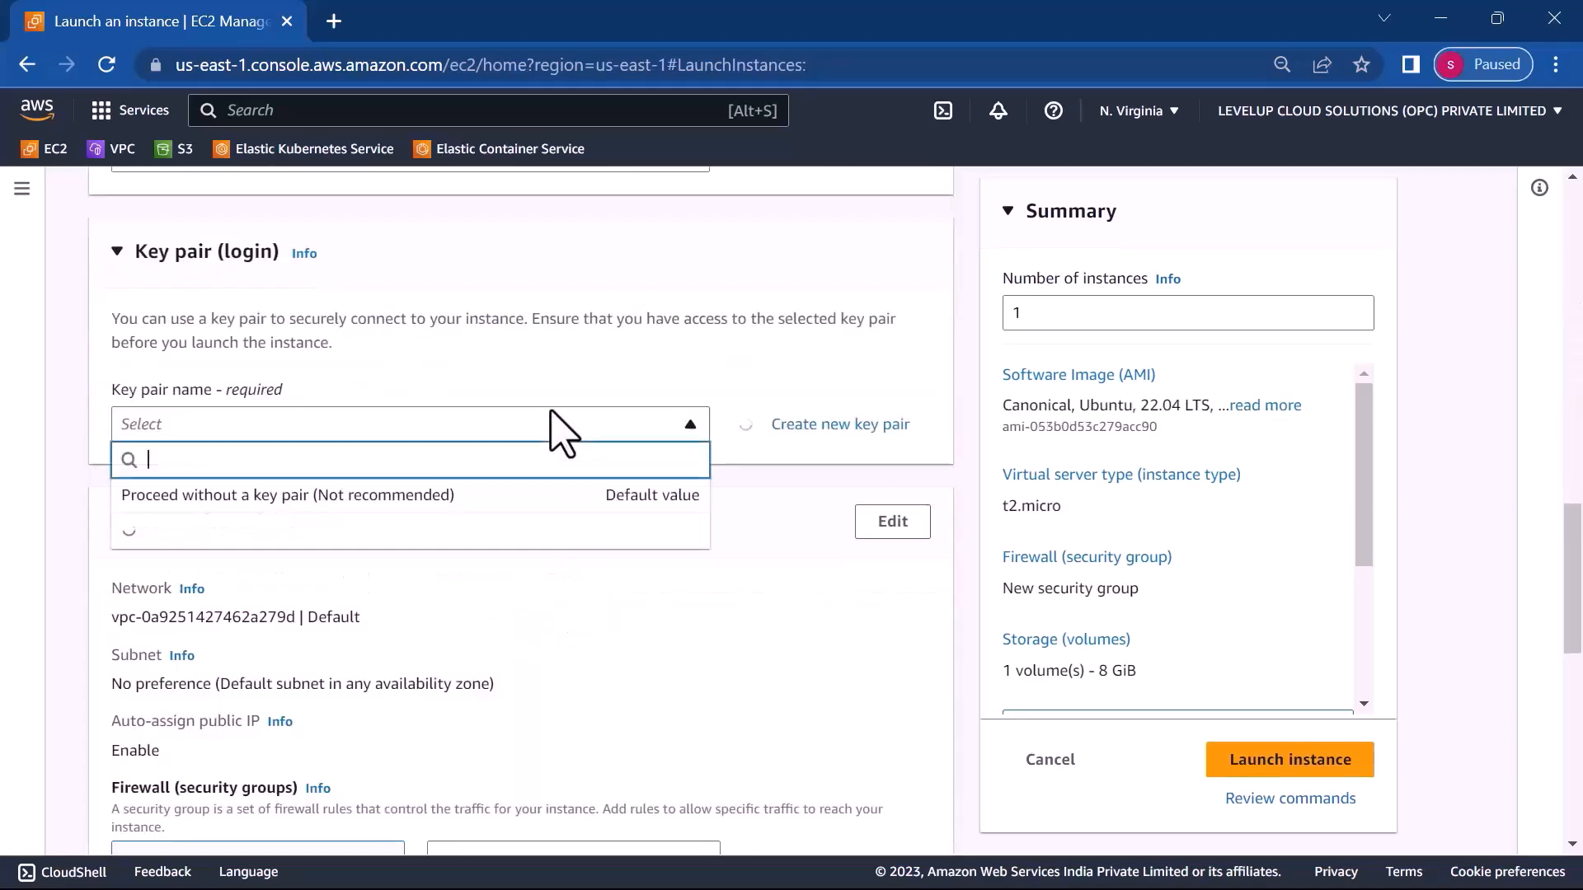
click(313, 538)
- Assign the existing security group Mysecgroupfordemo to the new instance and launch it
scroll(583, 609, down, 6)
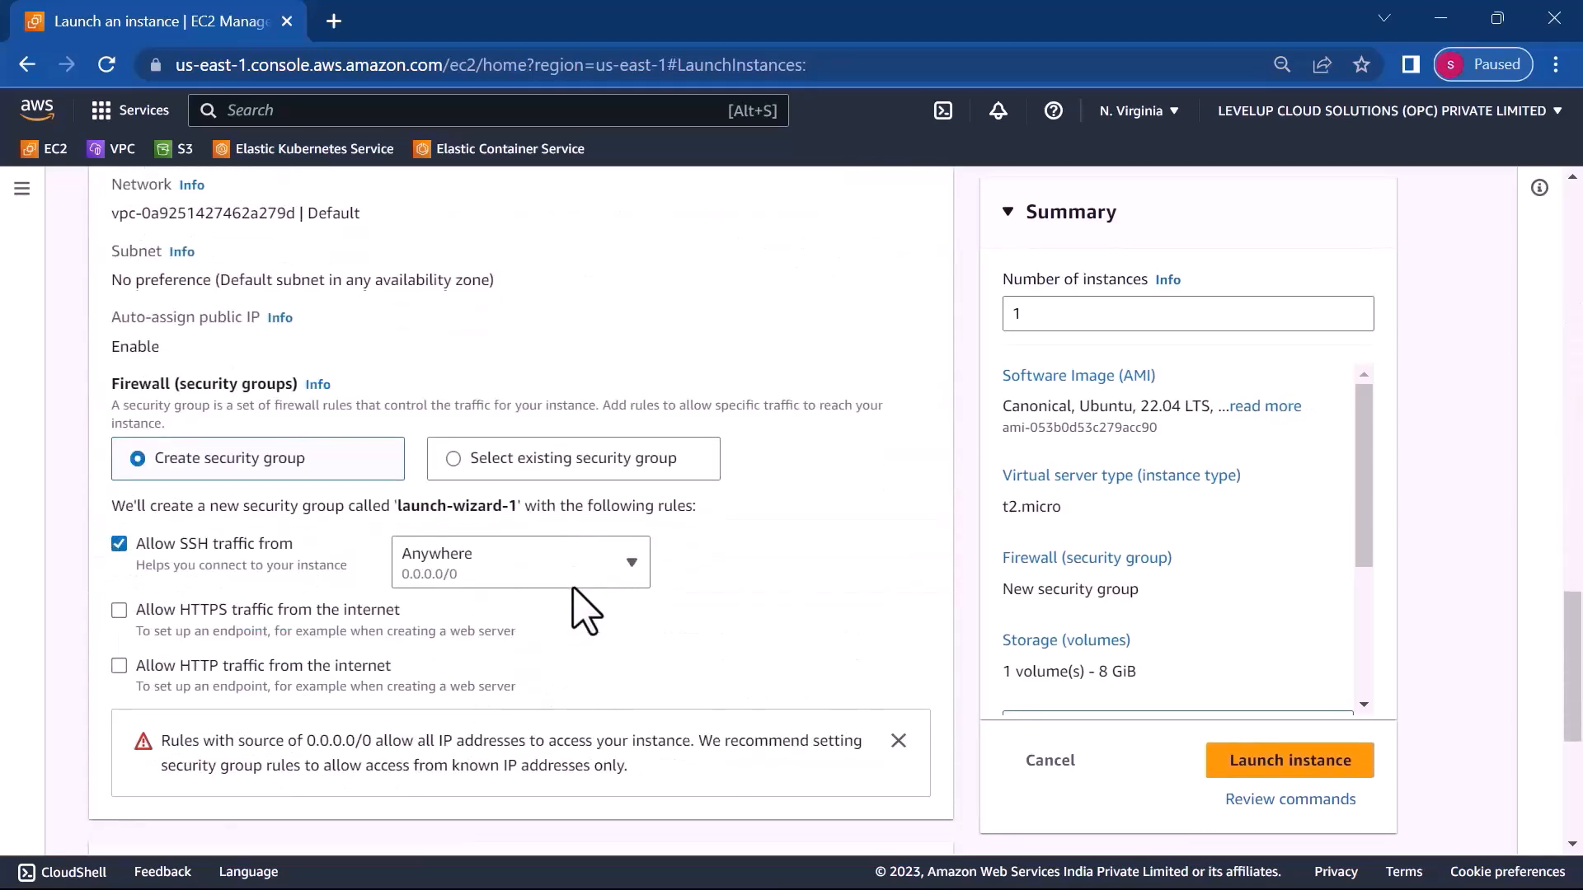
click(453, 298)
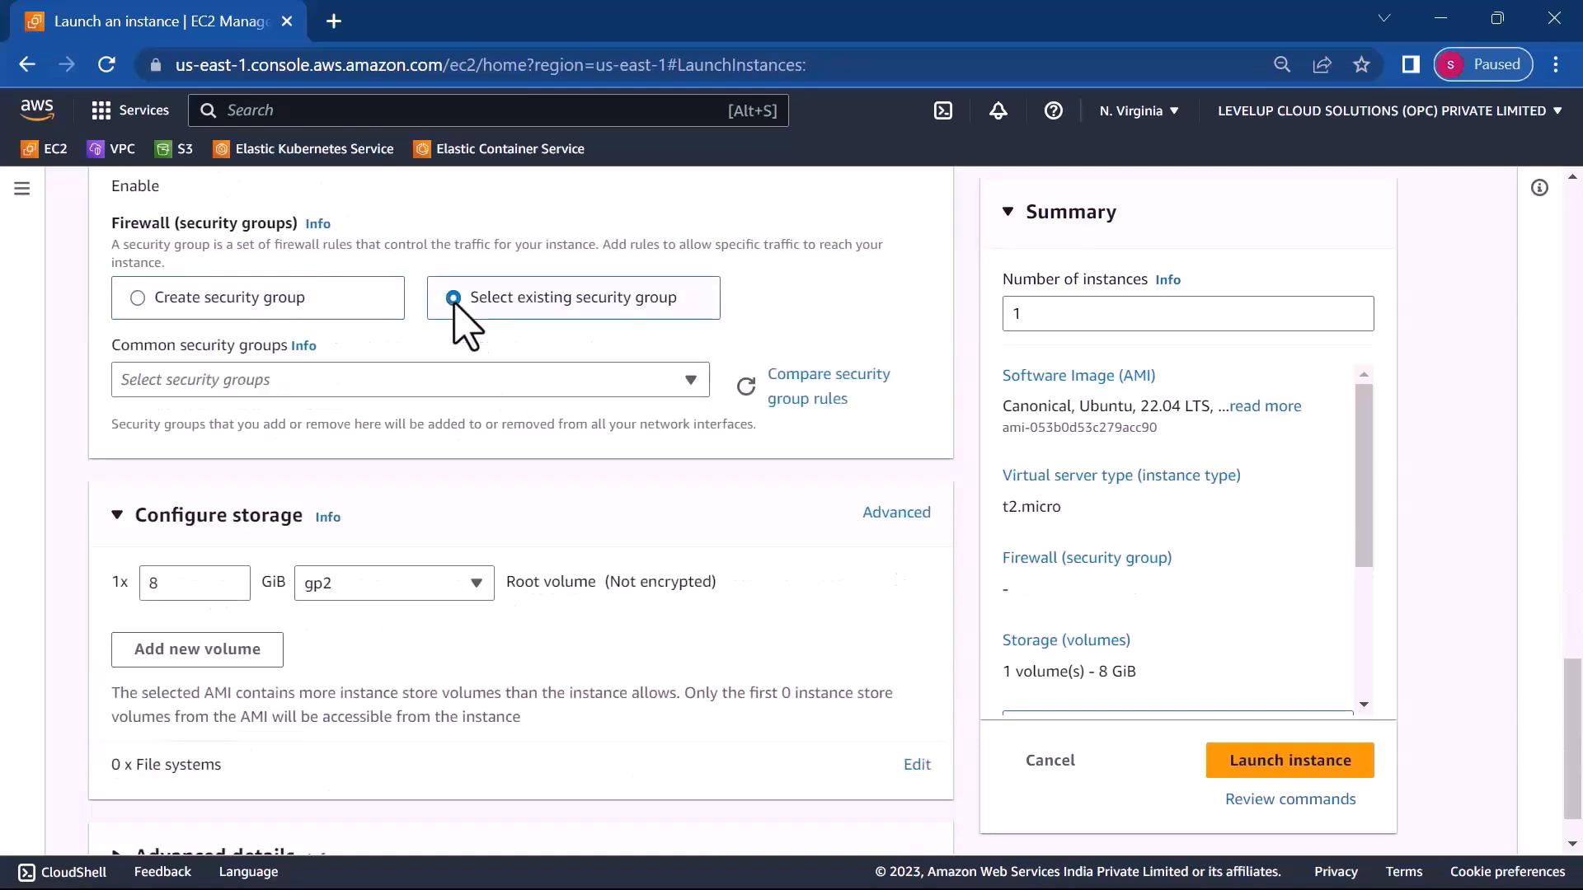
click(455, 384)
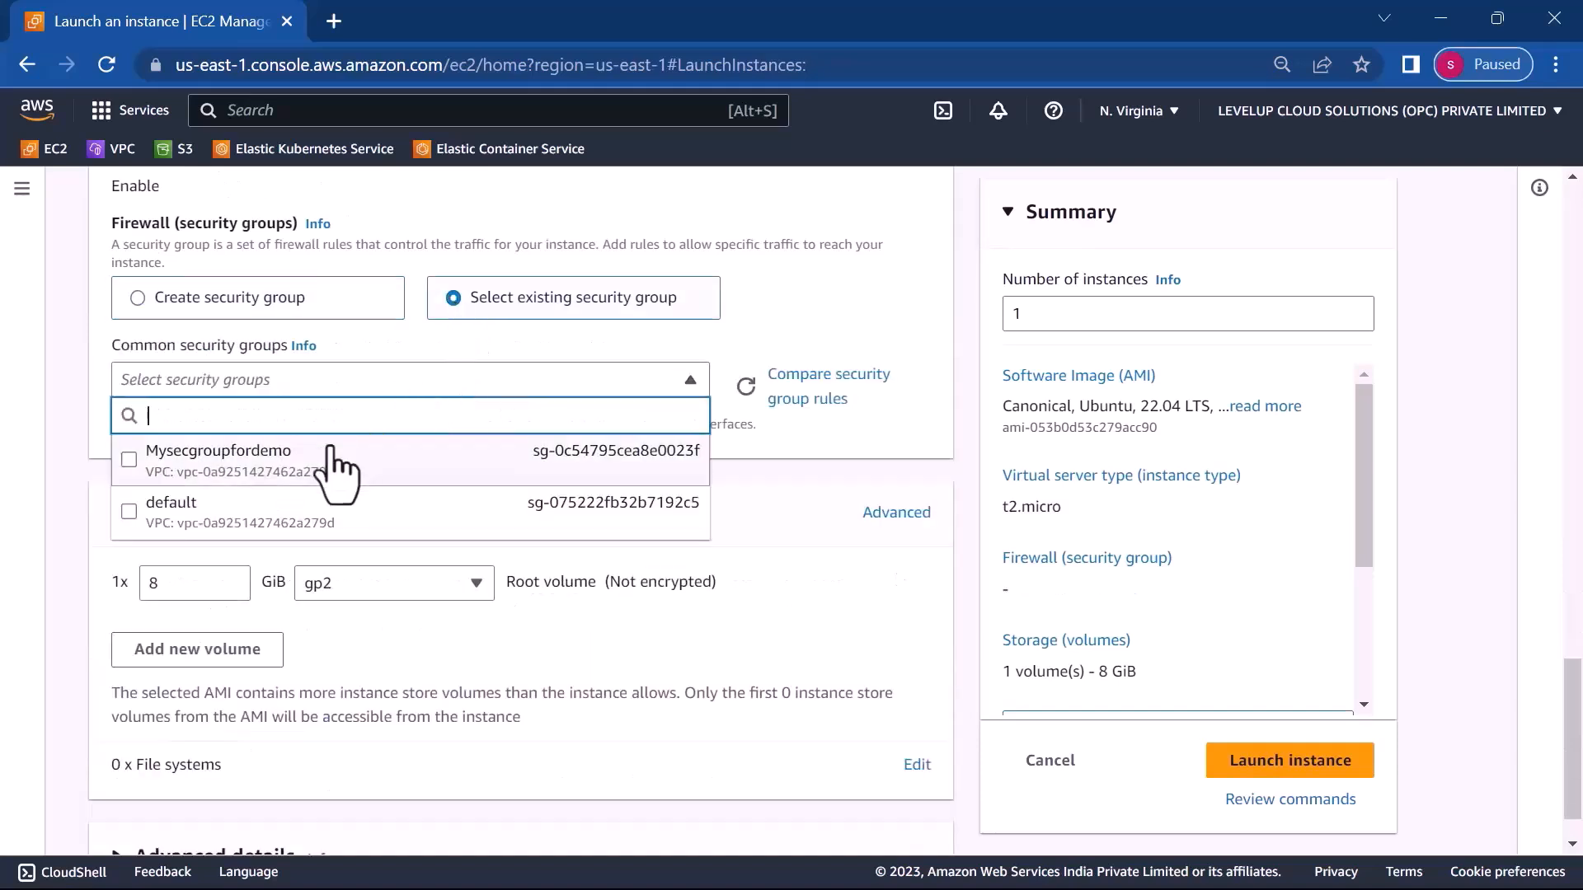
click(308, 461)
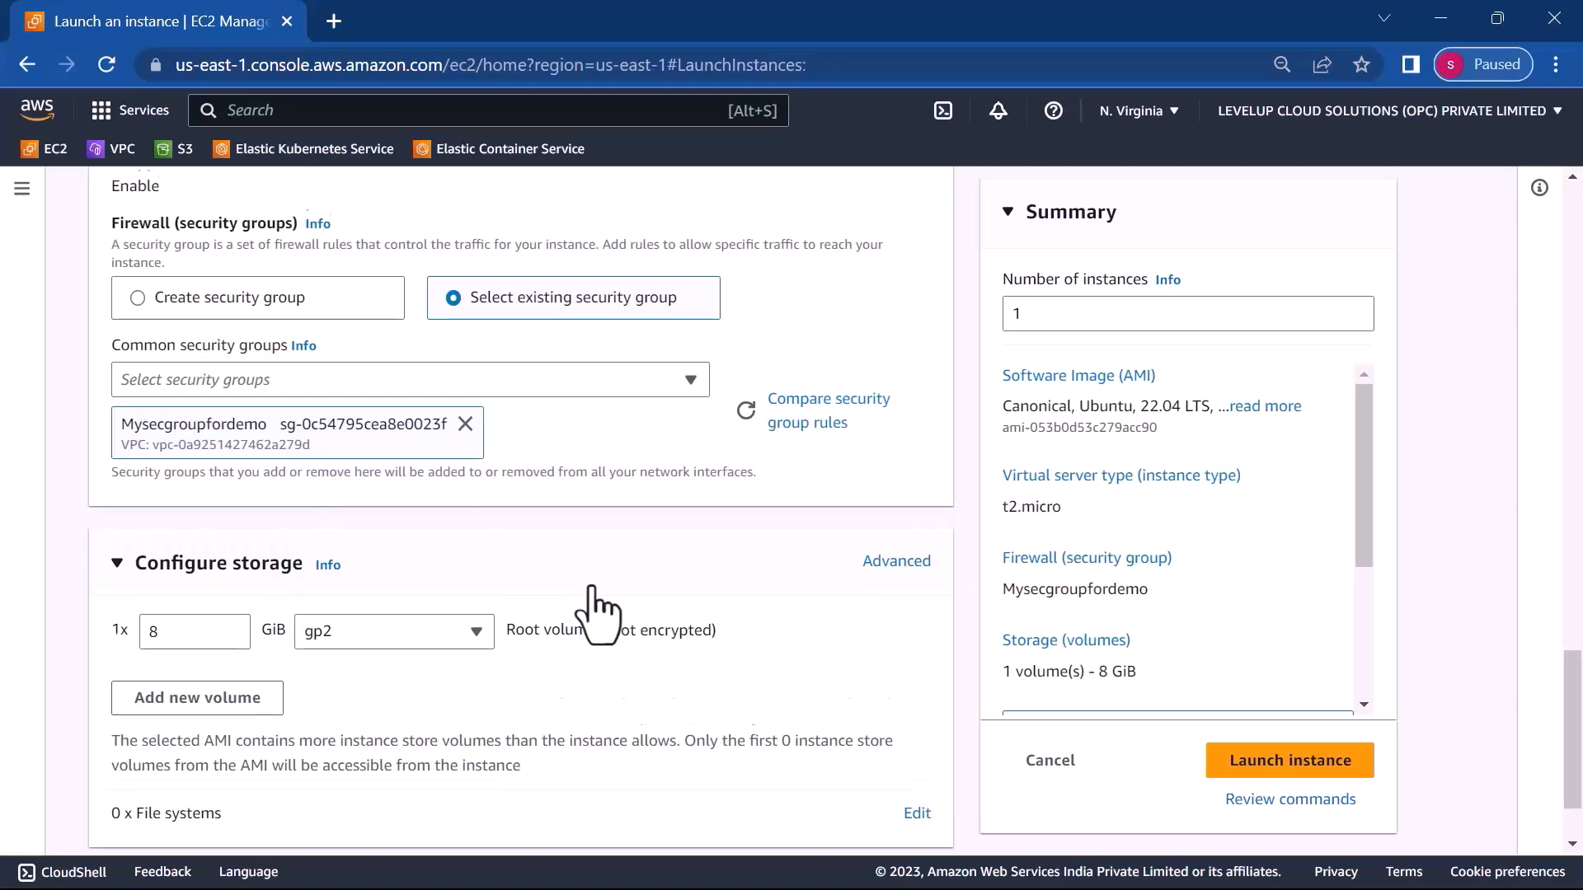
scroll(596, 614, down, 1)
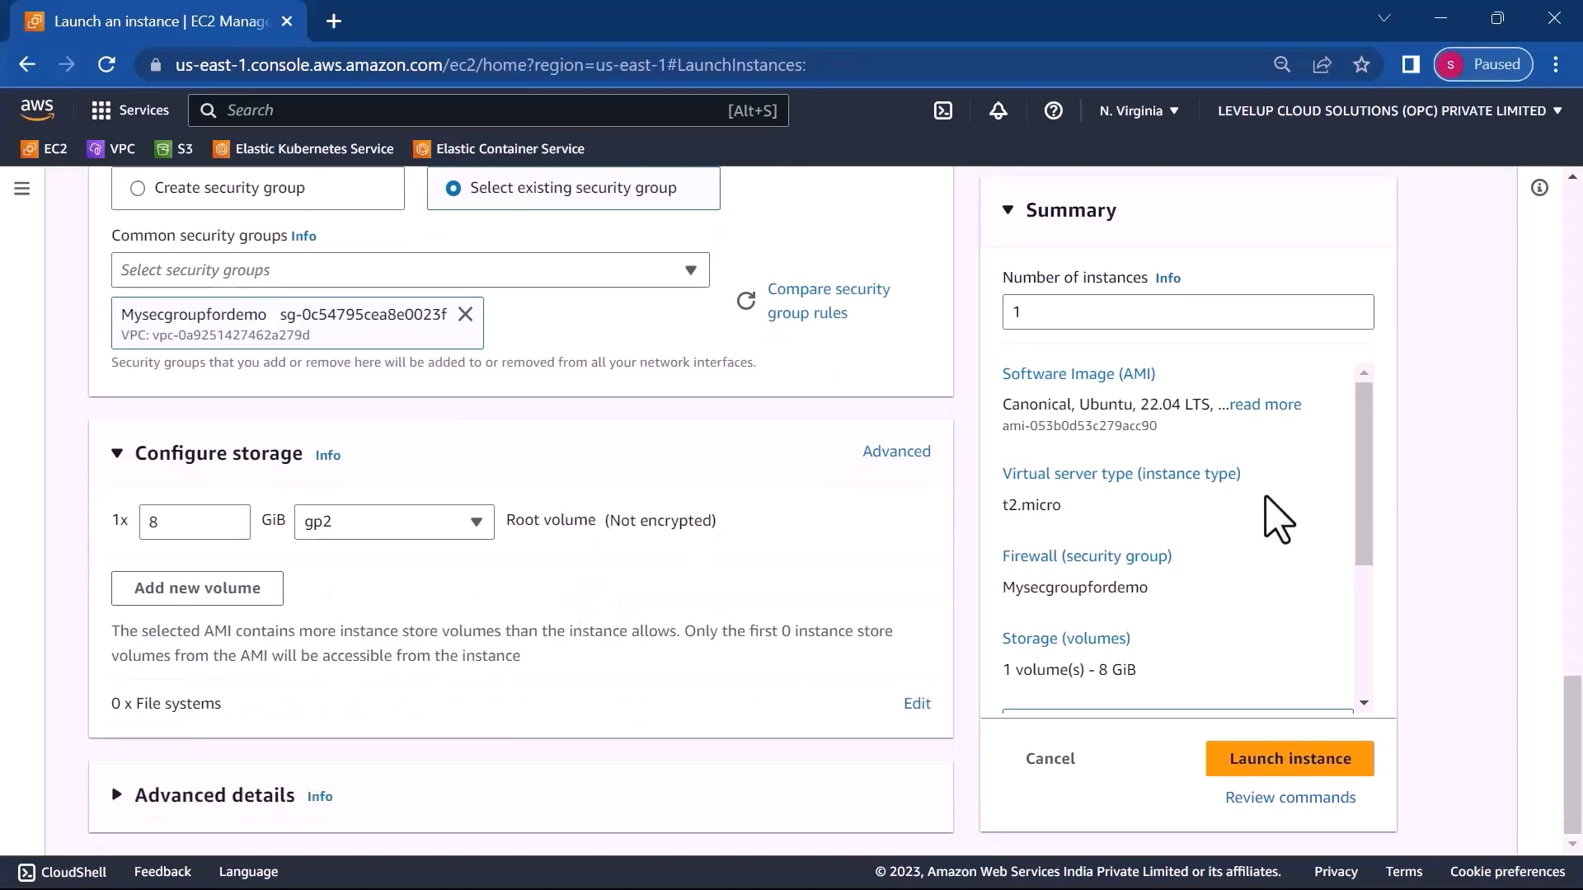
click(1250, 762)
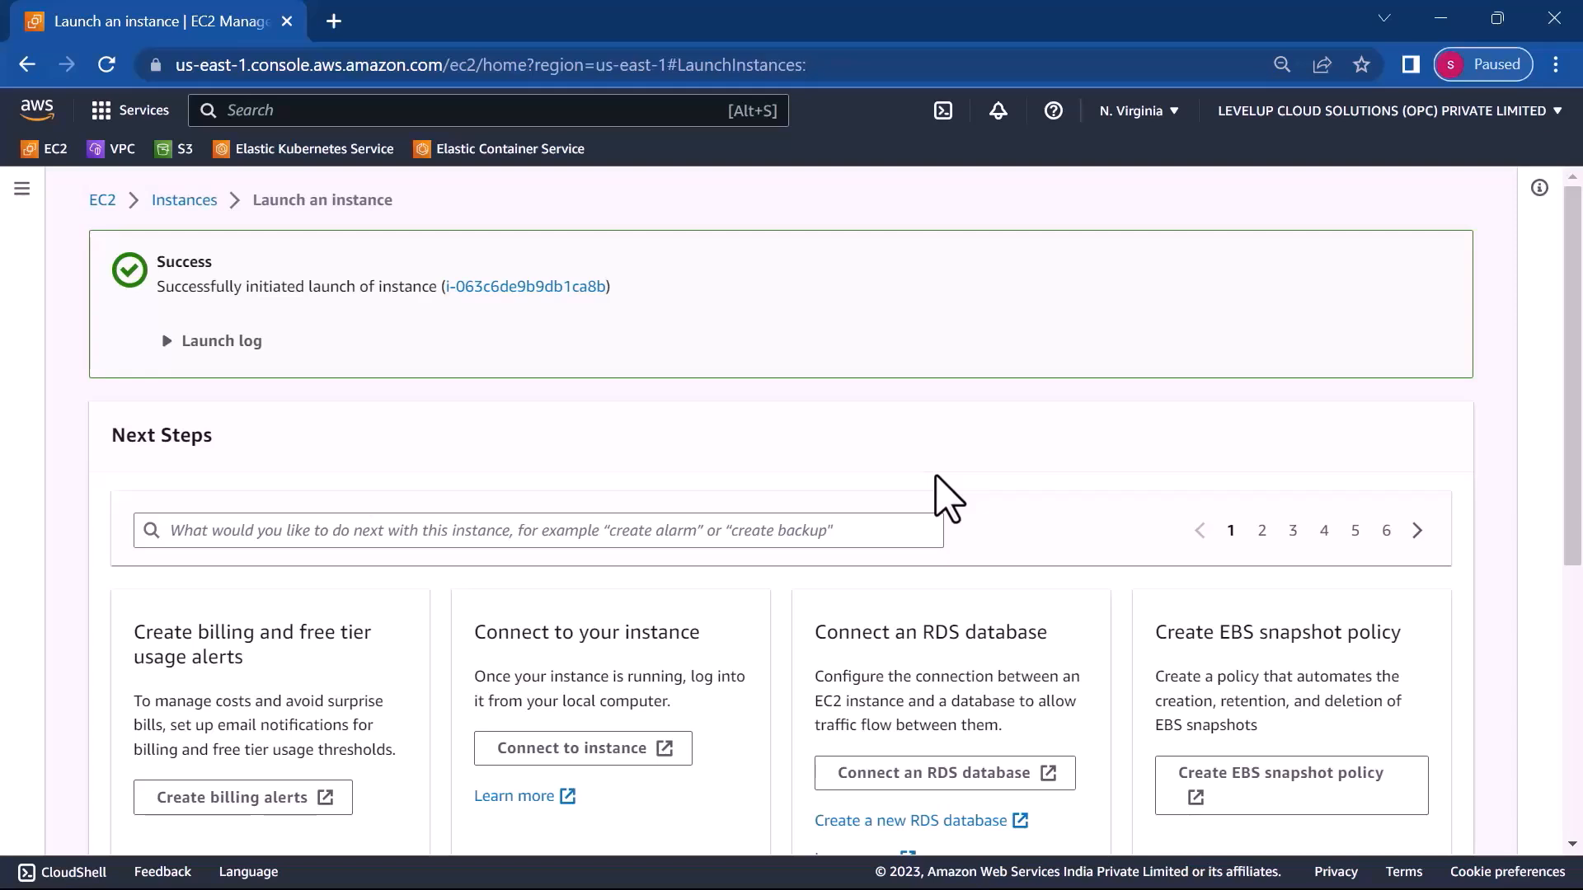
- Open the ecs-demo instance's summary from the instances list and refresh its state until it is running
click(176, 202)
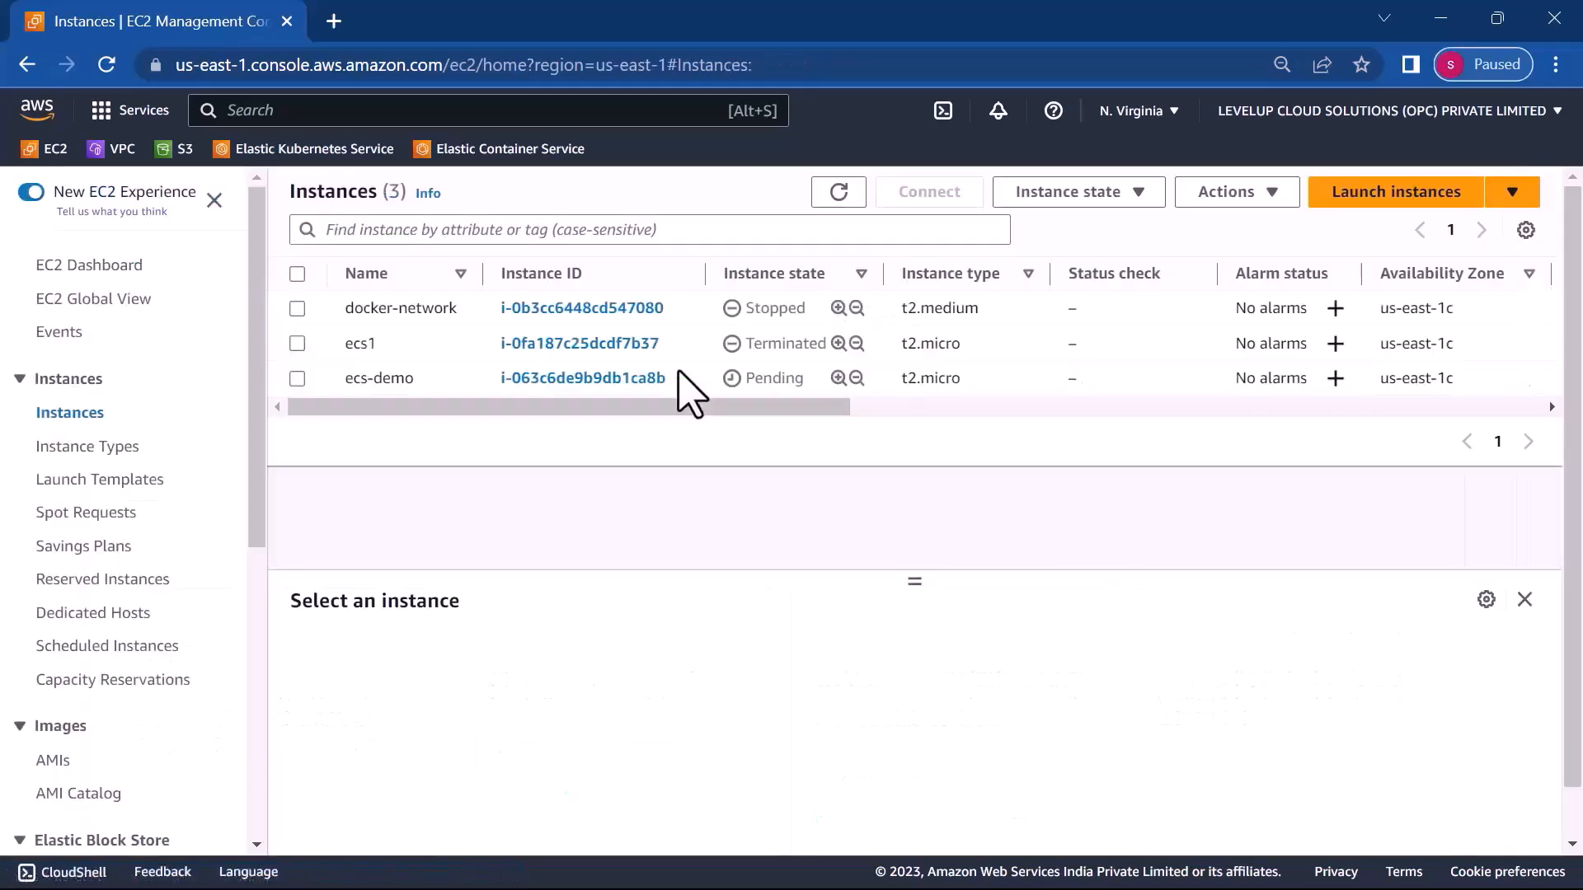
click(593, 380)
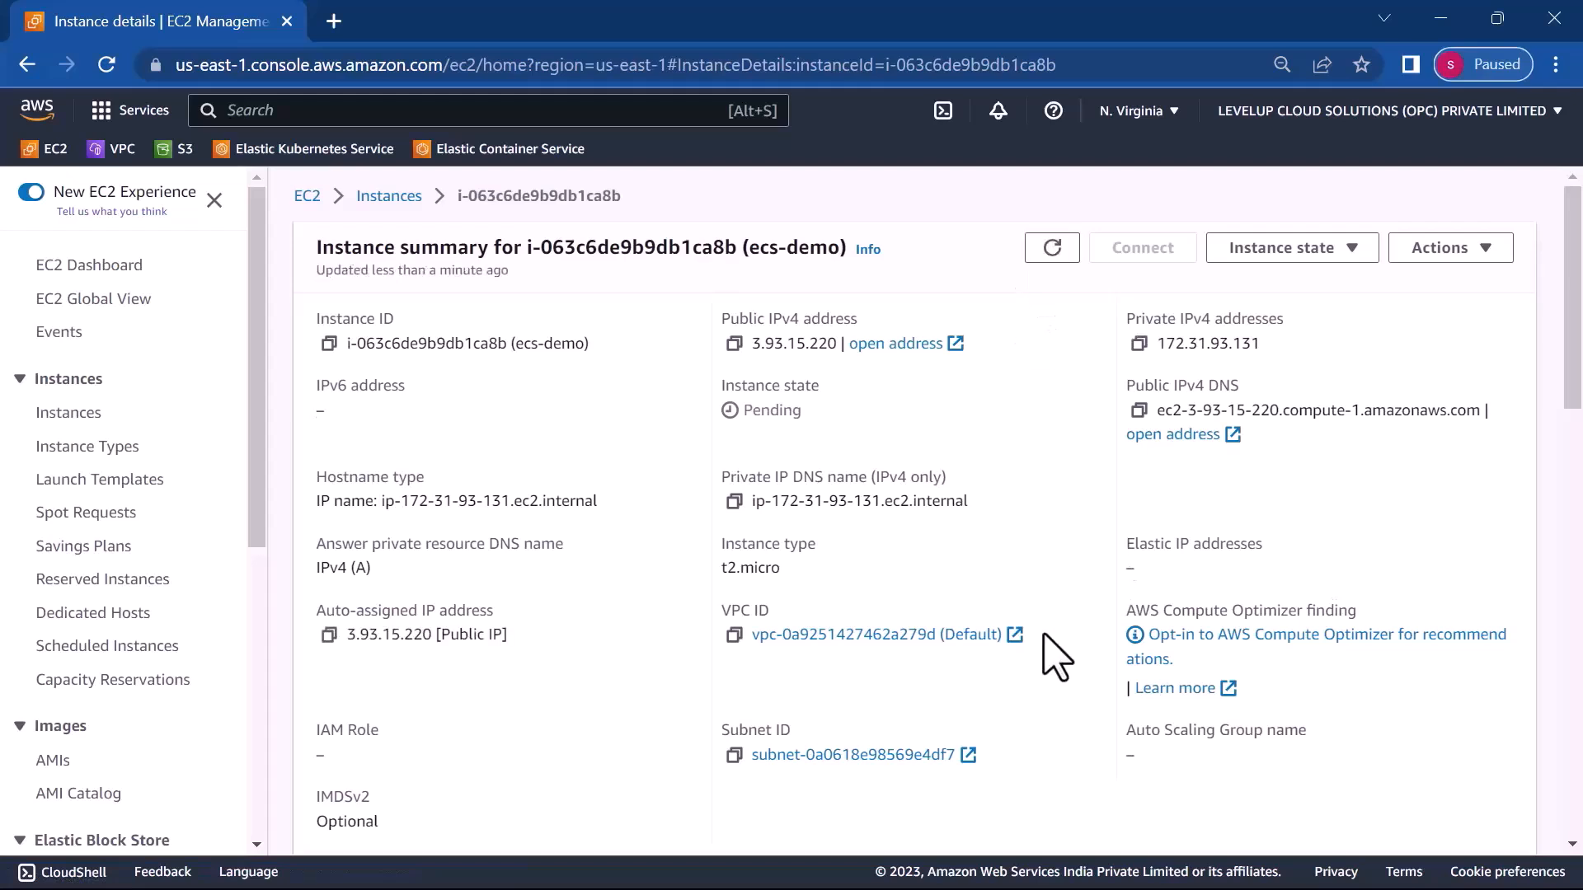
click(1055, 259)
click(1054, 258)
click(1050, 256)
click(1049, 254)
click(1050, 254)
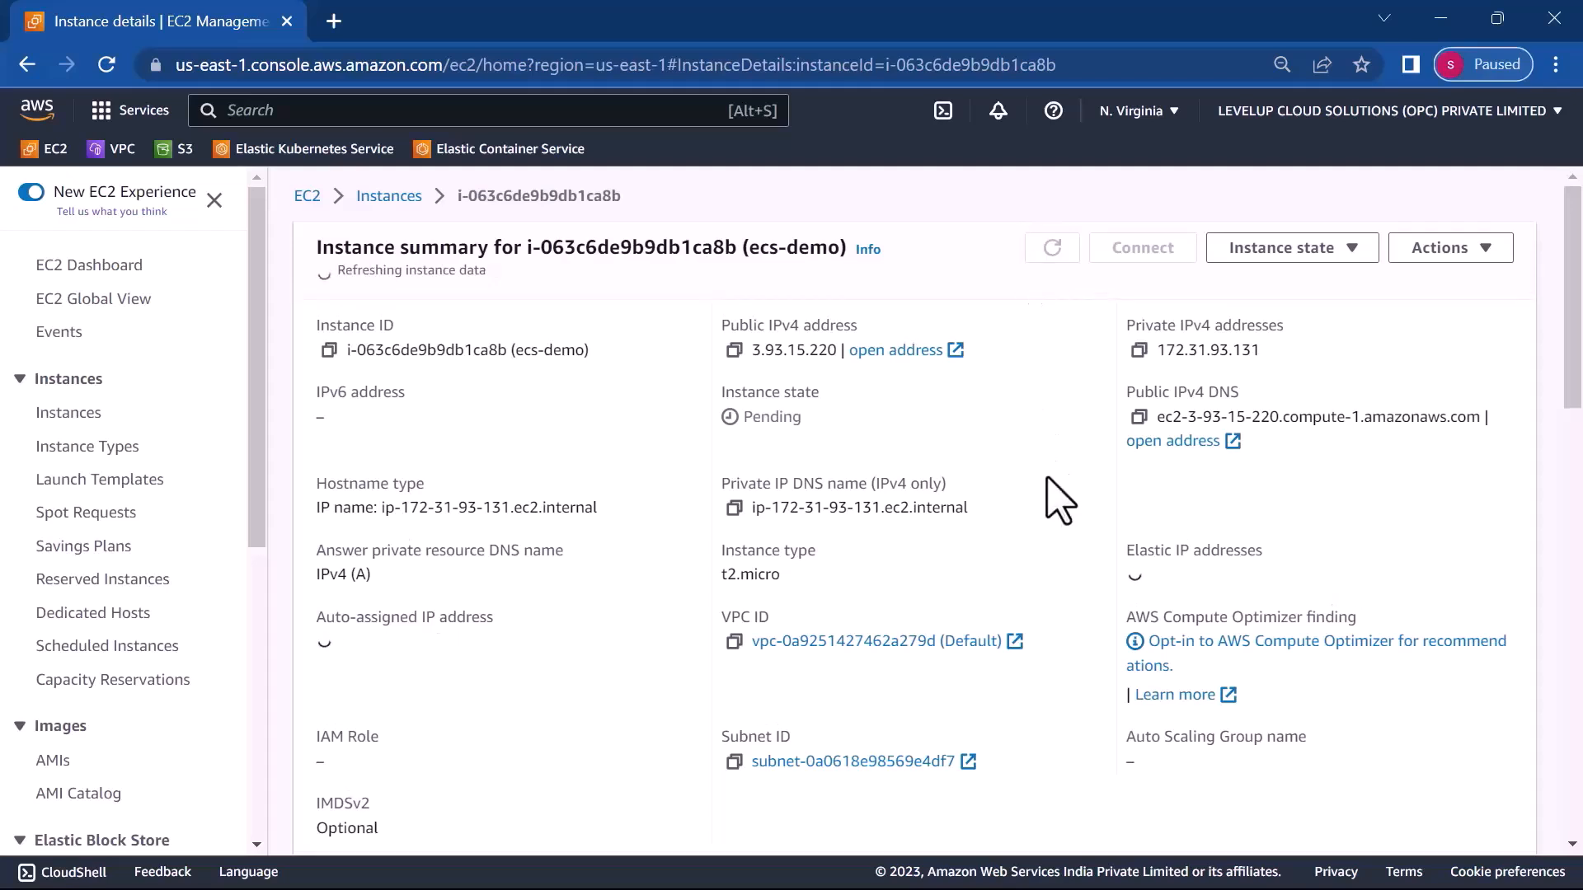
click(1051, 251)
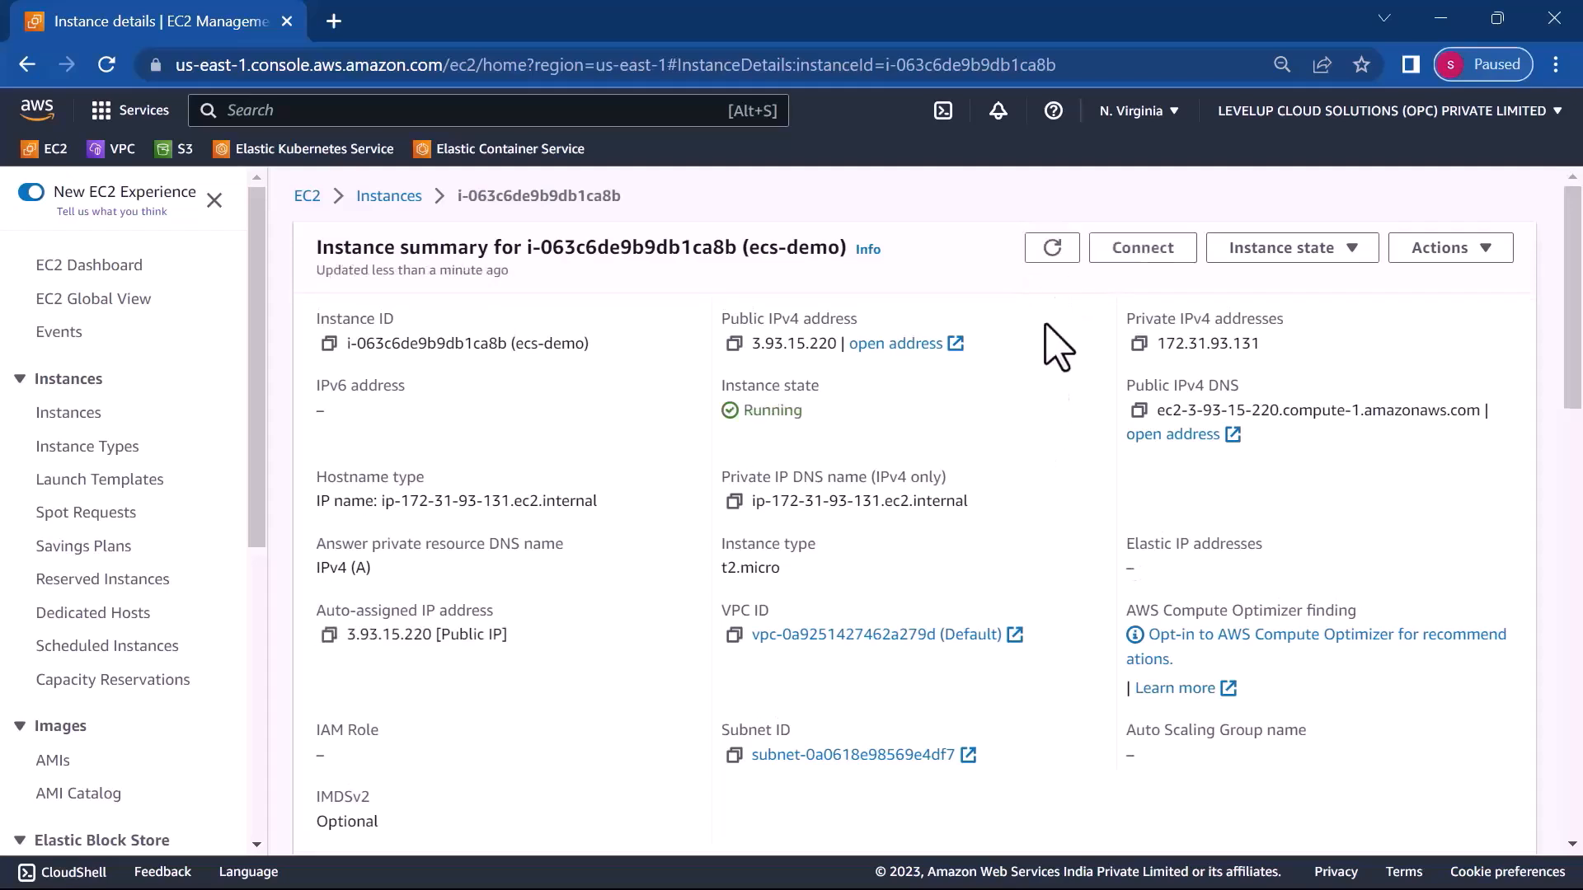
click(1050, 252)
- Connect to the ecs-demo instance through EC2 Instance Connect with the default user name ubuntu
click(1117, 262)
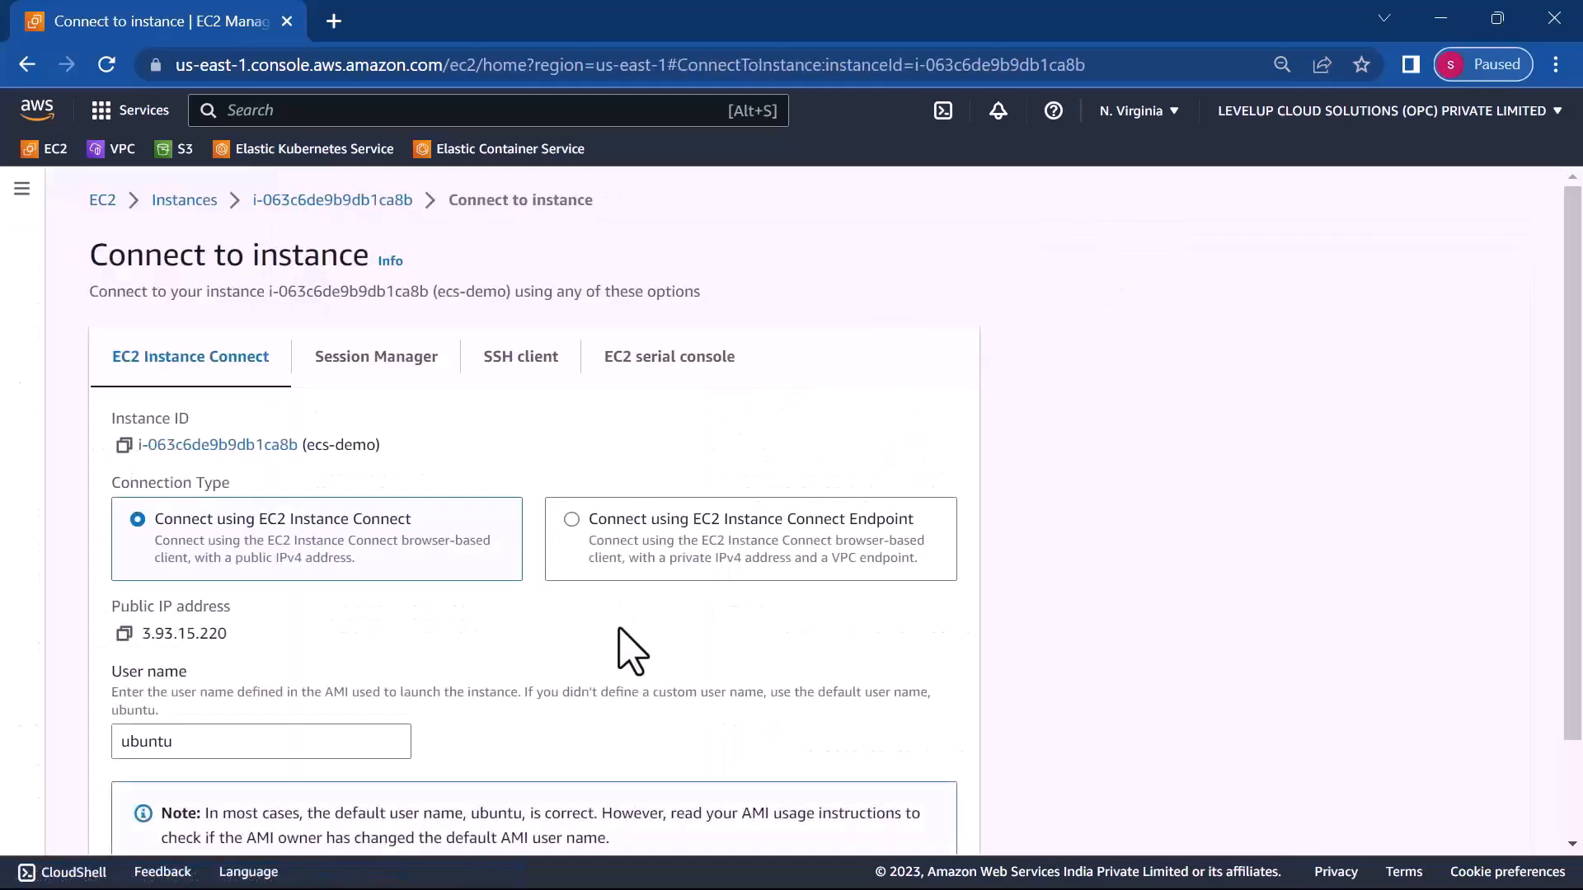
scroll(620, 643, down, 2)
click(913, 816)
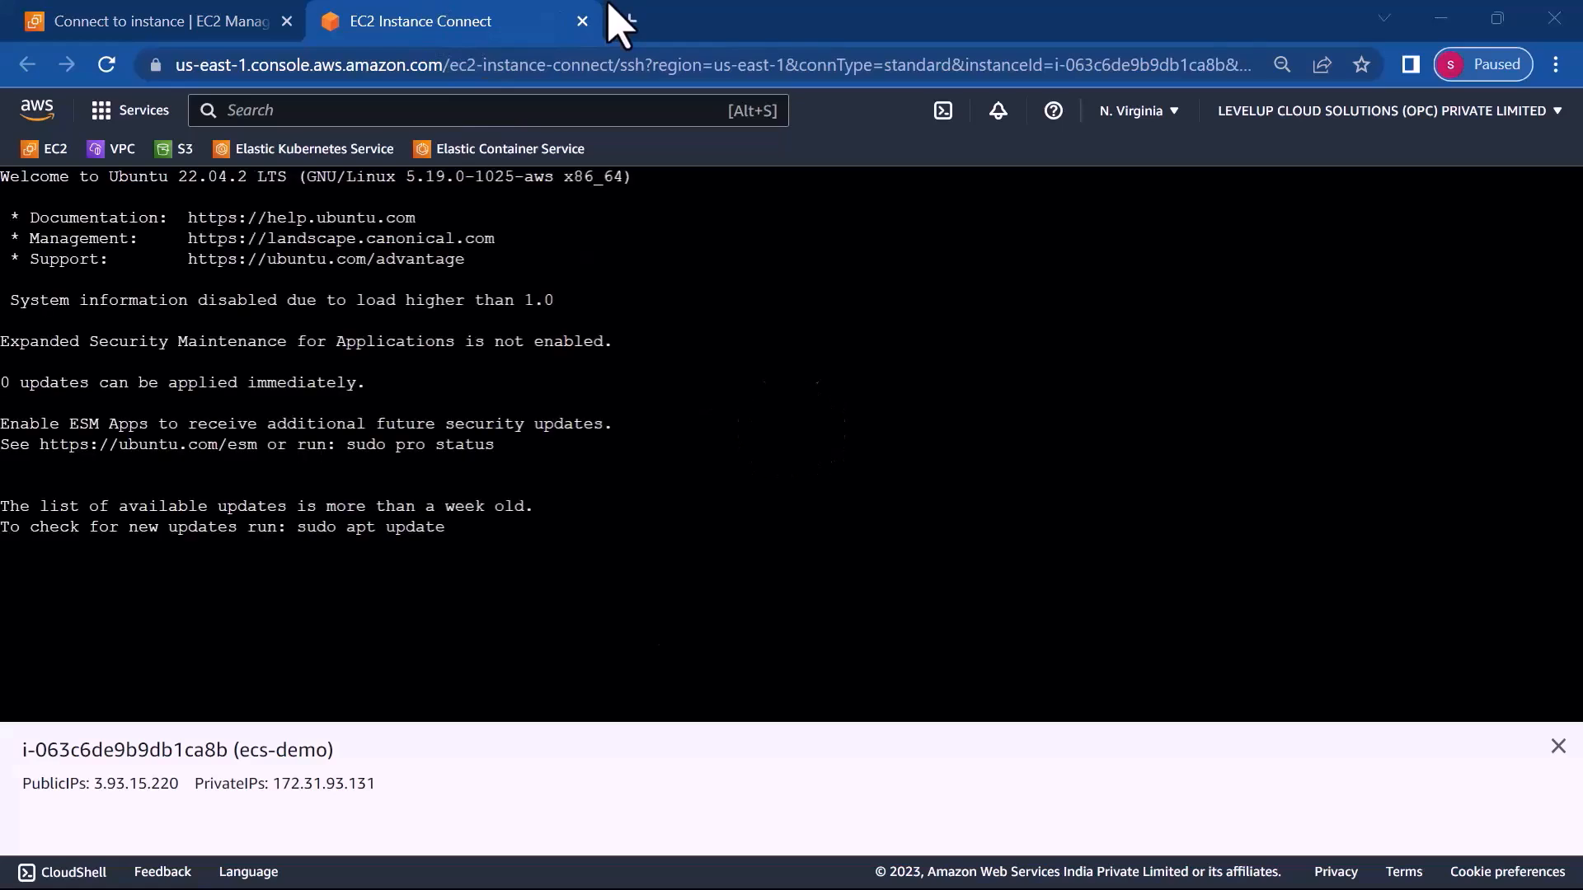
- Switch to the root user with sudo su in the terminal, clear the screen and change to the root directory /
click(428, 715)
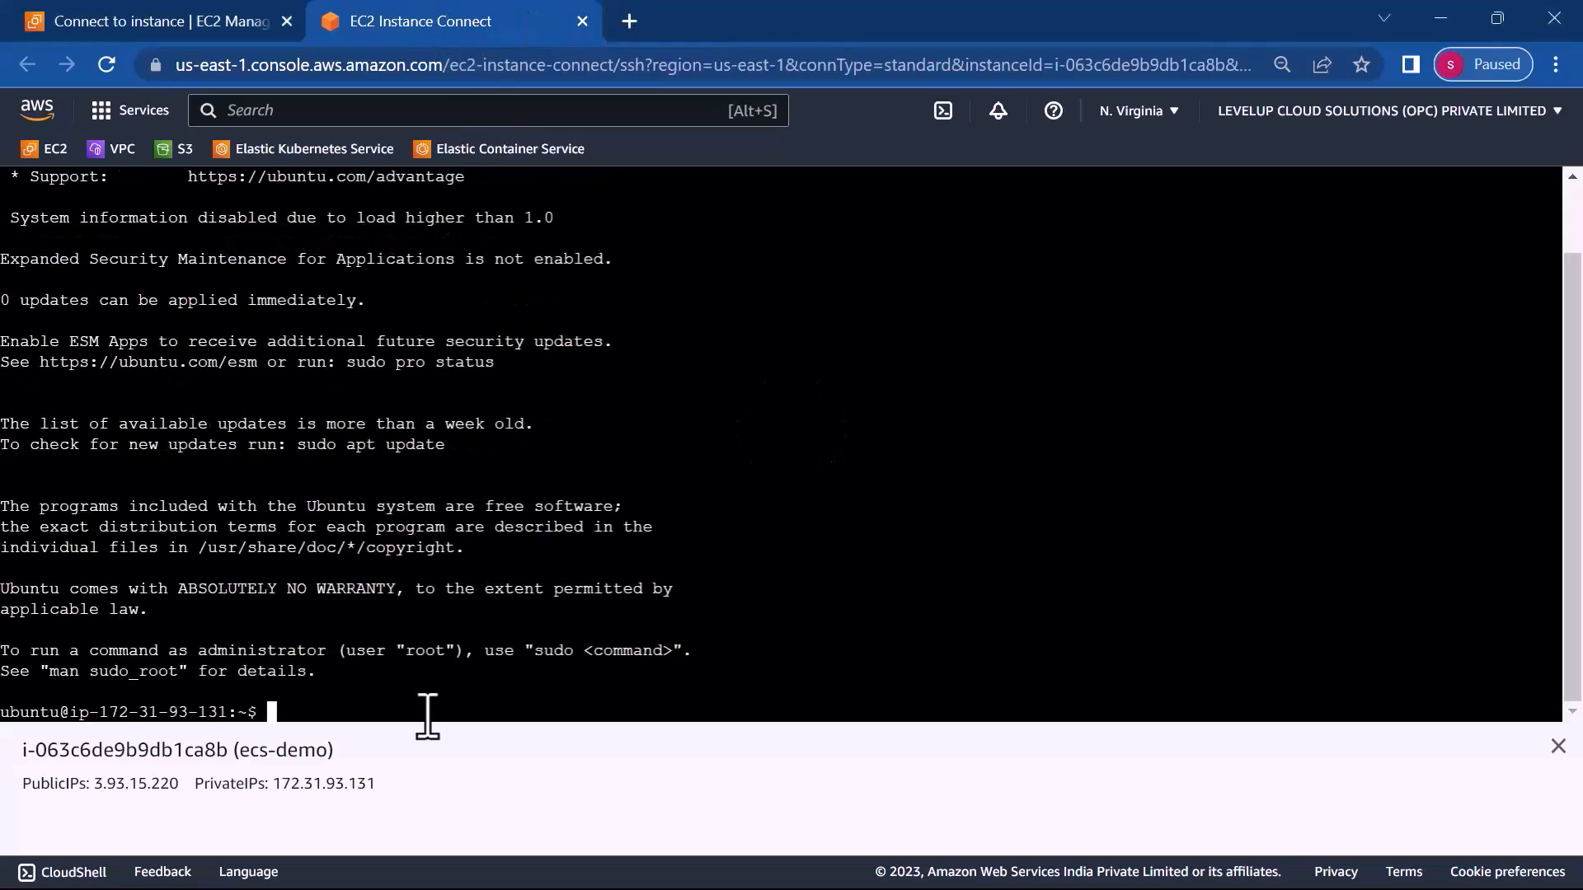
text(sudi)
text(o su)
key(Return)
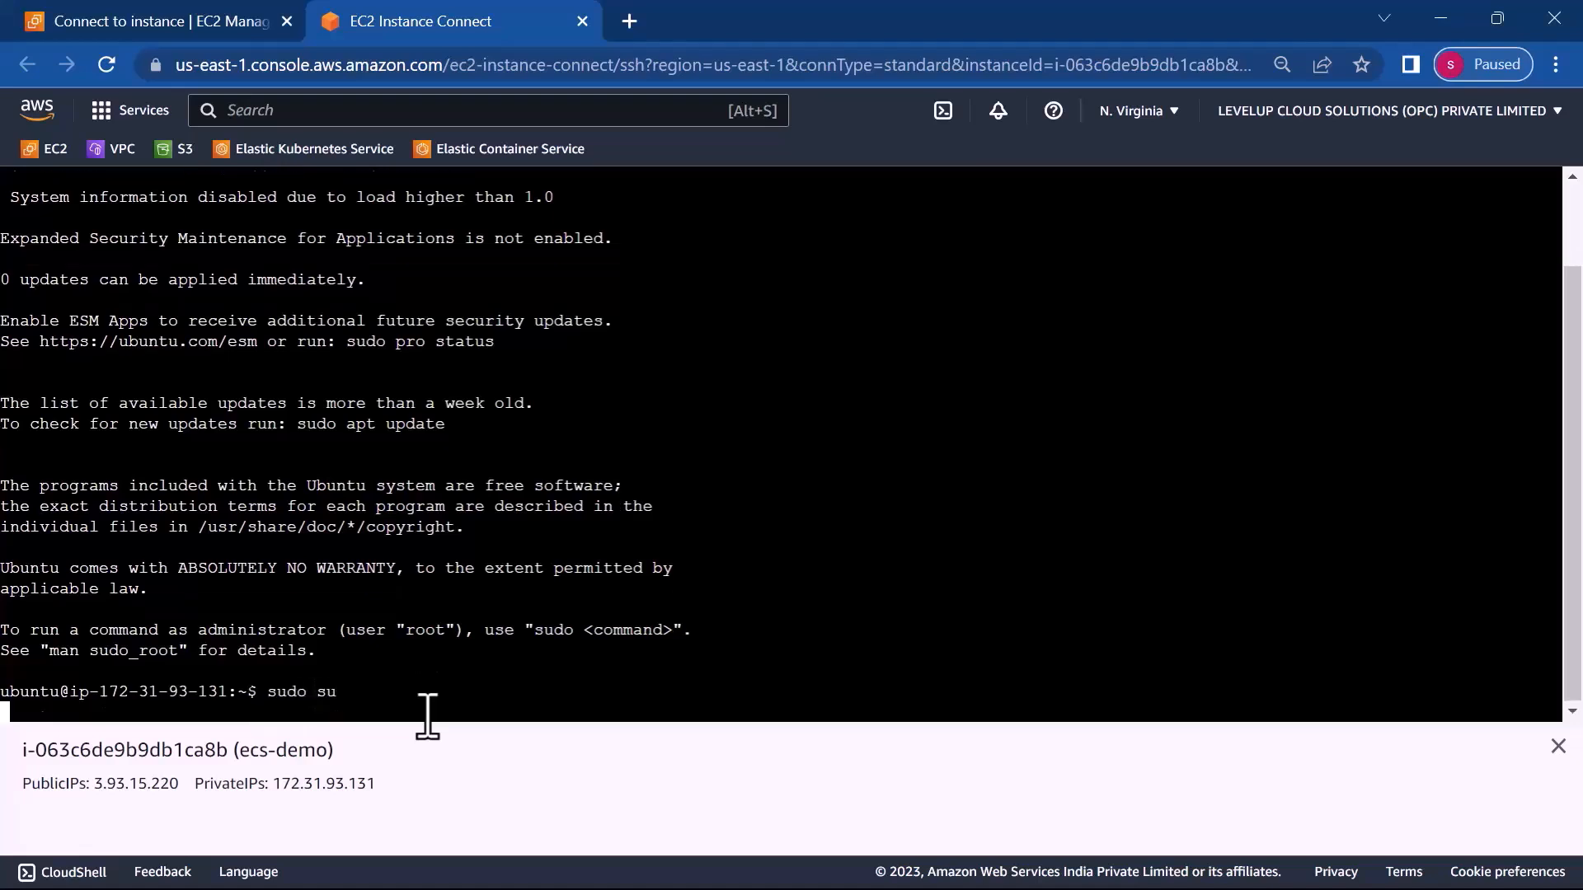
text(clear)
key(Return)
text(cd /)
key(Return)
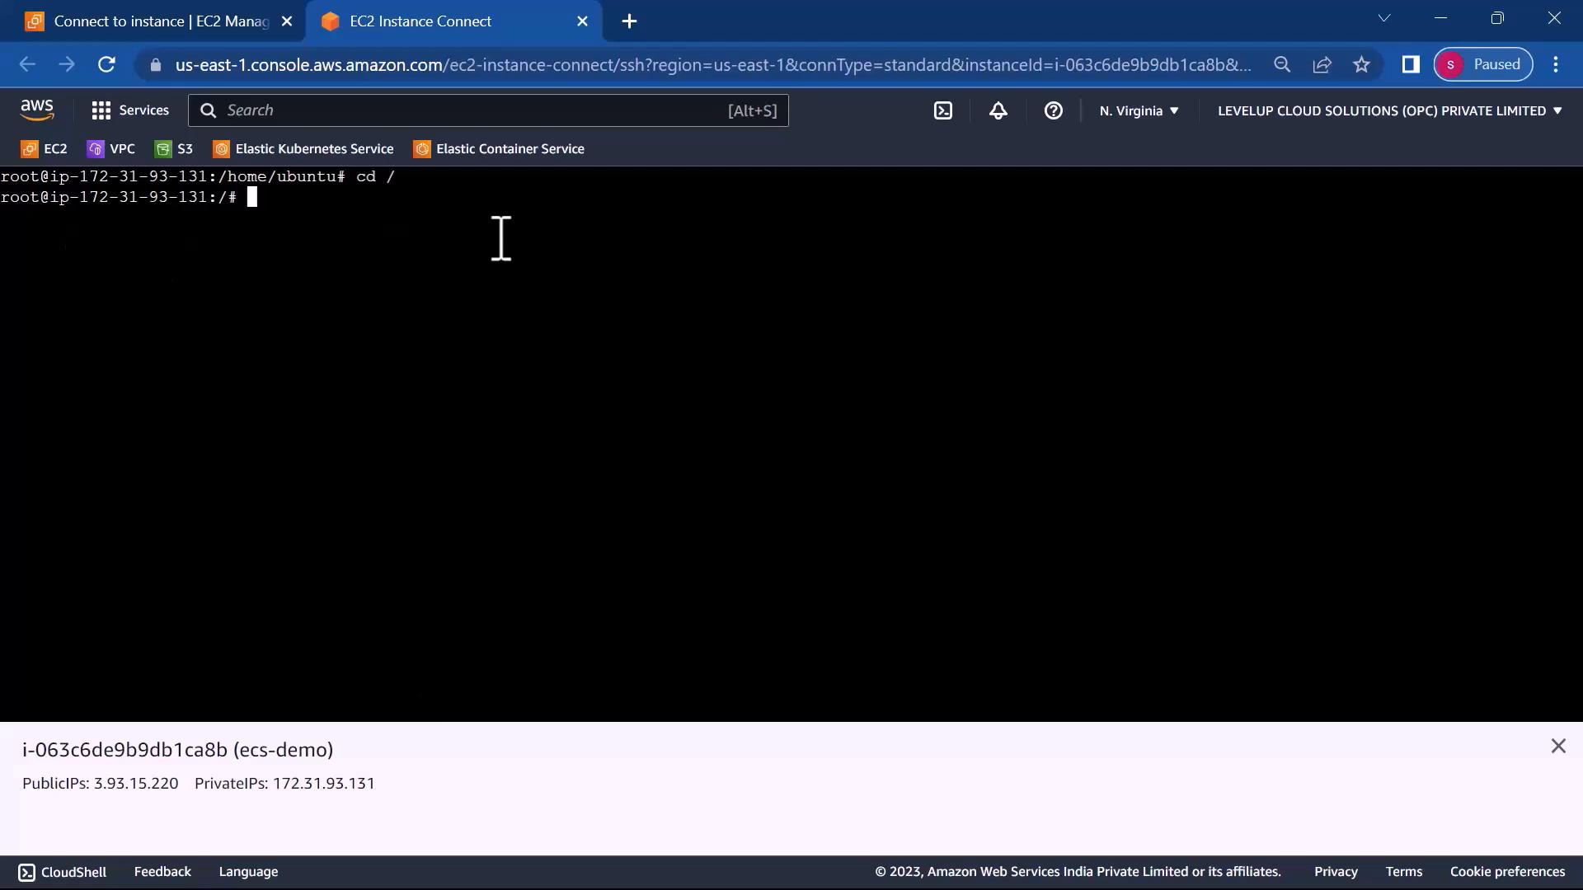
- Update the package lists with sudo apt update and install docker.io, accepting the additional packages
text(sudo apt update)
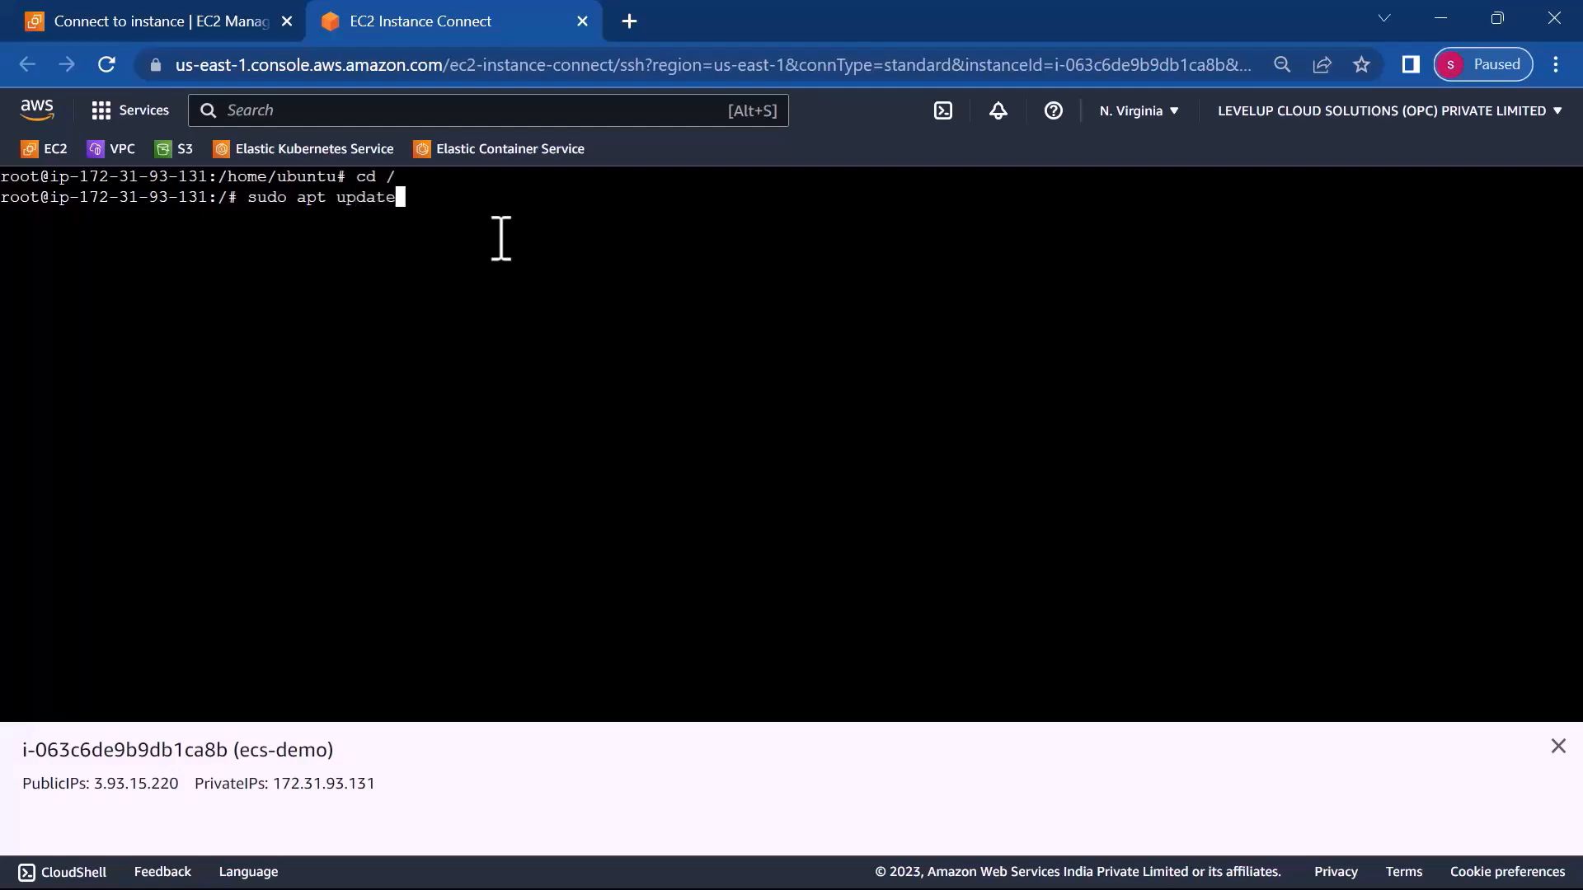
key(Return)
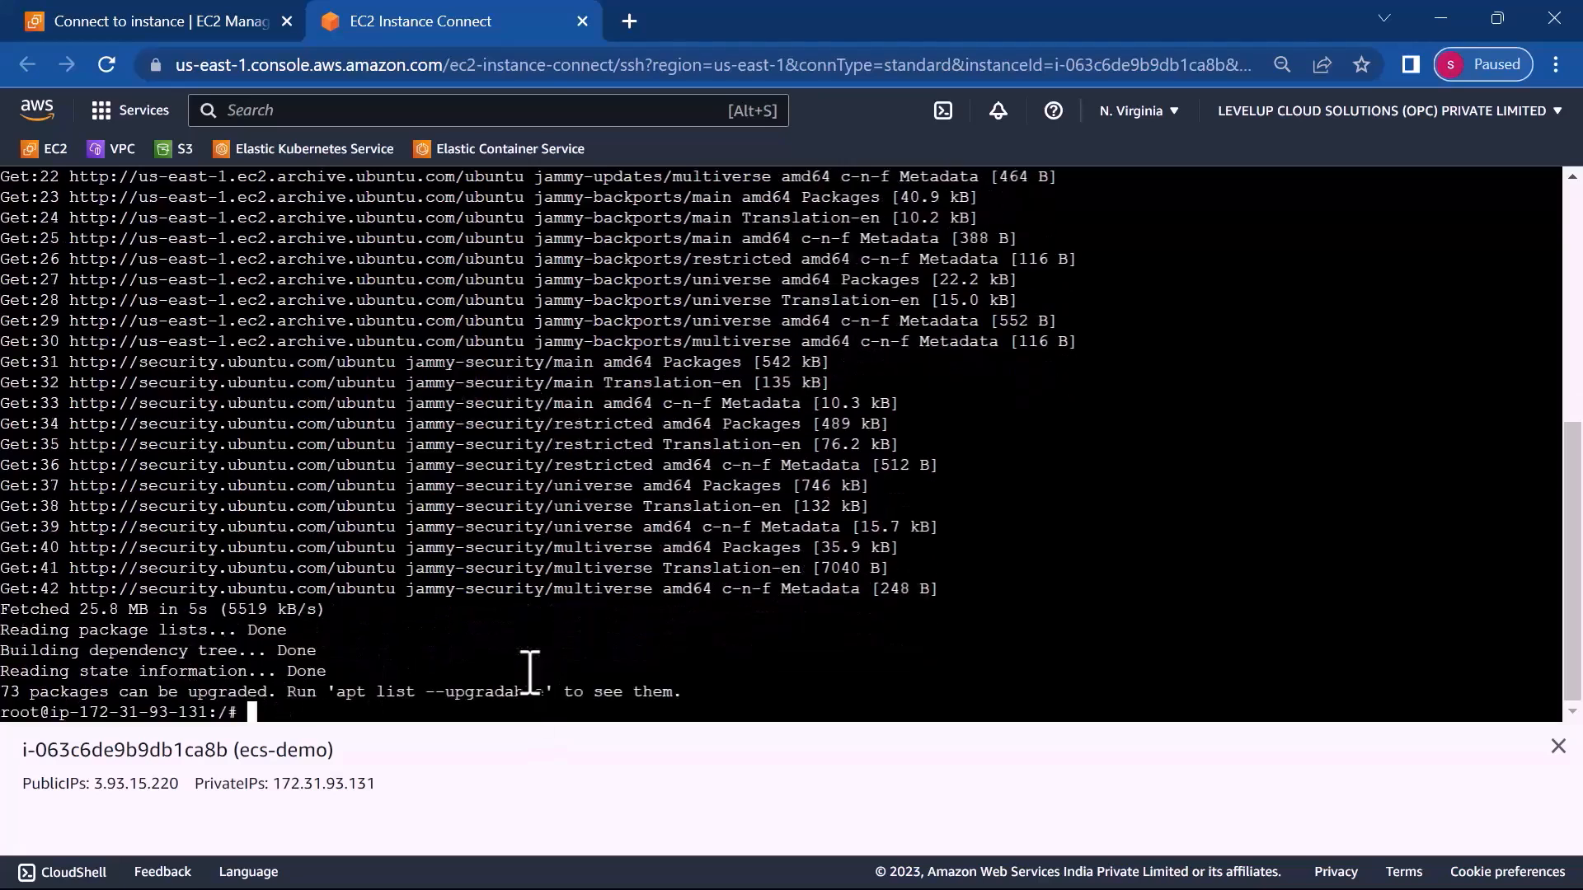
text(udo apt install docker.io)
key(Return)
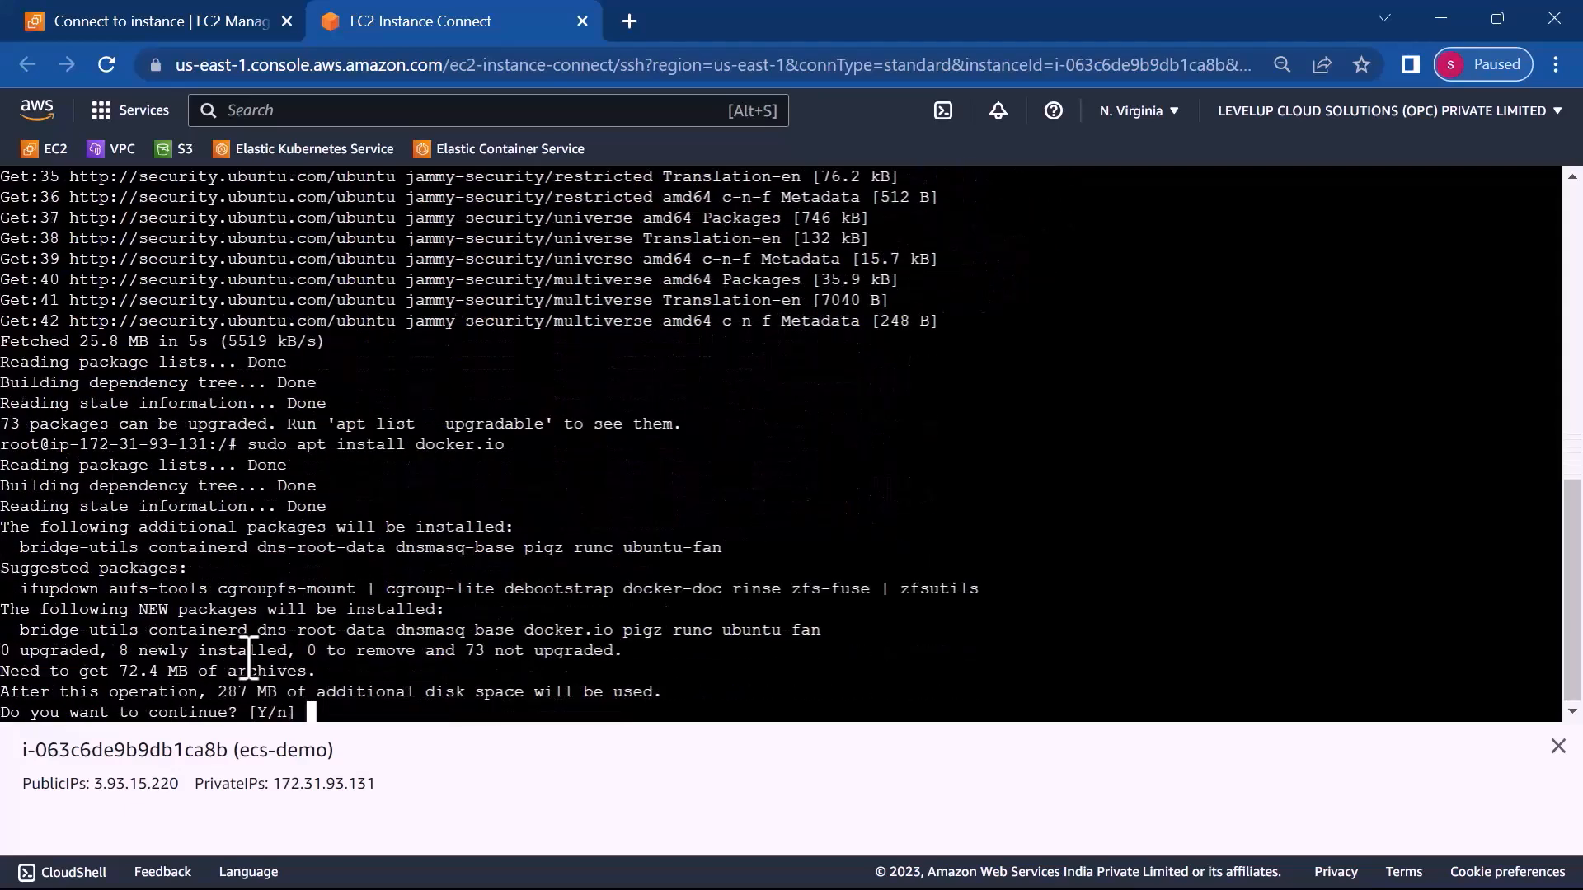
text(y)
key(Return)
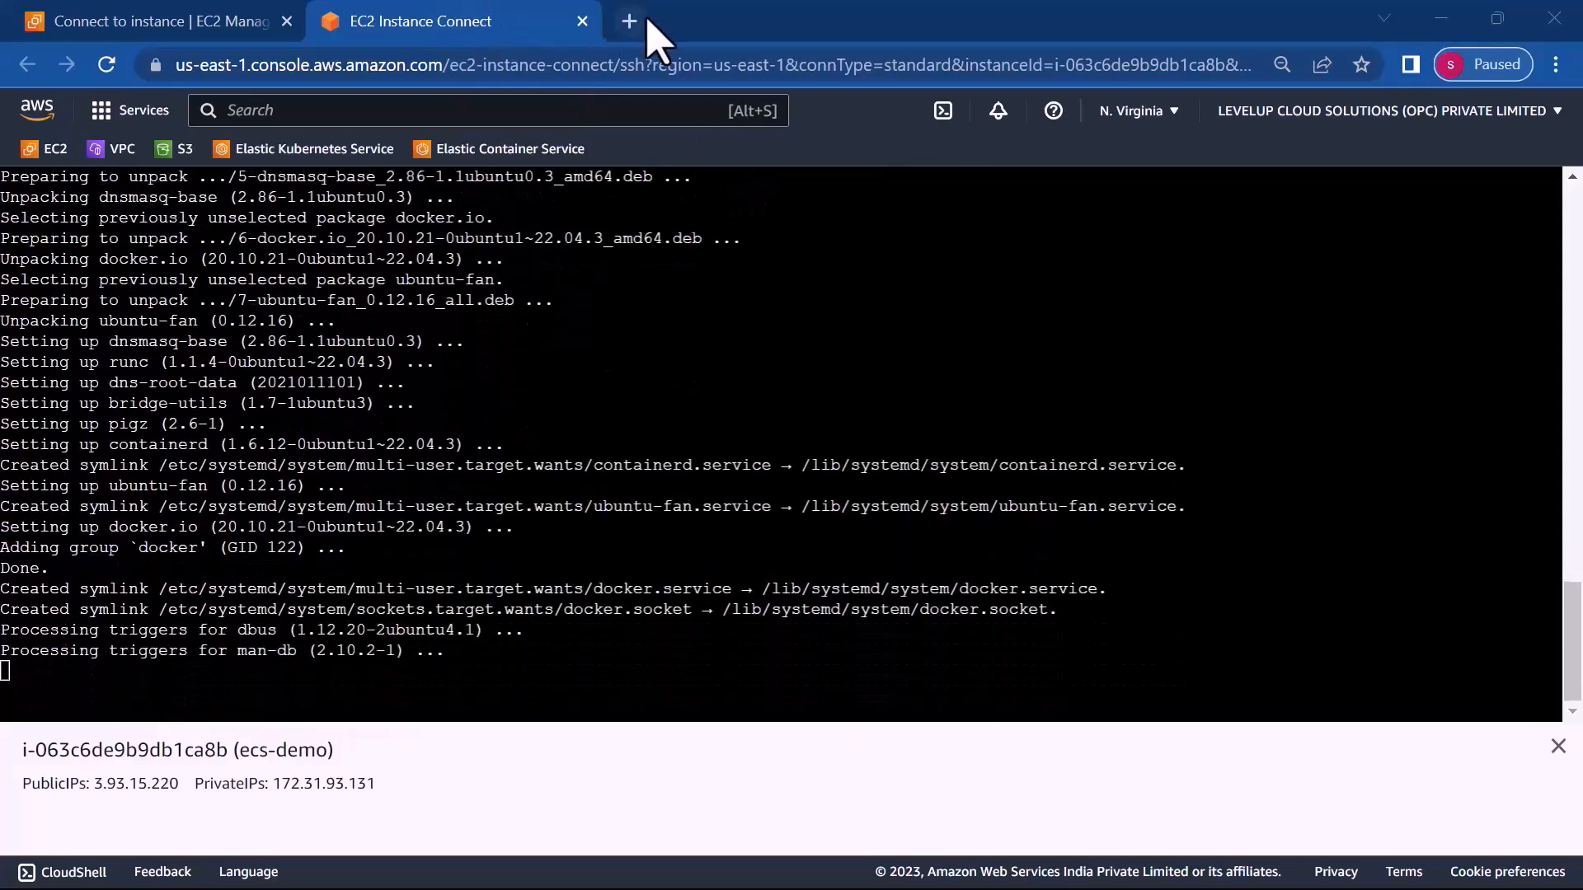
- Open github.com in a new browser tab and go to the Exercise-02 folder of the Docker repository
click(632, 20)
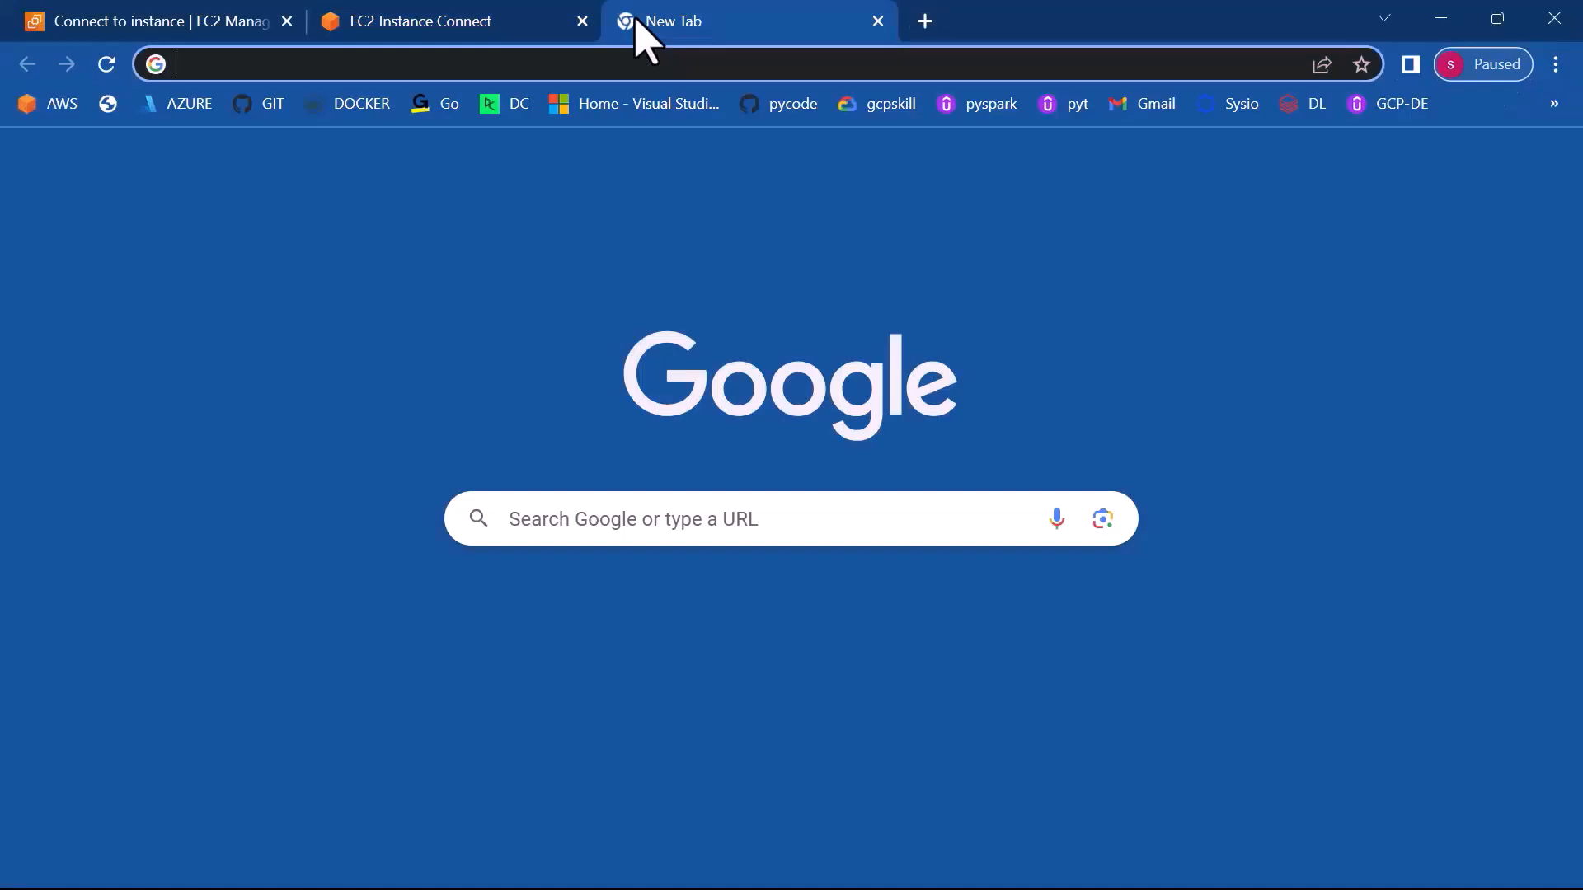
text(docke)
key(BackSpace)
key(BackSpace)
key(BackSpace)
key(BackSpace)
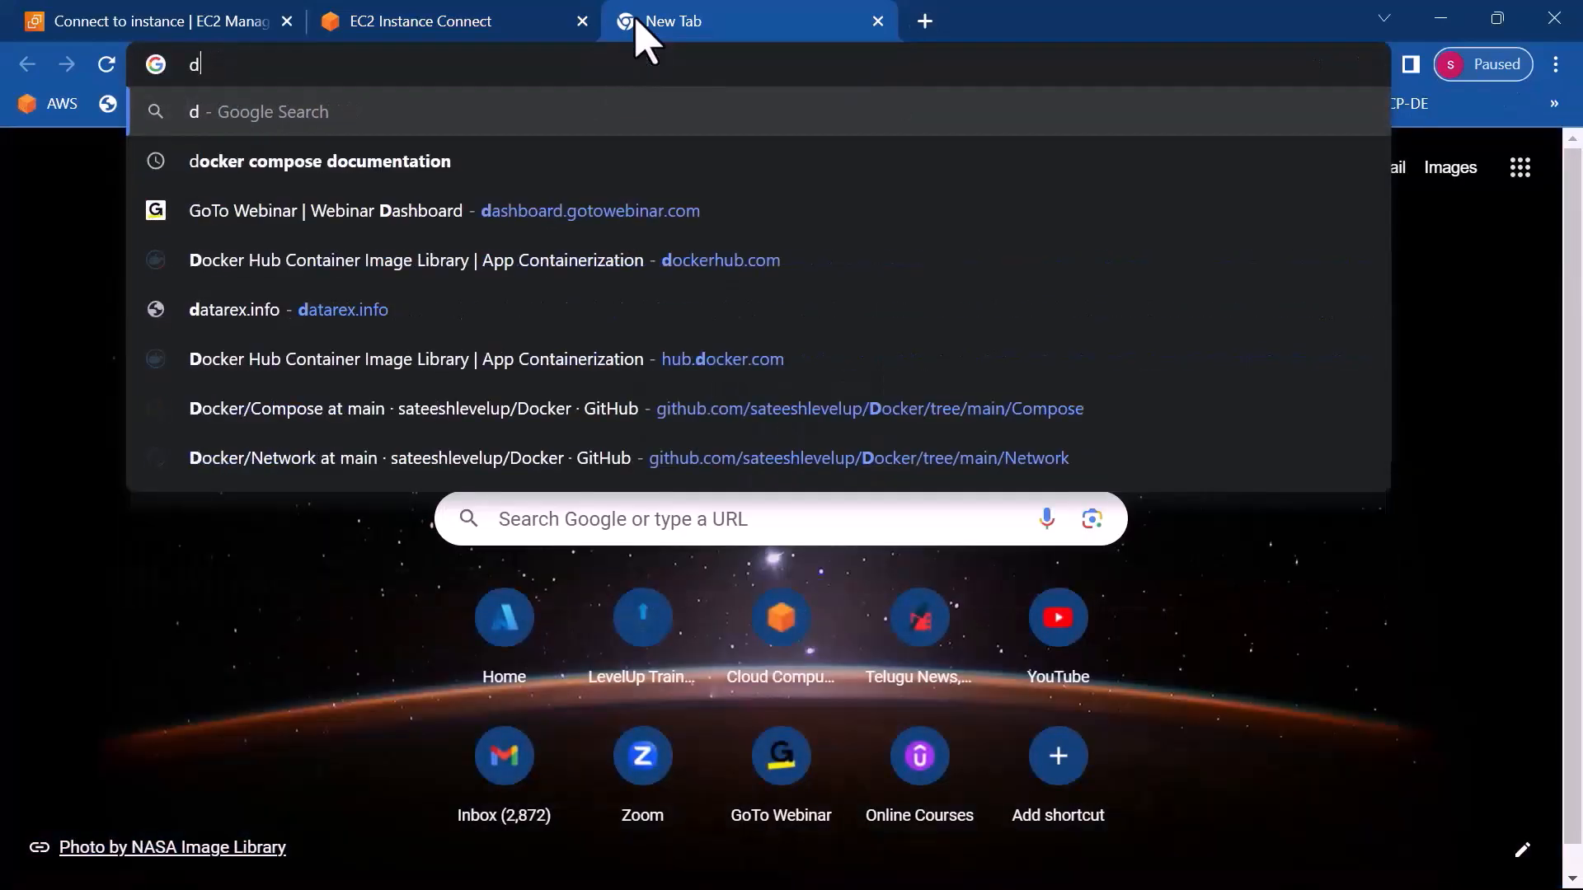
key(BackSpace)
text(git)
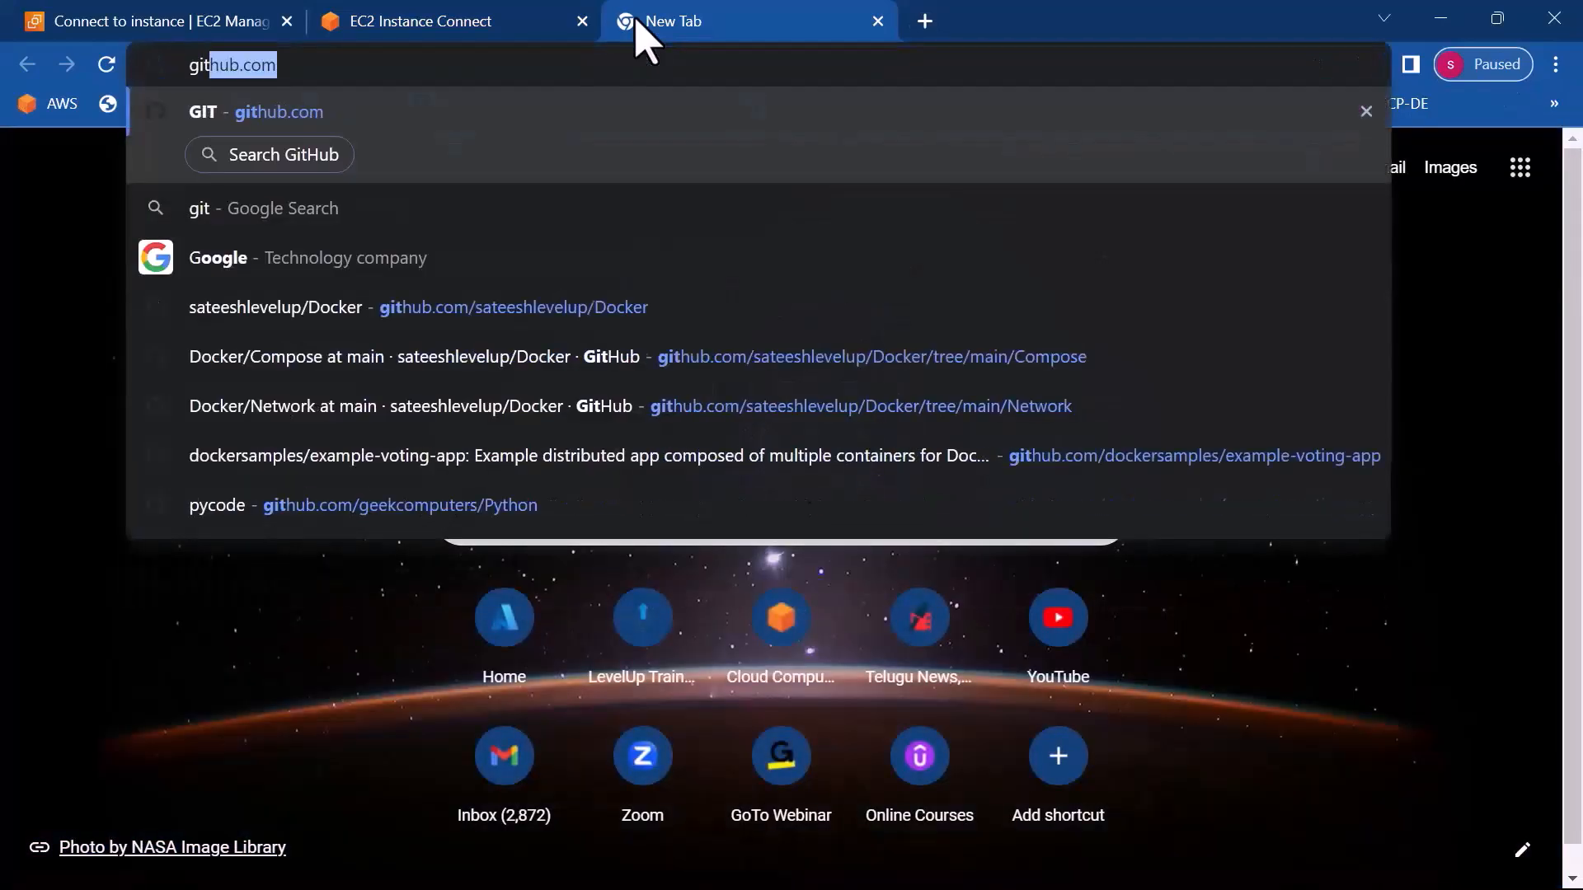
key(Return)
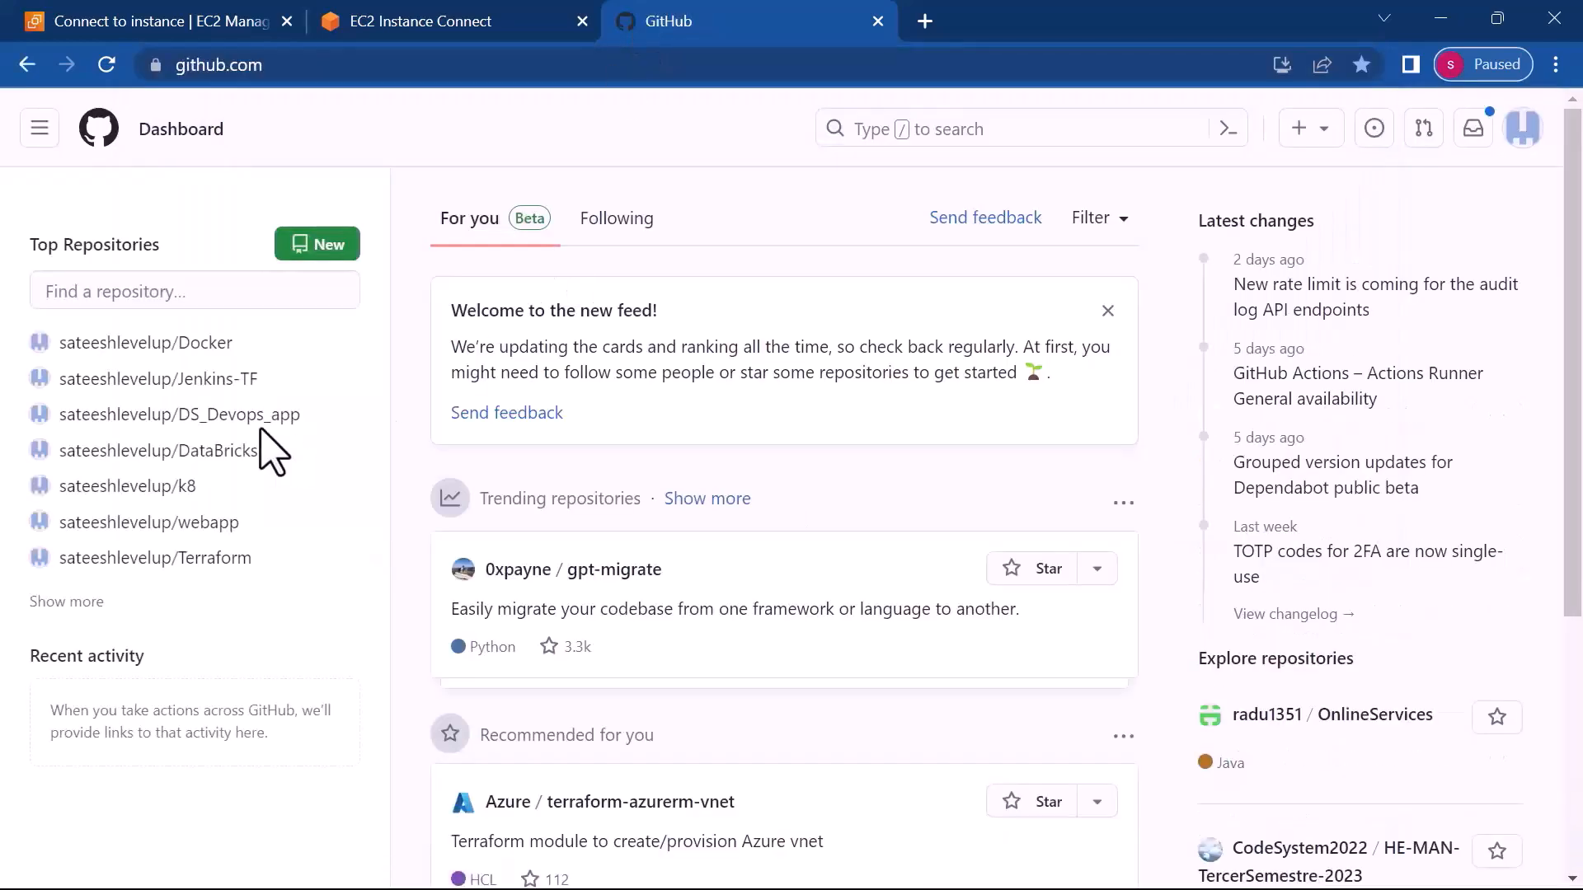
click(202, 363)
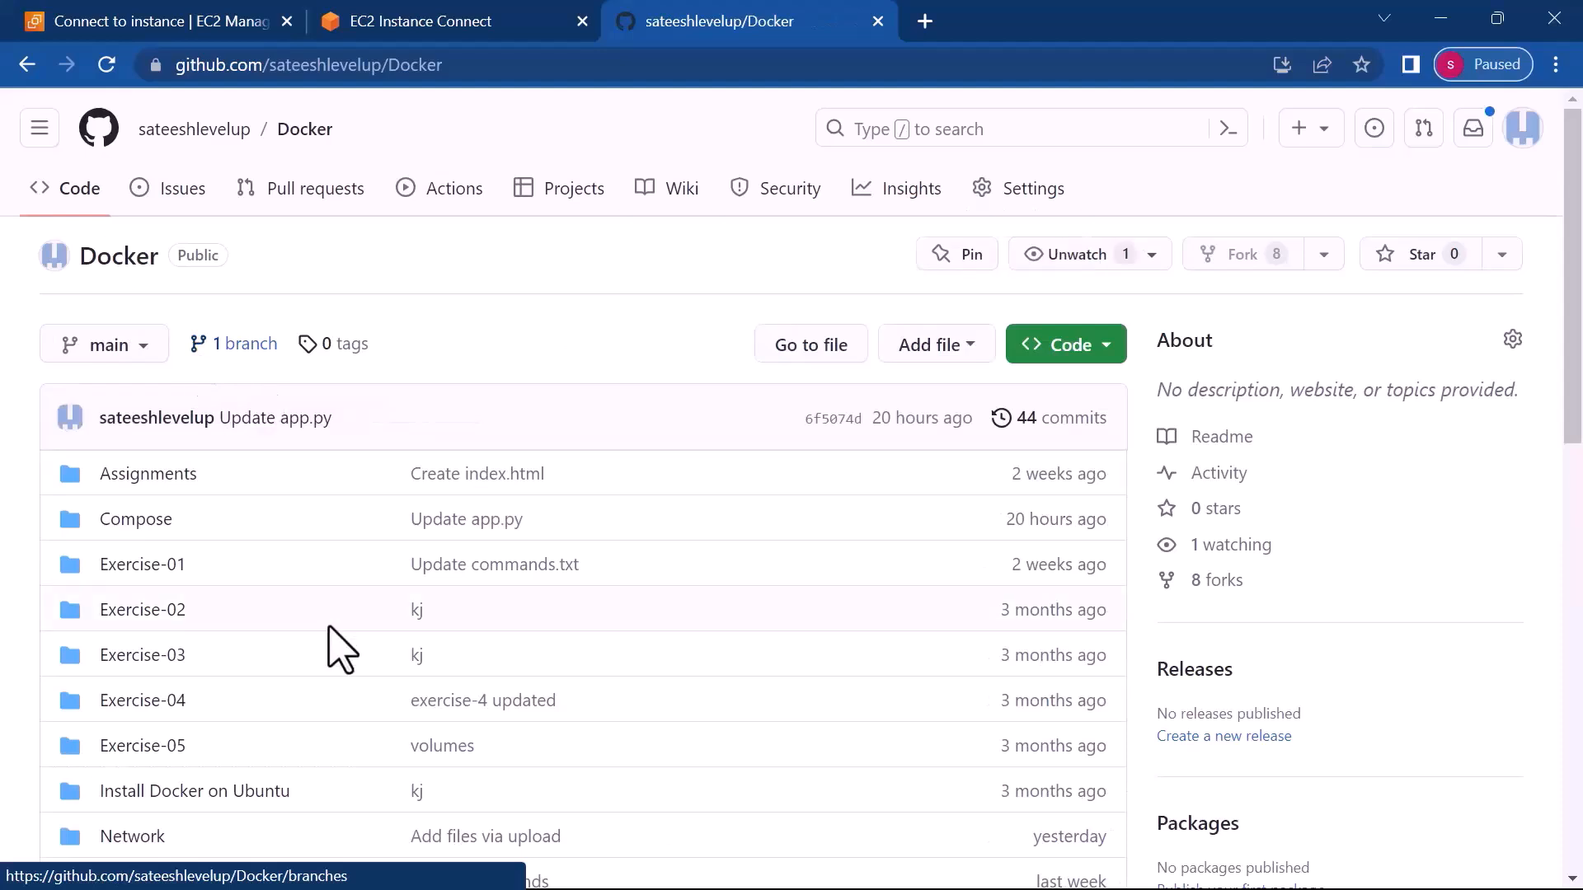
click(175, 642)
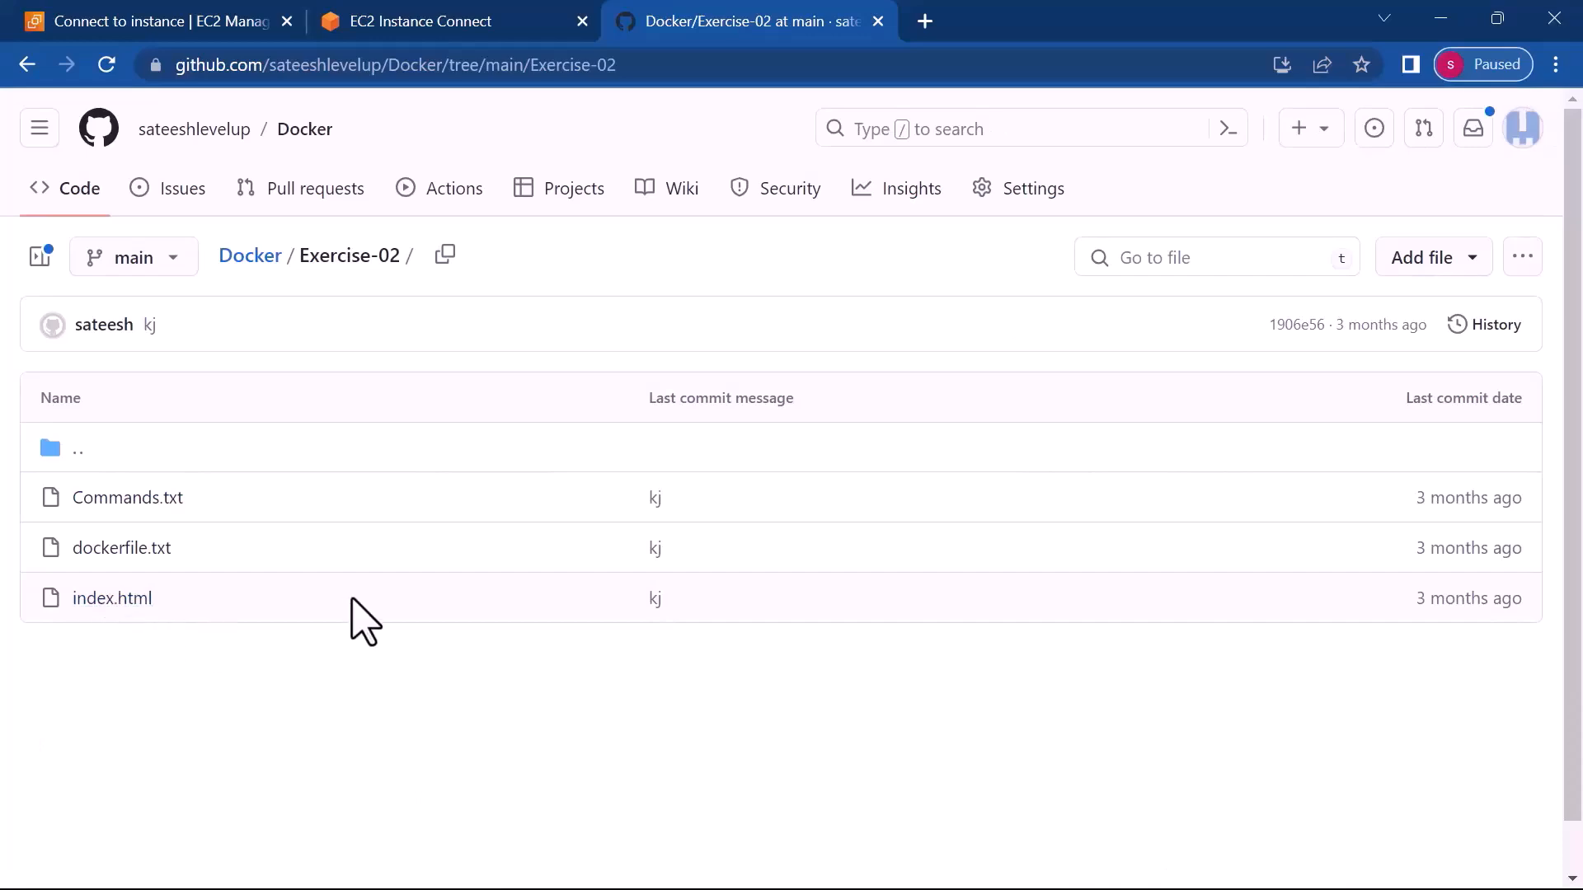
- Return to the instance terminal, clear the screen and check the installed Docker version with docker --version
click(423, 26)
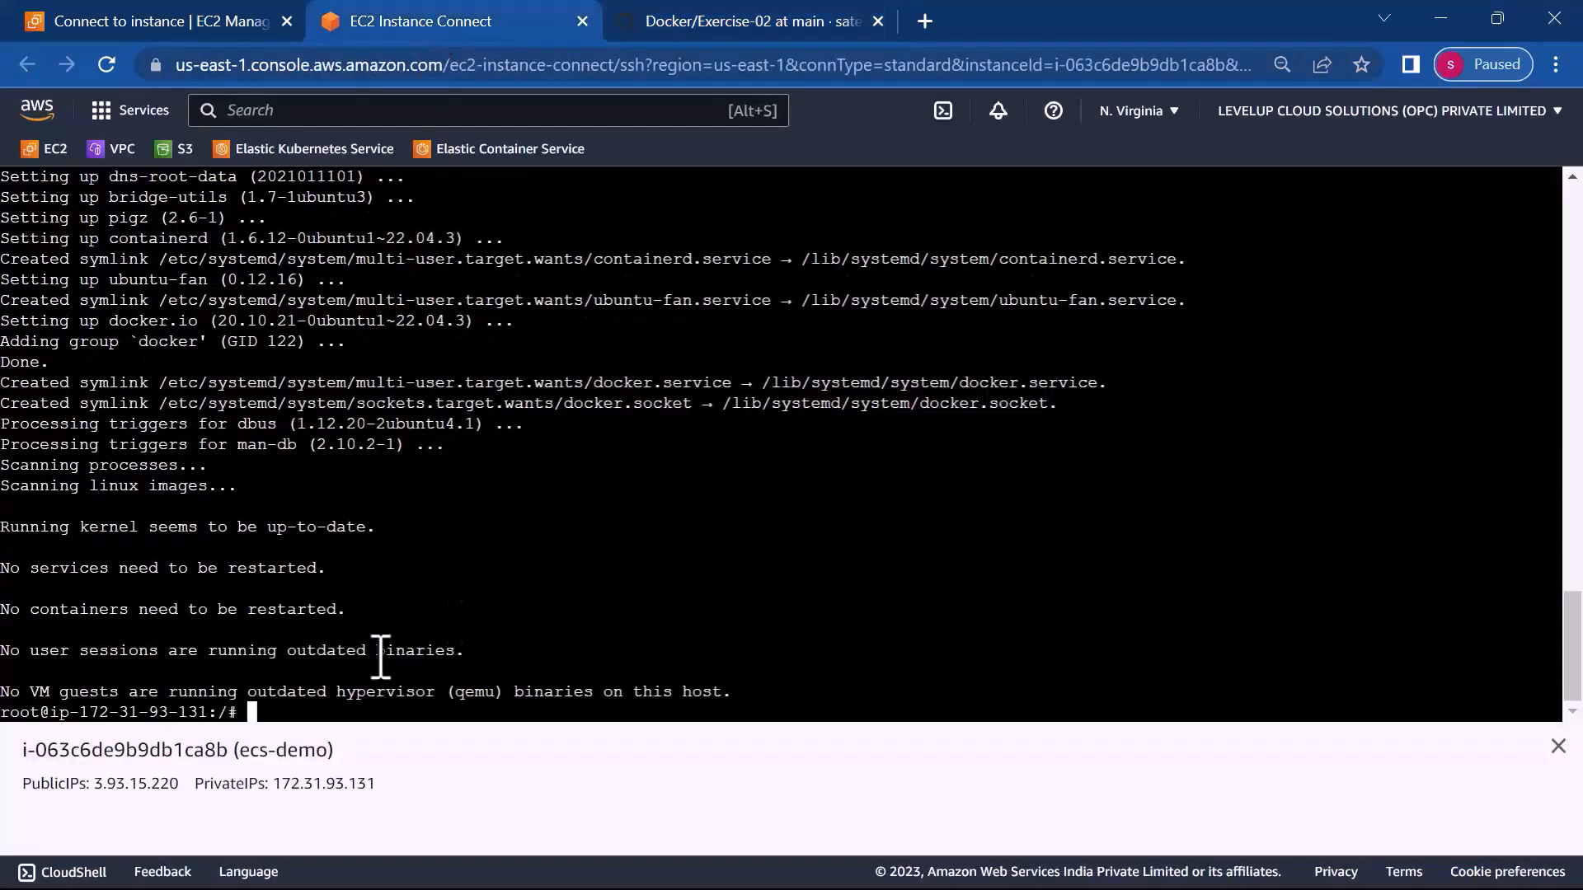
text(clear)
key(Return)
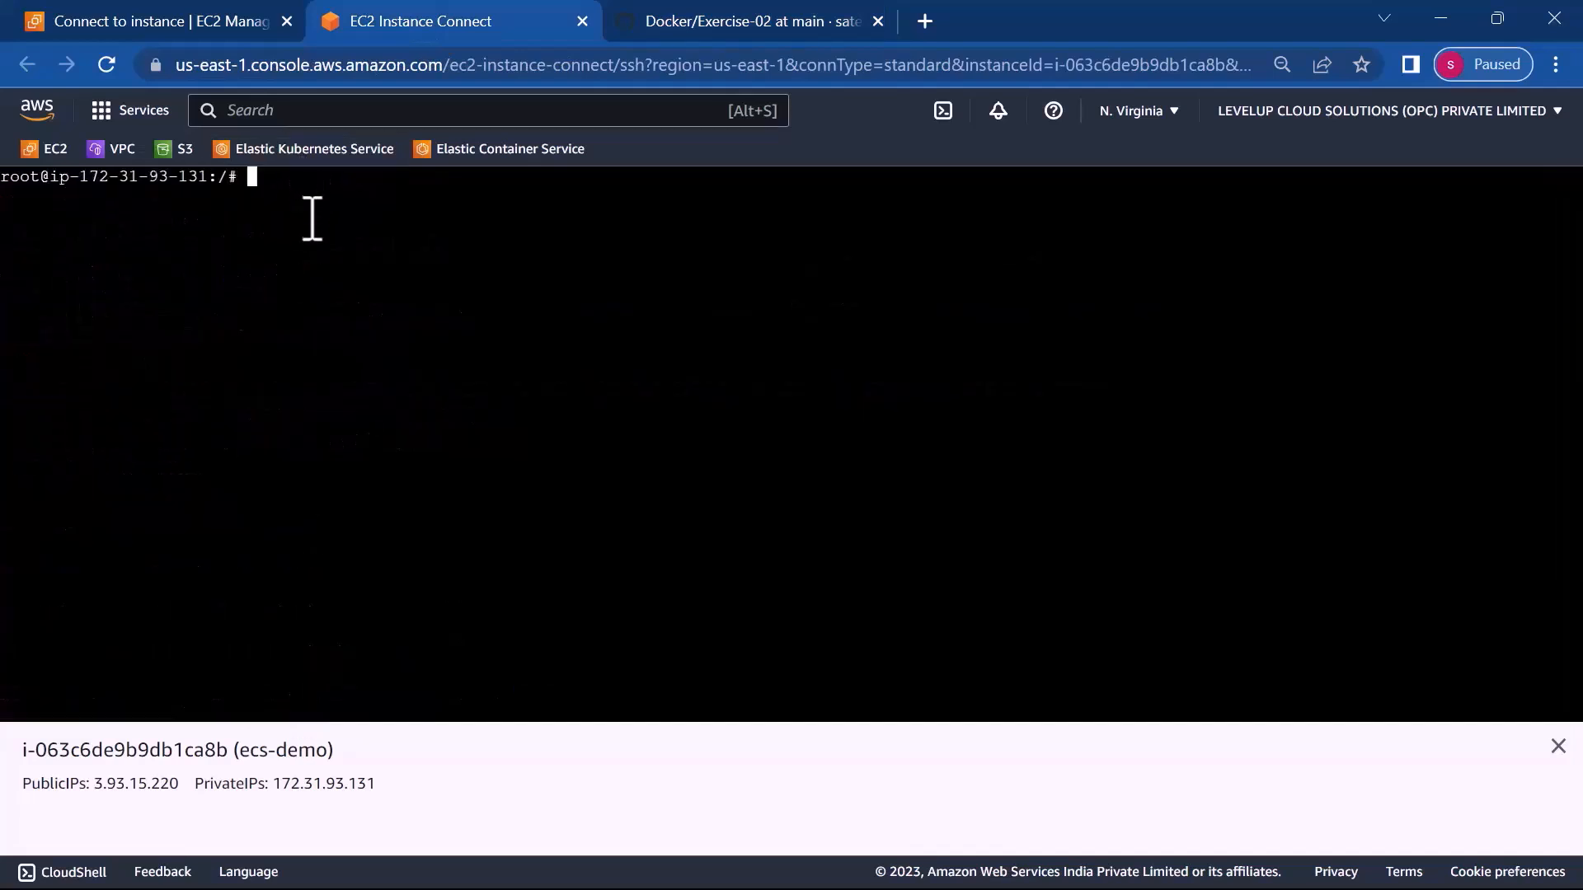
text(docker --version)
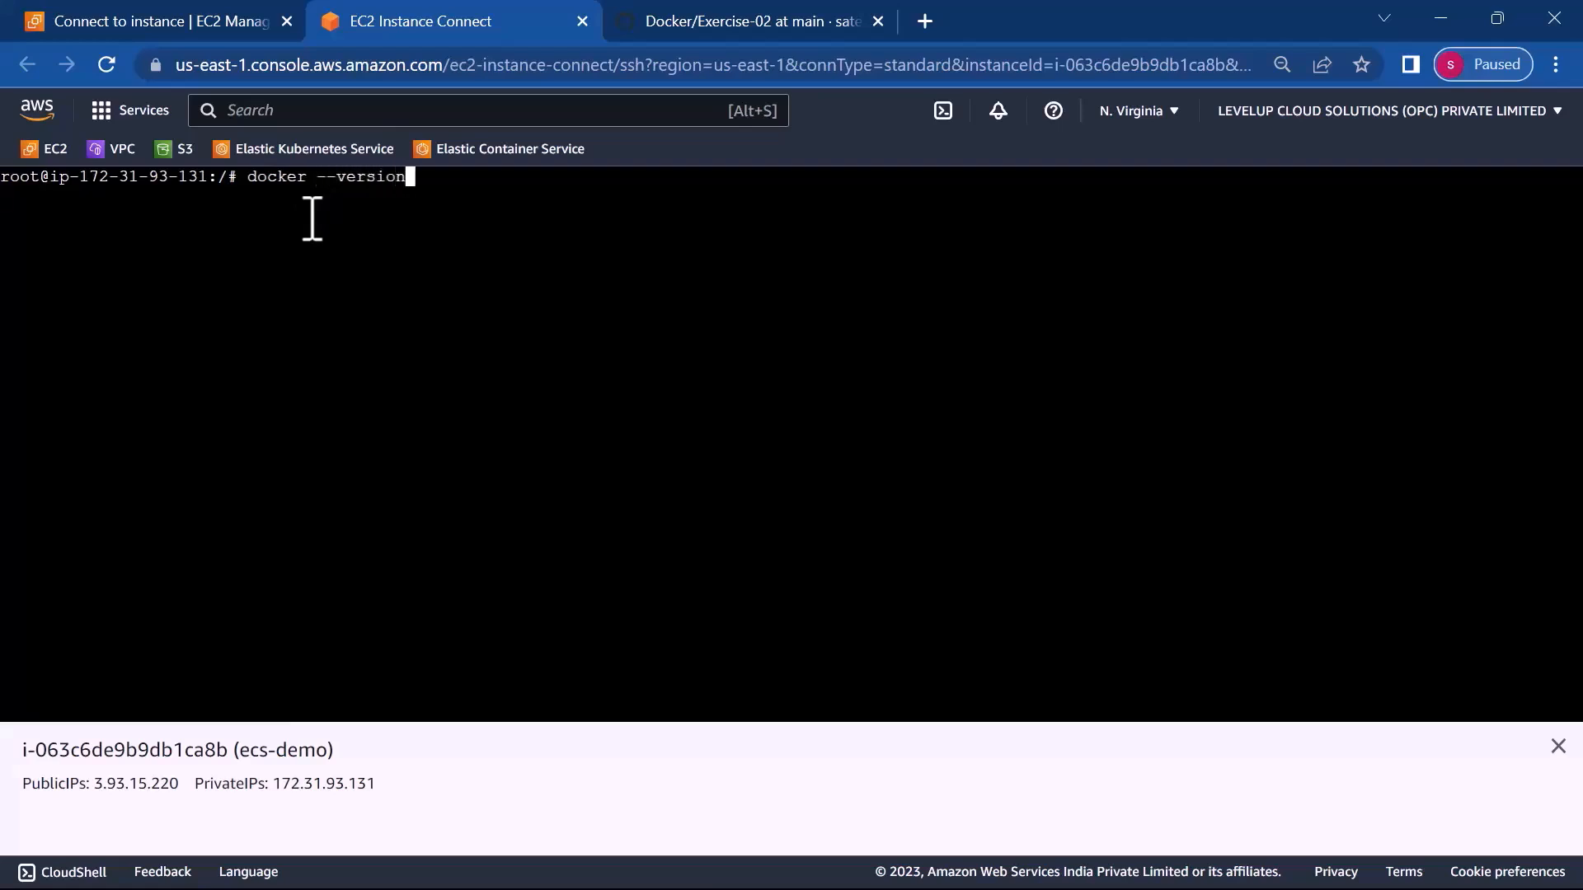
key(Return)
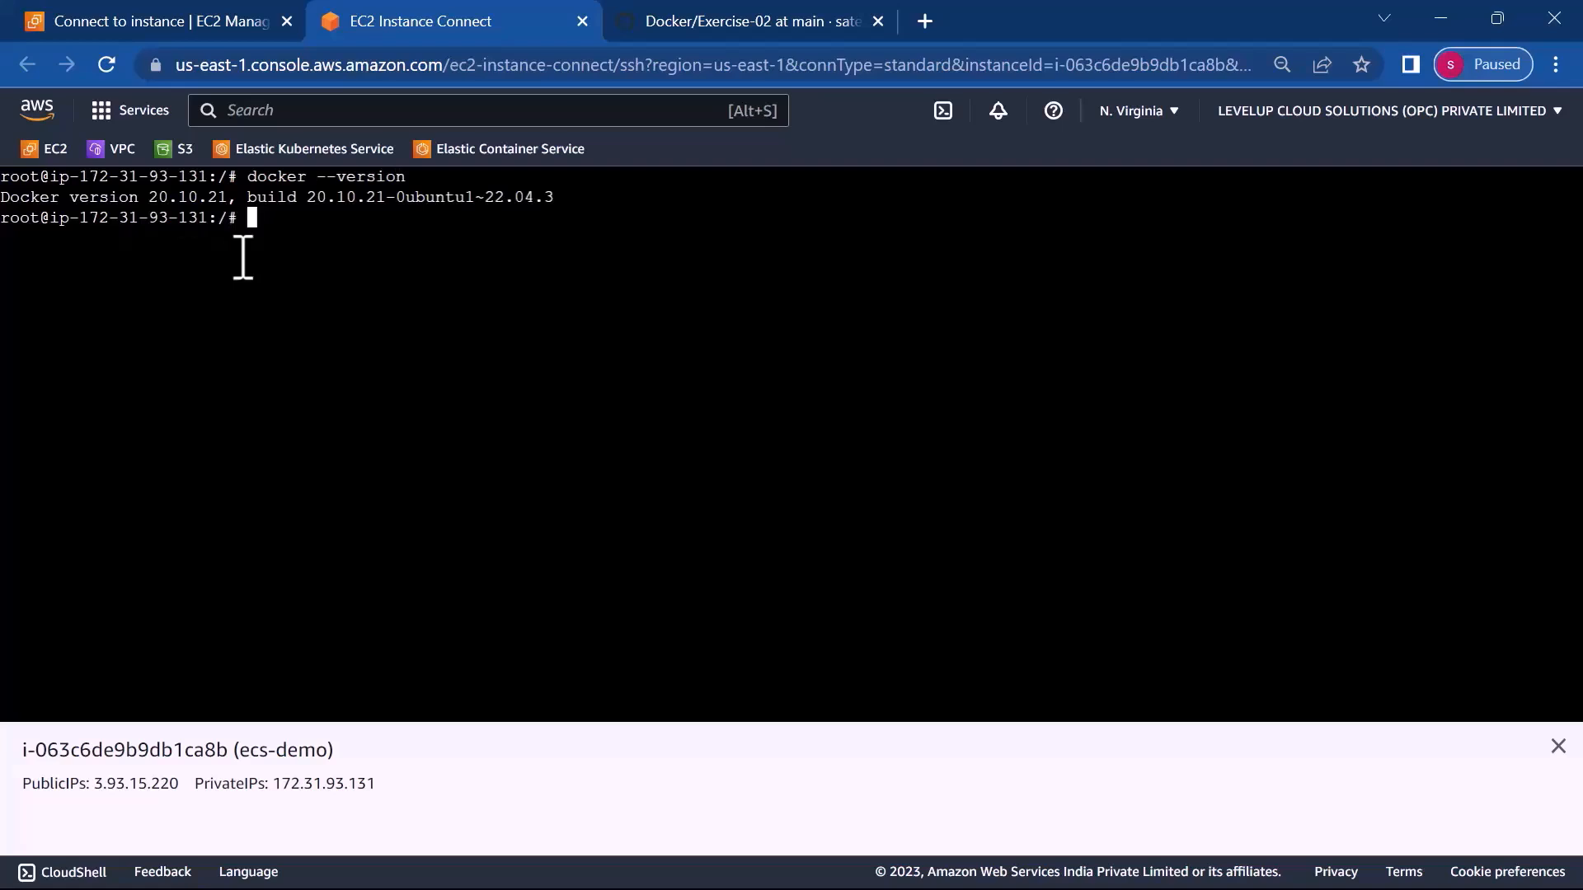
- Create a directory named ecs in the root directory and change into it
text(mkdir ecs)
key(Return)
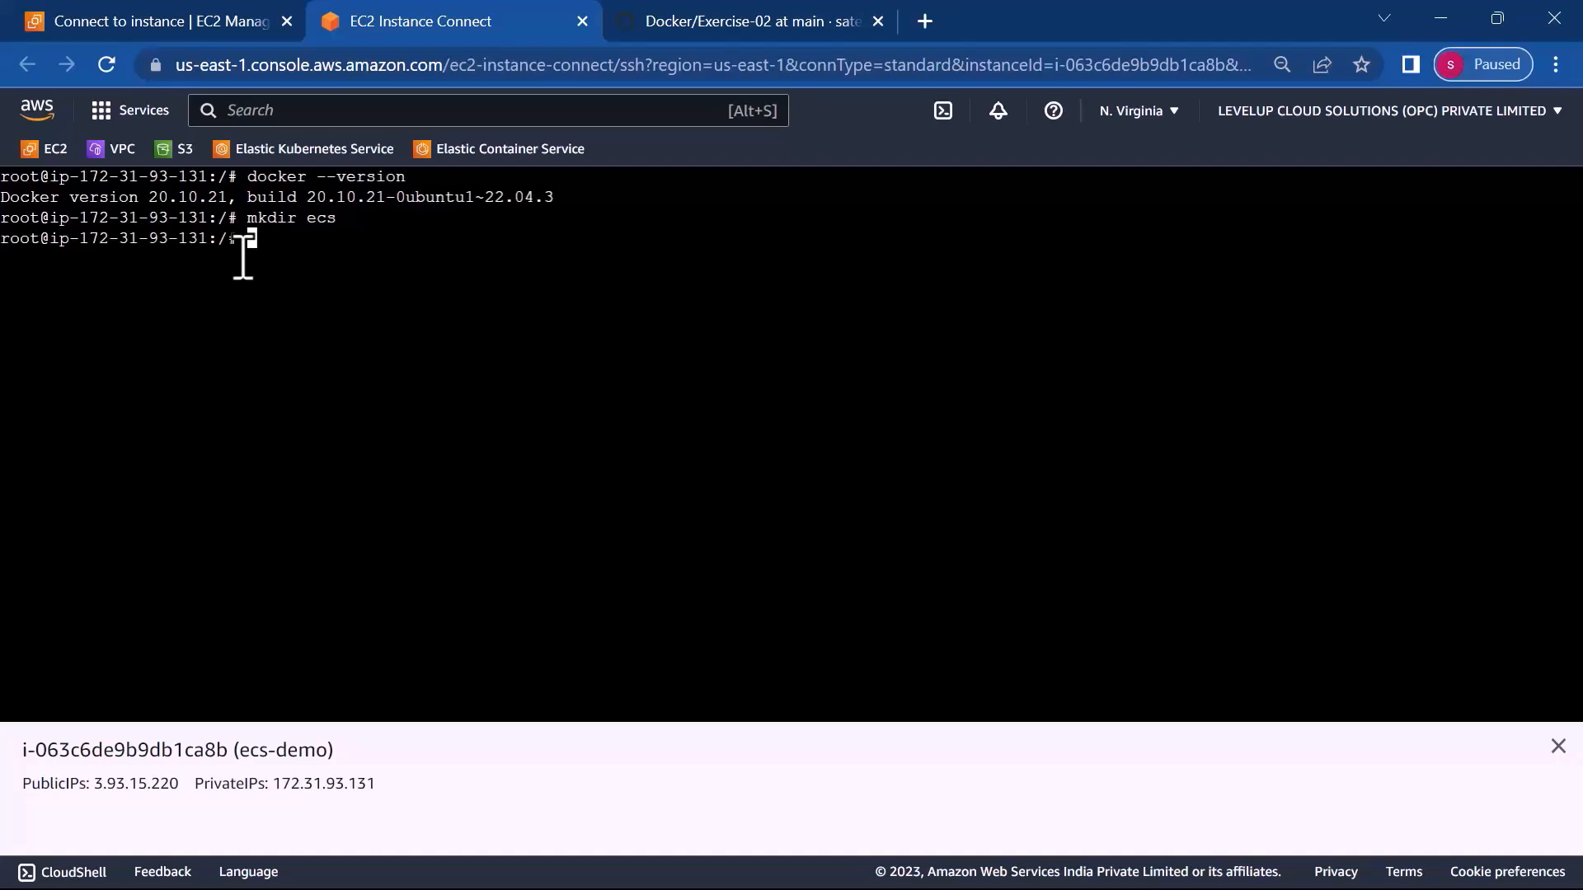
text(cd ecs)
key(Return)
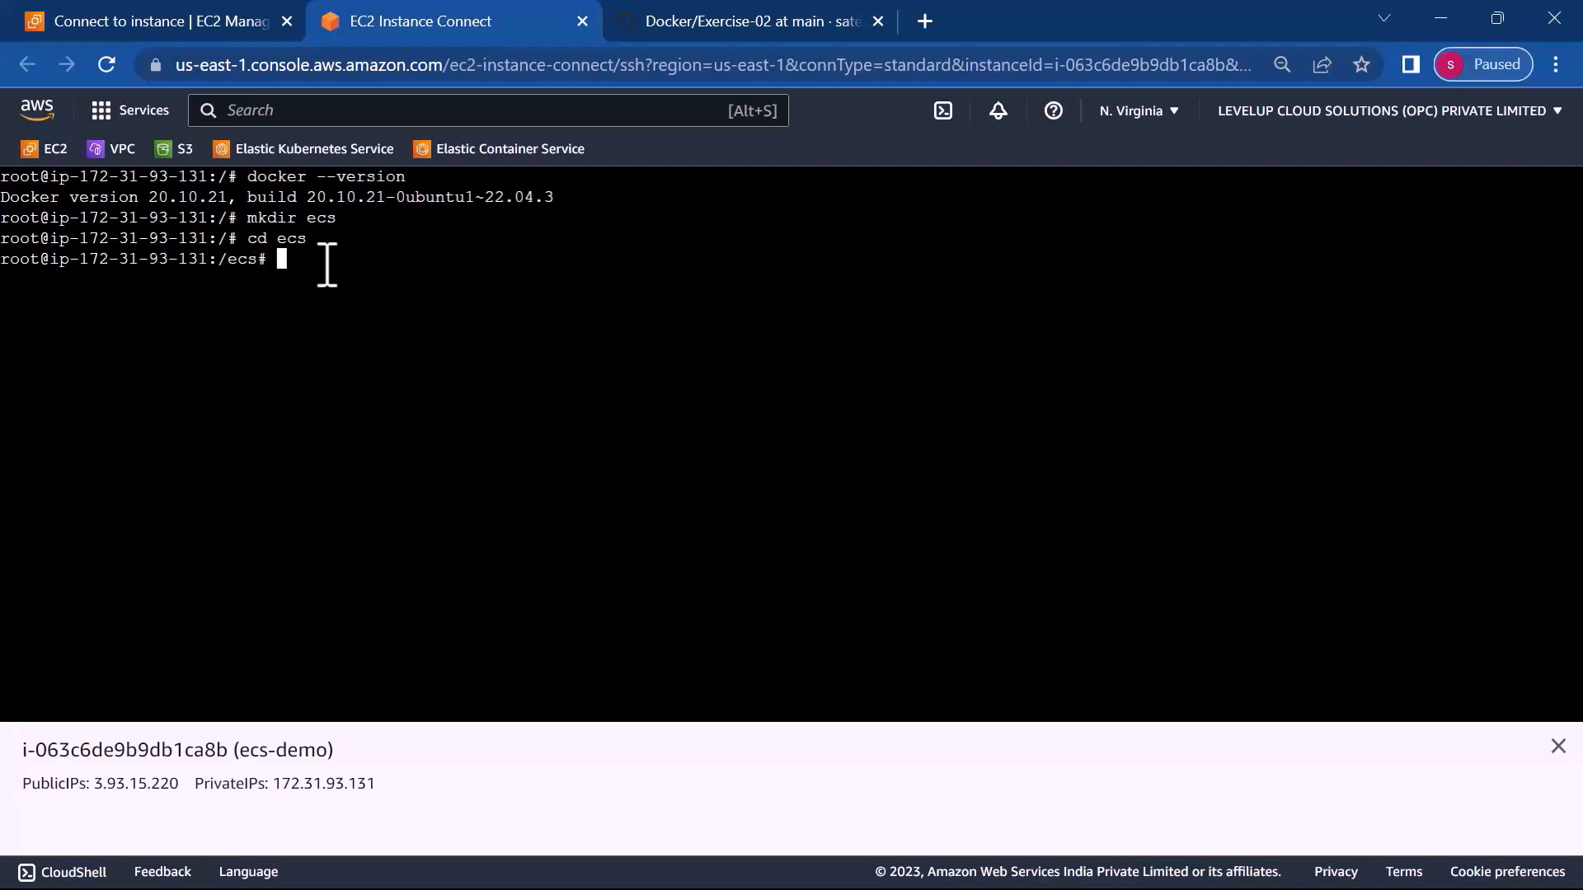
- Open index.html in the repository's Exercise-02 folder on GitHub and copy all of its code
click(748, 20)
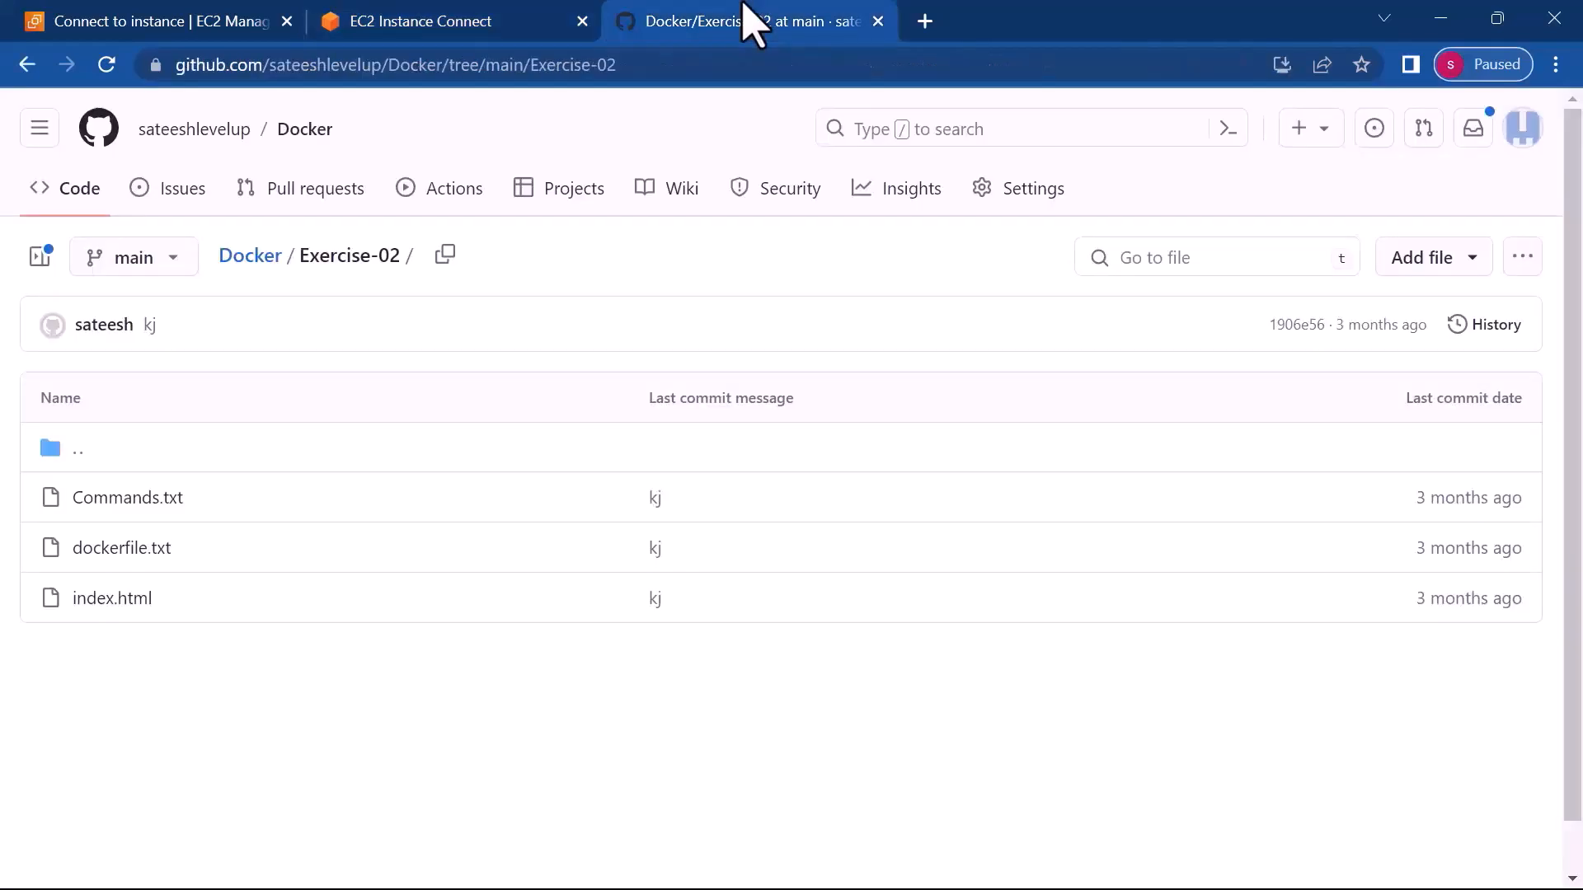
click(128, 600)
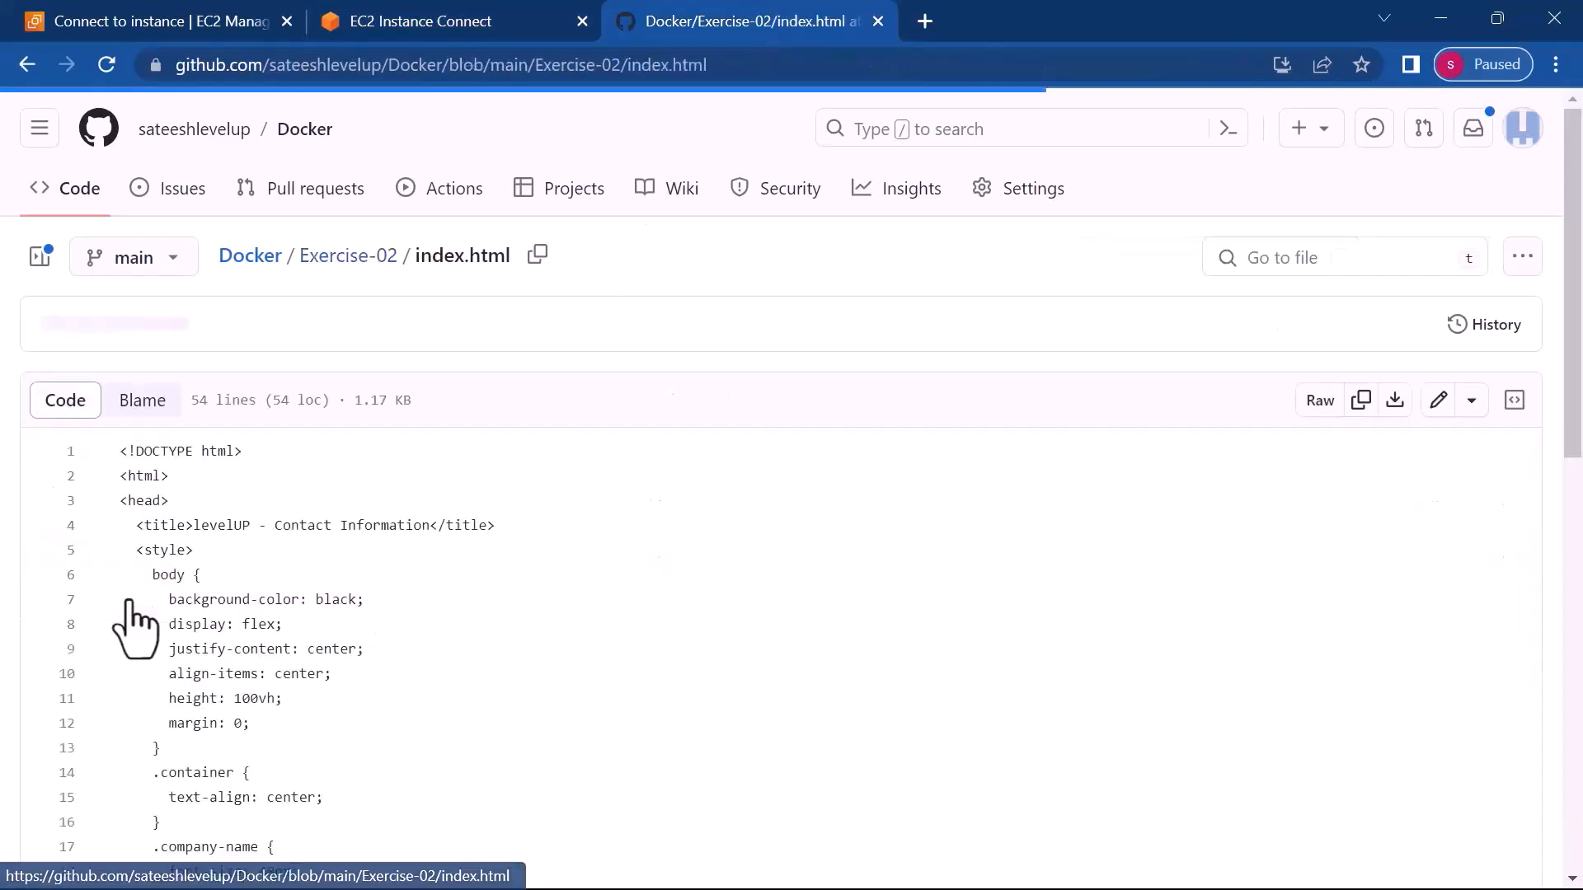
drag(124, 446, 347, 877)
right_click(310, 812)
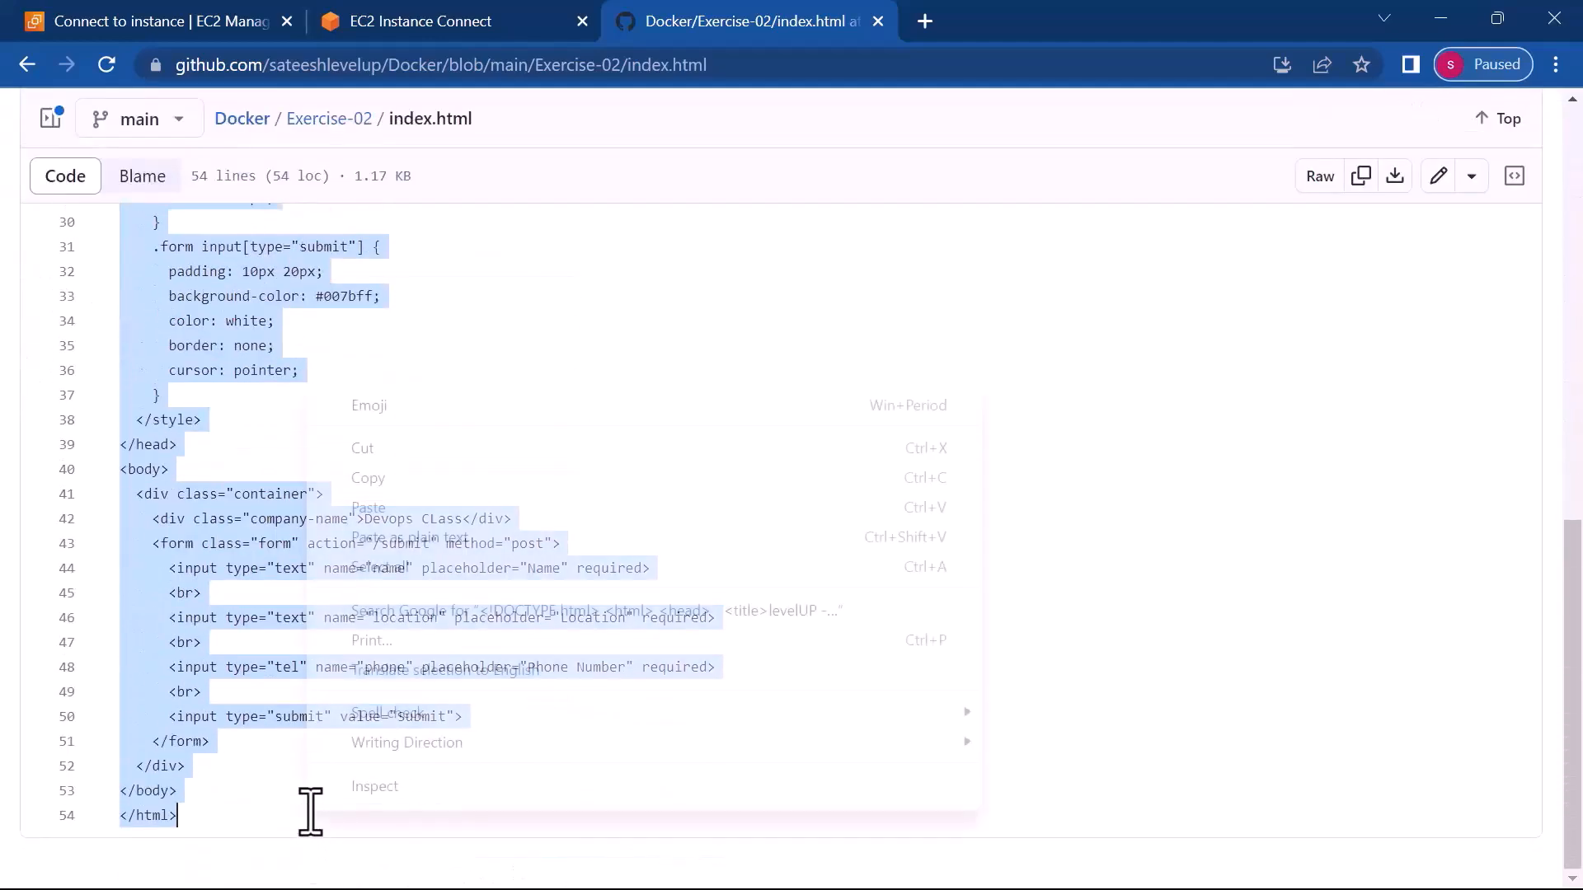
click(390, 477)
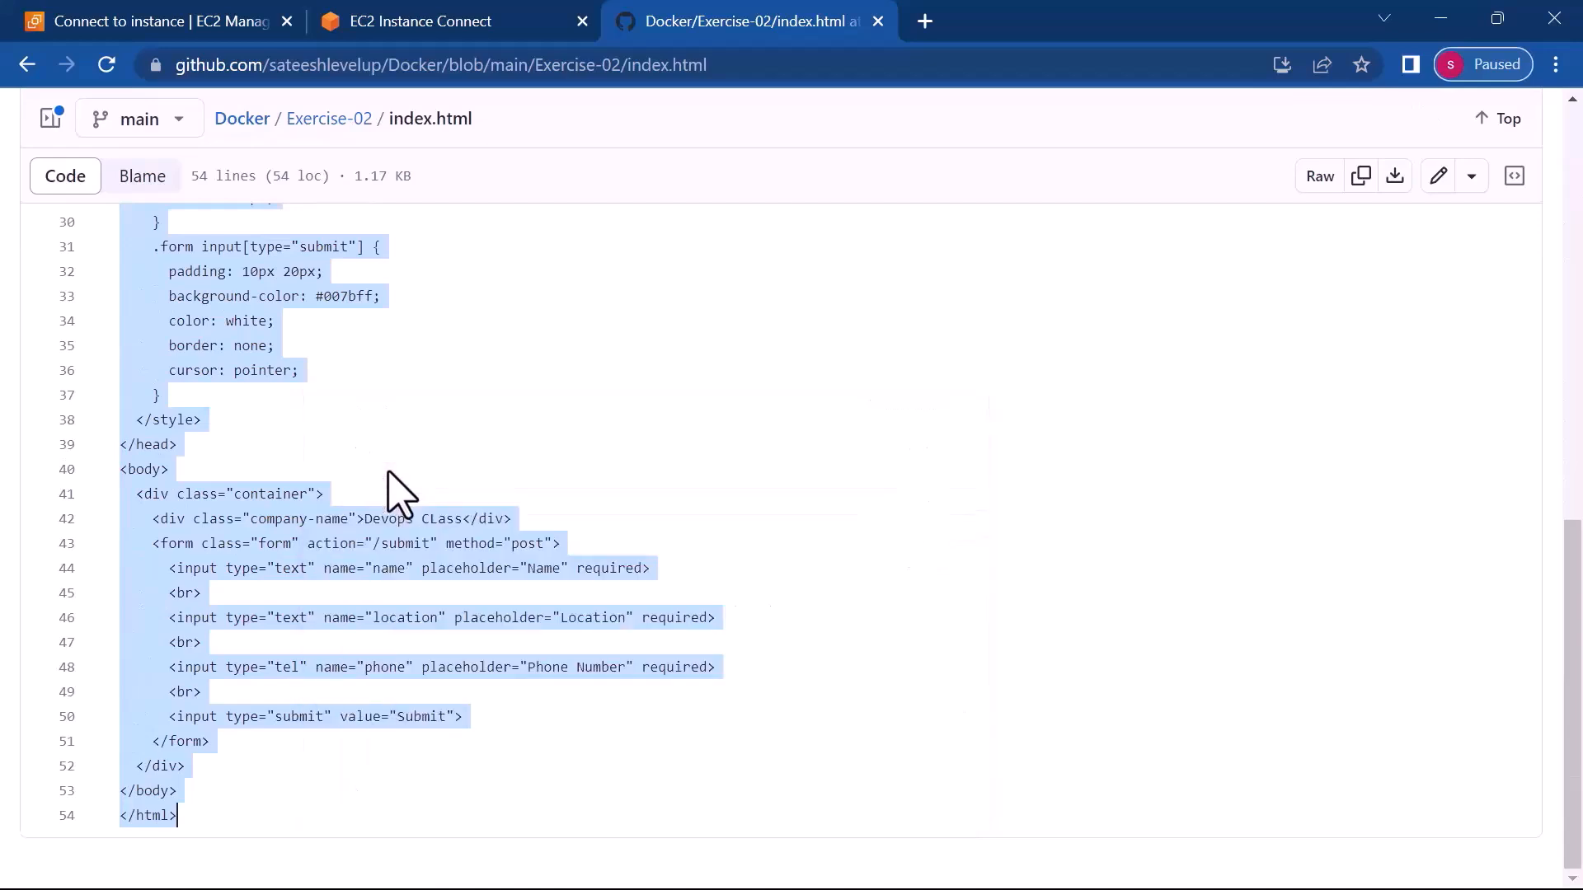
- Return to the instance terminal, create index.html in vi with the copied page code, and save it
click(424, 25)
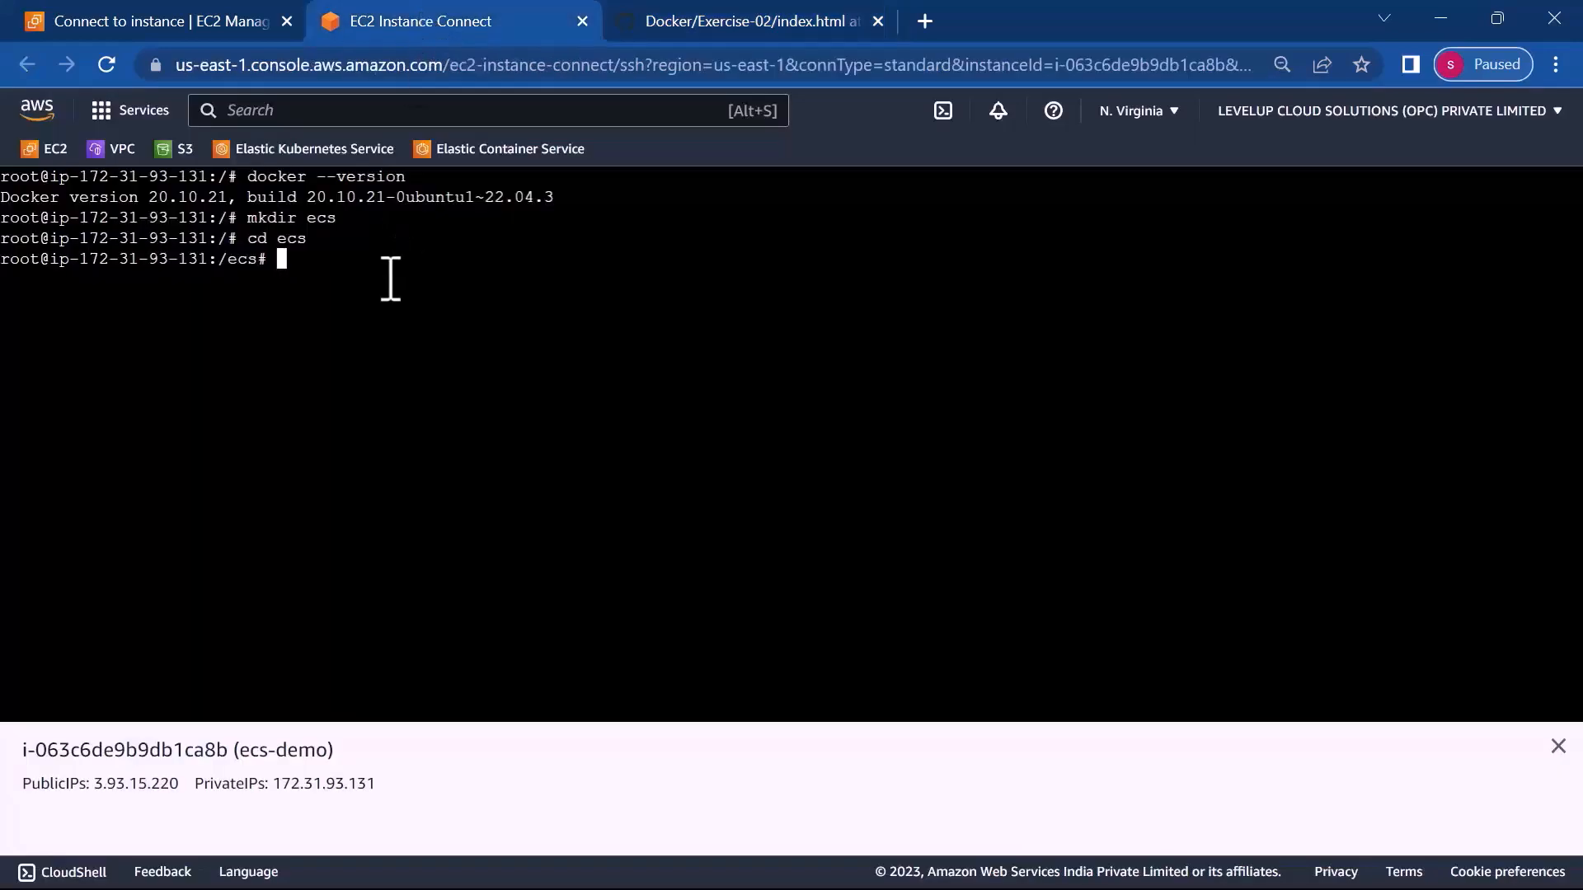
text(vi index.html)
key(Return)
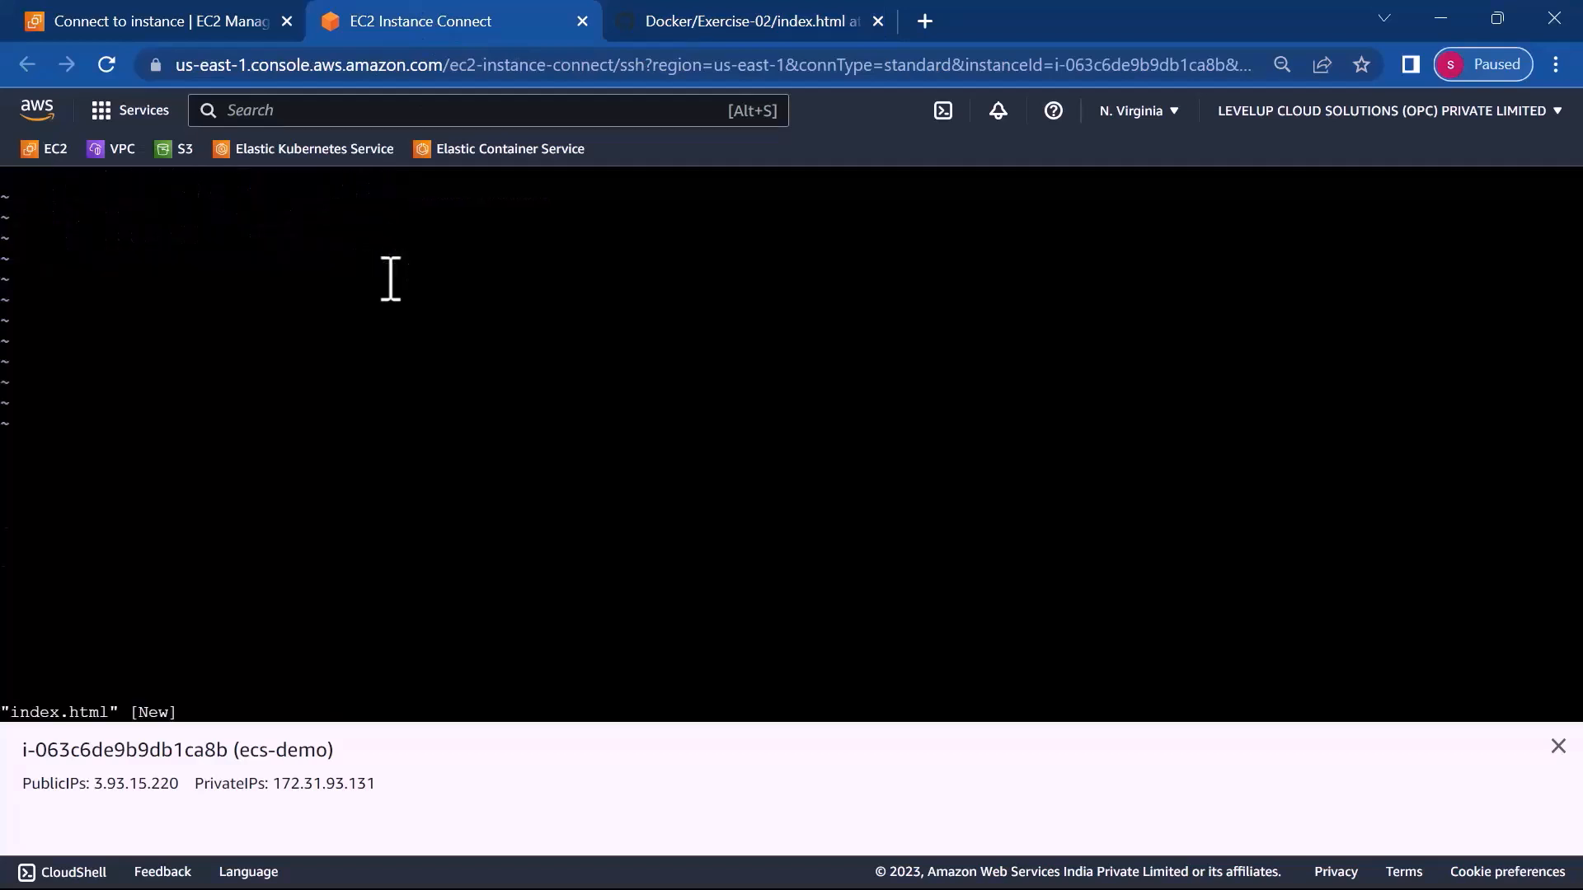
key(i)
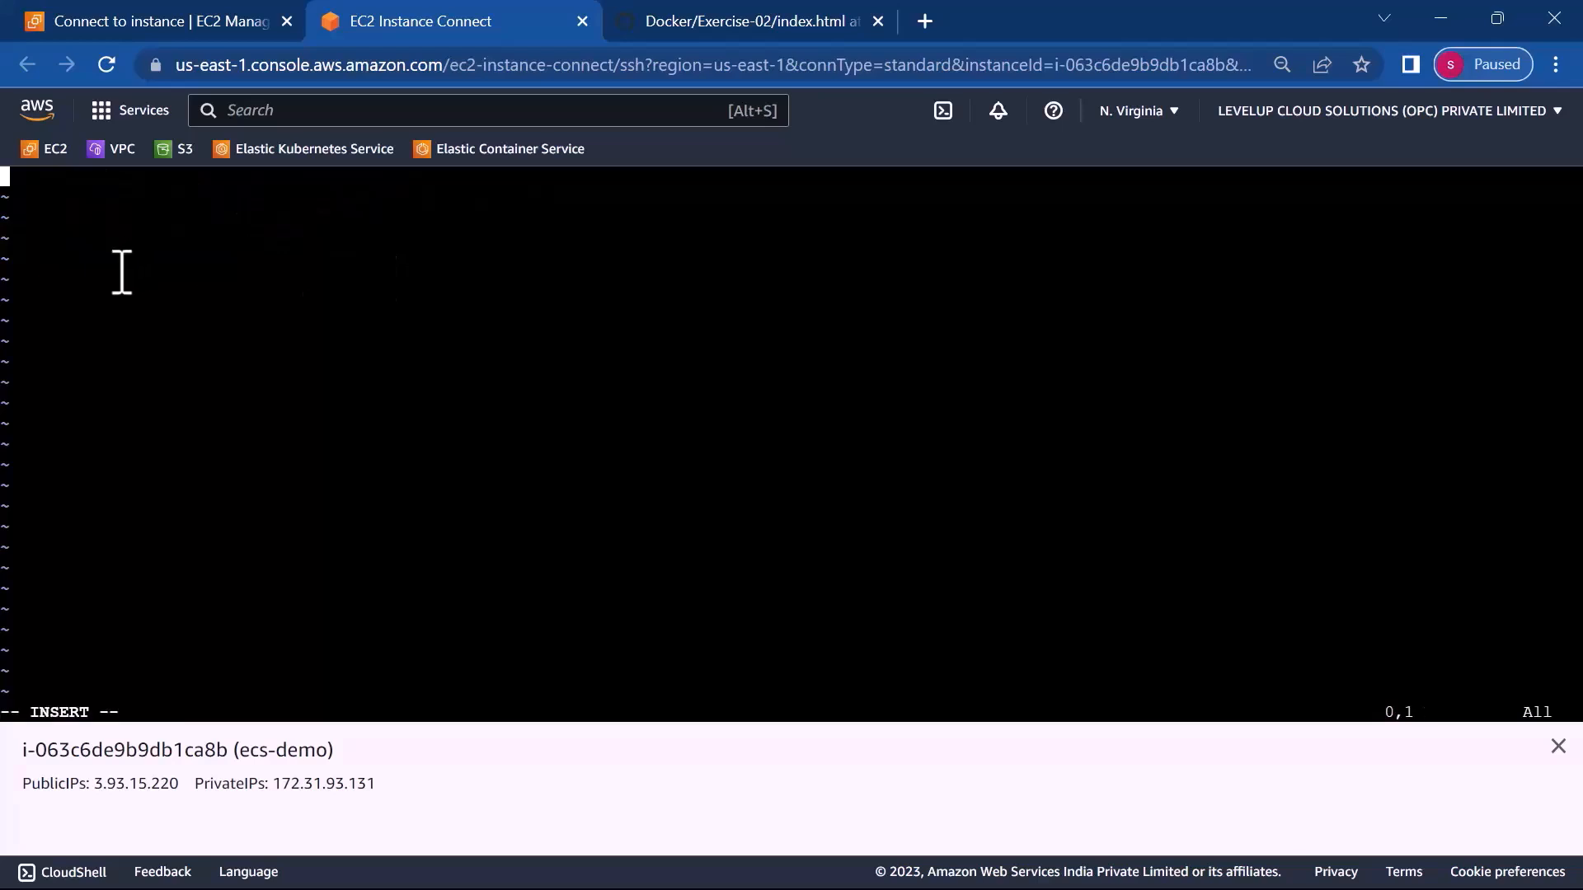
right_click(120, 272)
click(183, 474)
key(Escape)
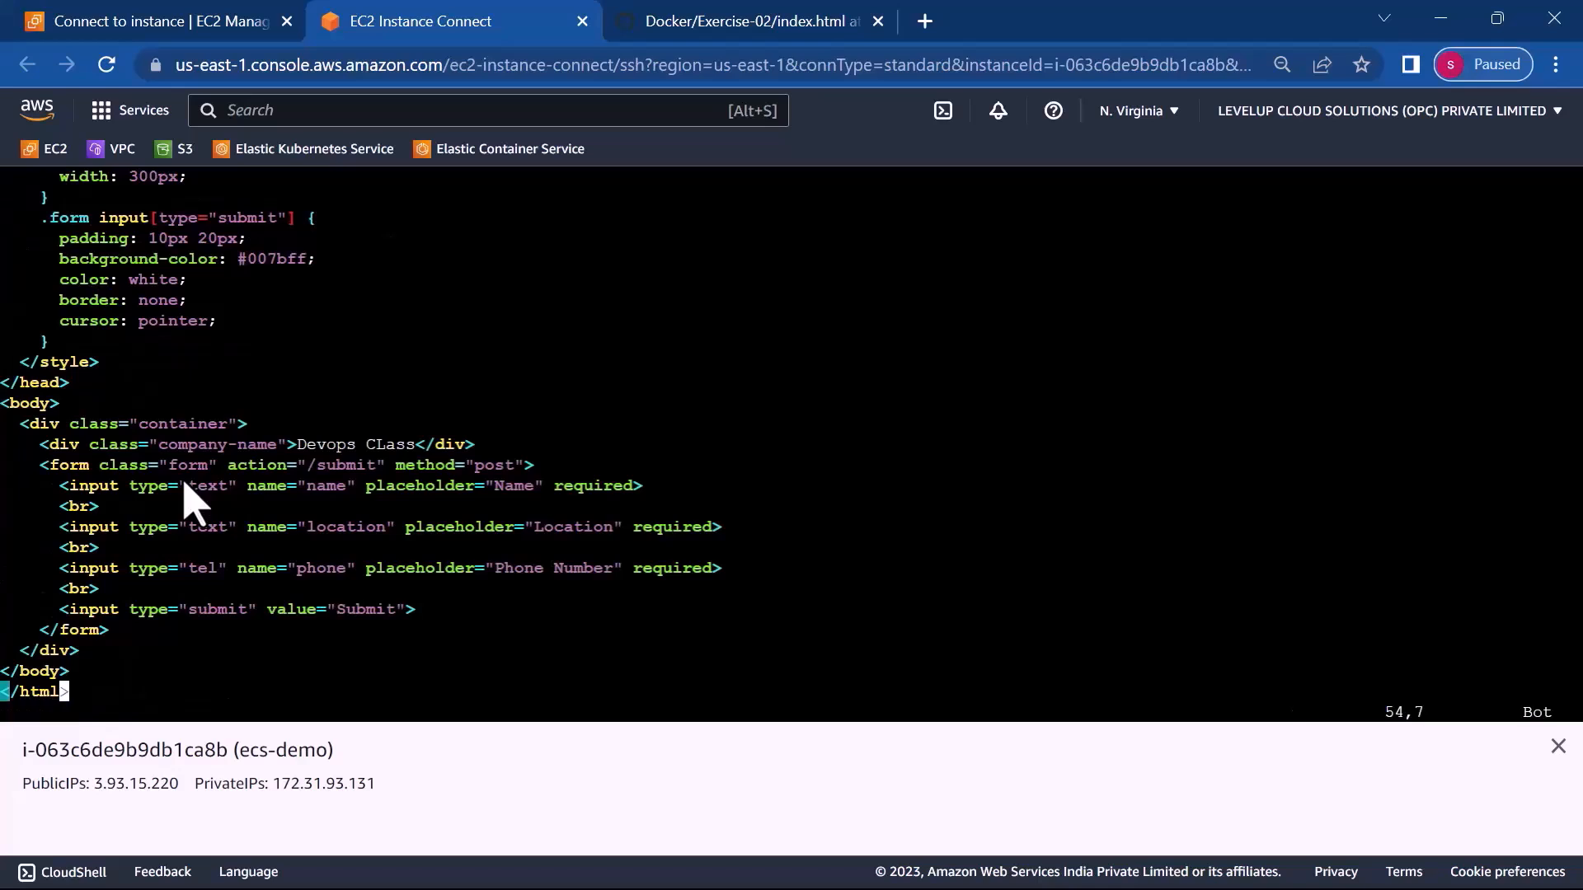
key(shift+colon)
text(wq)
key(Return)
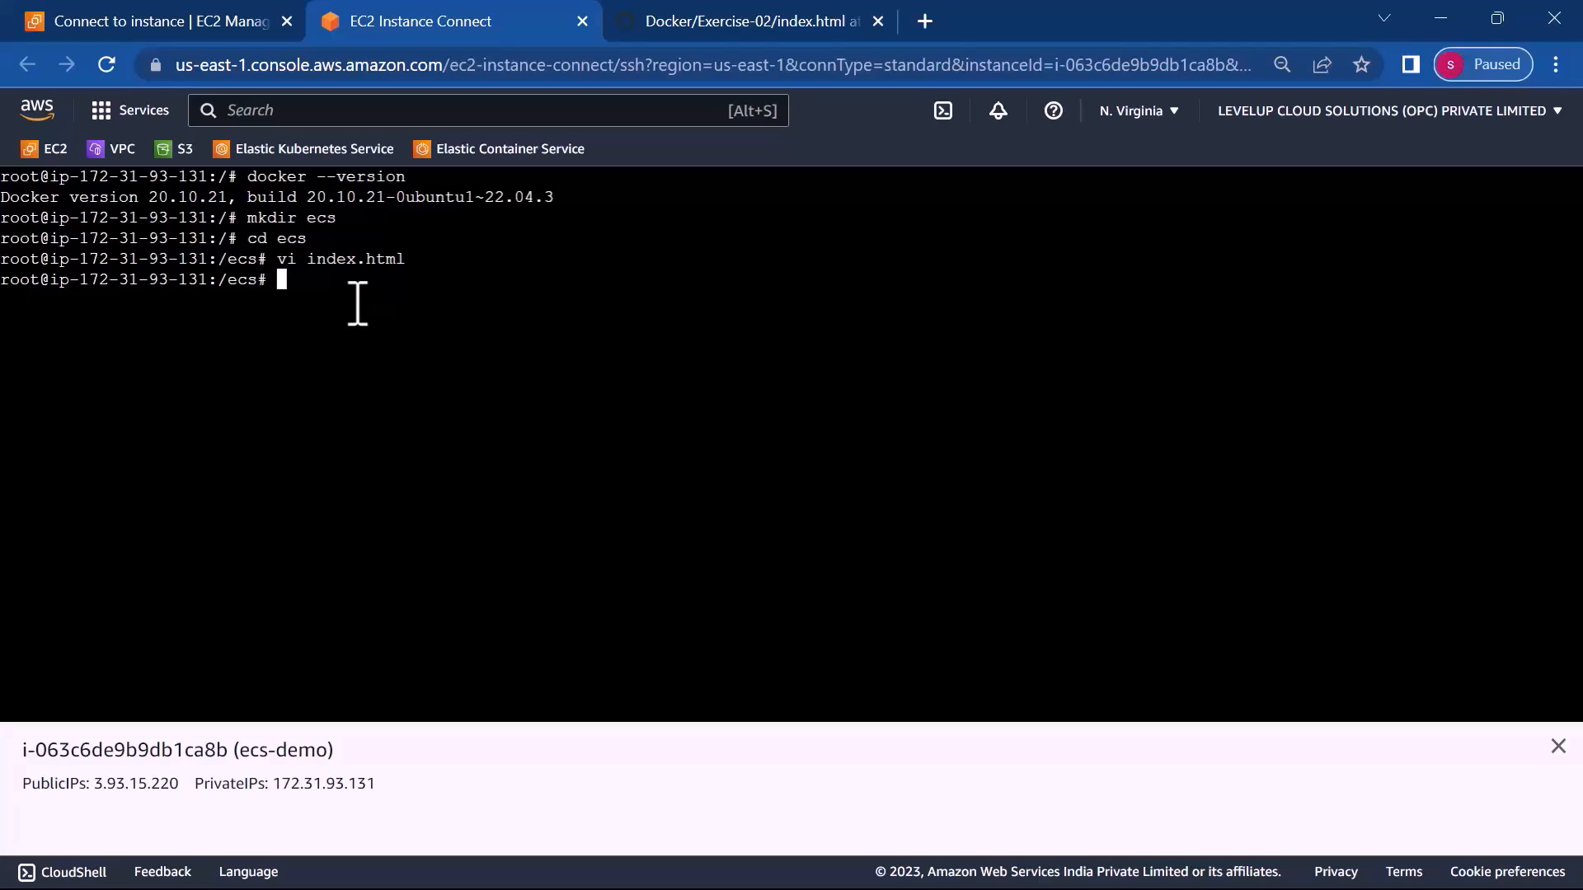
- Create a new file named dockerfile in vi and enter insert mode
text(ocker)
key(BackSpace)
key(BackSpace)
key(BackSpace)
key(BackSpace)
key(BackSpace)
key(BackSpace)
key(BackSpace)
text(vi dockerfile)
key(Return)
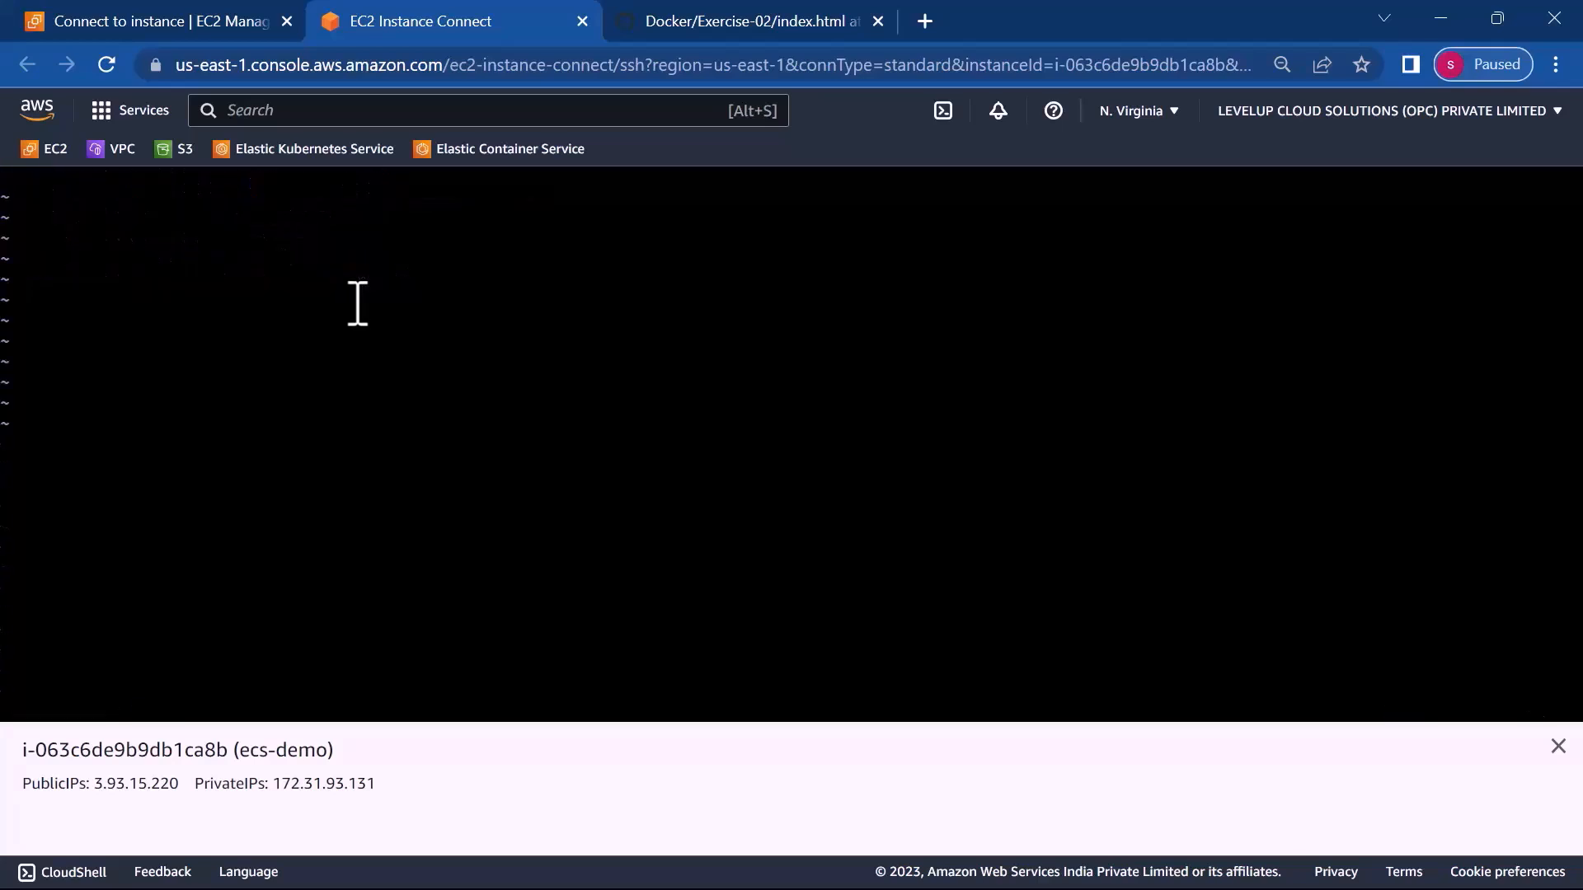
key(i)
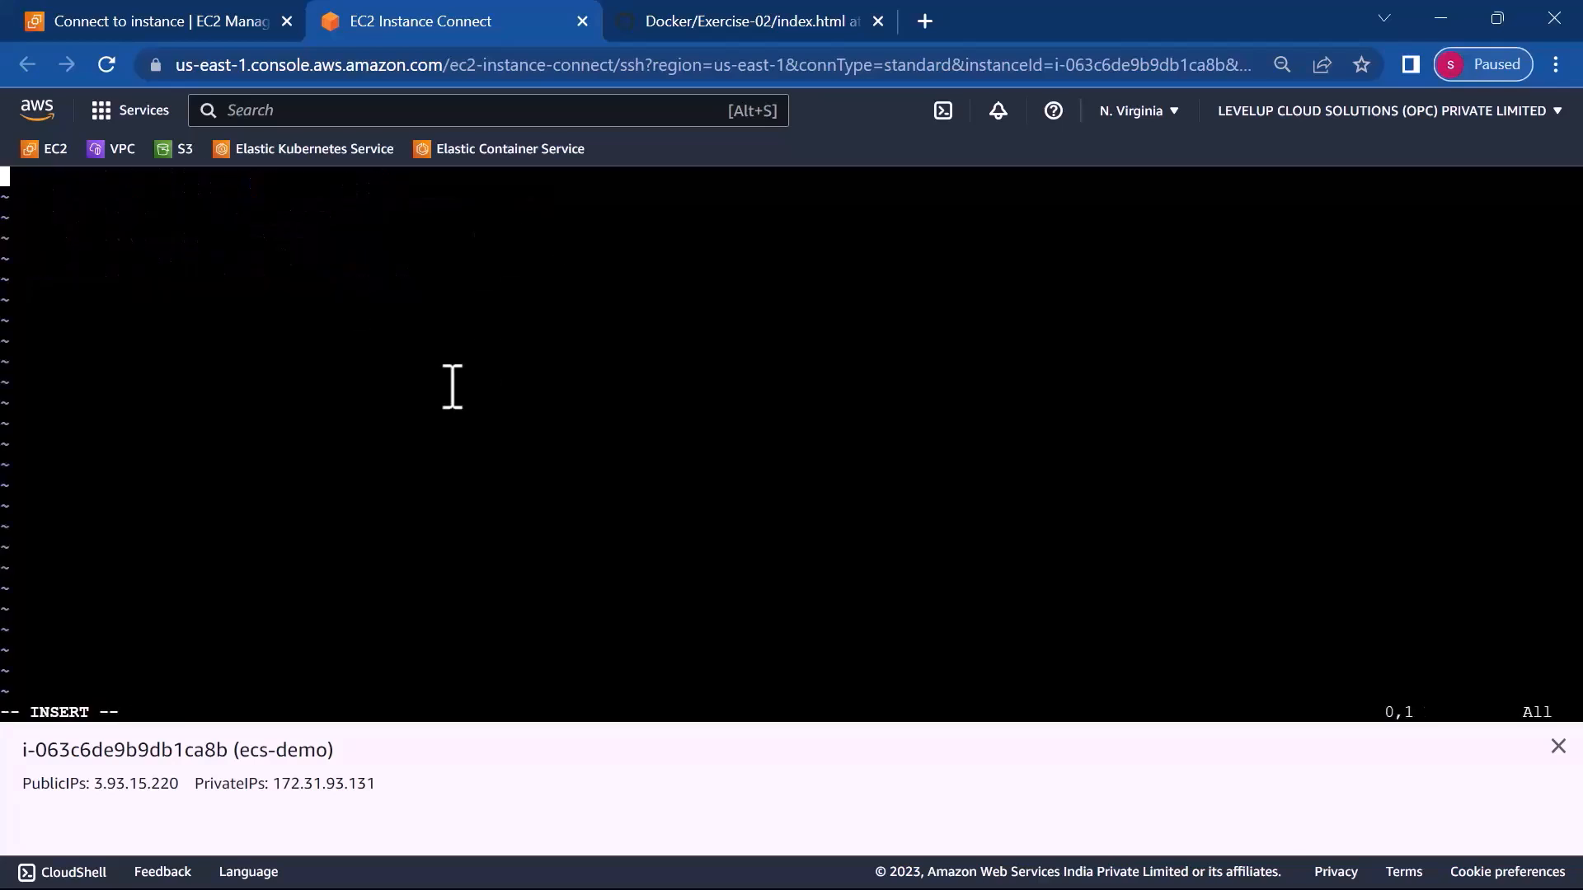
- Open dockerfile.txt in the repository's Exercise-02 folder on GitHub and copy all six lines
click(769, 24)
scroll(270, 544, up, 15)
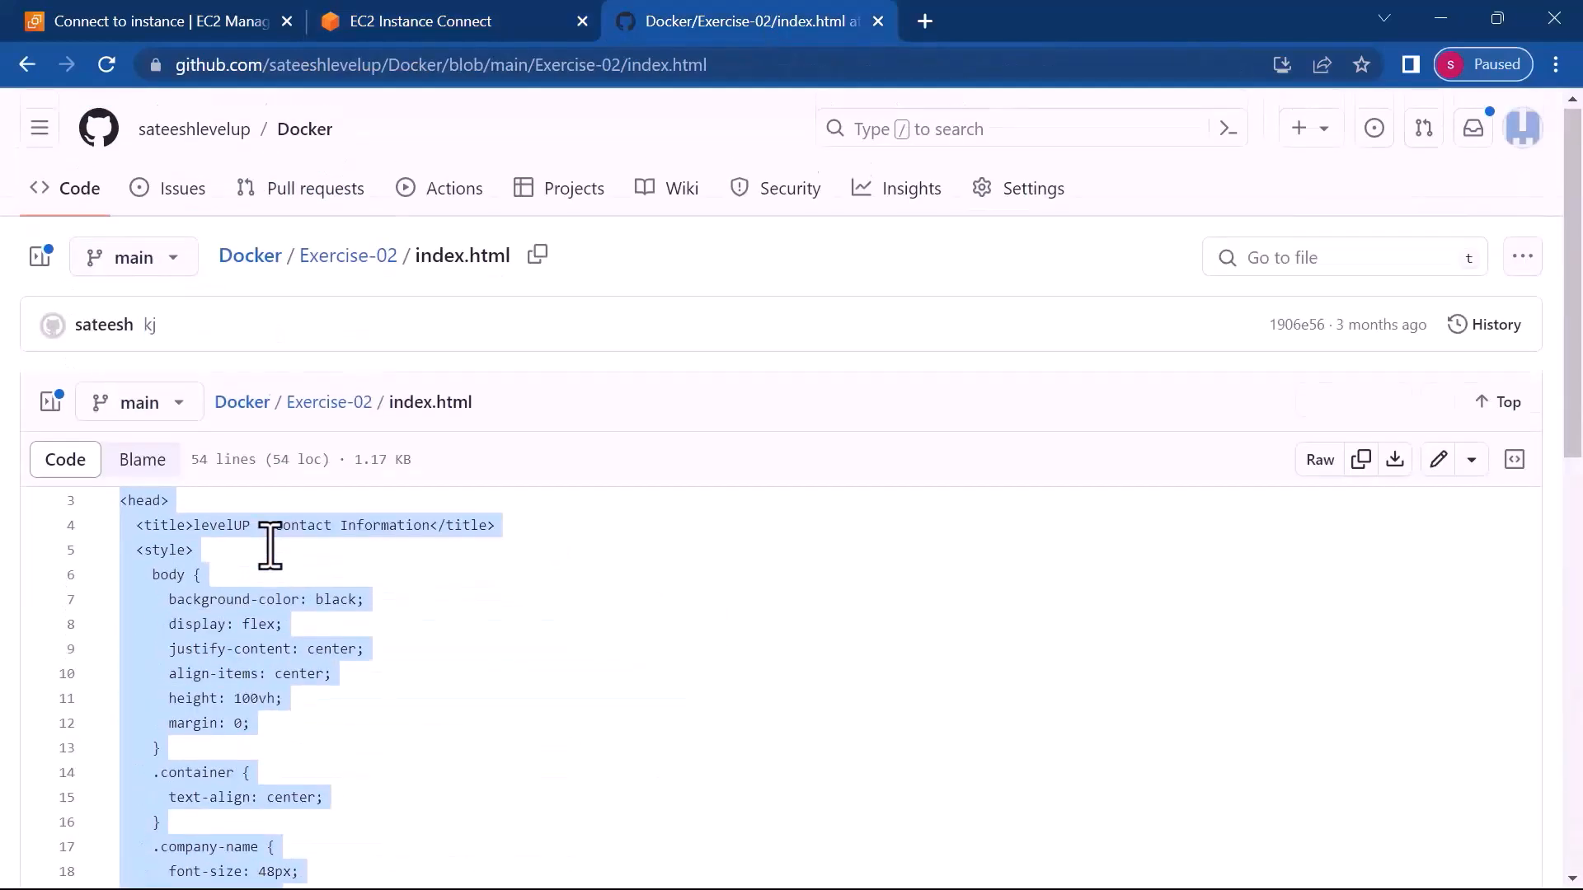
click(334, 271)
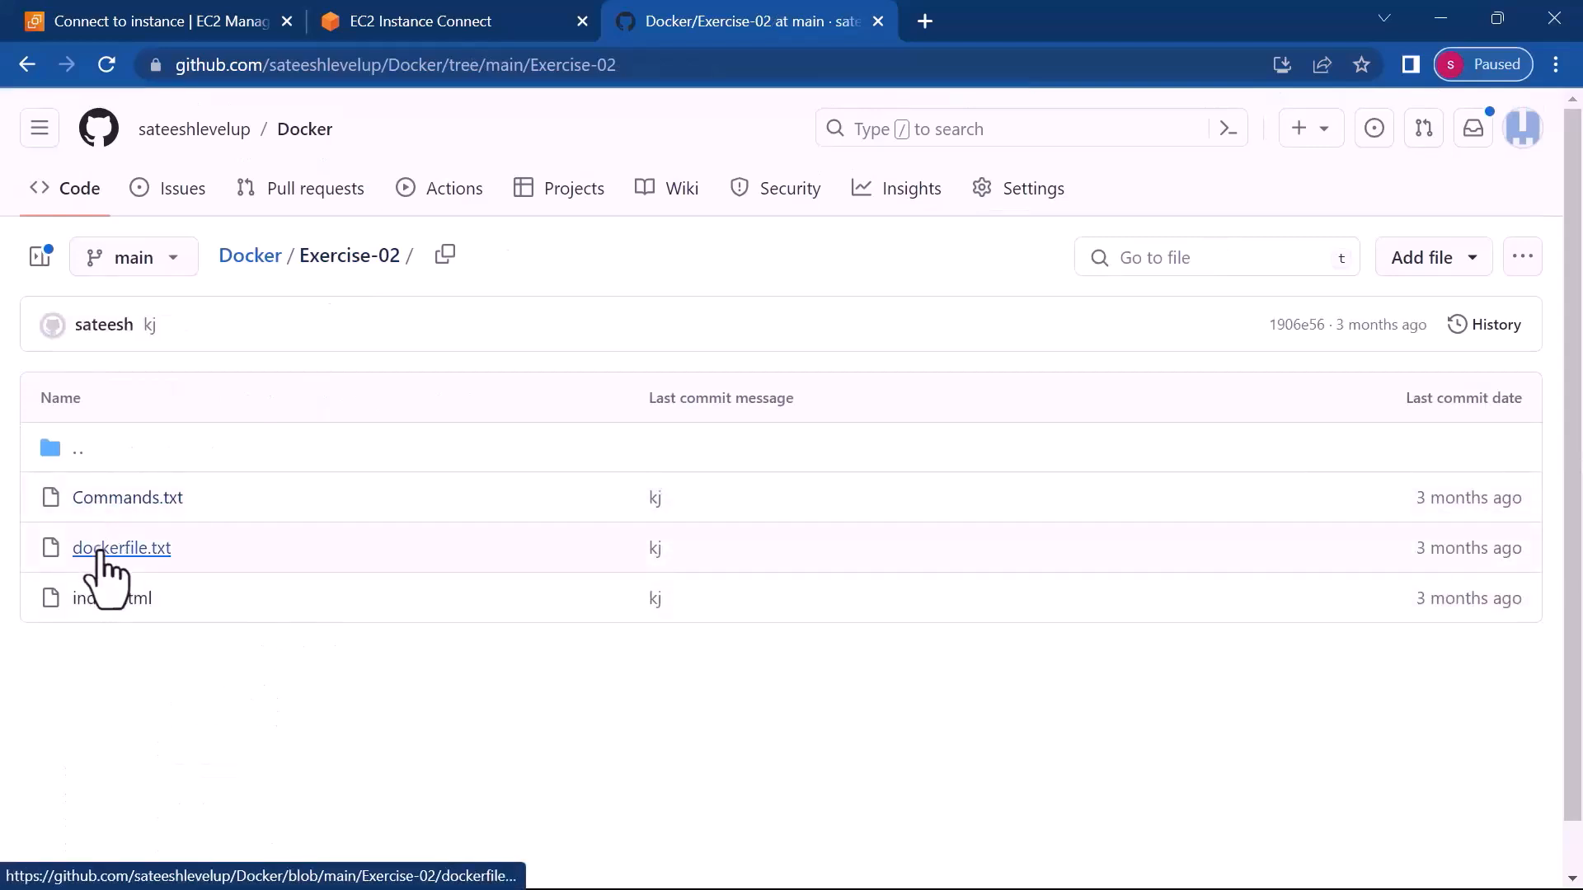
click(103, 550)
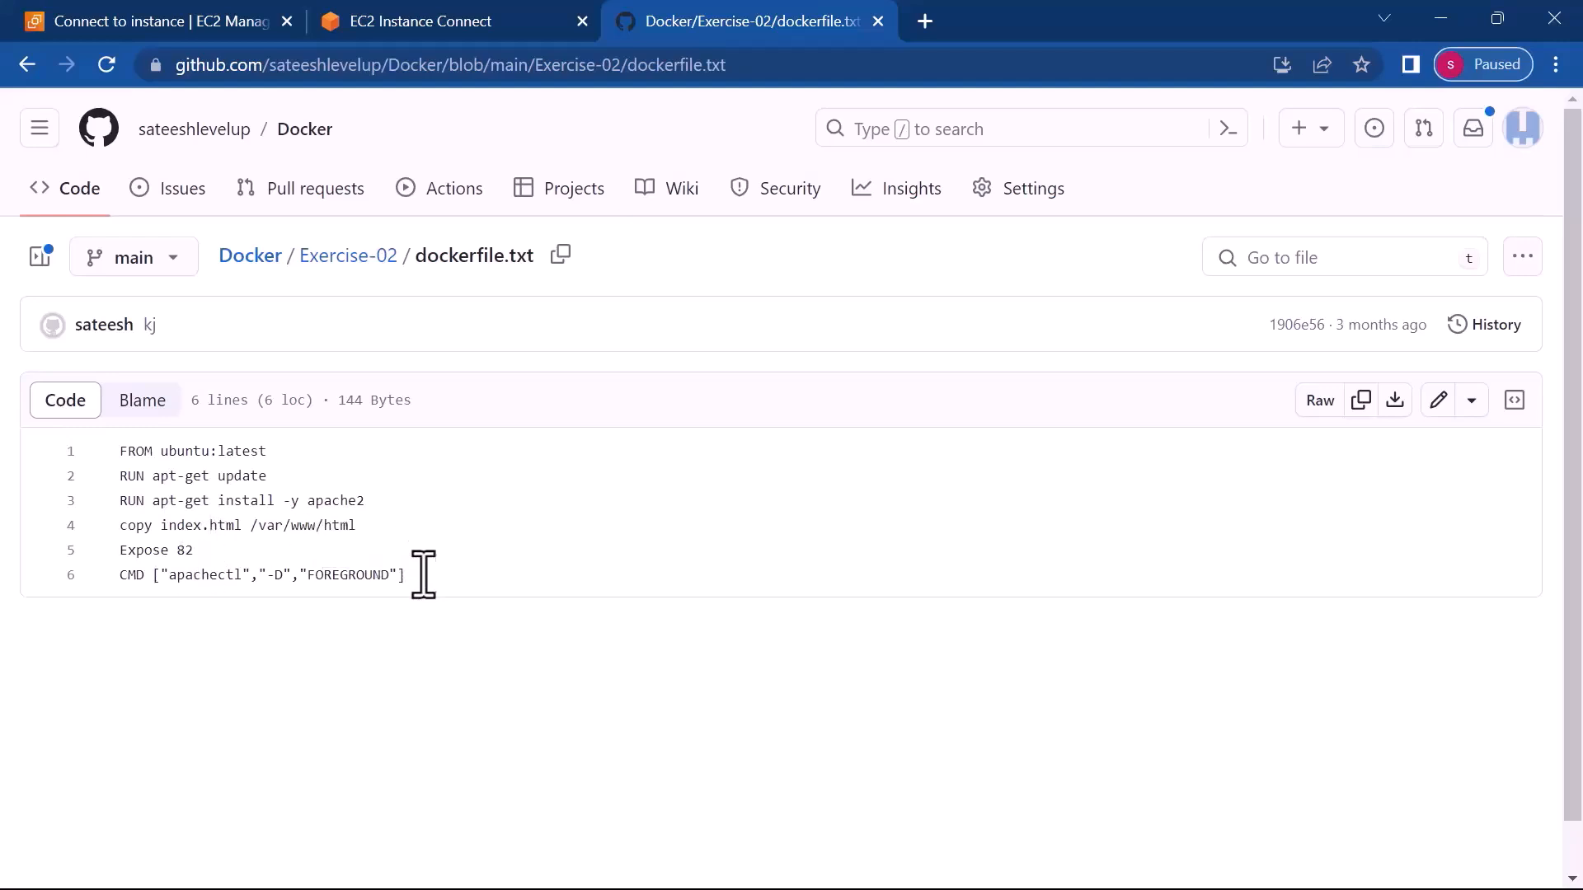
drag(408, 577, 113, 454)
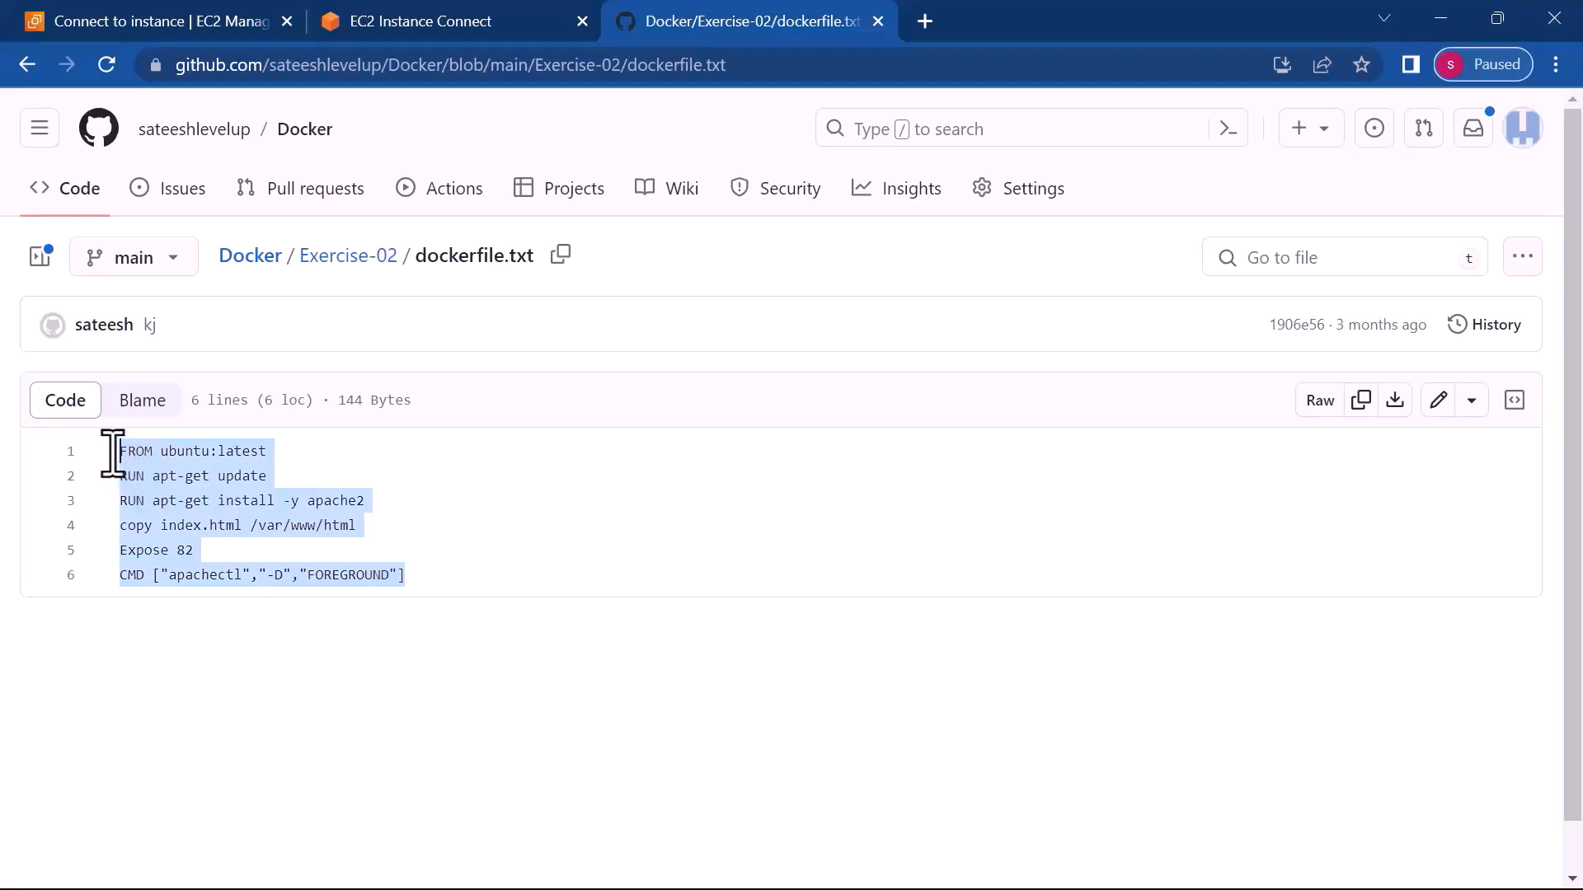
- Paste the copied lines into dockerfile in the instance terminal, save the file, and list the ecs directory's contents
click(437, 20)
right_click(113, 262)
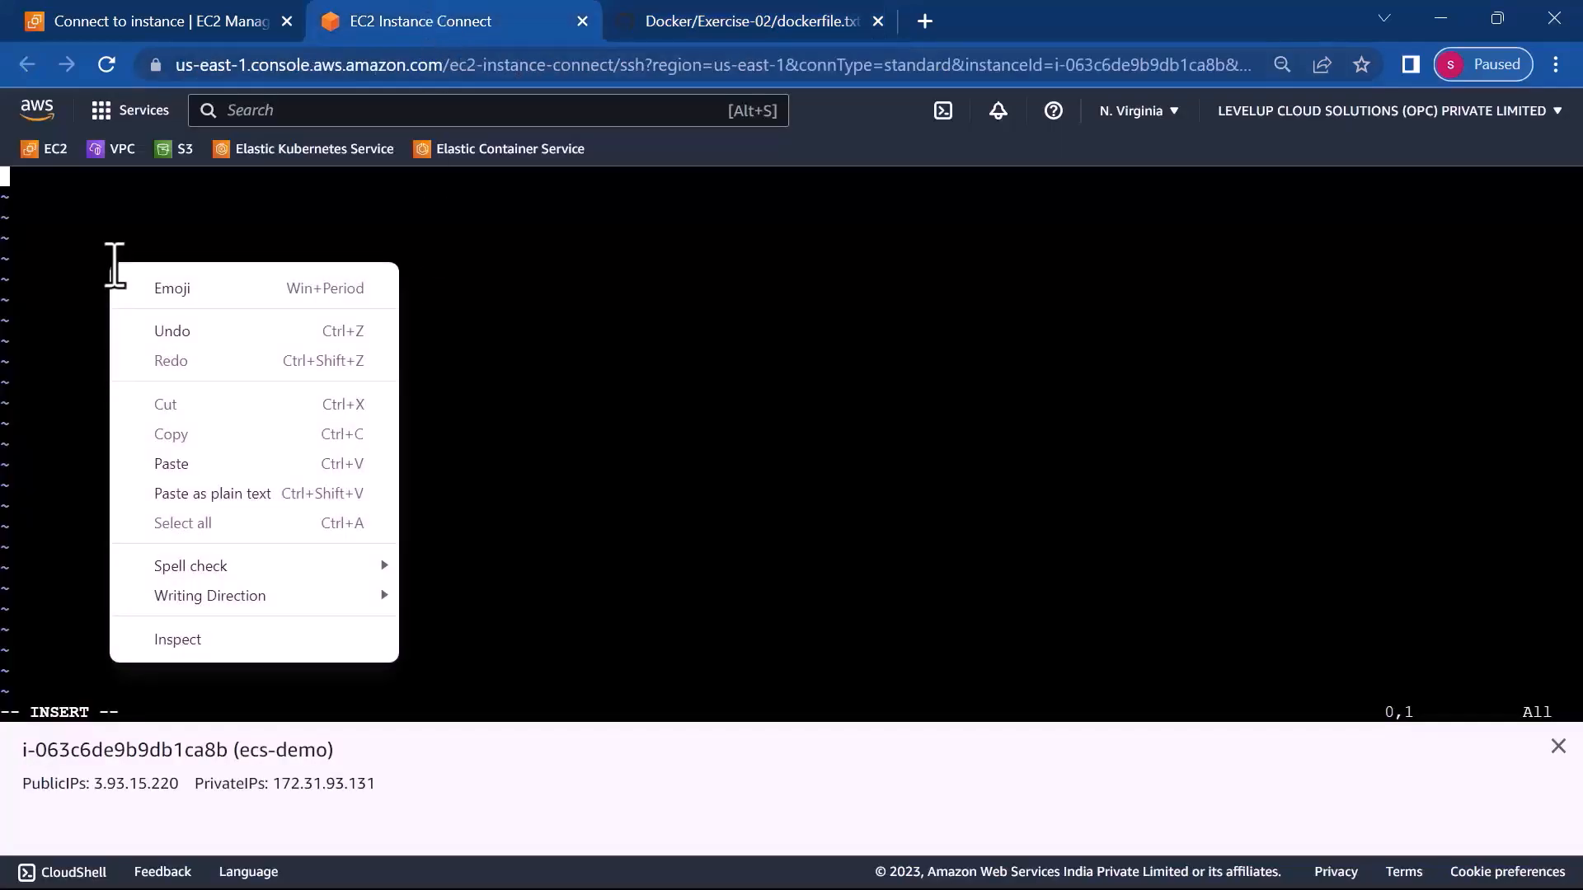
click(177, 463)
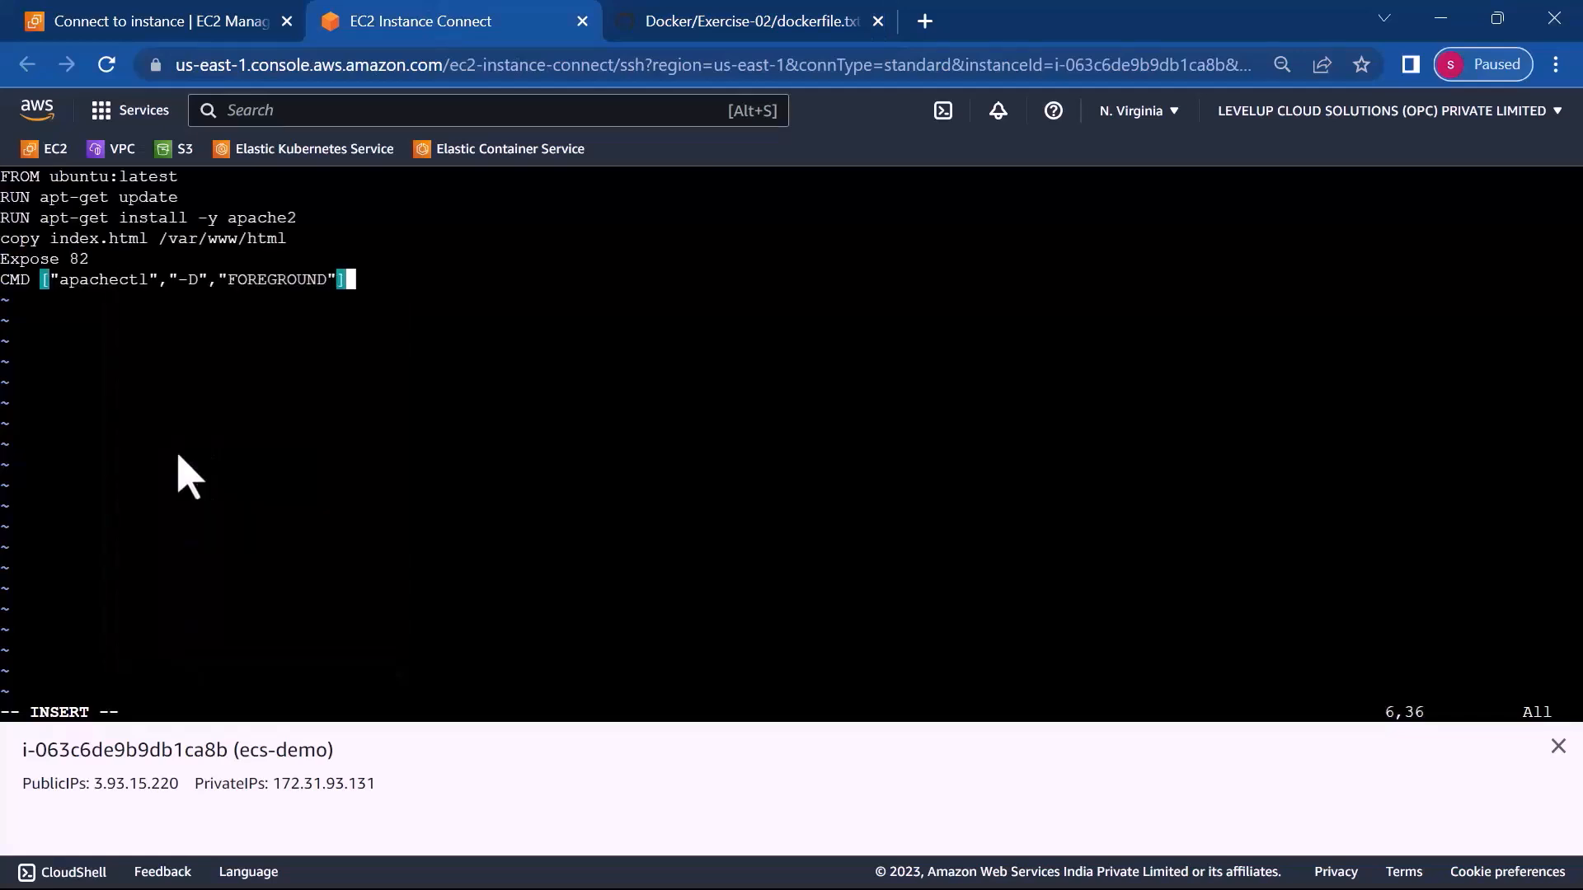
key(Escape)
text(:wq!)
key(Return)
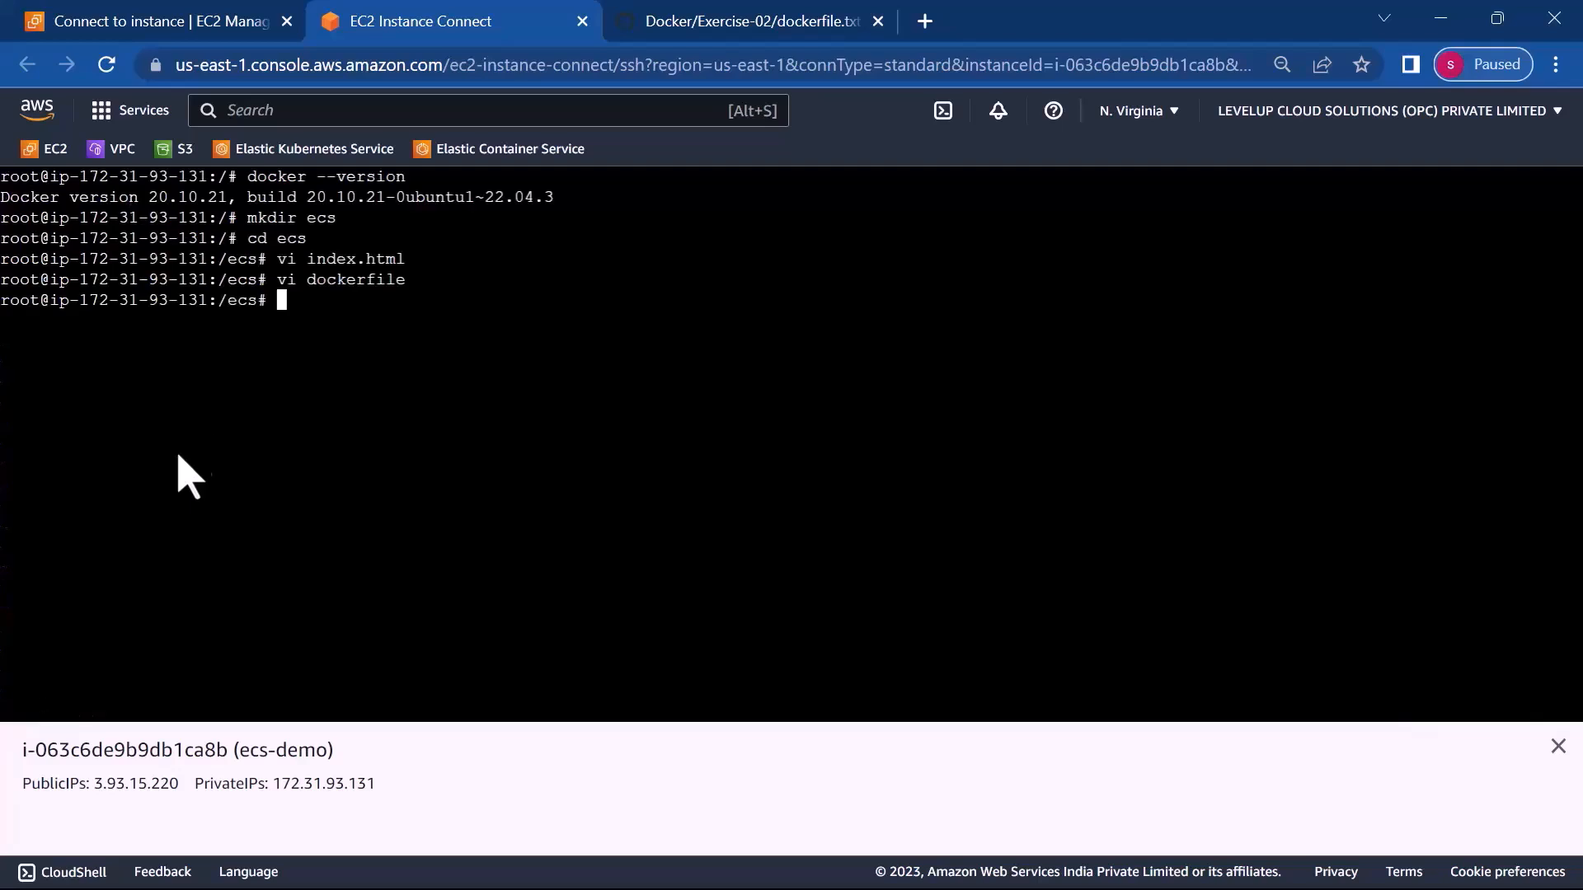
text(ls)
key(Return)
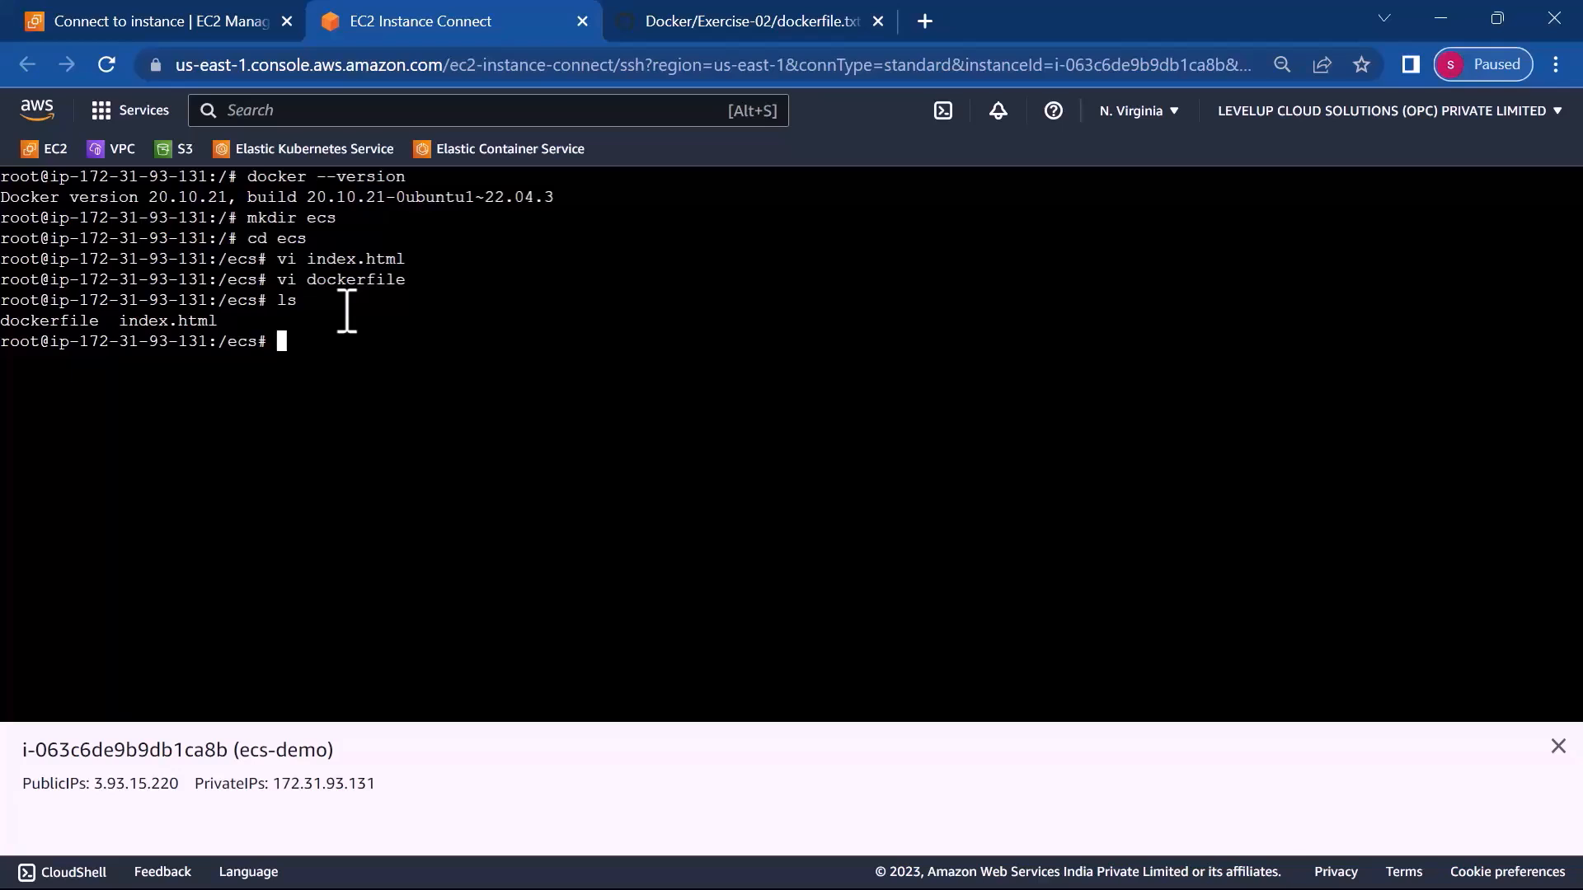
- Find Elastic Container Registry in the AWS console by searching for ecr, and start creating a repository
click(115, 22)
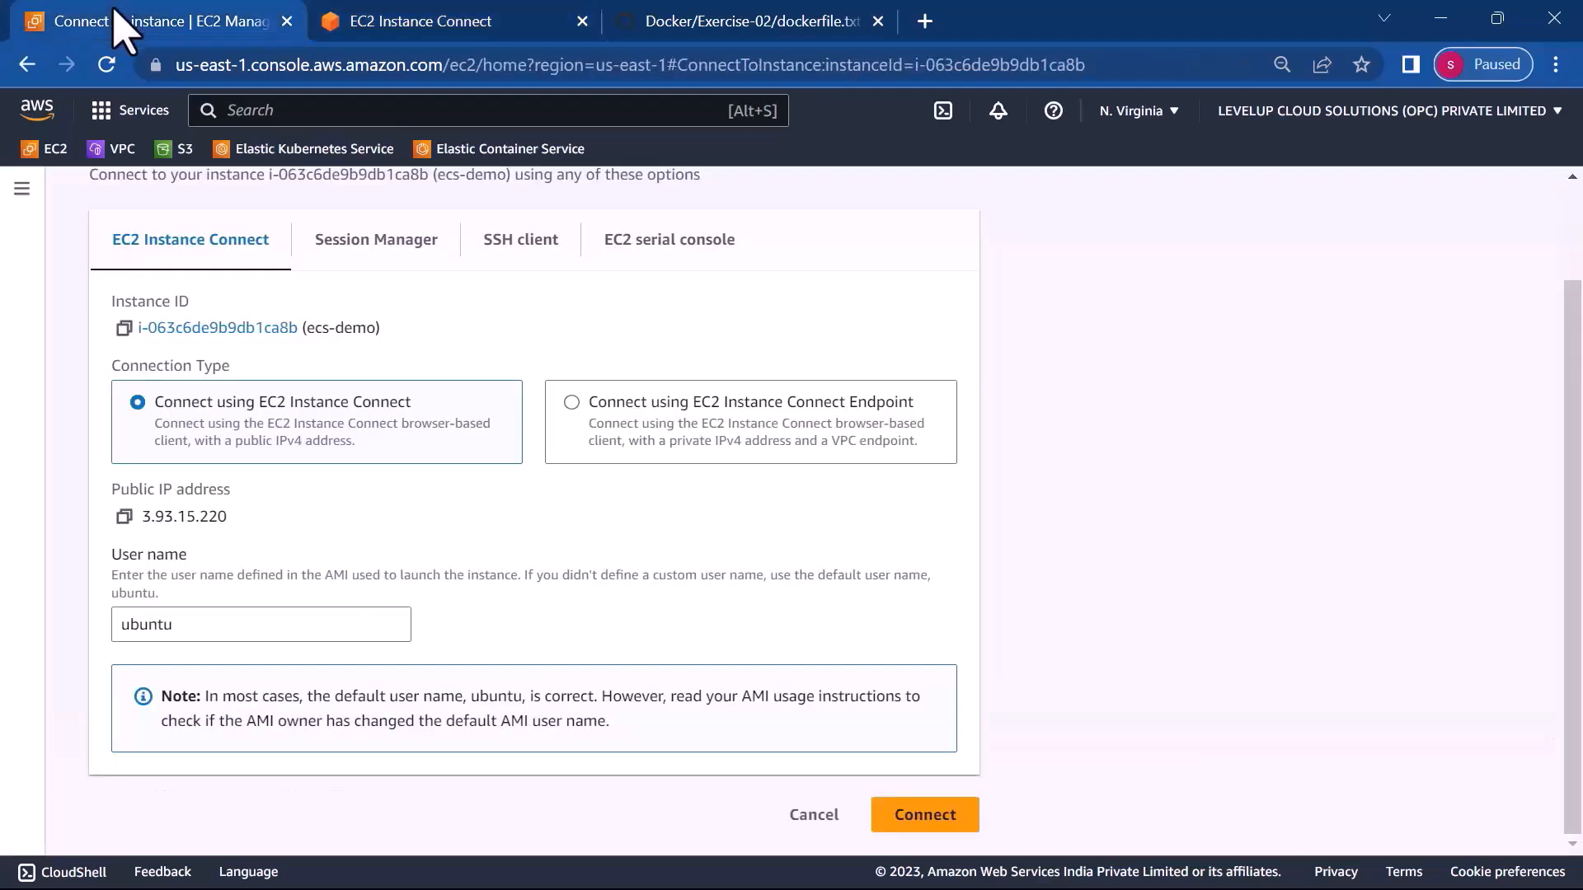
scroll(493, 595, up, 2)
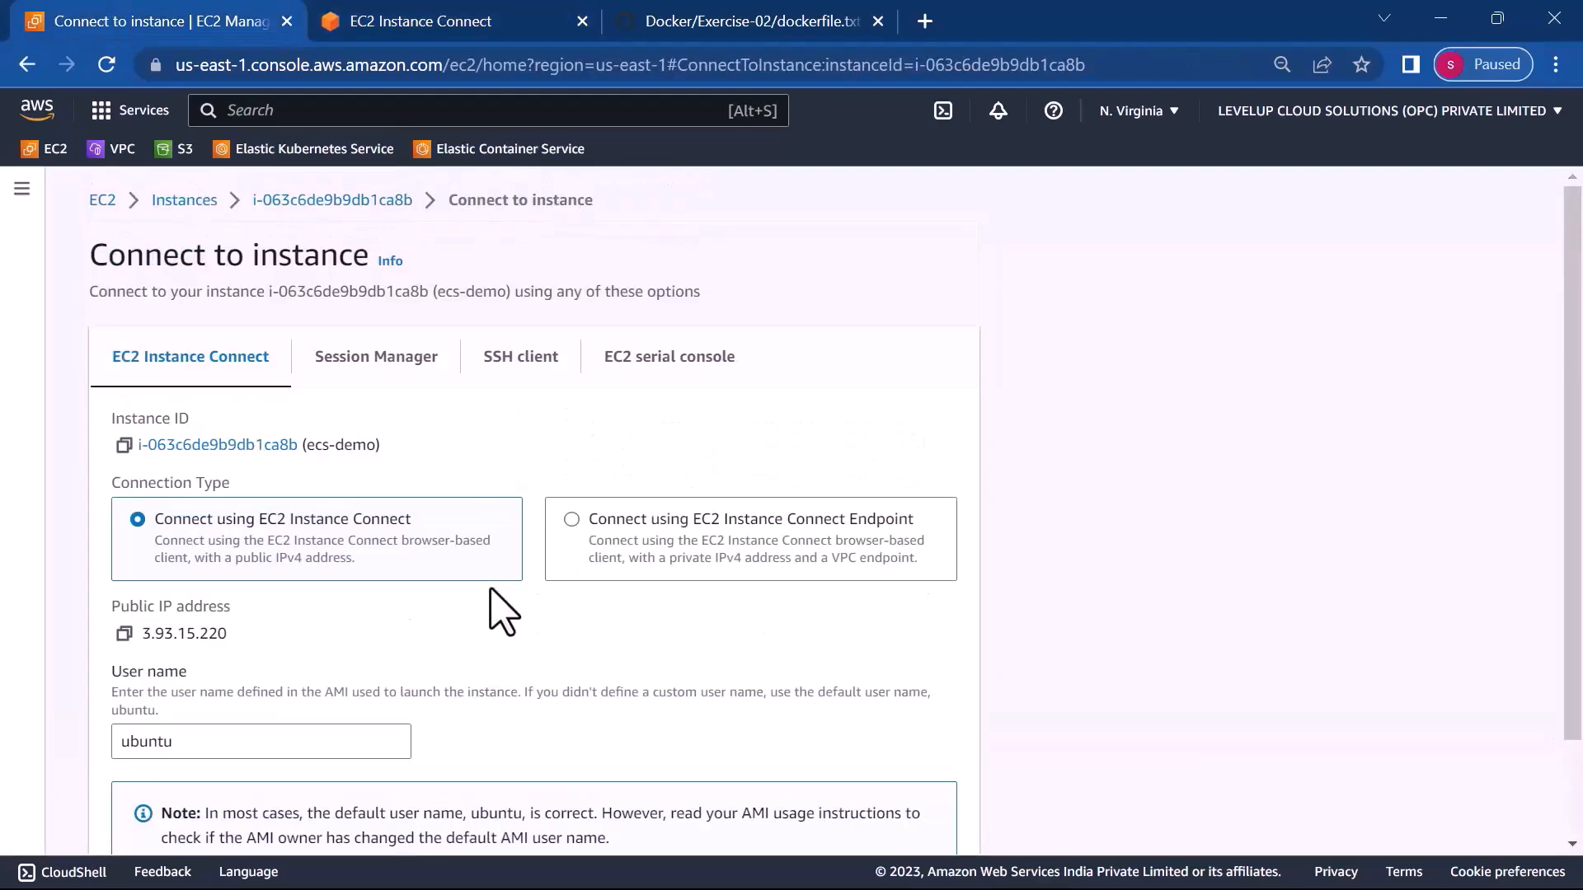
text(erg)
key(BackSpace)
key(BackSpace)
text(cr)
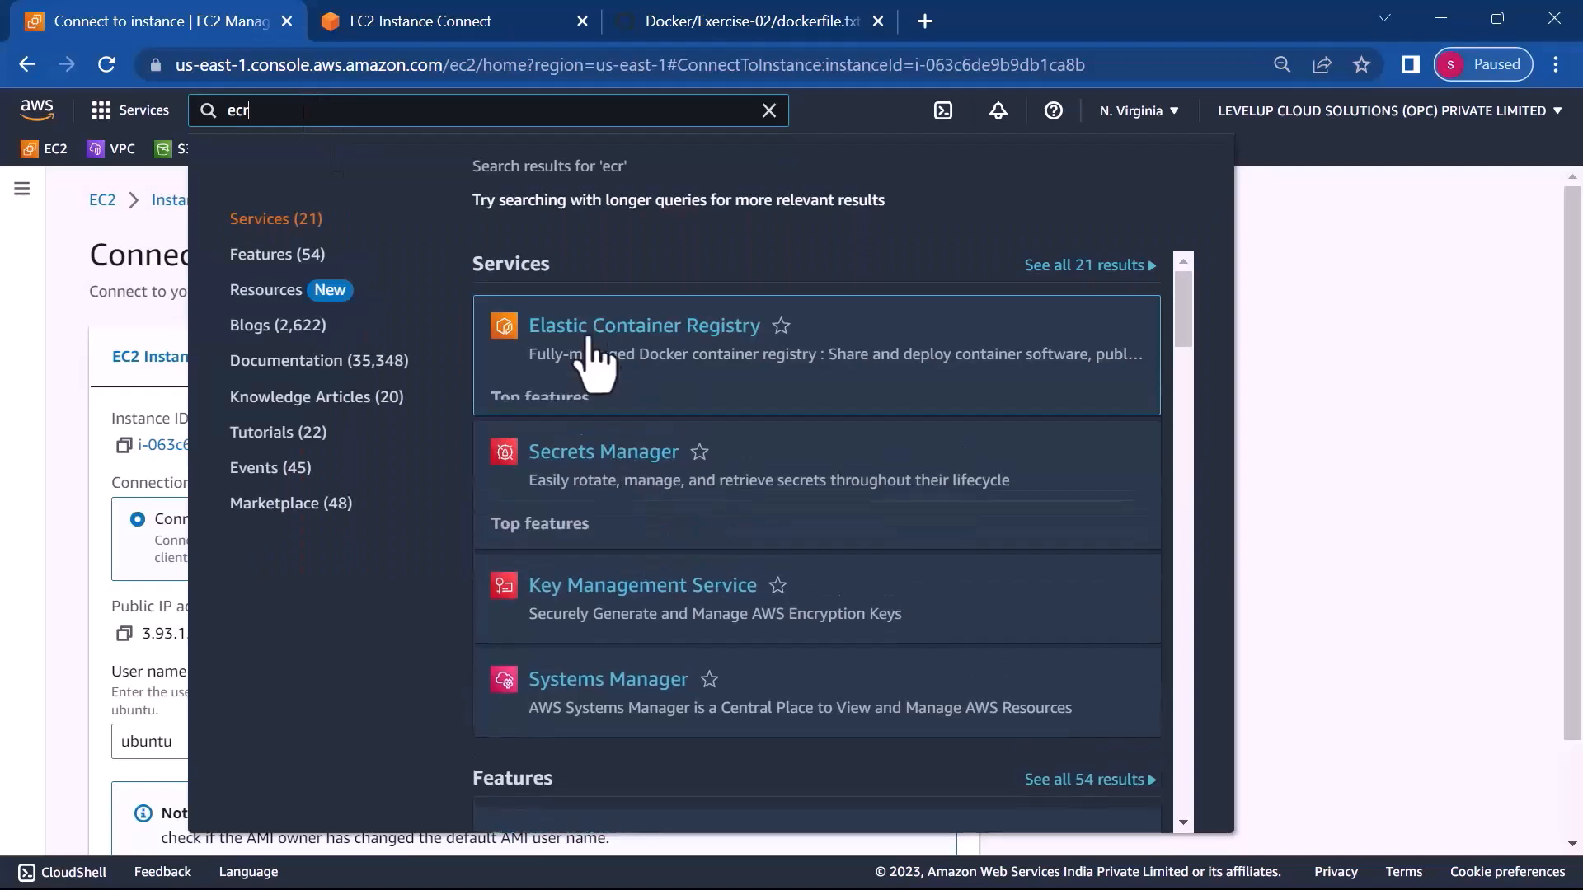
click(582, 329)
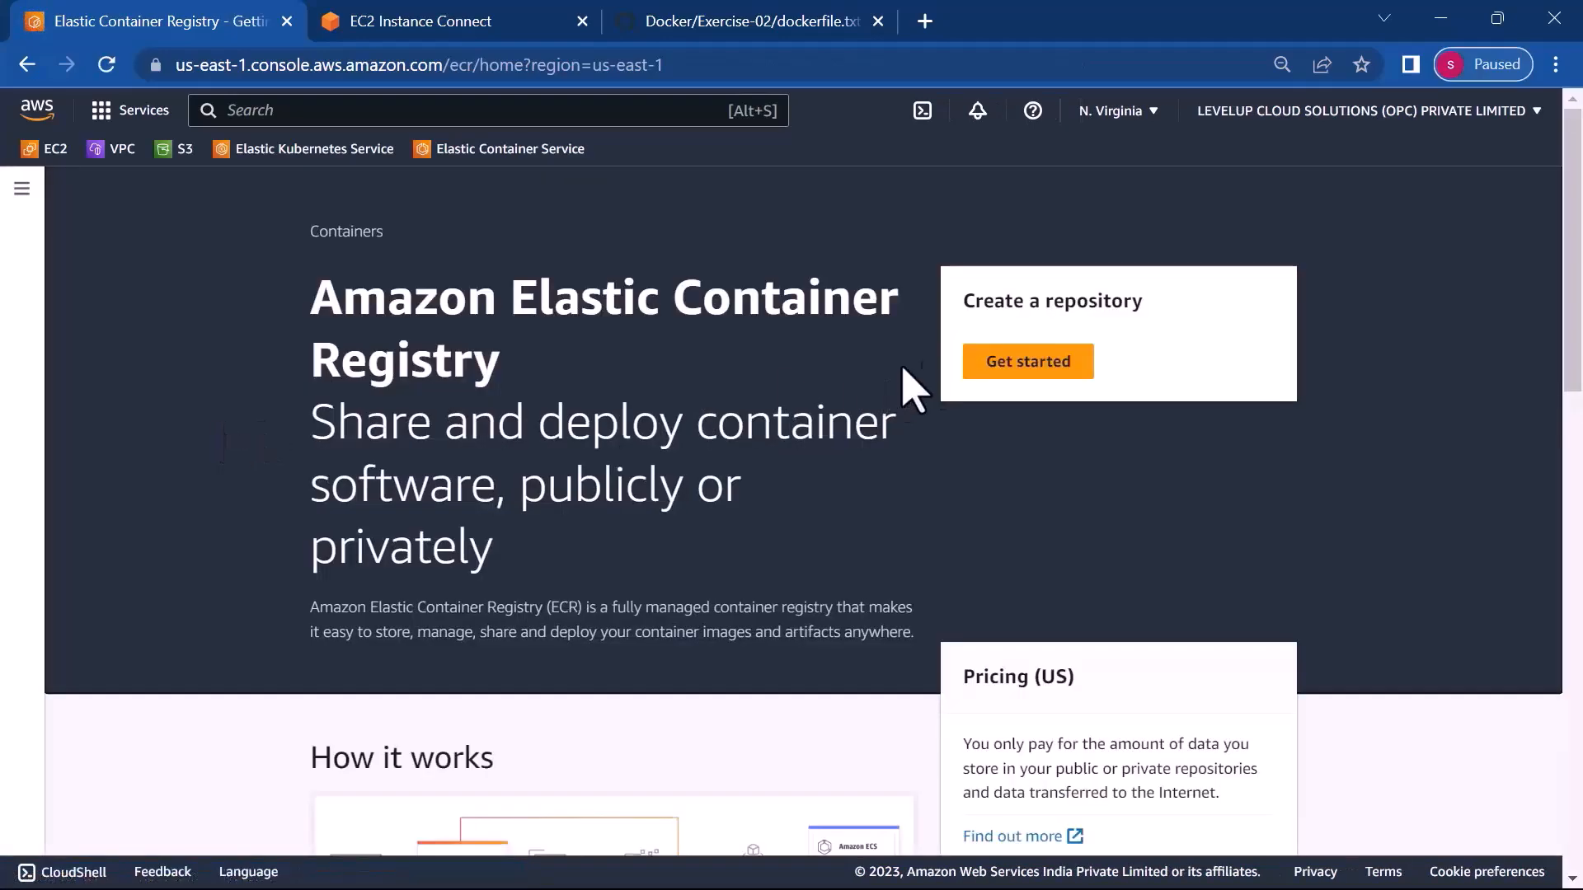
click(1000, 362)
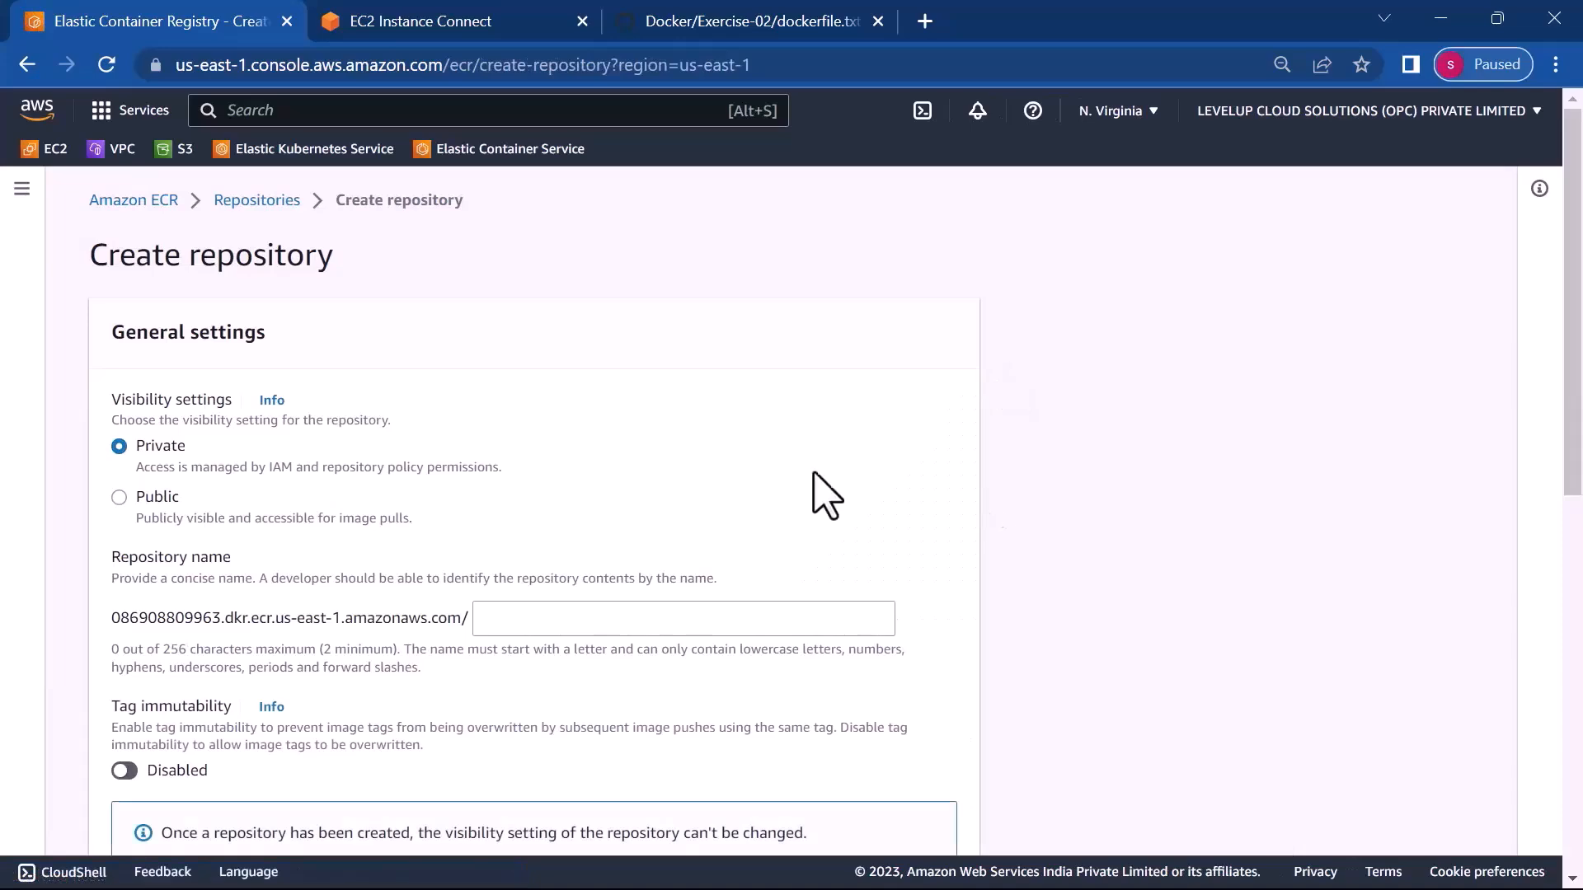
- Set the new repository's visibility to Public
scroll(312, 568, down, 2)
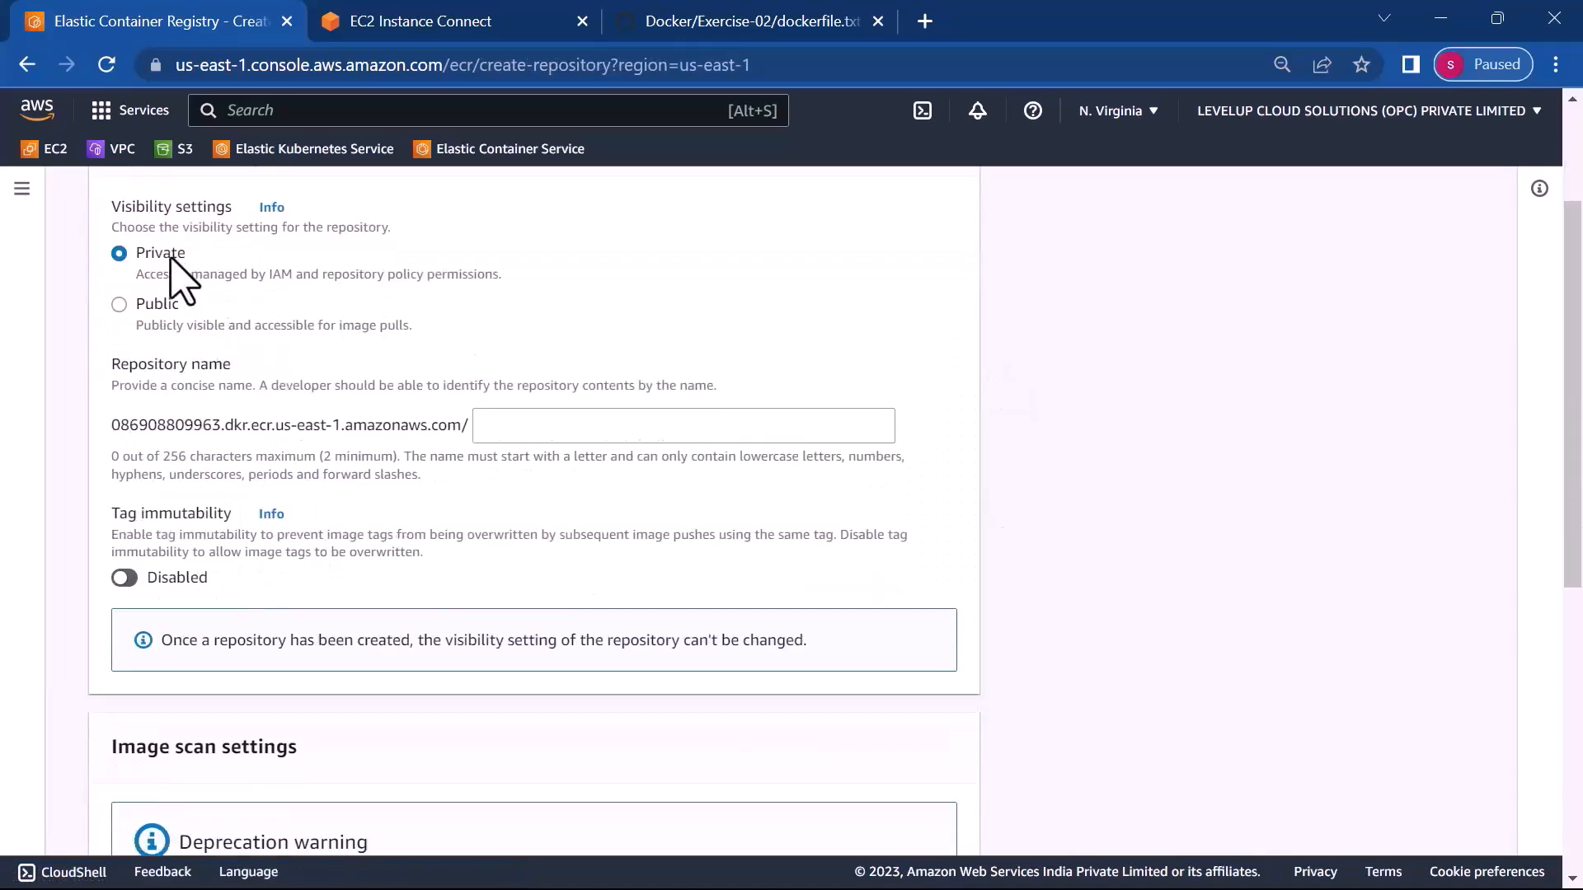
scroll(152, 412, up, 3)
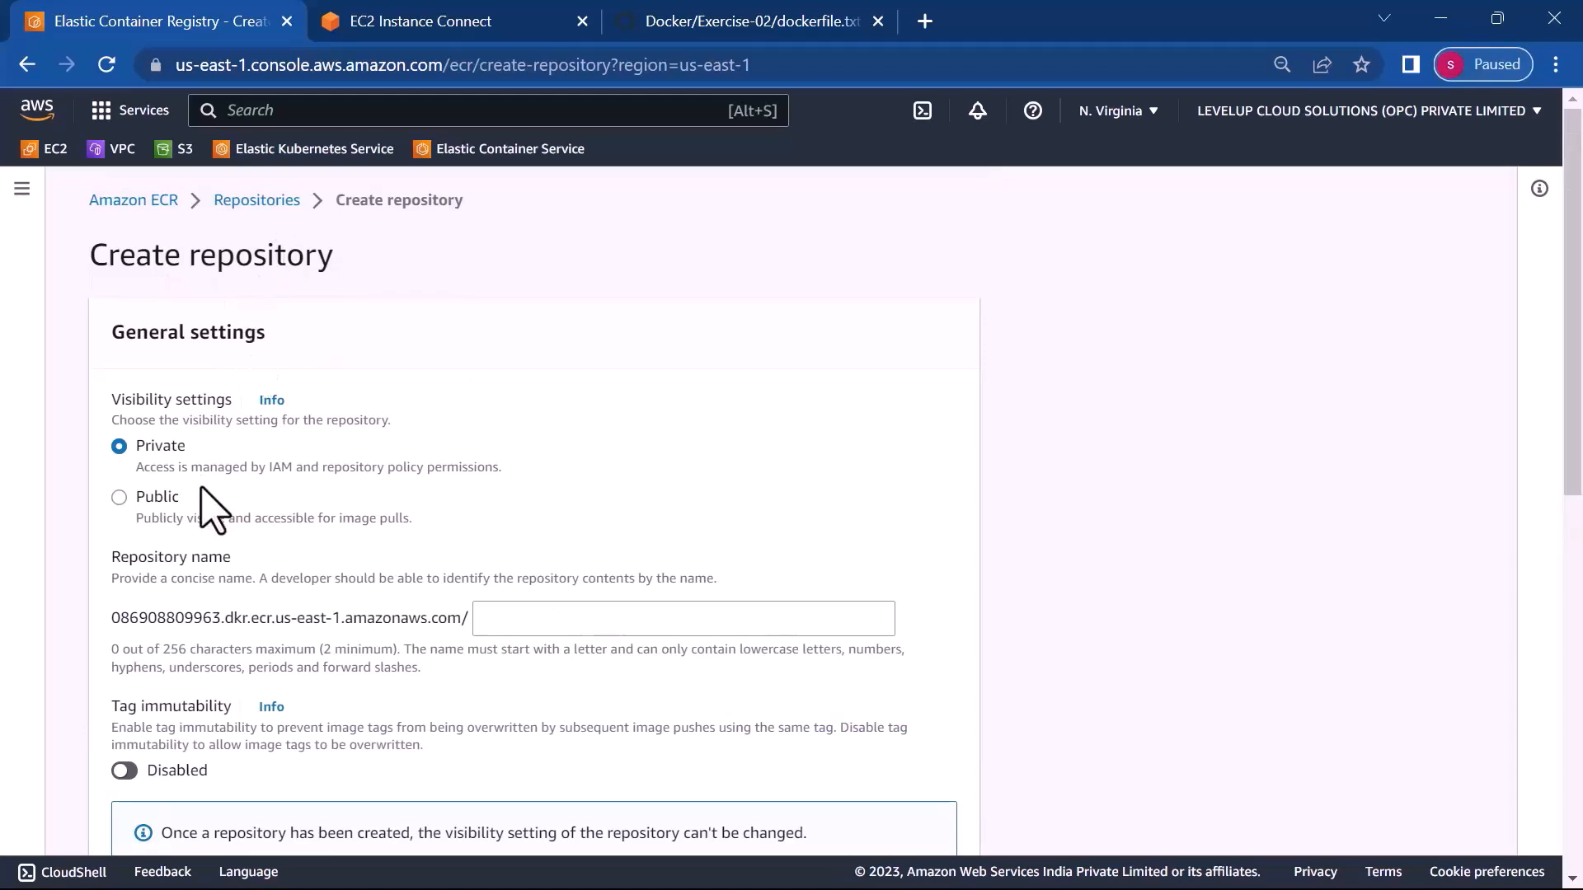
scroll(255, 544, down, 1)
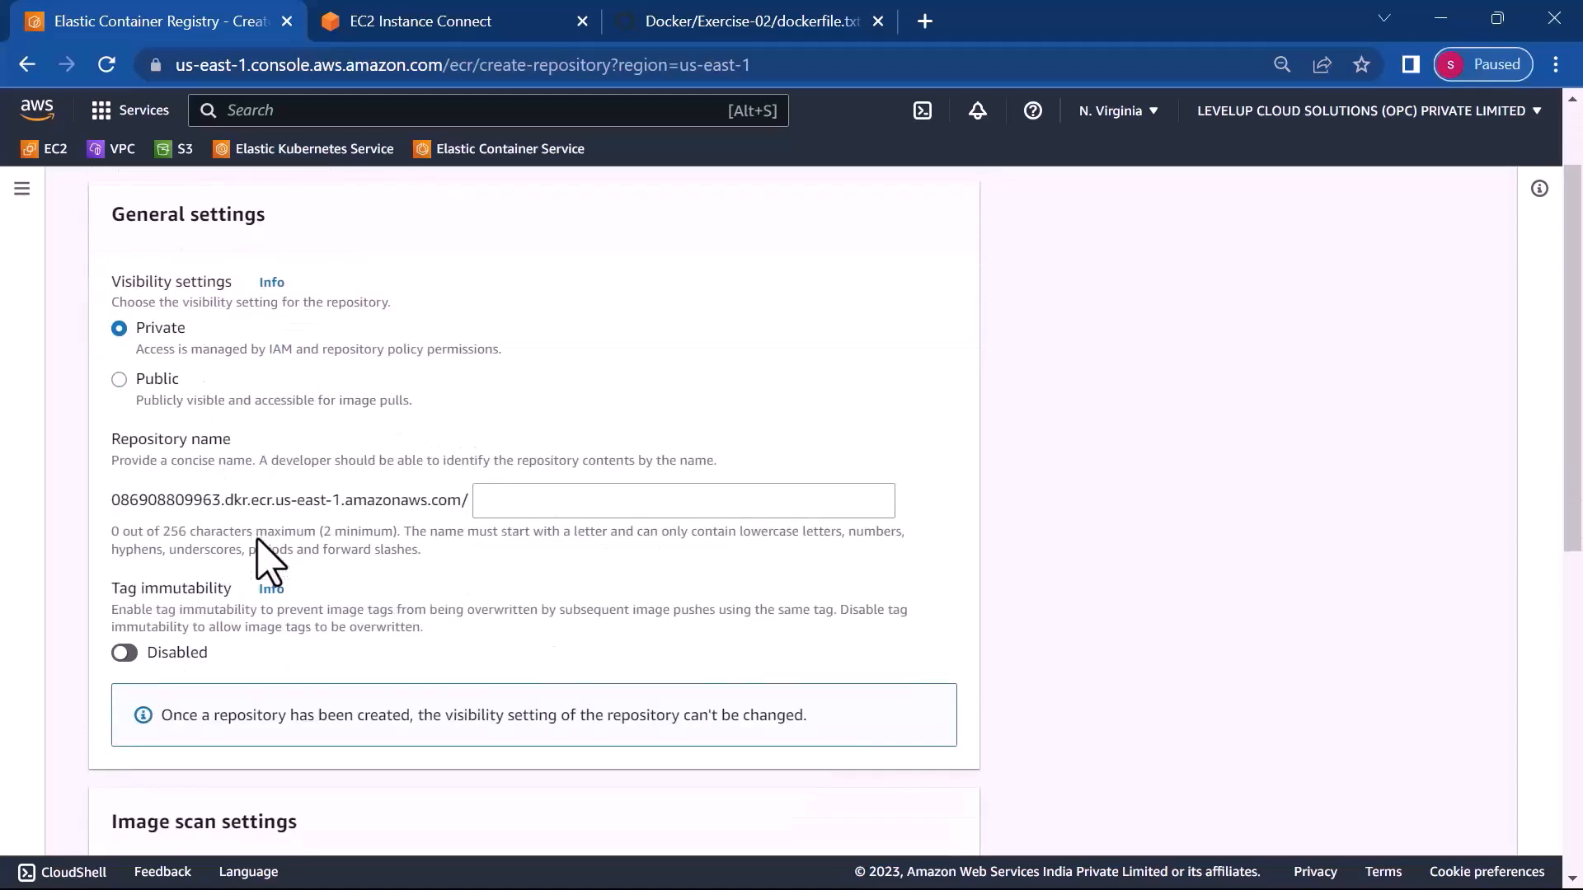
click(118, 379)
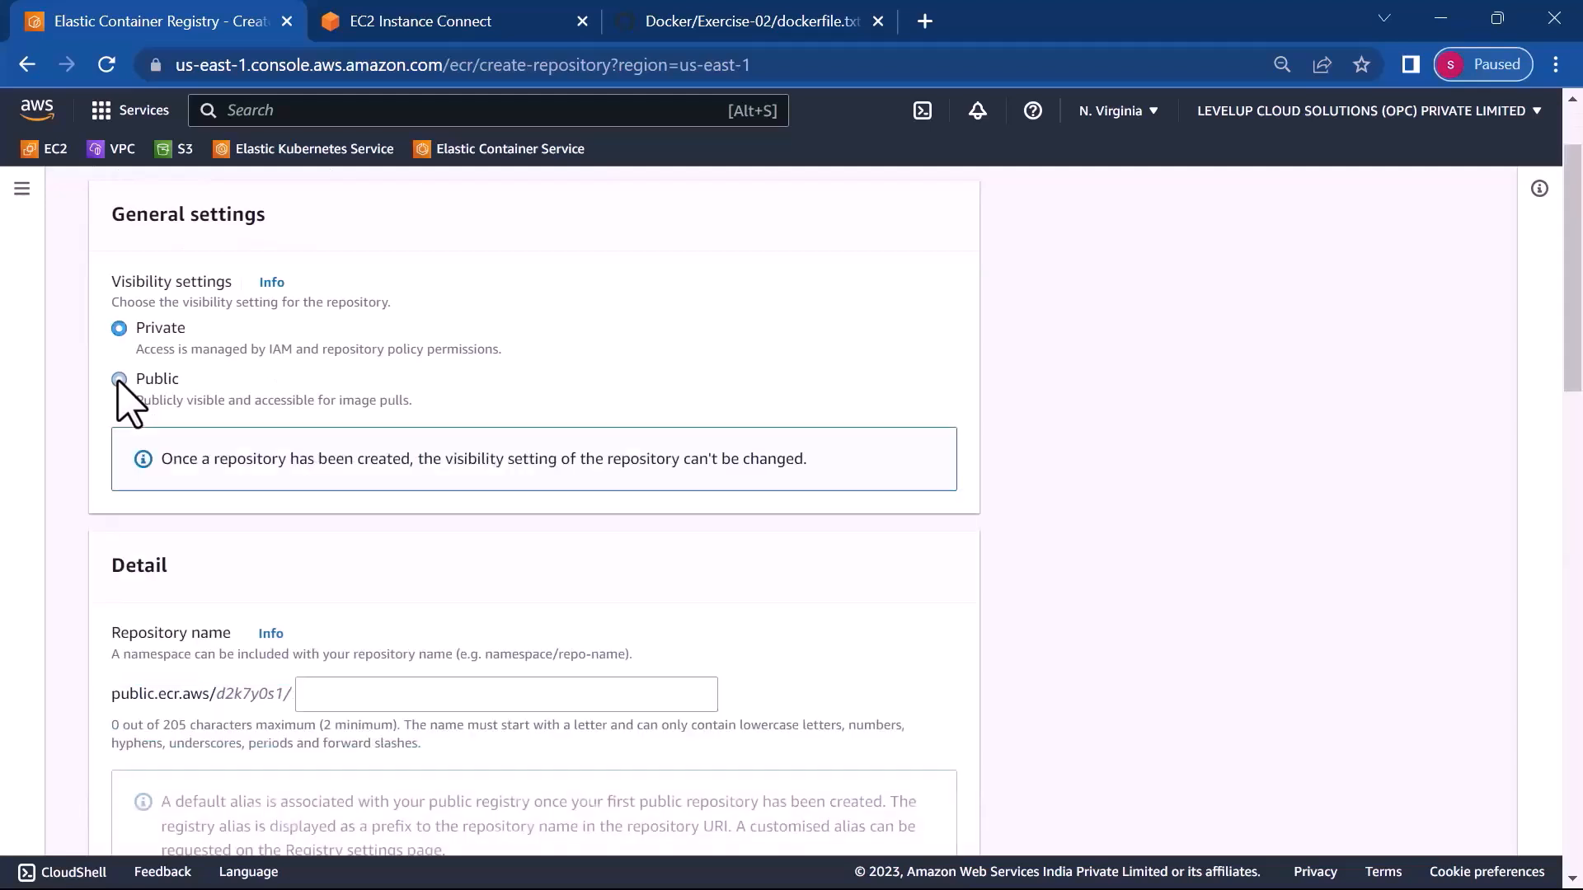
scroll(449, 645, down, 1)
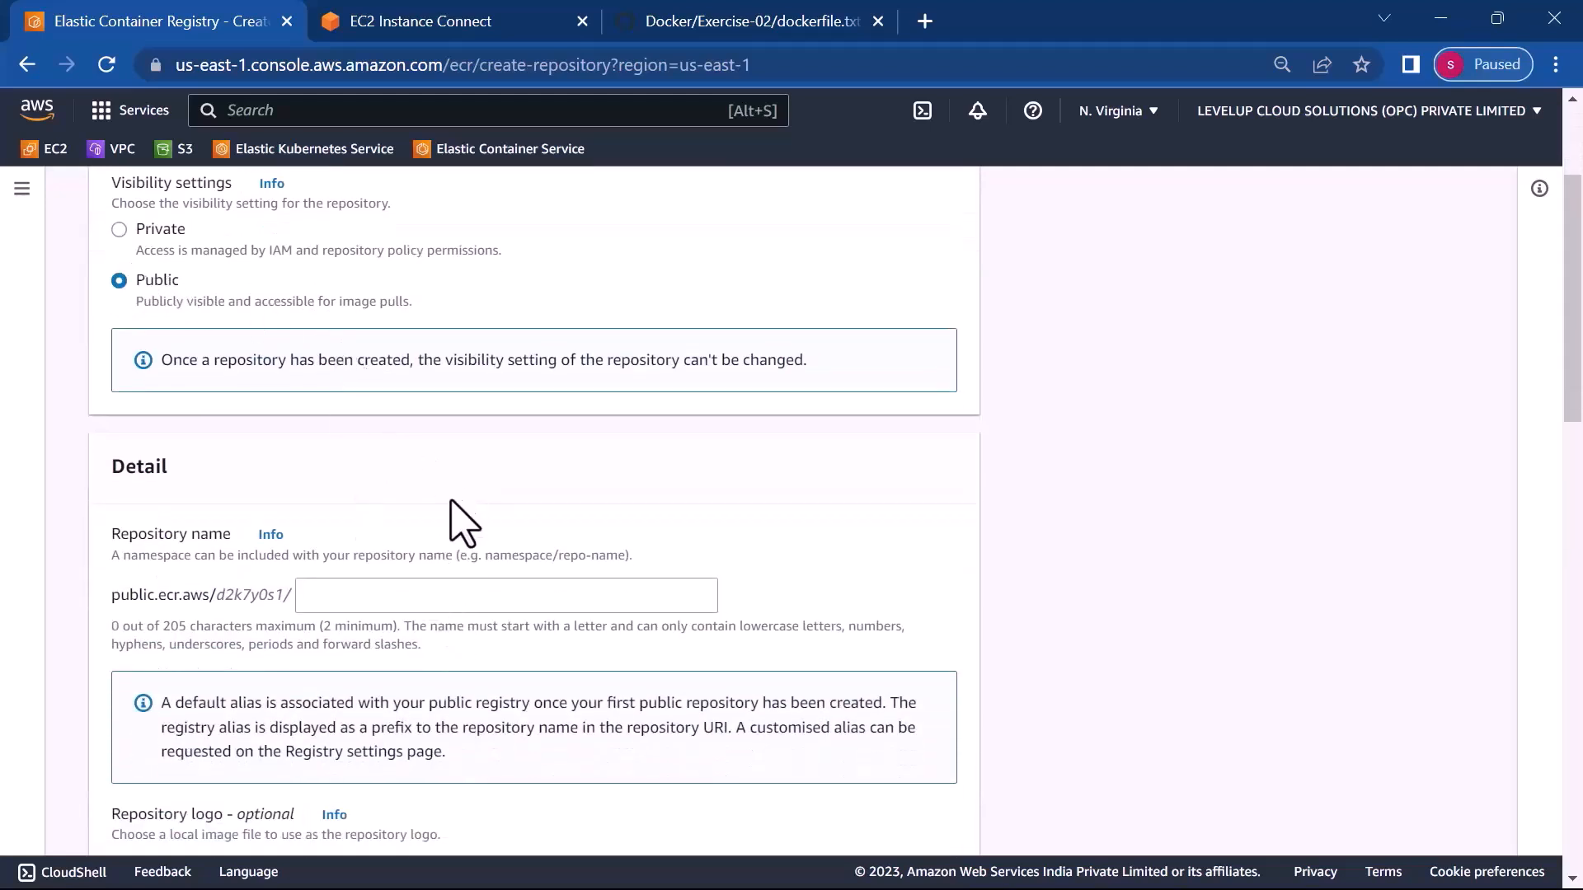
- Name the public repository levelup, leave the optional details empty, and create it
scroll(396, 759, down, 2)
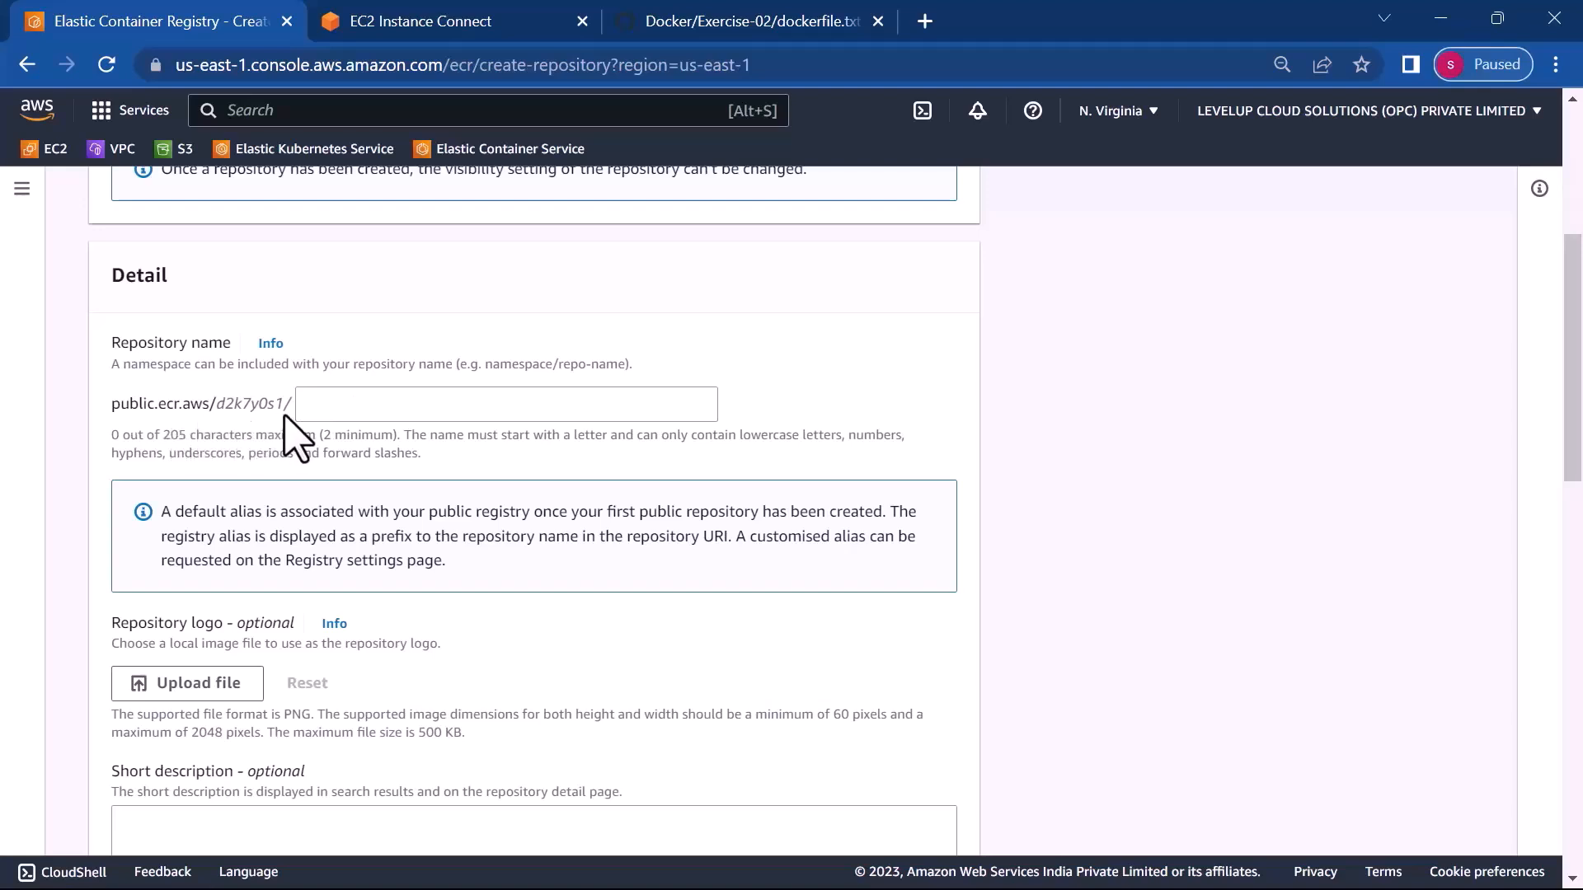
click(365, 409)
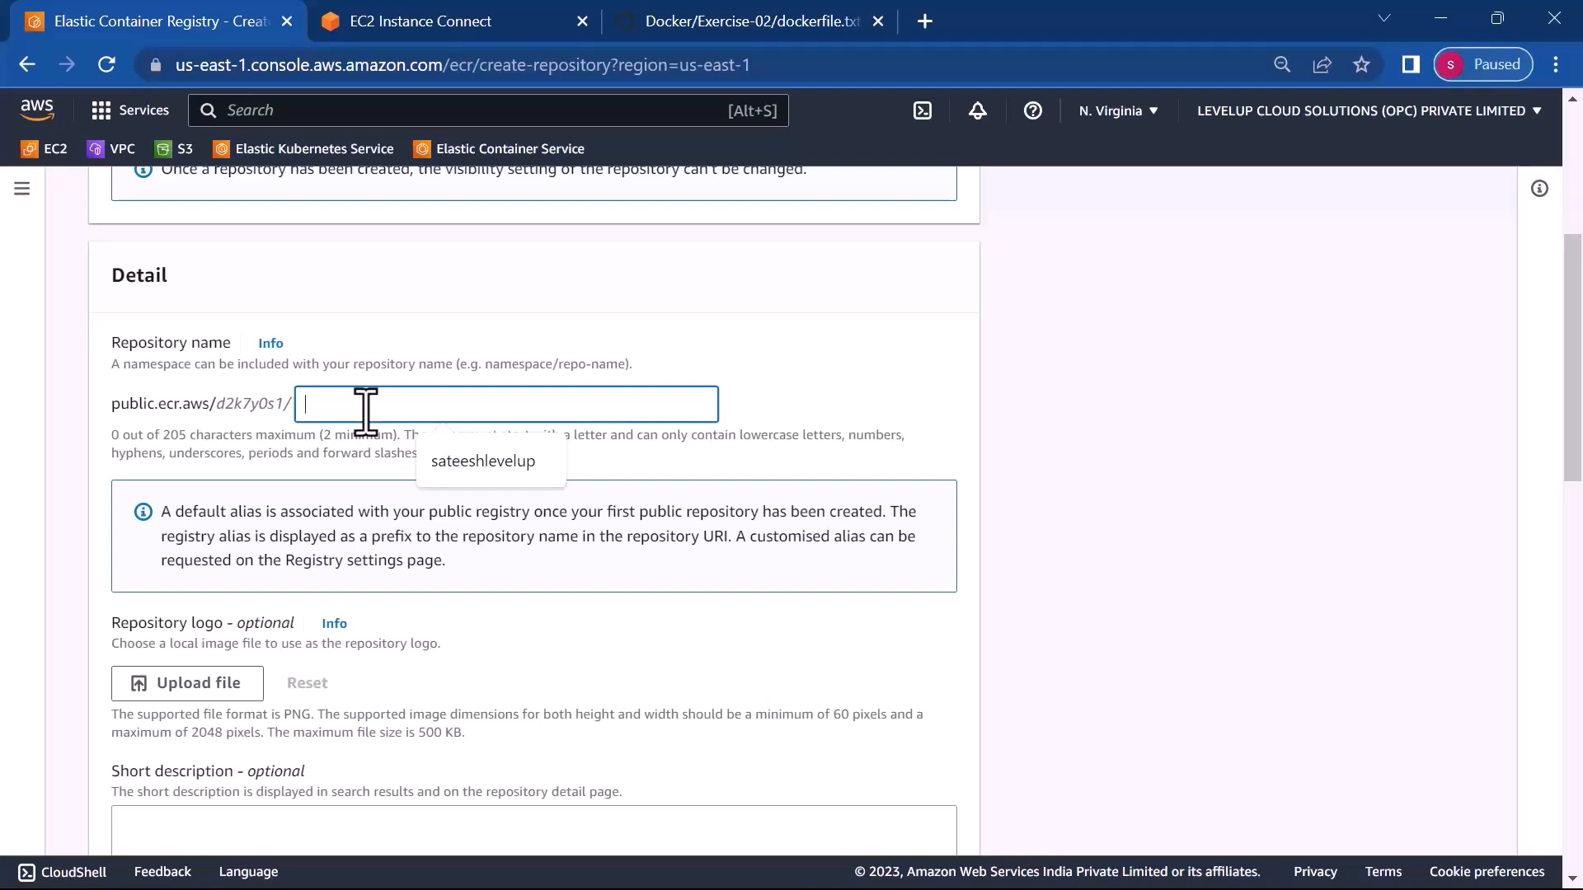
text(levelup)
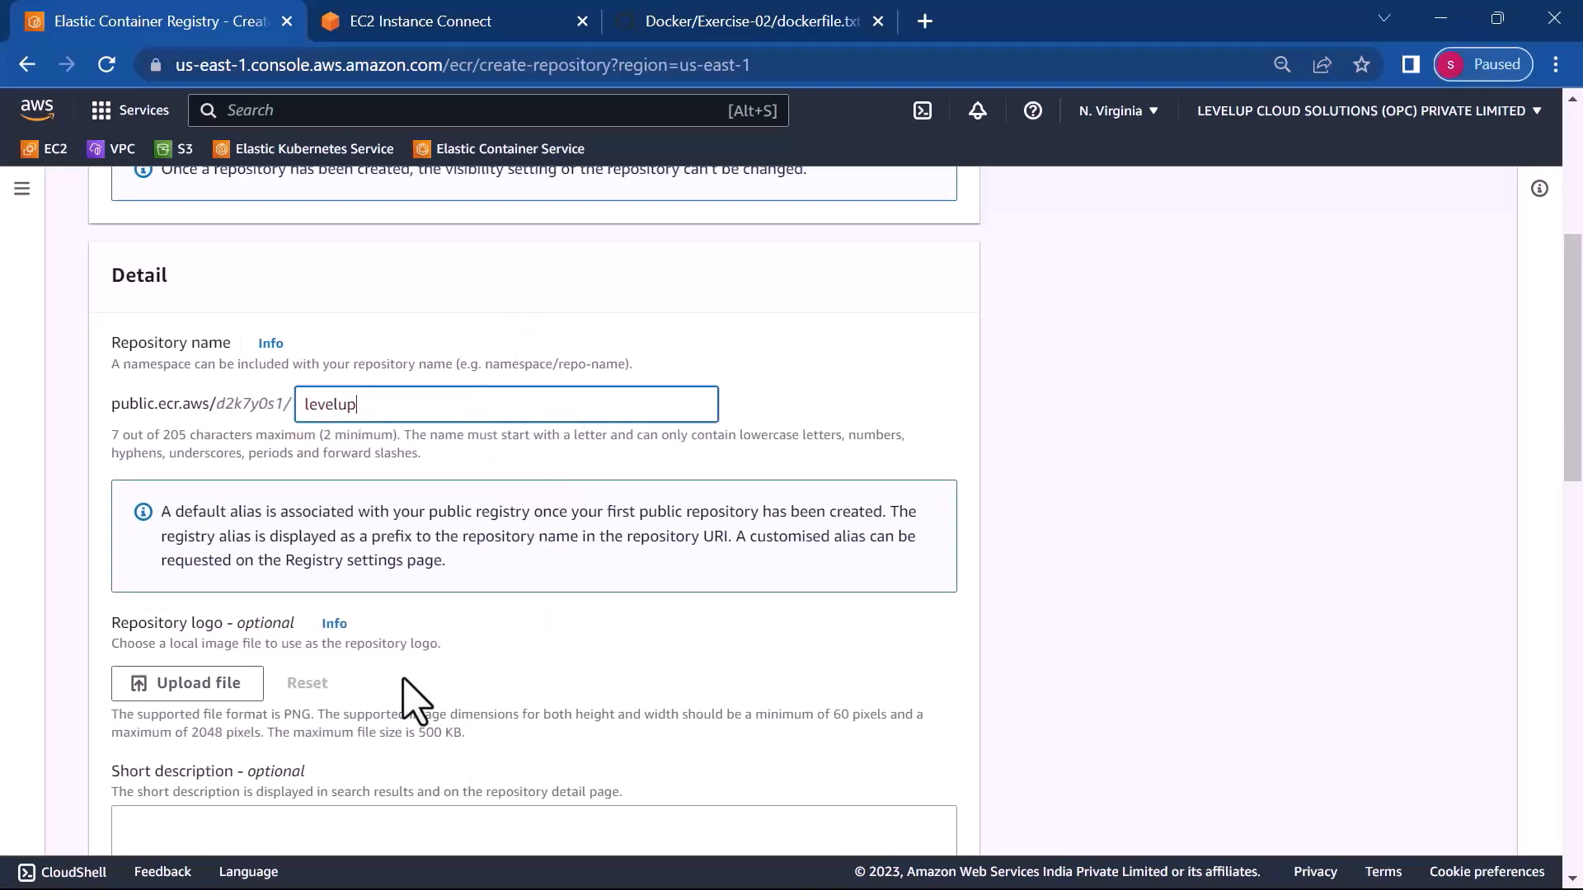
scroll(413, 696, down, 2)
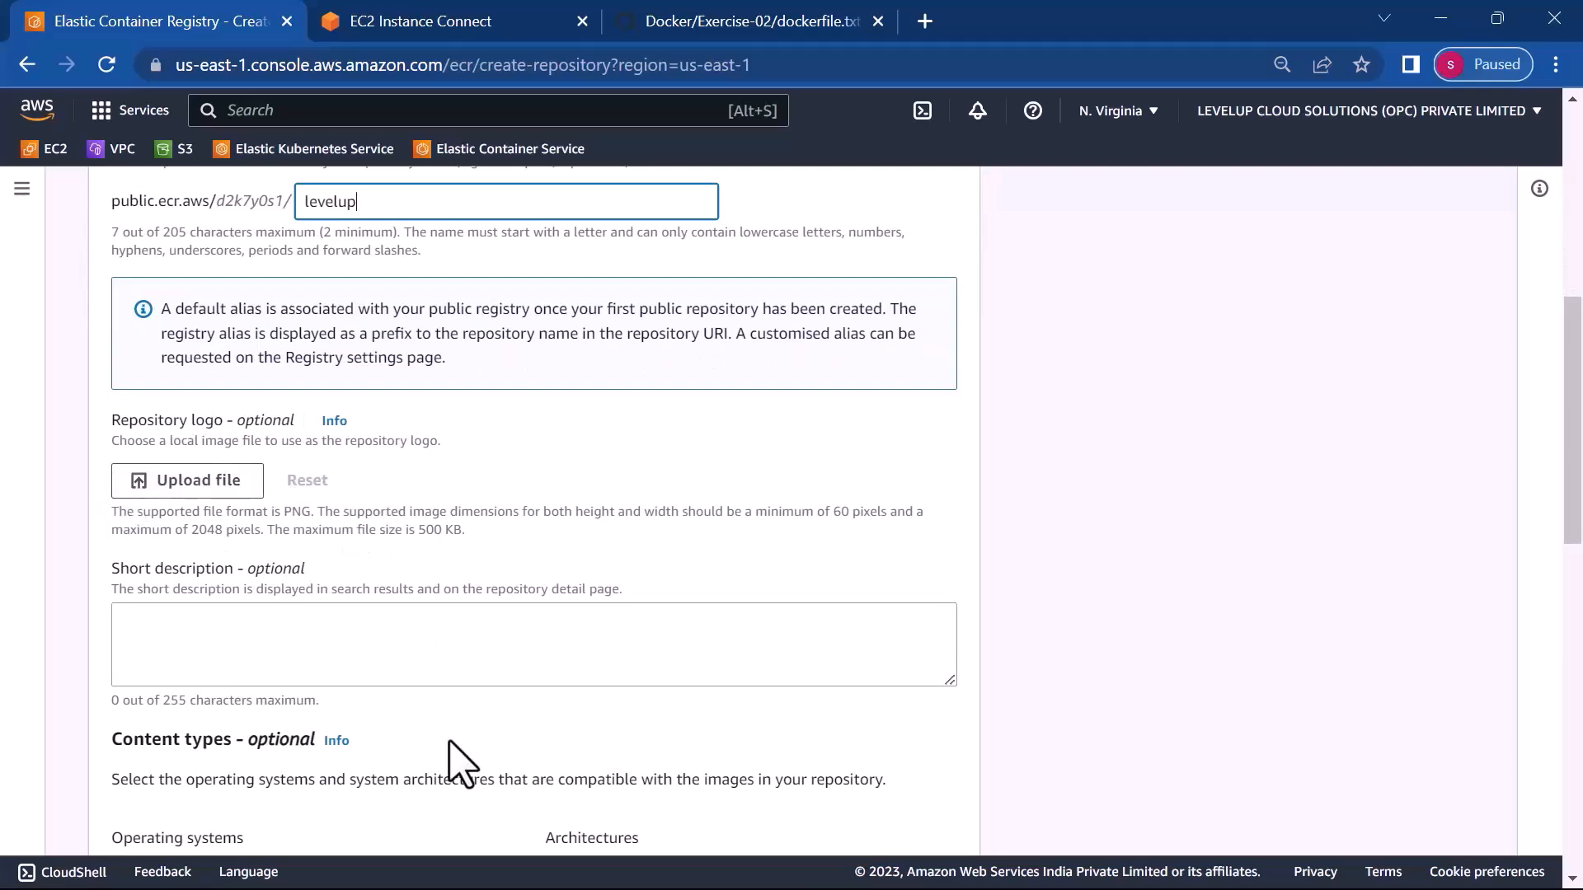
scroll(459, 763, down, 4)
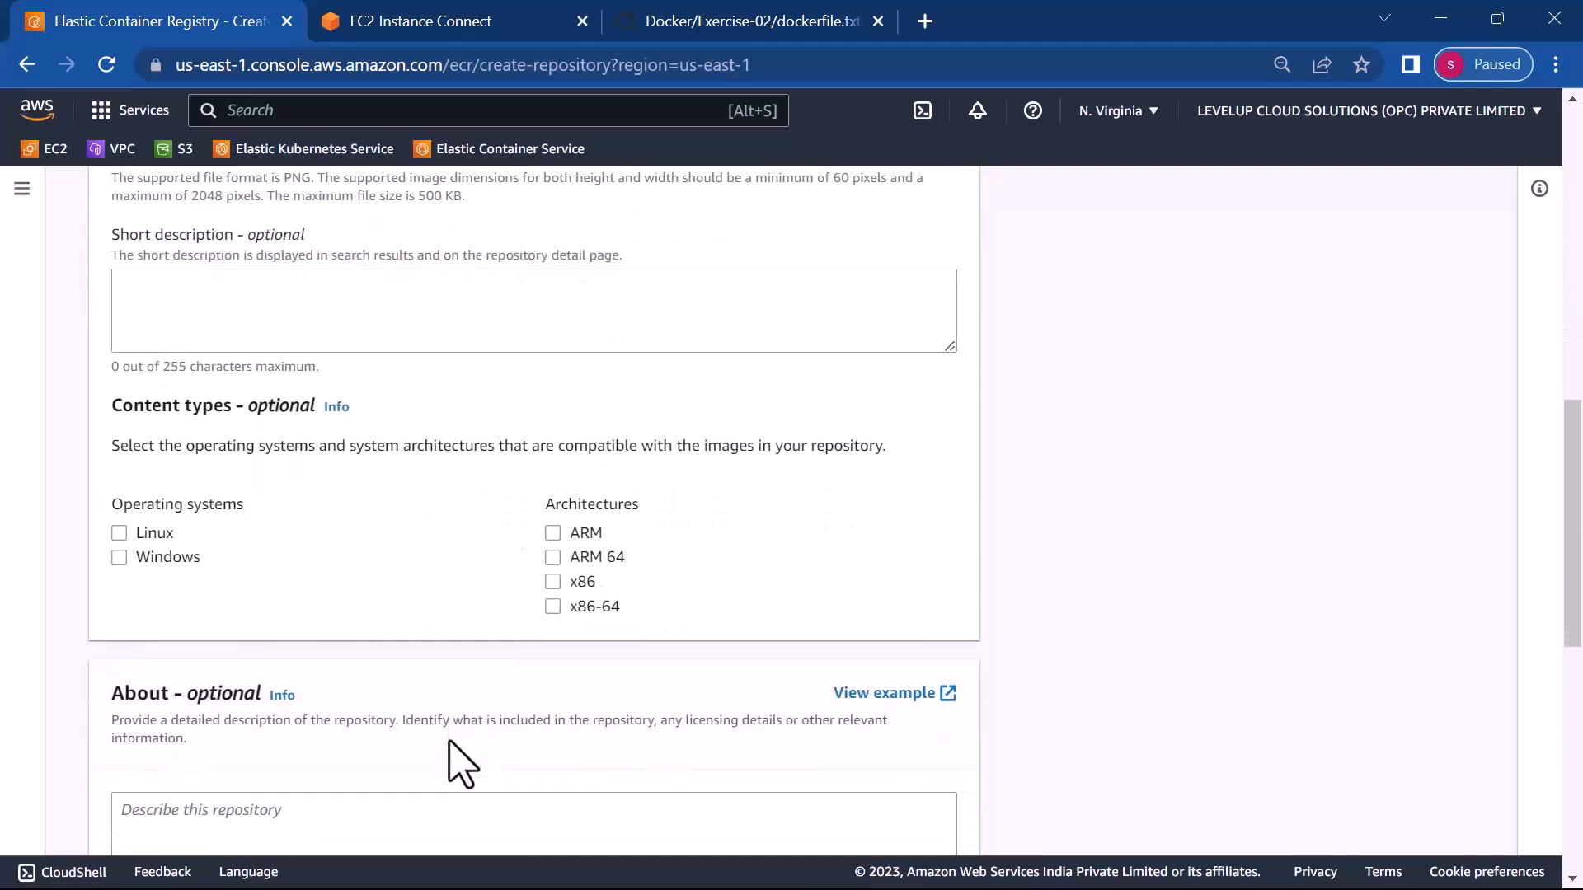
scroll(458, 763, down, 8)
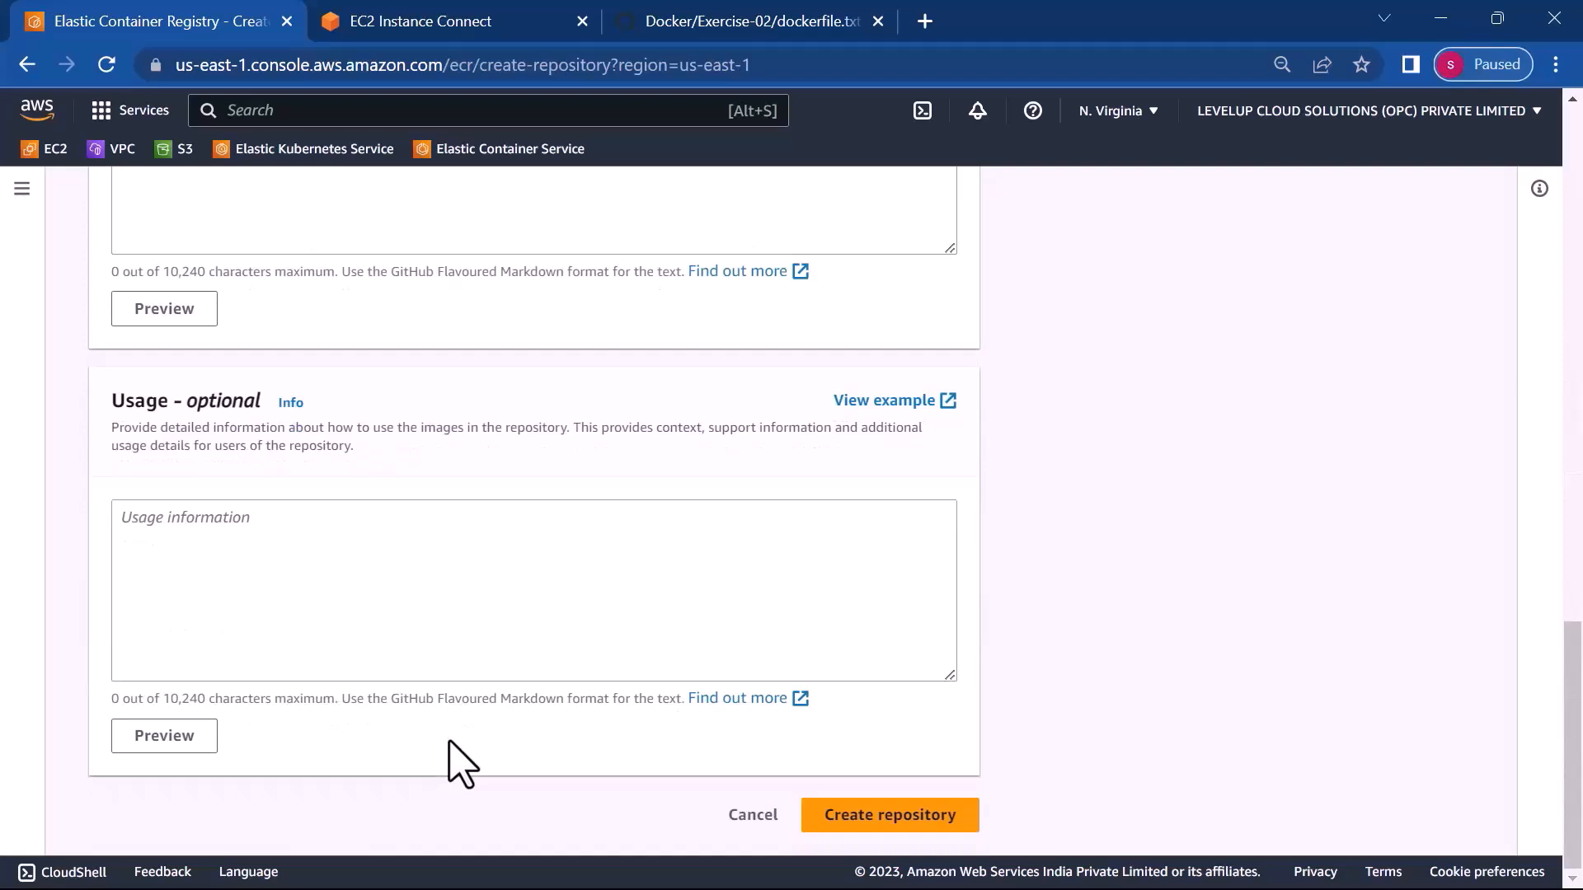
click(855, 822)
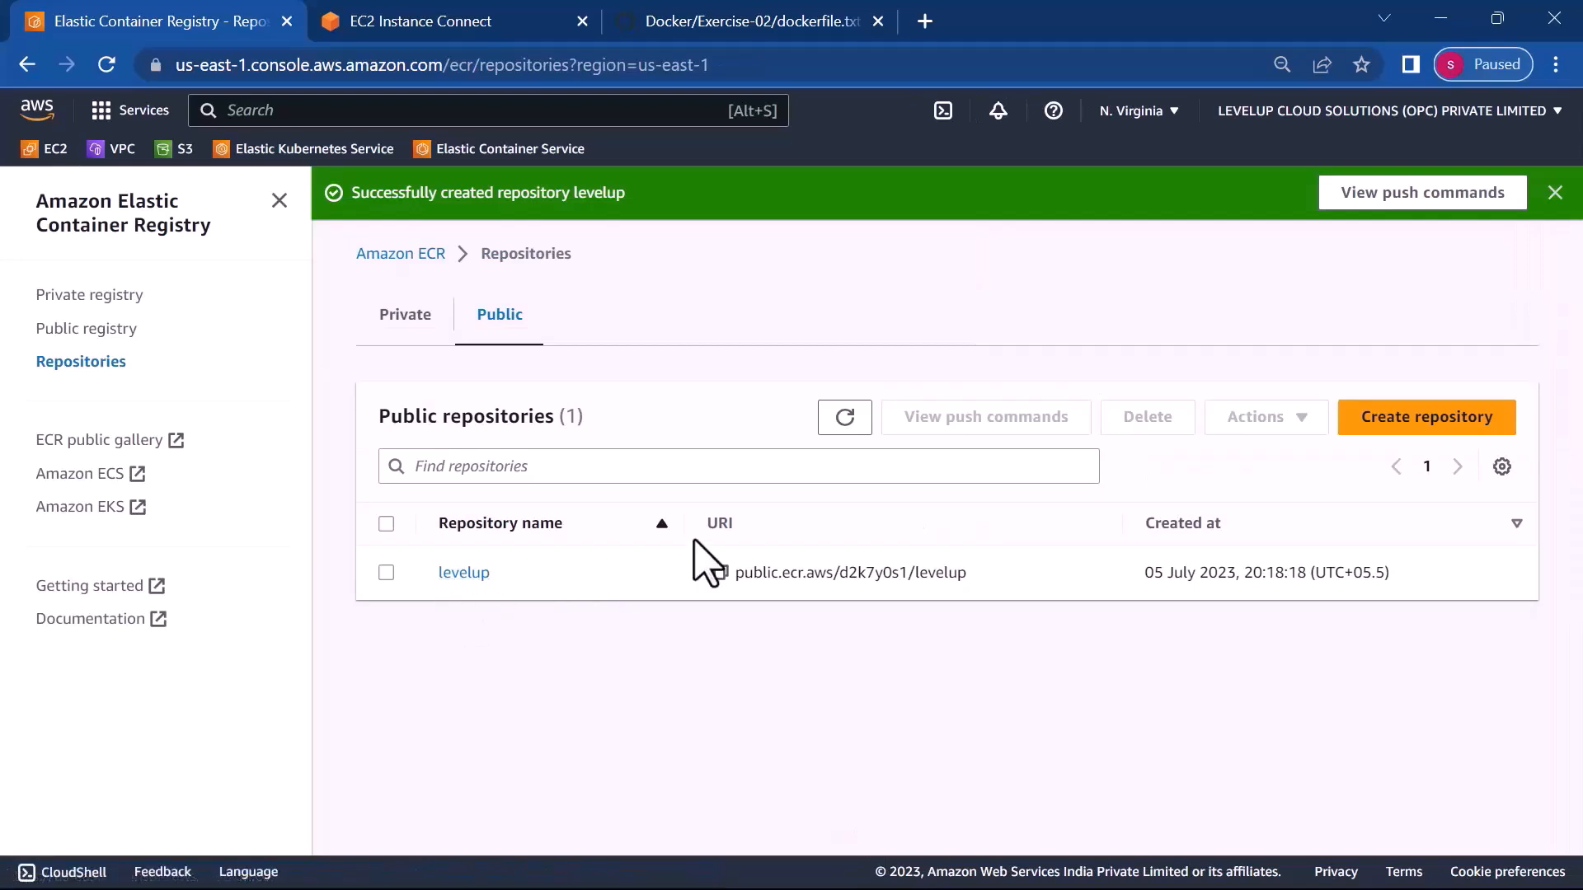
- View the push commands of the levelup repository, and return to the instance terminal
click(466, 577)
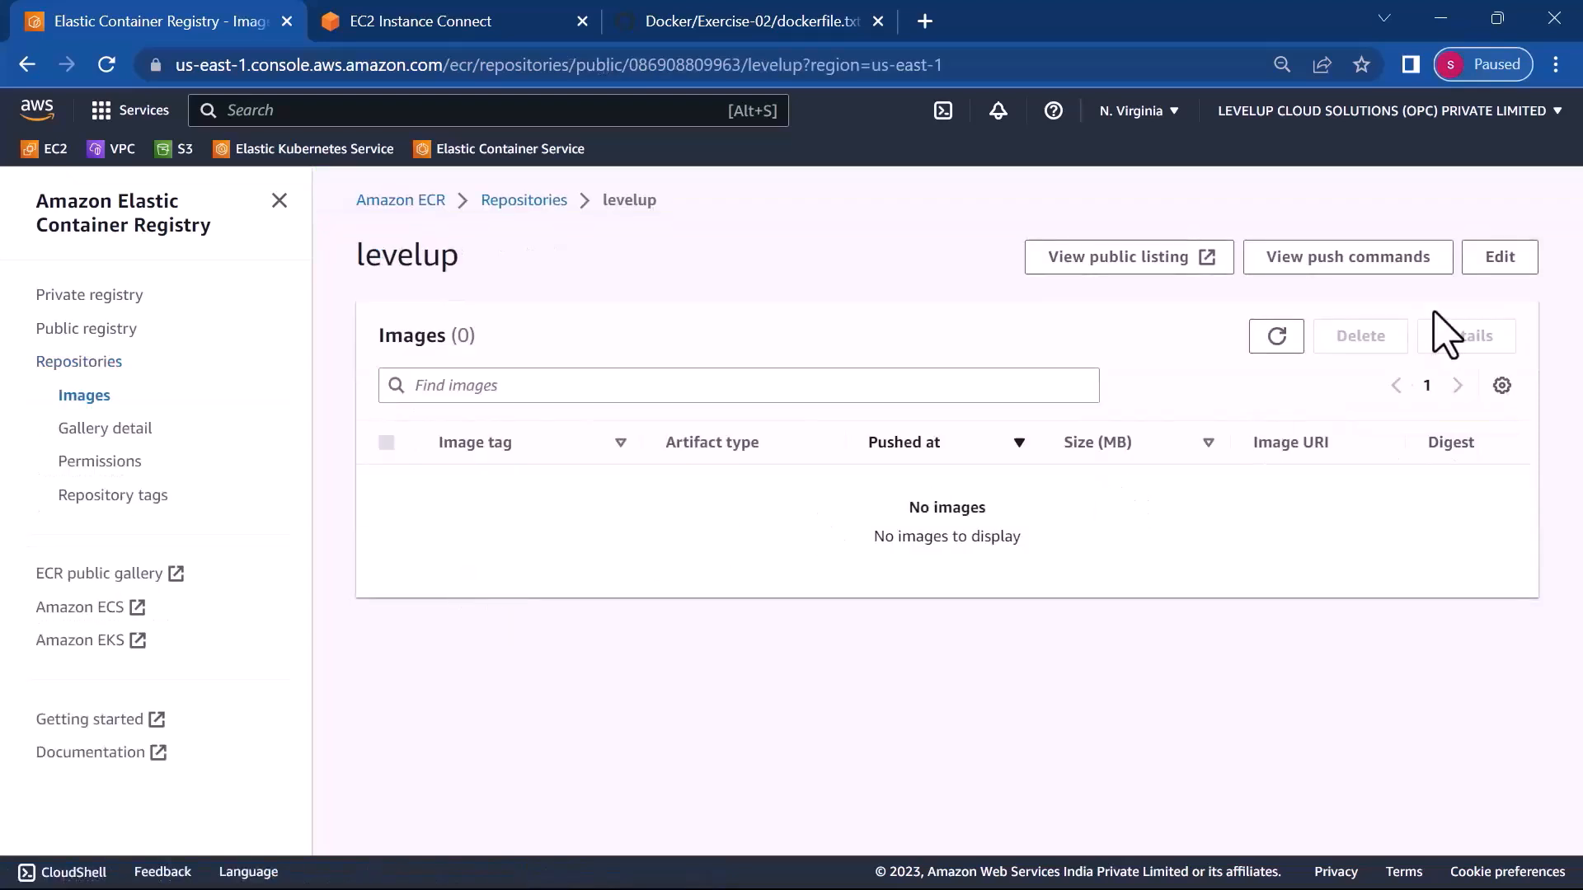
click(1392, 266)
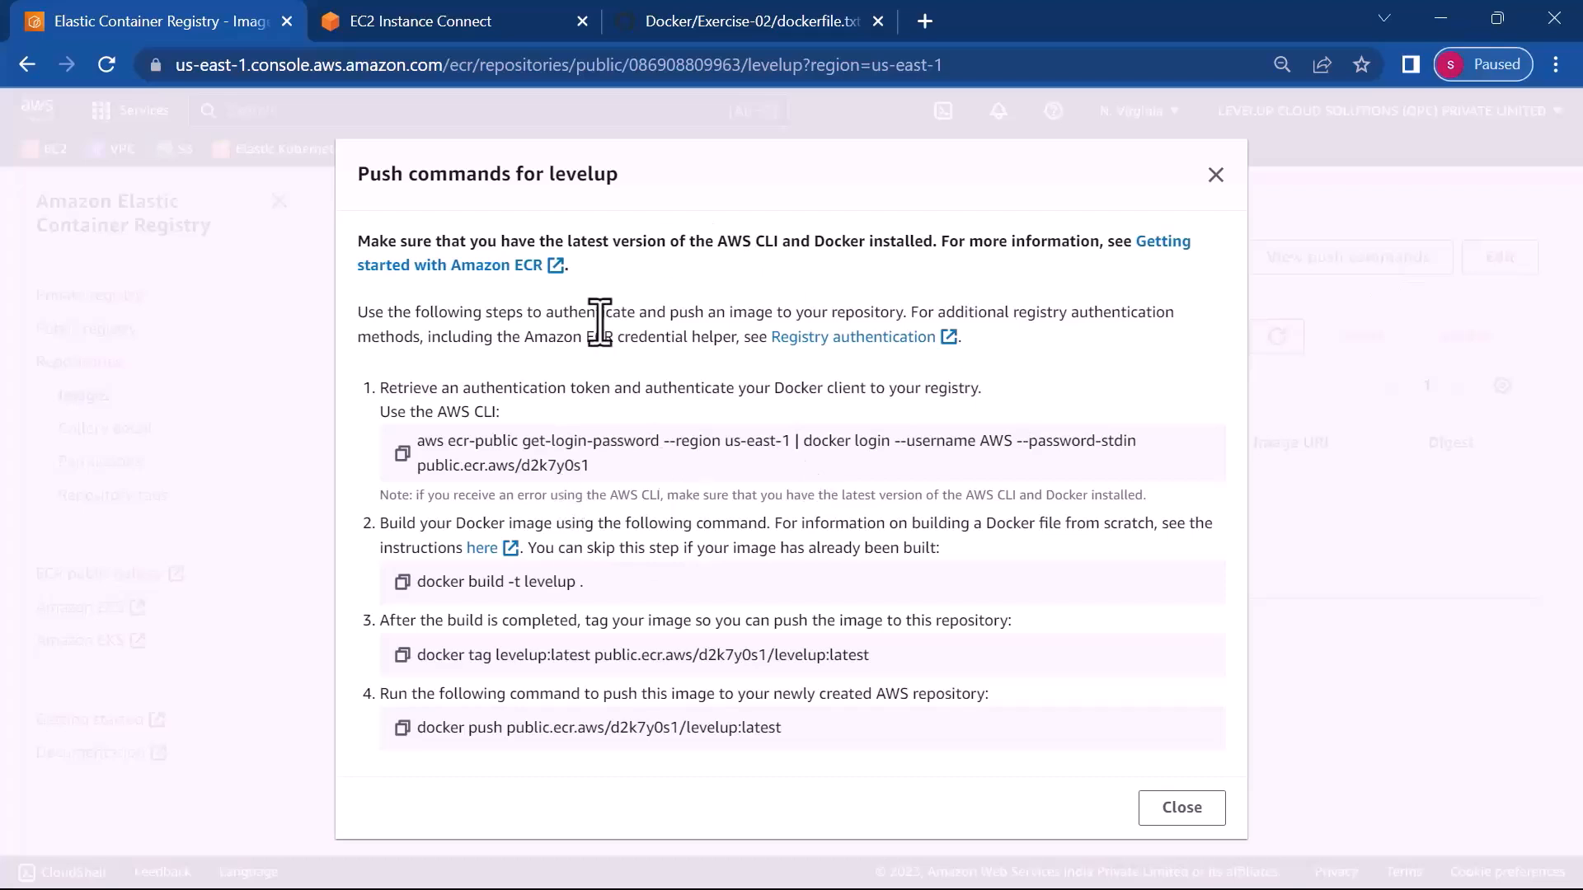
click(392, 20)
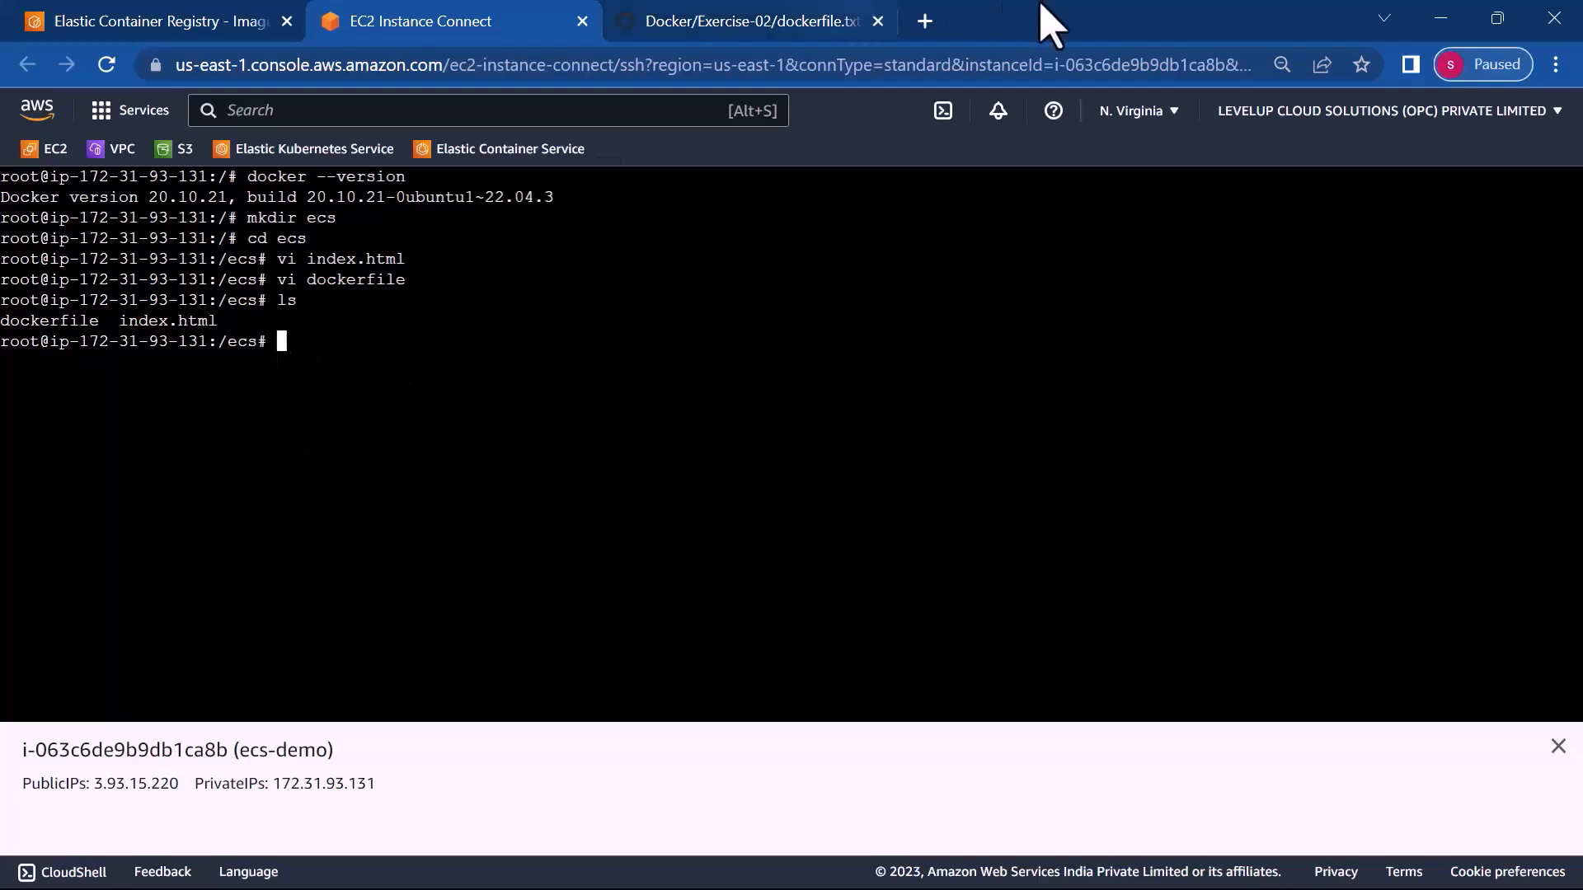
- Search the web for aws cli for ubuntu in a new browser tab, and open AWS's guide for installing or updating the AWS CLI
click(925, 20)
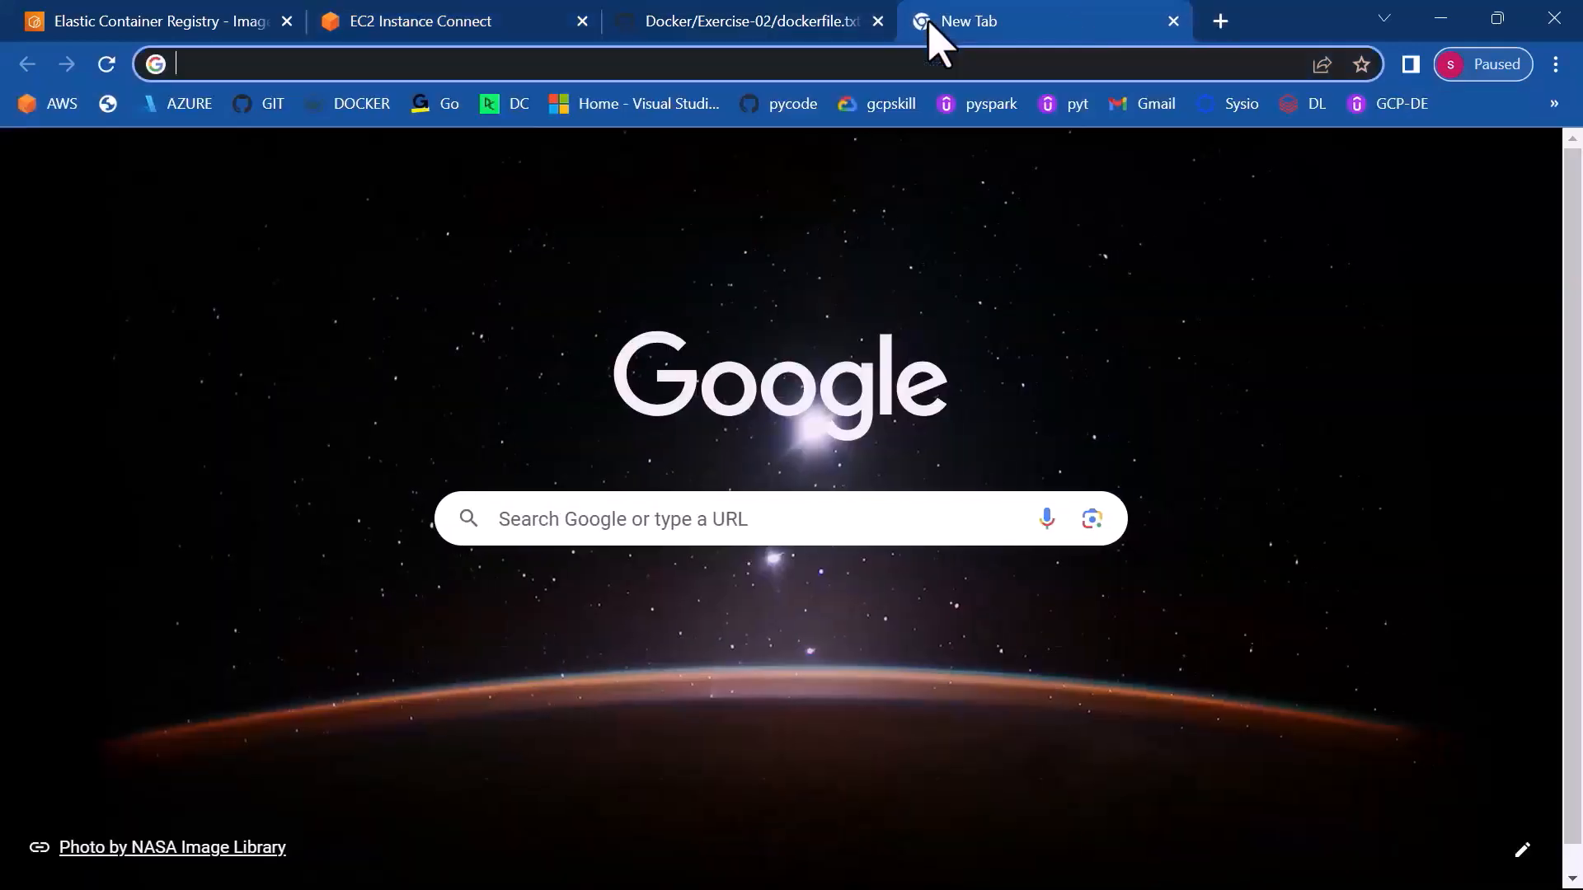
text(aws)
key(BackSpace)
key(BackSpace)
key(BackSpace)
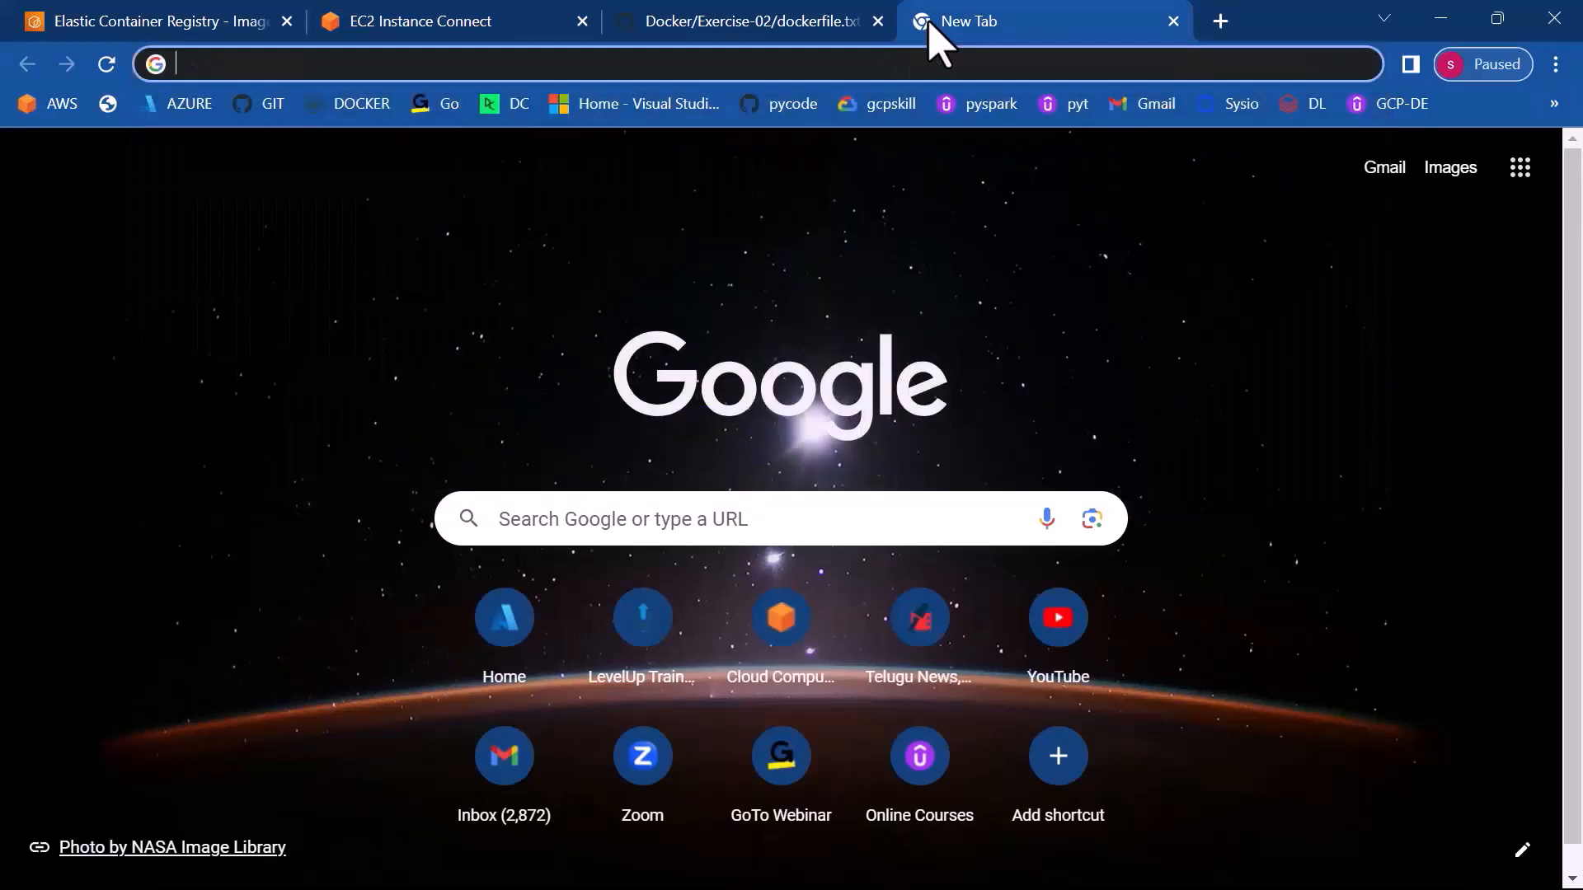
text(dow)
key(BackSpace)
key(BackSpace)
key(BackSpace)
key(BackSpace)
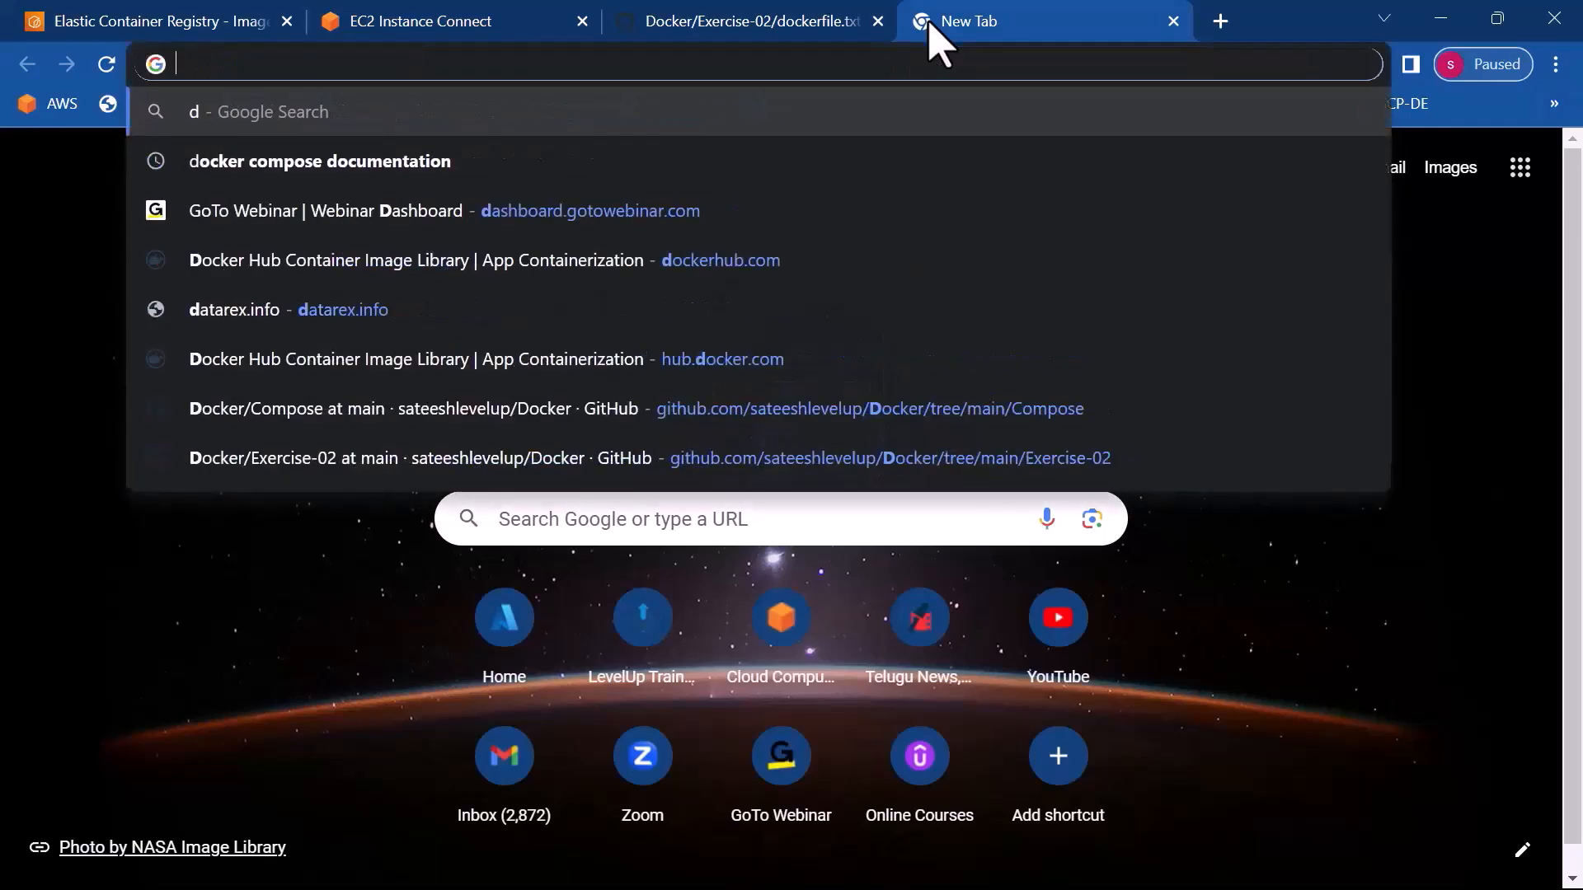
text(aws cli f)
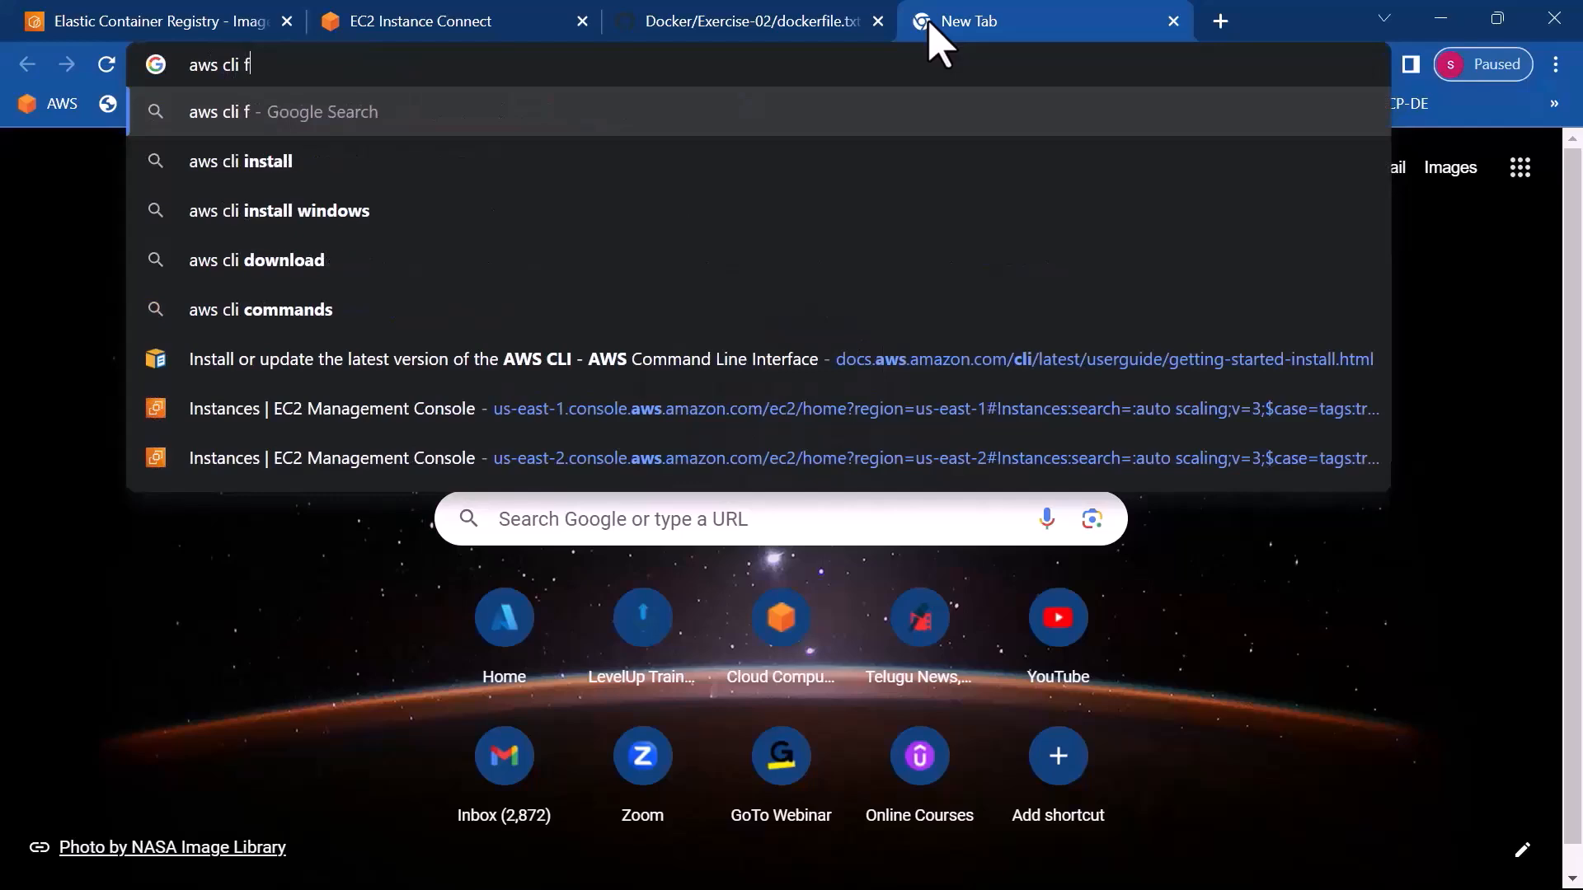
text(orubuntu)
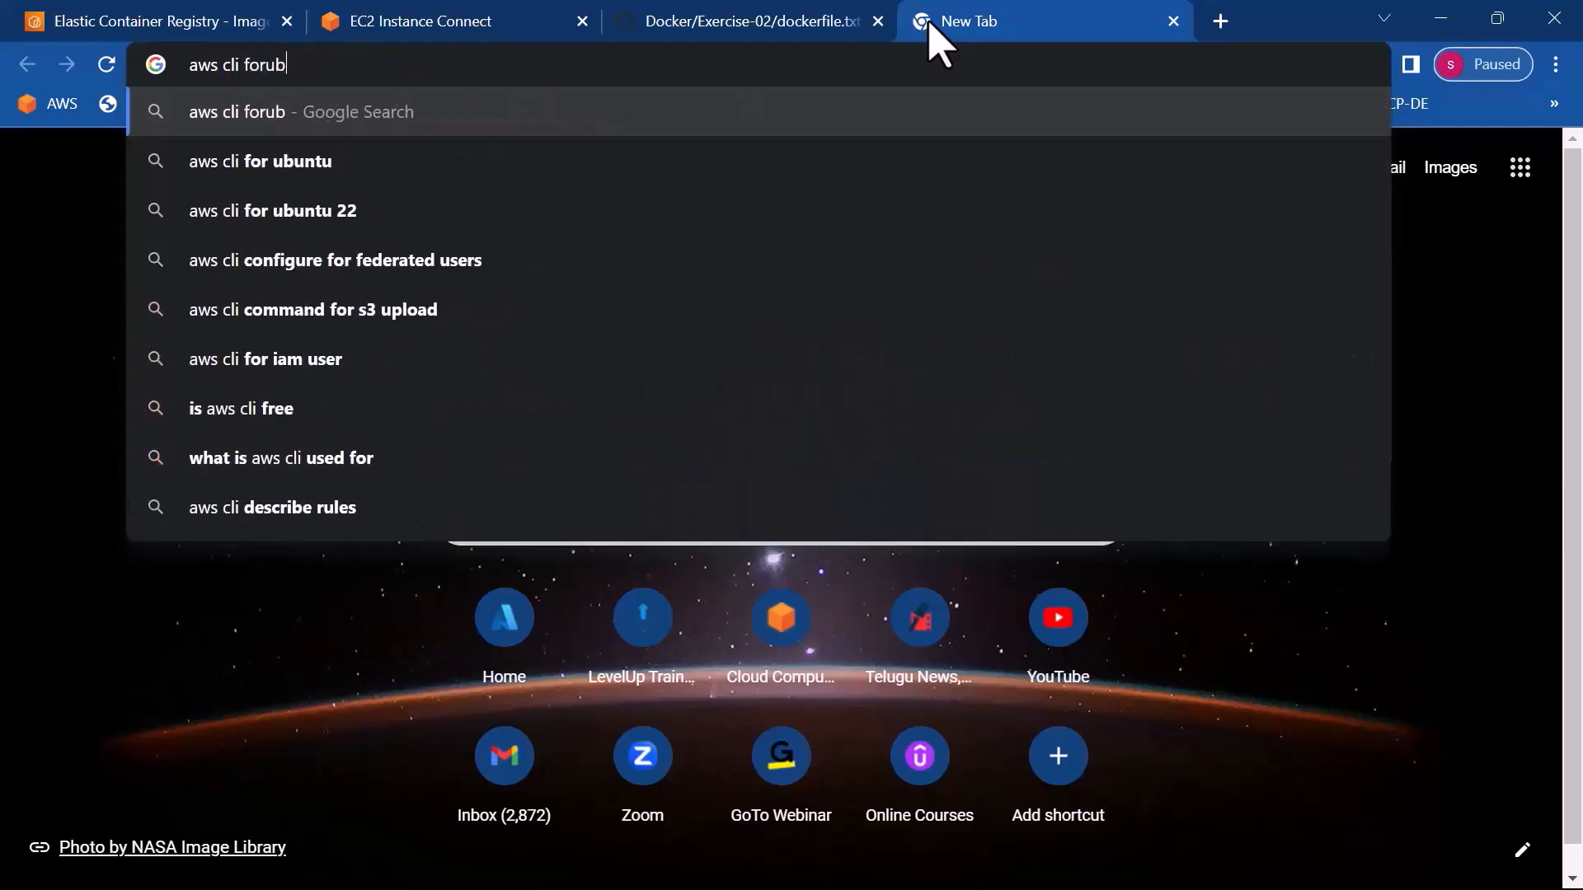
key(BackSpace)
key(BackSpace)
key(BackSpace)
key(BackSpace)
key(BackSpace)
key(BackSpace)
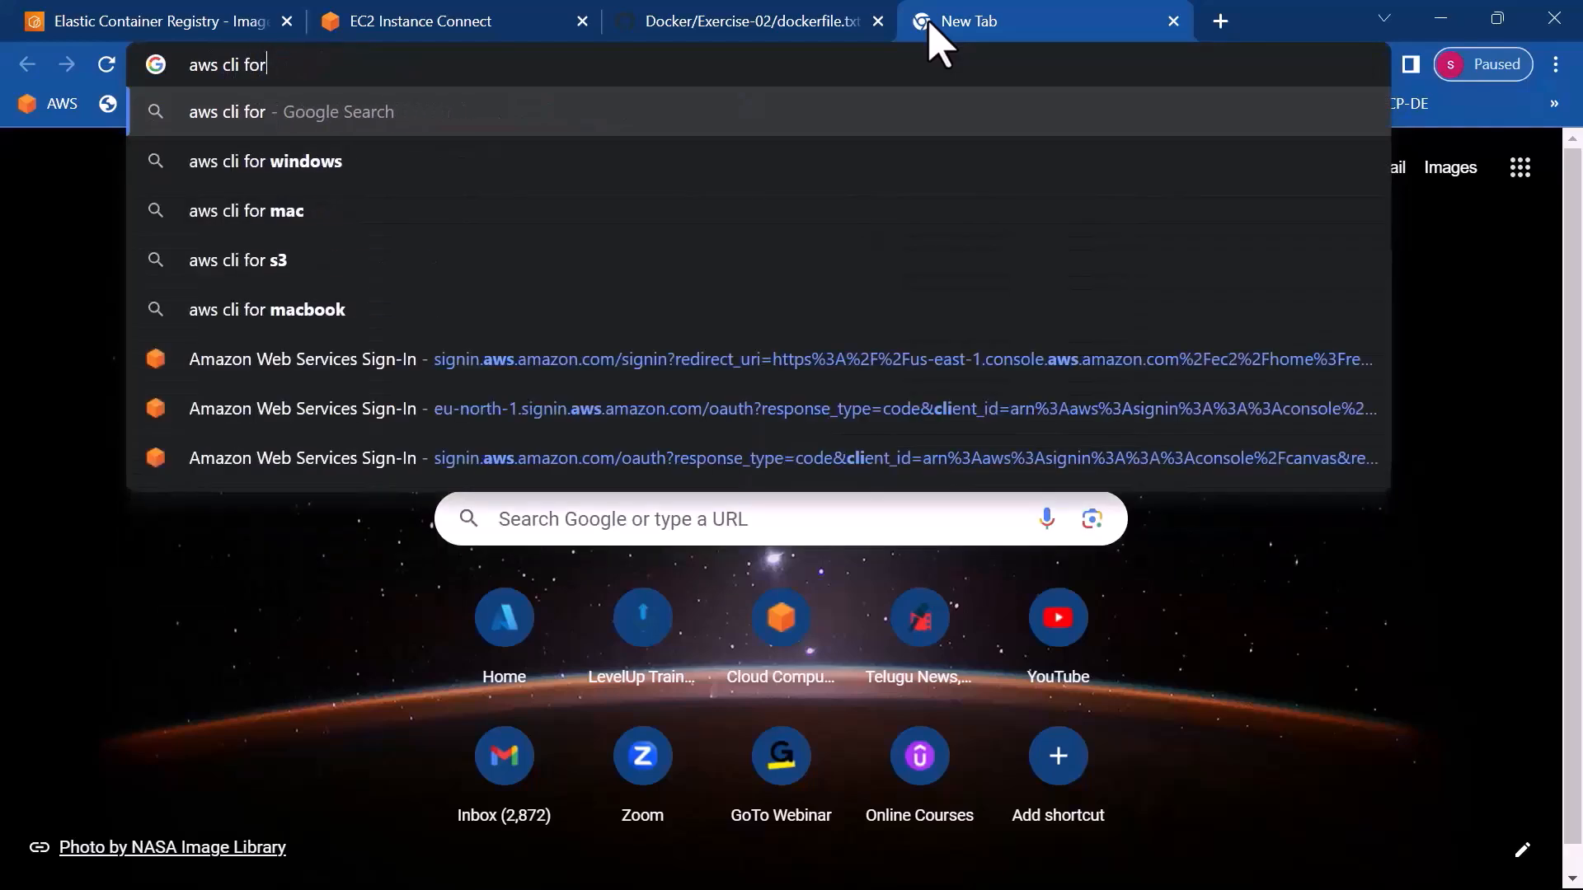
text(ubuntu)
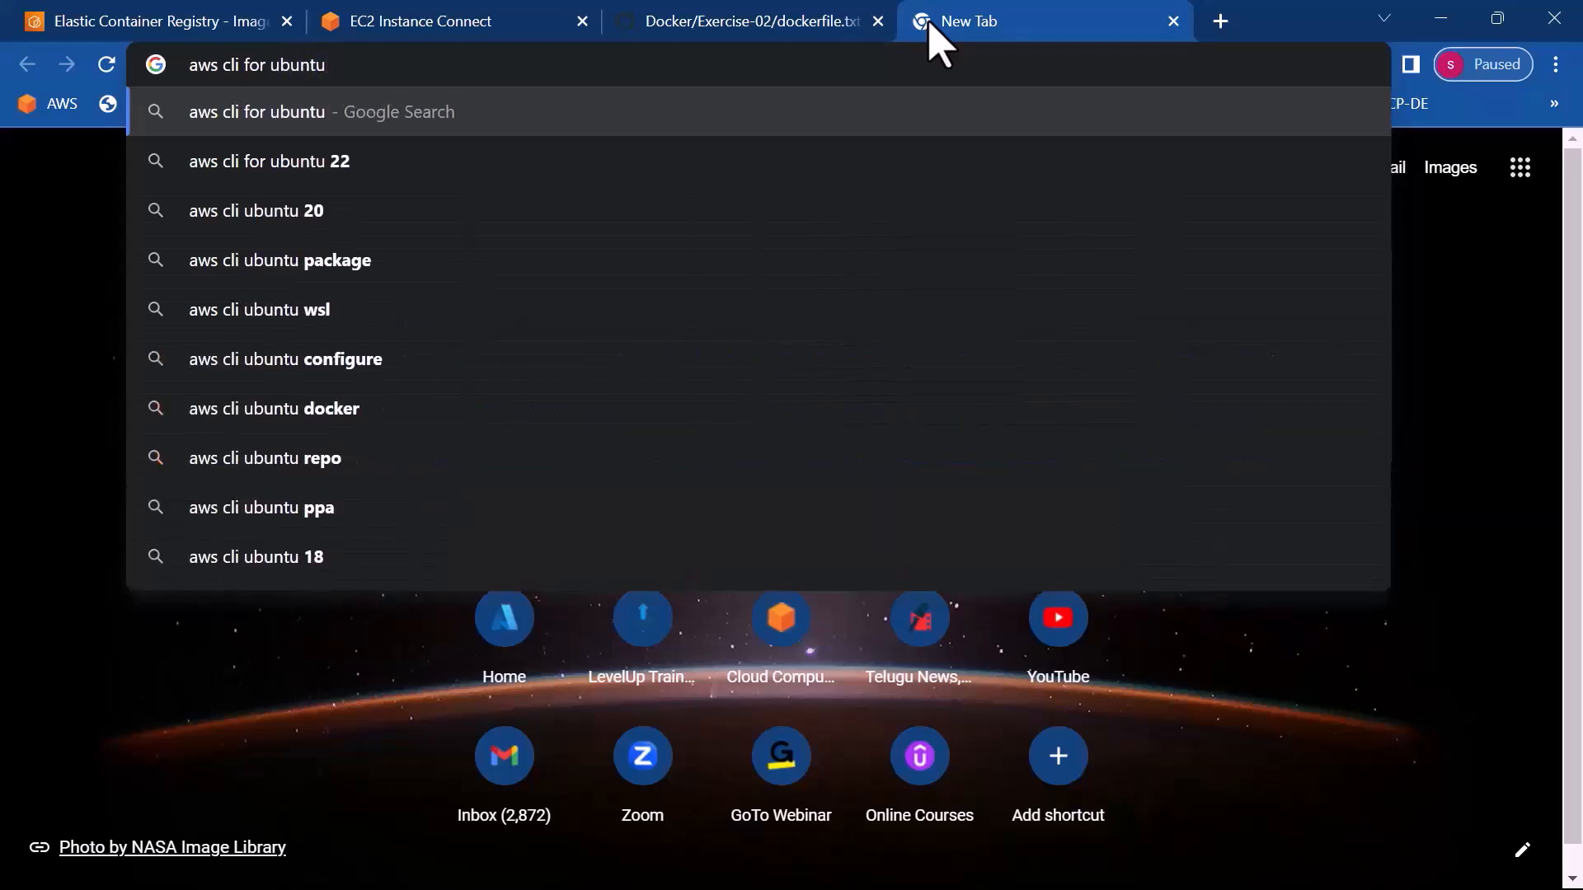
key(Return)
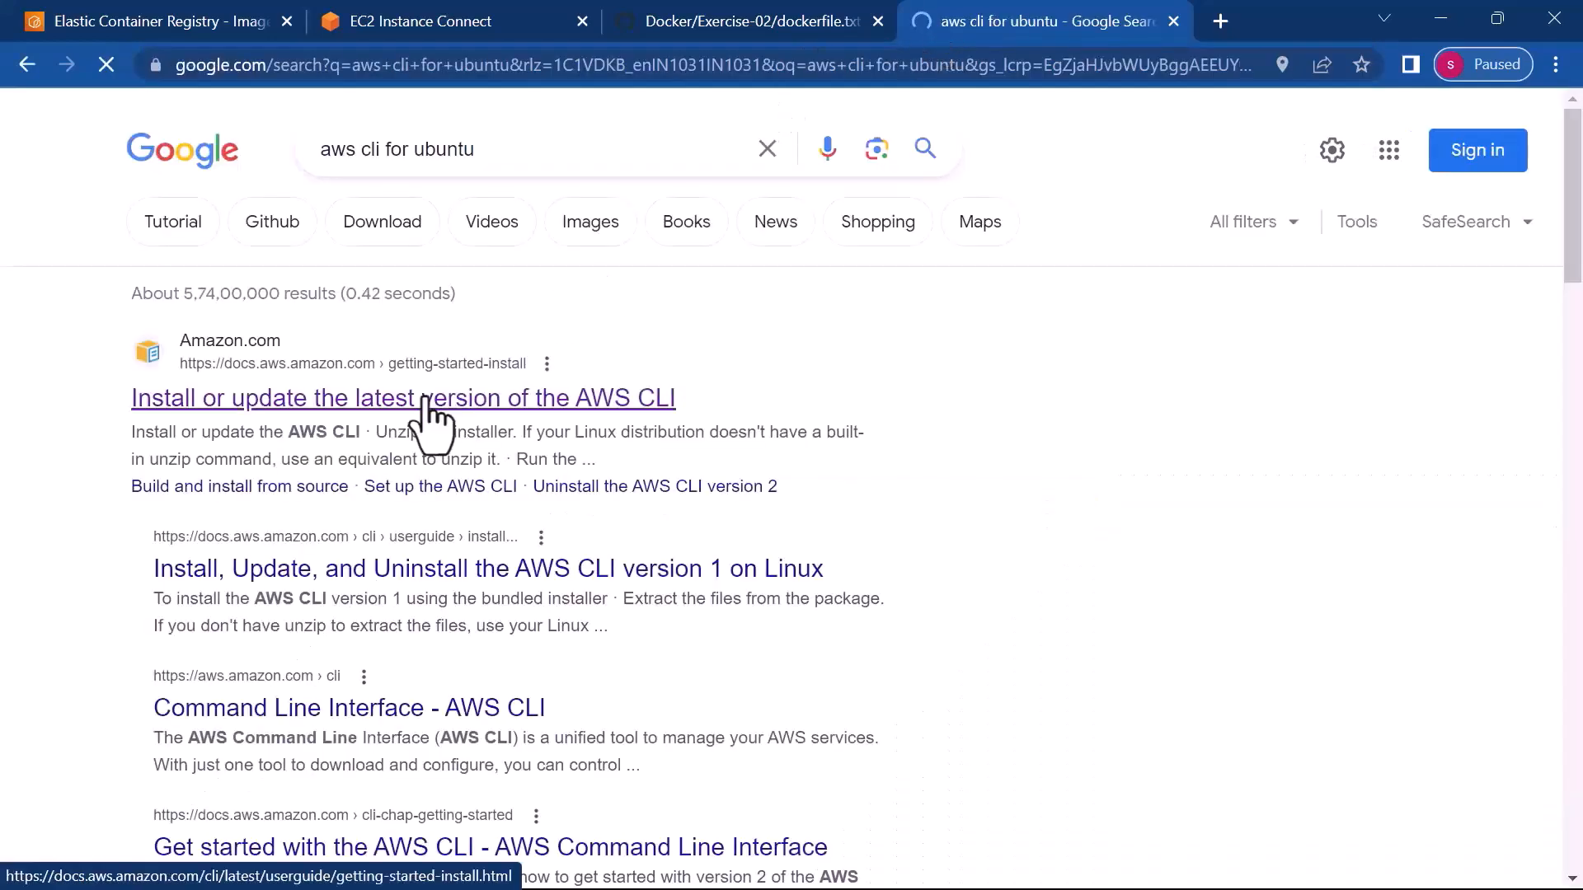
click(426, 403)
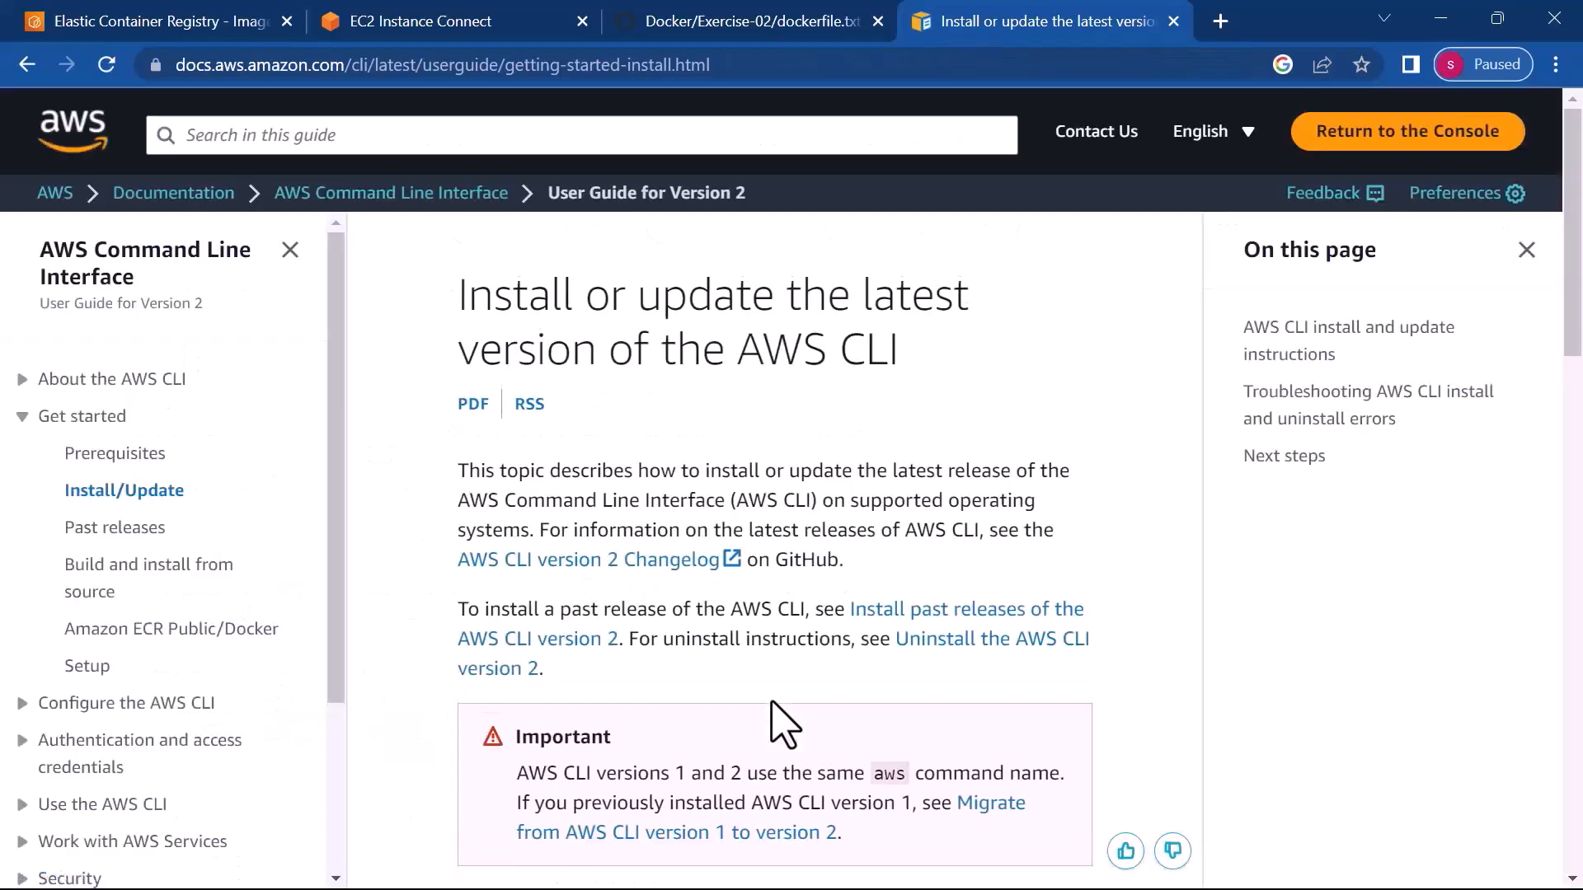
- Expand the Linux install instructions and copy the Linux x86 (64-bit) commands for installing the AWS CLI
scroll(783, 725, down, 7)
scroll(783, 725, down, 3)
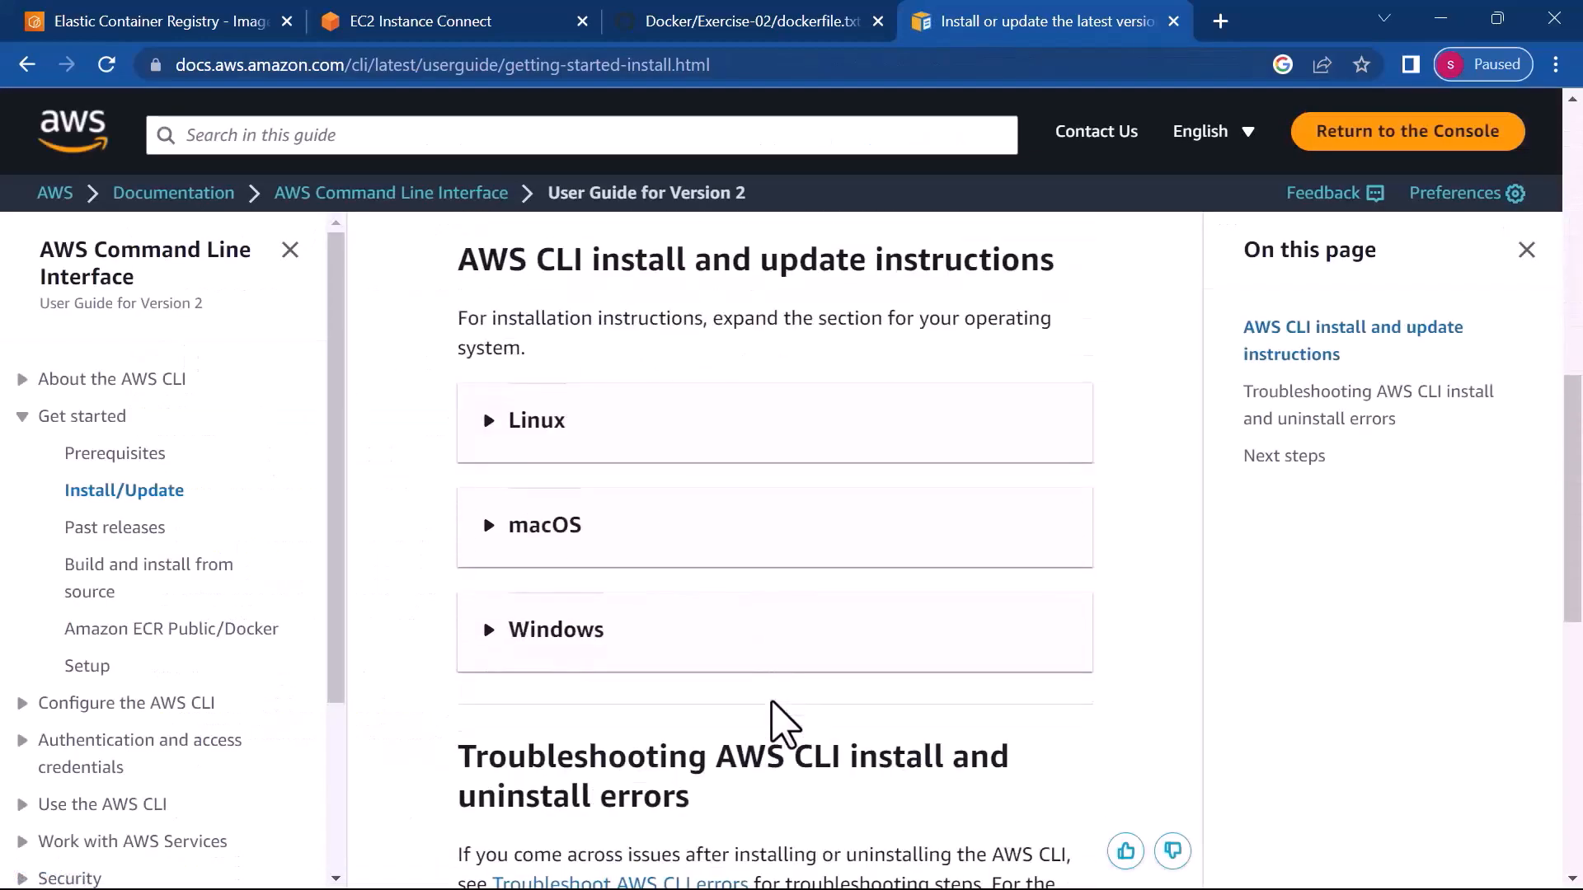
click(489, 422)
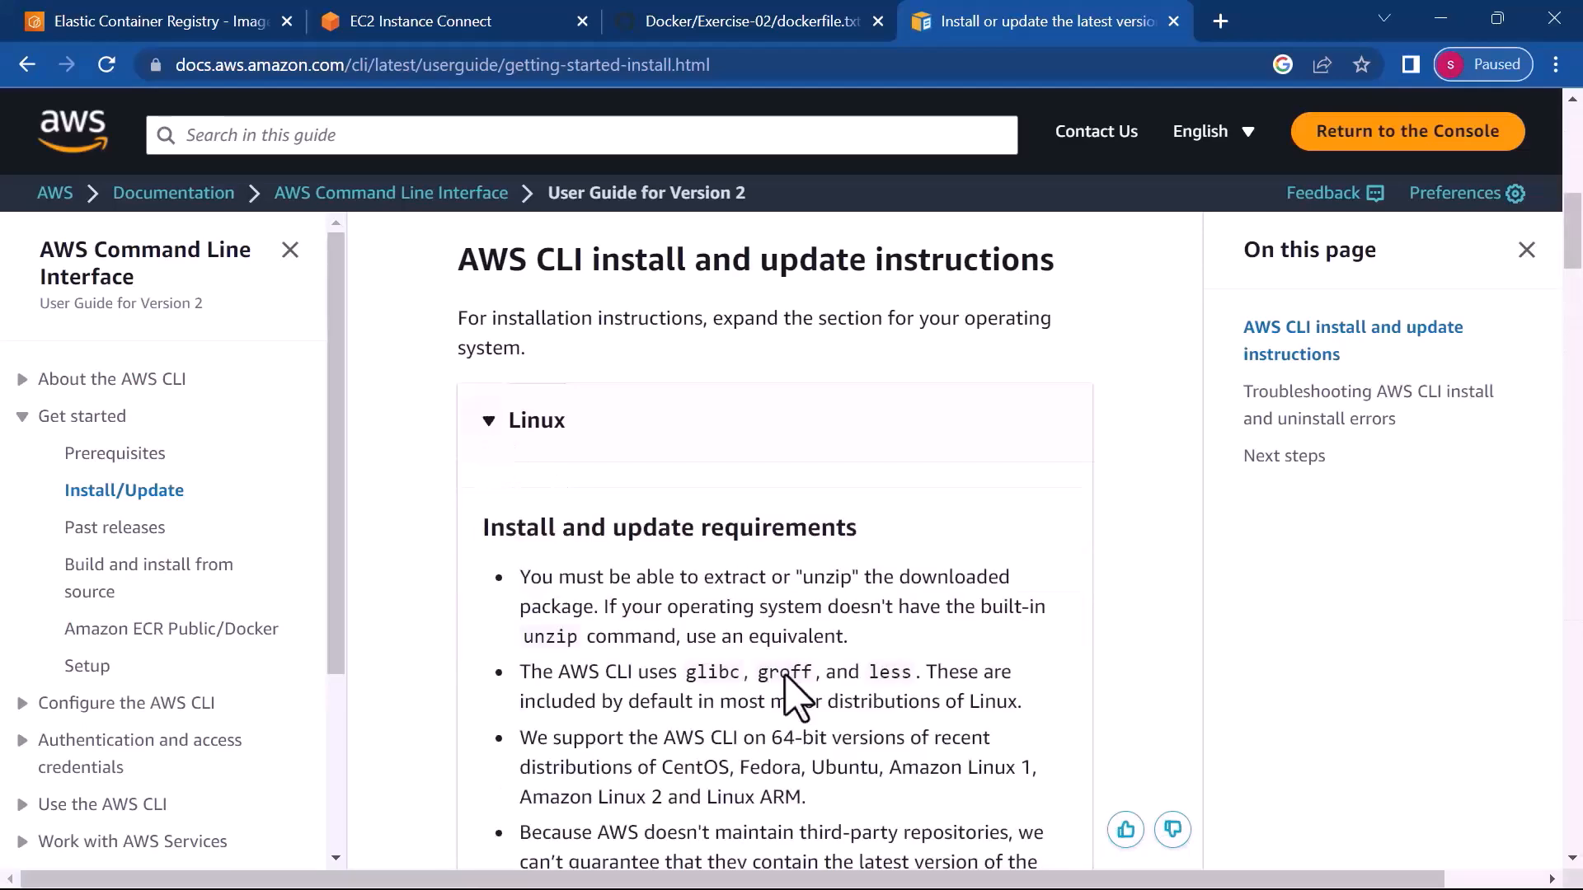
scroll(785, 706, down, 8)
scroll(788, 701, down, 2)
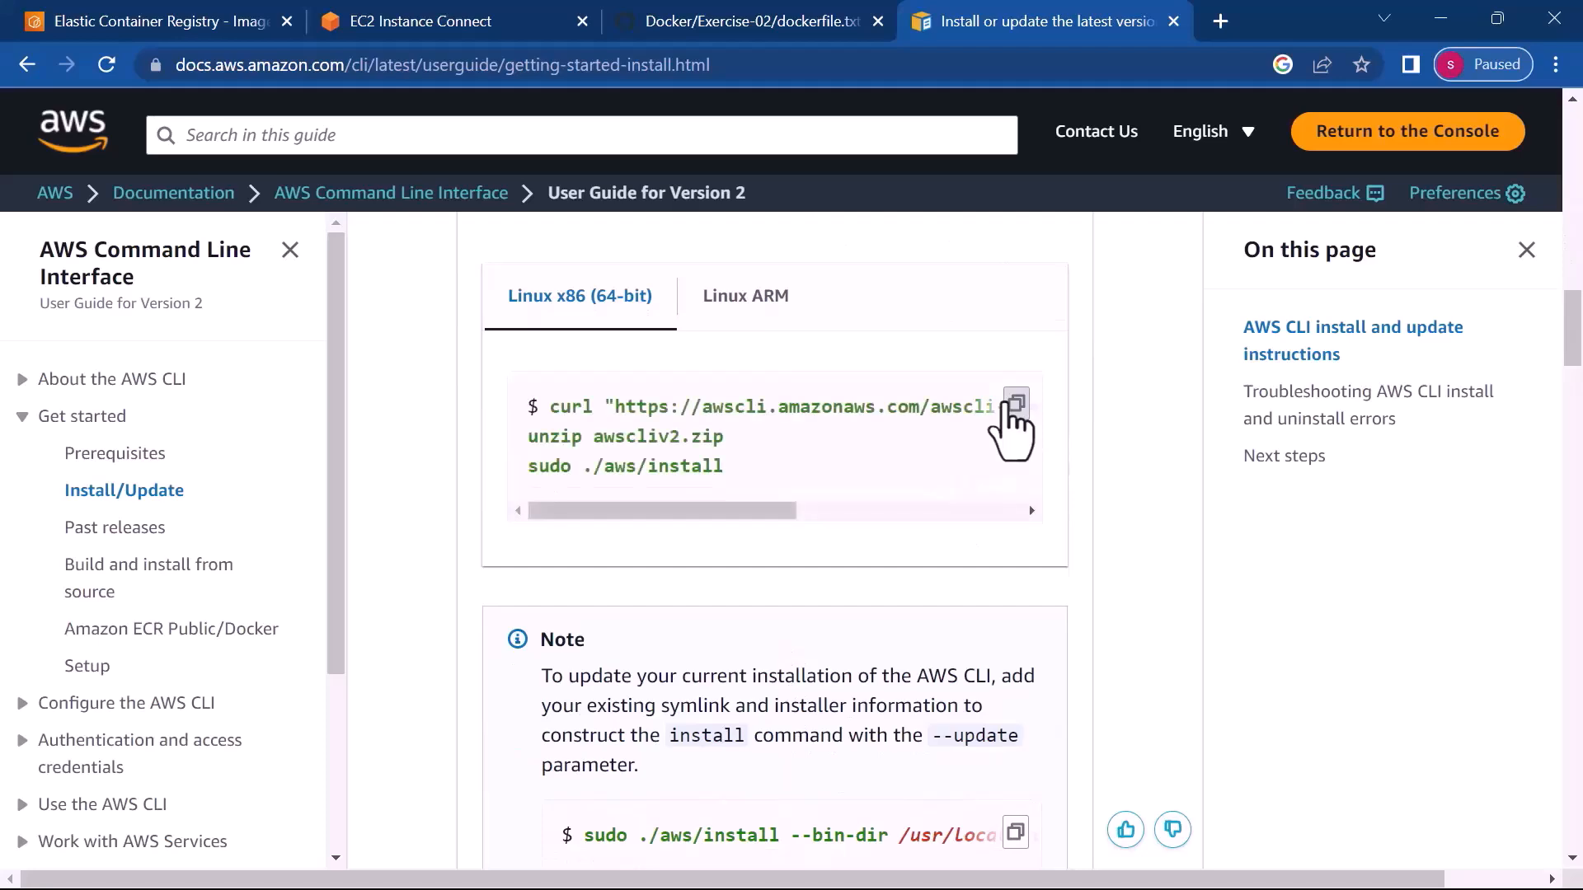
- In the instance terminal, paste the copied commands and run only the curl download of awscliv2.zip
click(422, 25)
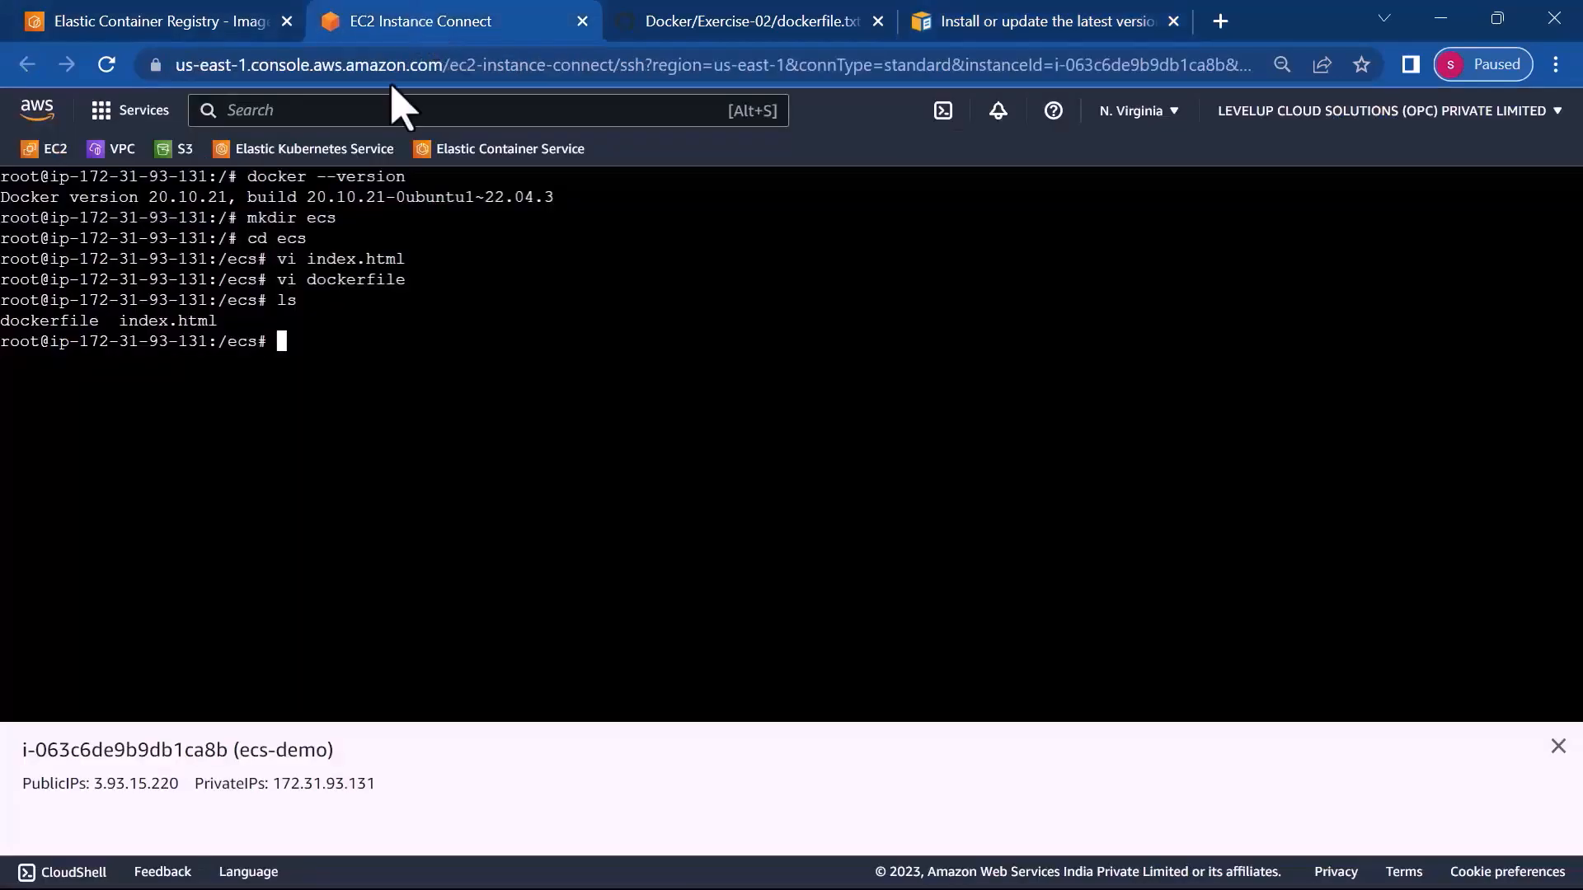
right_click(307, 358)
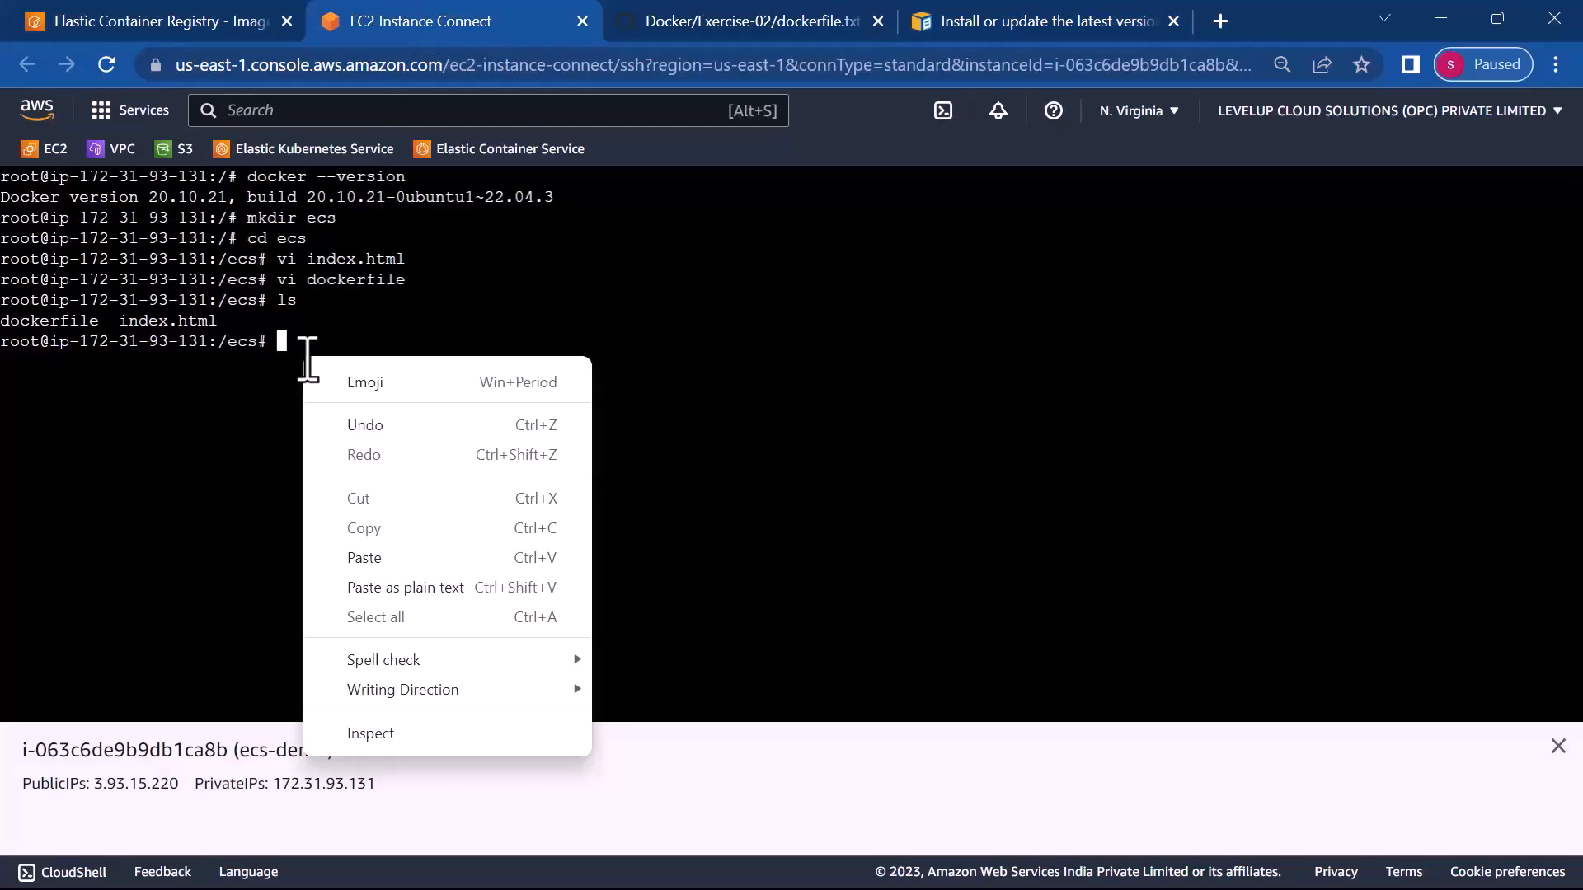
click(368, 558)
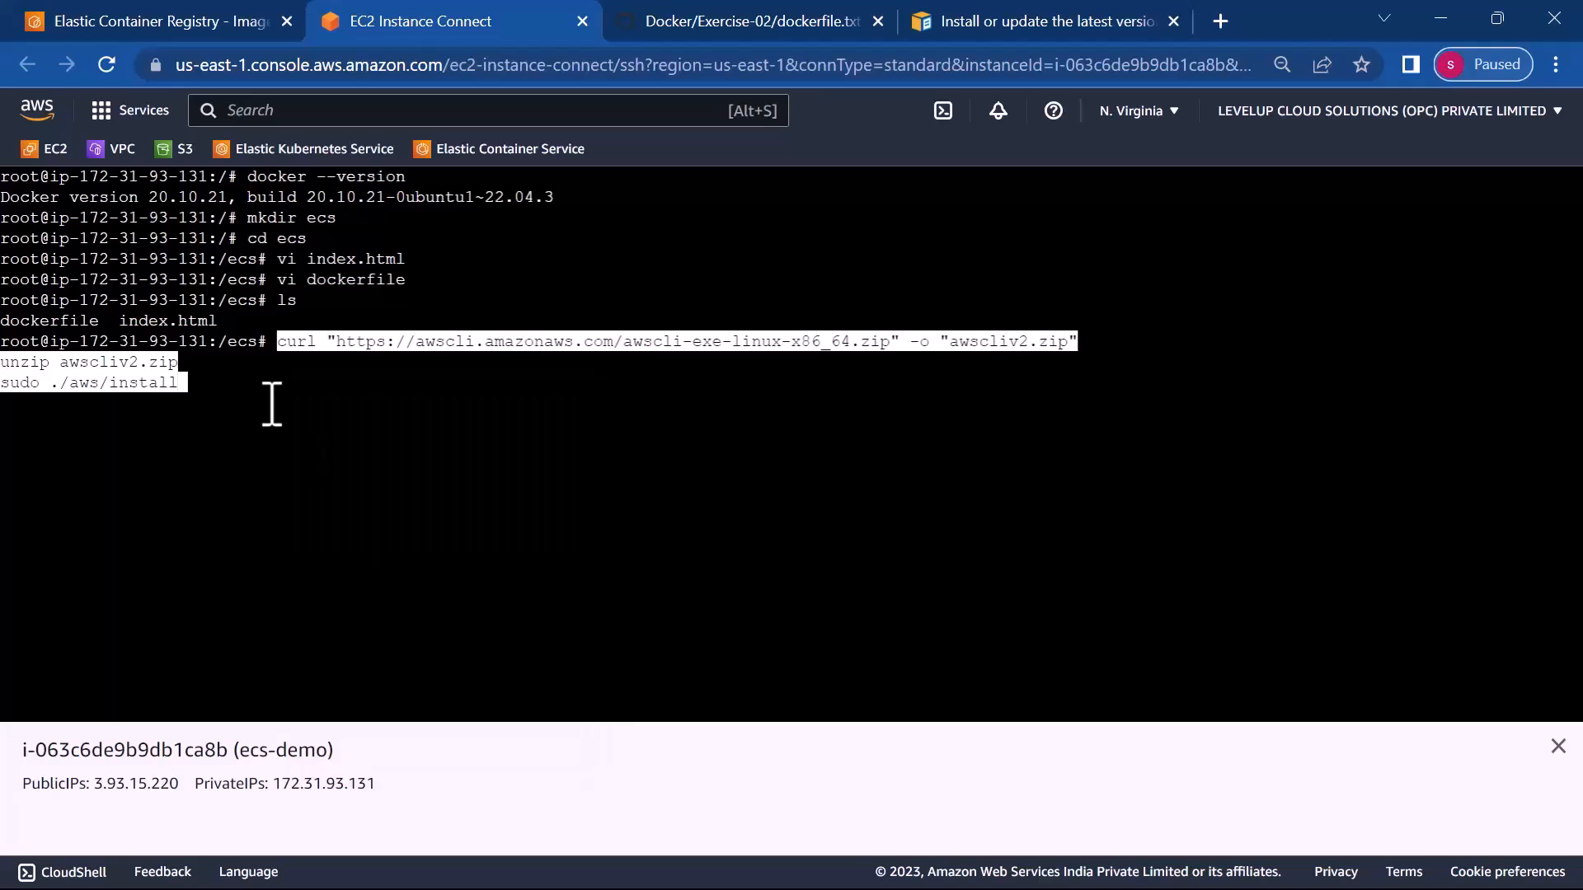
key(Left)
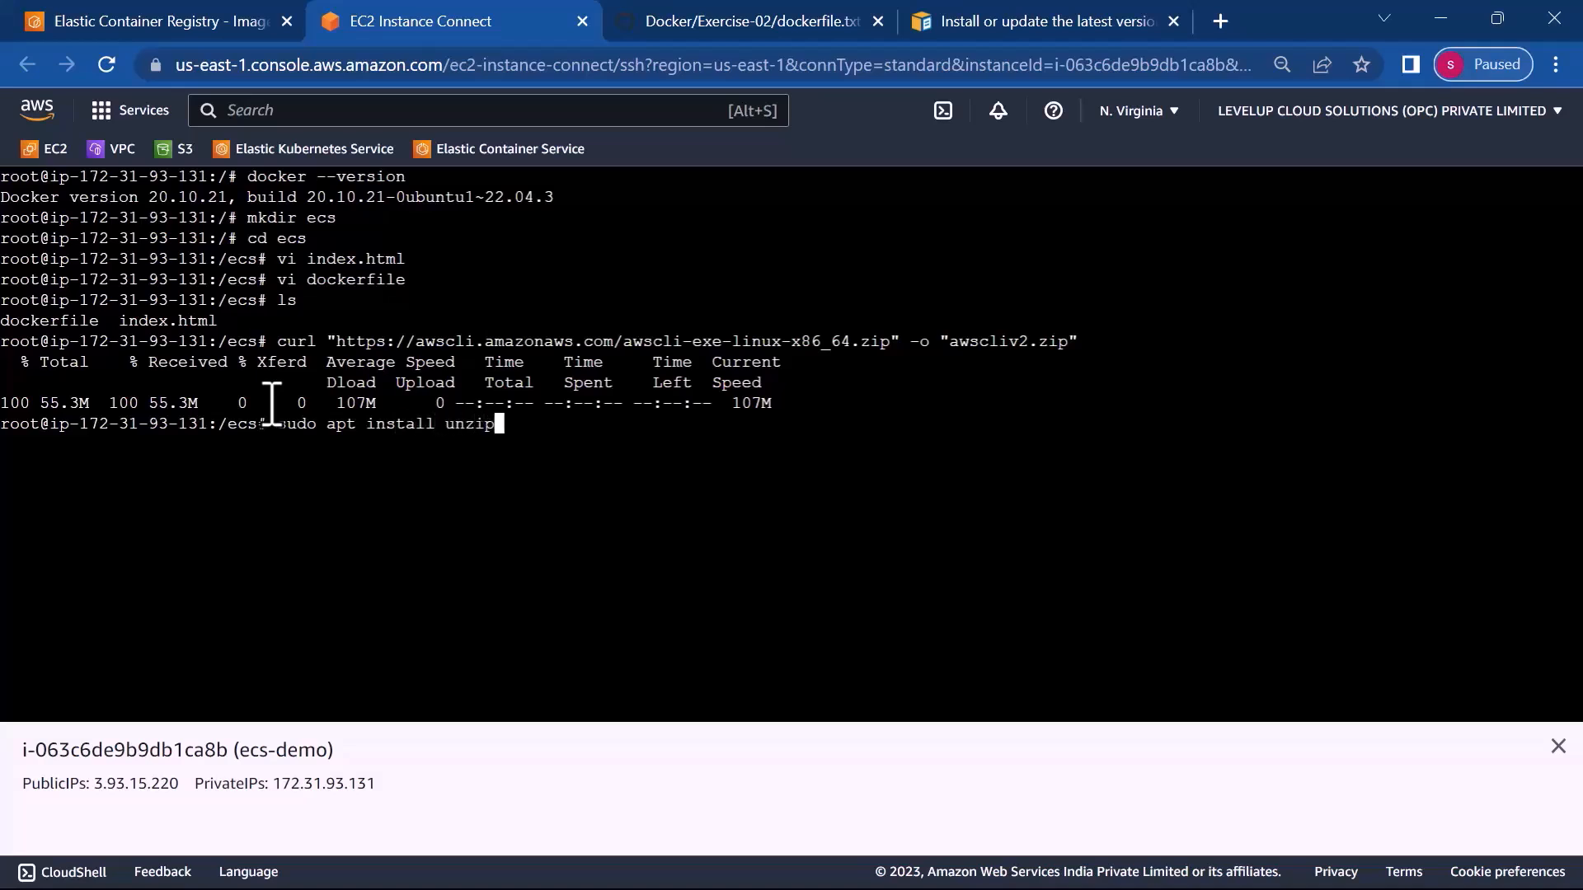
- Install the unzip package with sudo apt install unzip, and clear the terminal
key(Return)
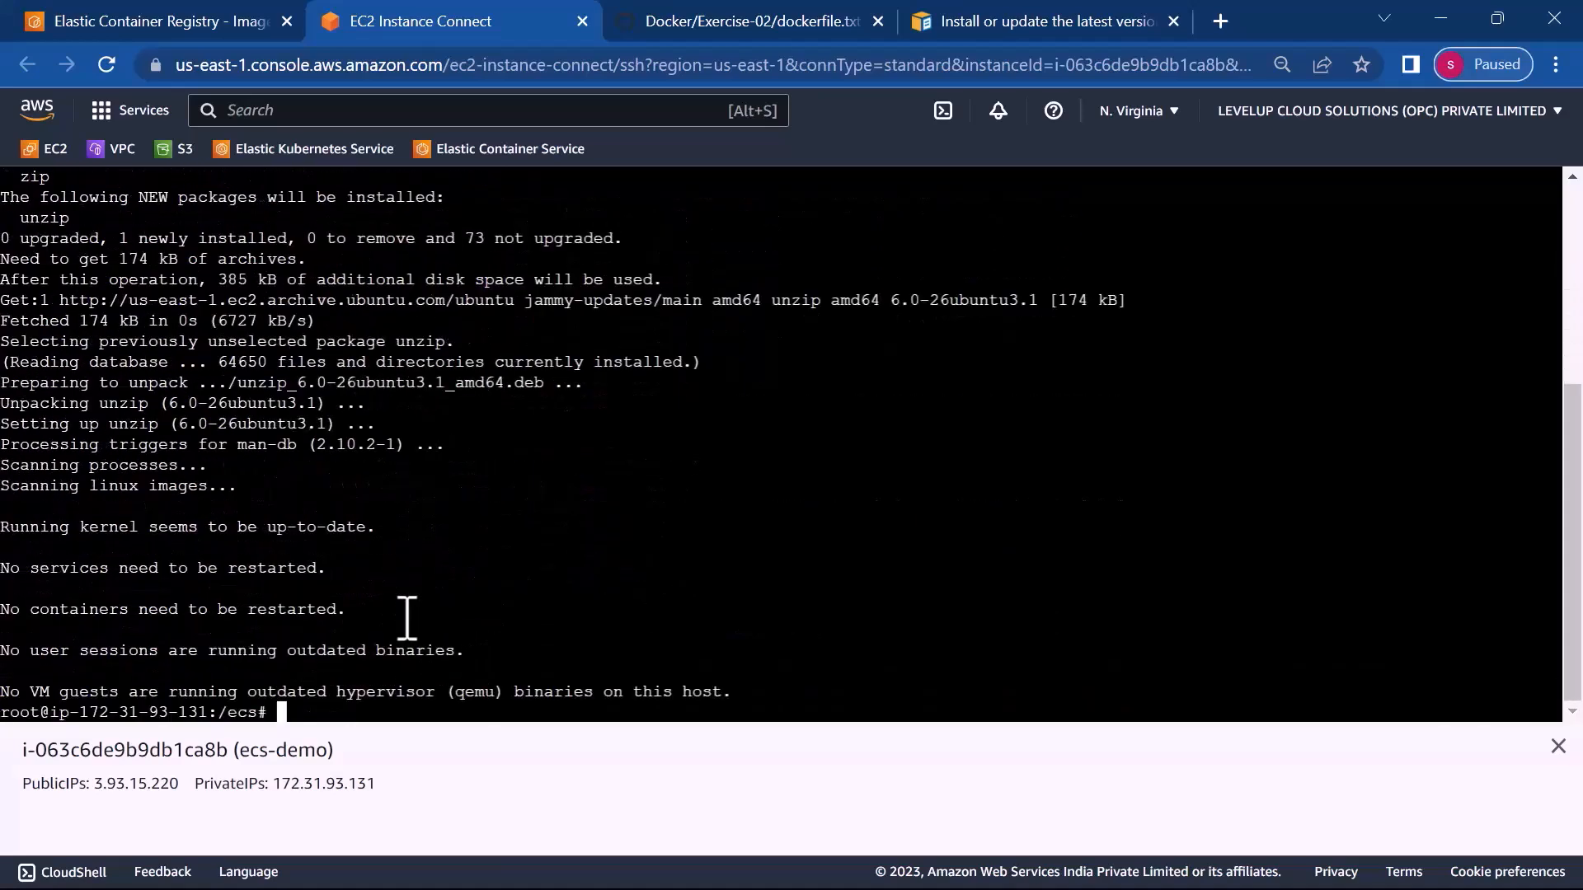
text(clear)
key(Return)
- Run the copied curl, unzip awscliv2.zip and sudo ./aws/install commands to install the AWS CLI, and check it with aws --version
right_click(300, 194)
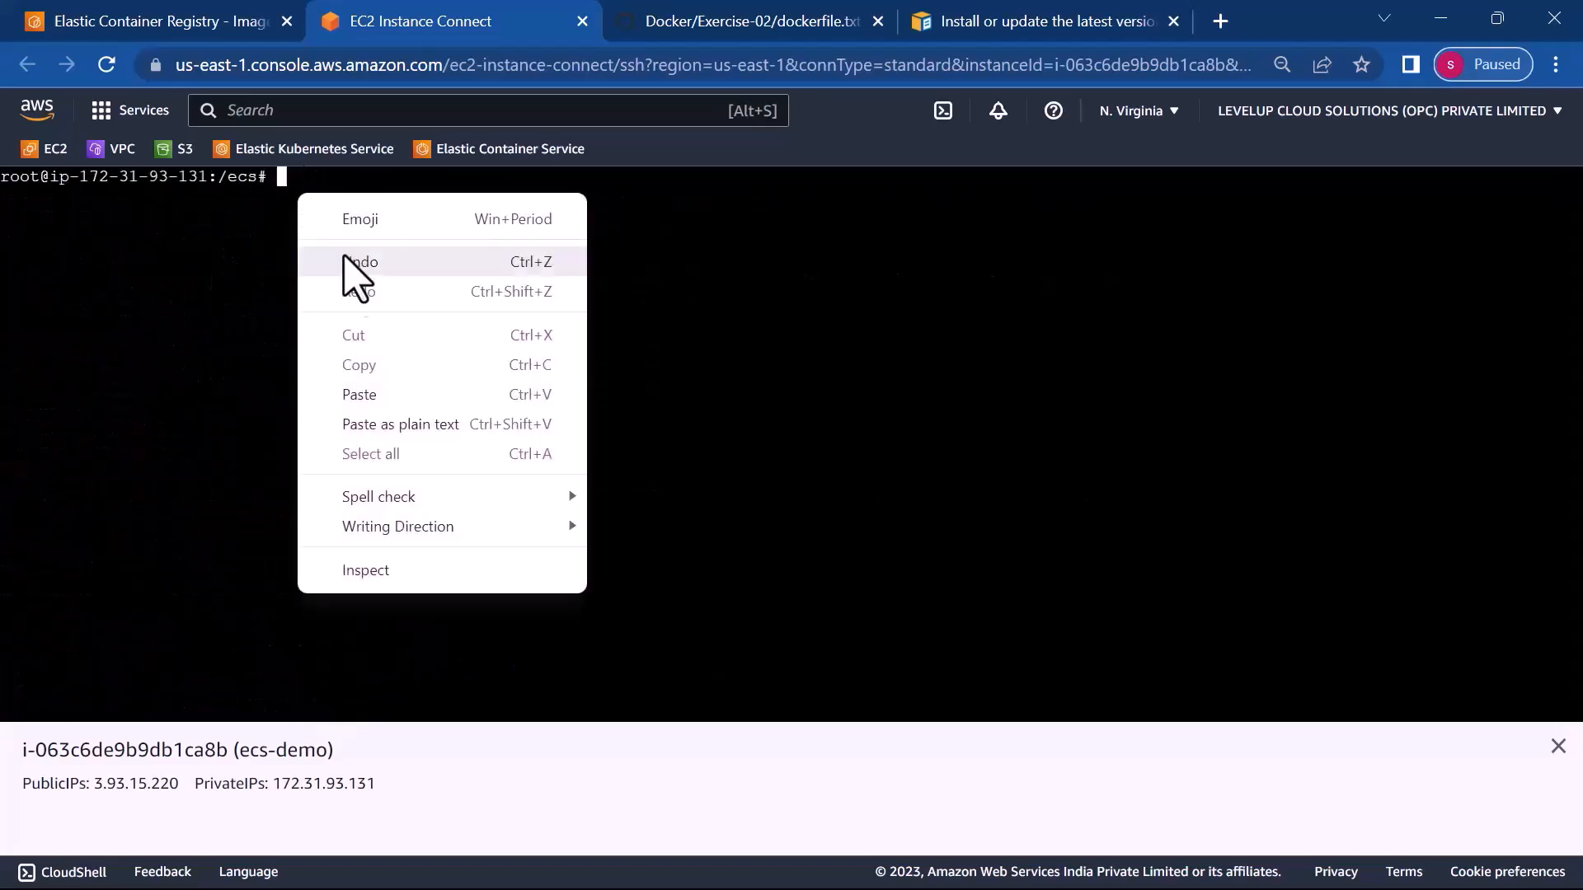
click(357, 395)
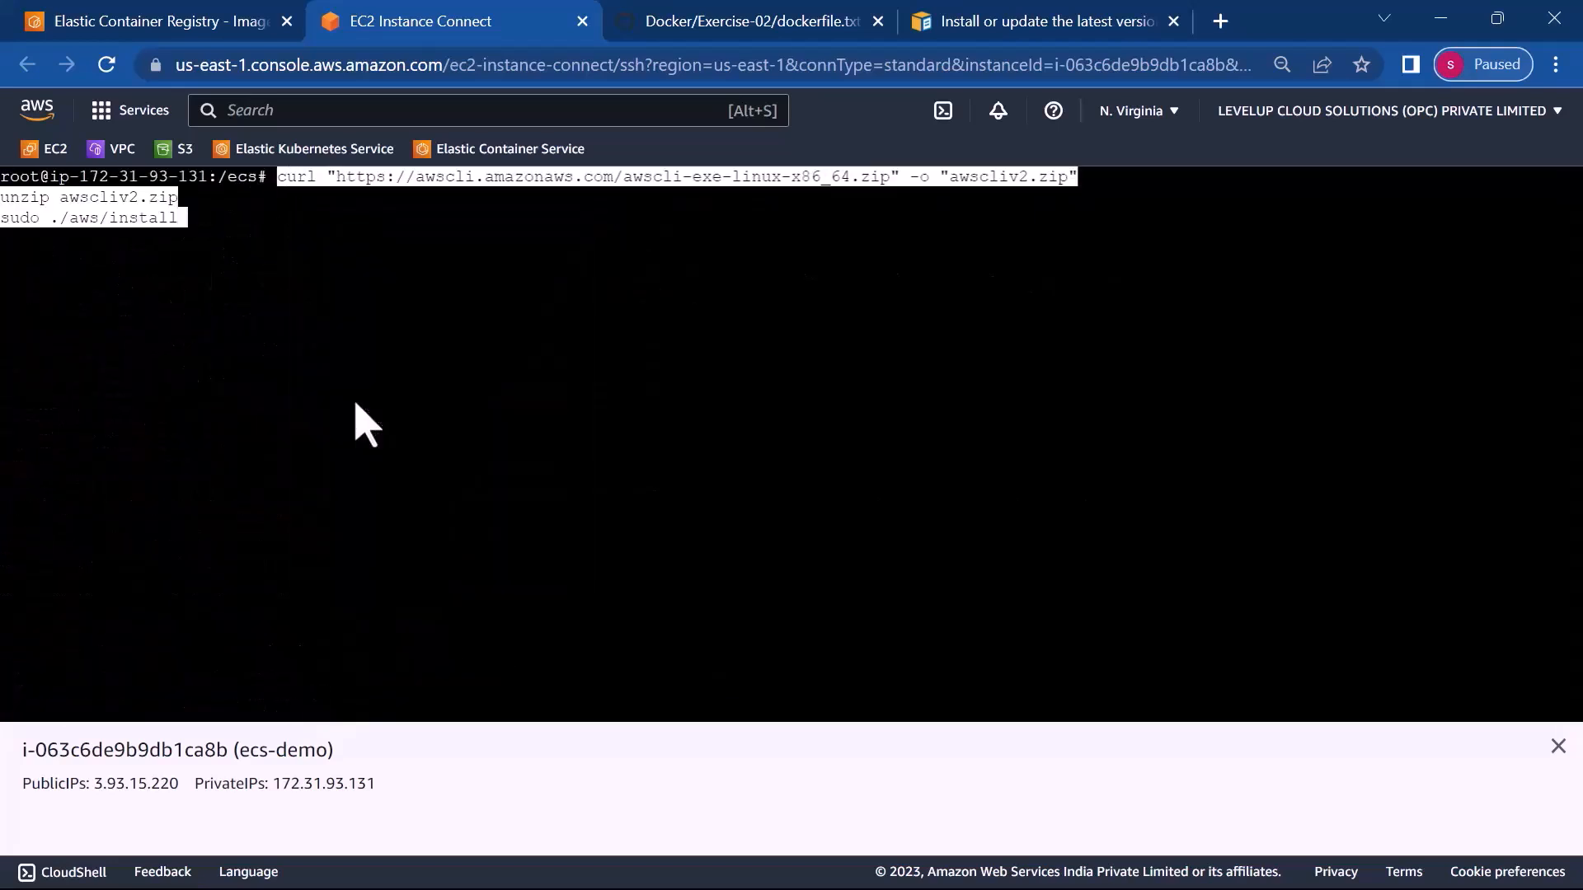
key(Left)
key(Left)
key(Left)
key(Left)
key(Left)
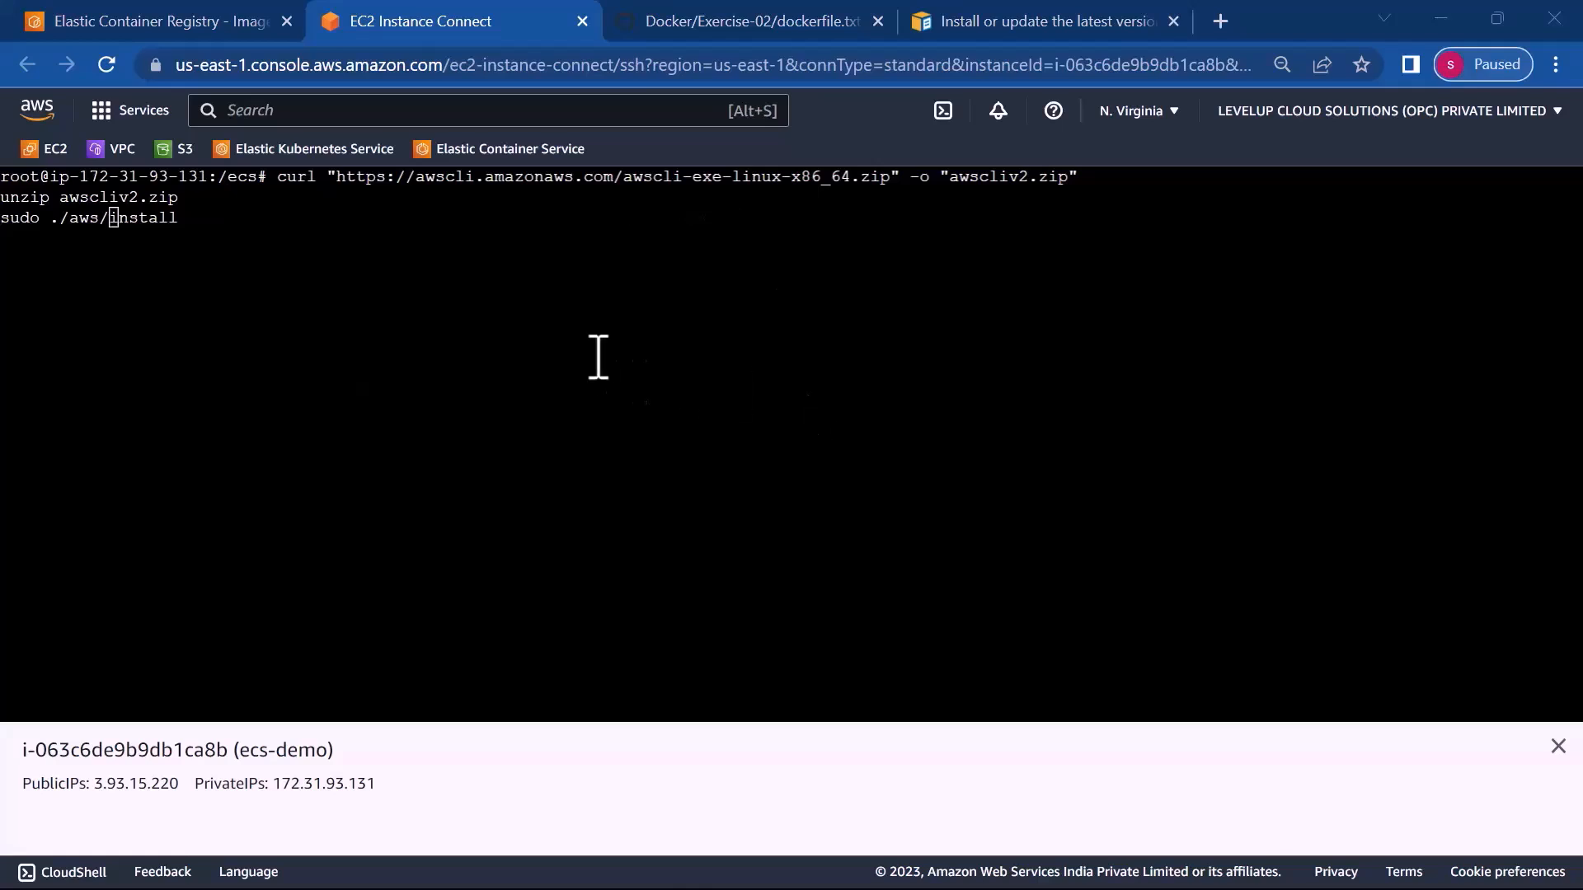
key(Return)
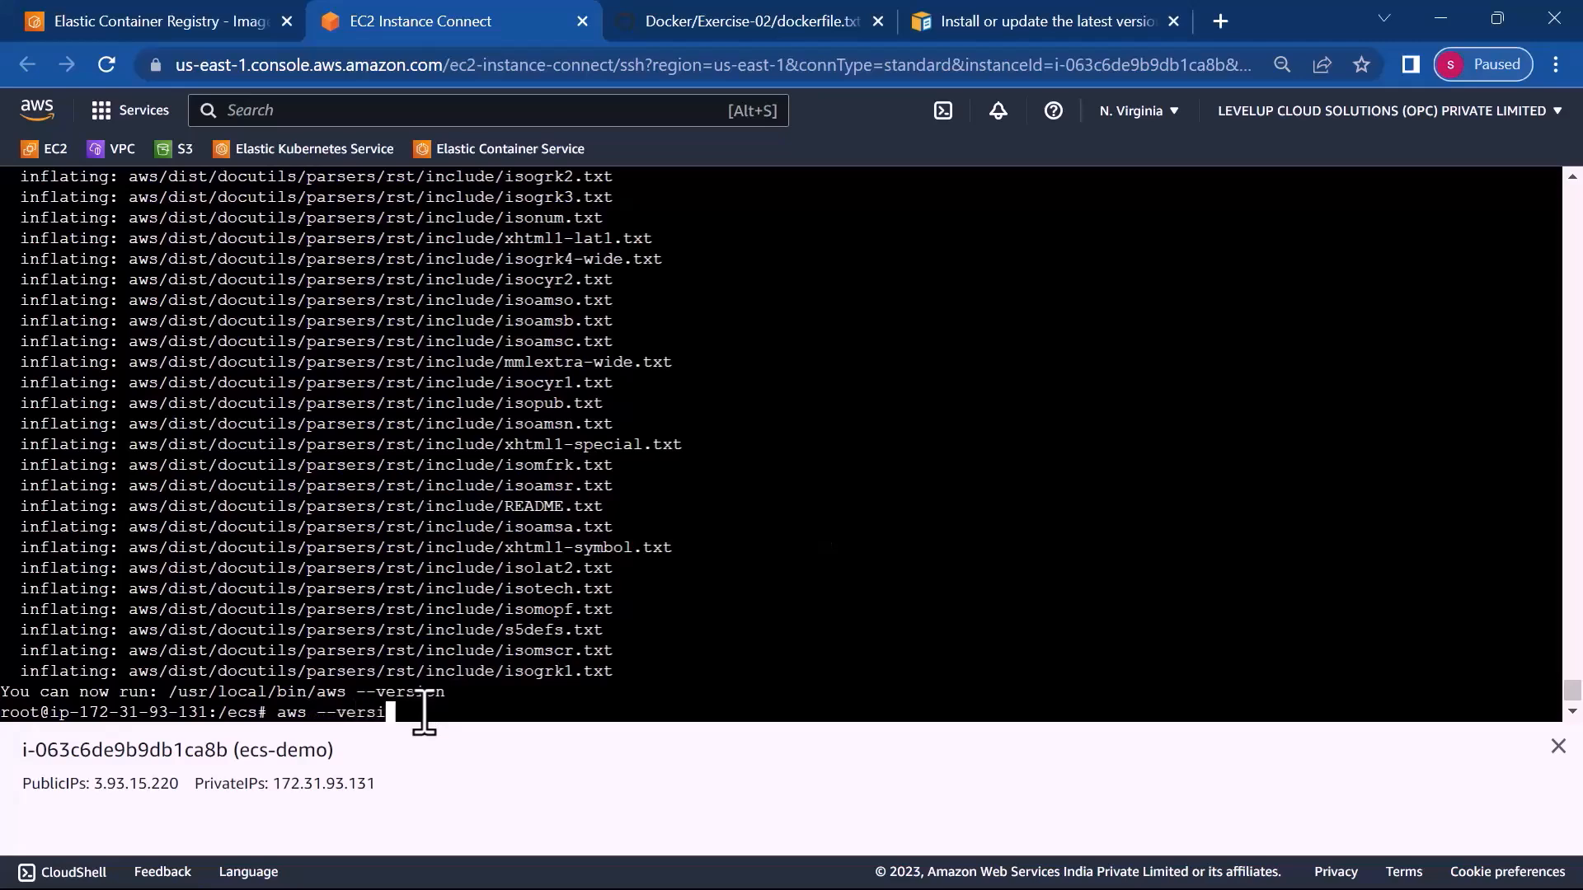
key(Return)
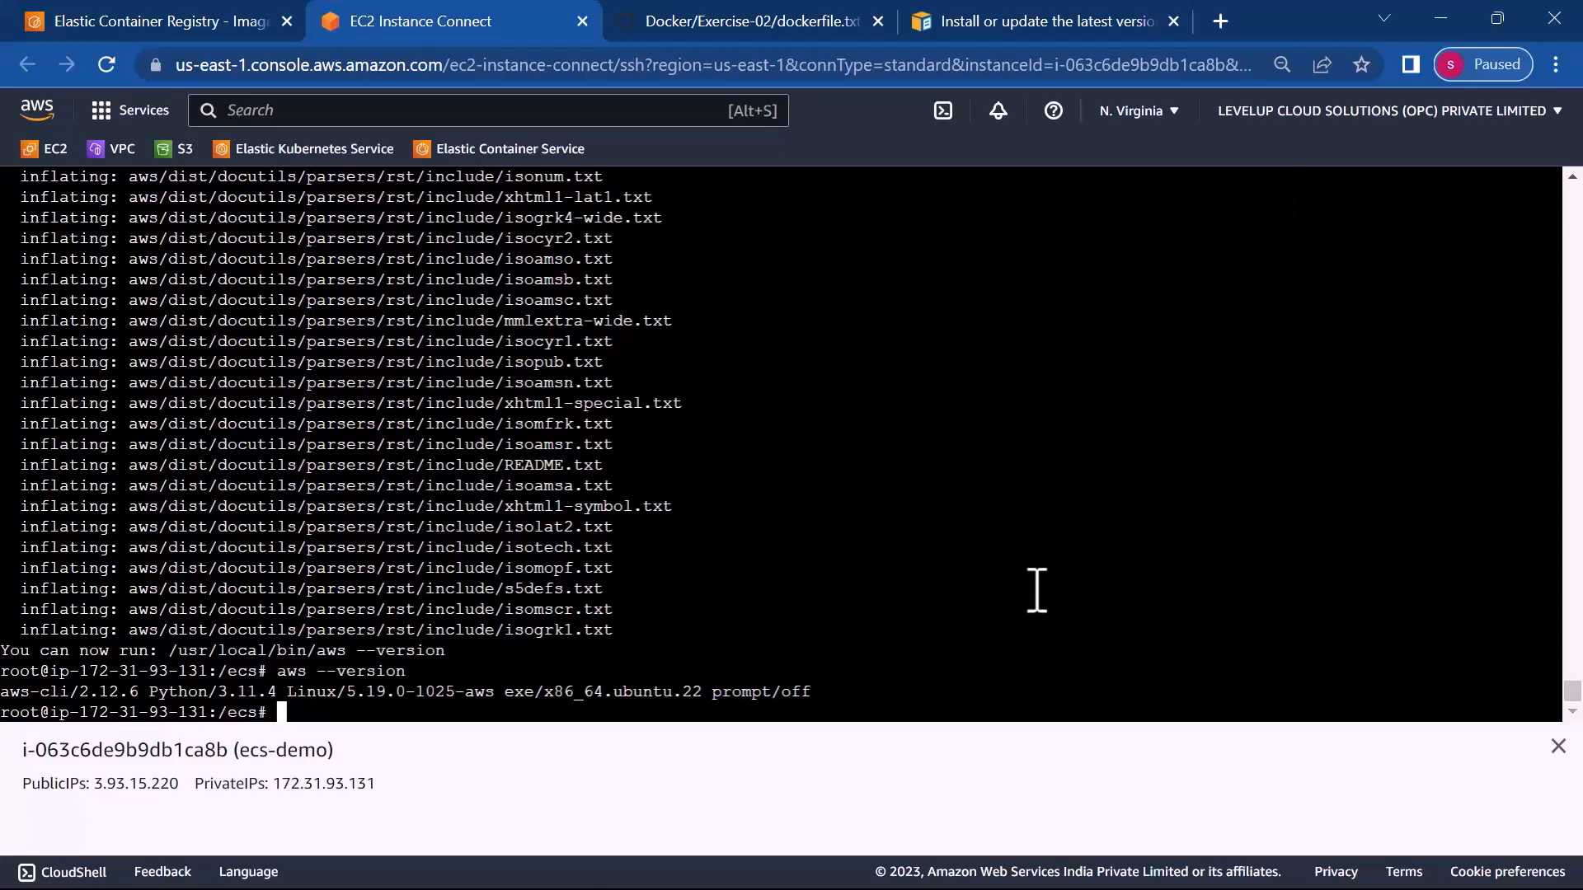
- Revisit the levelup push commands, then open the AWS console in a new browser tab and find the IAM service by searching for iam
click(149, 18)
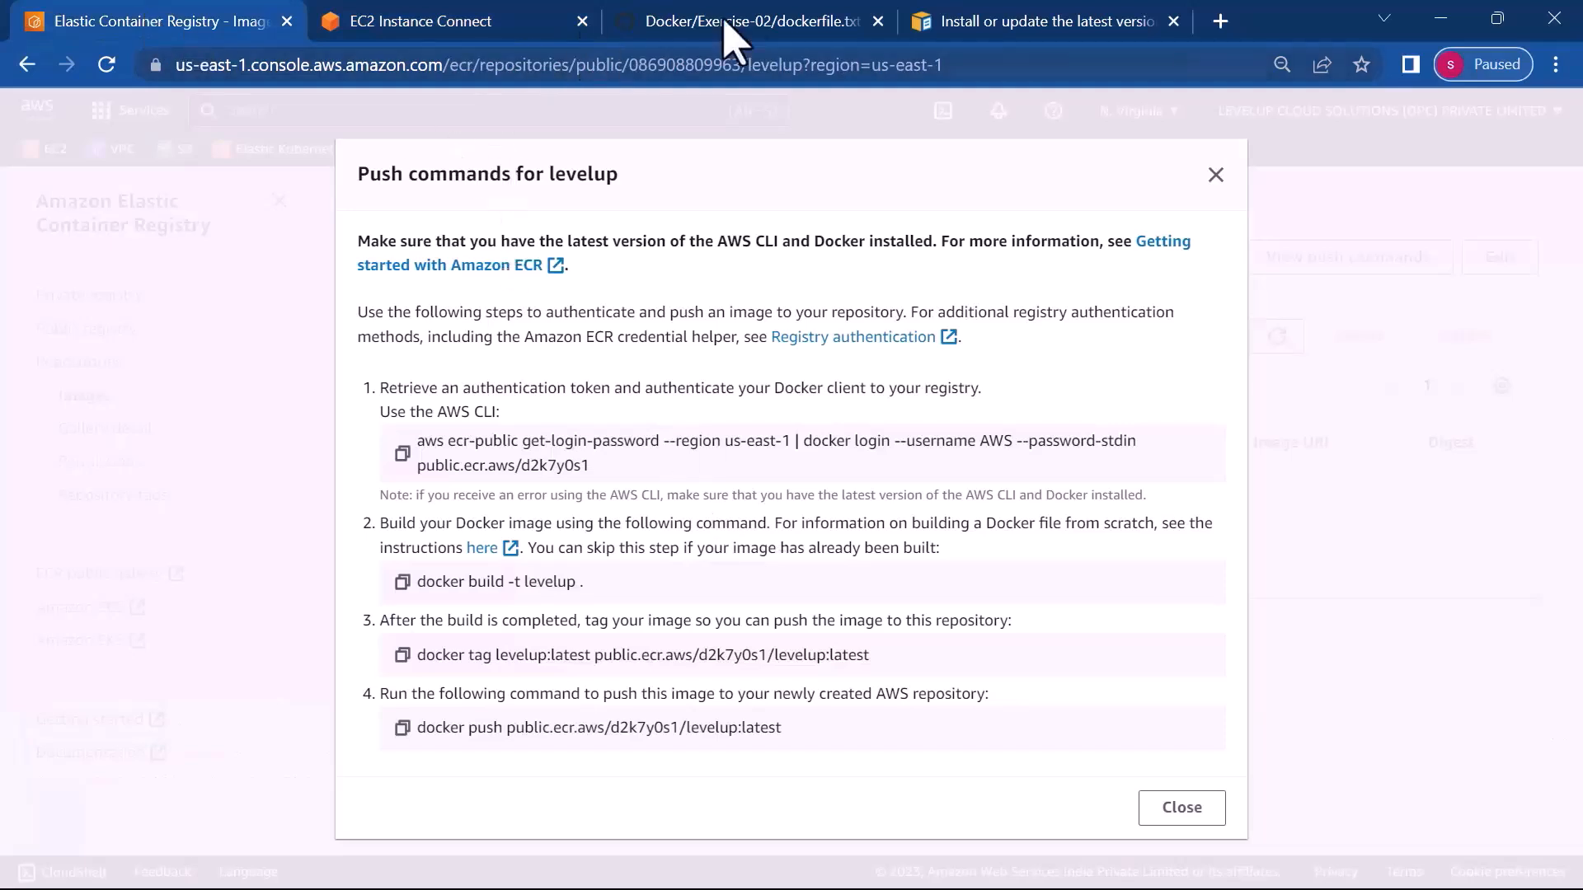
click(1220, 21)
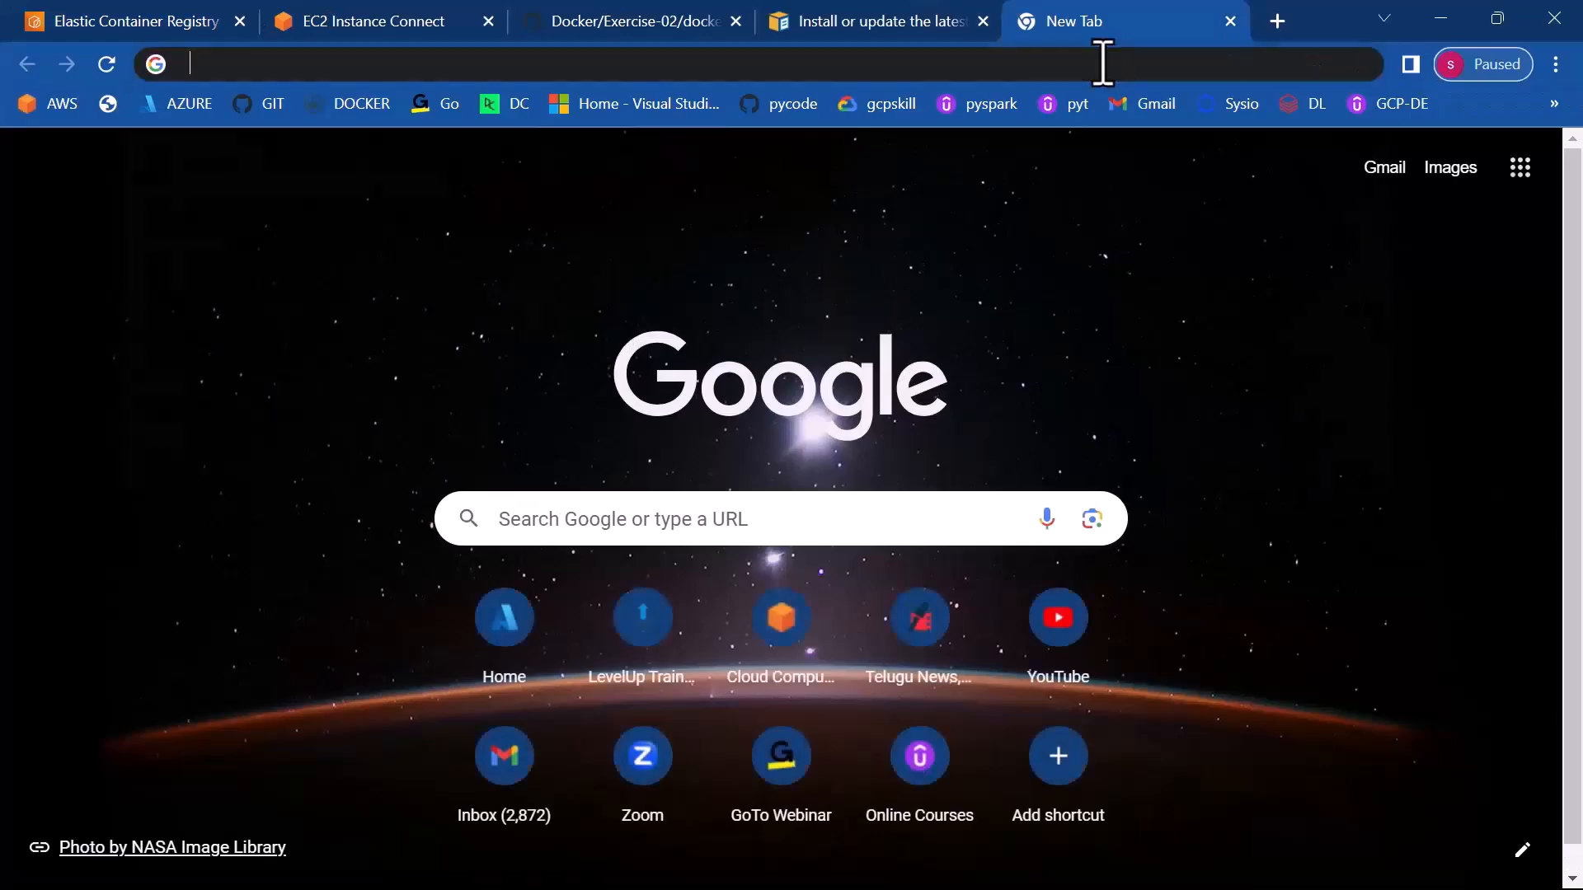
click(1102, 64)
text(aw)
key(Return)
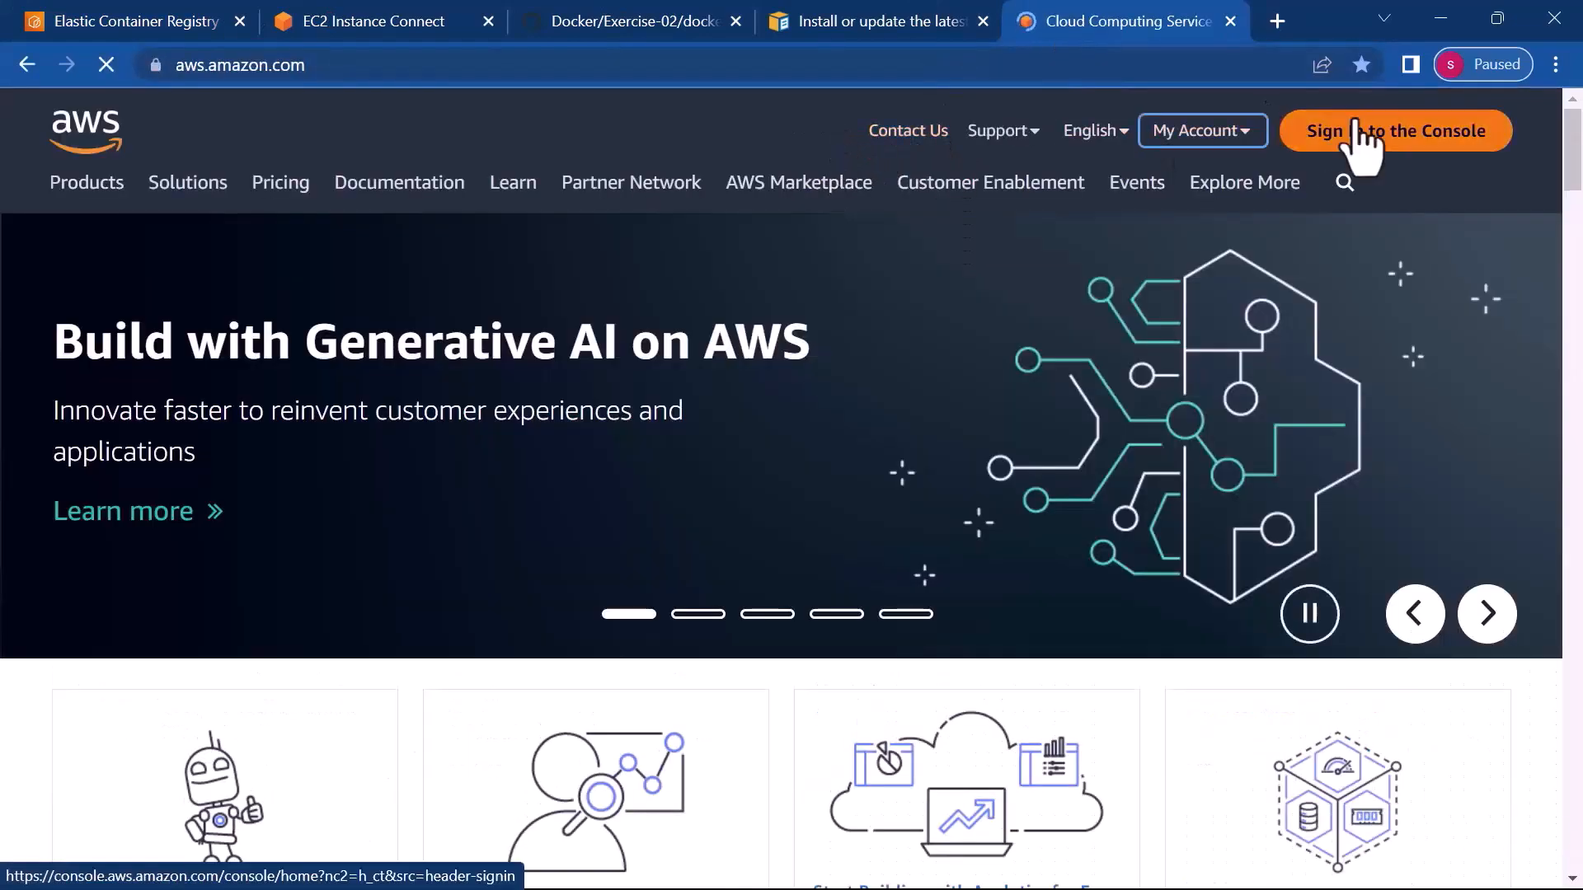
click(1356, 130)
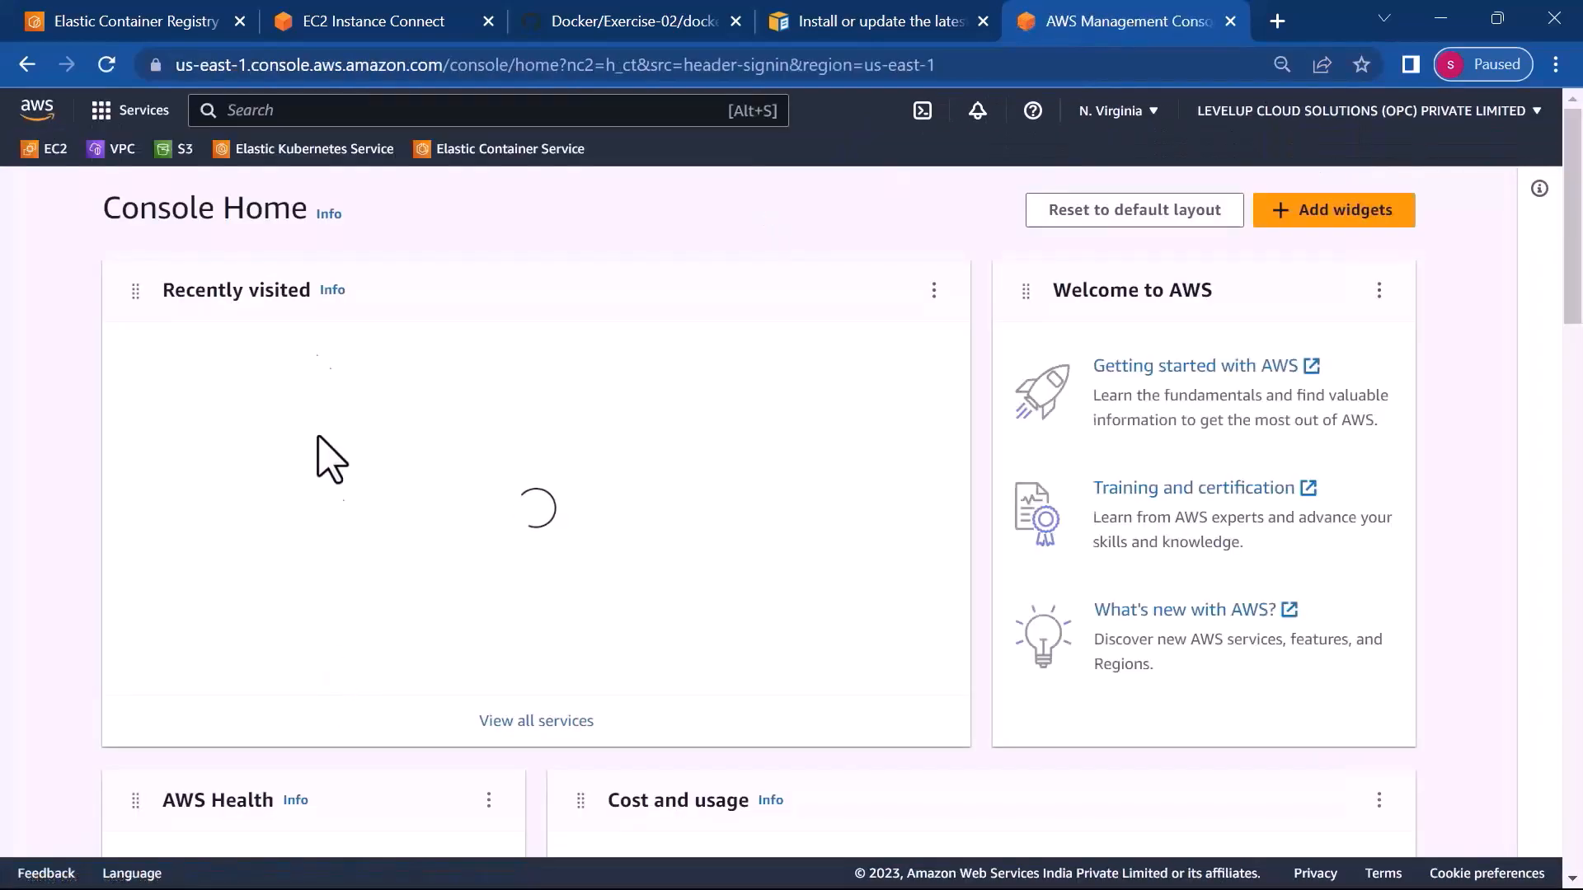
text(iam)
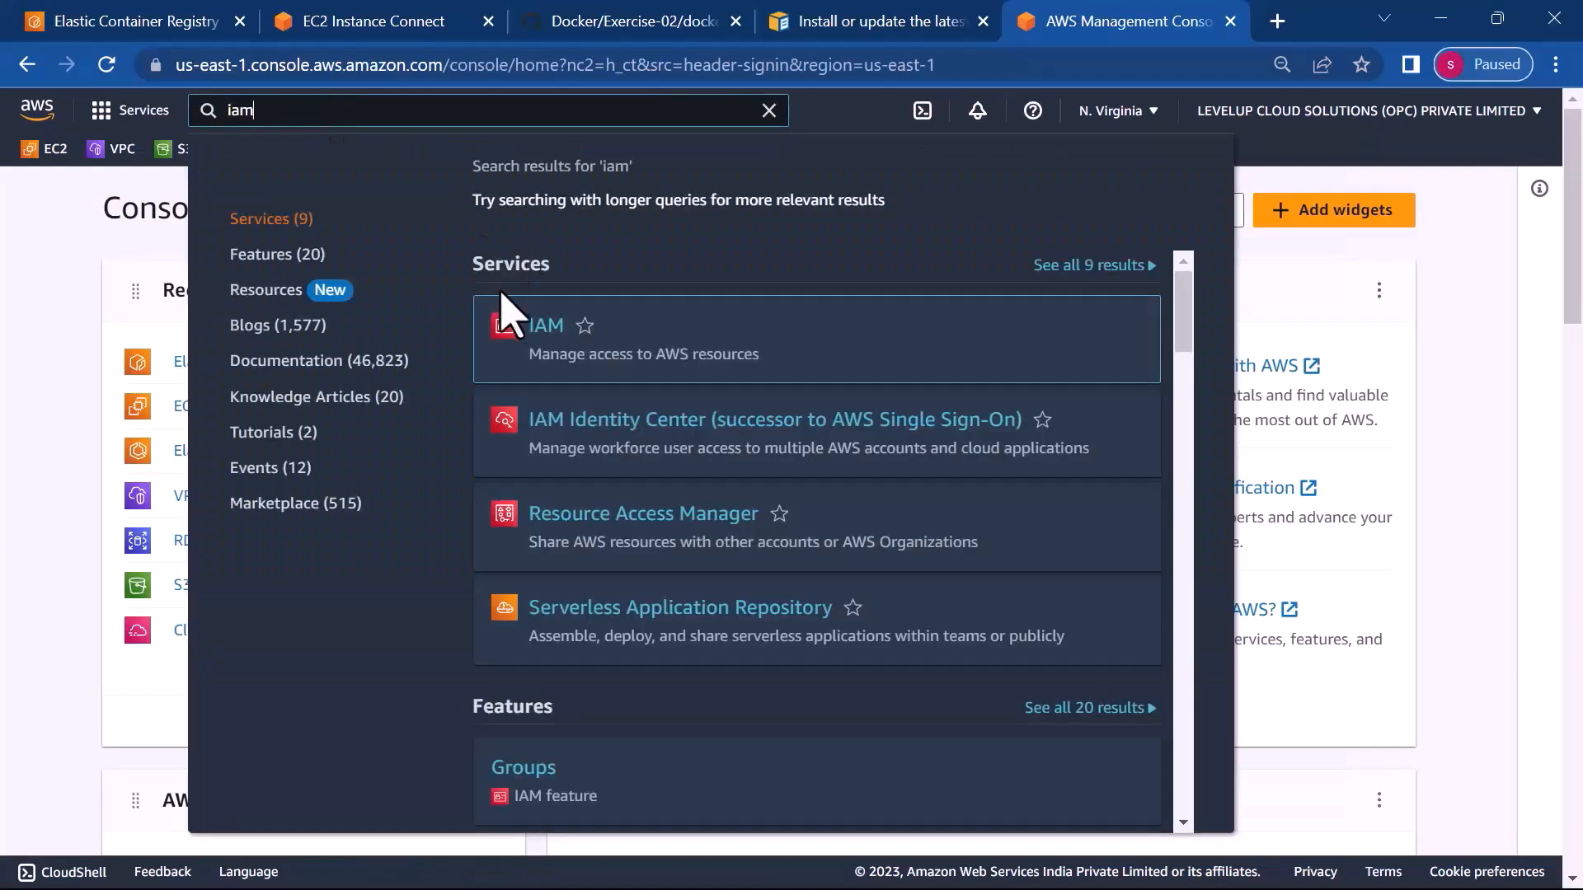
click(511, 326)
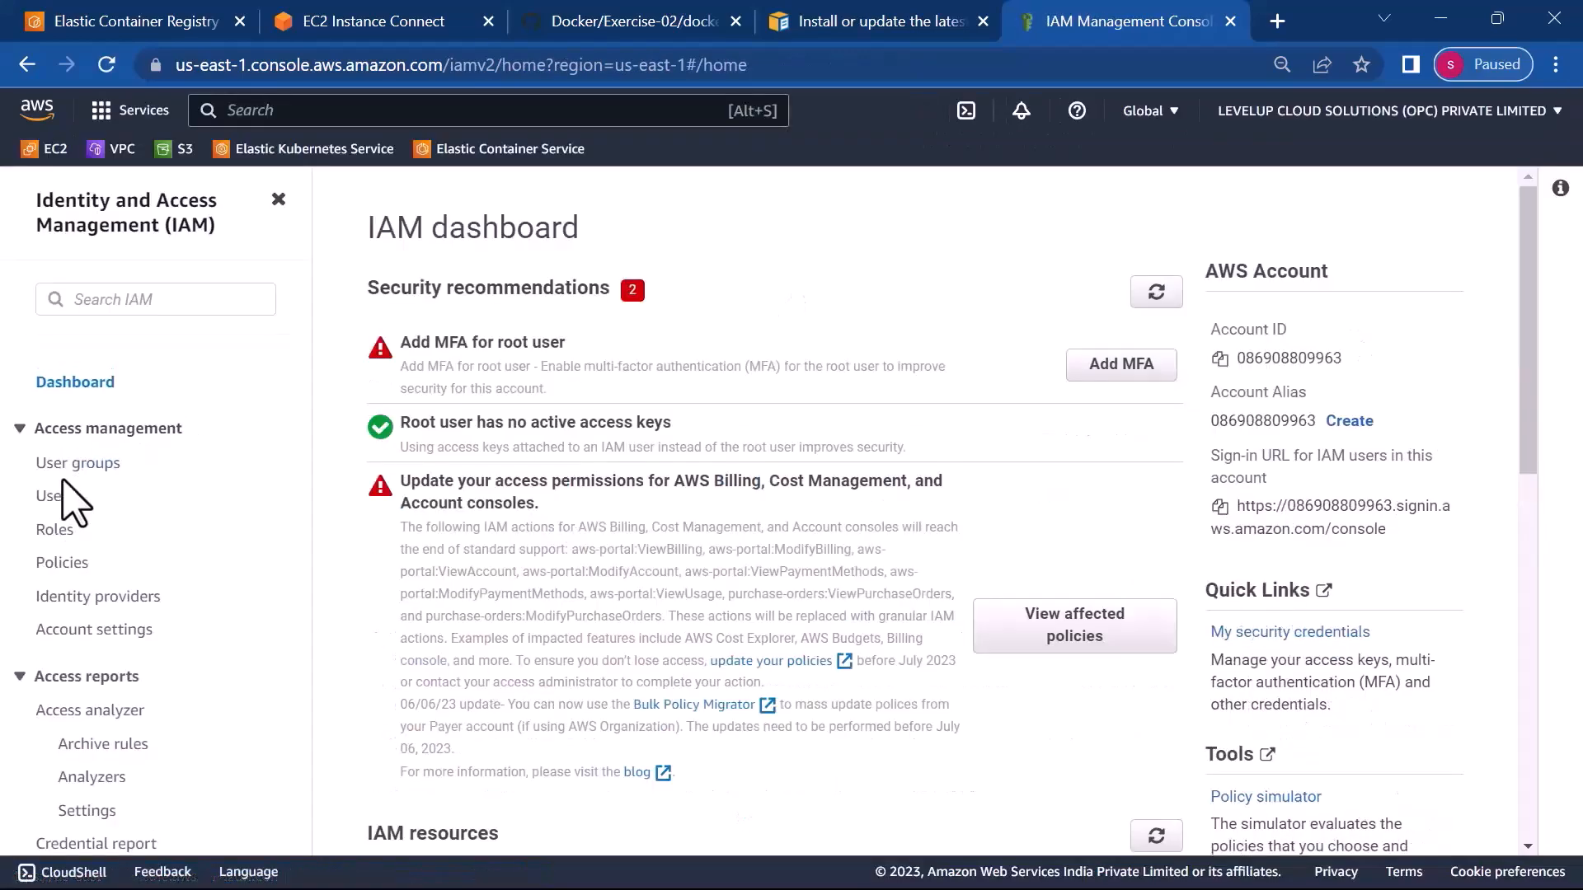
- Open the last user in the IAM Users list and review the attached permissions policies
click(55, 496)
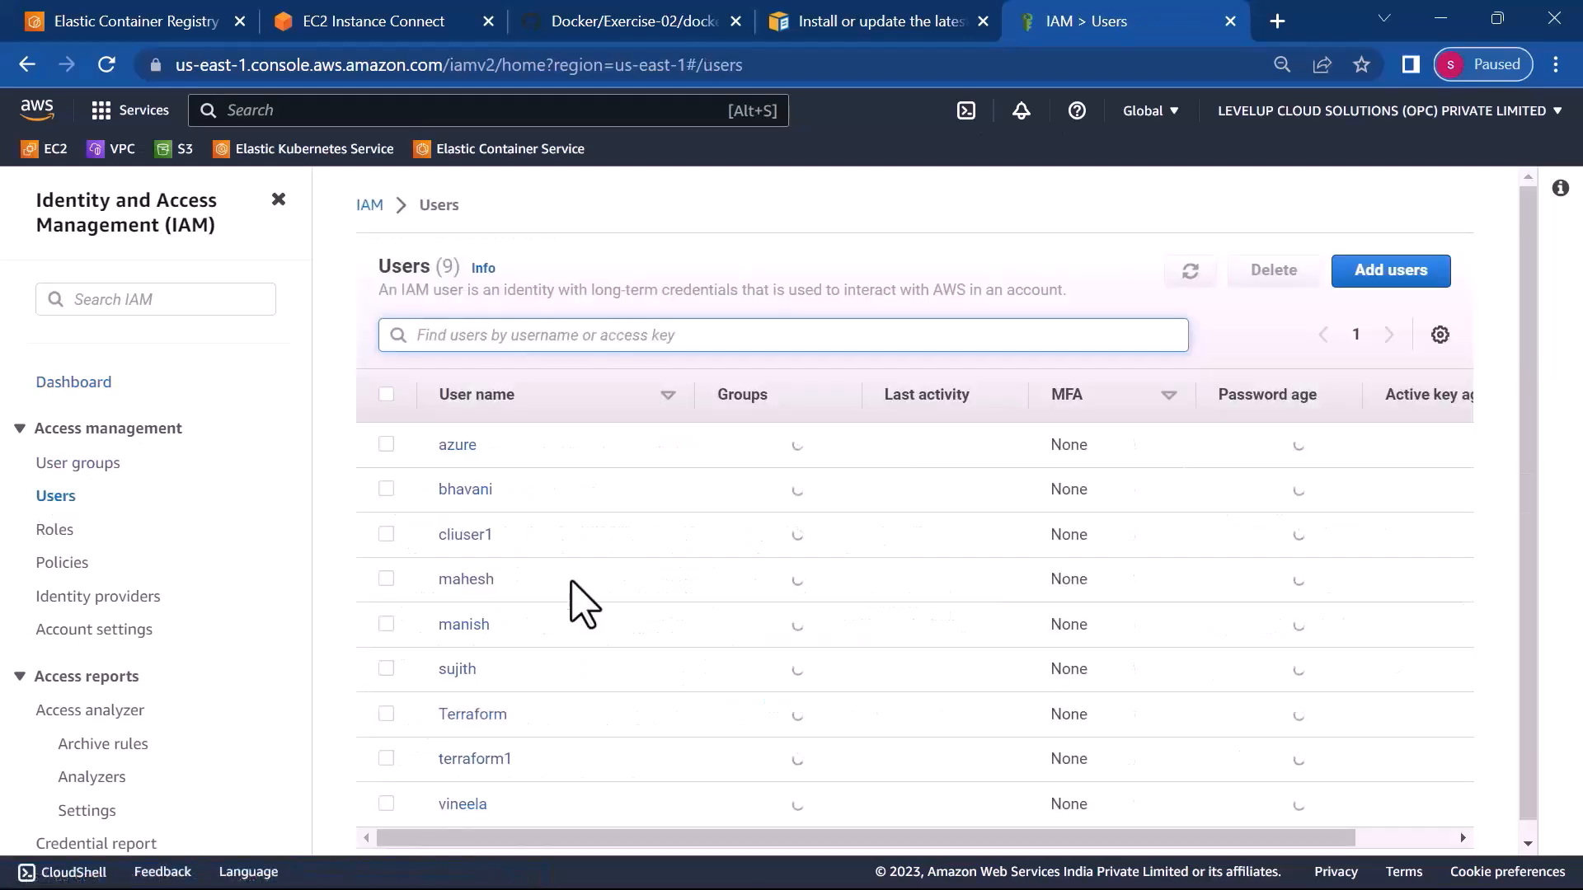
scroll(511, 795, down, 1)
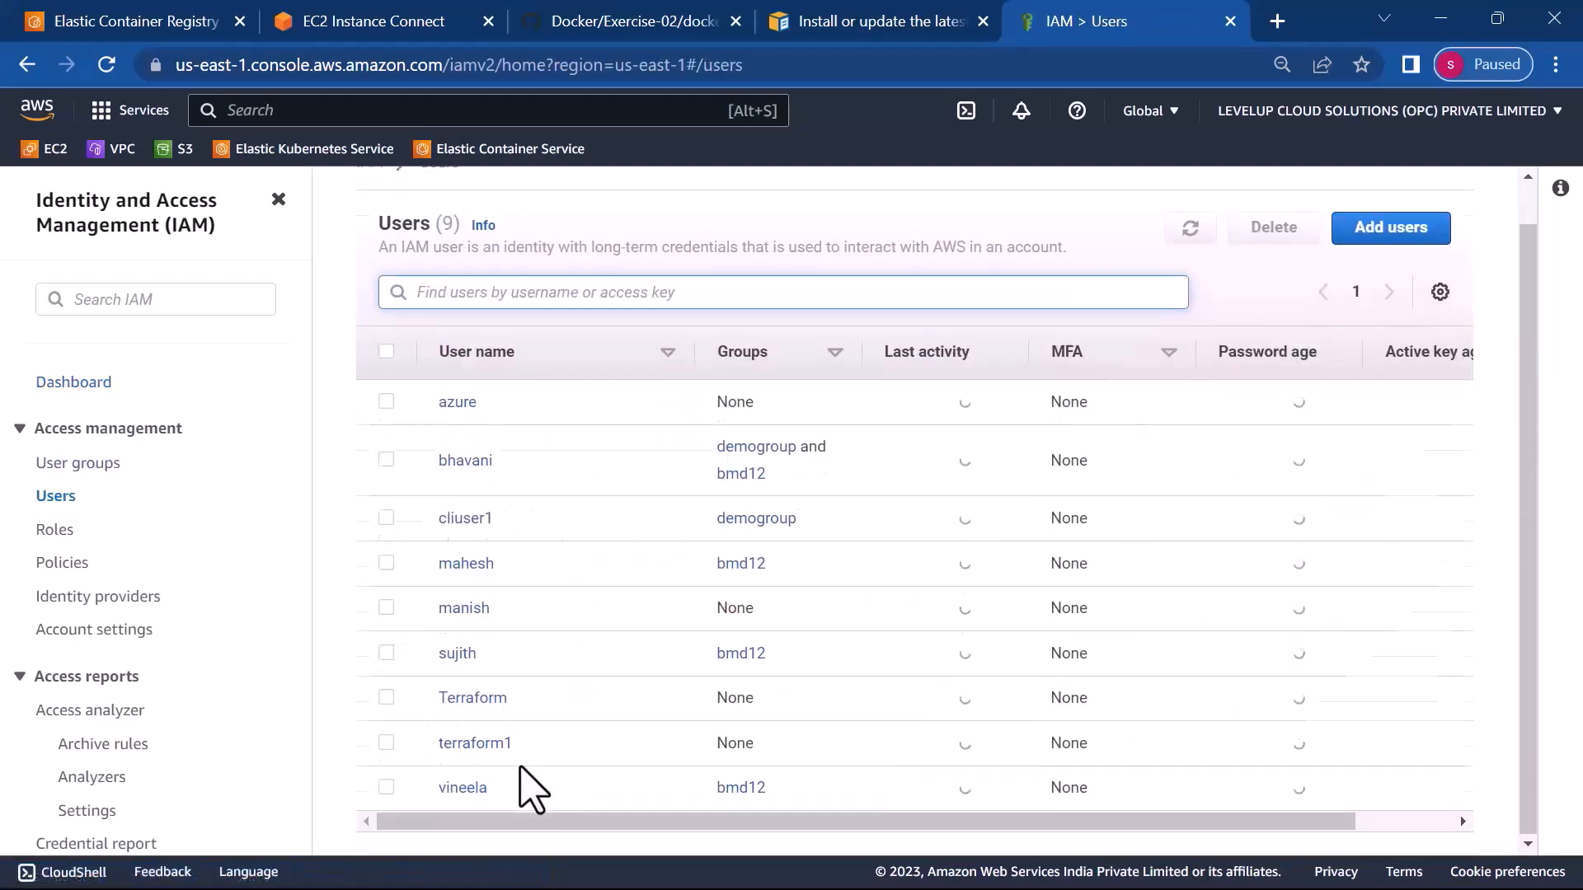
click(461, 789)
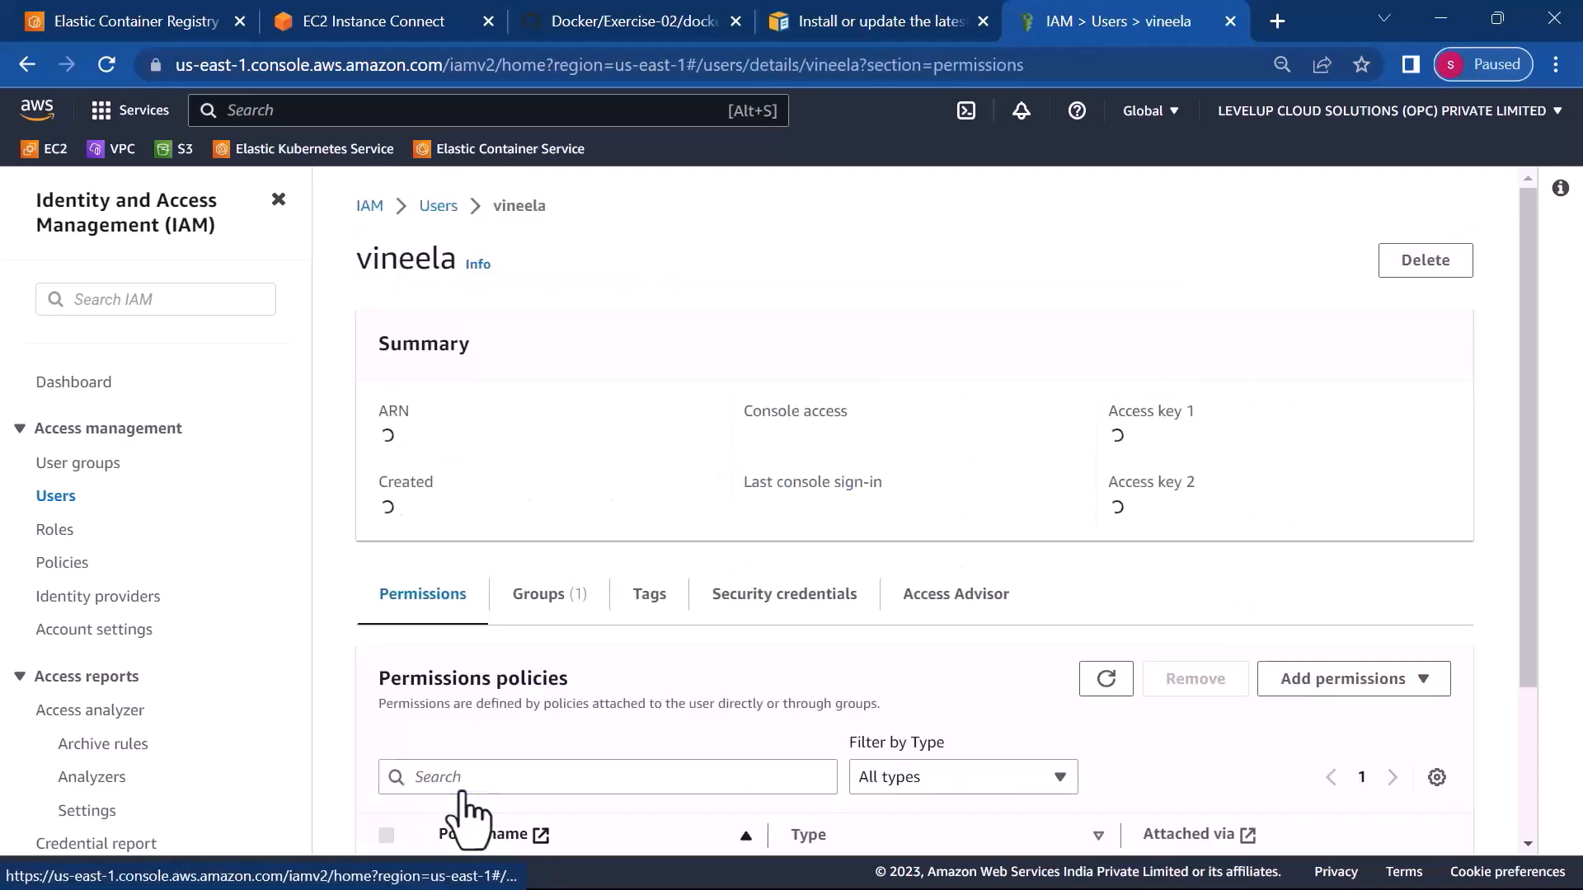
scroll(765, 680, down, 3)
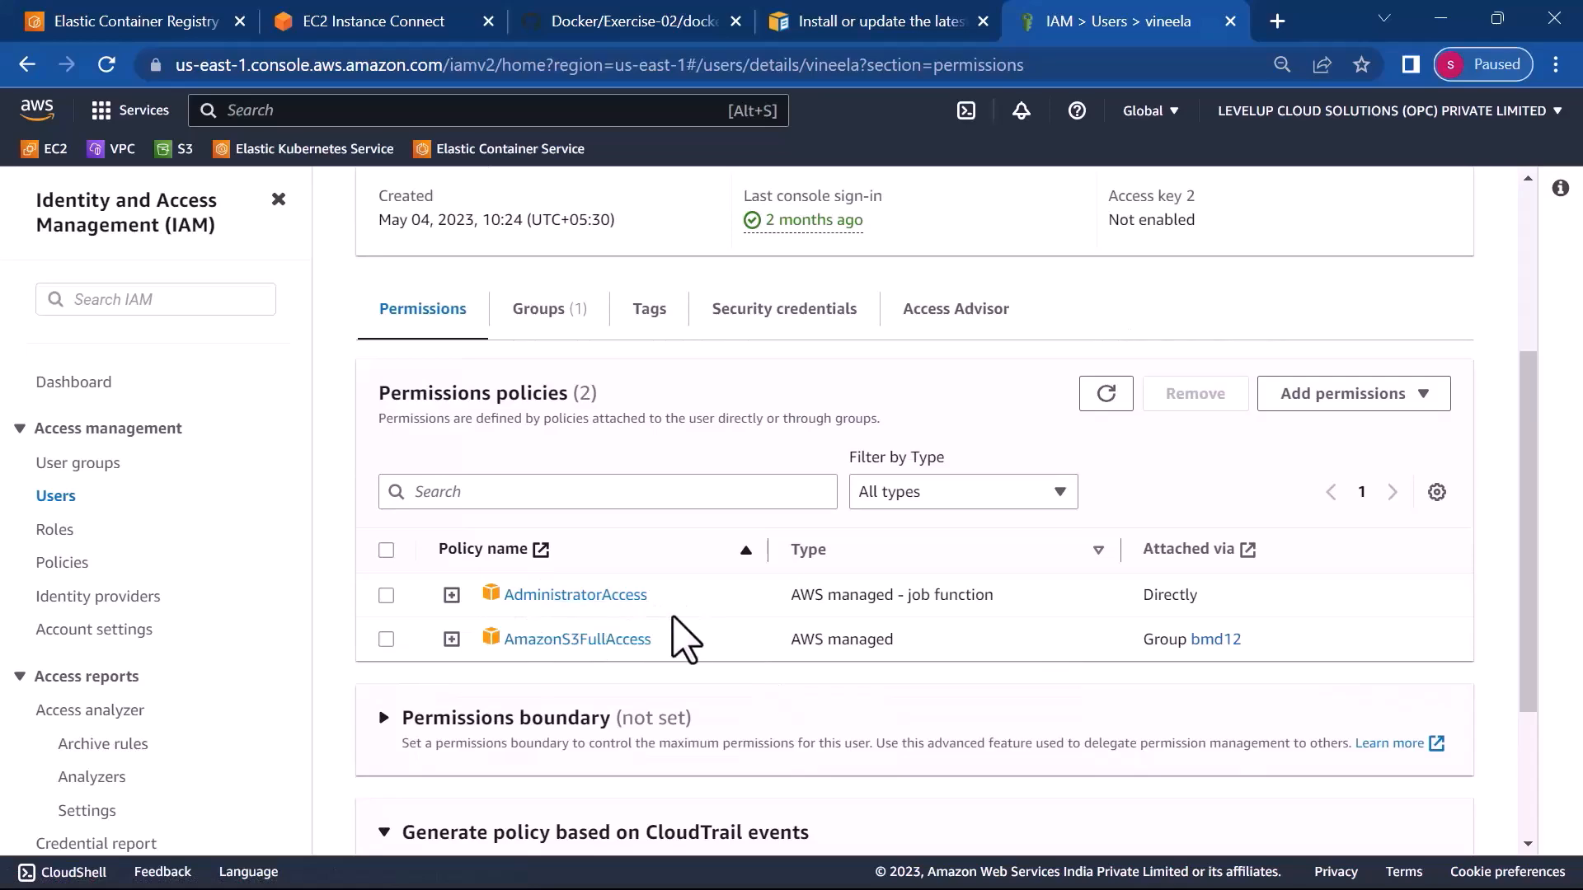
- Start creating a new access key in this user's security credentials
scroll(691, 639, up, 2)
click(729, 476)
scroll(924, 786, down, 4)
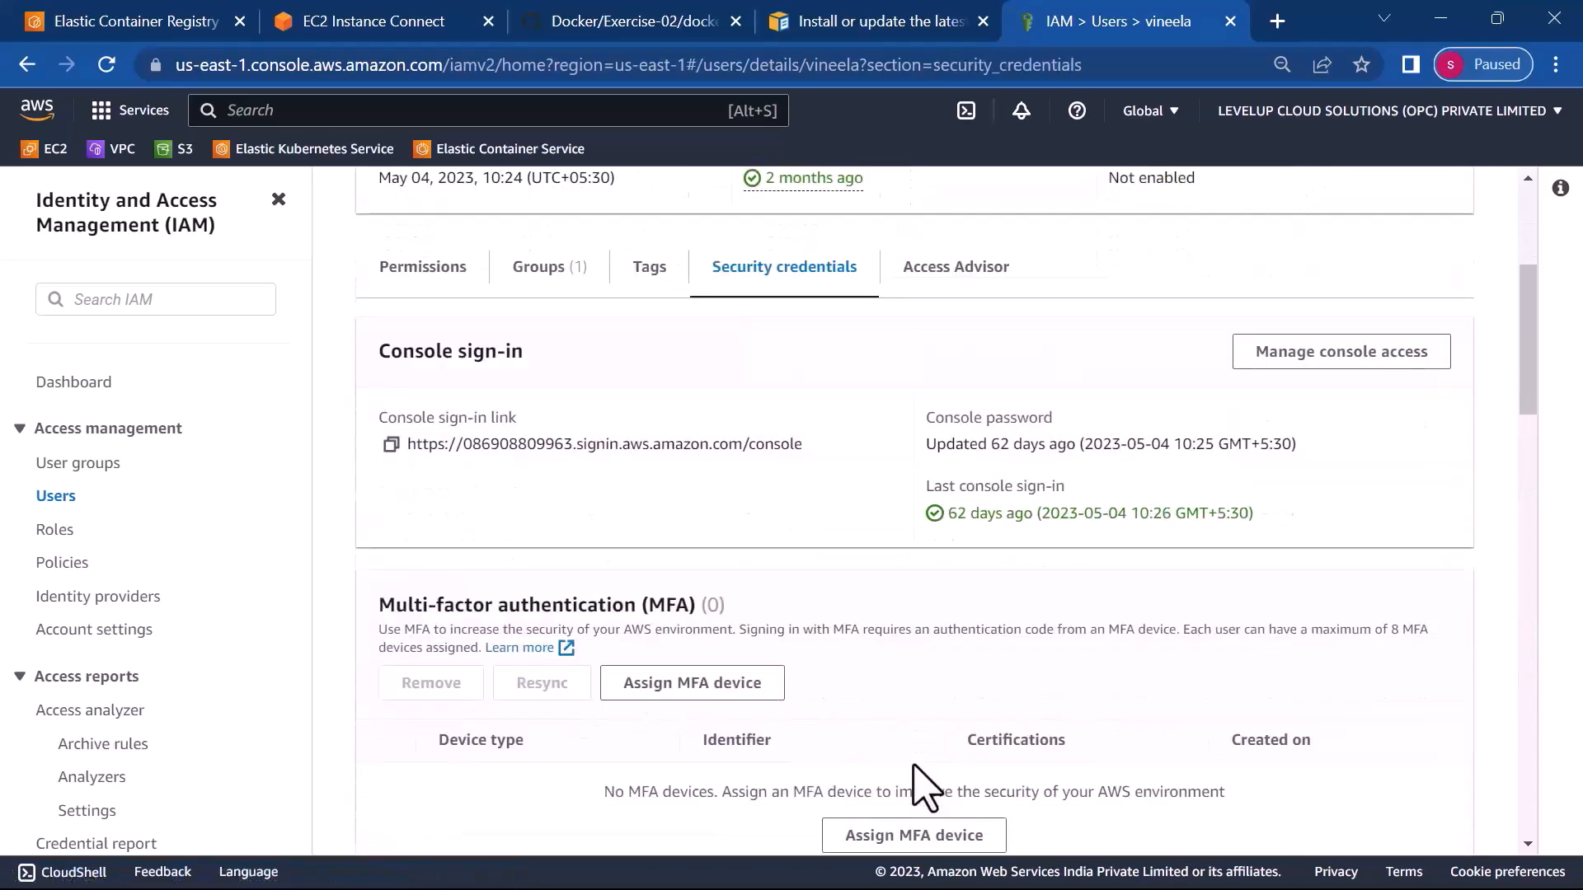
scroll(924, 785, down, 5)
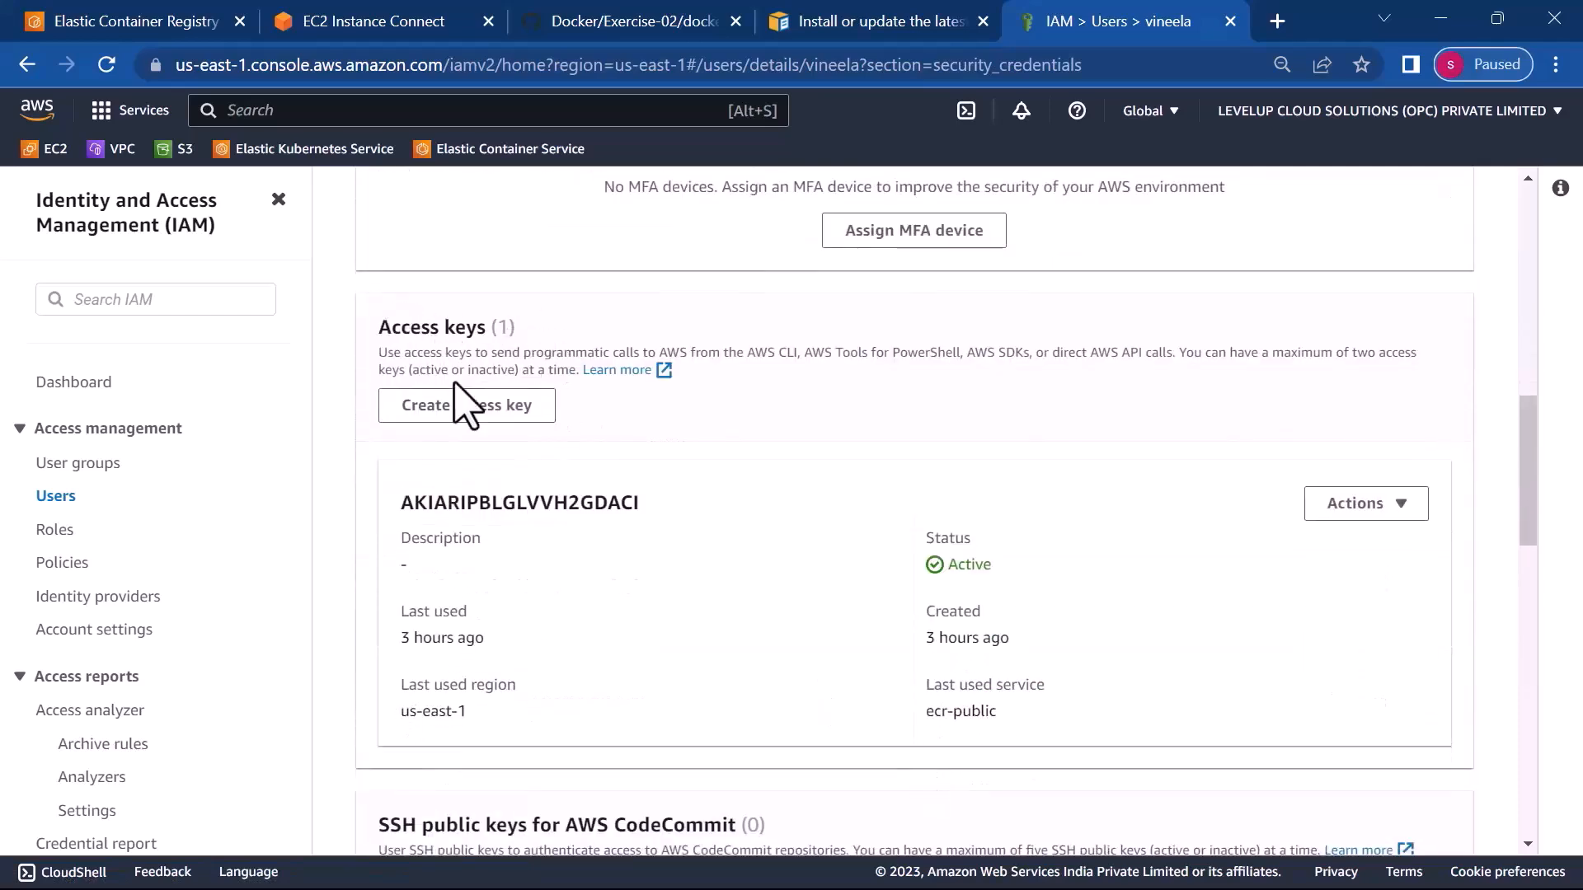
click(463, 412)
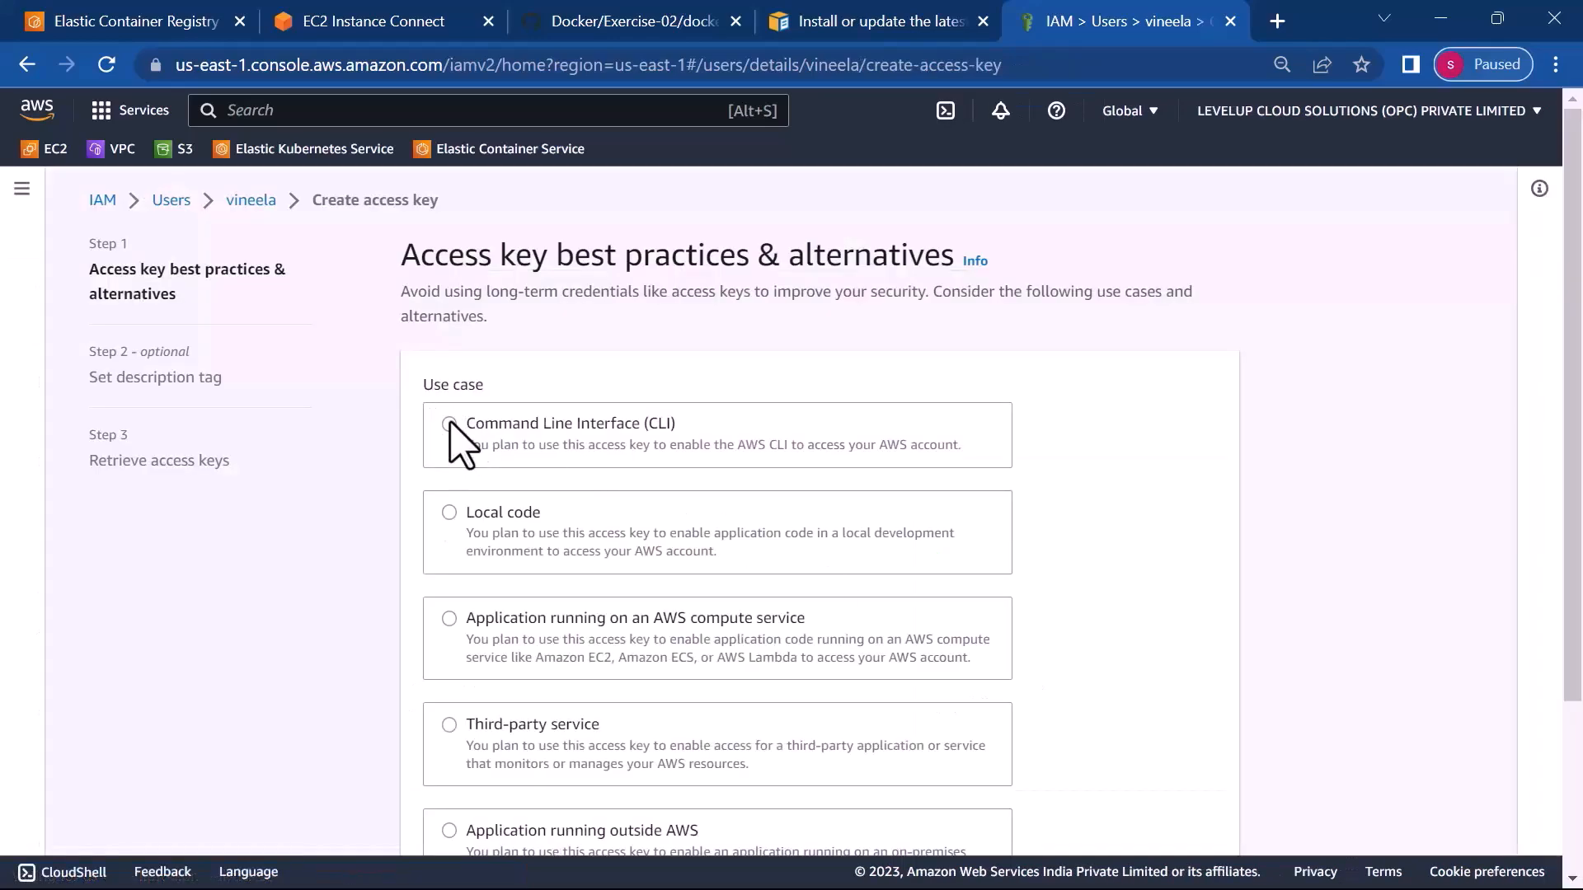
- Create the access key for the Command Line Interface (CLI) use case, acknowledging the recommendation and leaving the description tag empty
click(449, 424)
scroll(866, 598, down, 5)
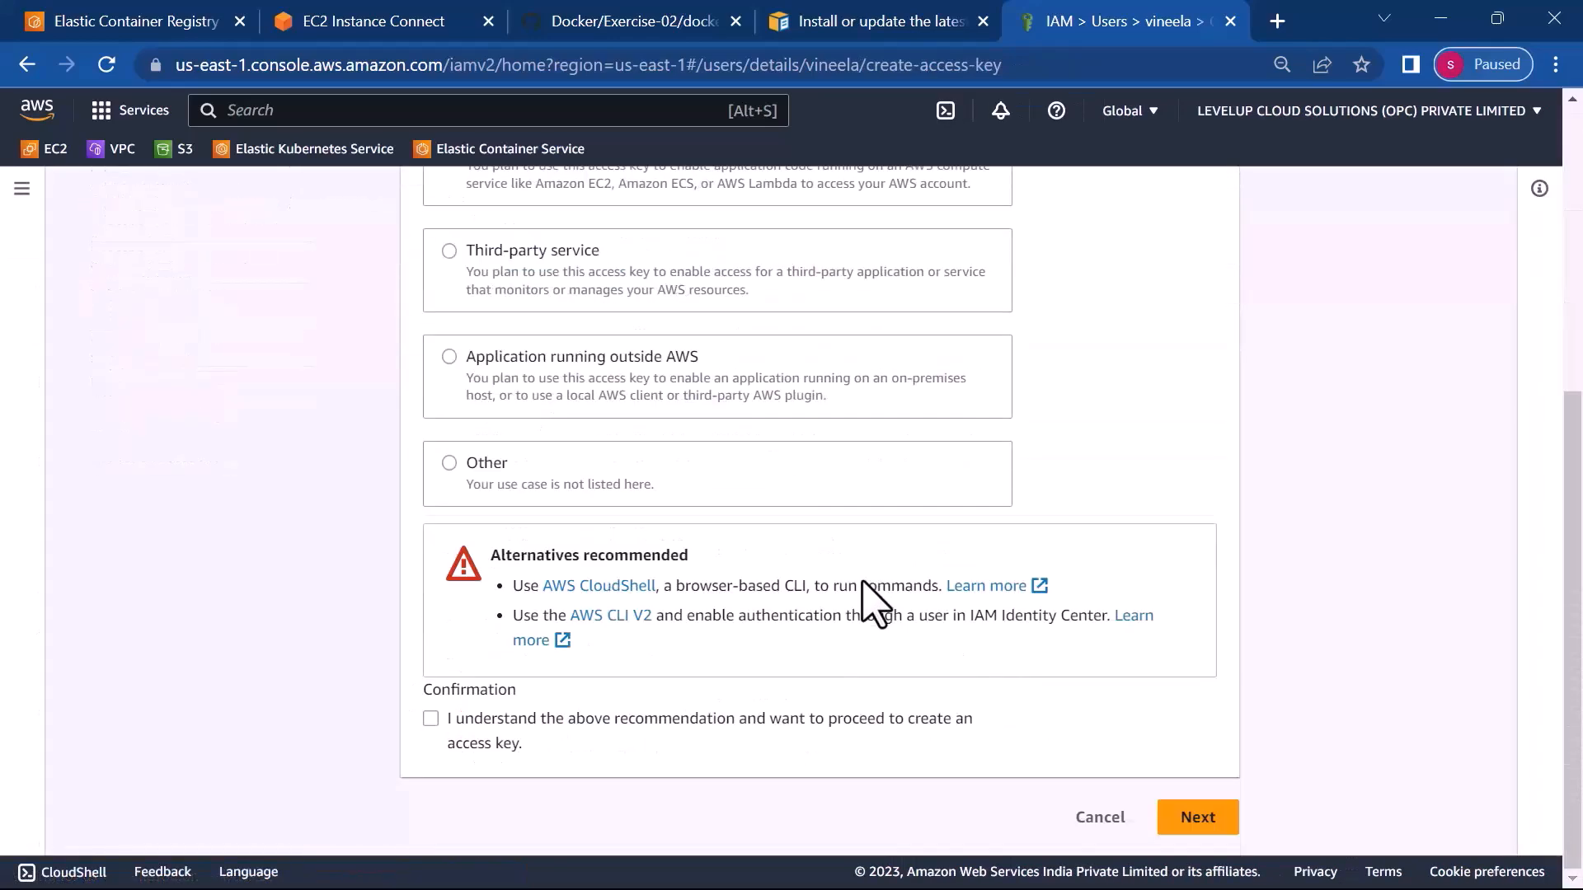
click(431, 720)
click(1205, 819)
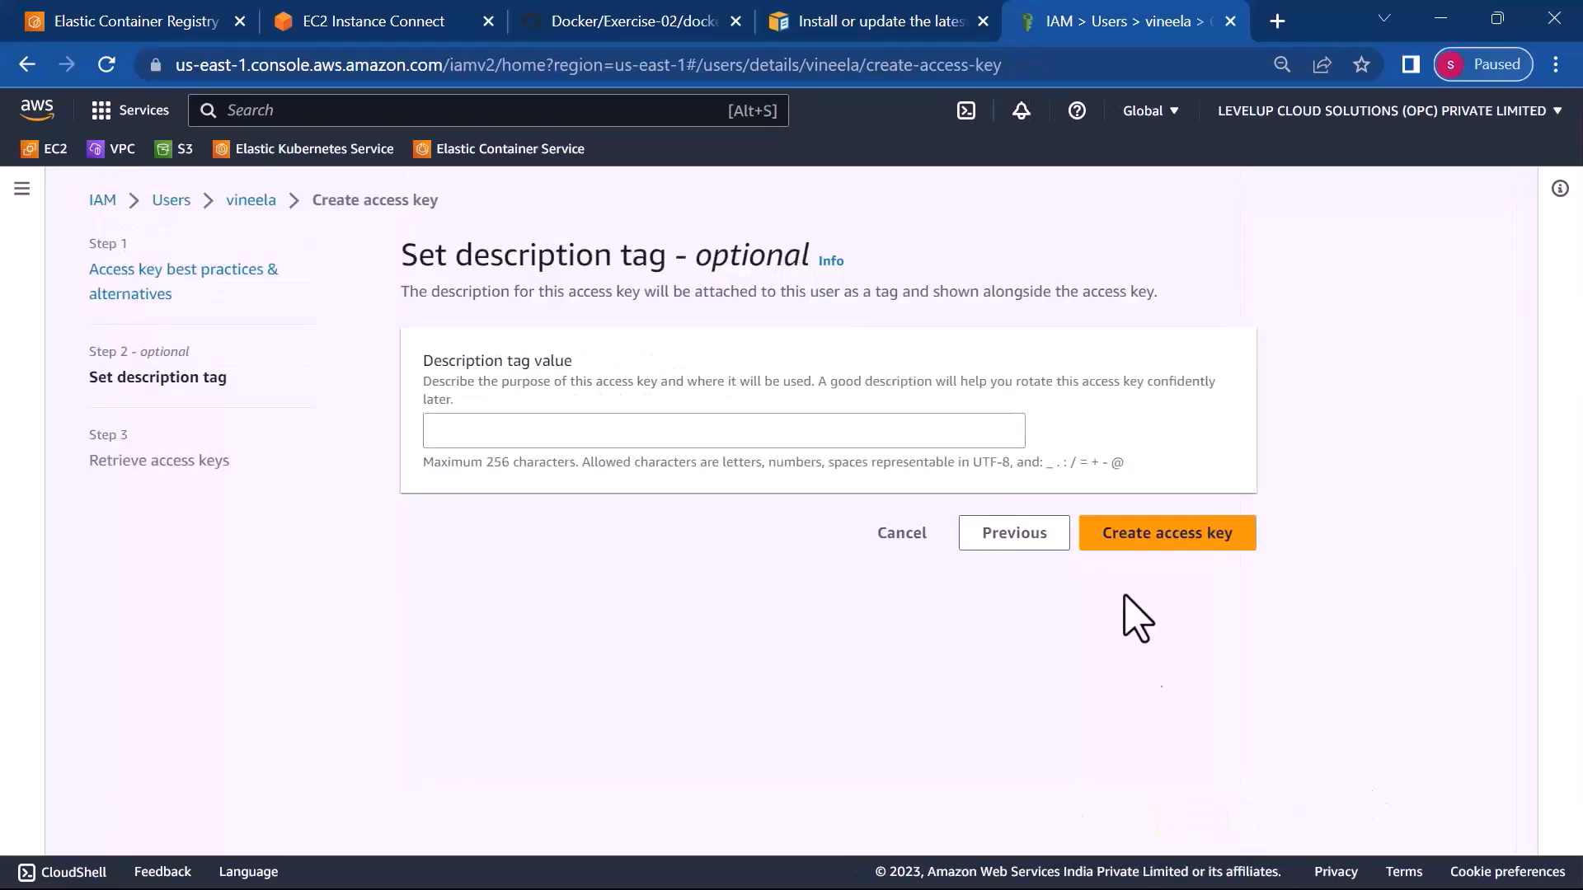
click(1121, 540)
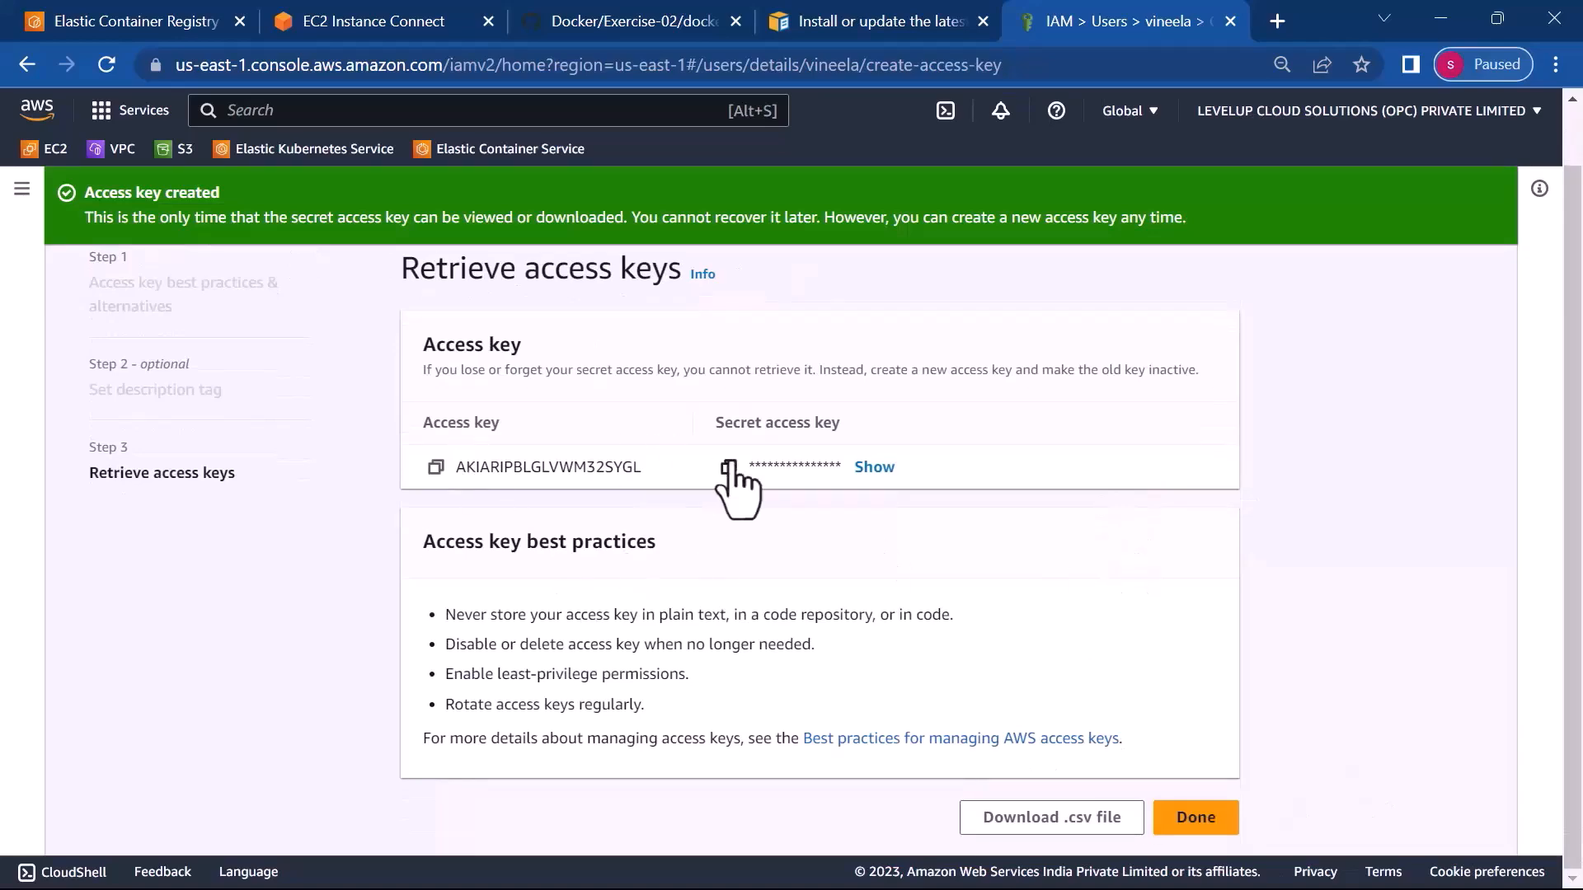
- Run aws configure in the ecs-demo terminal and supply the new access key ID copied from the IAM page
click(330, 22)
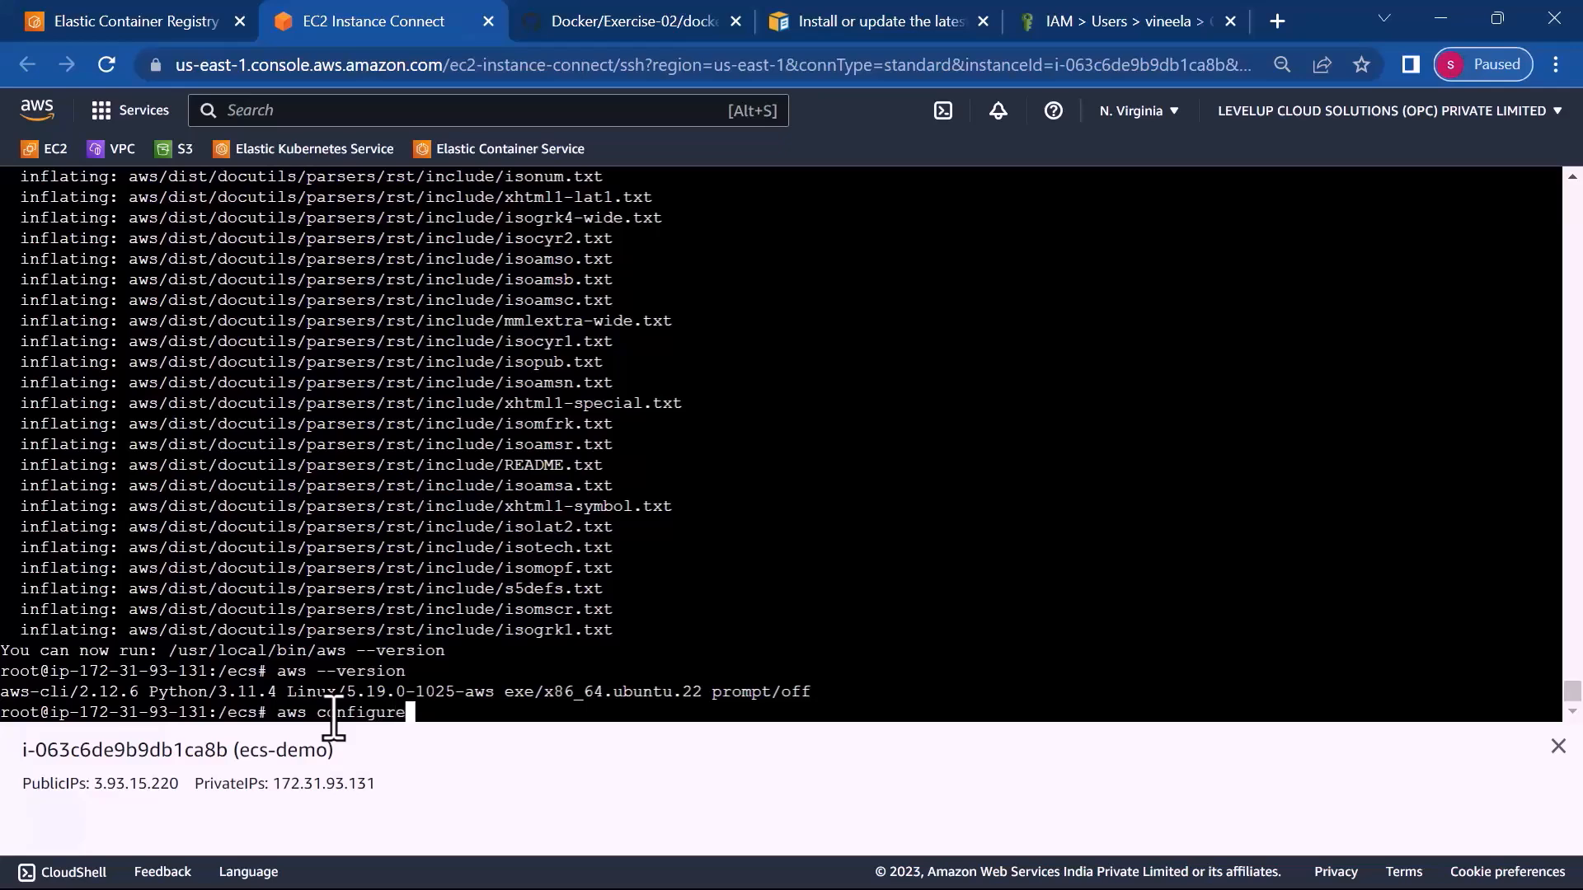
key(Return)
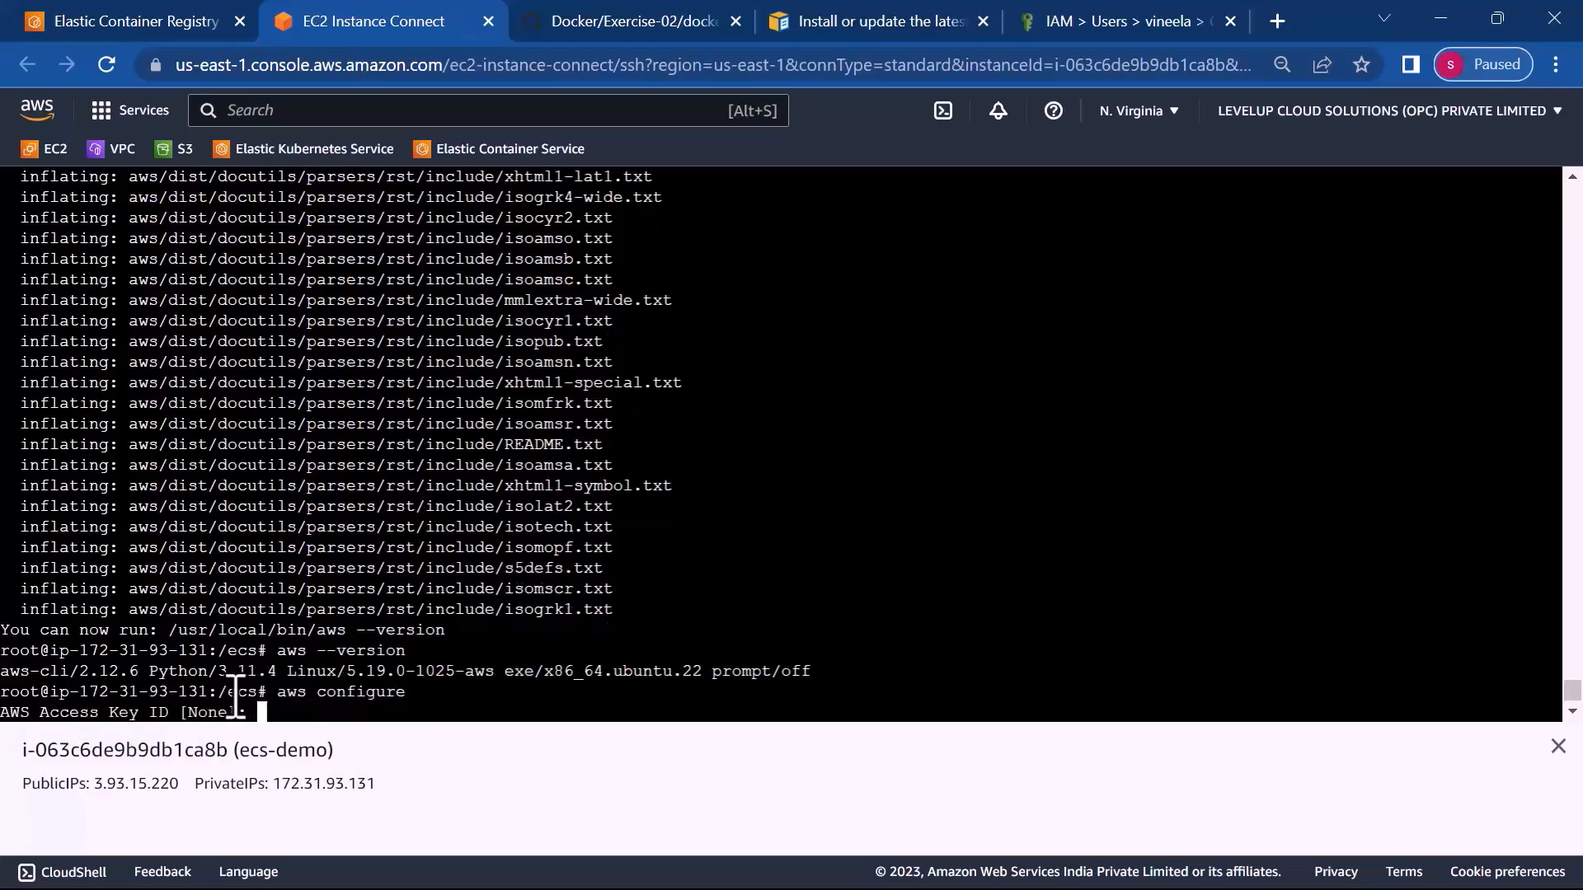
click(1072, 23)
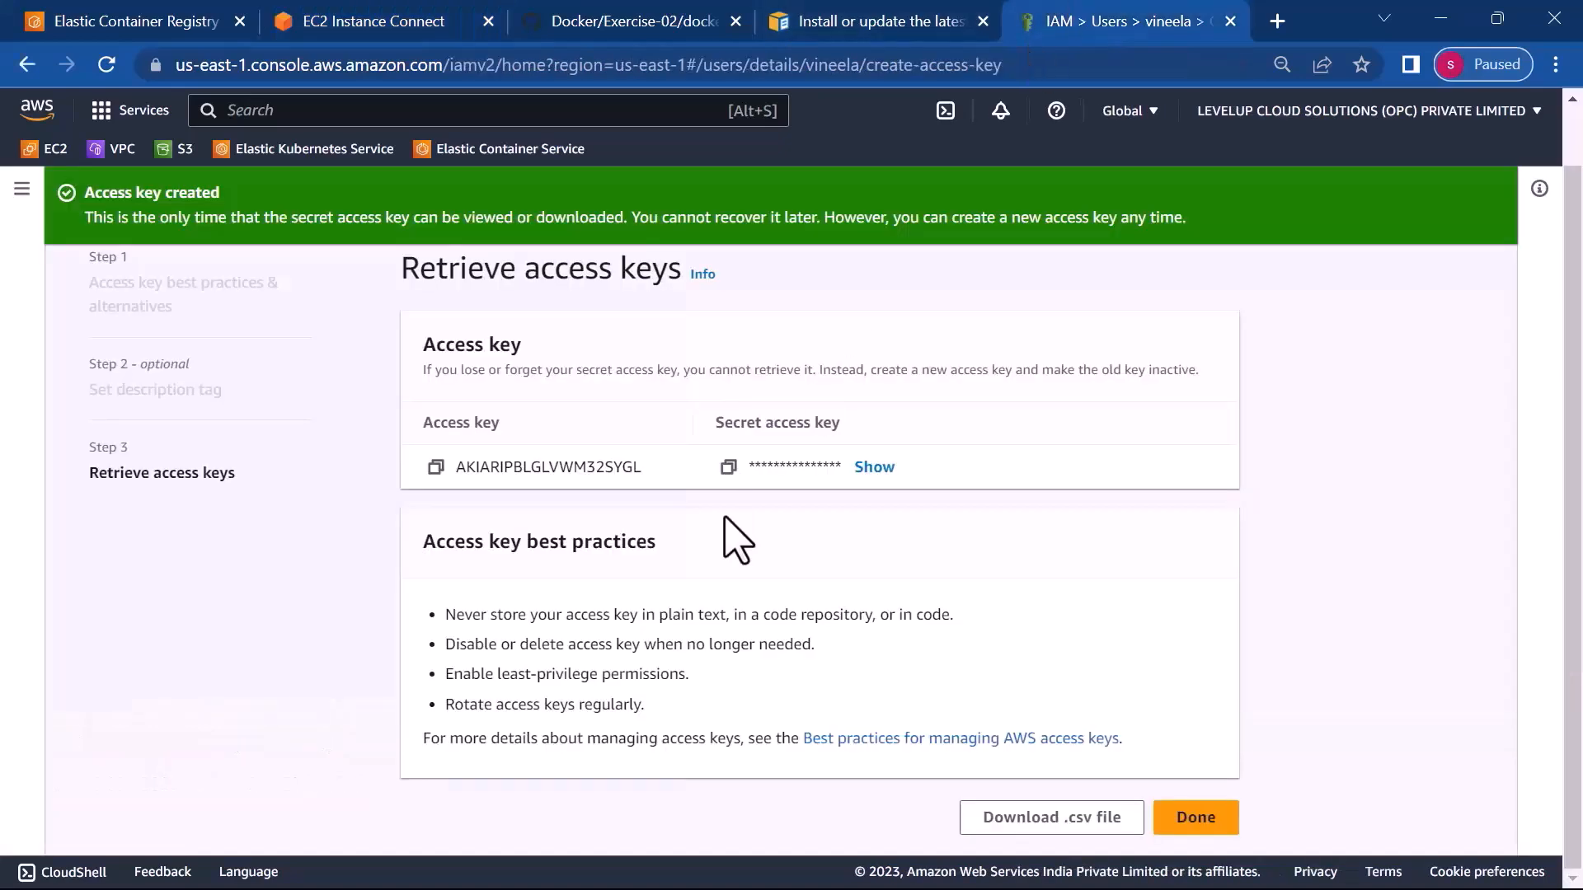
click(435, 467)
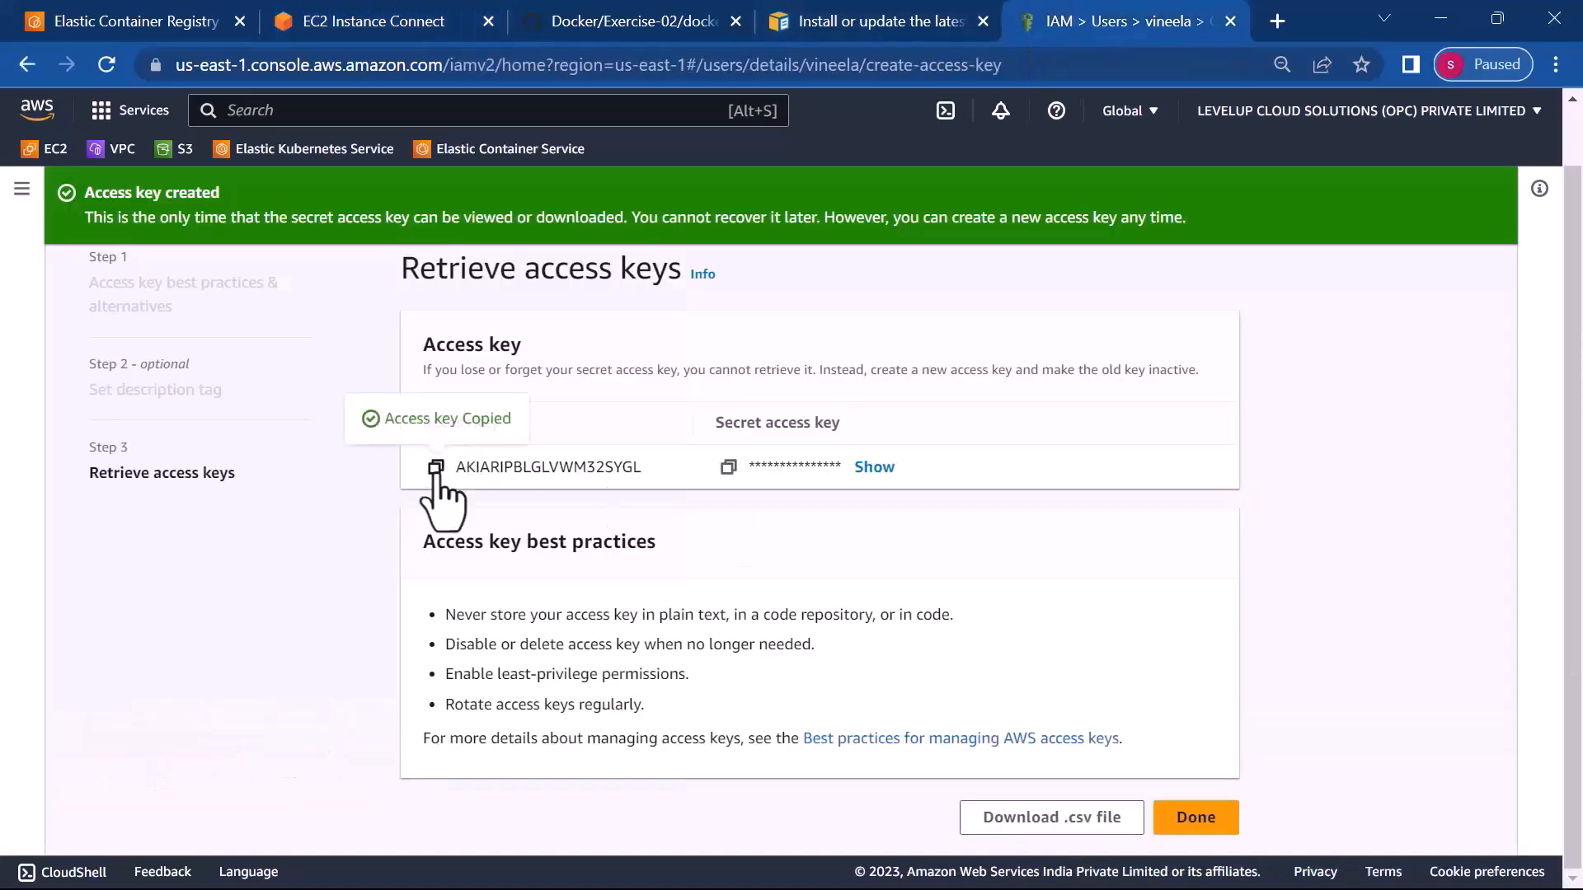
click(364, 23)
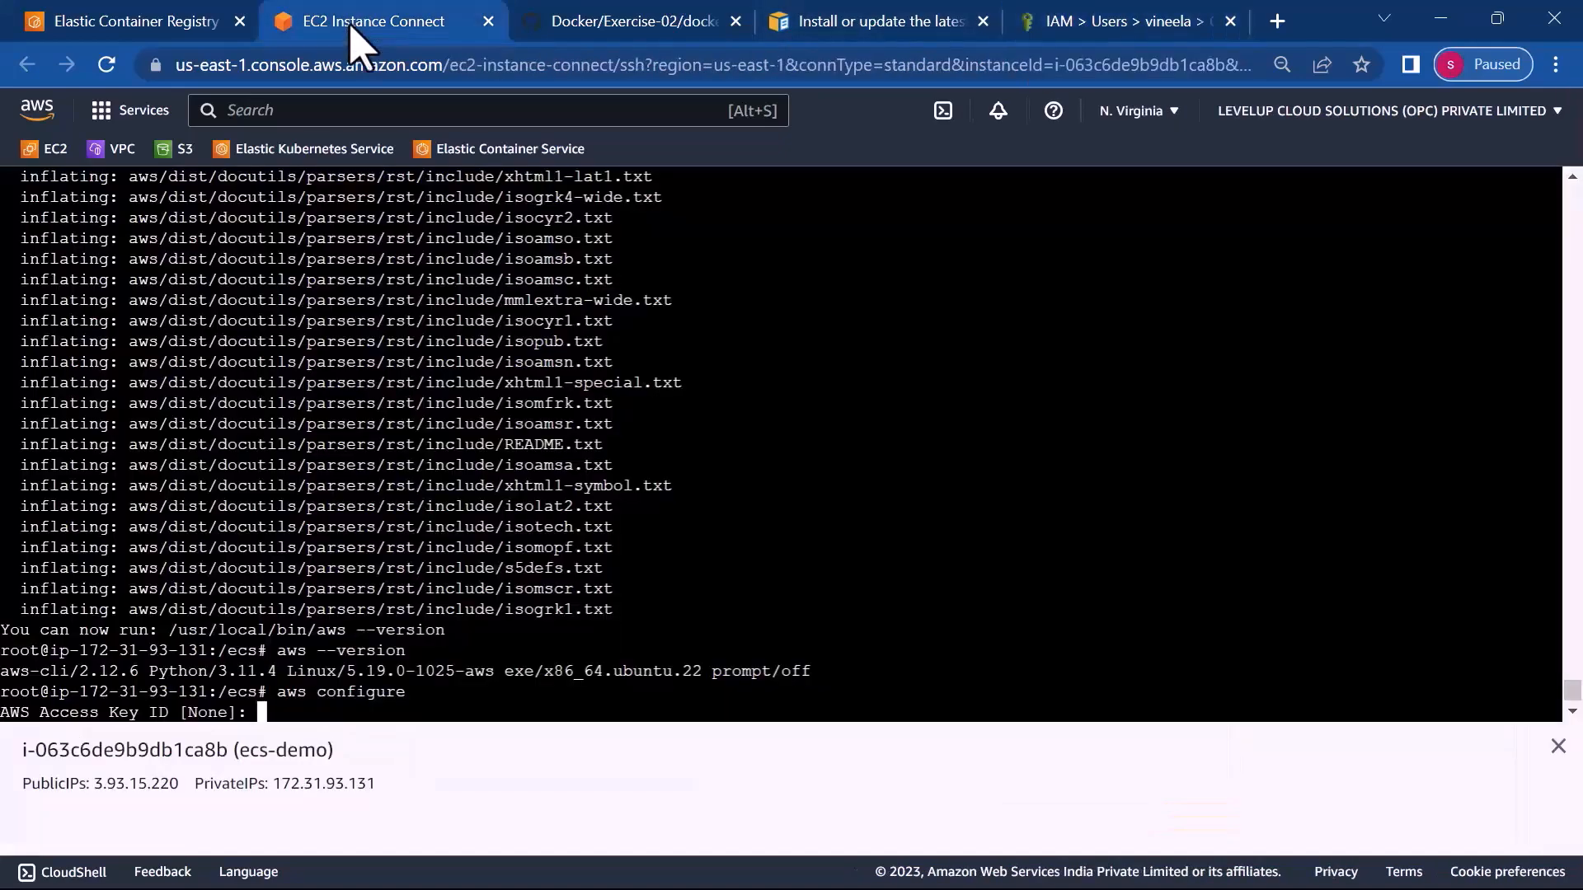
right_click(306, 715)
click(400, 518)
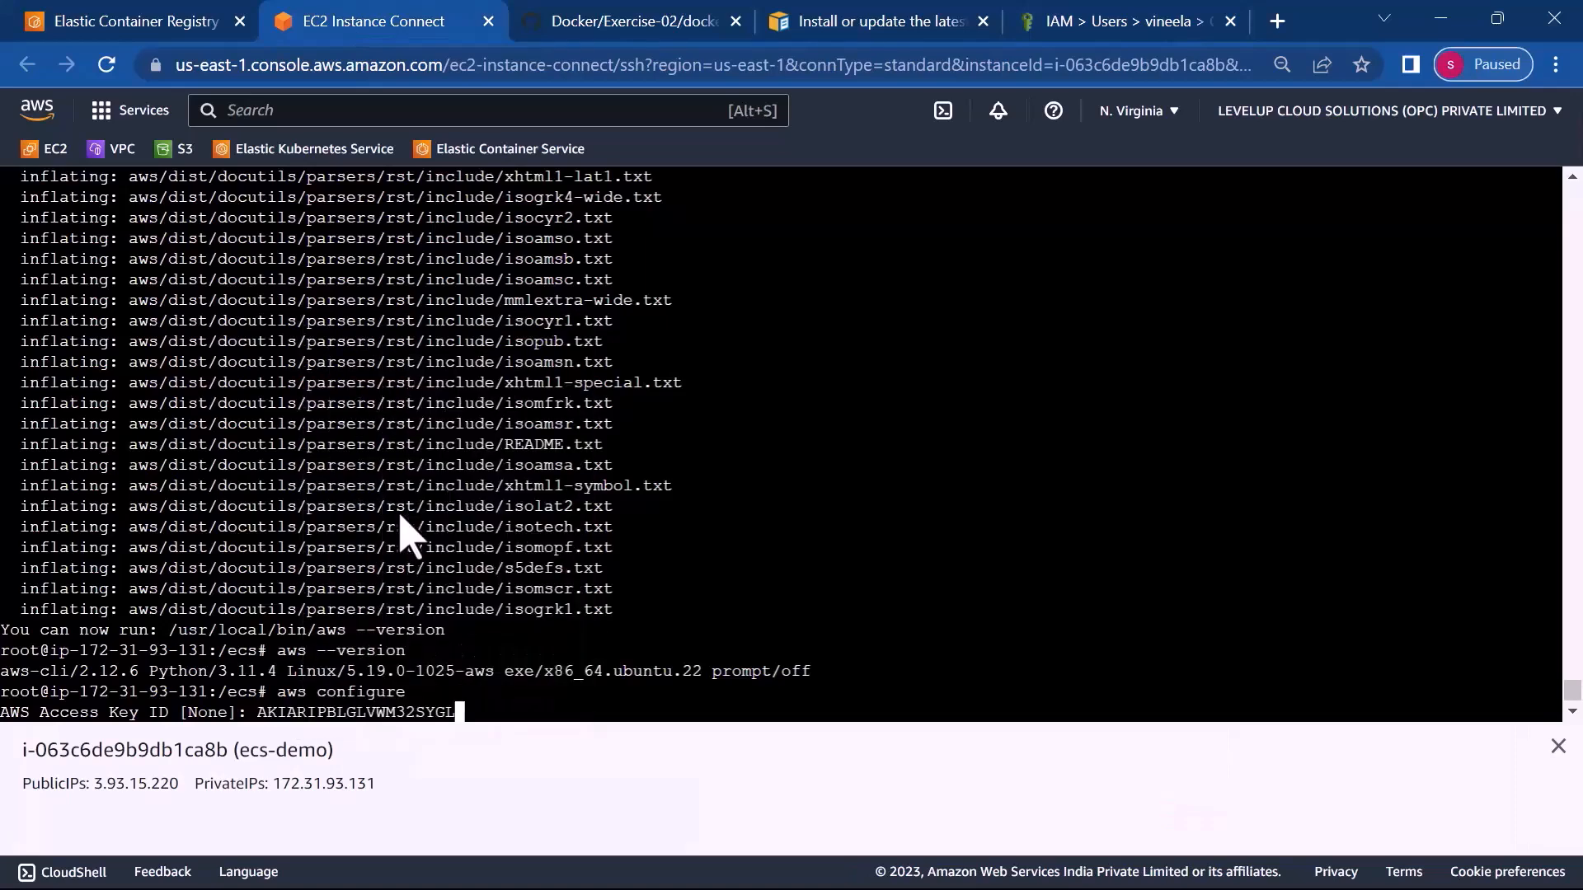
key(Return)
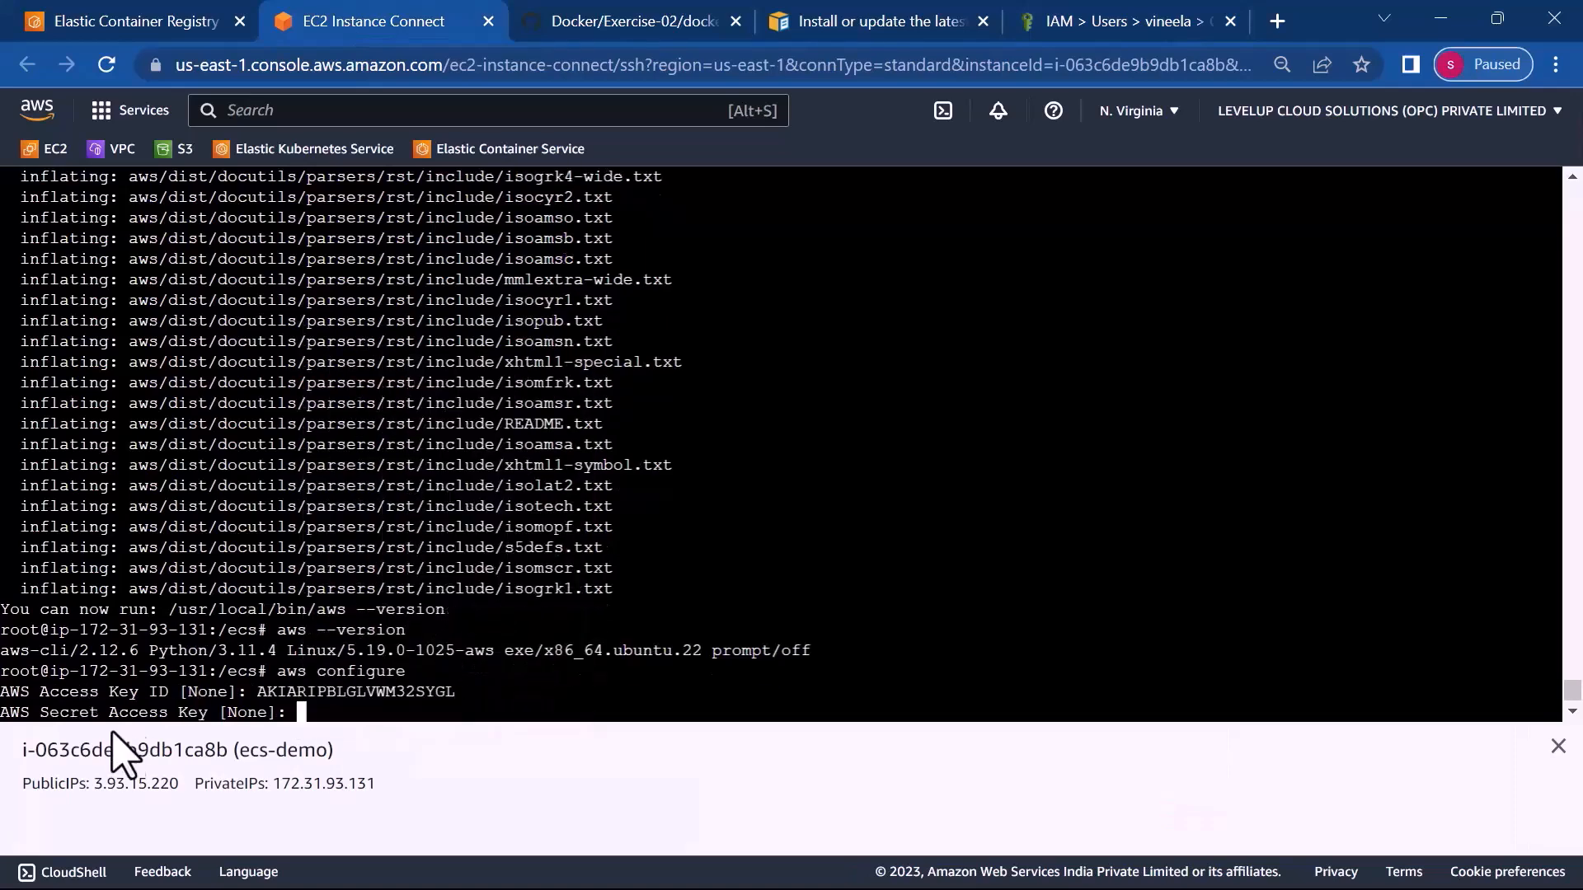
- Copy the secret access key from the IAM page and enter it at the AWS Secret Access Key prompt
click(1063, 34)
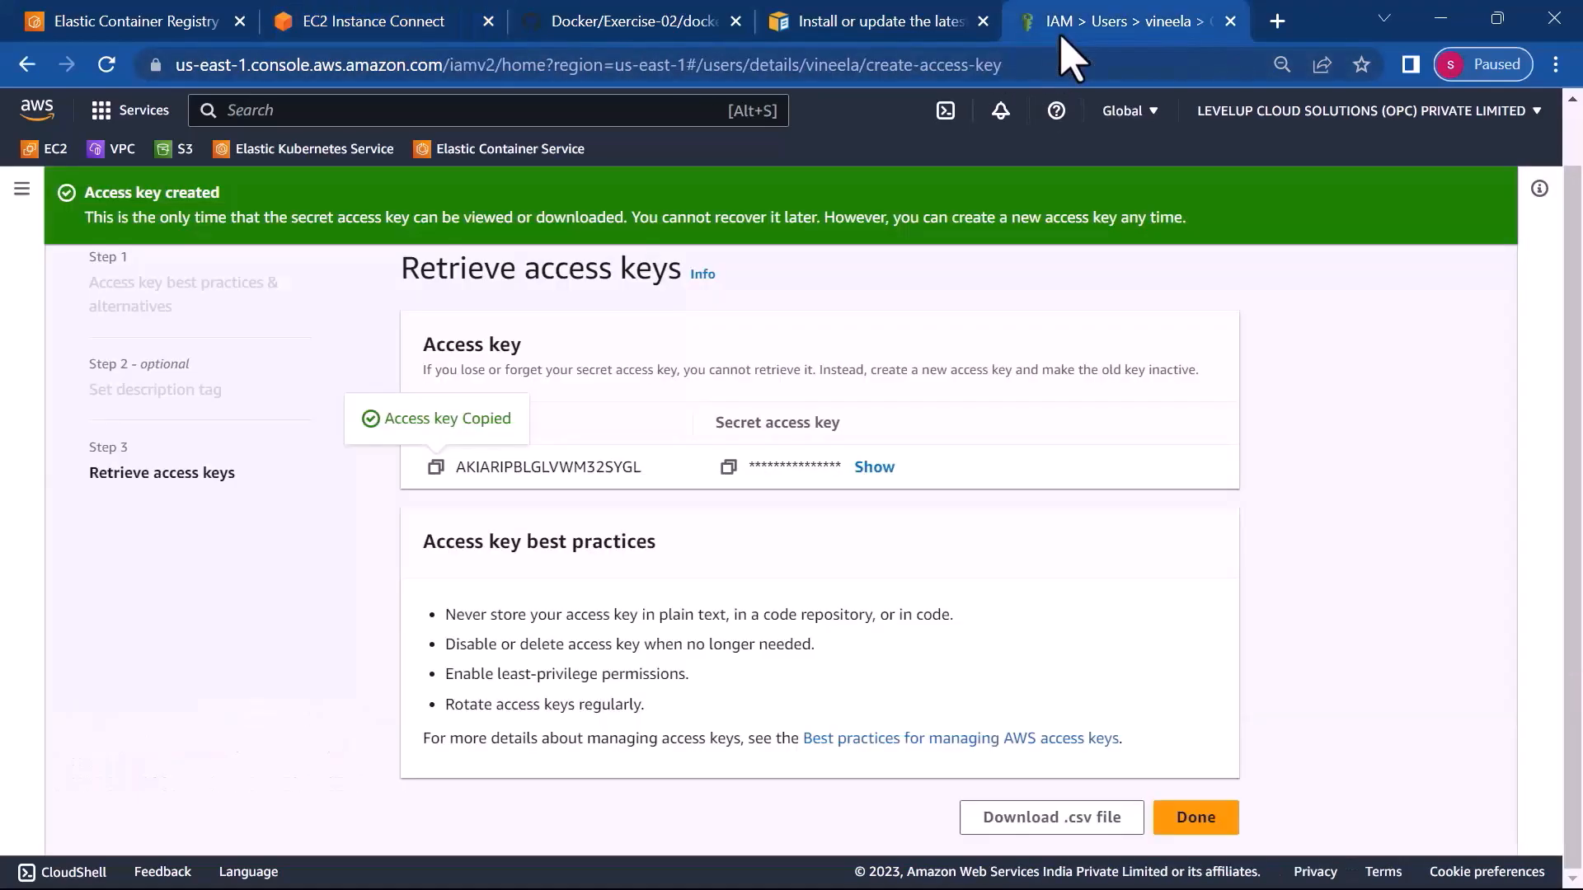
click(729, 467)
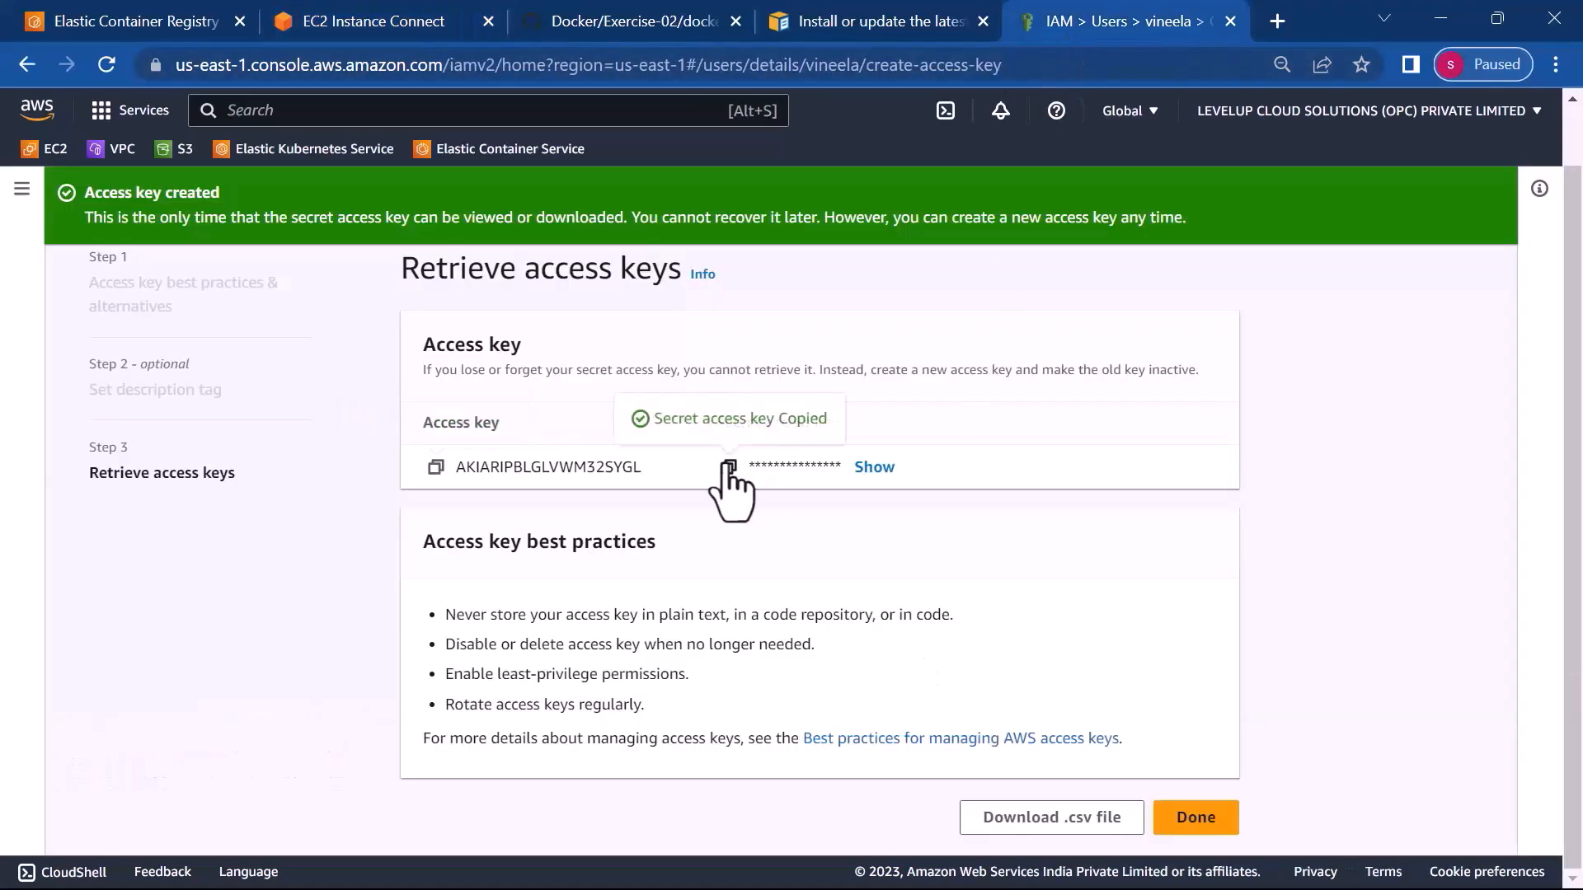
click(334, 25)
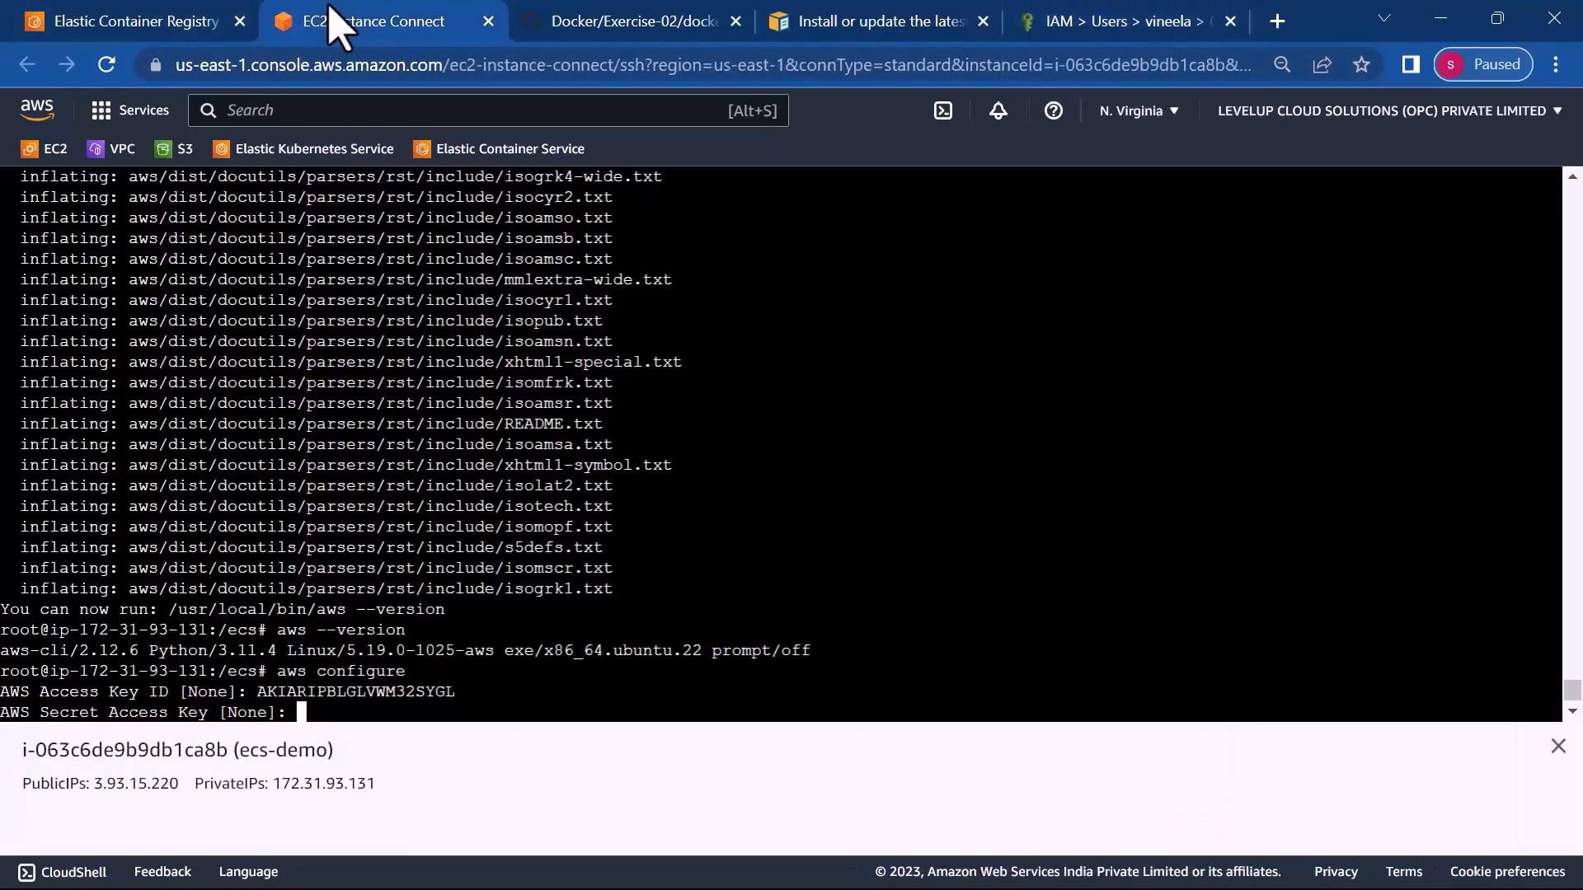
right_click(311, 703)
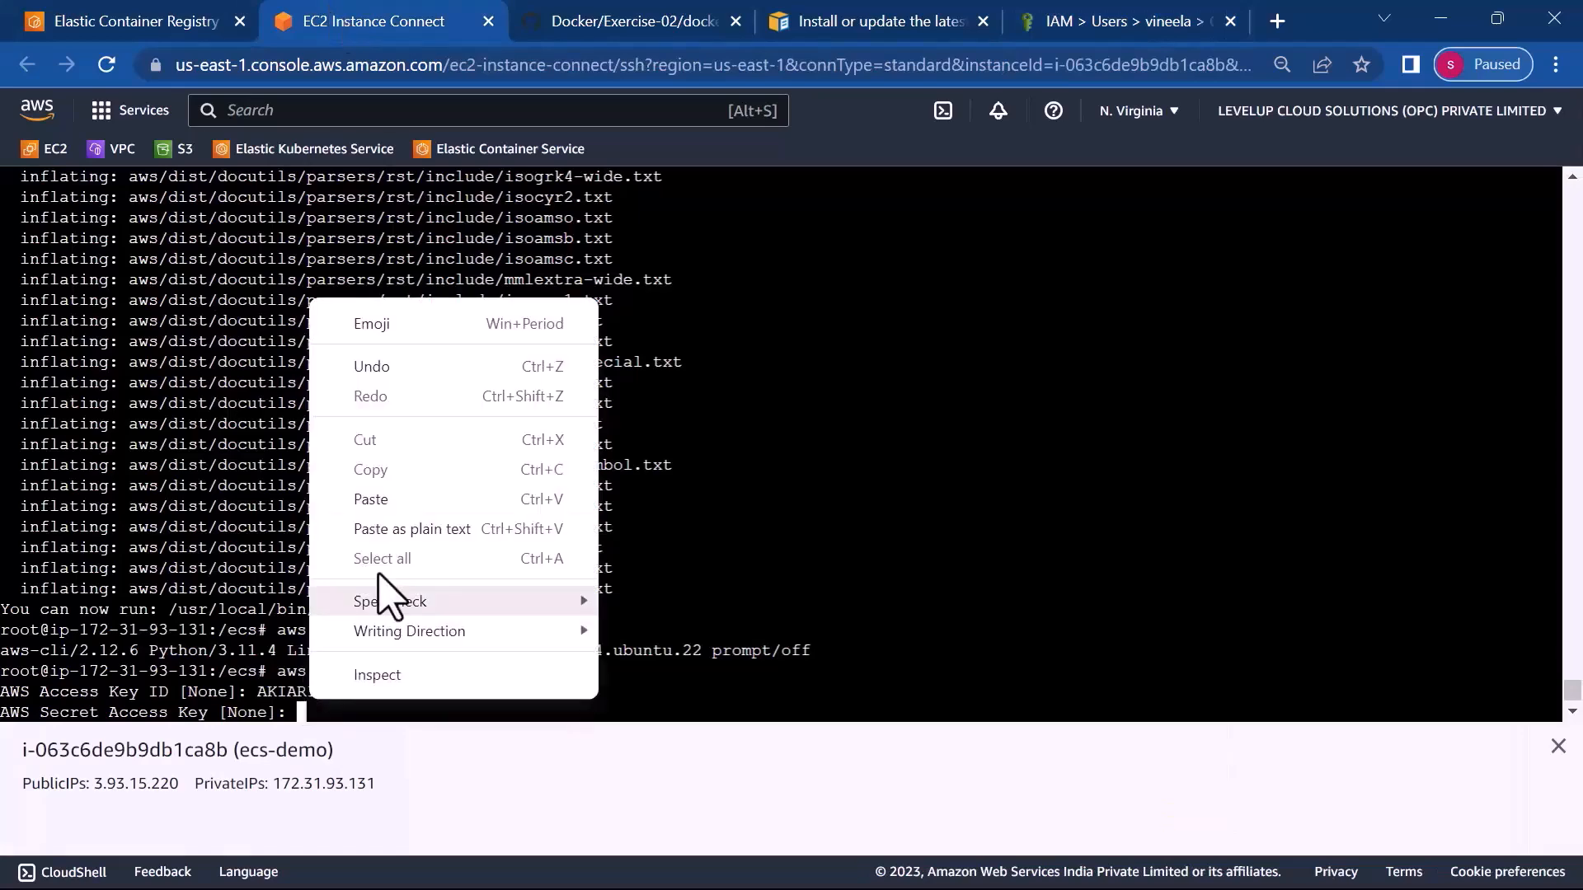
click(387, 499)
key(Return)
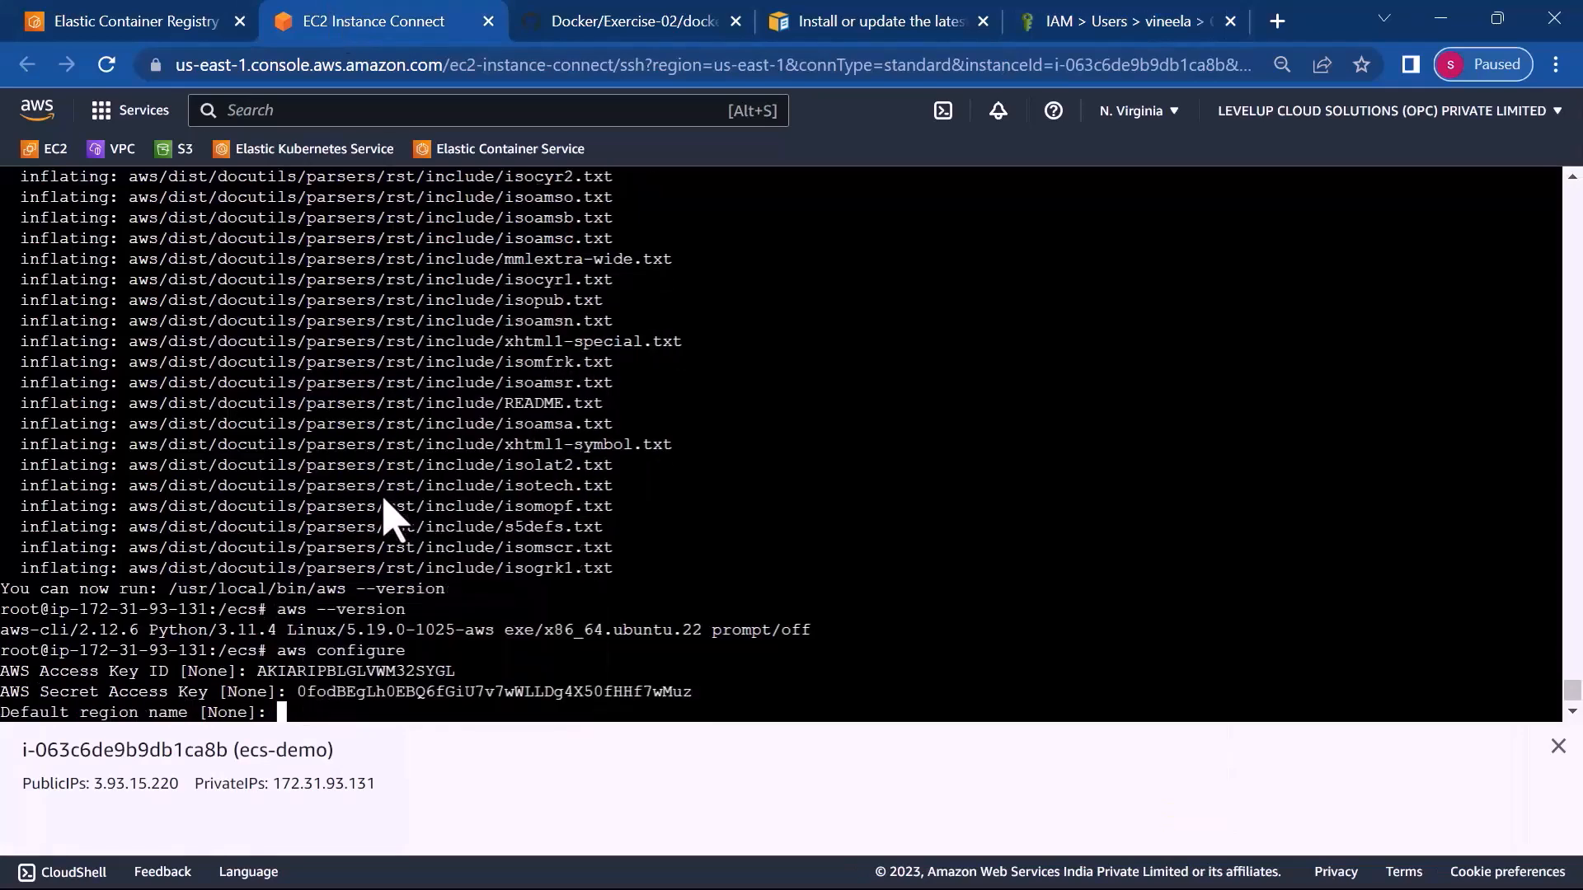
- Leave the default region name and output format empty to finish aws configure, and clear the terminal
key(Return)
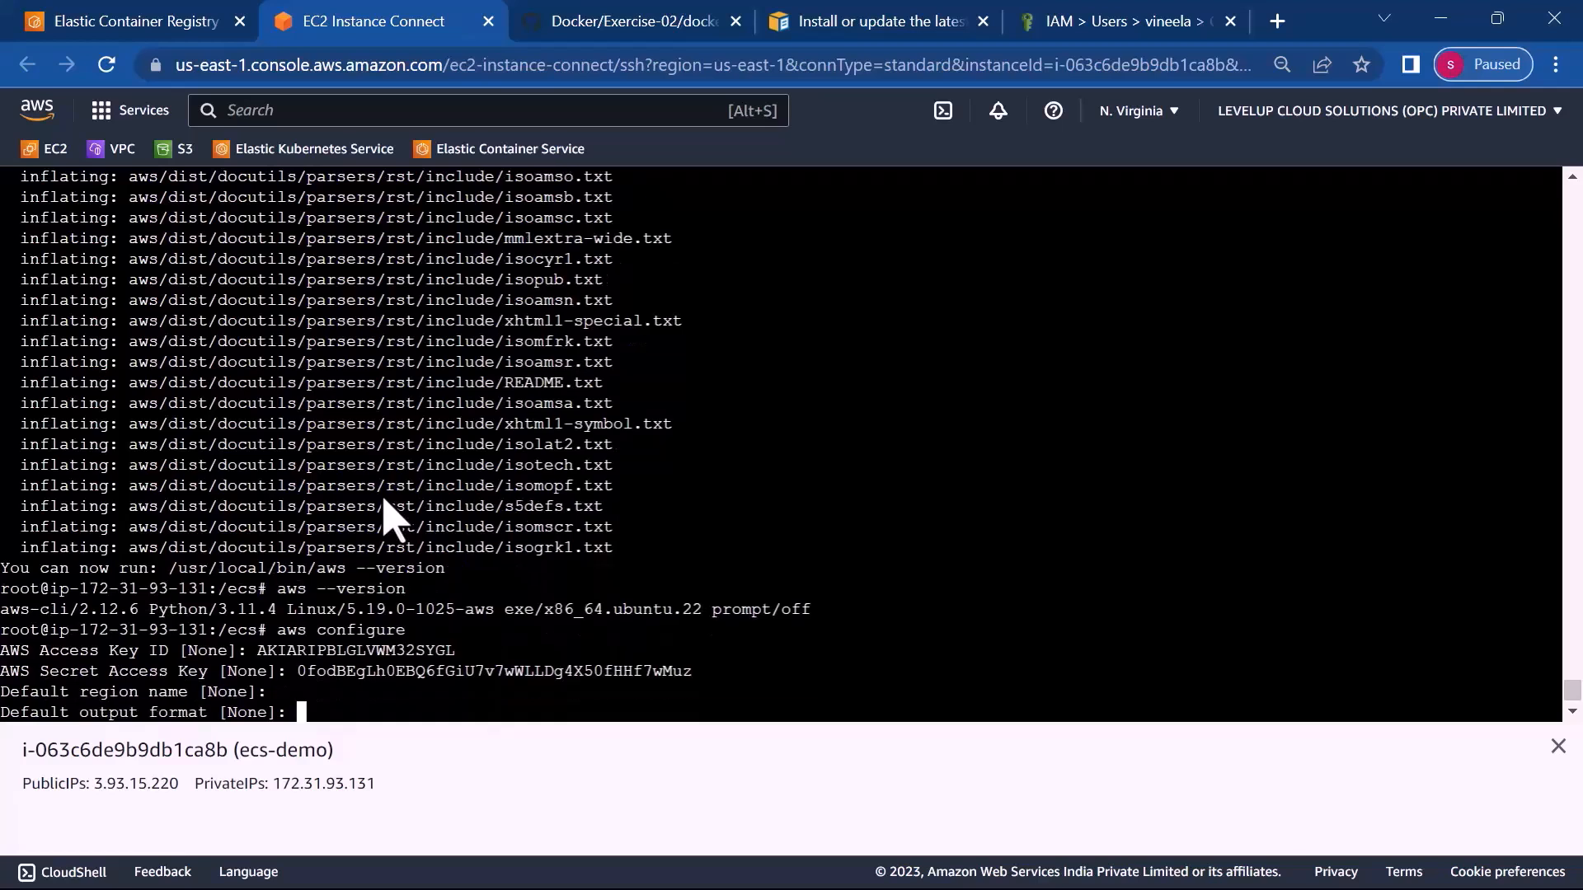
key(Return)
key(Return)
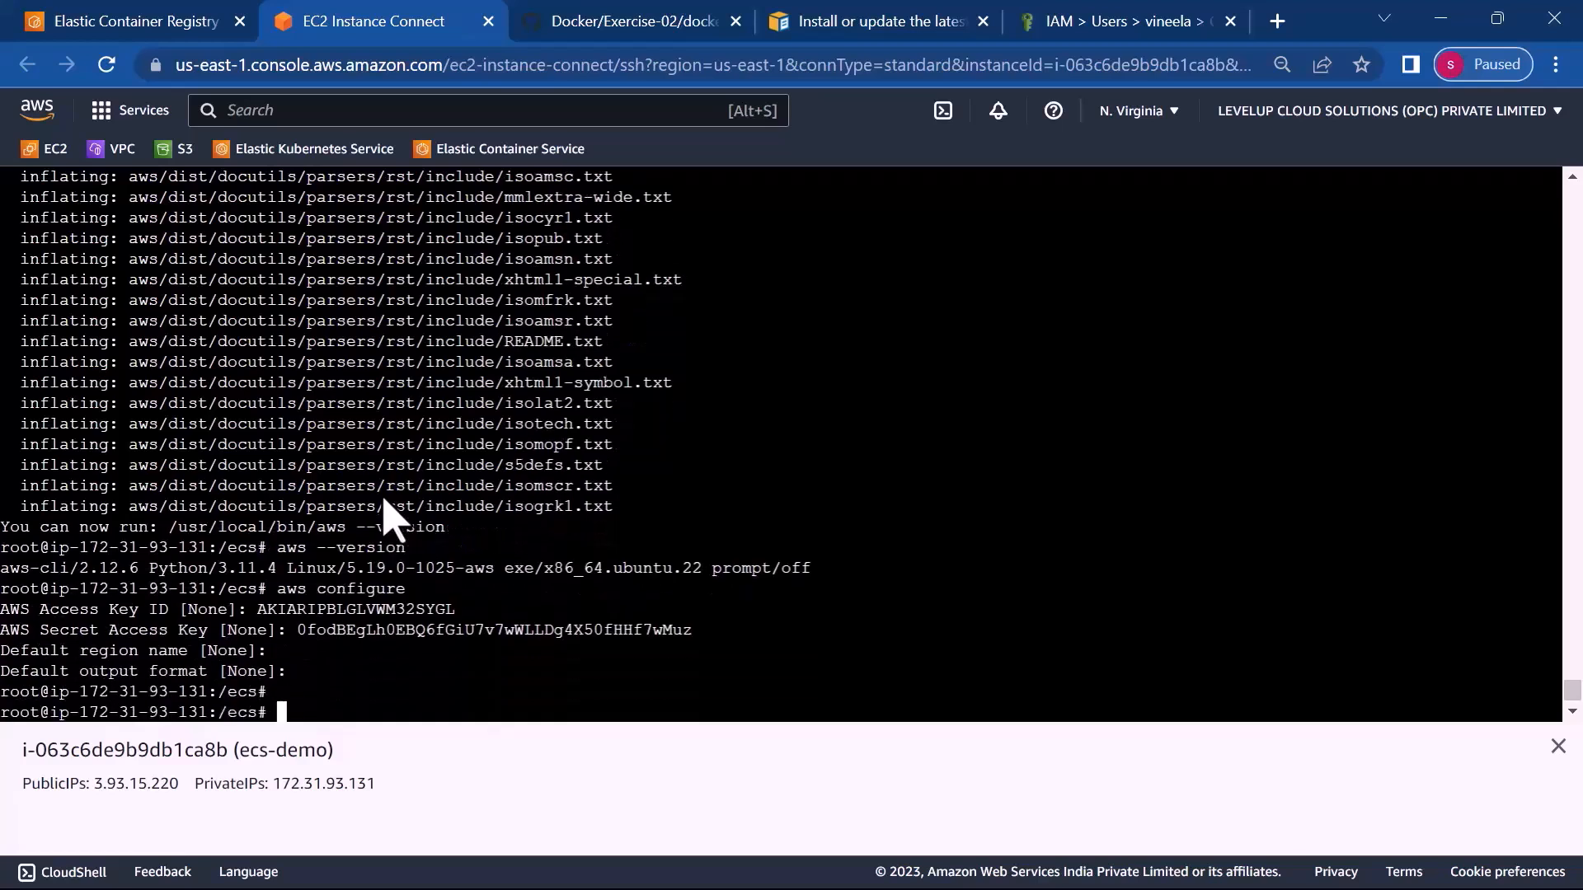
text(clear)
key(Return)
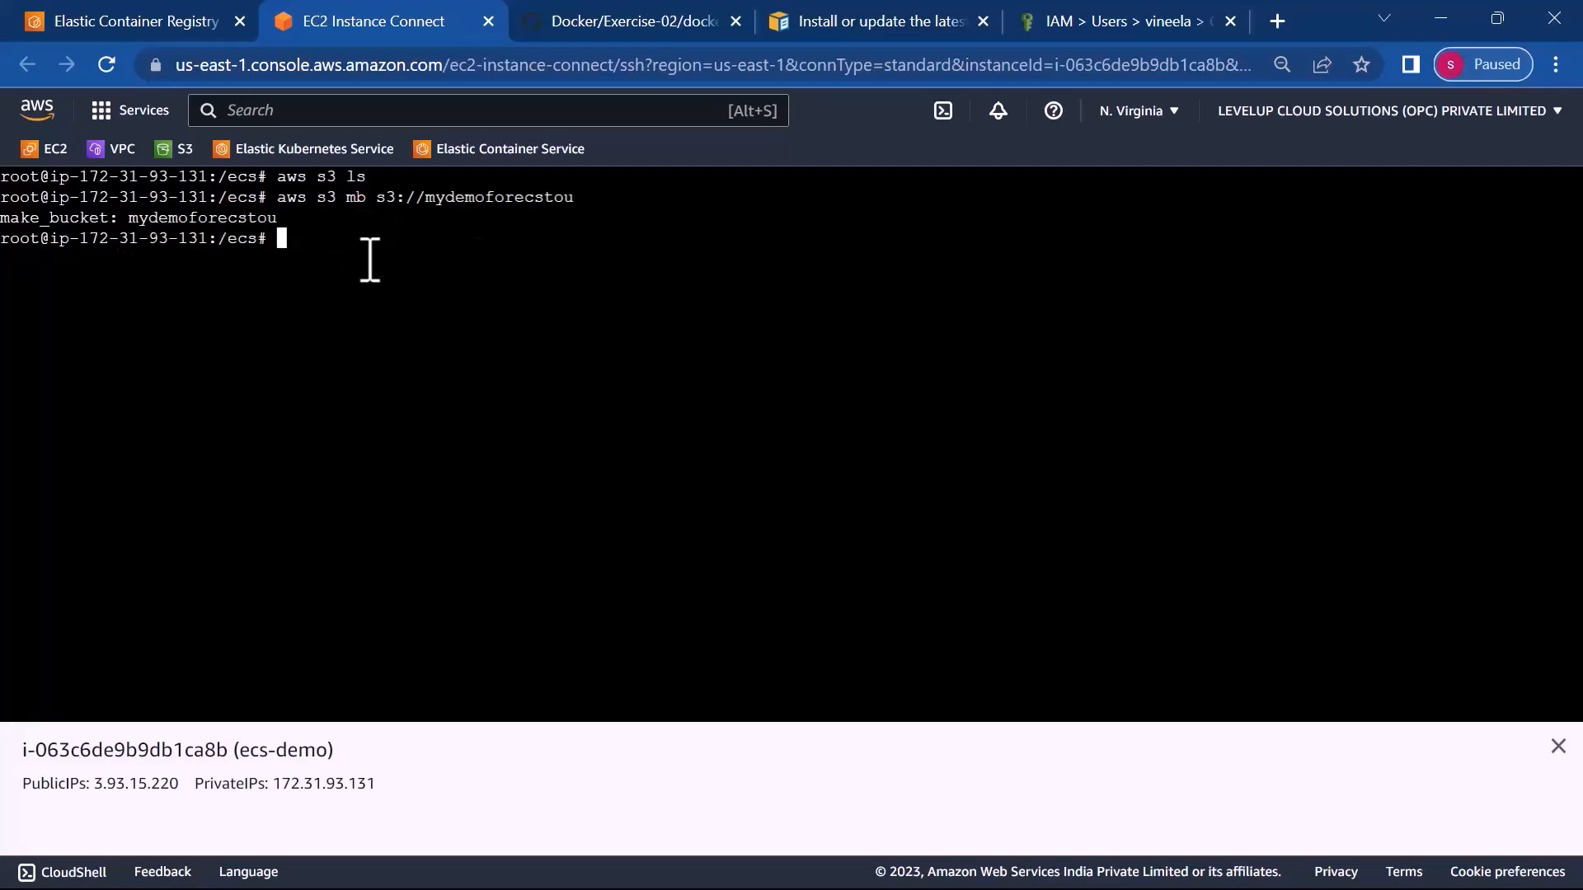
- Run aws s3 ls to list the S3 buckets and check the entry for mydemoforecstou
key(Up)
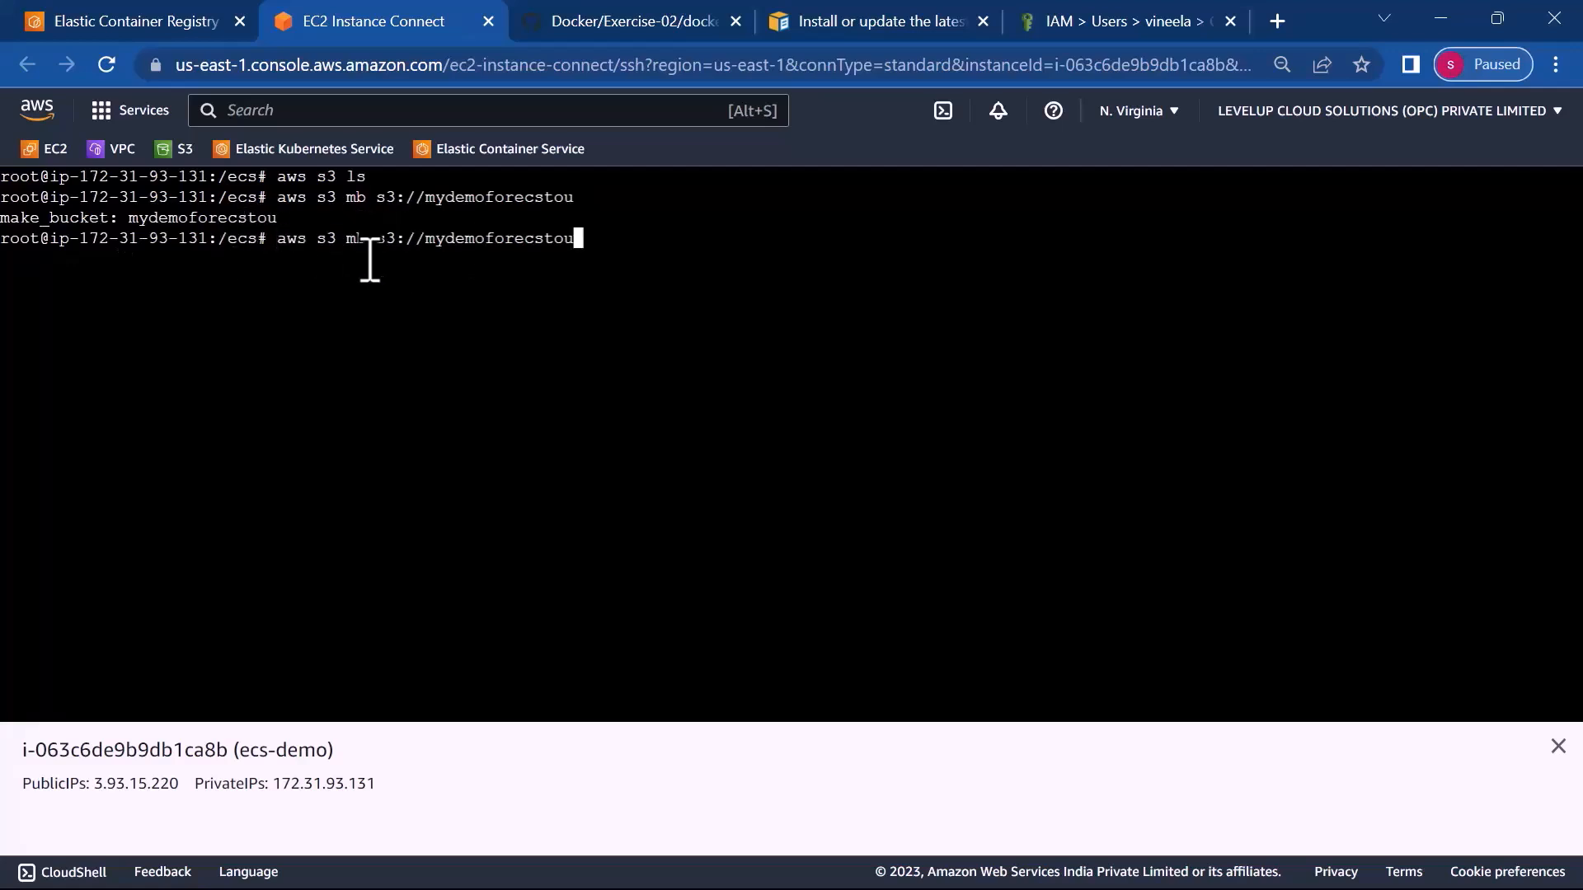
key(BackSpace)
key(BackSpace)
key(BackSpace)
key(BackSpace)
key(BackSpace)
key(BackSpace)
key(BackSpace)
key(BackSpace)
key(BackSpace)
key(BackSpace)
key(BackSpace)
key(BackSpace)
key(BackSpace)
key(BackSpace)
key(BackSpace)
key(BackSpace)
key(BackSpace)
key(BackSpace)
key(BackSpace)
key(BackSpace)
text(ls)
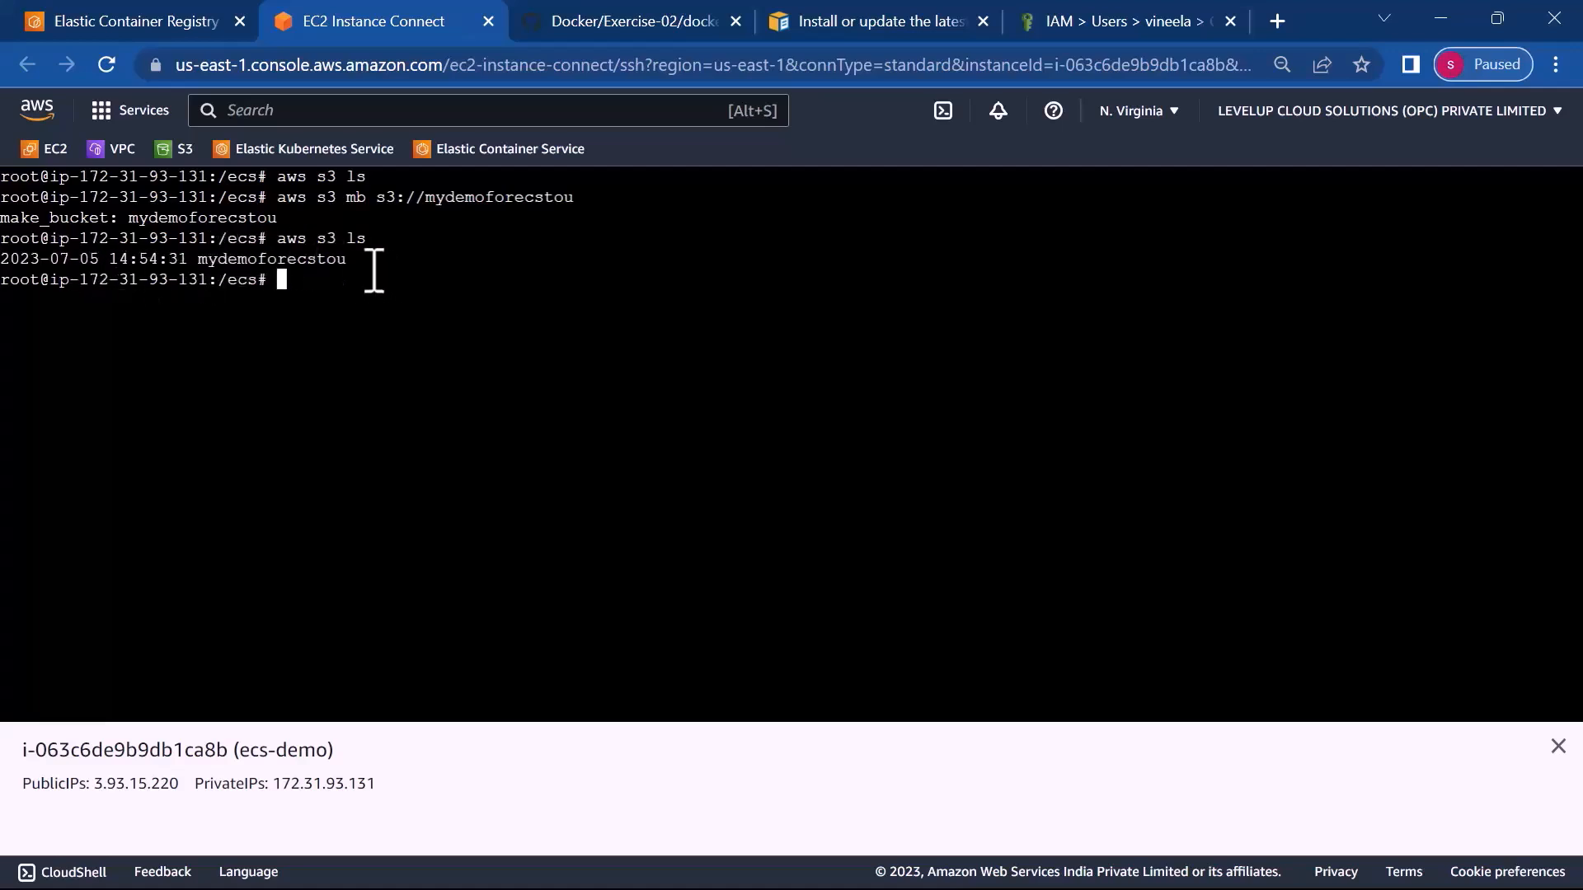
drag(367, 259, 1, 263)
click(412, 310)
- Copy the aws ecr-public get-login-password command from the levelup push commands and run it on ecs-demo to log Docker in
click(161, 19)
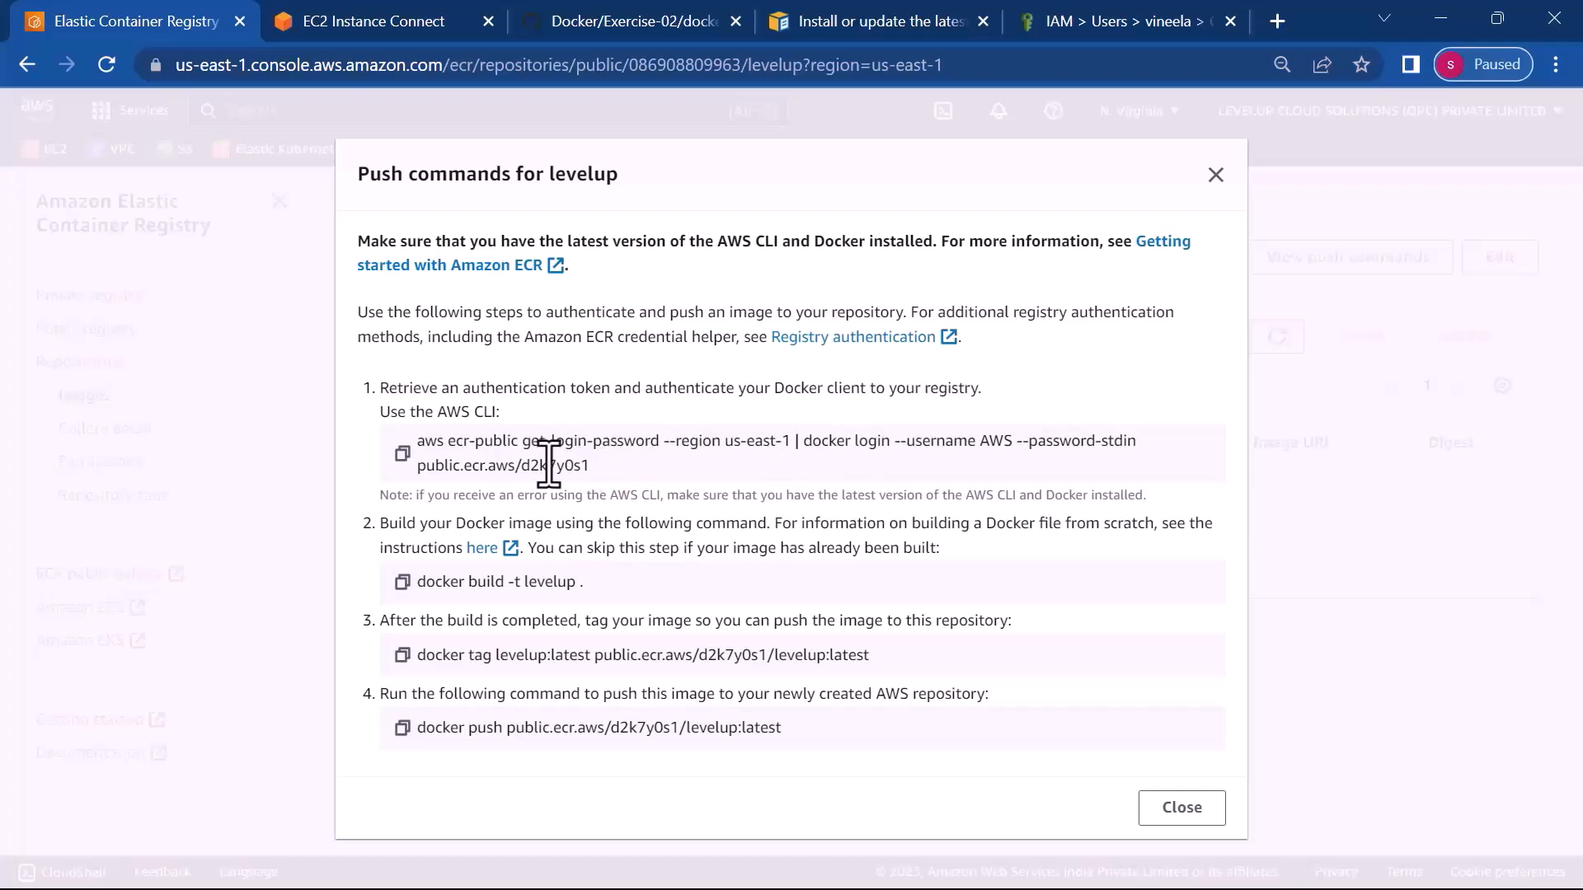
triple_click(424, 439)
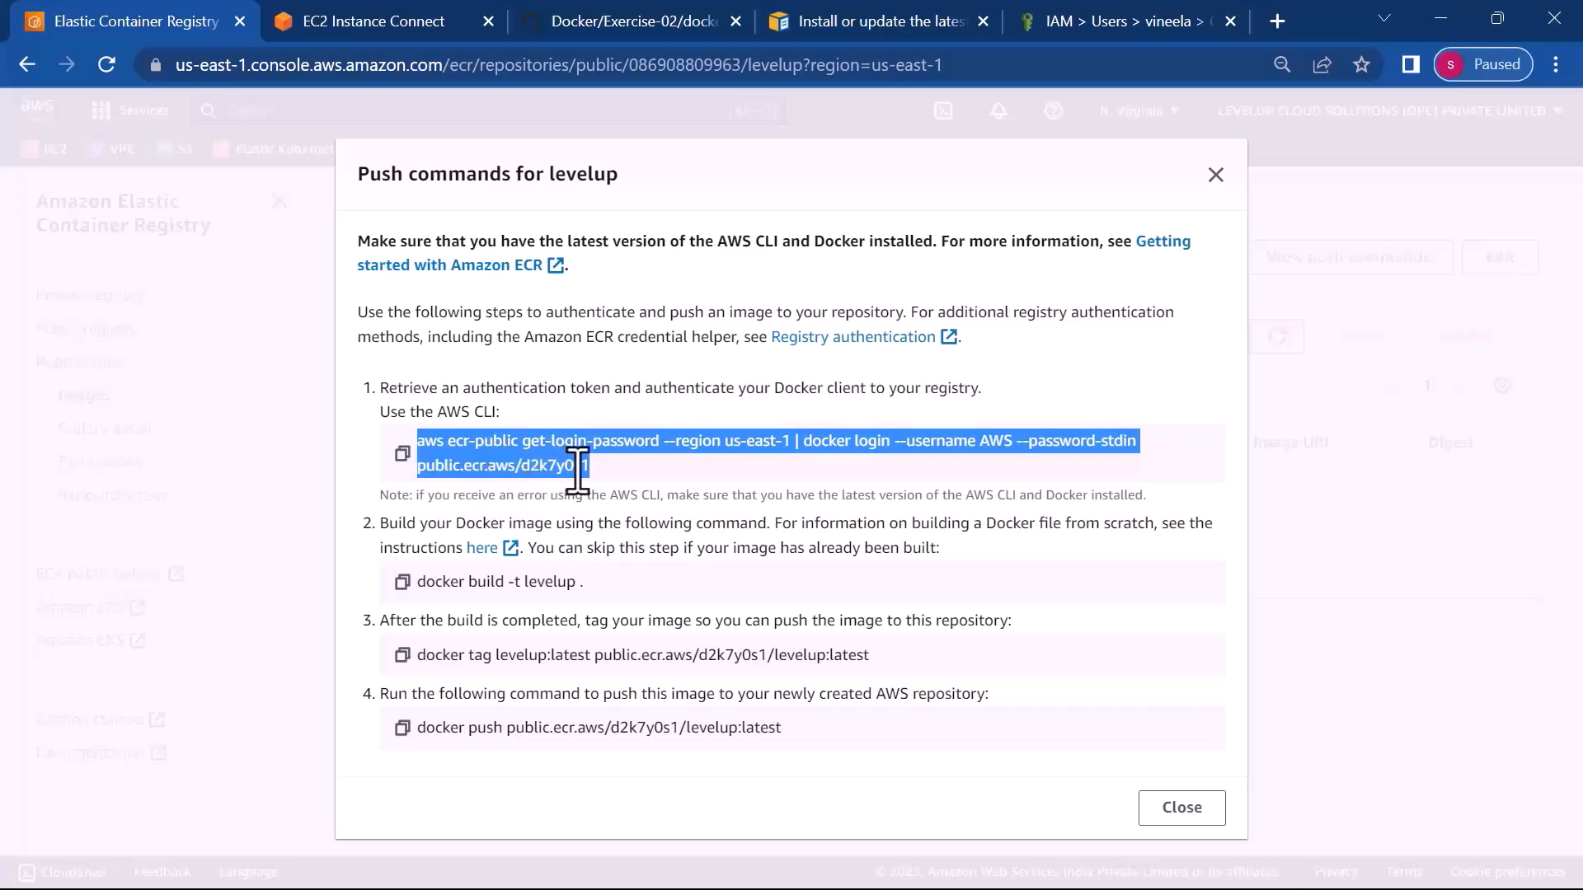
click(403, 454)
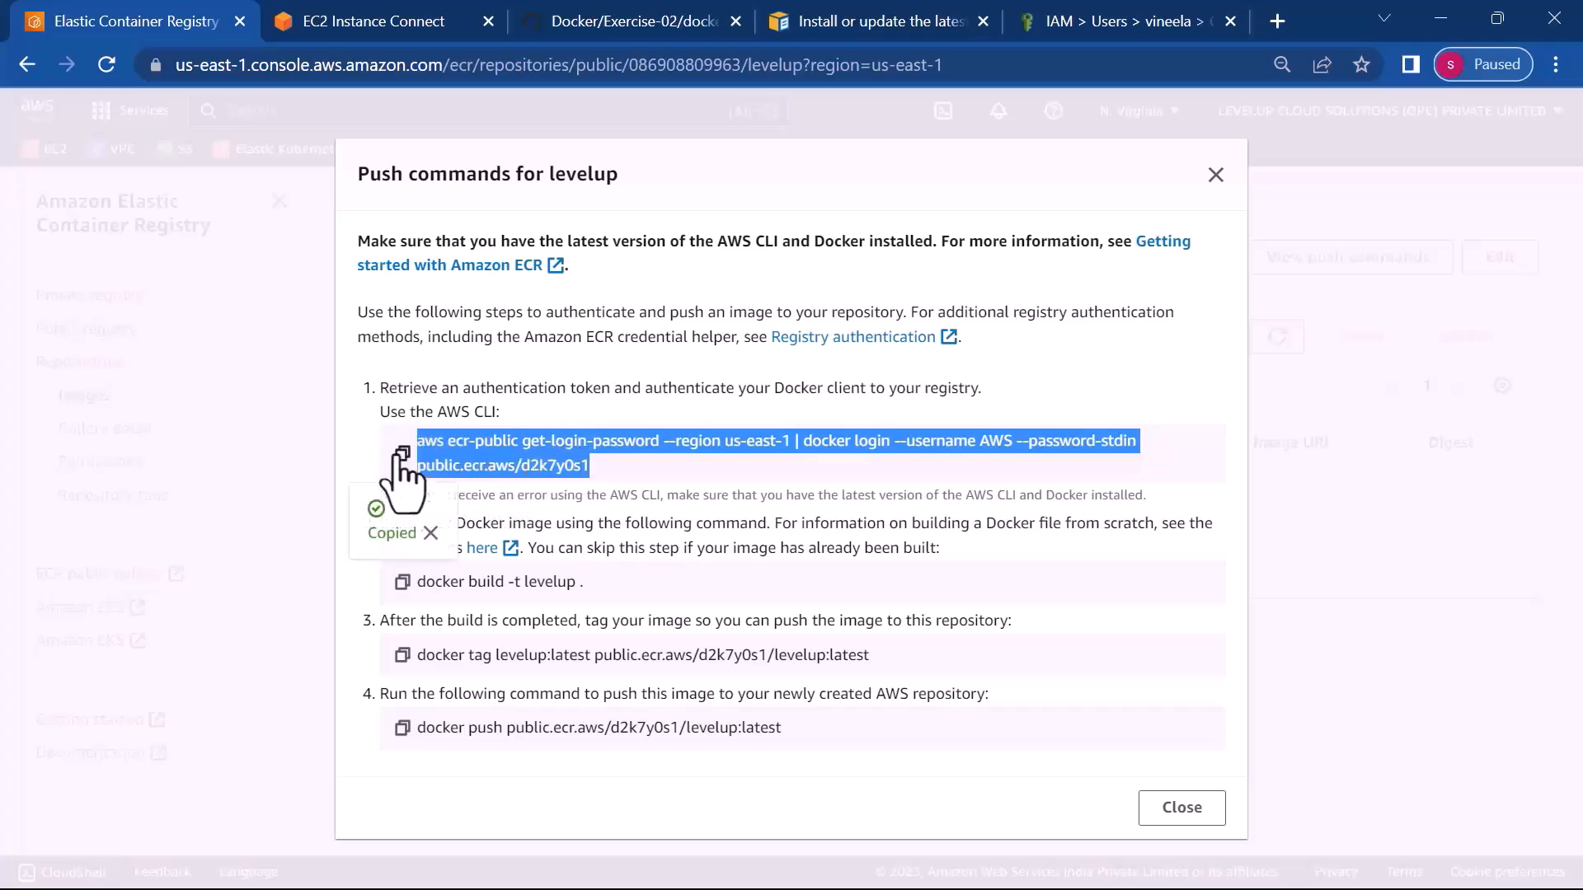
click(404, 23)
right_click(333, 307)
click(396, 503)
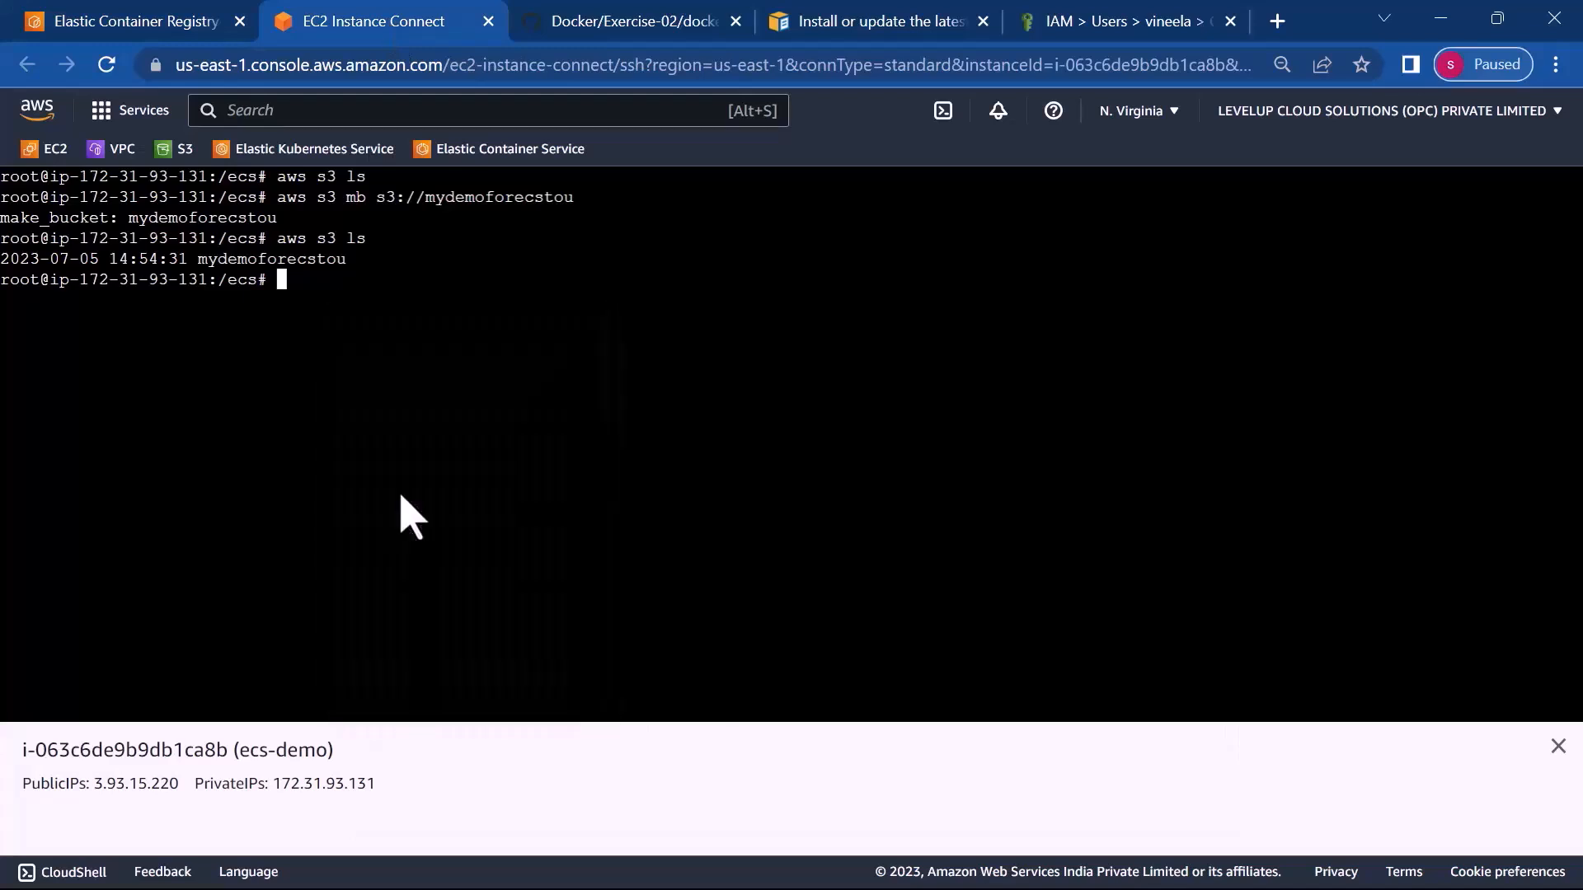
key(Return)
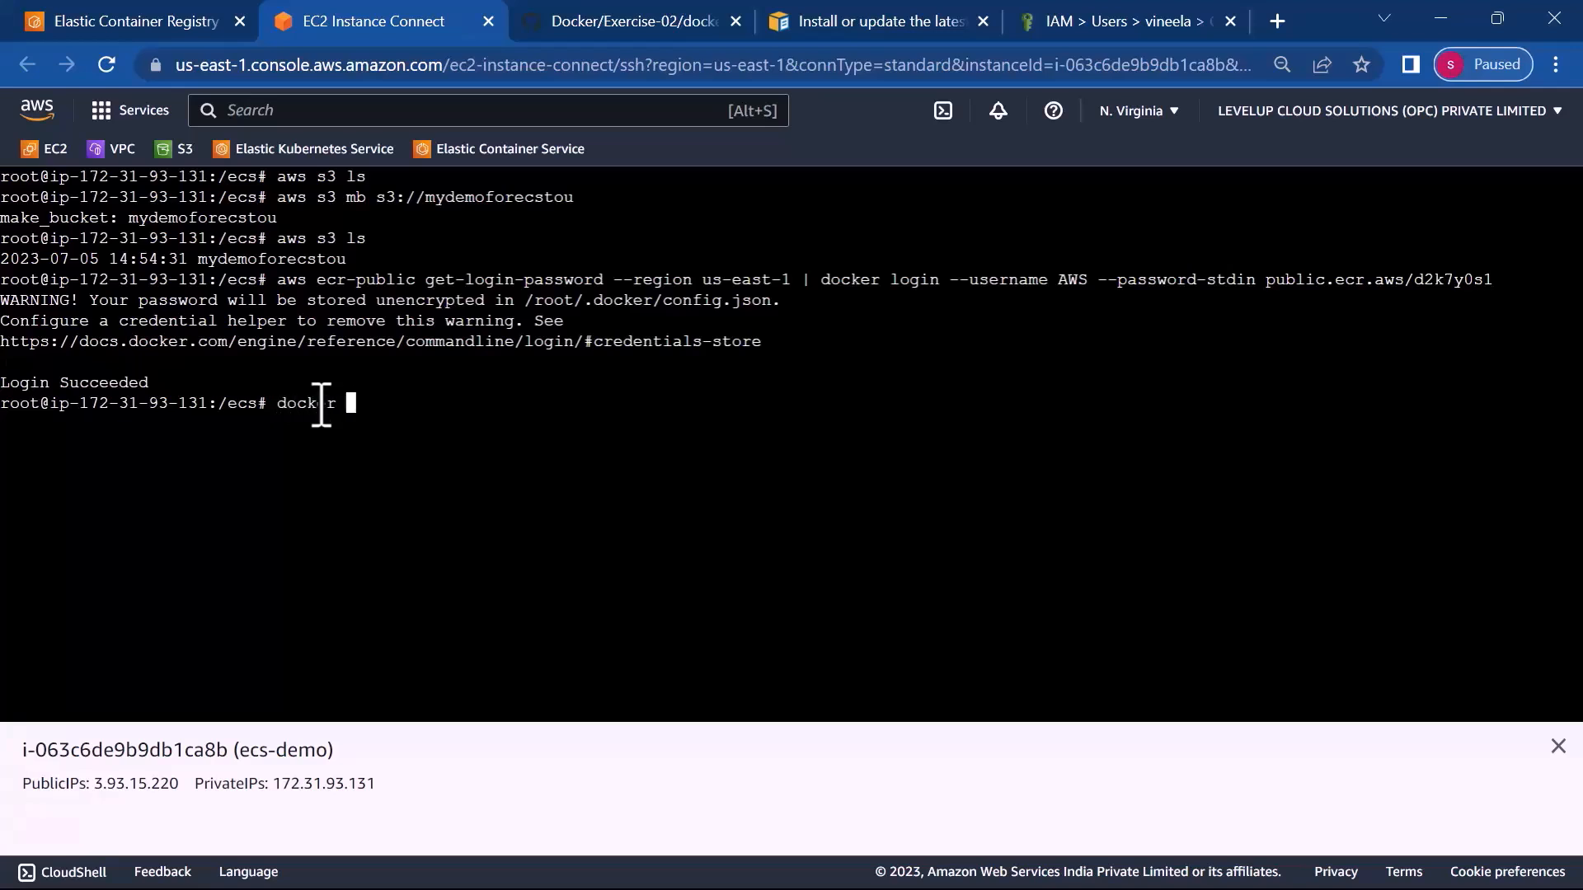
- List the local Docker images with docker images and the ecs folder's files with ls
text(s)
key(Return)
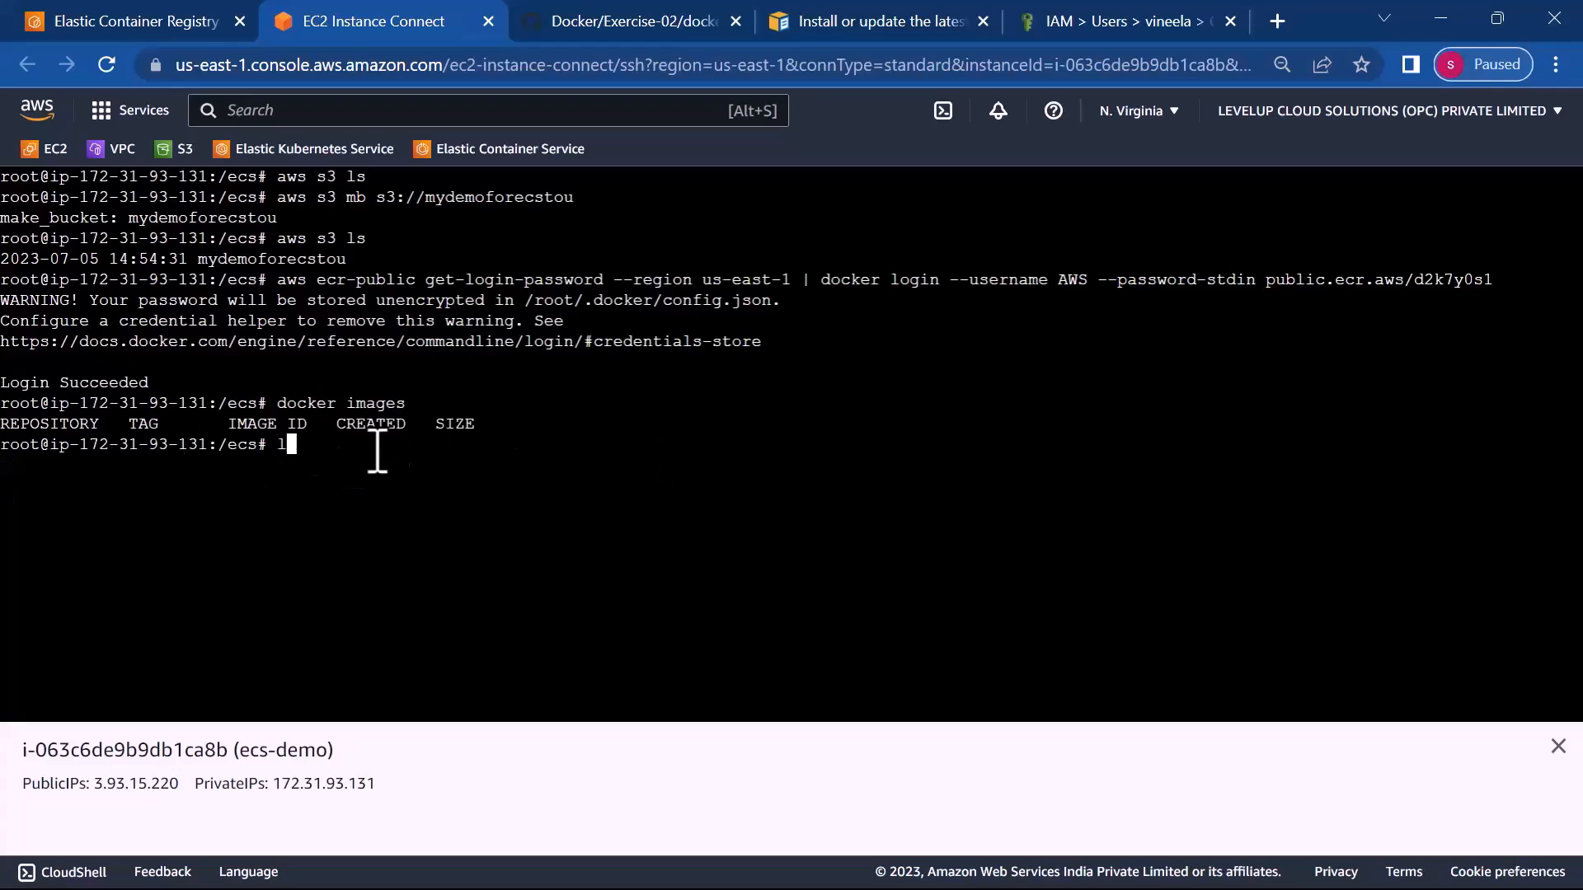
text(ls)
key(Return)
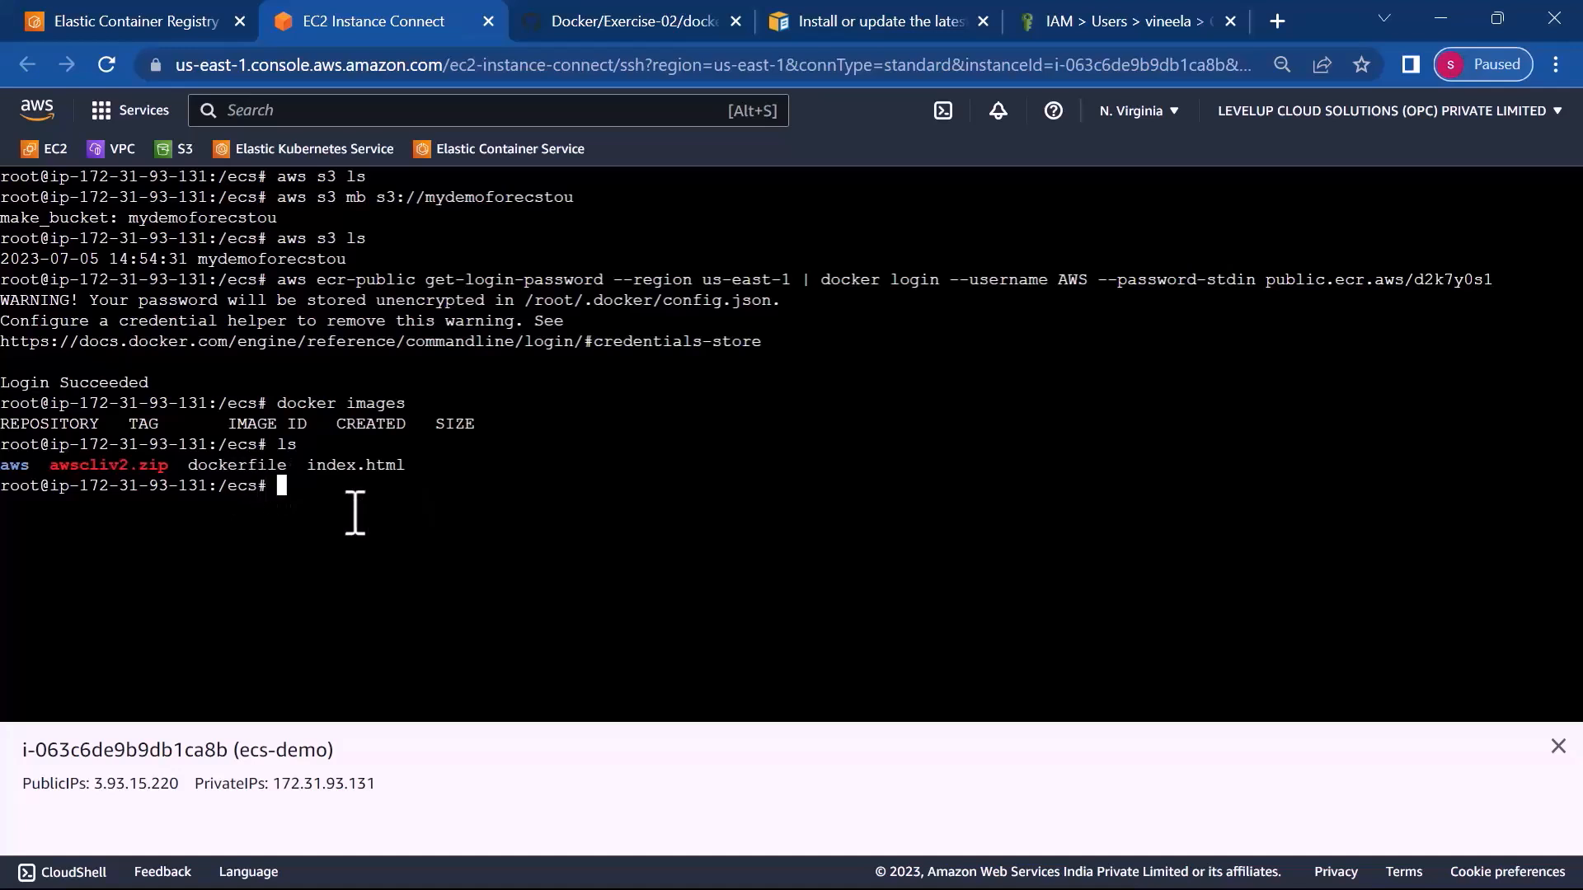
- Copy docker build -t levelup . from the push commands and run it on ecs-demo to build the image
click(142, 27)
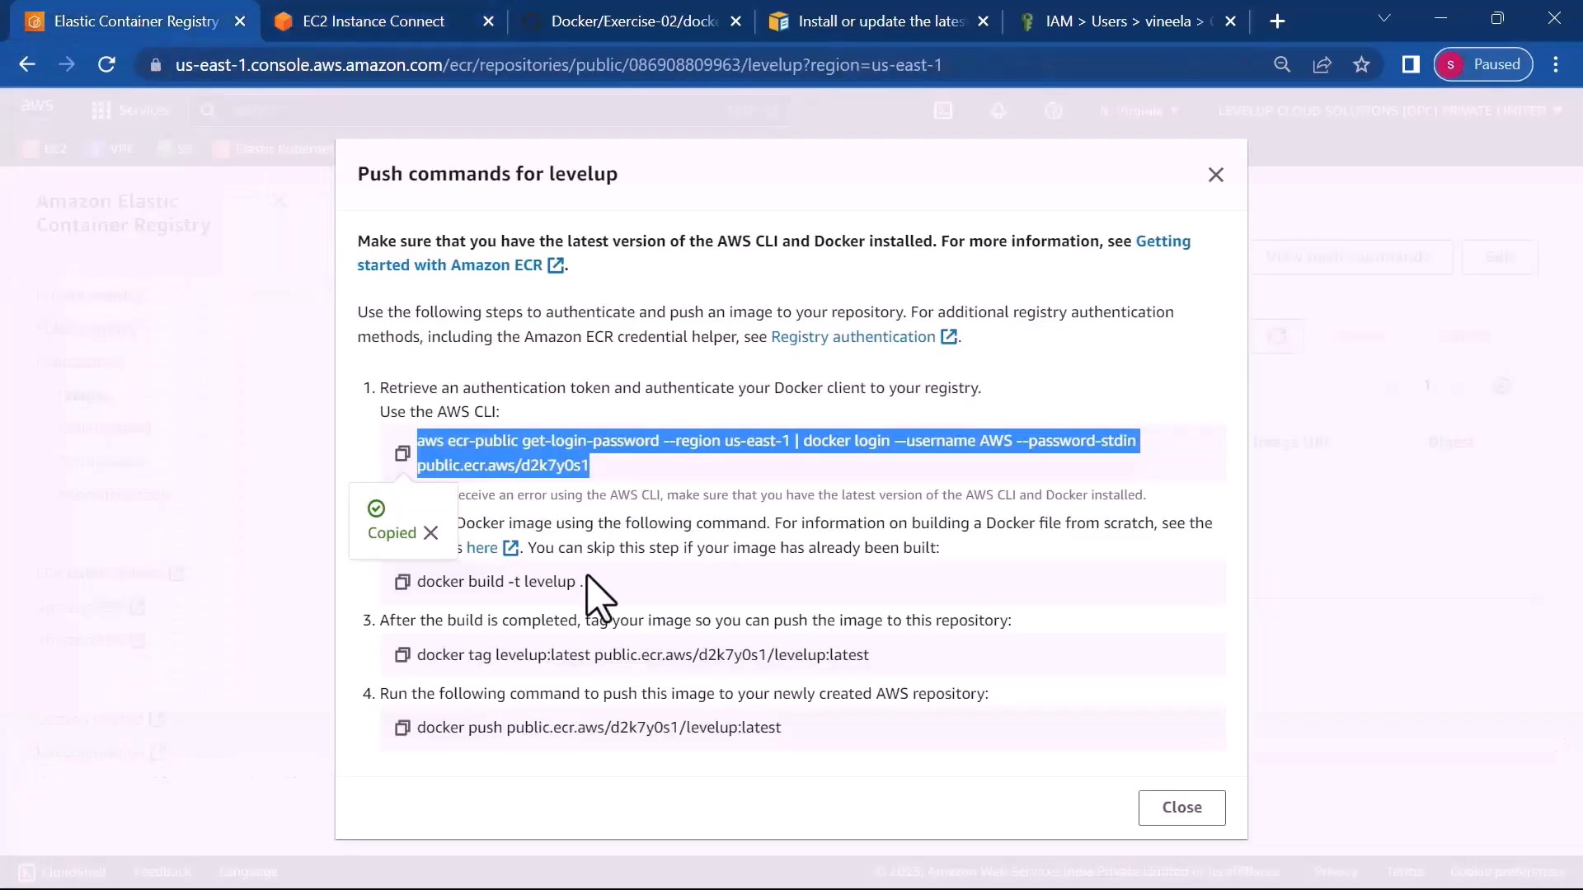
click(1187, 412)
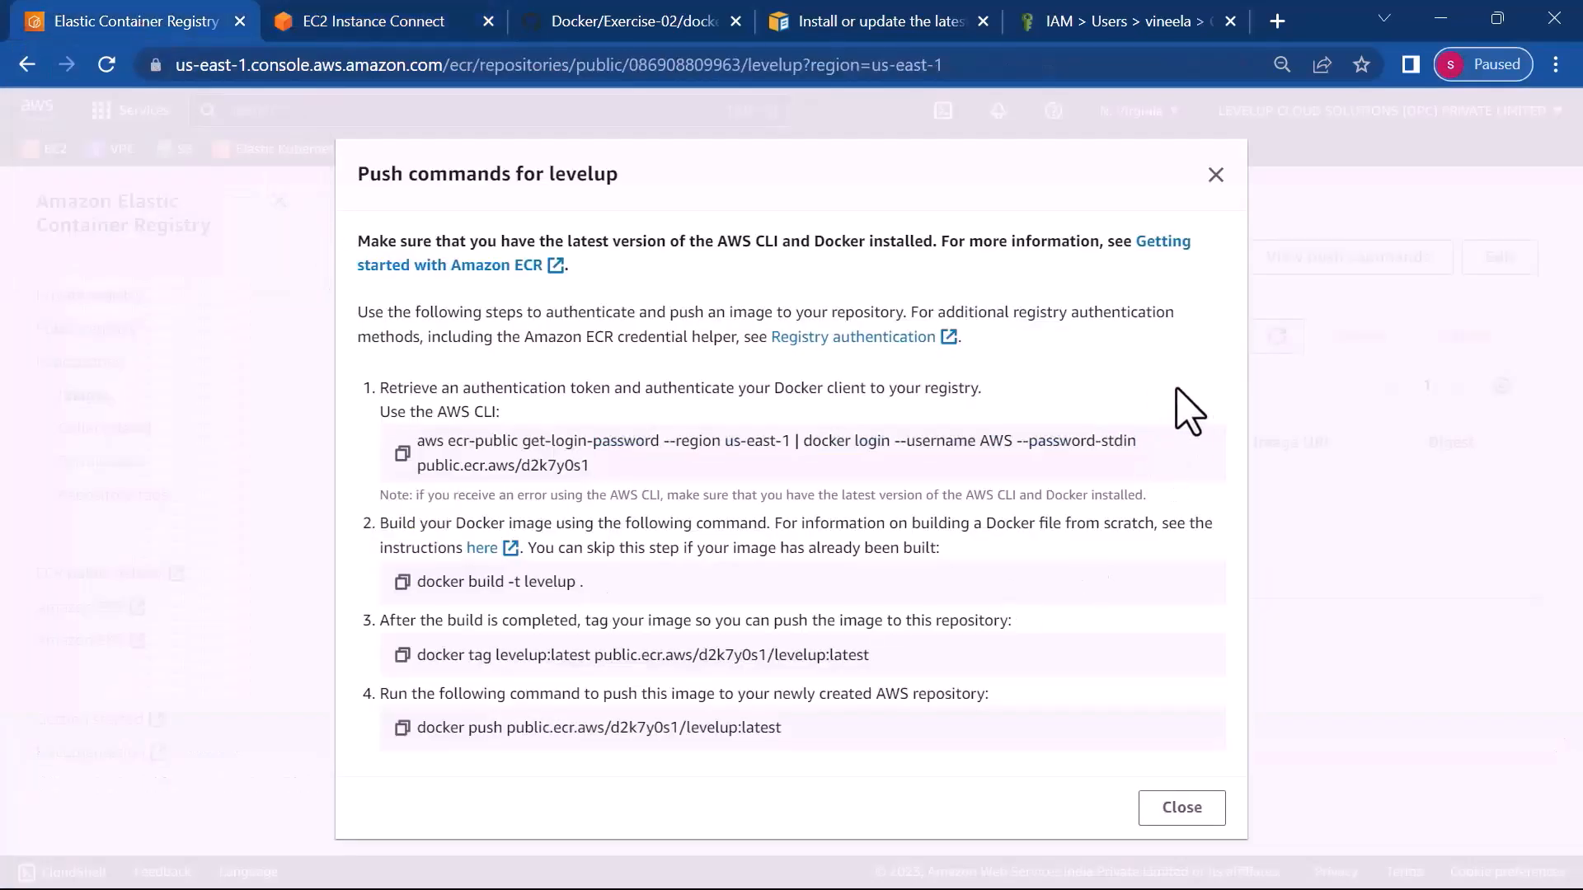
click(402, 582)
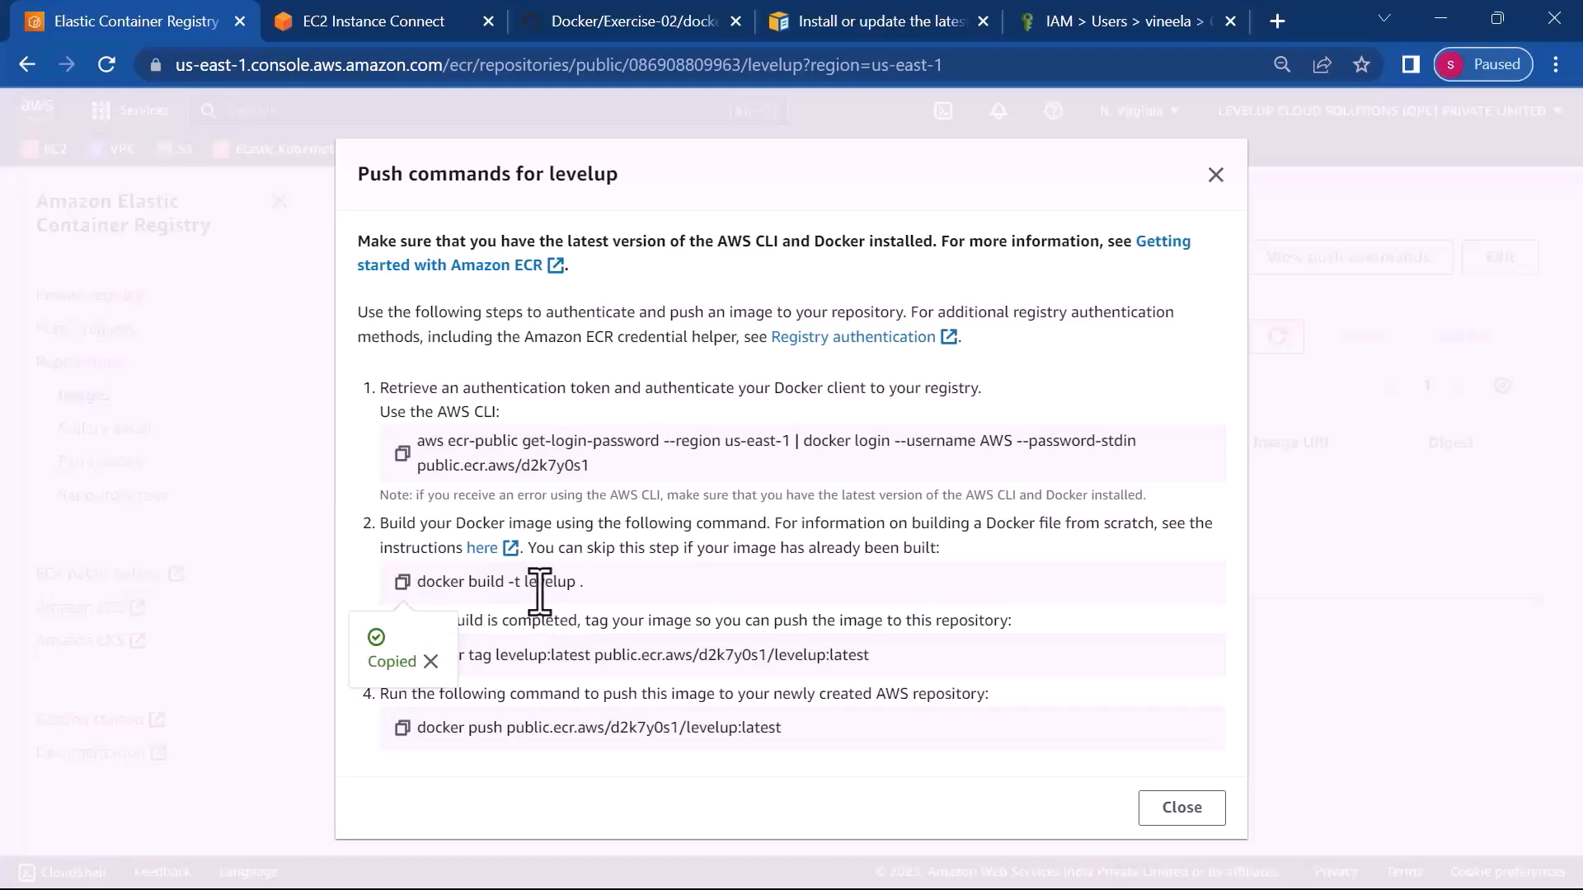
click(360, 38)
right_click(297, 495)
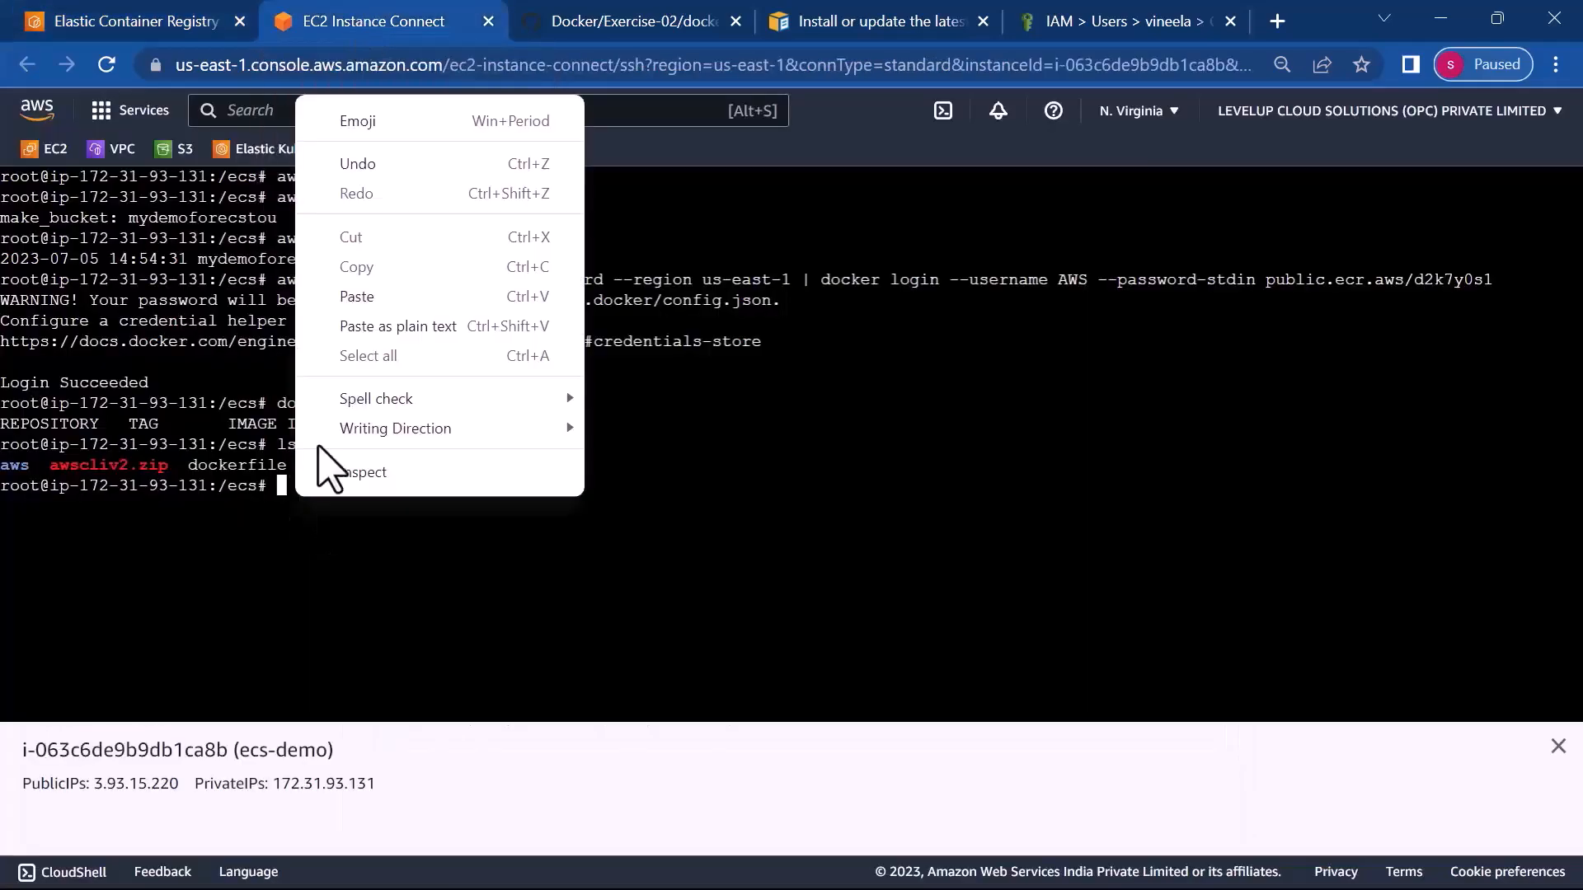
click(363, 299)
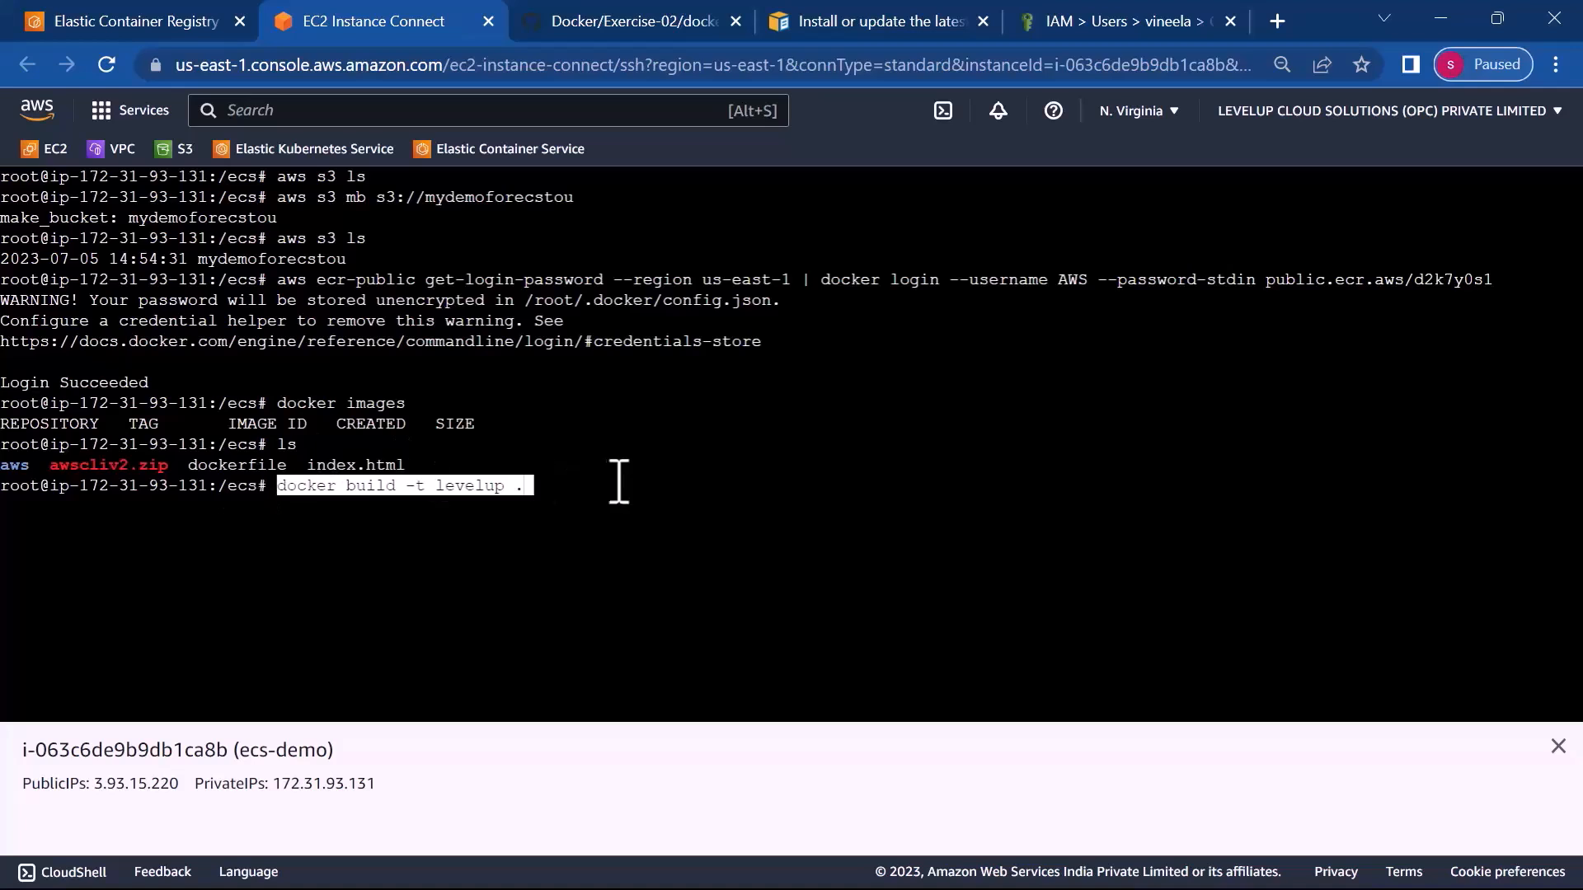
key(Return)
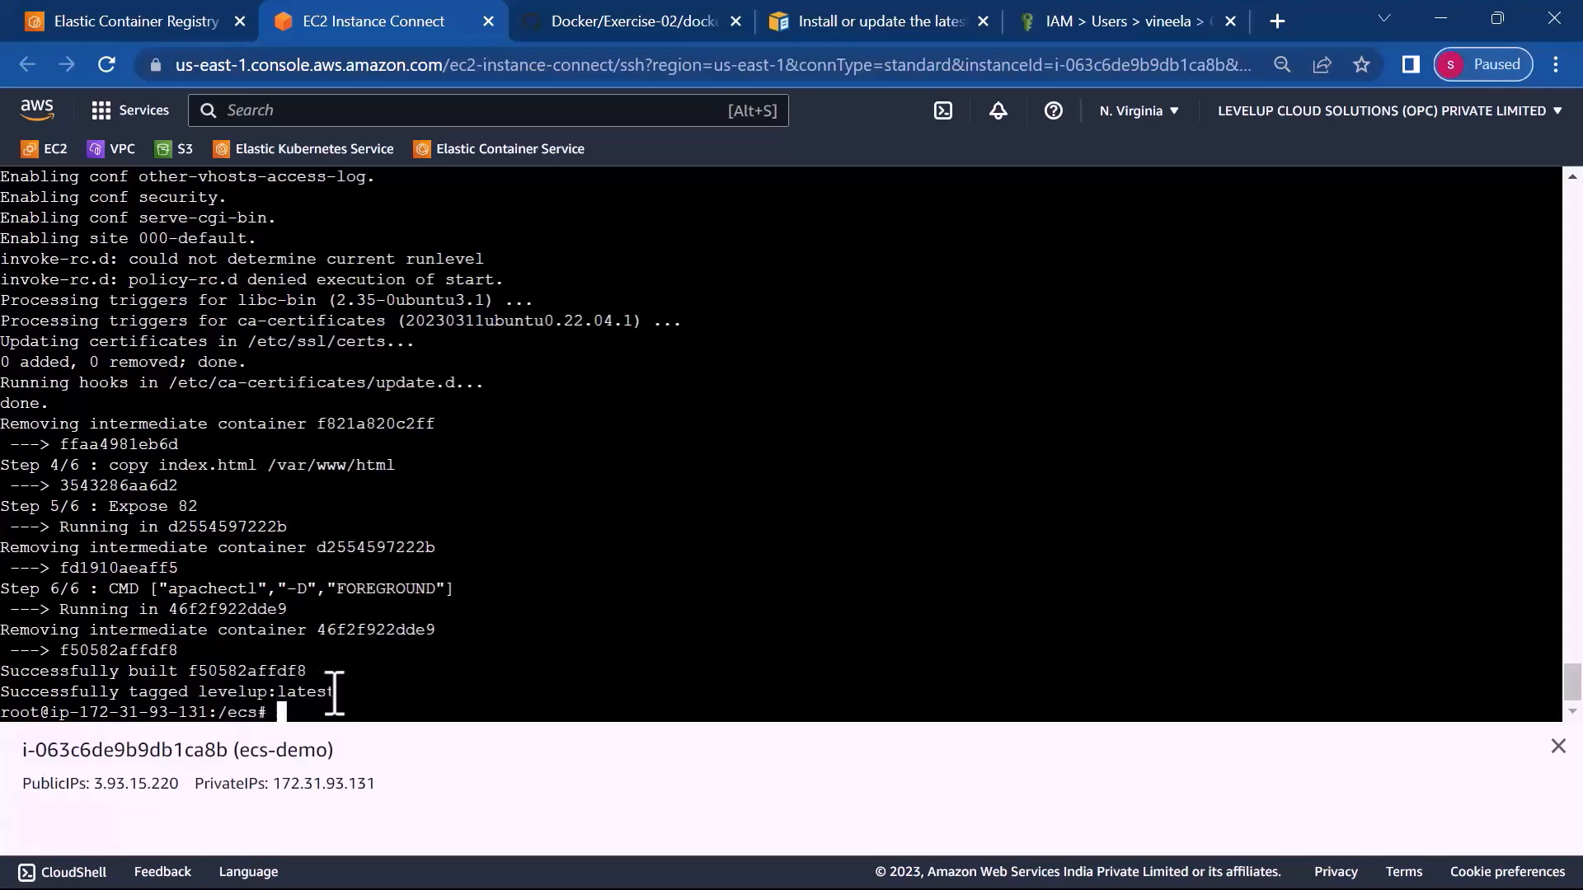
- Copy docker tag levelup:latest public.ecr.aws/d2k7y0s1/levelup:latest from the push commands, run it on ecs-demo, and list the local images with docker images
click(132, 21)
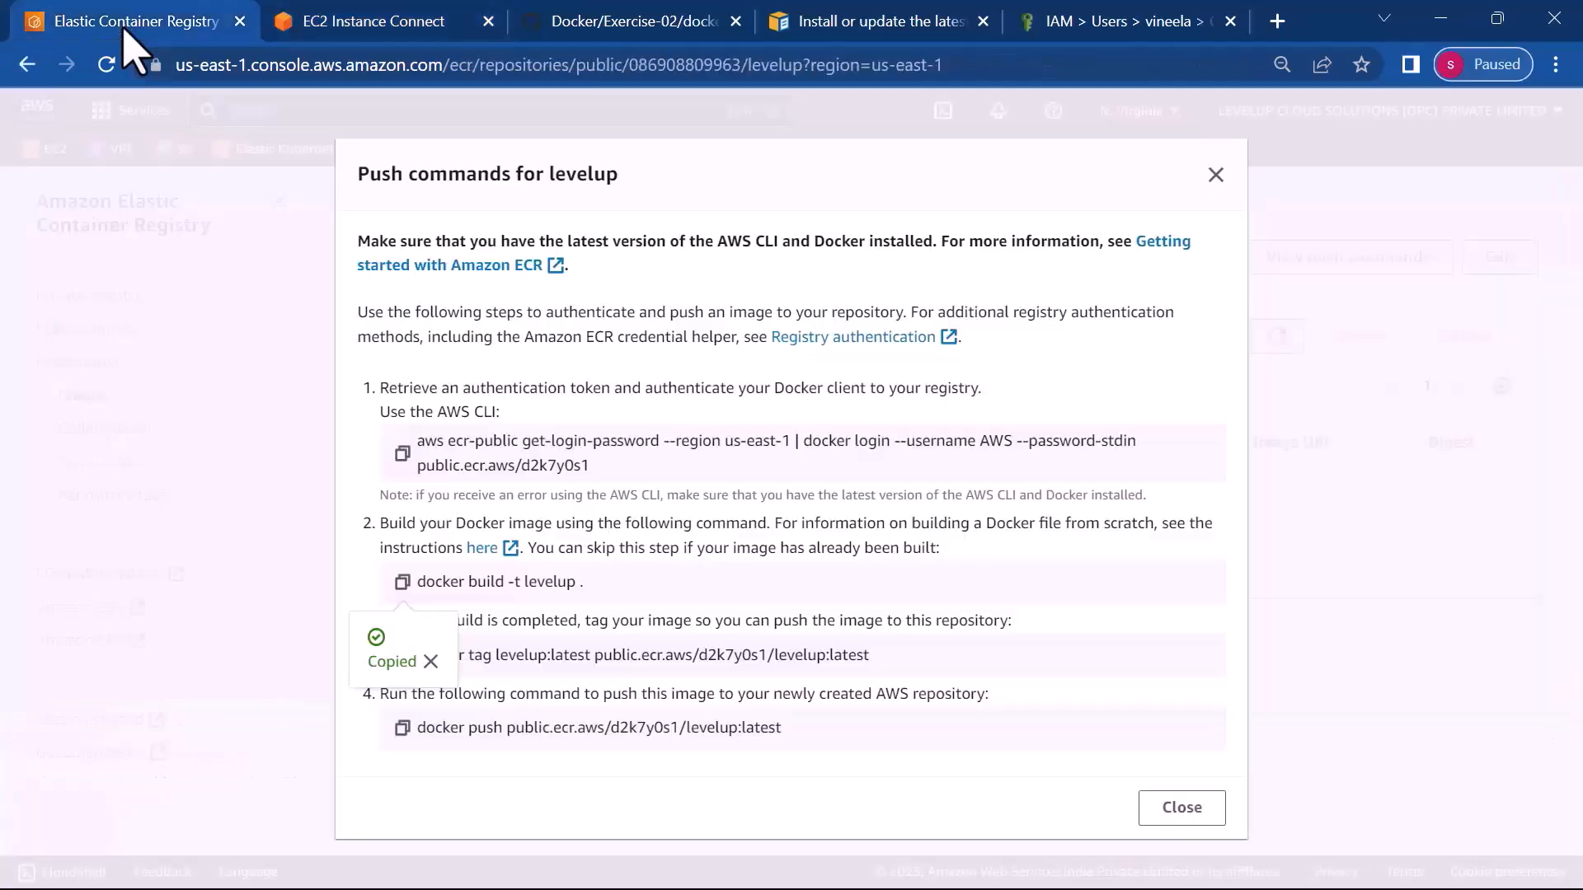
click(427, 661)
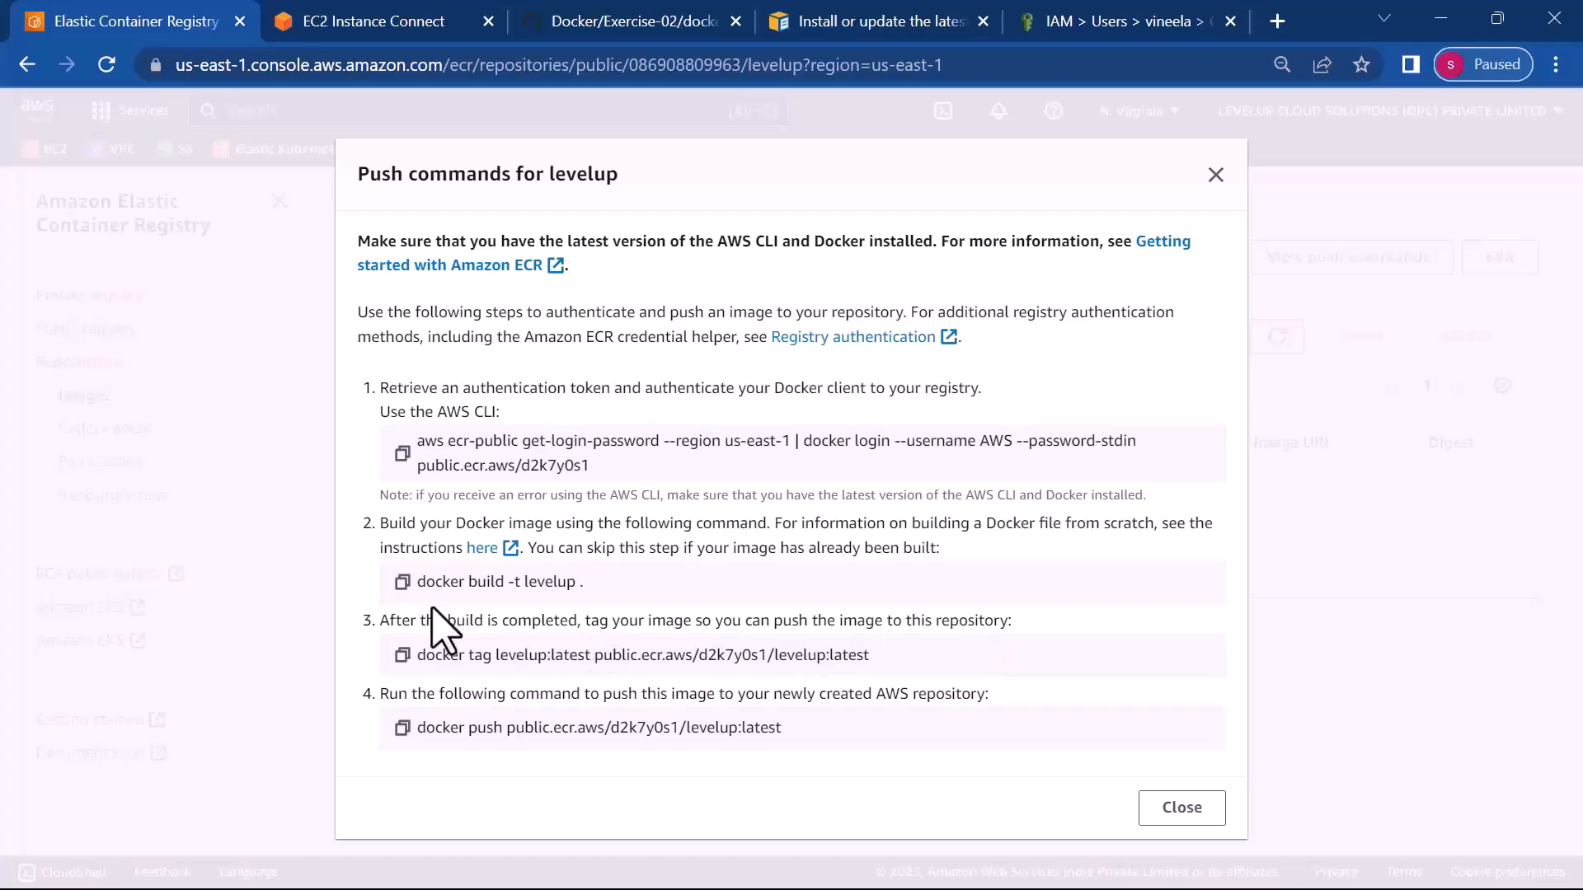
click(402, 655)
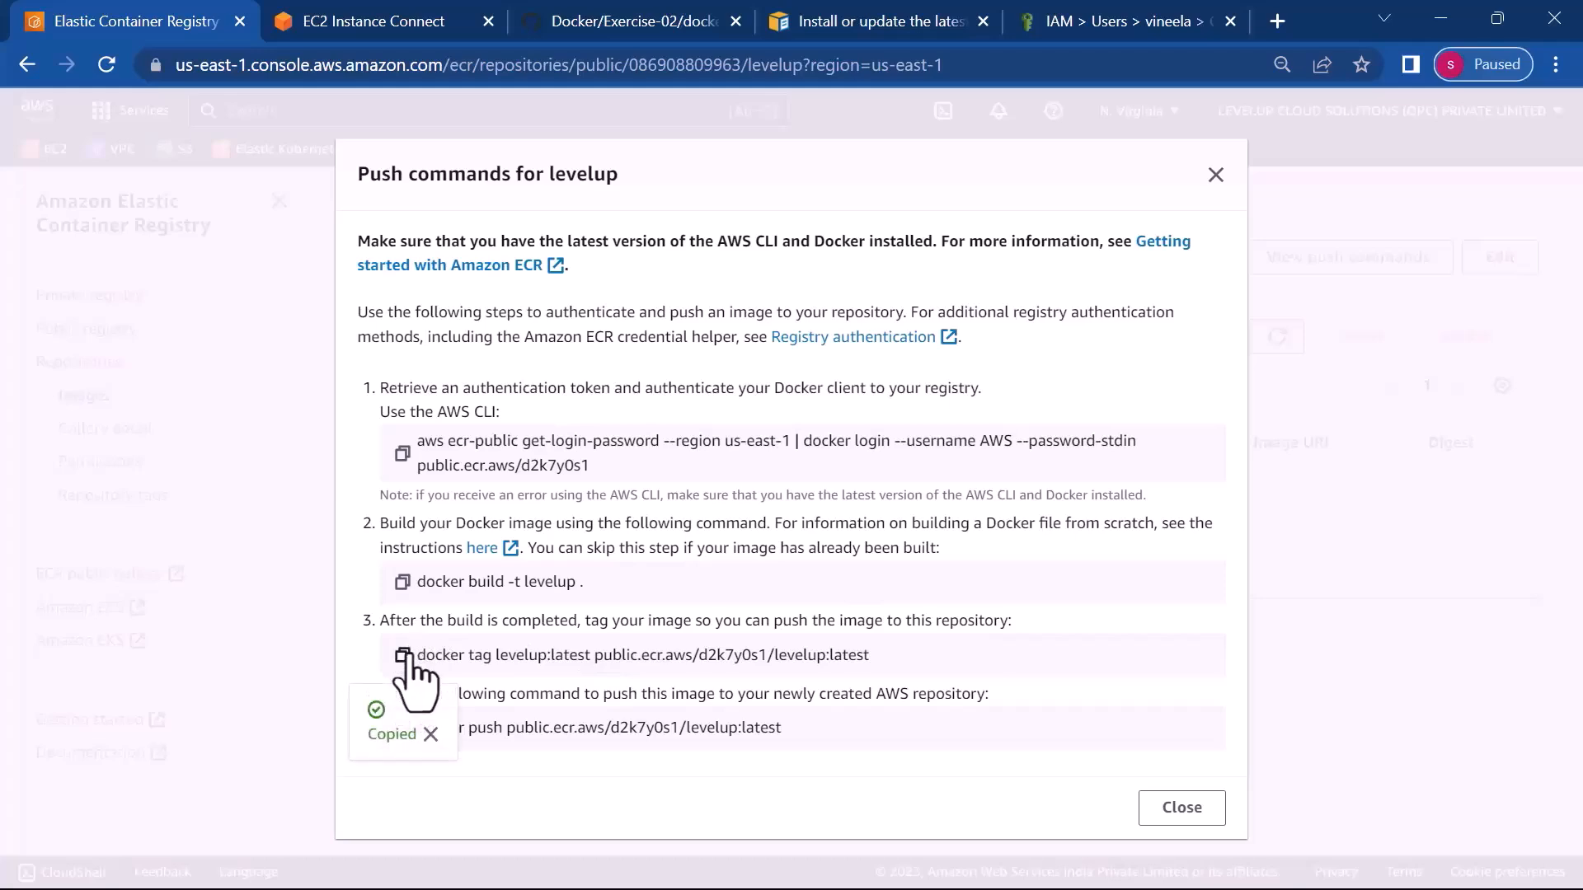
click(371, 33)
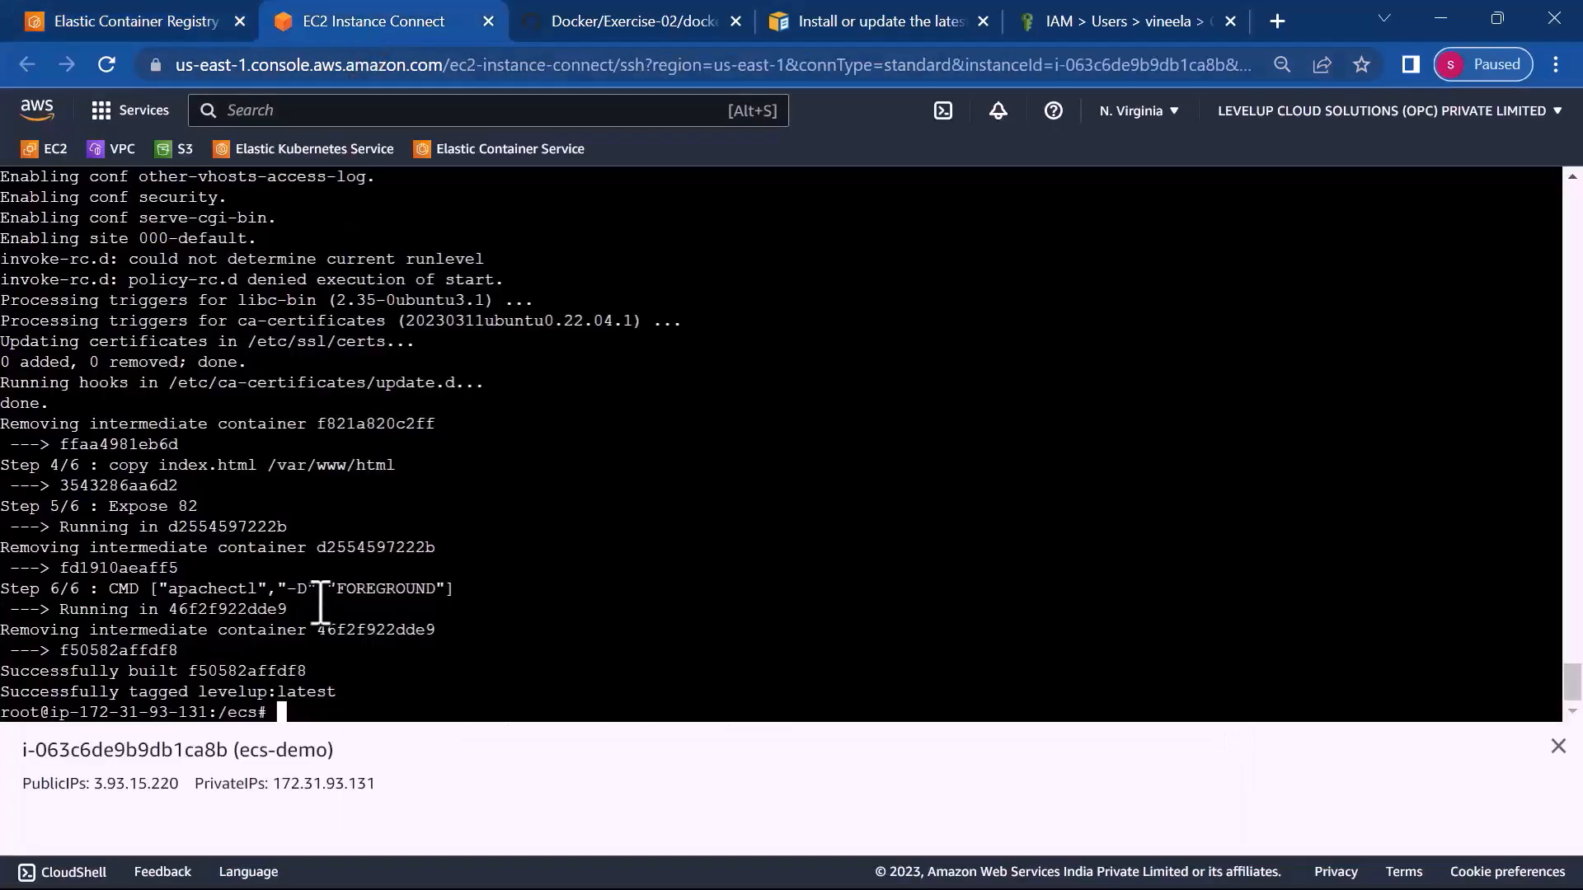
right_click(309, 710)
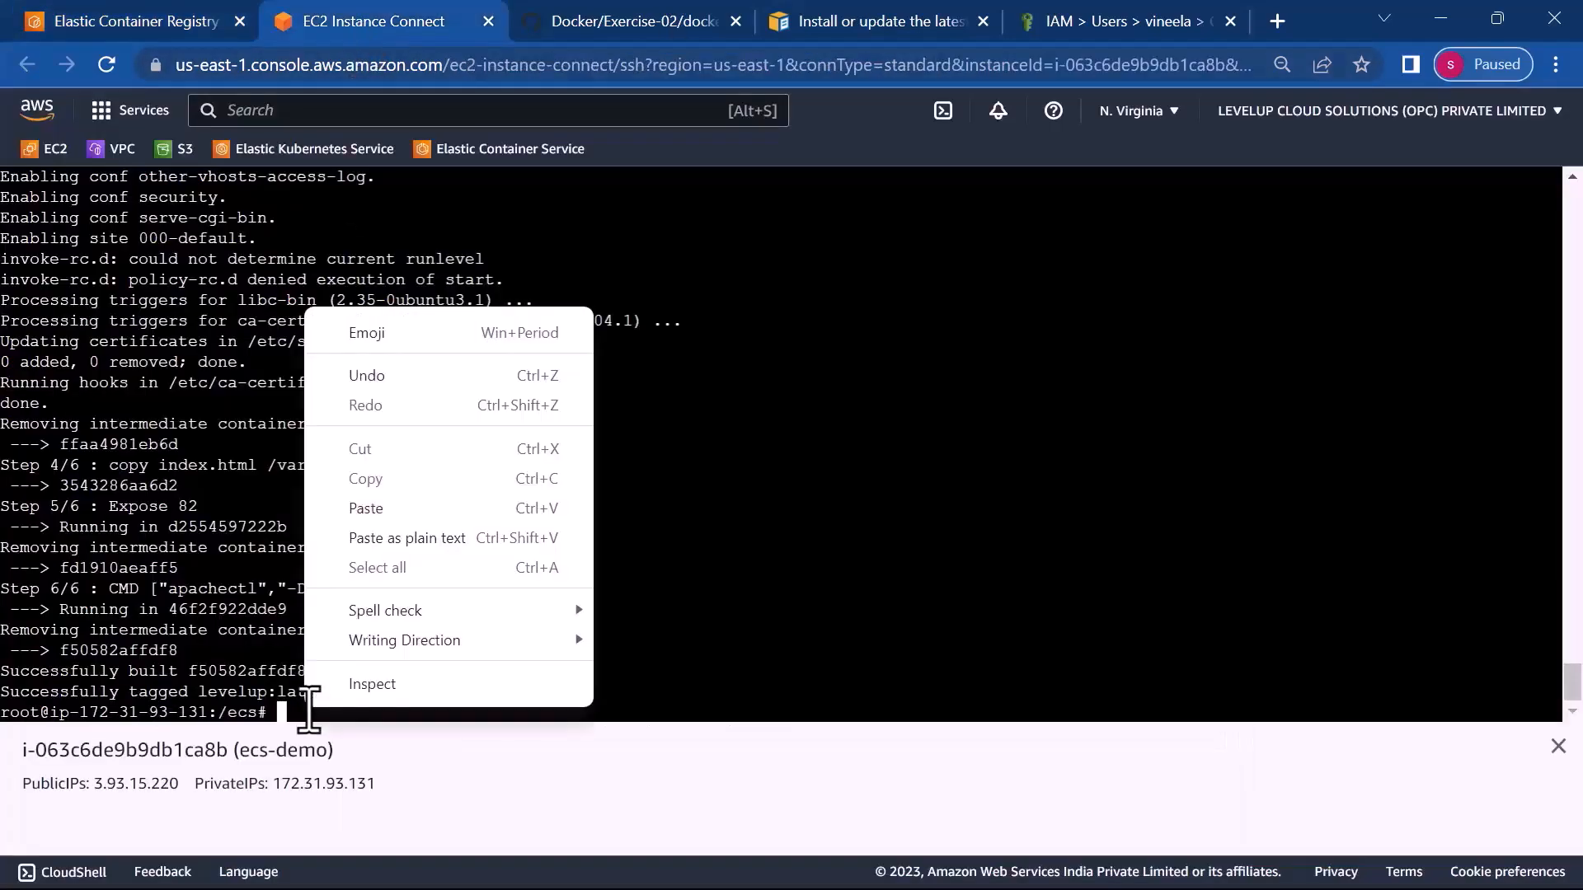
click(384, 509)
key(Return)
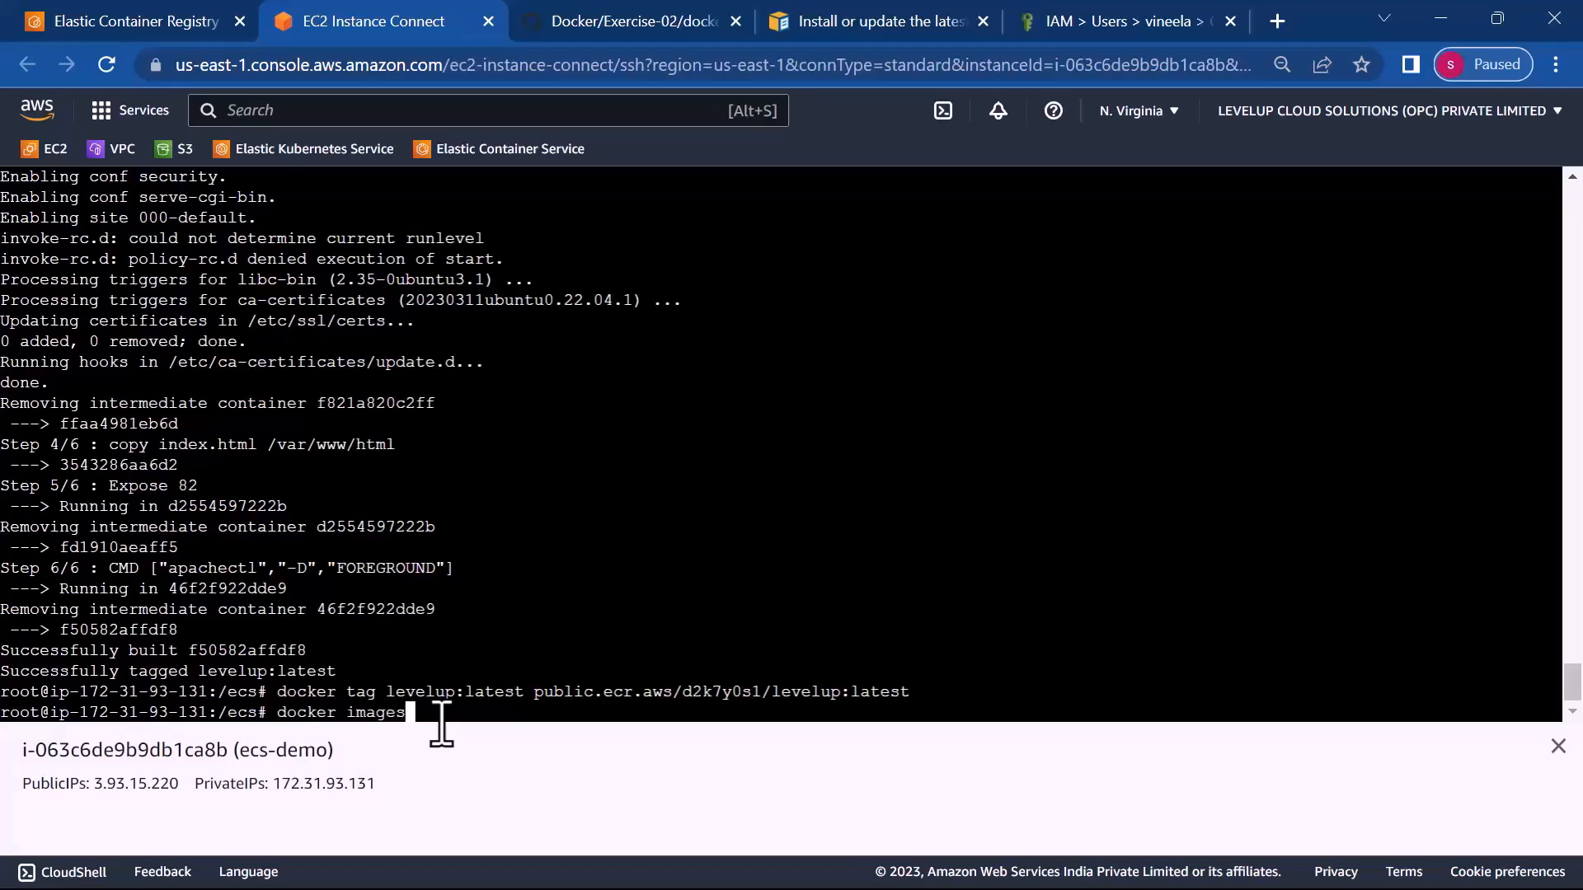
key(Return)
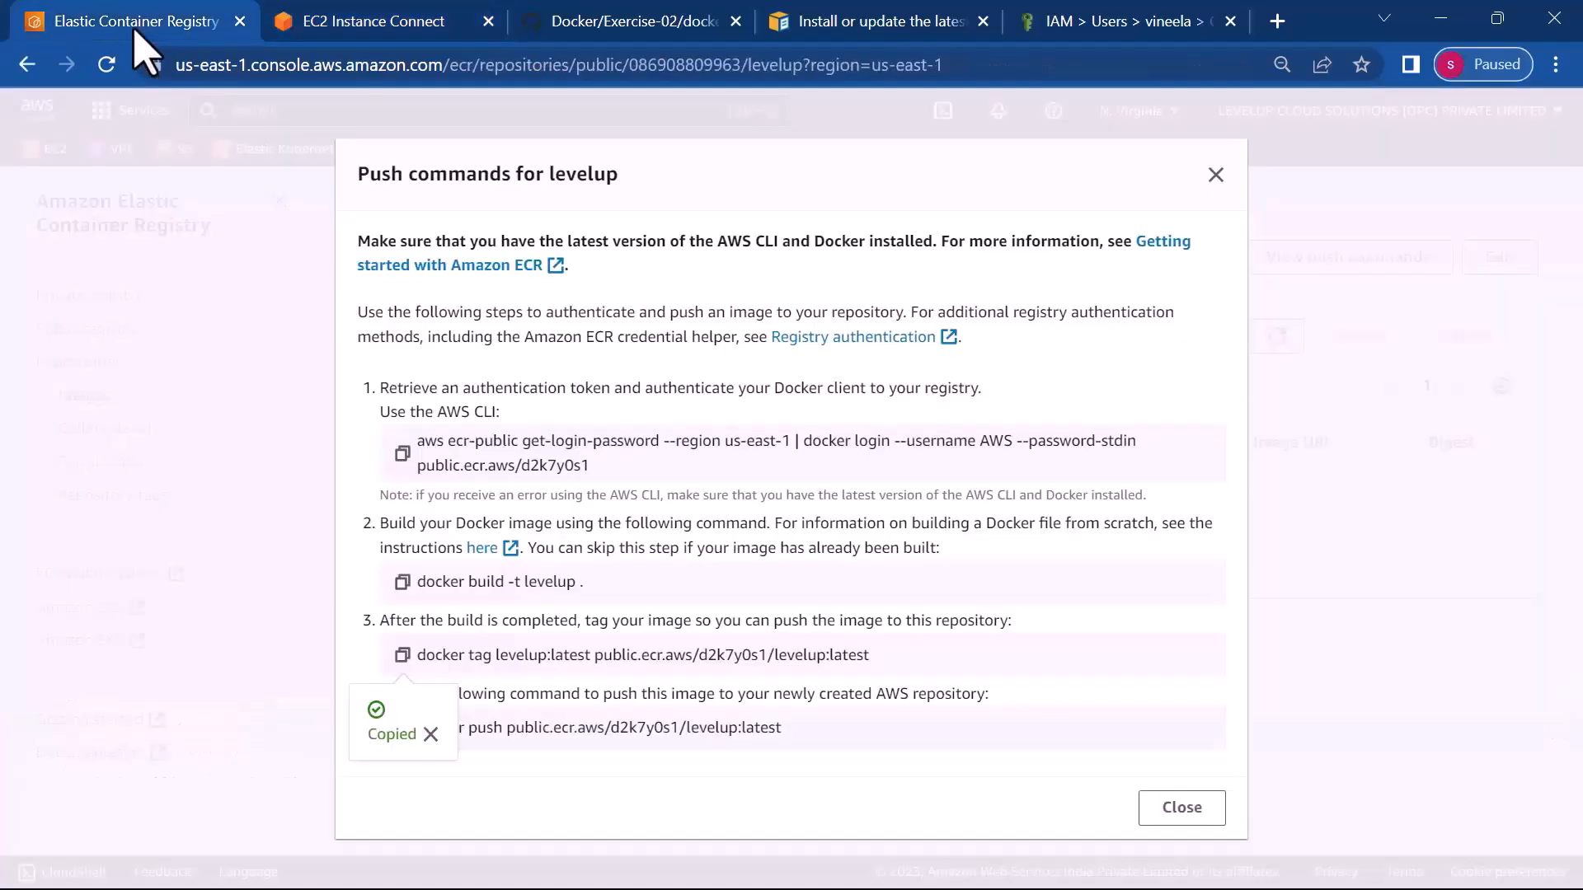
- Copy docker push public.ecr.aws/d2k7y0s1/levelup:latest from the levelup push commands and run it on ecs-demo to push the image
click(144, 25)
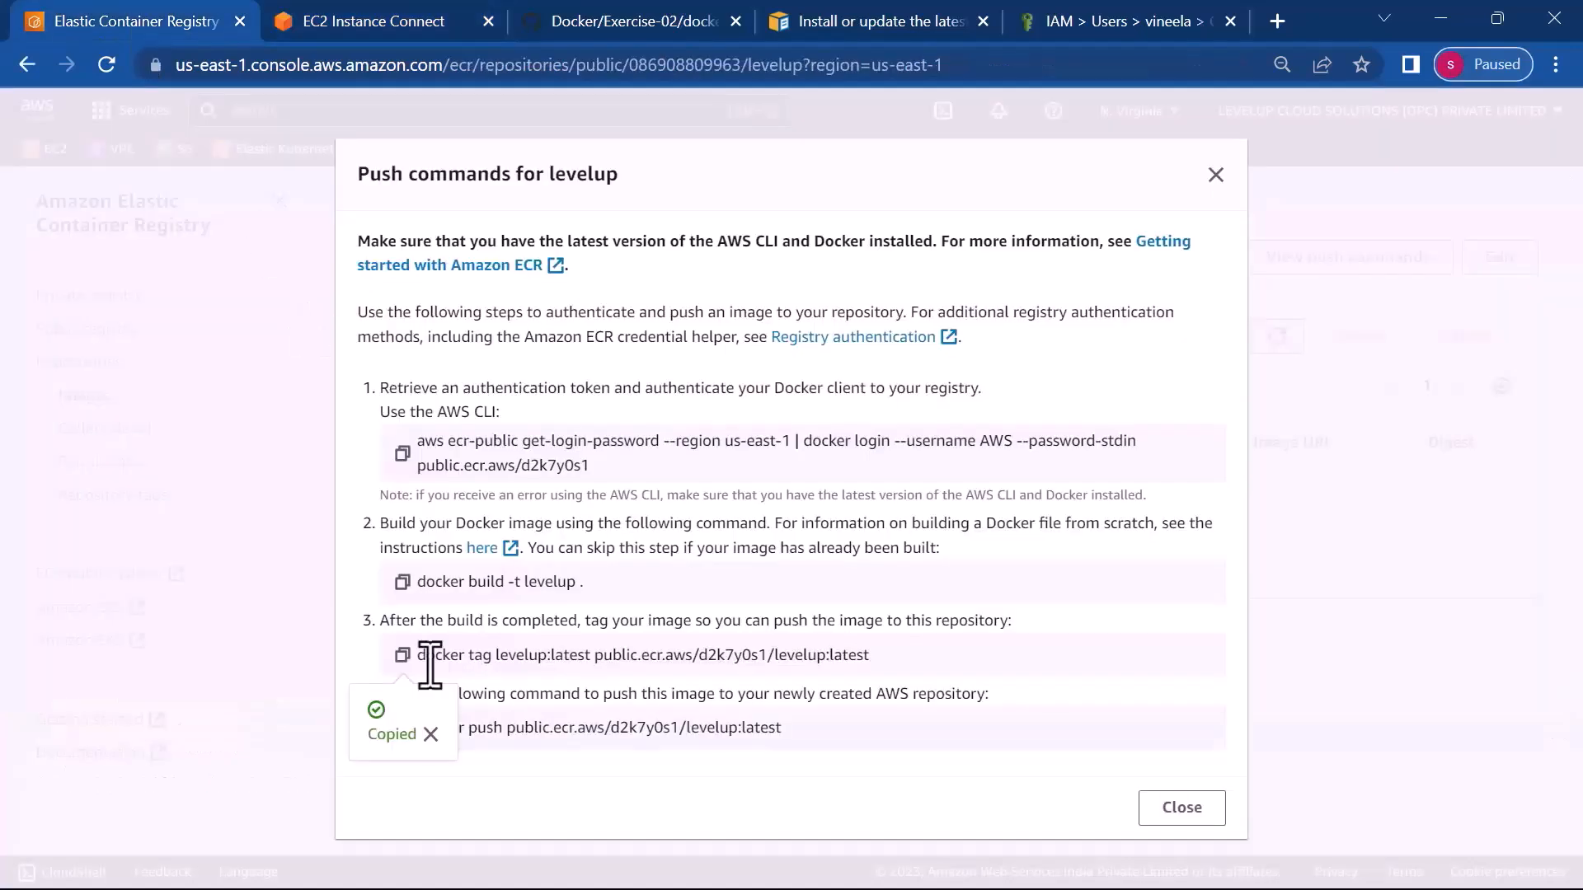
click(431, 734)
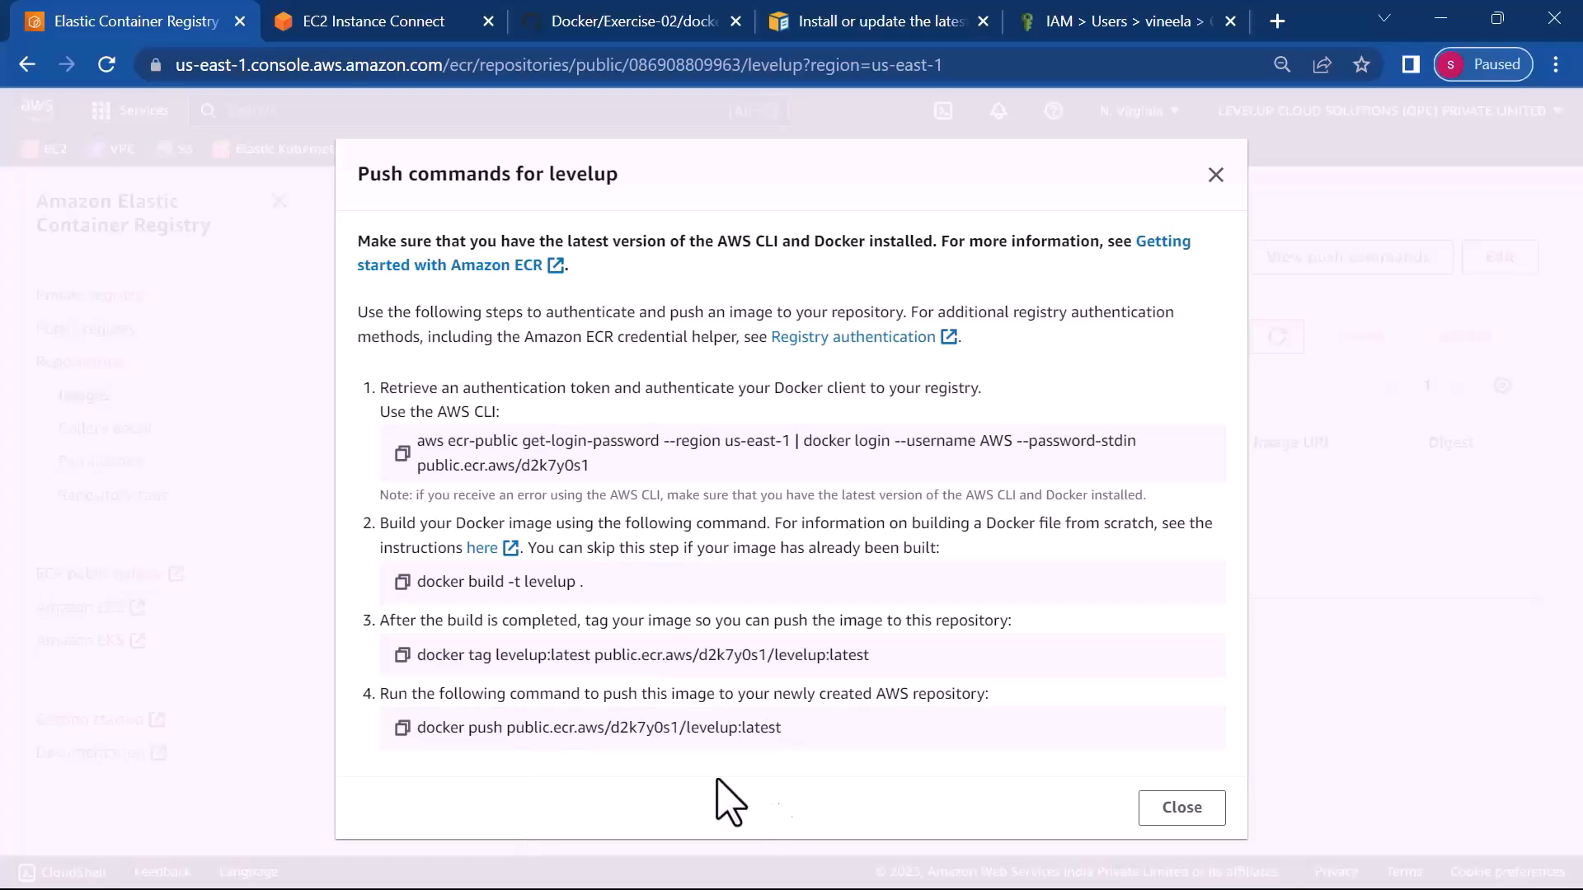
click(402, 727)
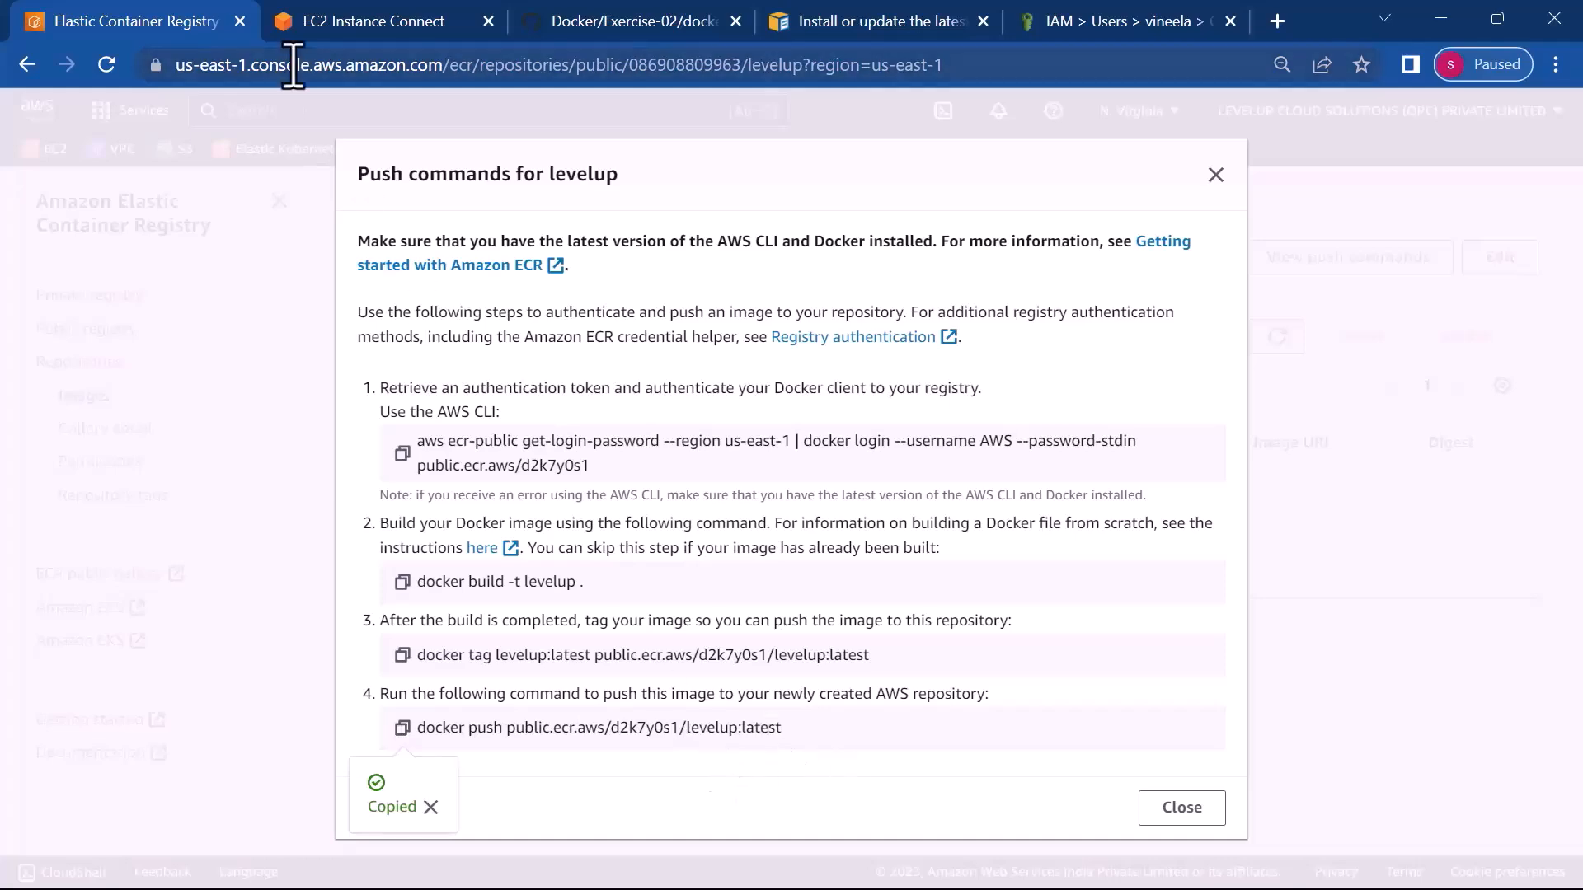
click(346, 33)
right_click(295, 705)
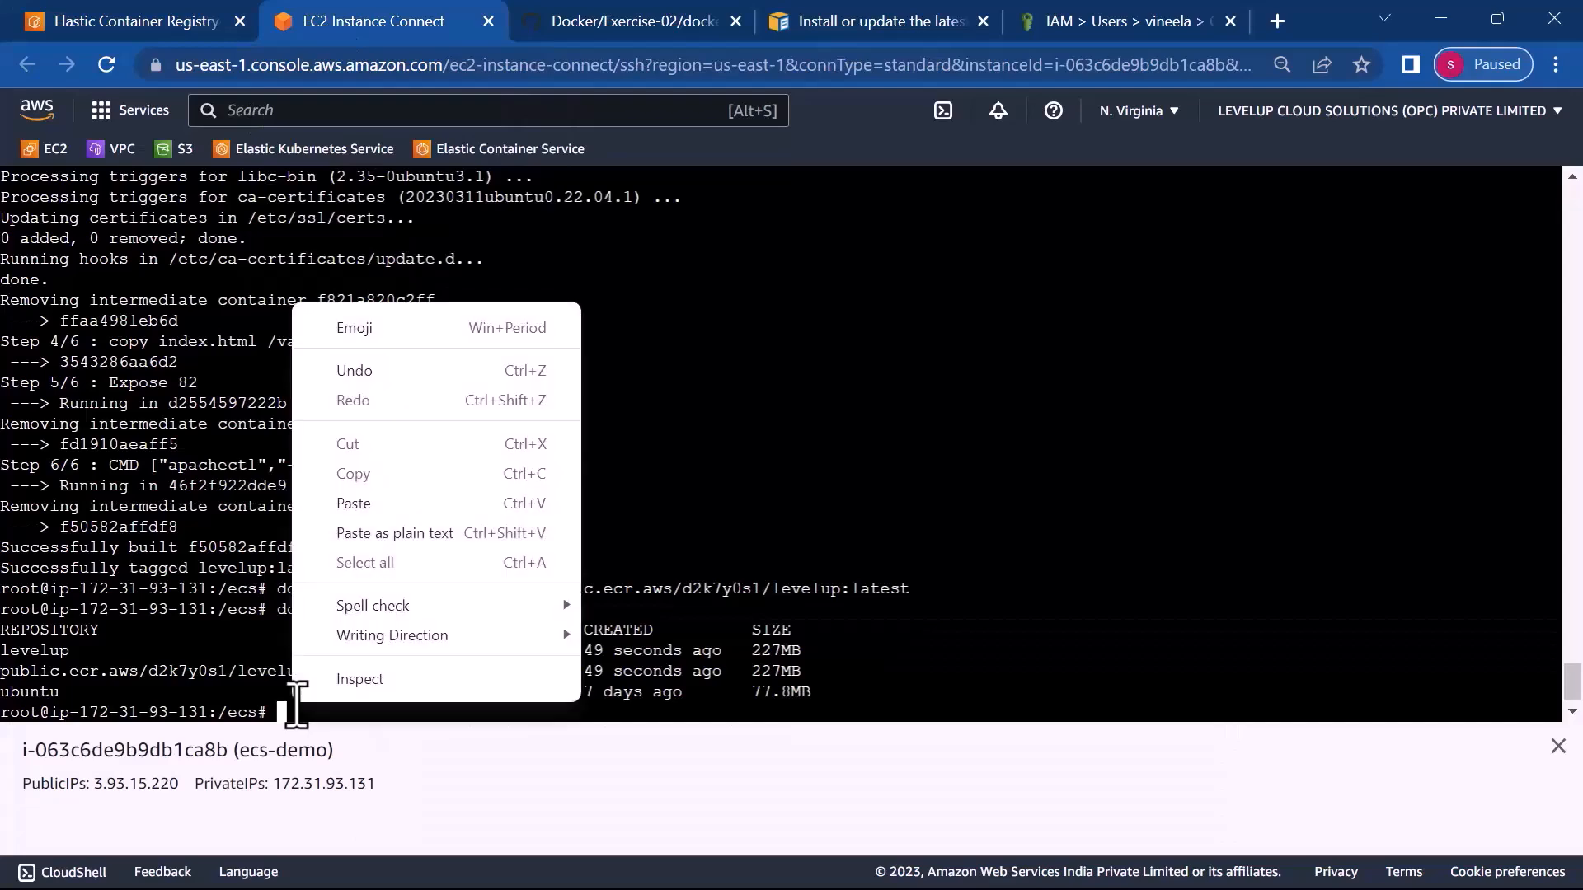
click(363, 506)
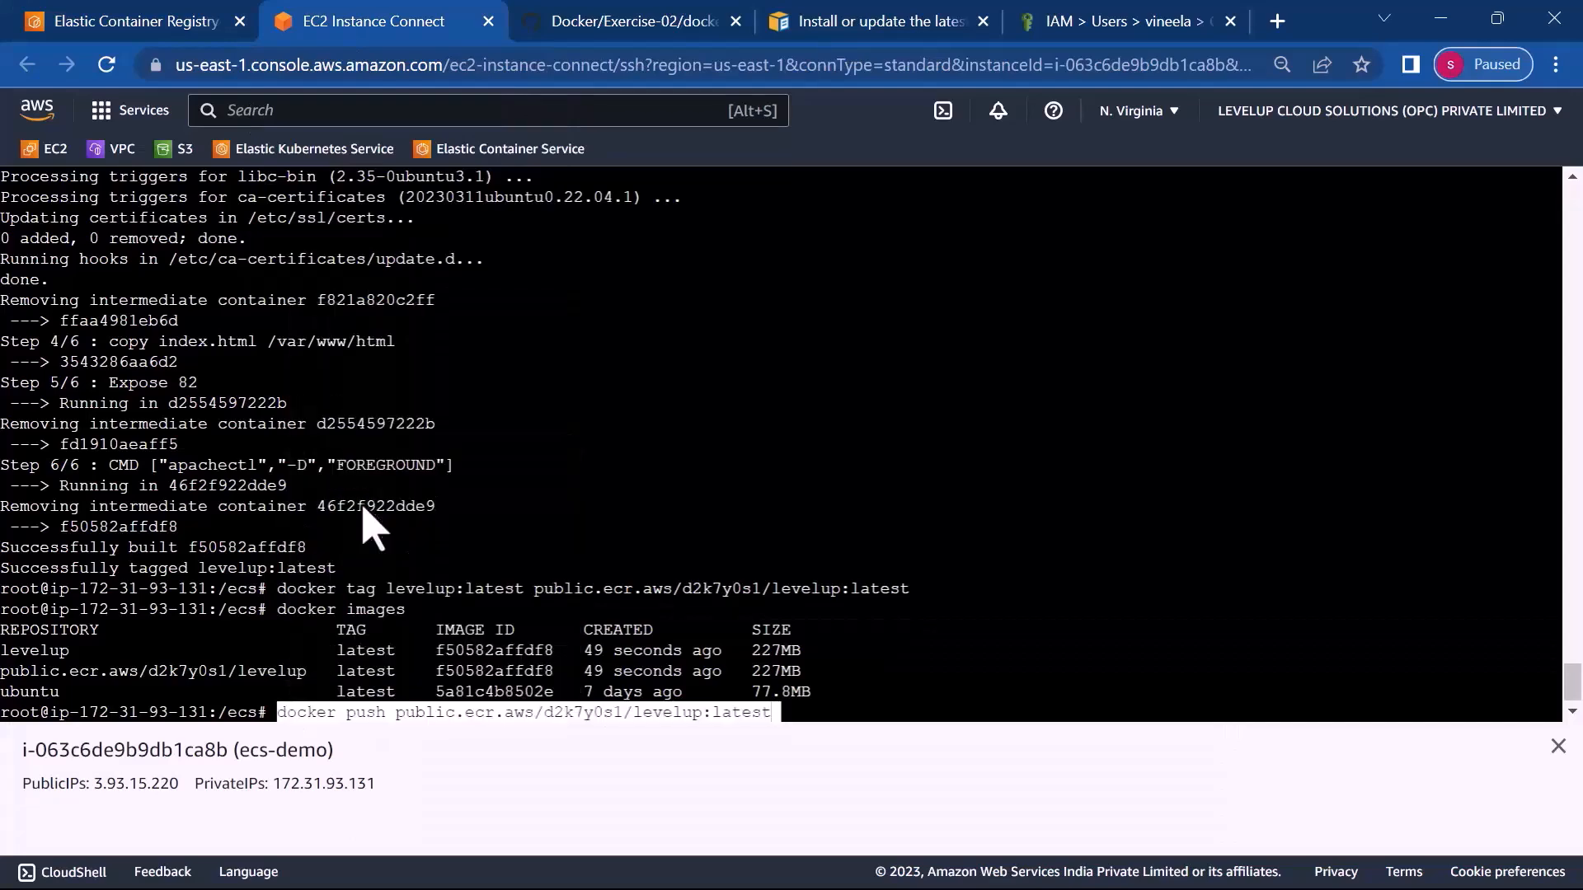
key(Return)
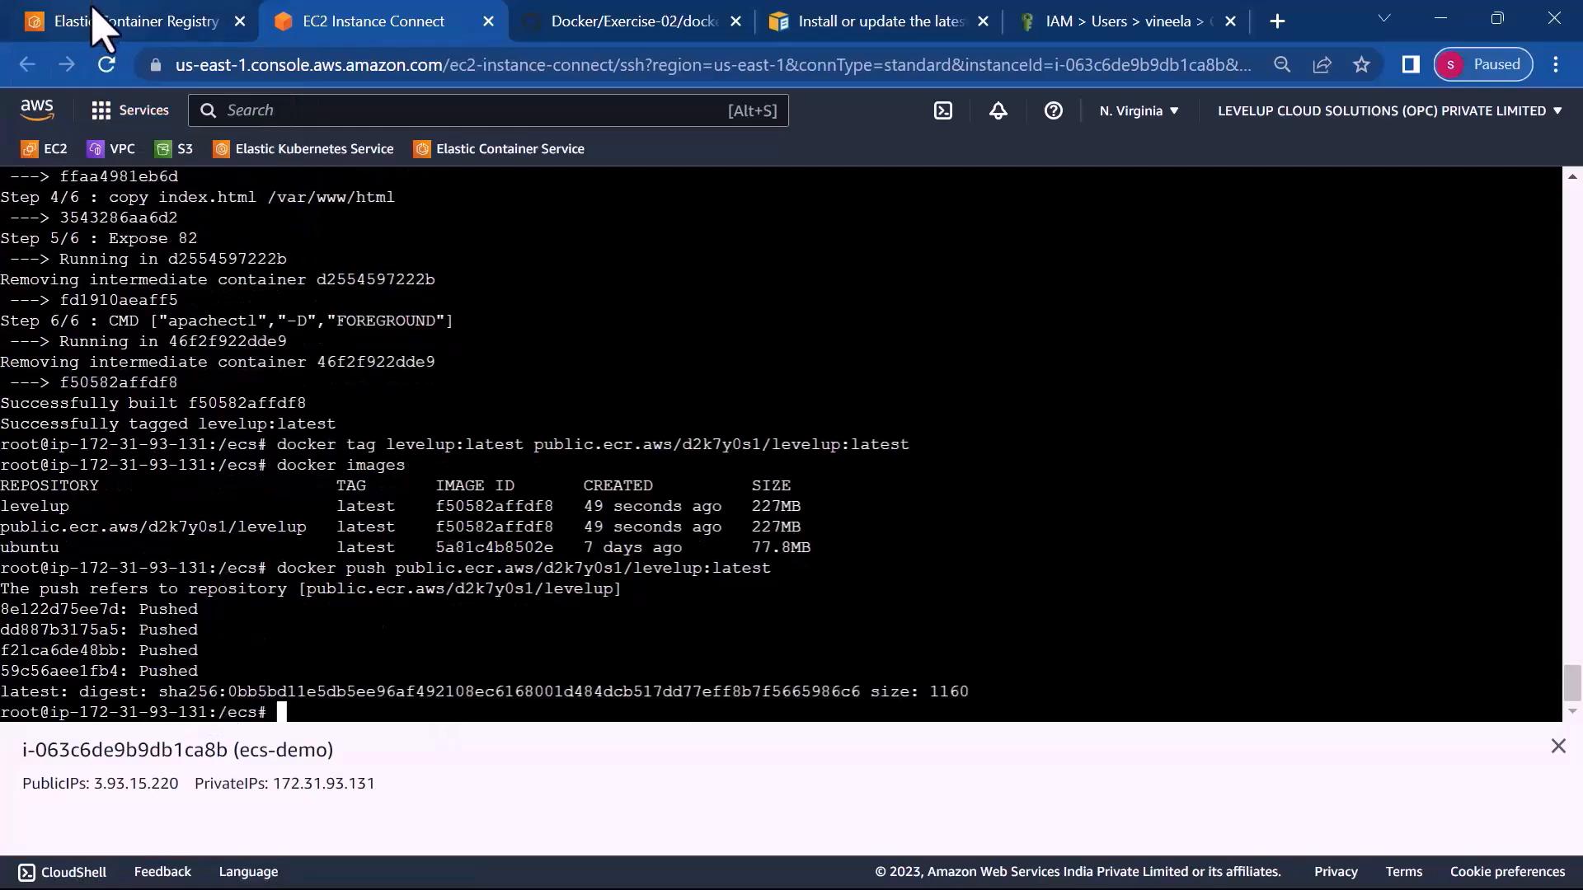
- Close the push commands for levelup and refresh the repository's image list to check the pushed image
click(109, 23)
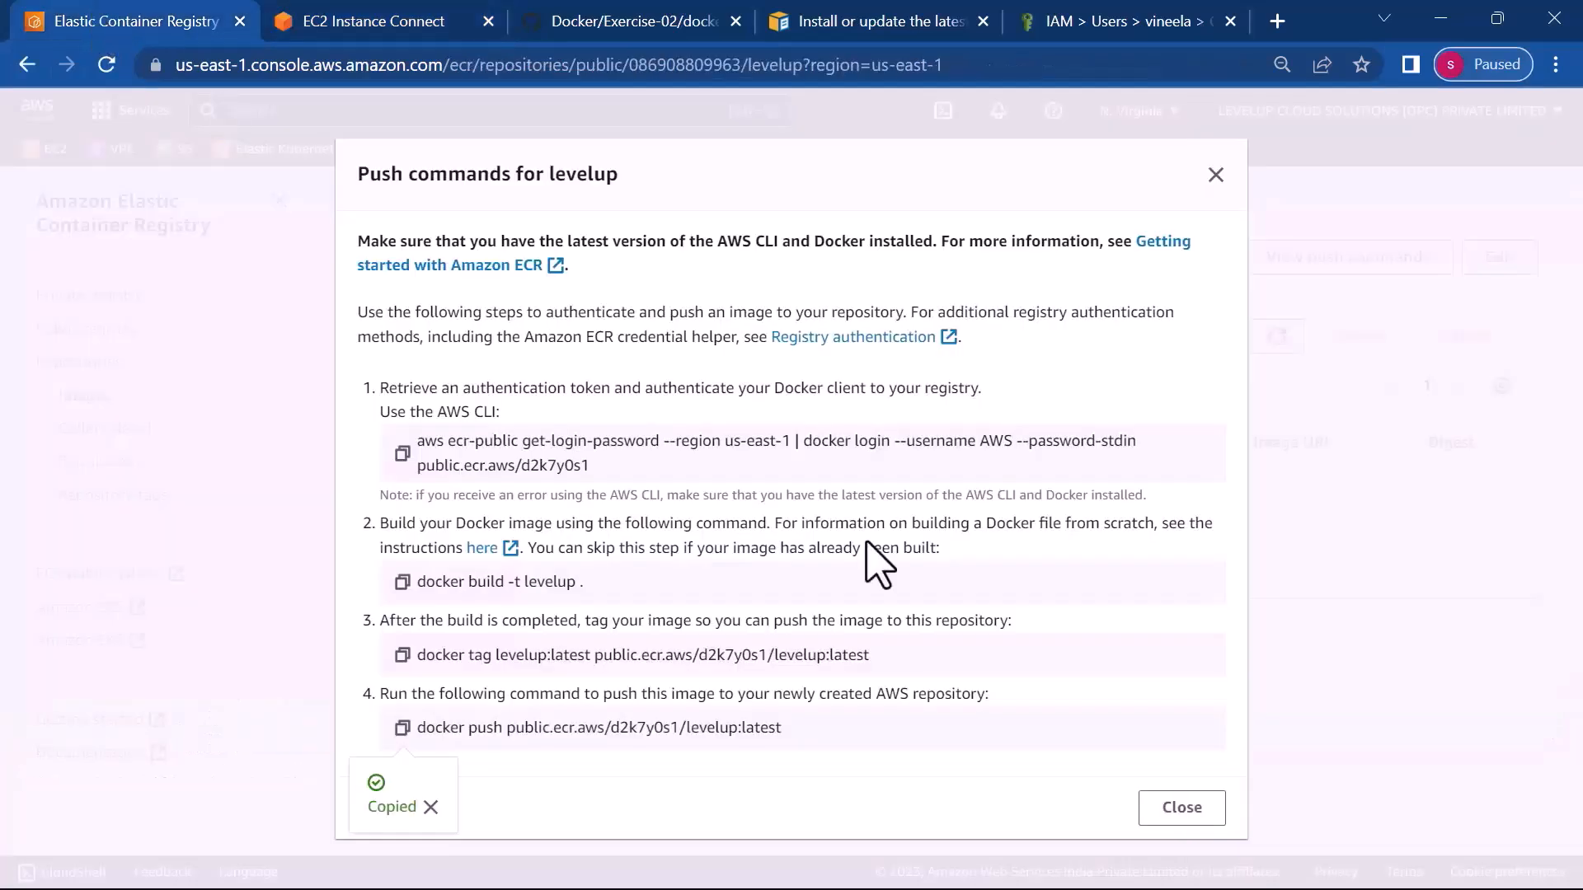
click(1176, 818)
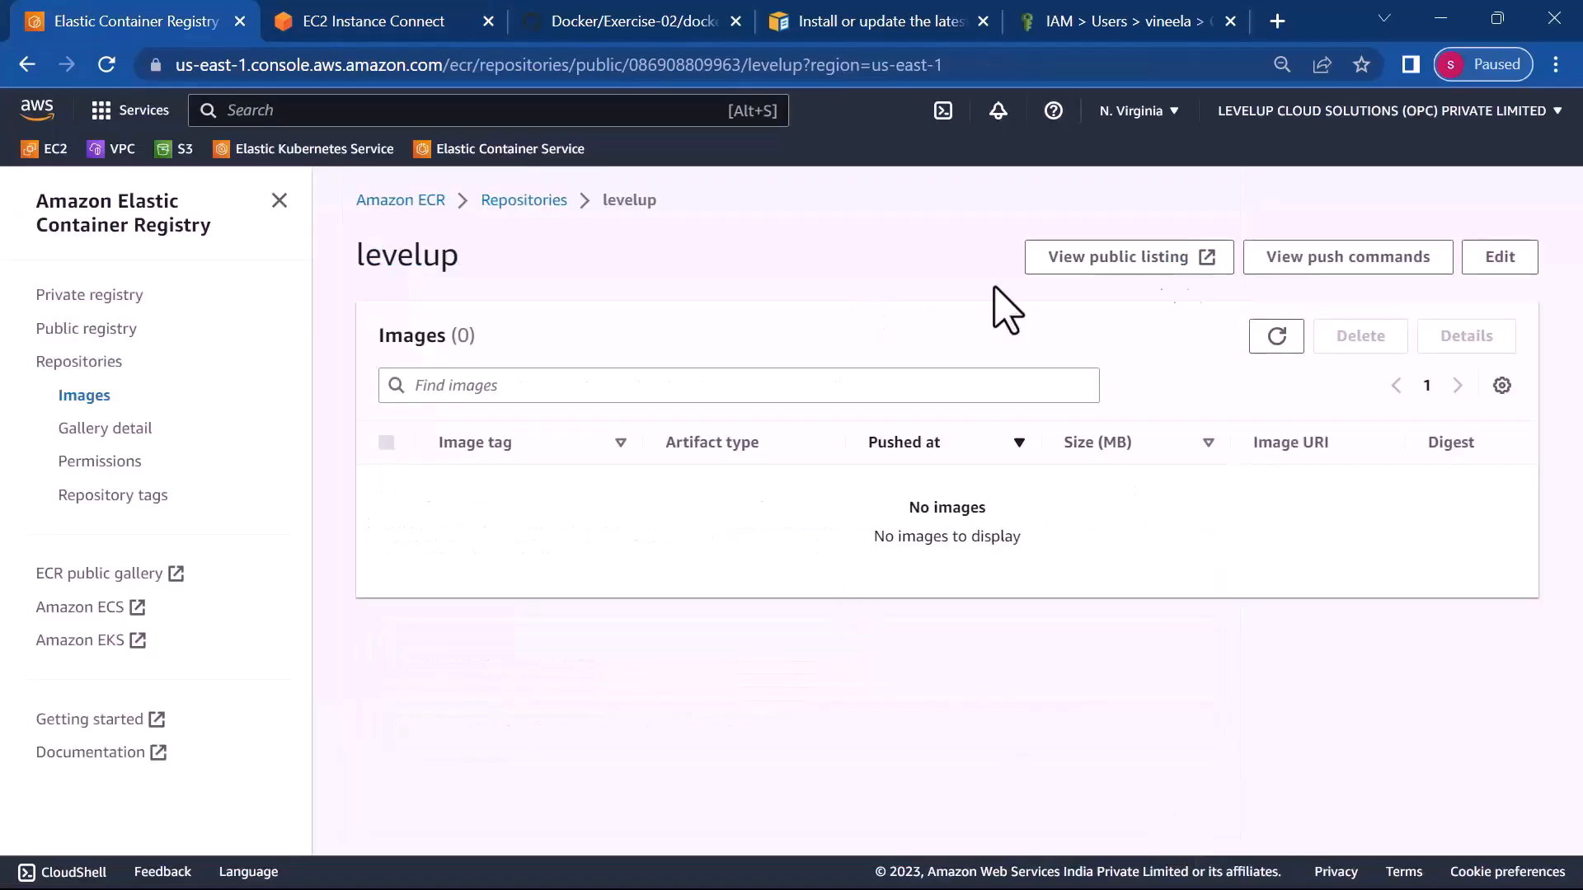
click(1276, 334)
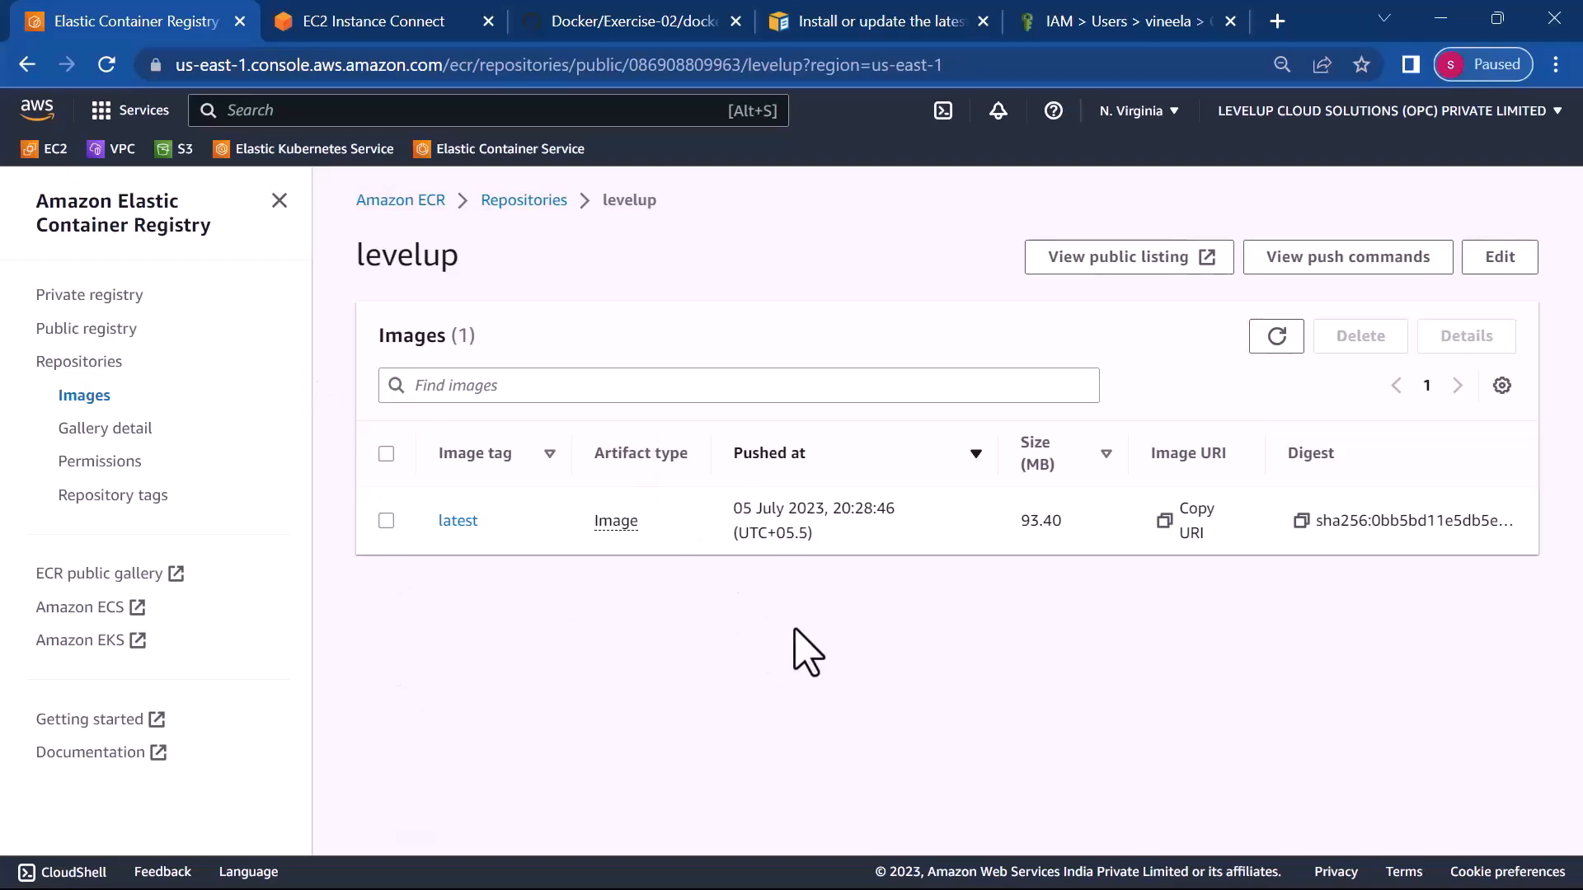
- Search the AWS services for ecs and open the Elastic Container Service clusters list
click(466, 122)
text(ecs)
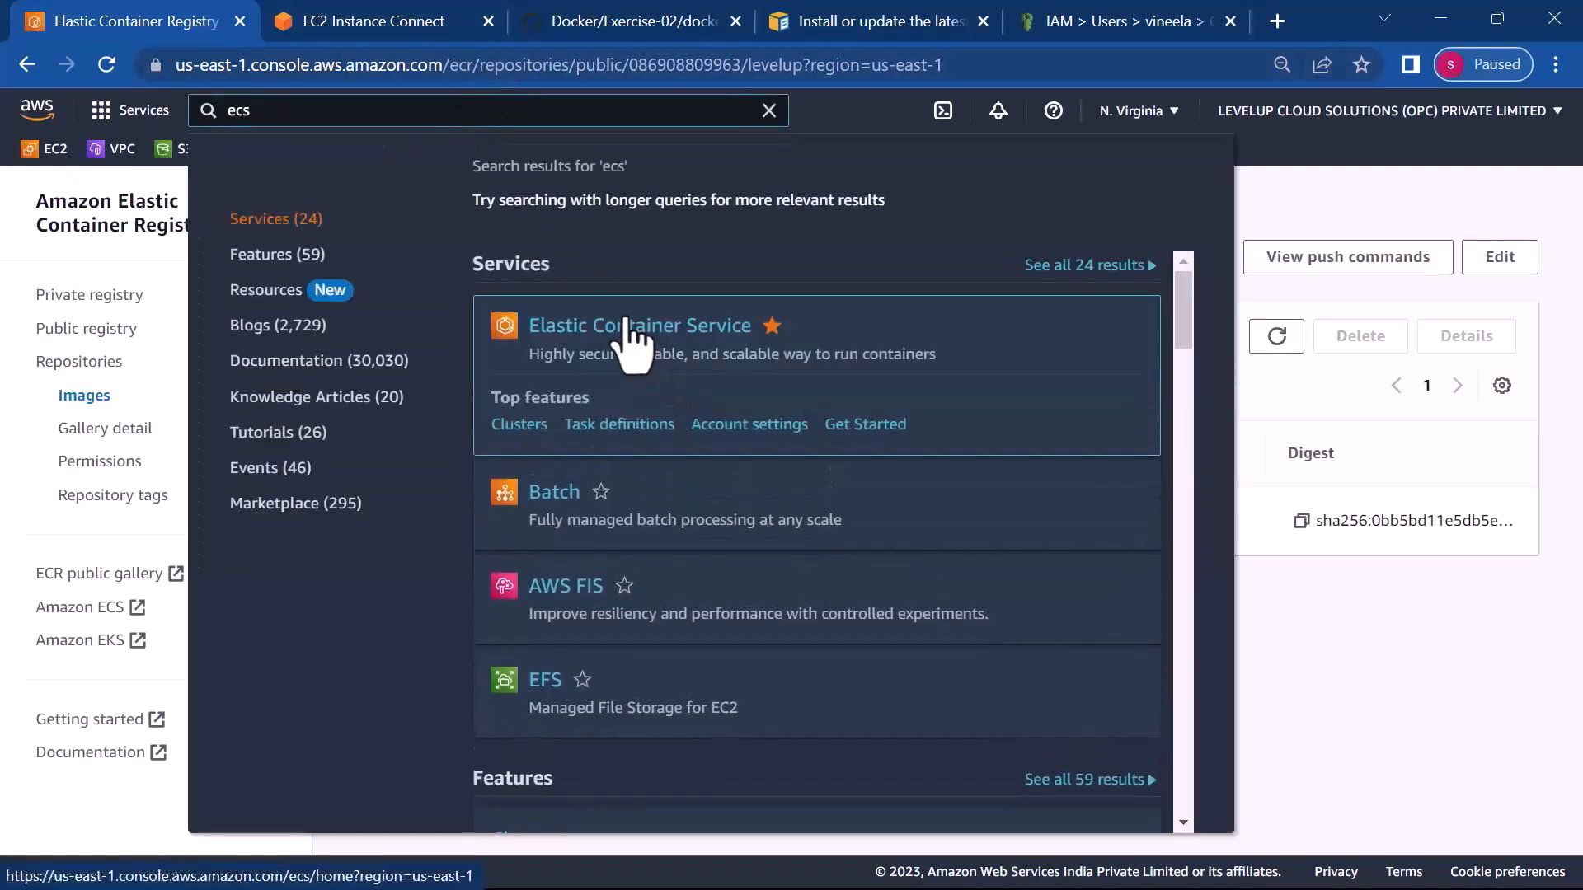
click(629, 323)
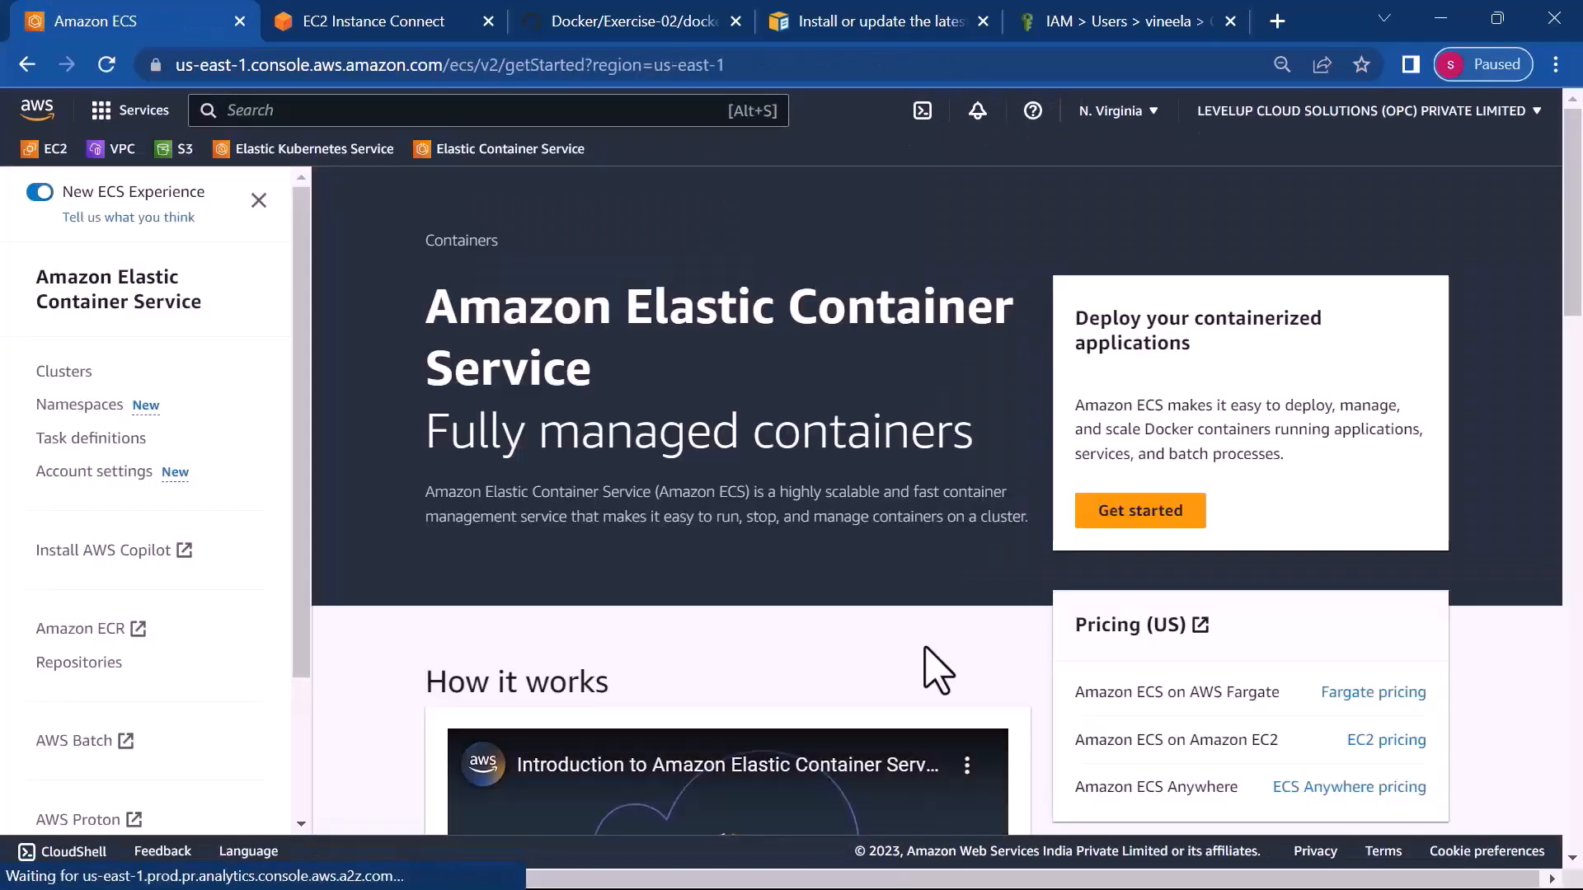
click(1151, 519)
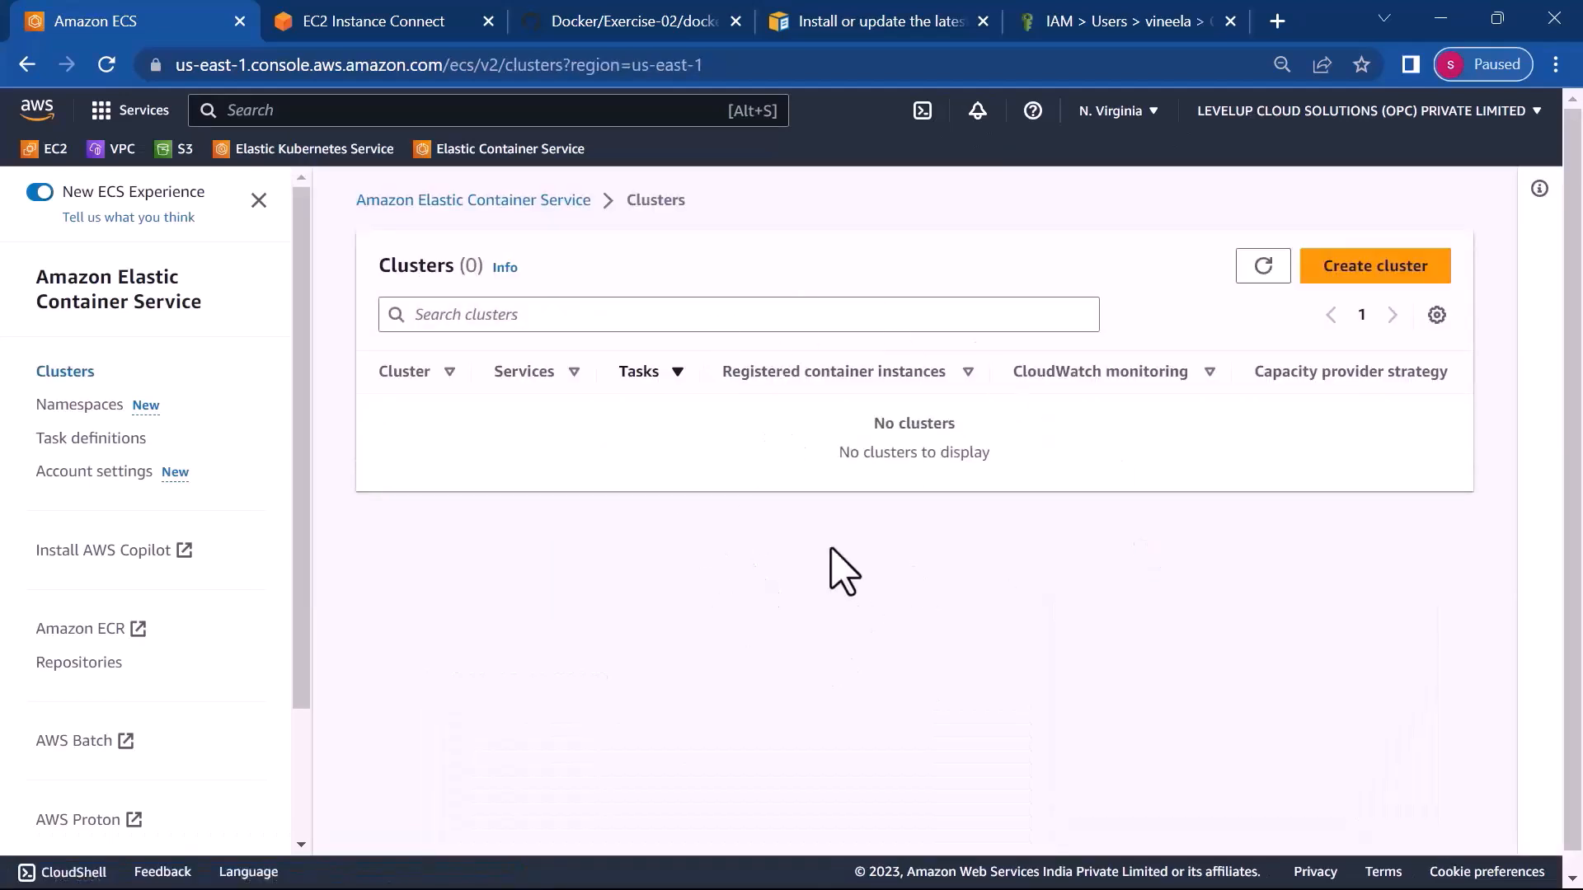
- Create an ECS cluster named mydemoforecs with the default VPC and subnets and AWS Fargate (serverless) infrastructure
click(1375, 268)
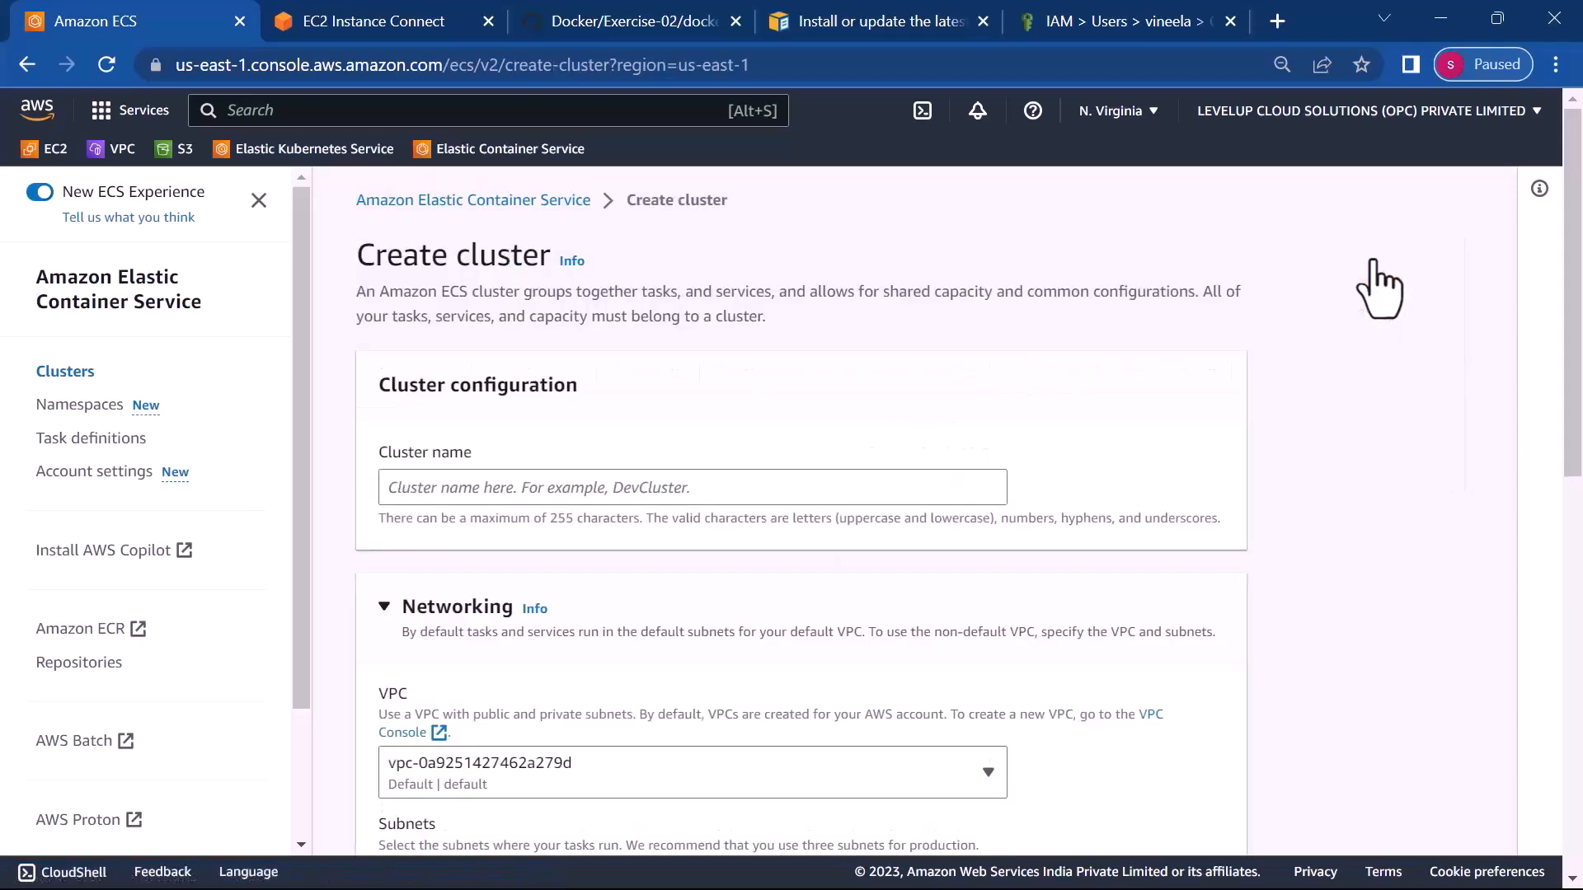
click(739, 488)
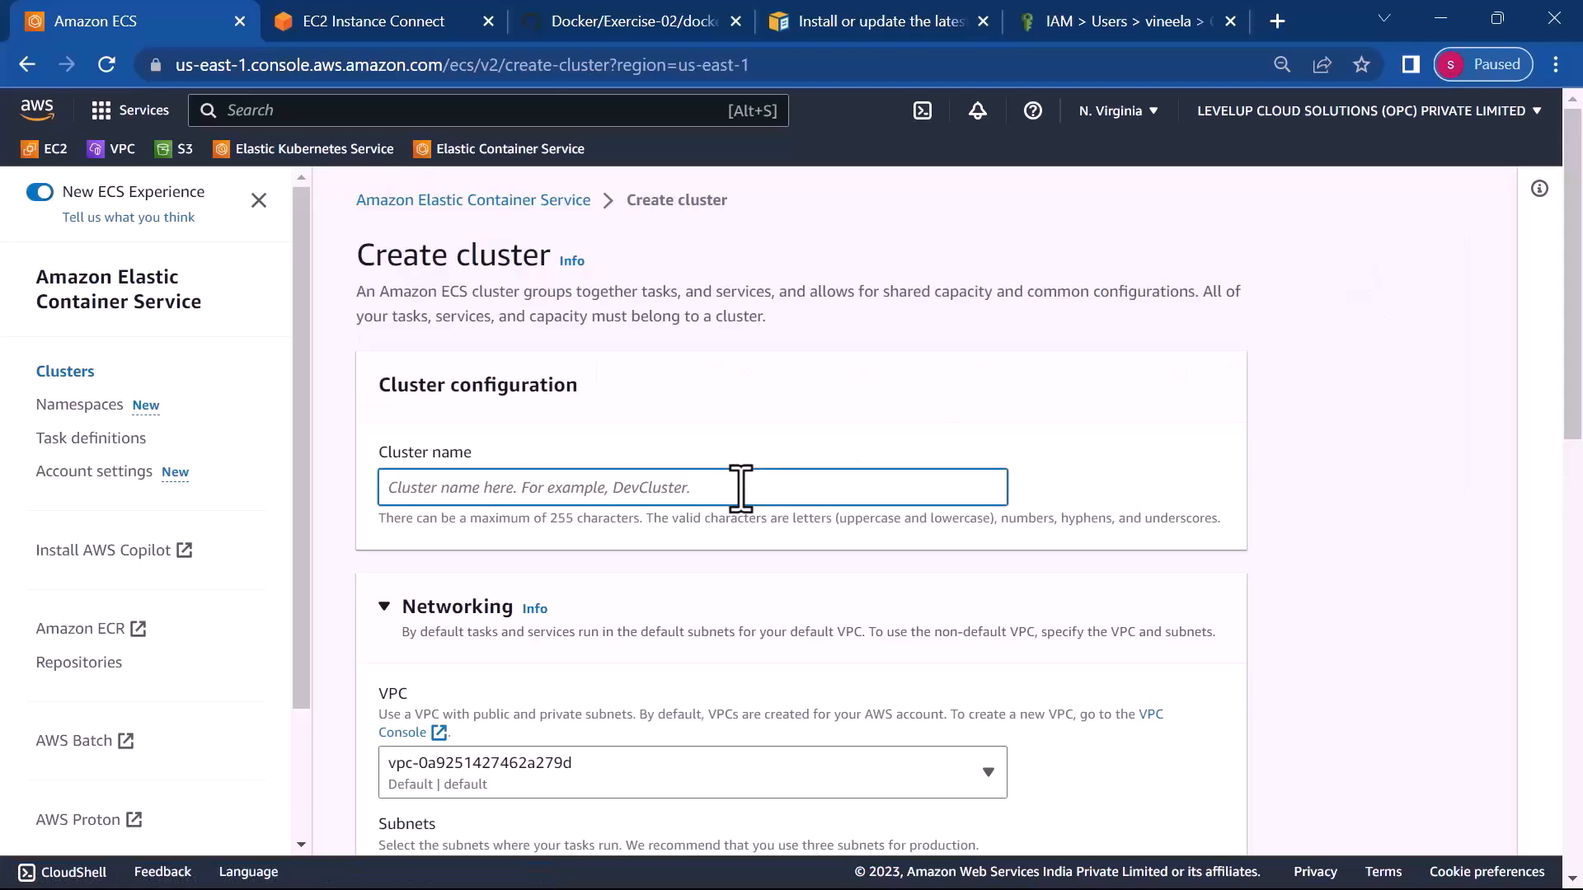
text(mydemoforecs)
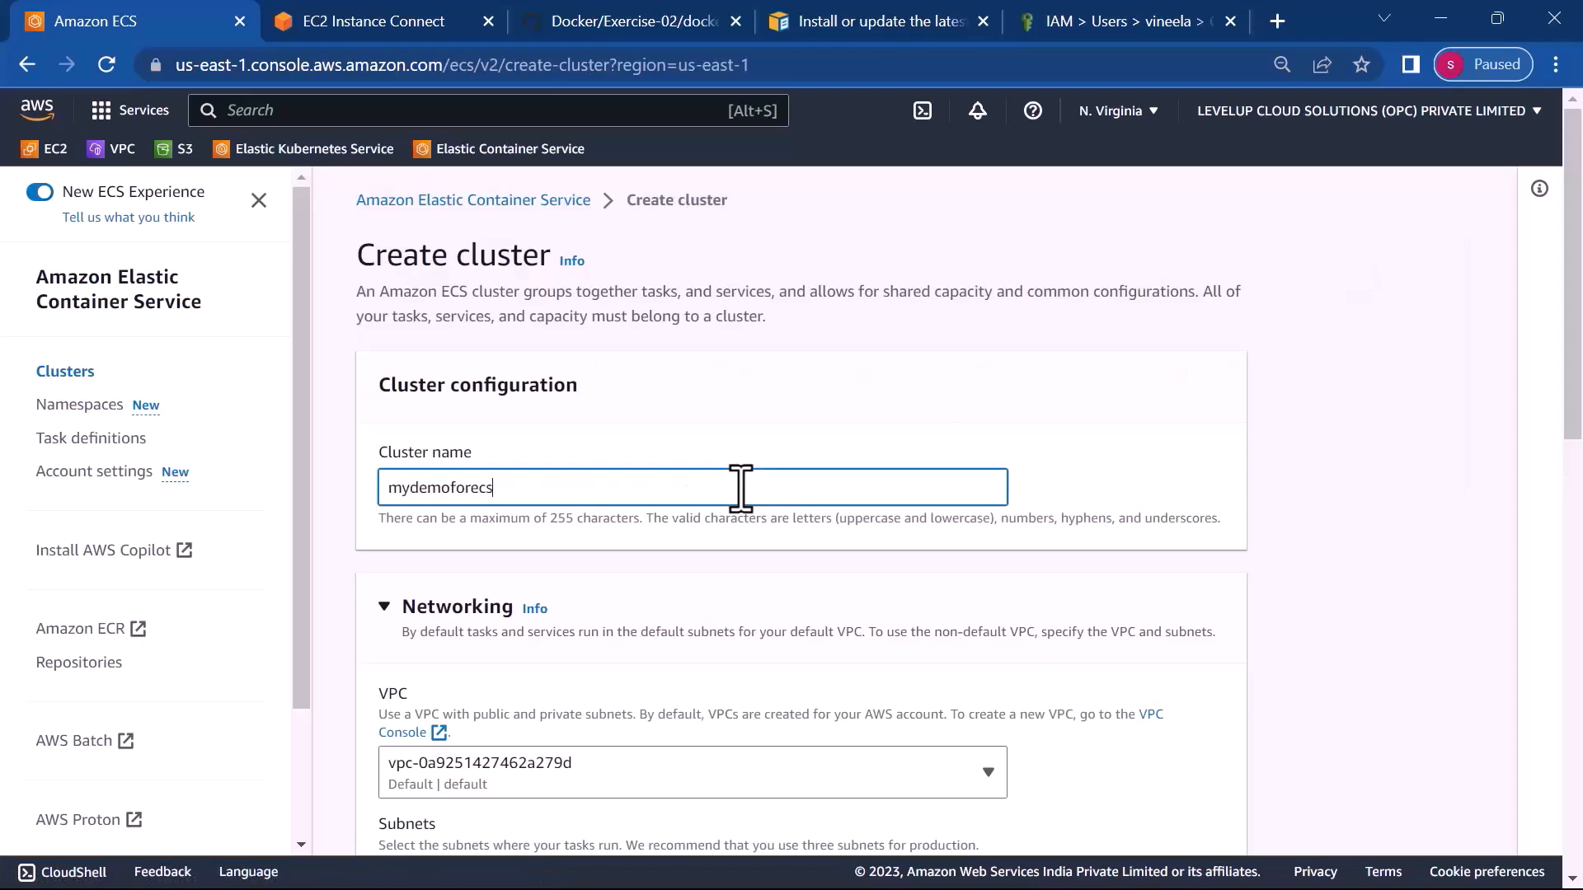
scroll(746, 509, down, 10)
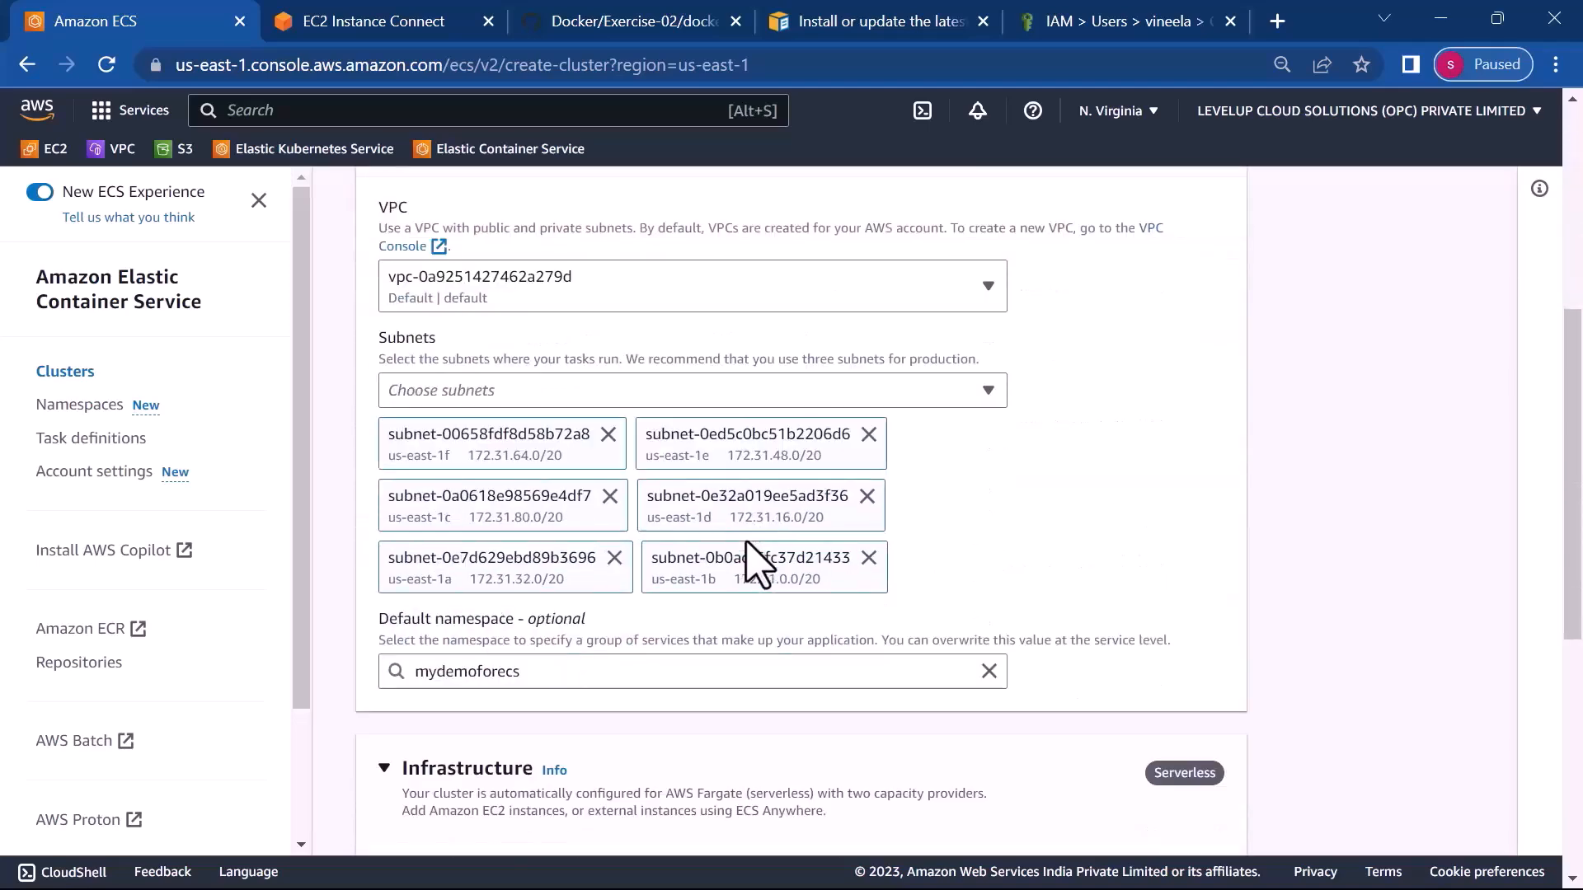
scroll(758, 565, down, 2)
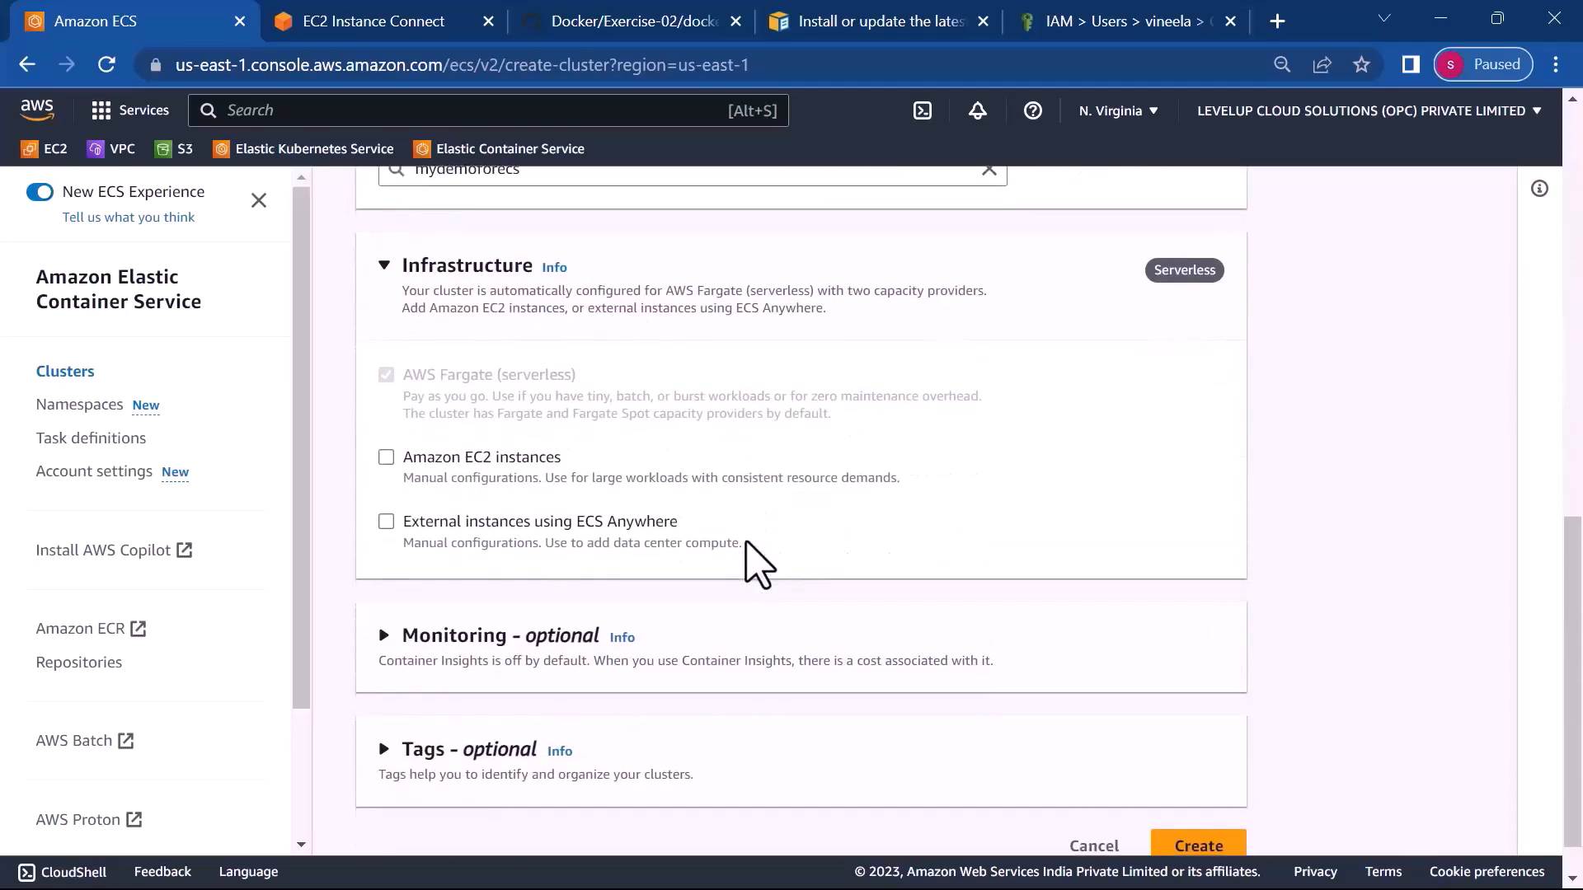
scroll(759, 565, up, 8)
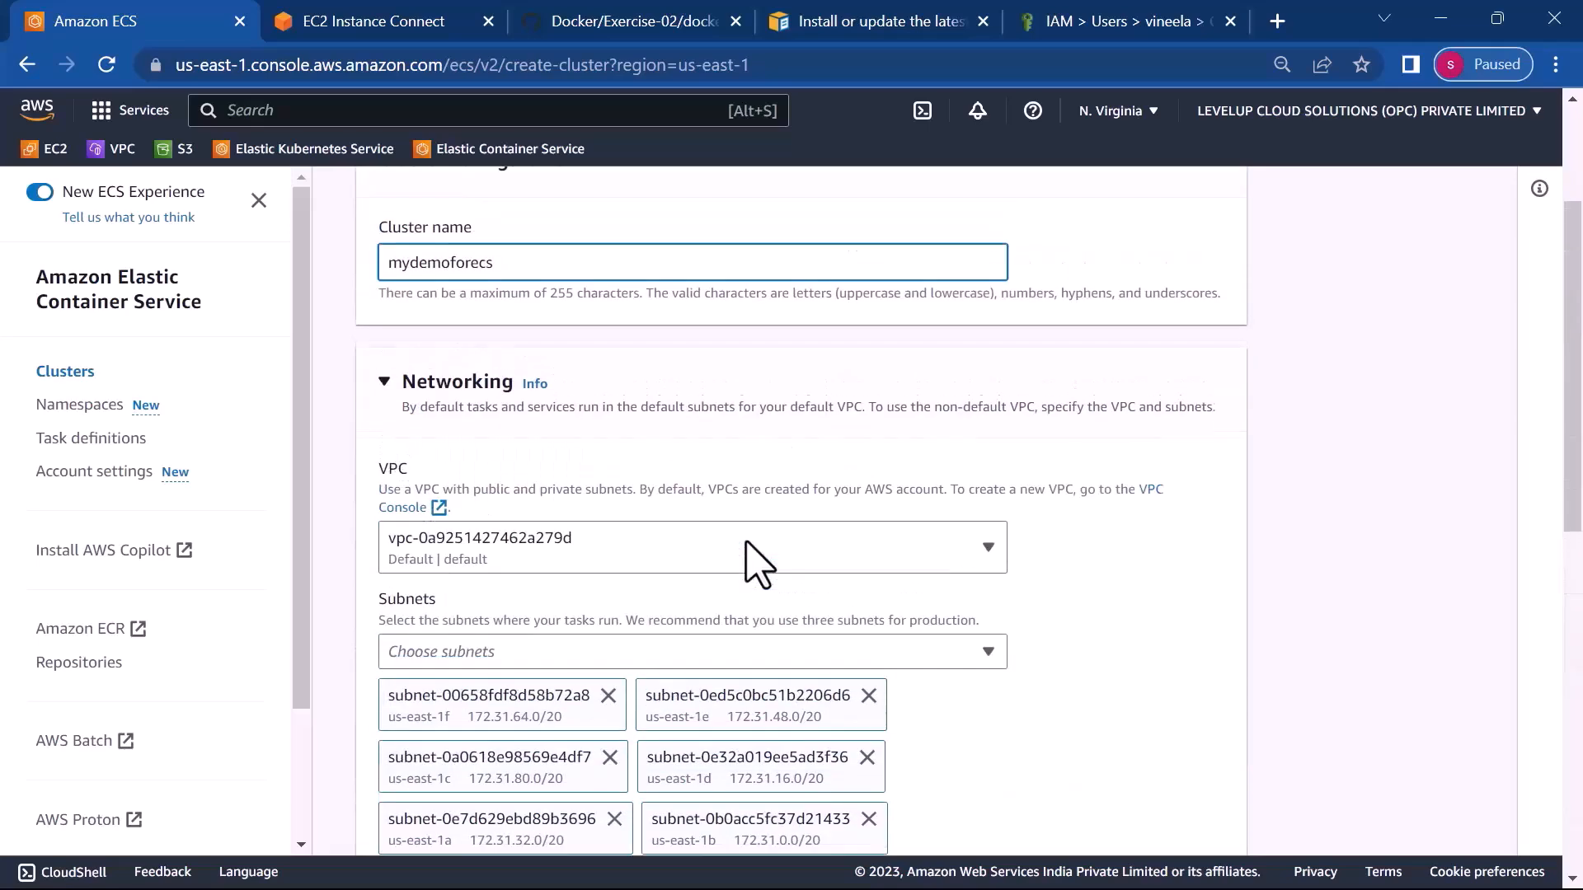
scroll(758, 564, up, 3)
scroll(759, 565, down, 5)
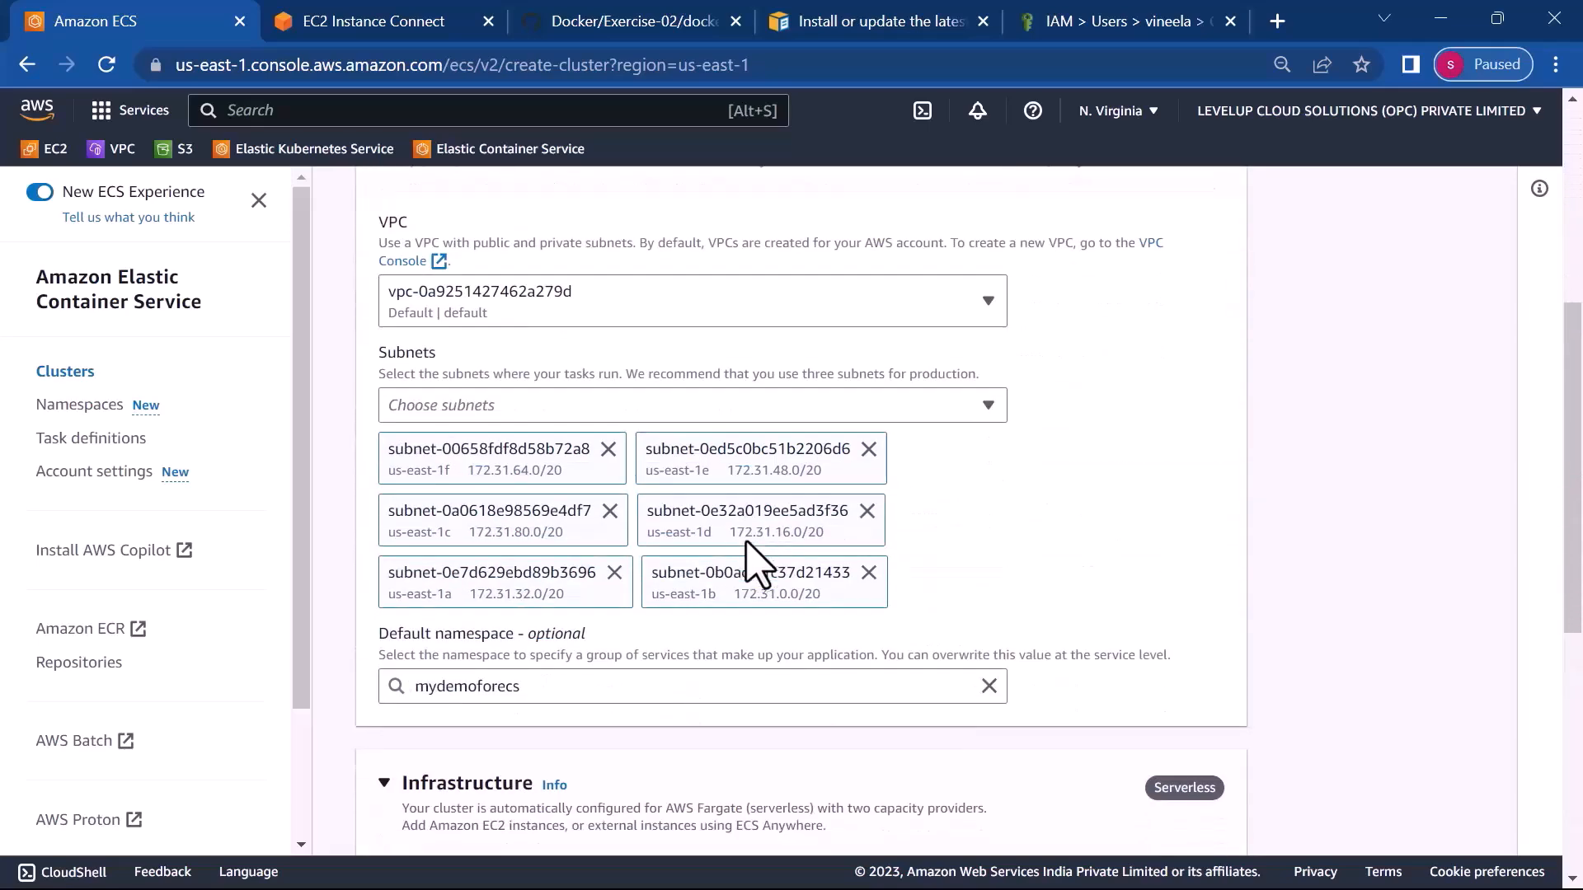
scroll(755, 561, down, 6)
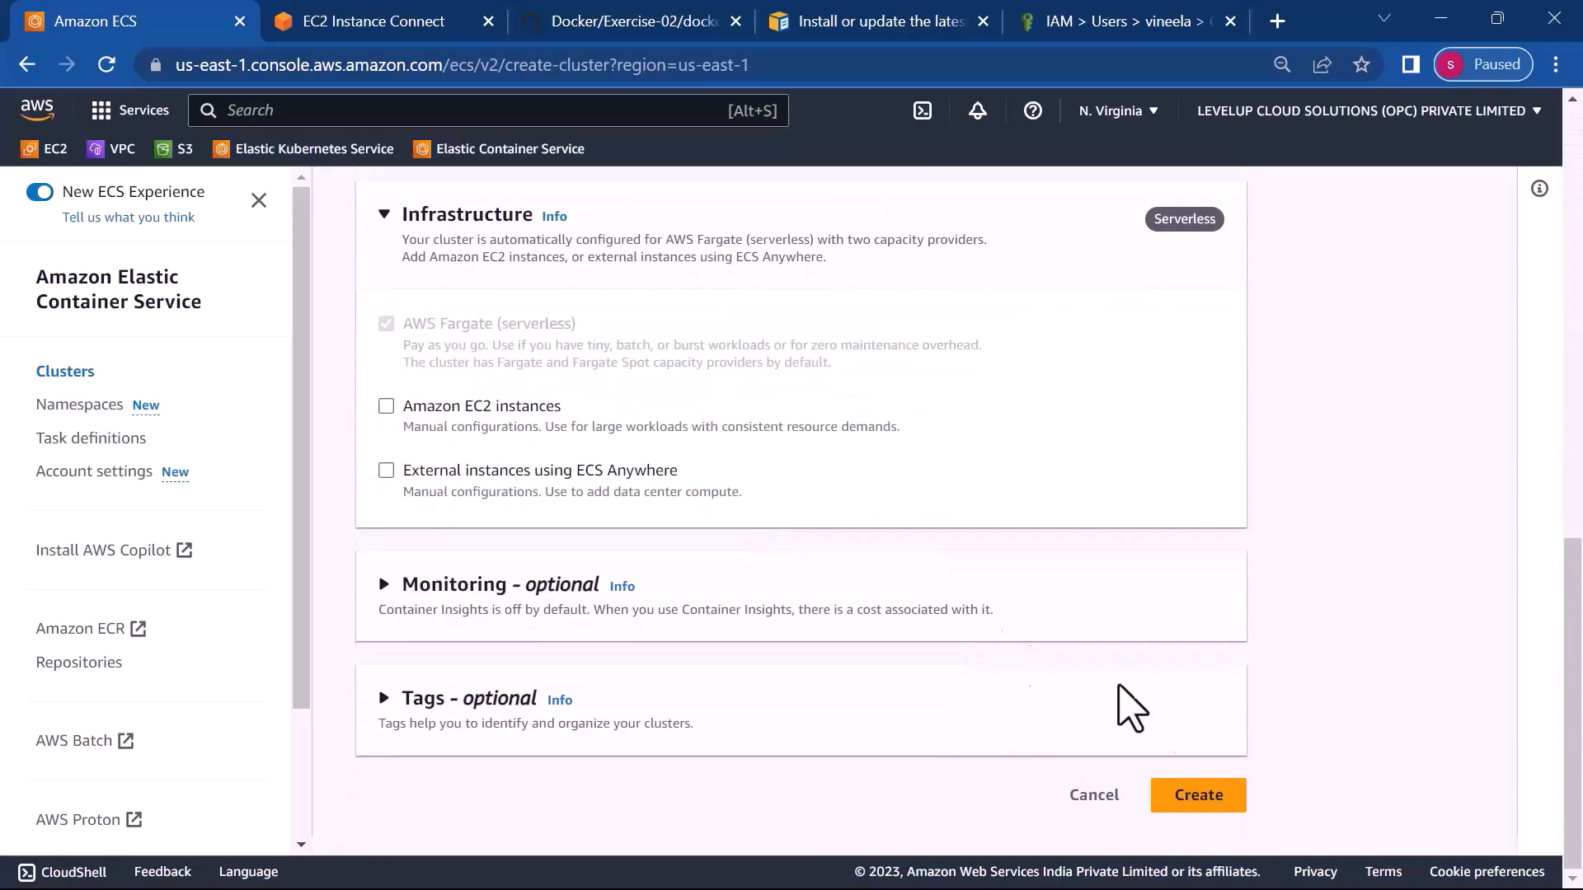
click(1200, 796)
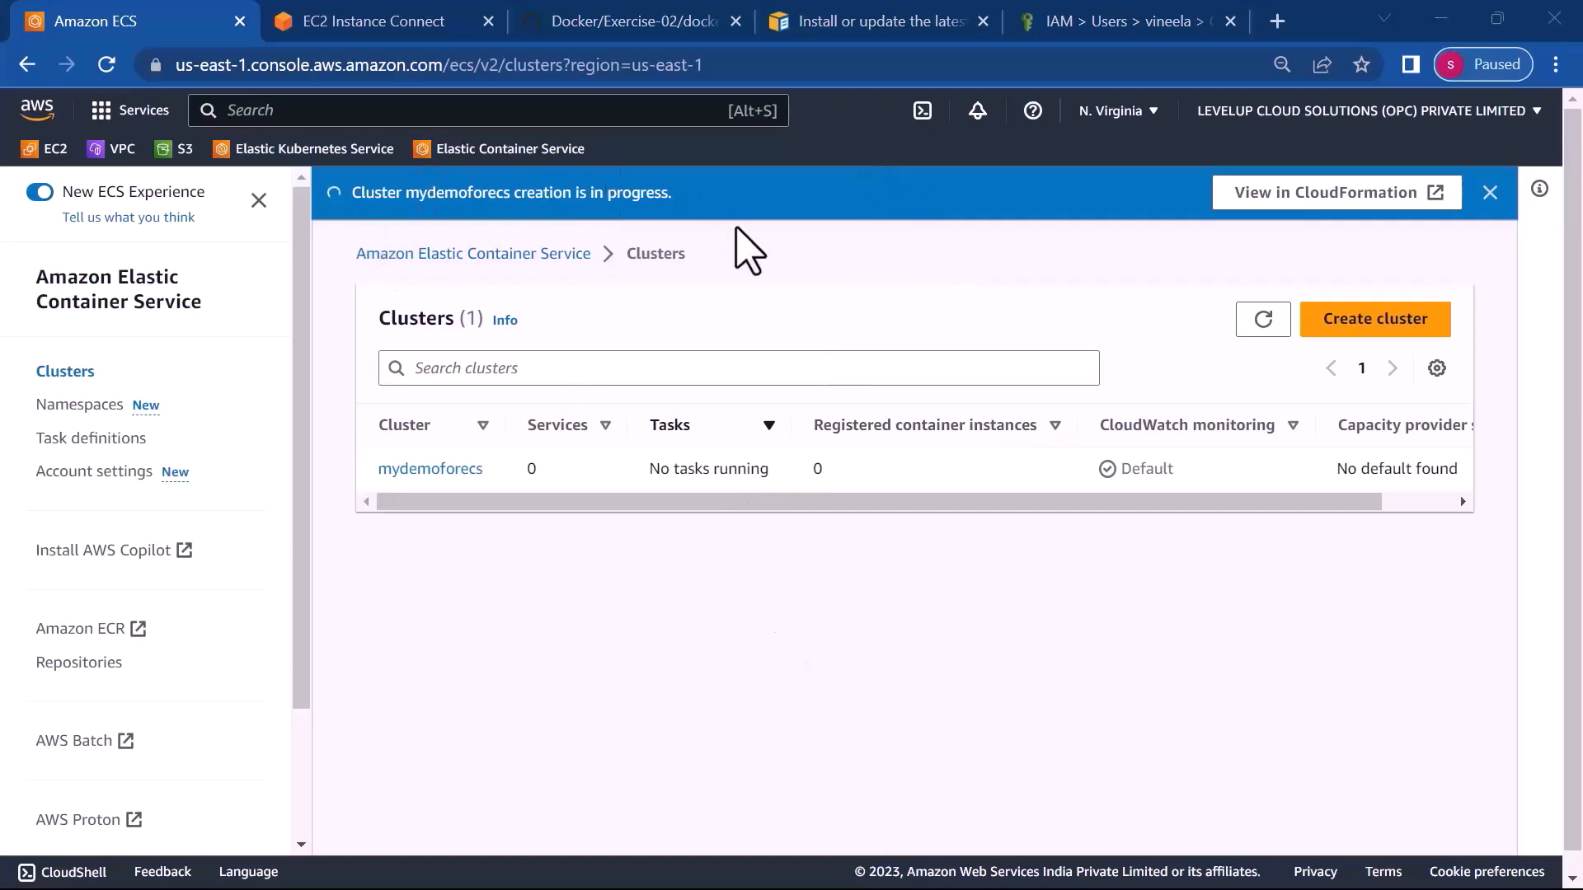
- Refresh the clusters list to check the creation of mydemoforecs and dismiss the creation notification
click(1253, 323)
click(1263, 330)
click(1263, 320)
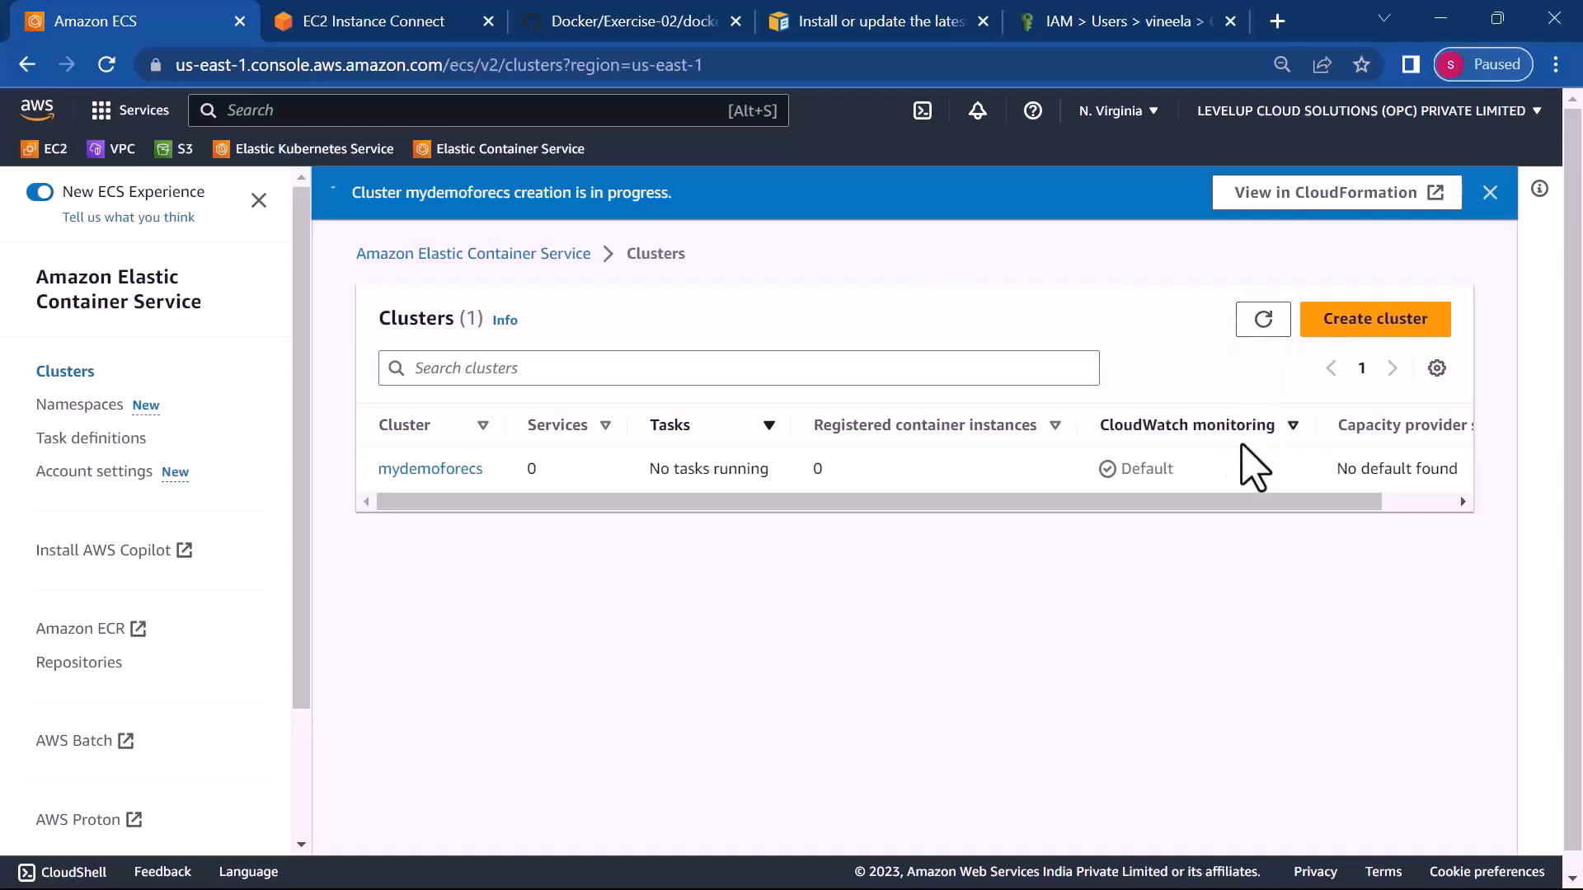
click(1263, 322)
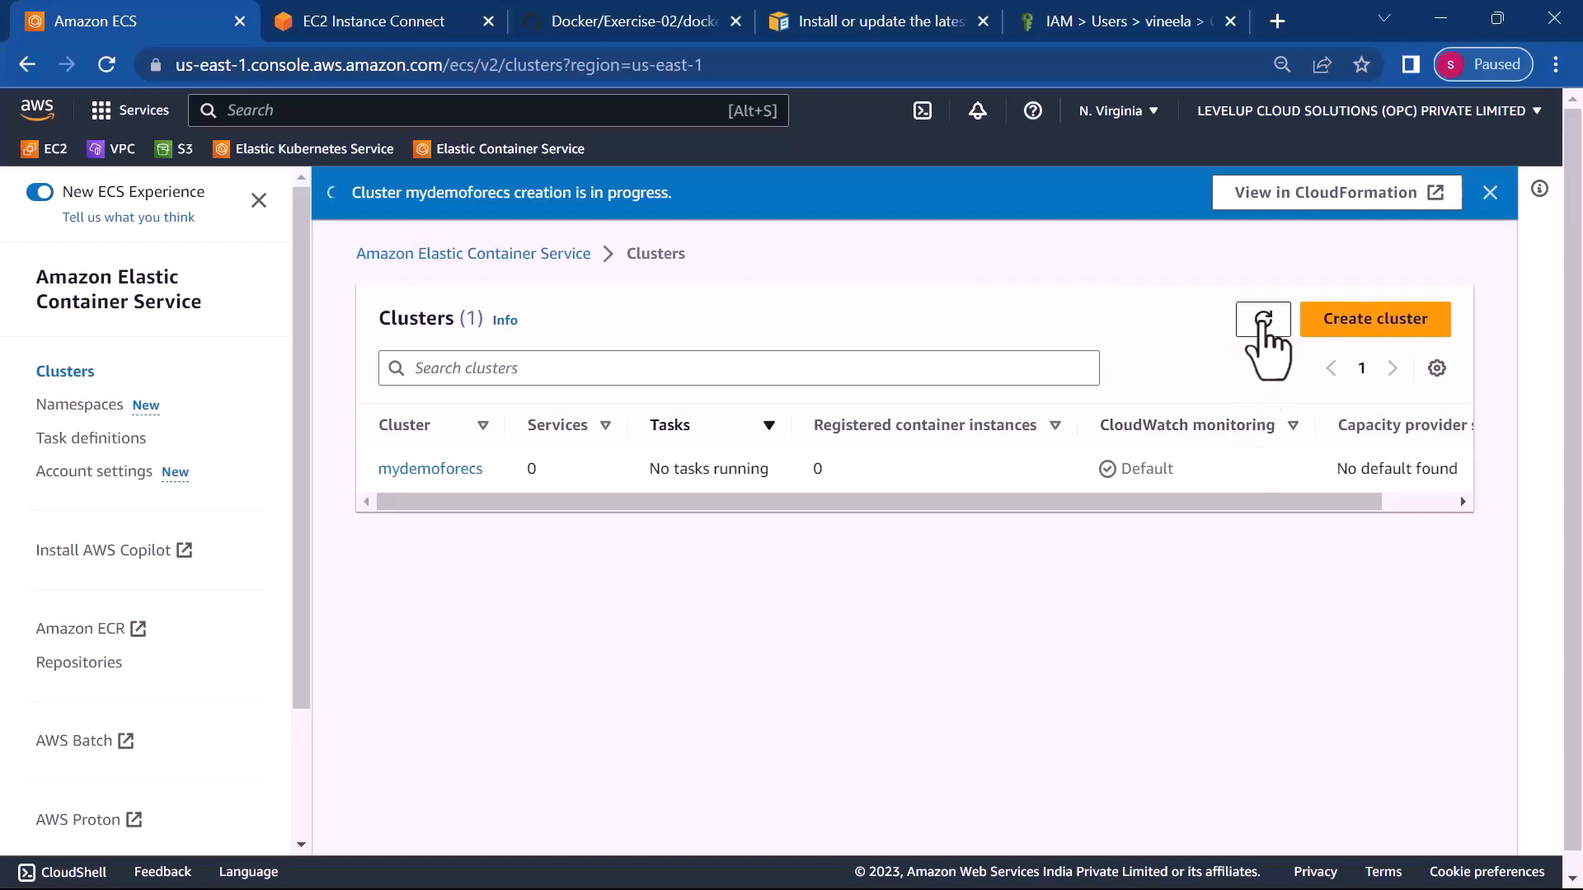
click(1263, 321)
click(1263, 322)
click(1263, 321)
click(1263, 321)
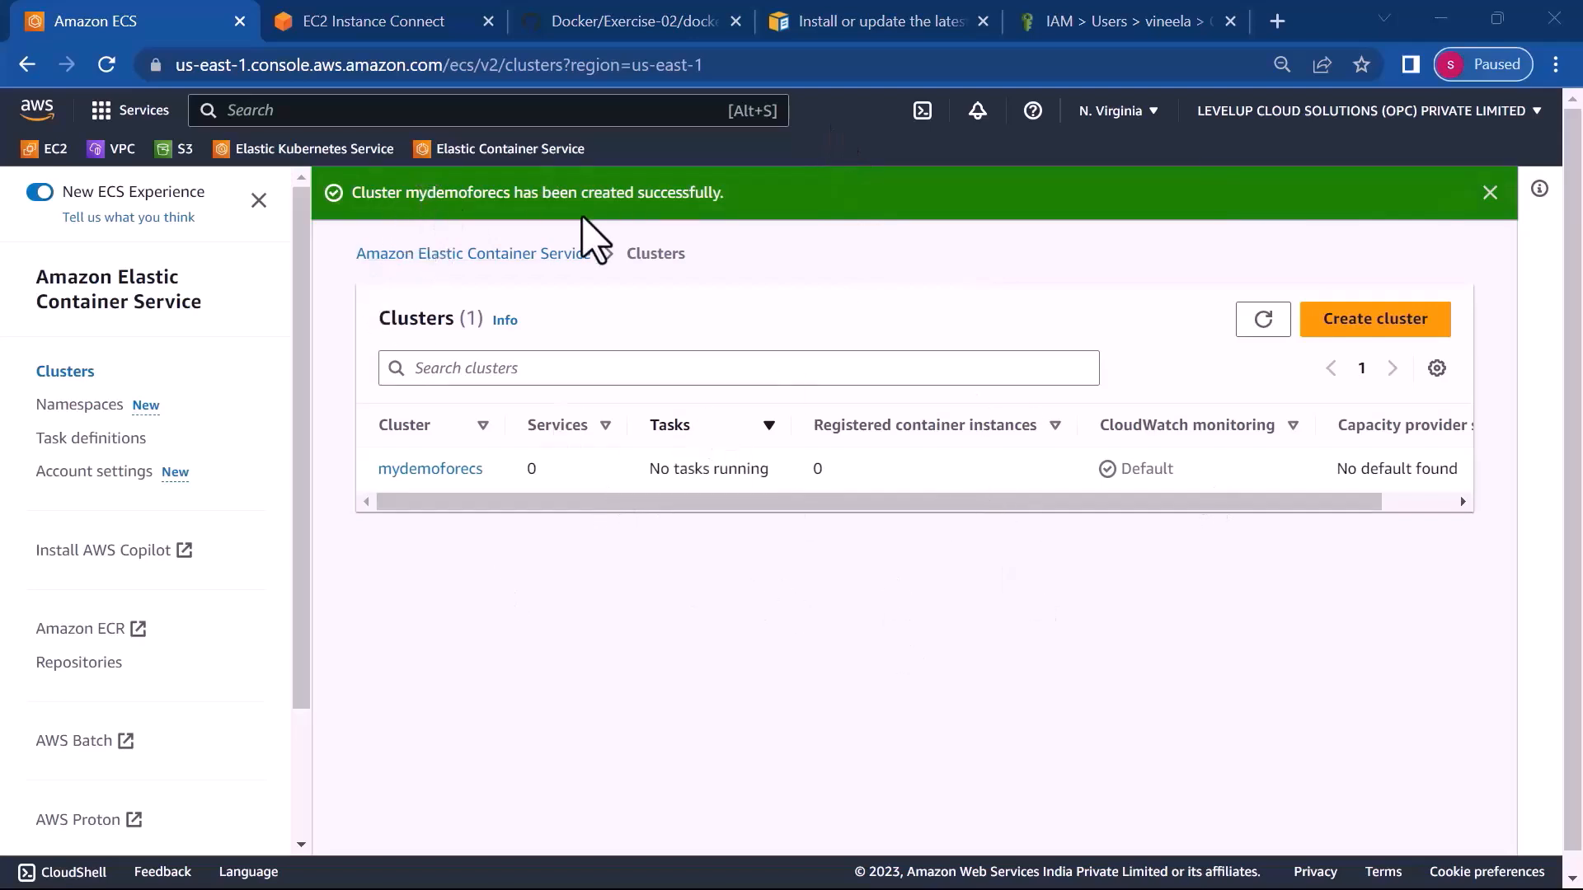
click(1504, 212)
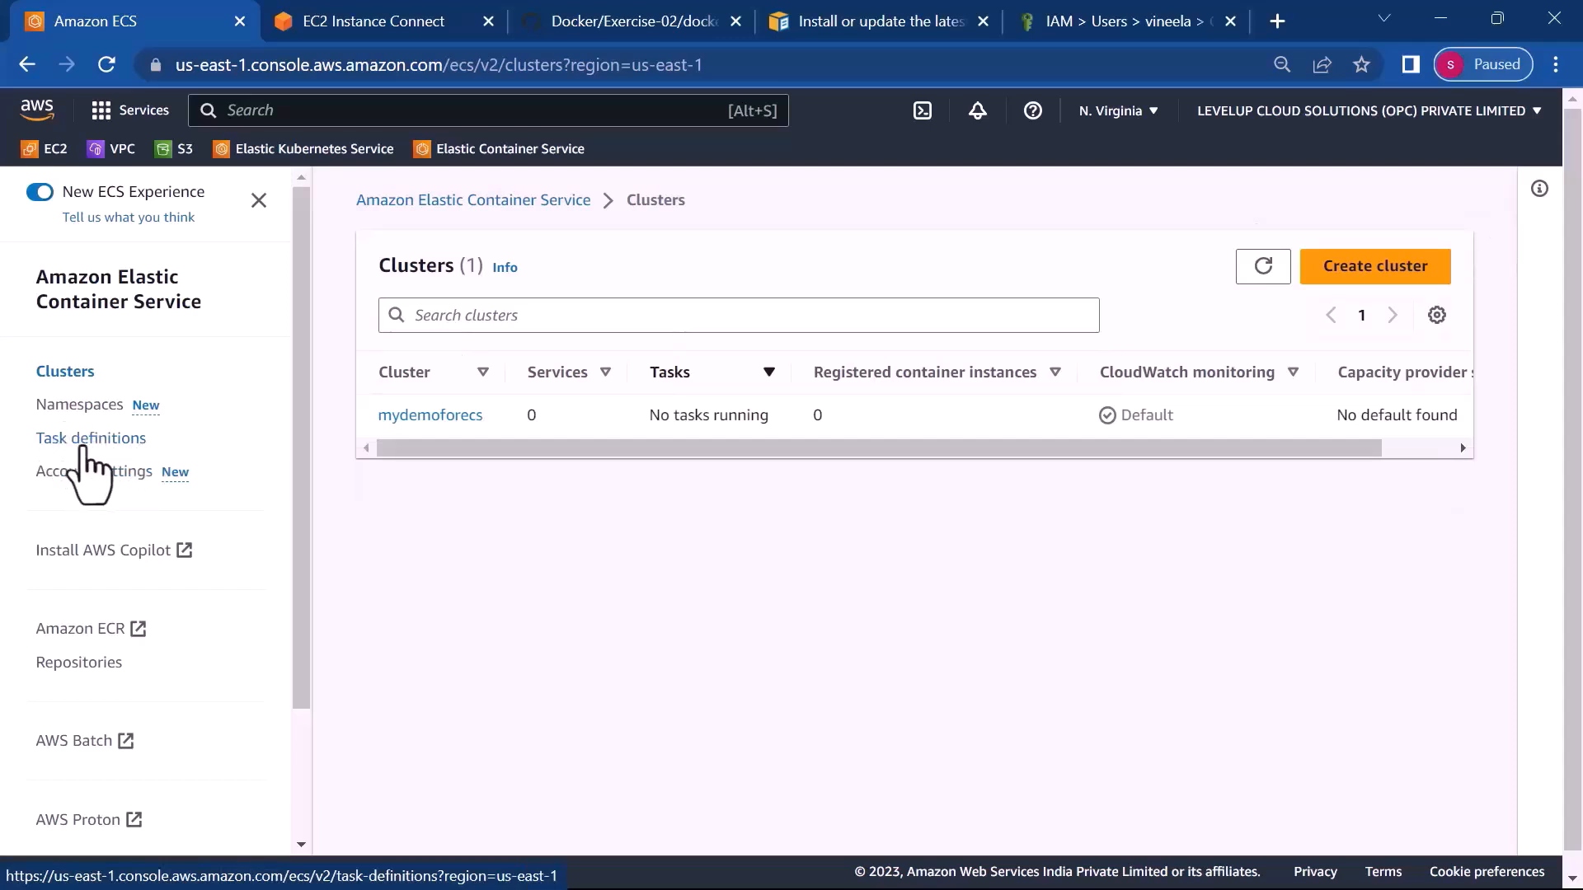
- Open the mydemoforecs cluster and examine its services and tasks
click(417, 415)
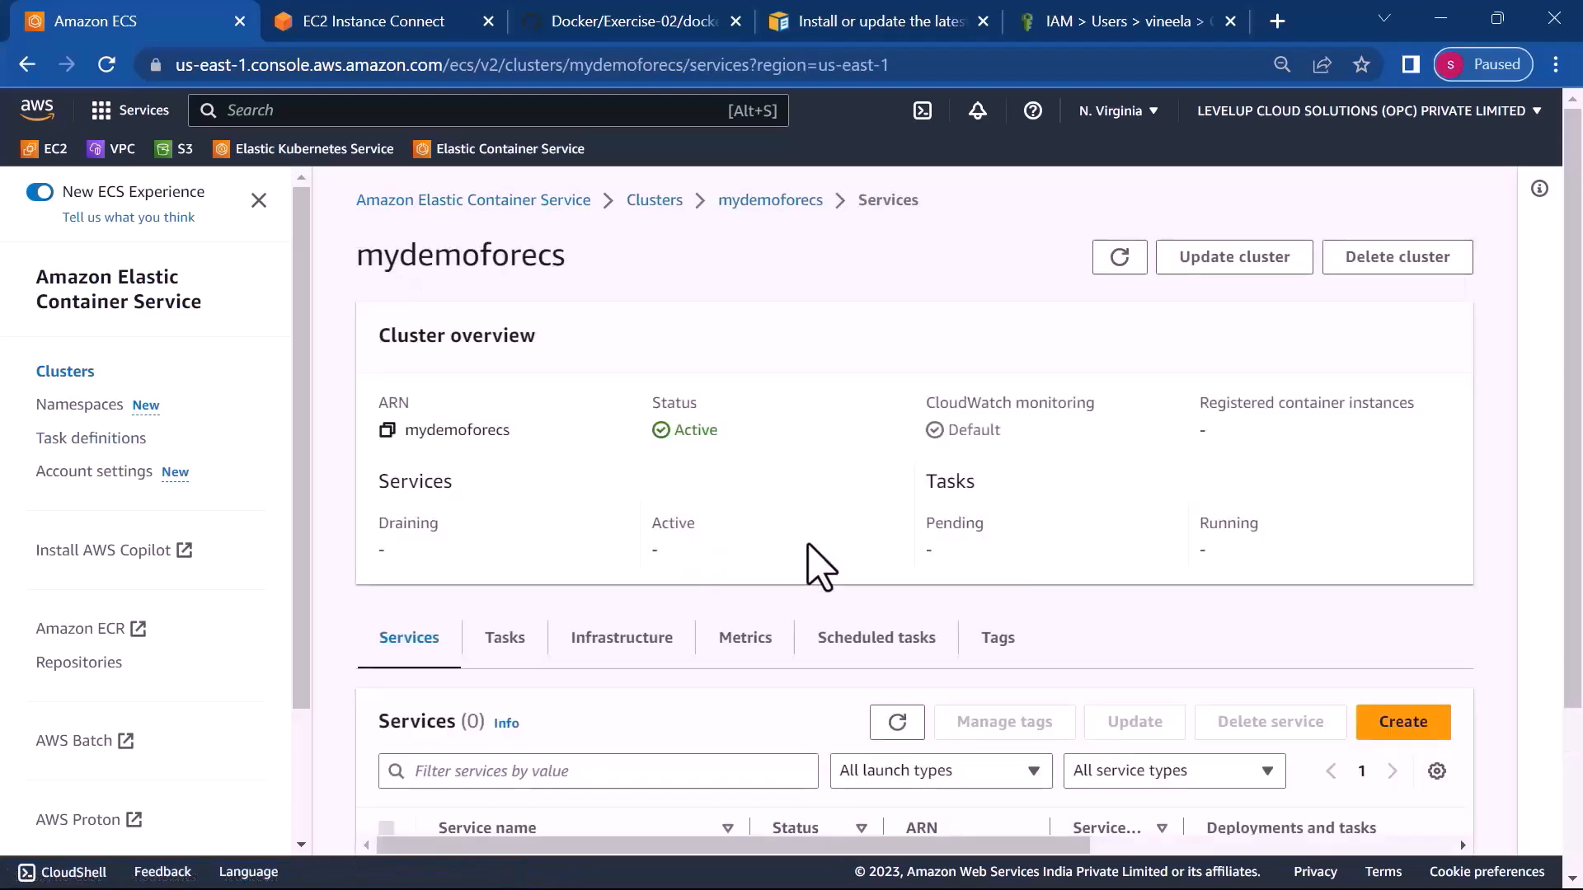
scroll(812, 567, down, 3)
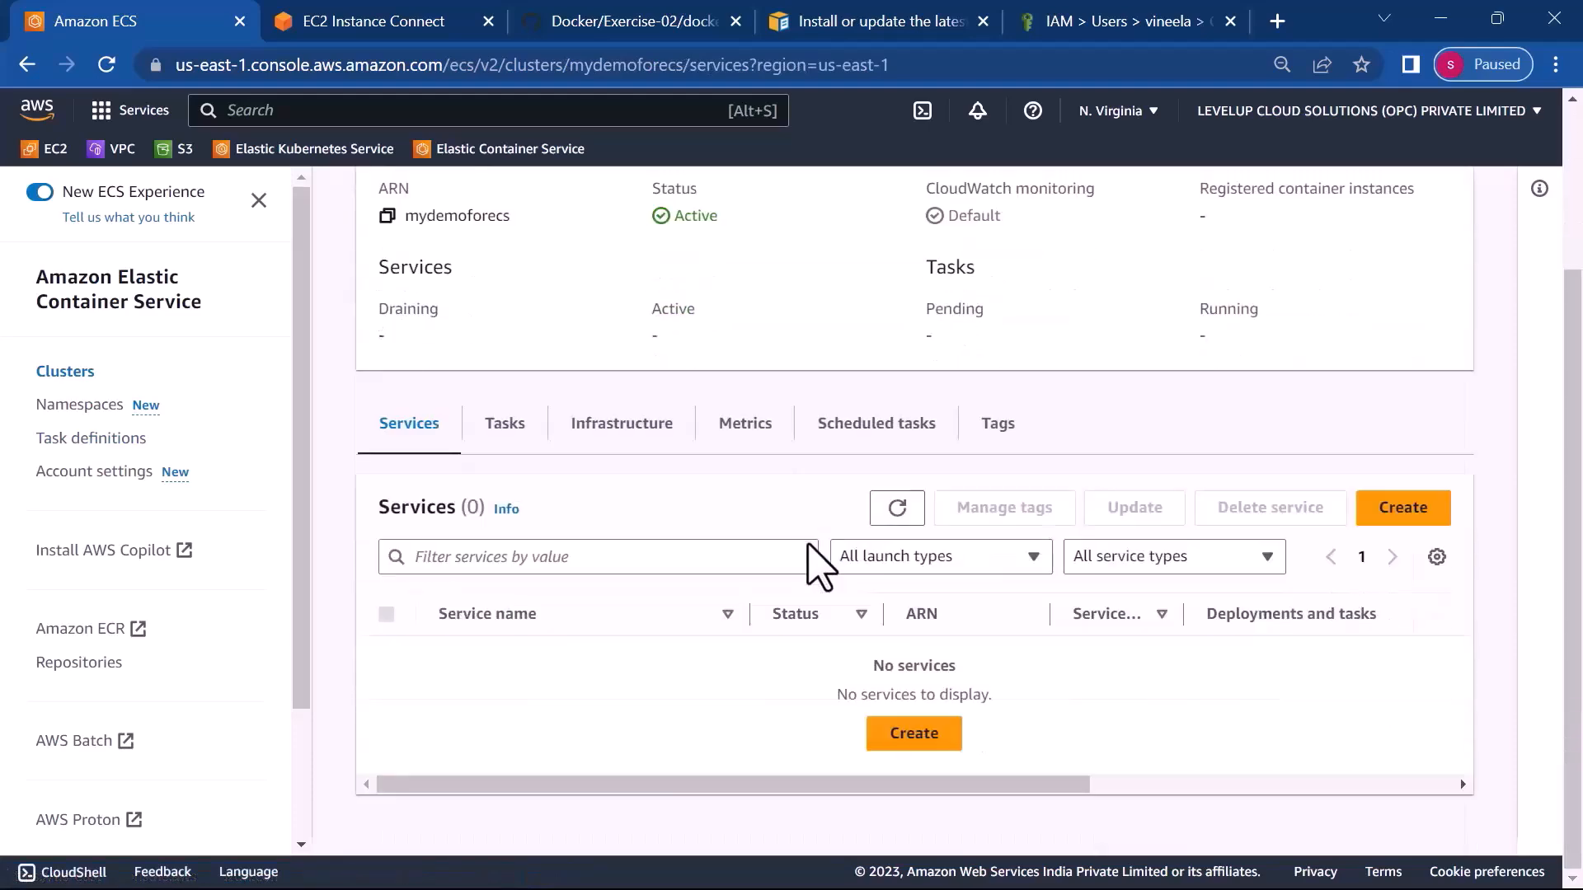
click(506, 427)
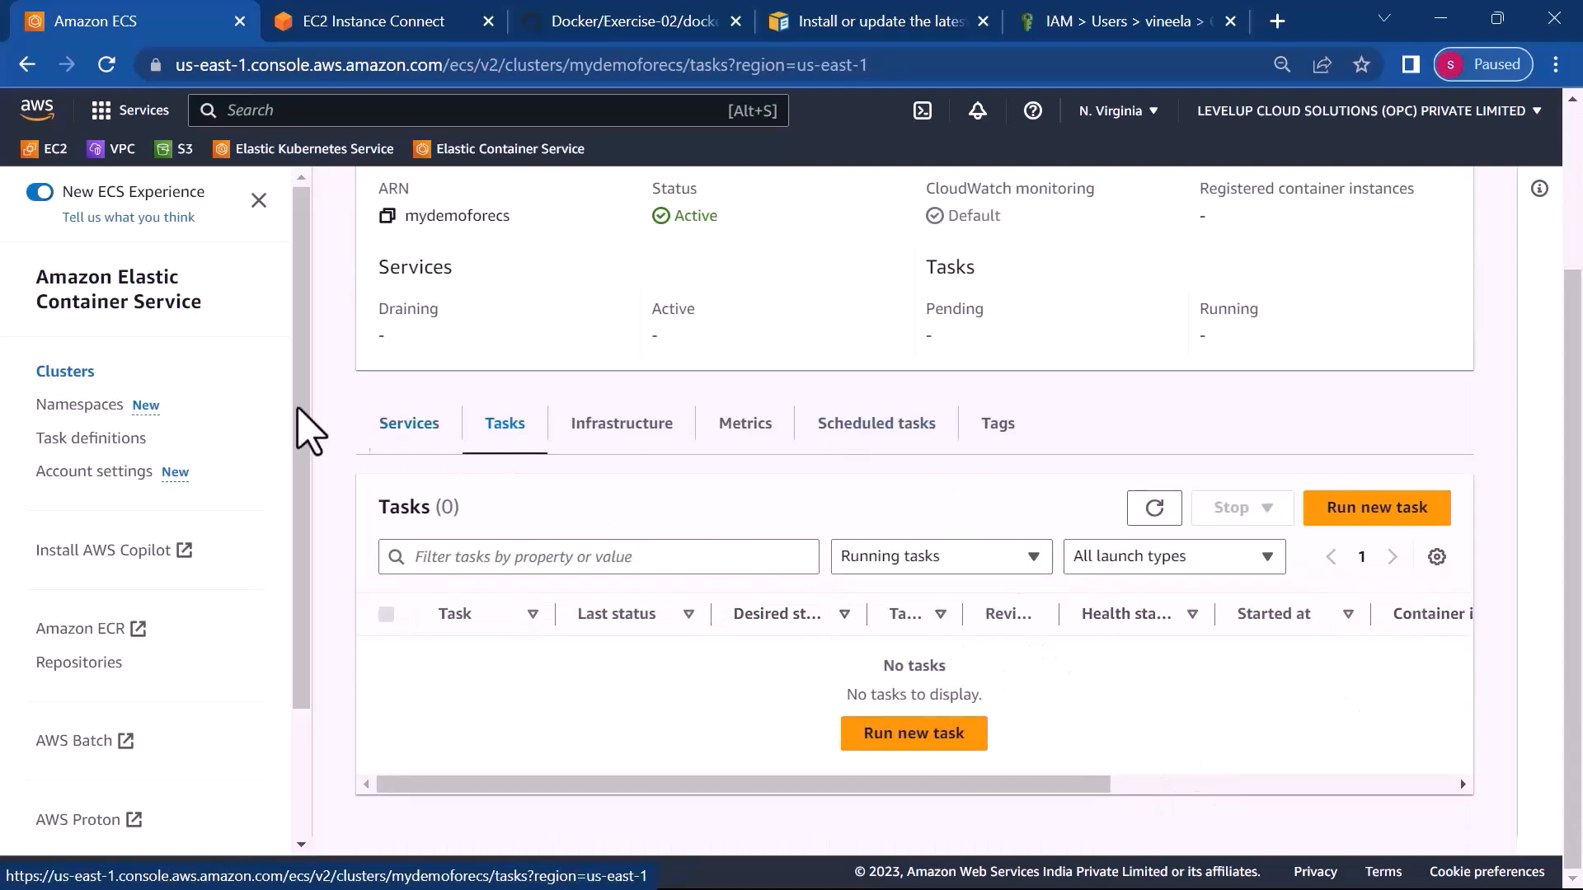
- Start a new task definition through the configuration form and name its task definition family demoecs
click(125, 465)
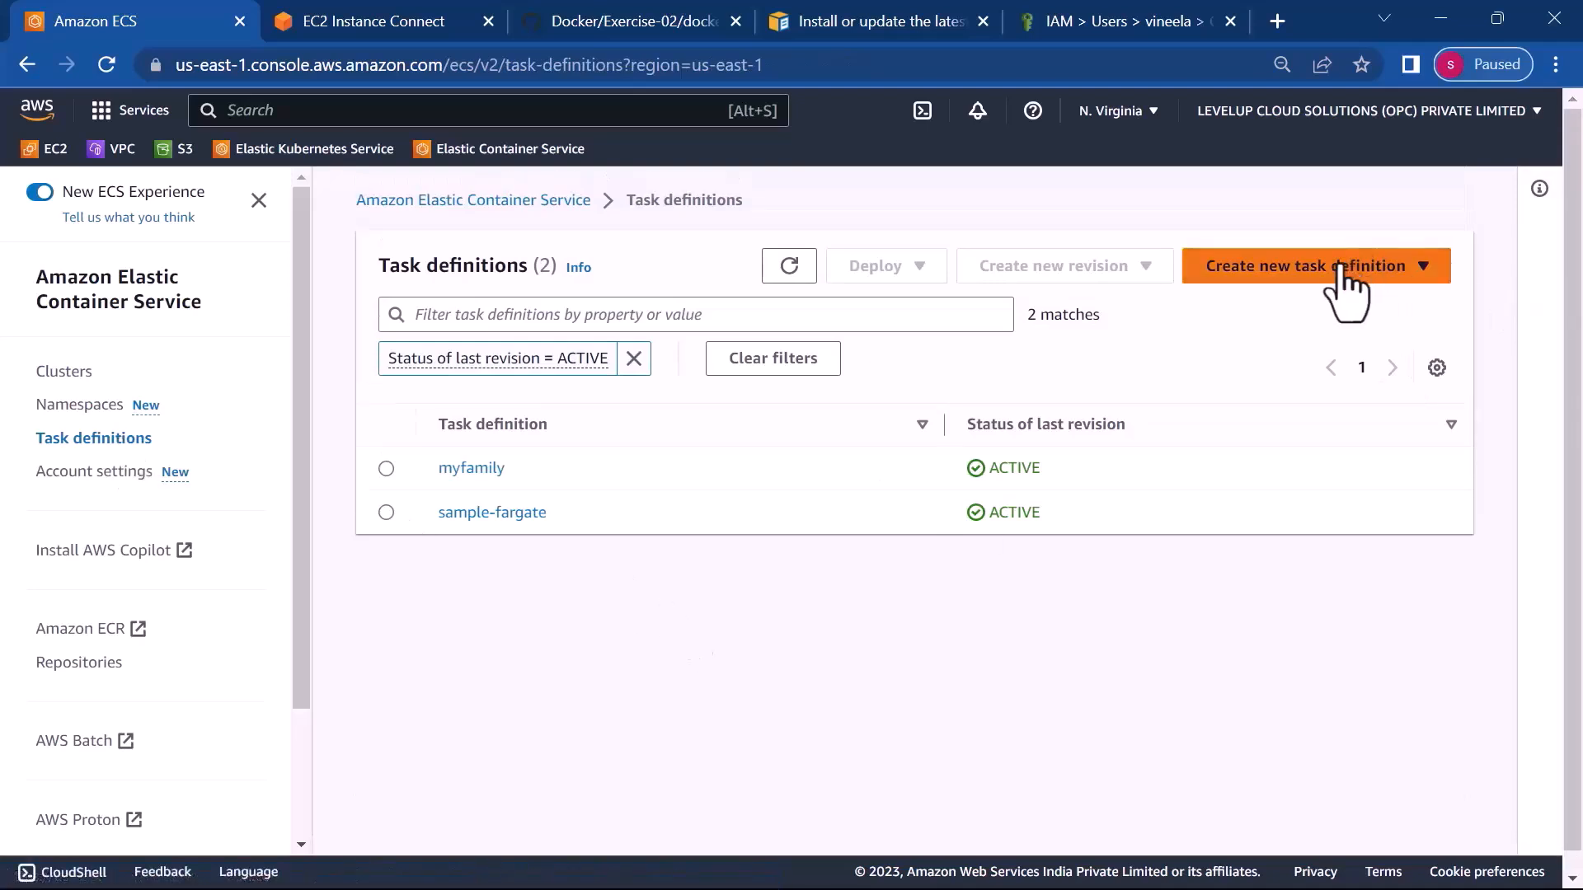
click(1344, 280)
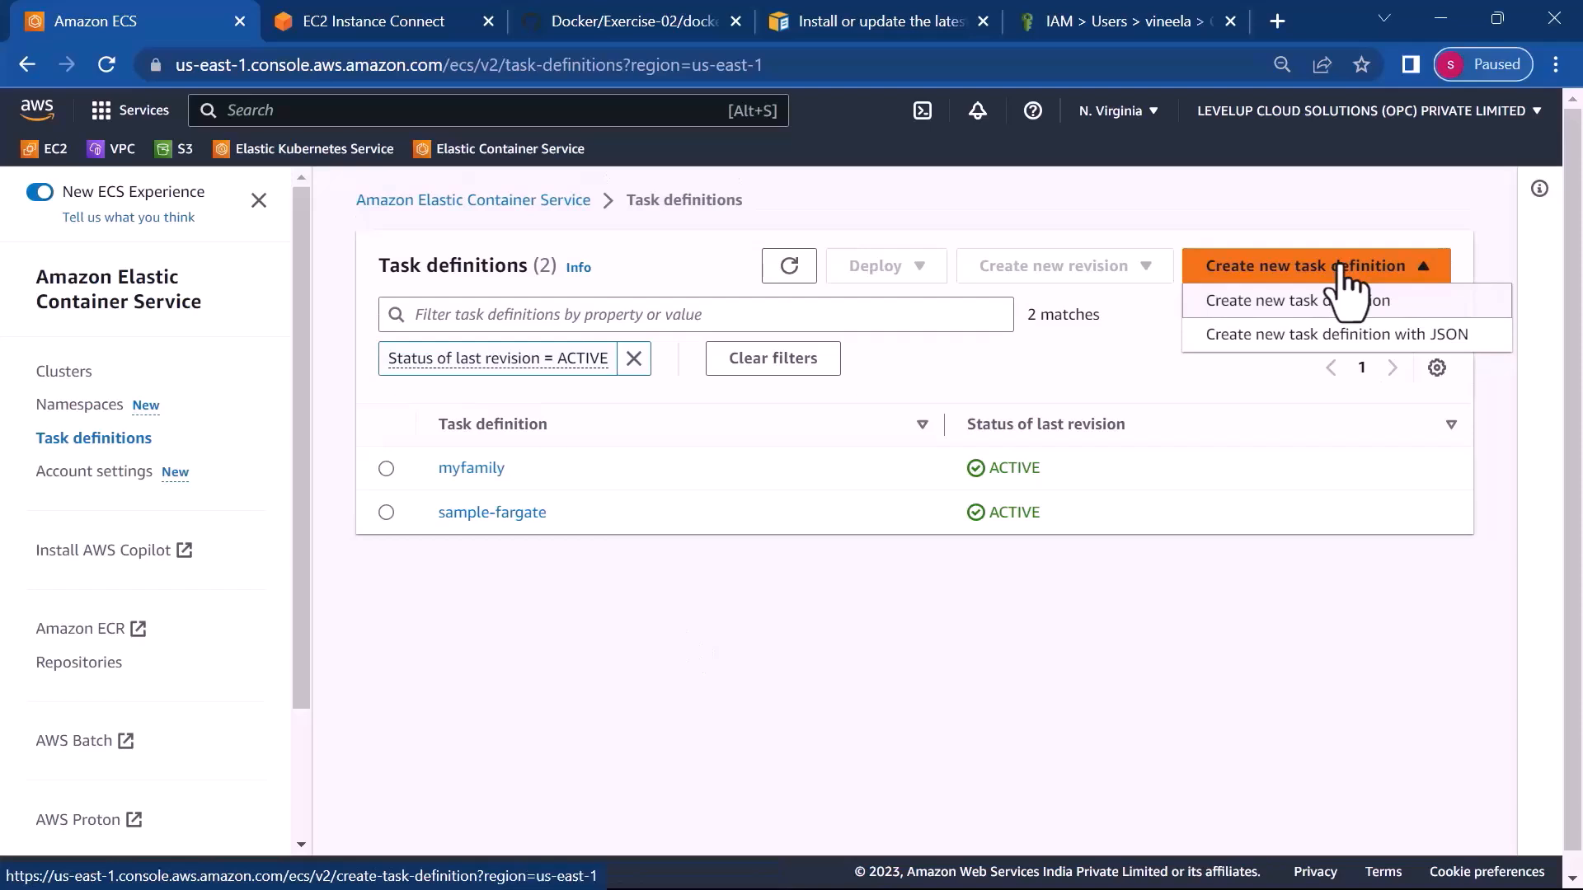
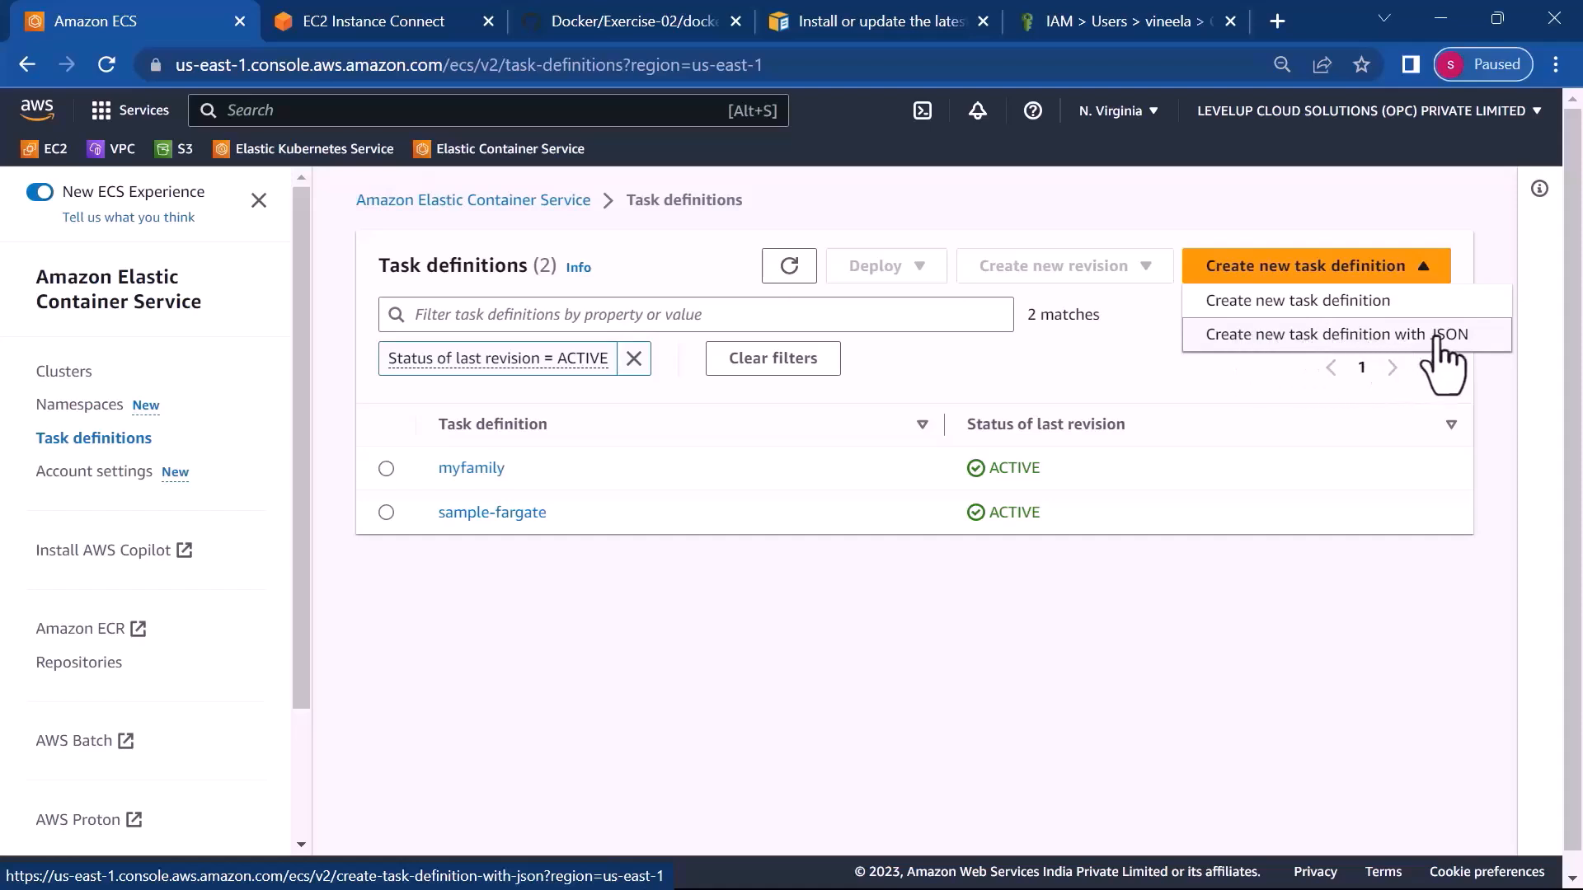
click(1341, 306)
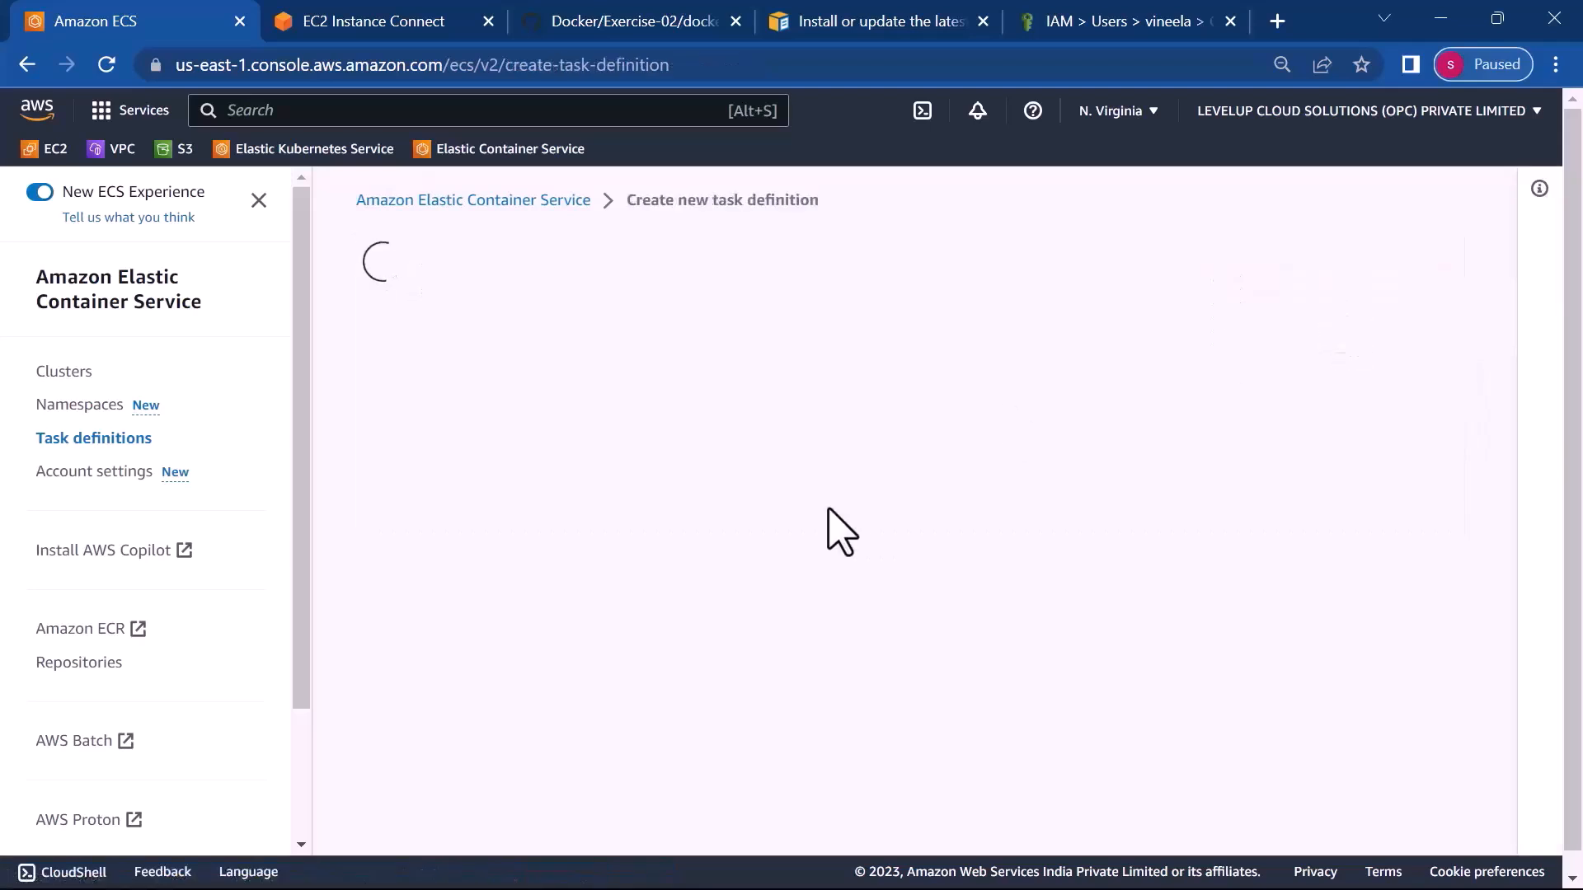
scroll(833, 532, down, 1)
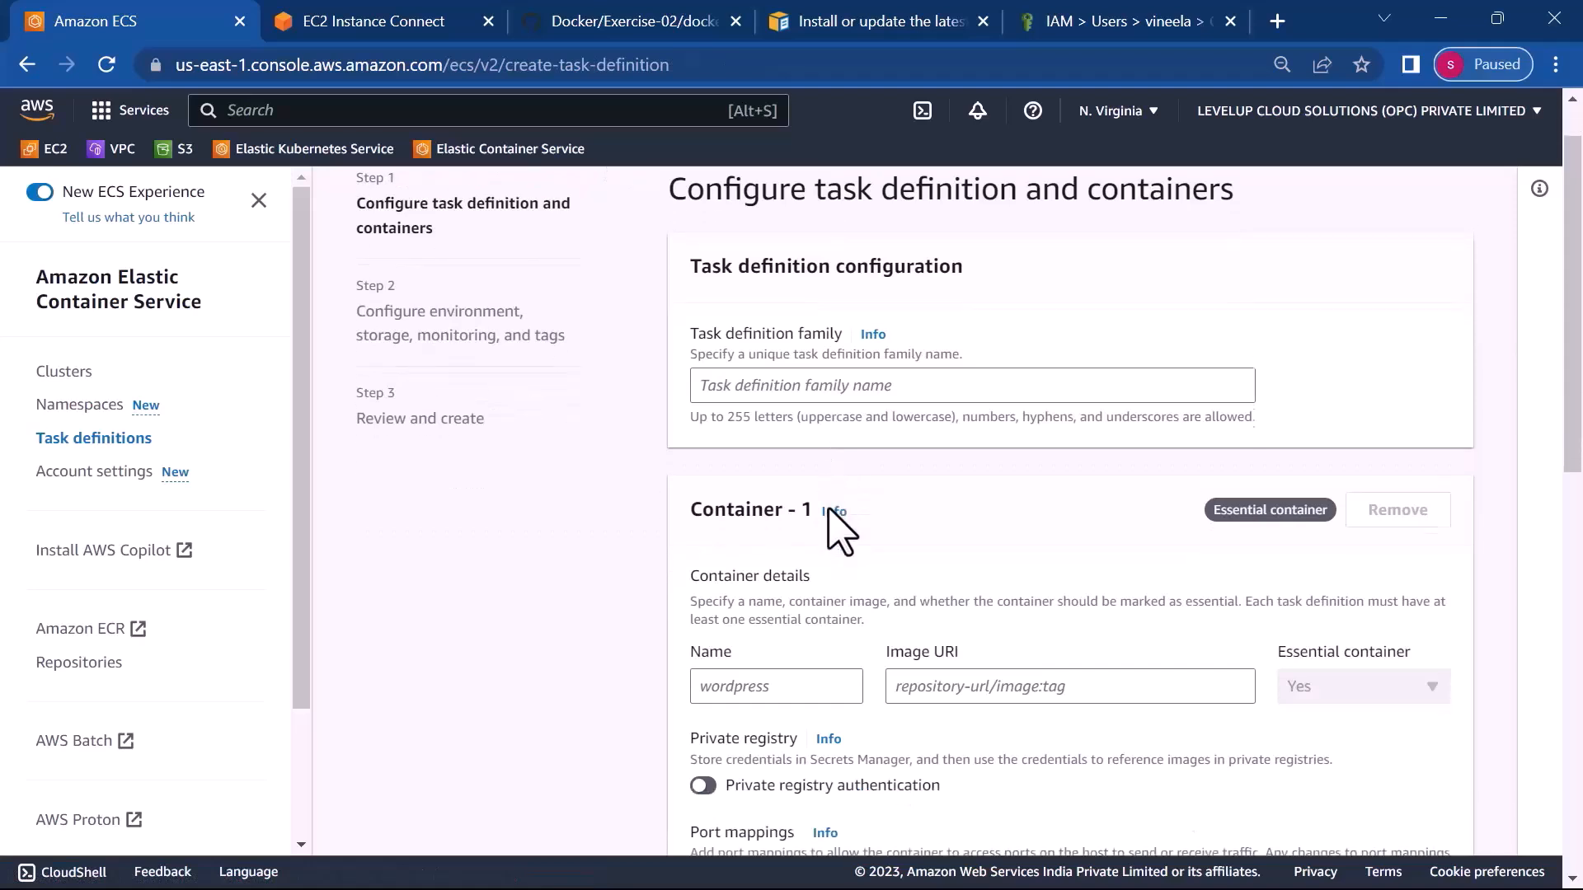
click(795, 399)
text(democs)
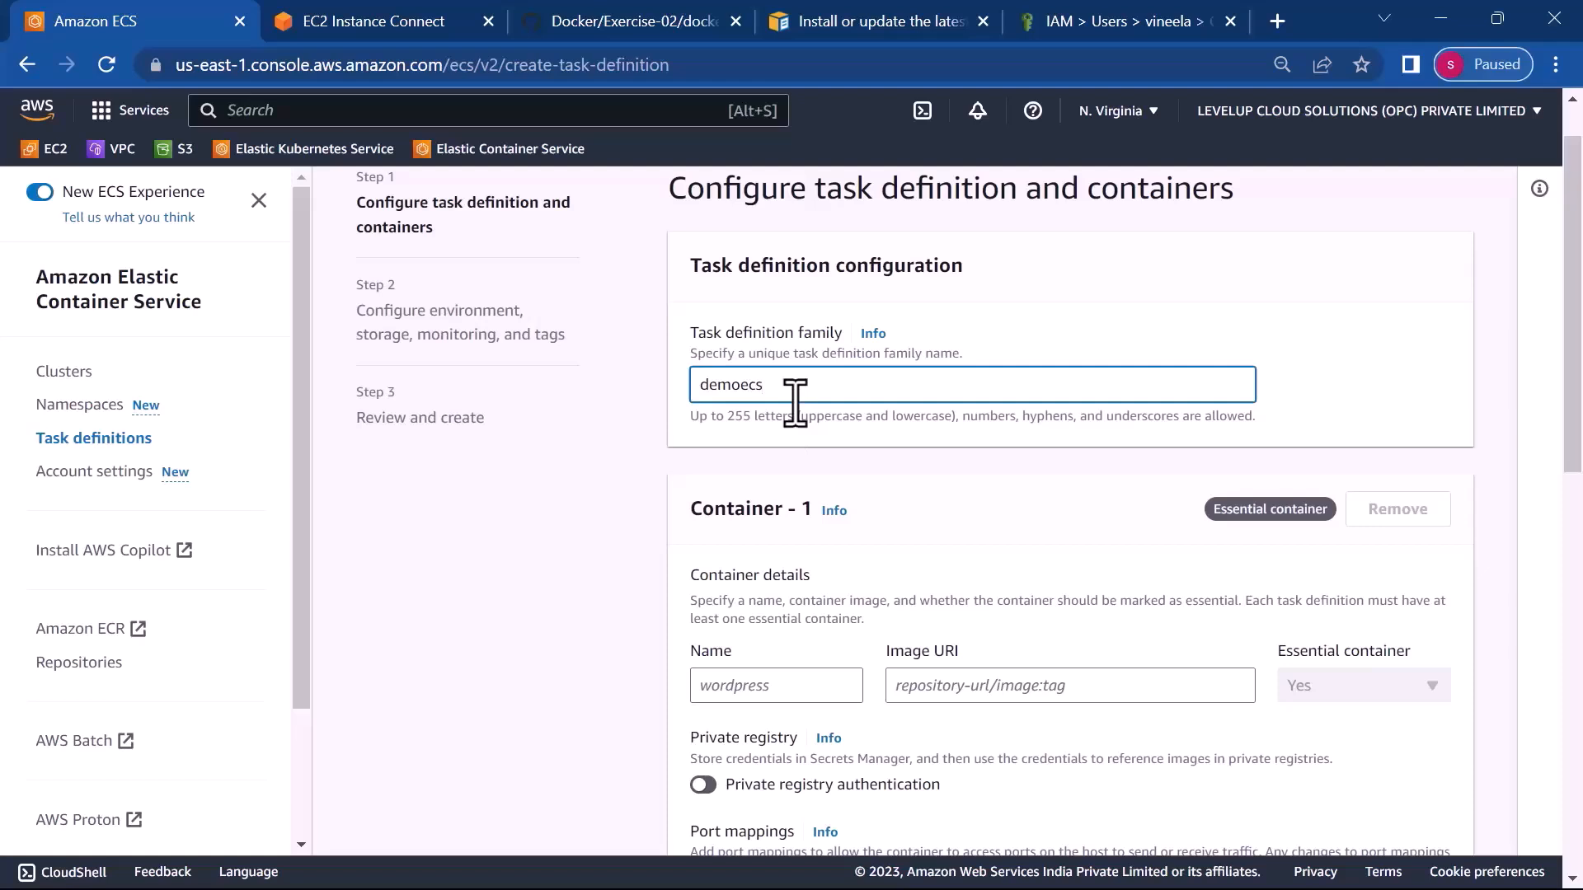
- Name the first container of the task definition levelup
scroll(950, 508, down, 1)
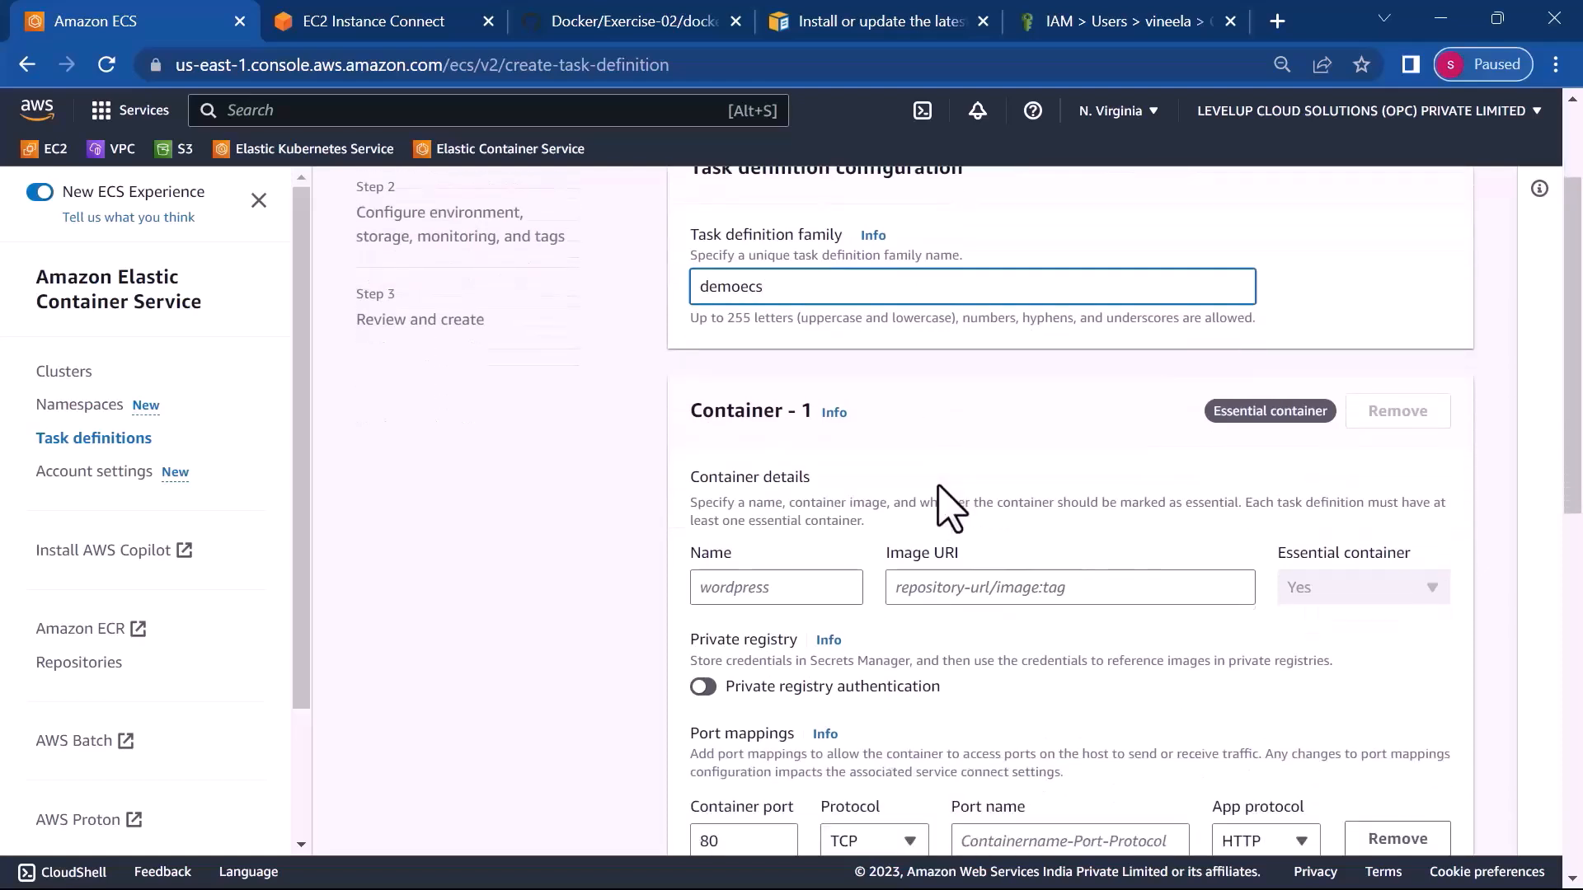
click(823, 584)
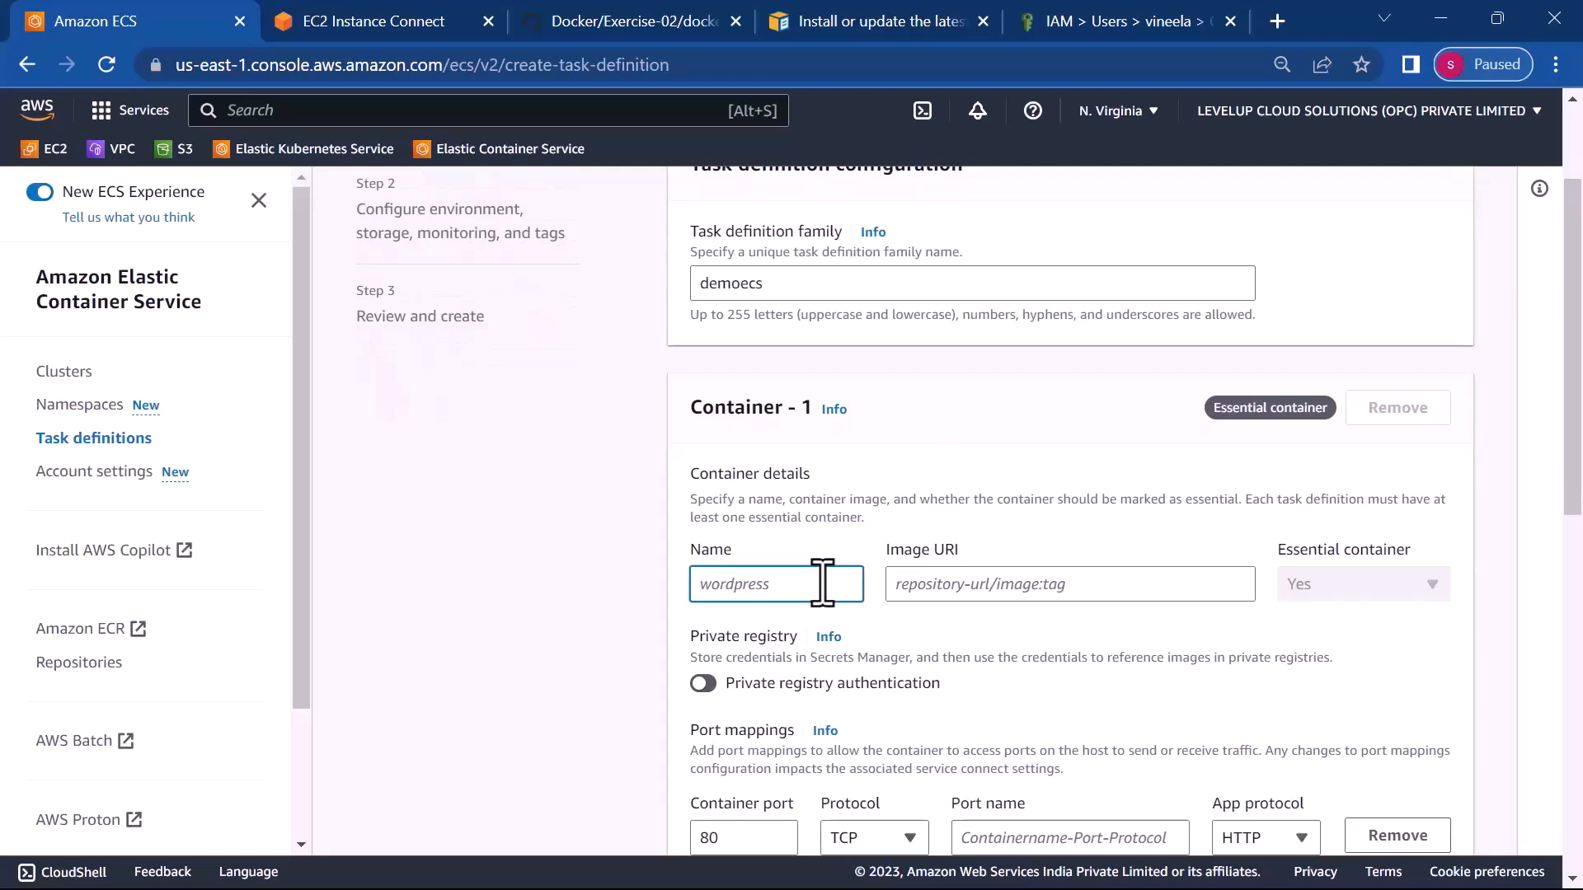
text(levelup)
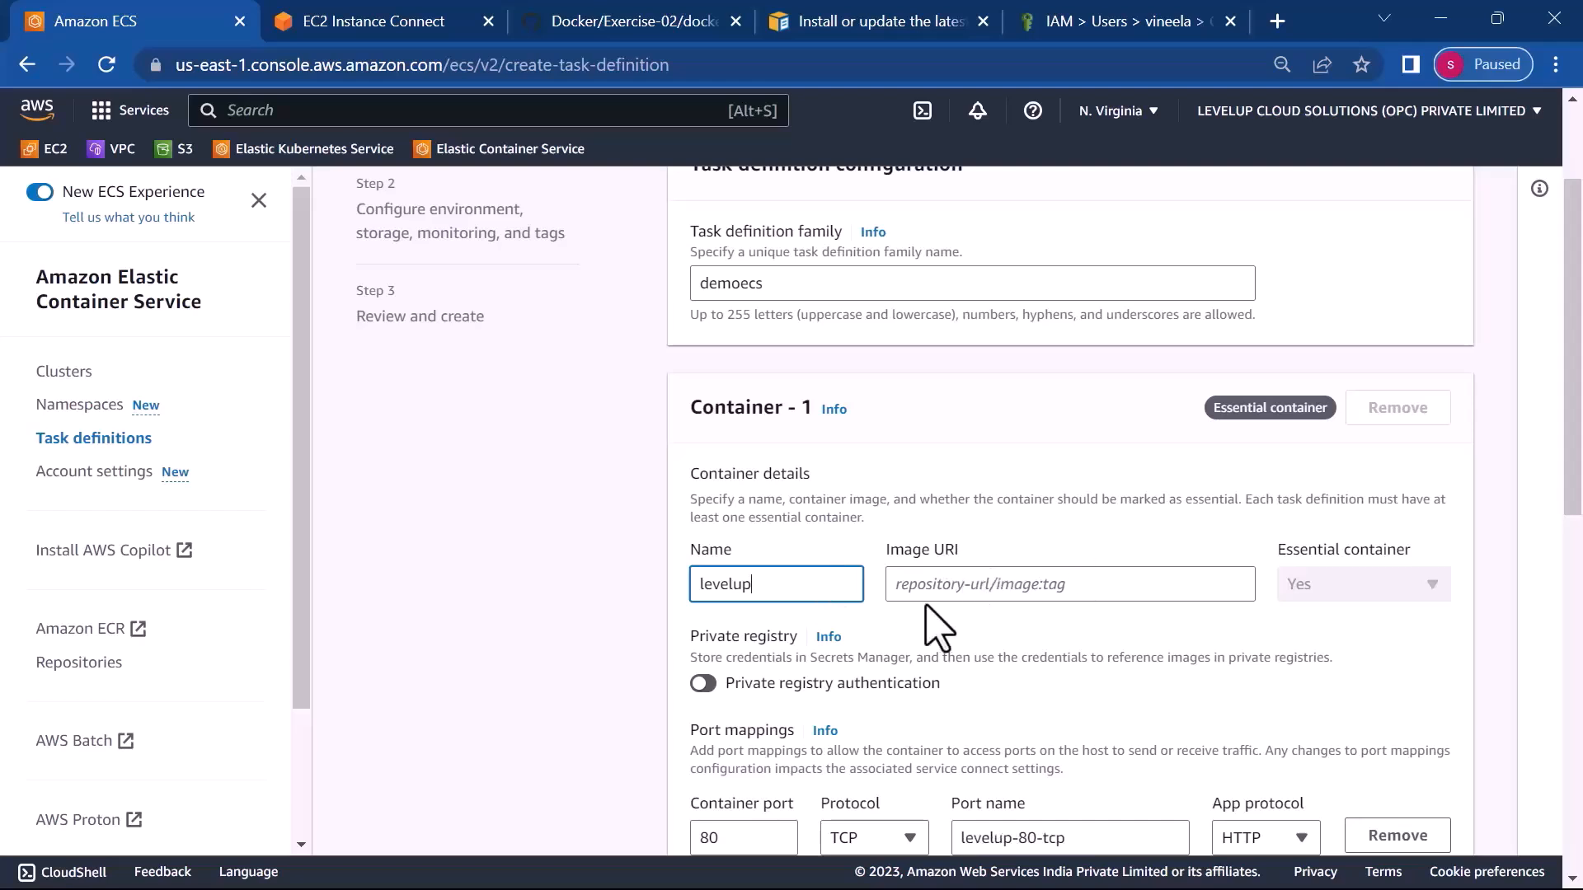
- Search the AWS services for ecr in the IAM browser tab, open the ECR public repositories and copy the levelup repository's URI
click(1079, 20)
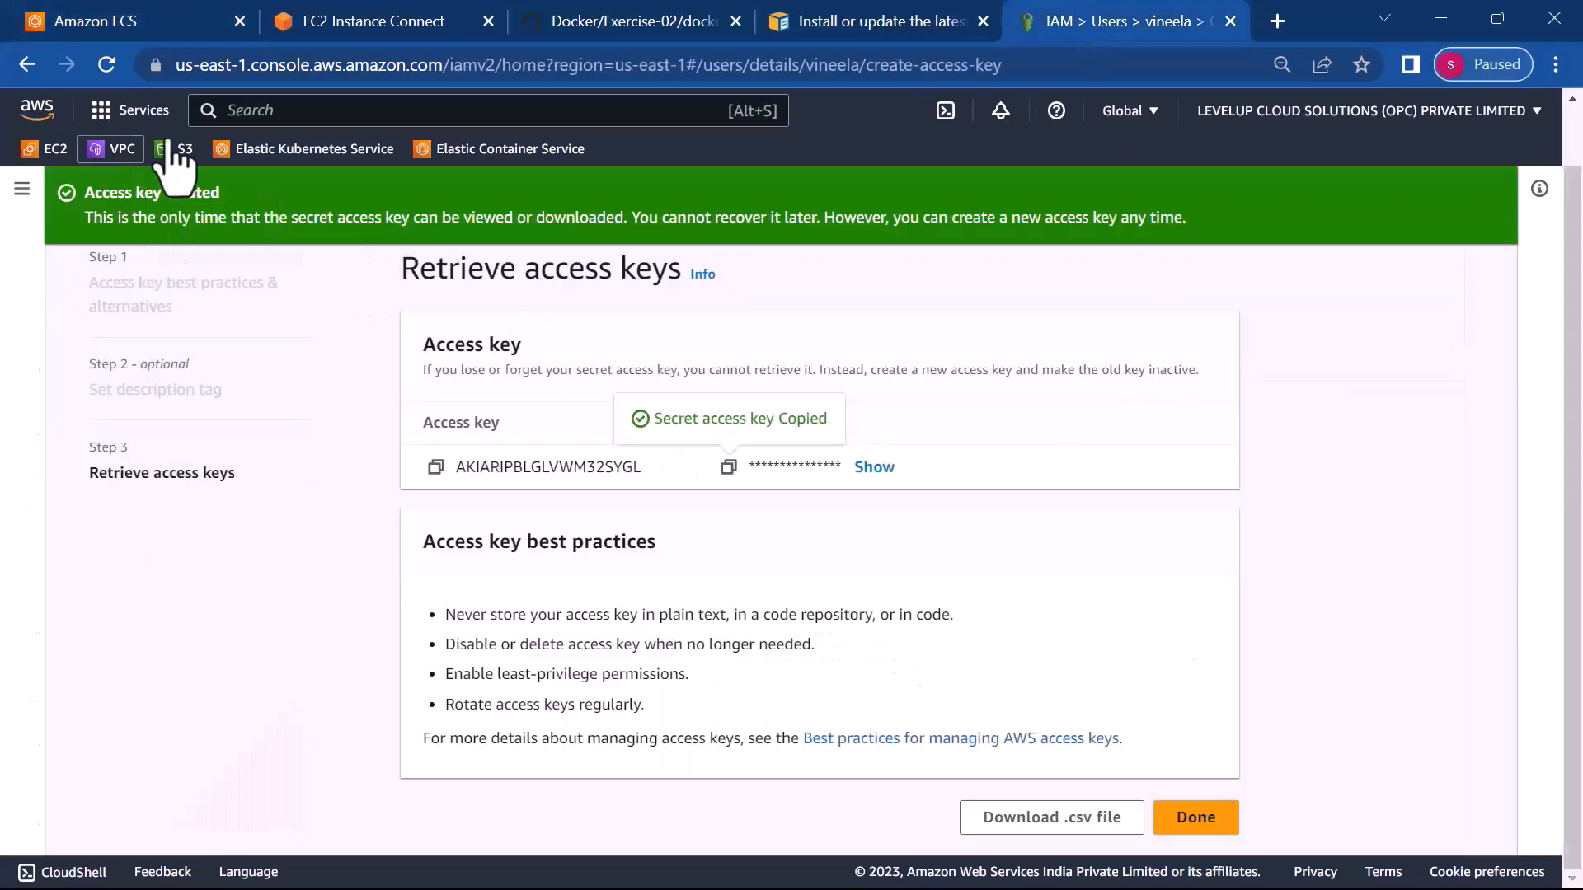
click(257, 109)
text(ecr)
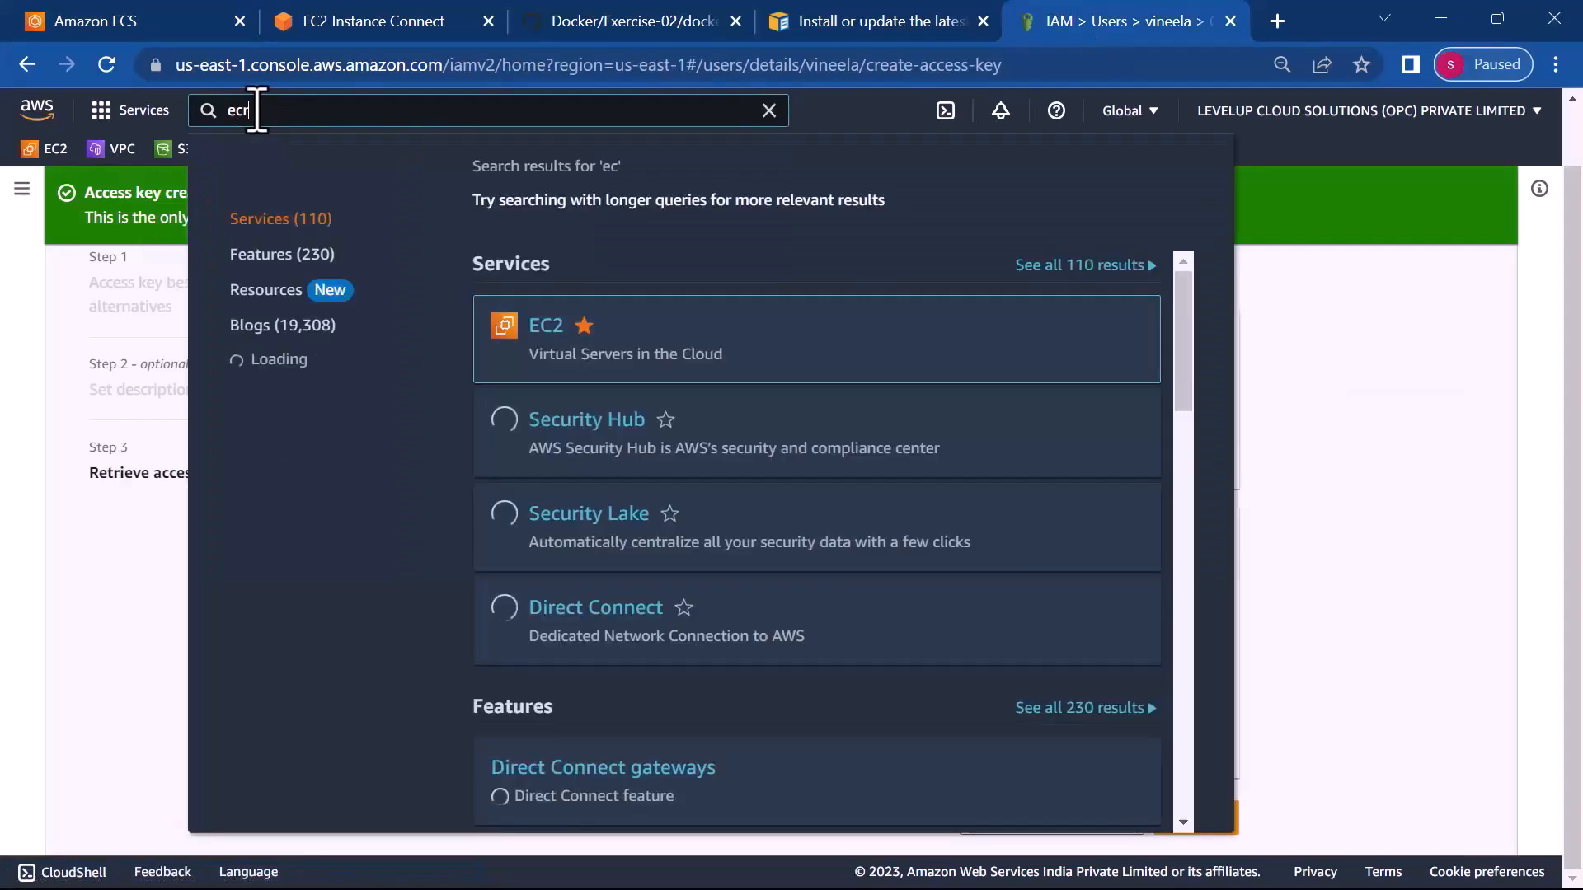
click(593, 330)
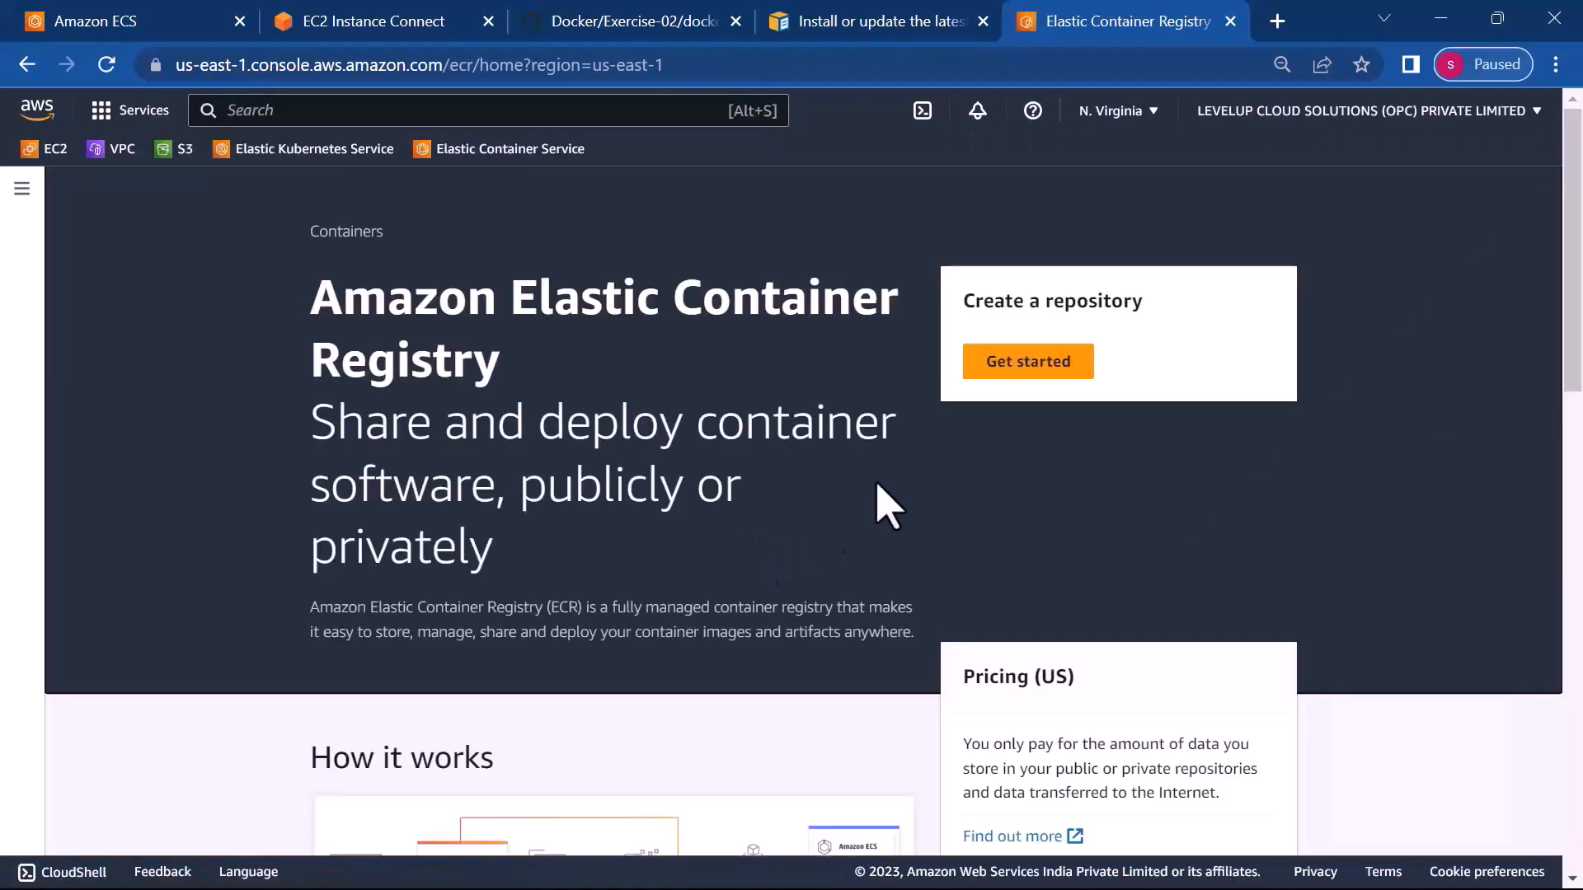
click(1062, 376)
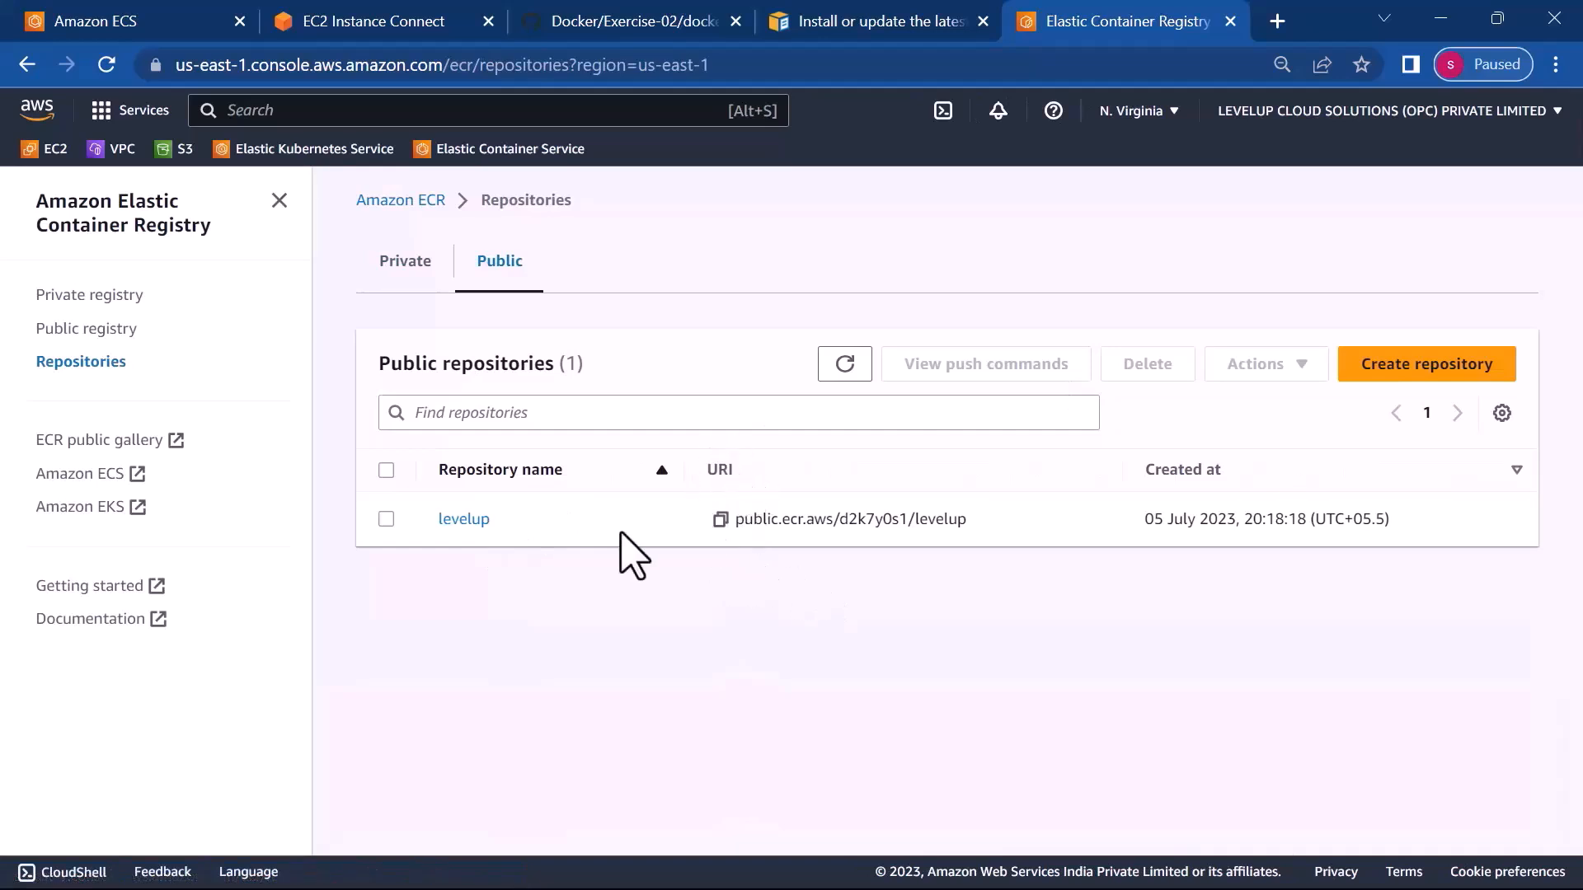
click(719, 519)
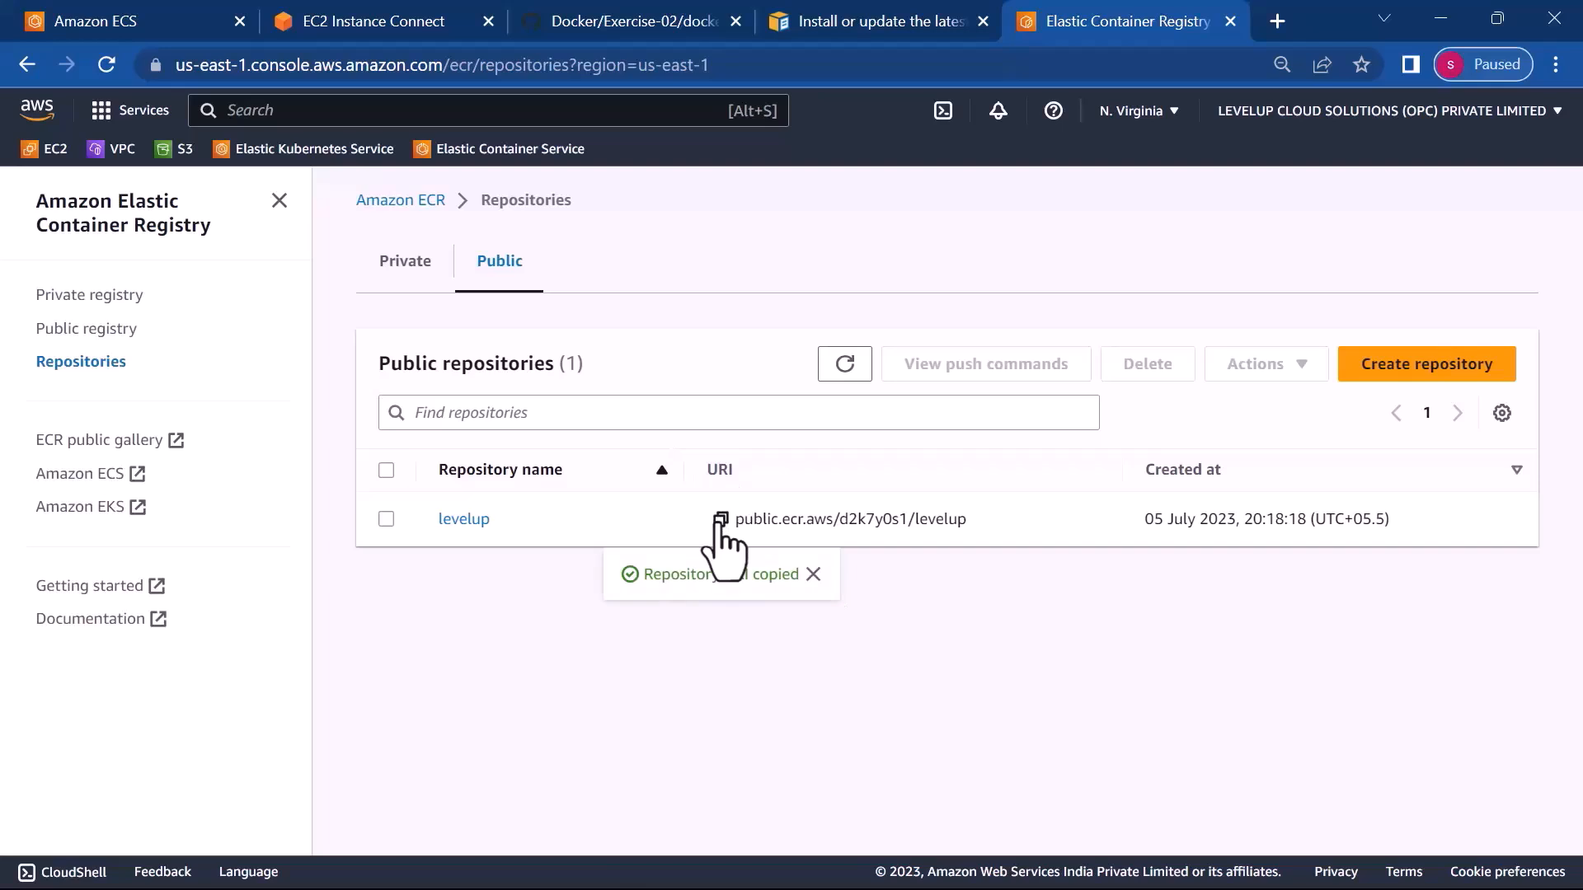
- Set the container's image URI to public.ecr.aws/d2k7y0s1/levelup in the ECS task definition and continue to the environment configuration
click(161, 26)
click(925, 594)
key(ctrl+v)
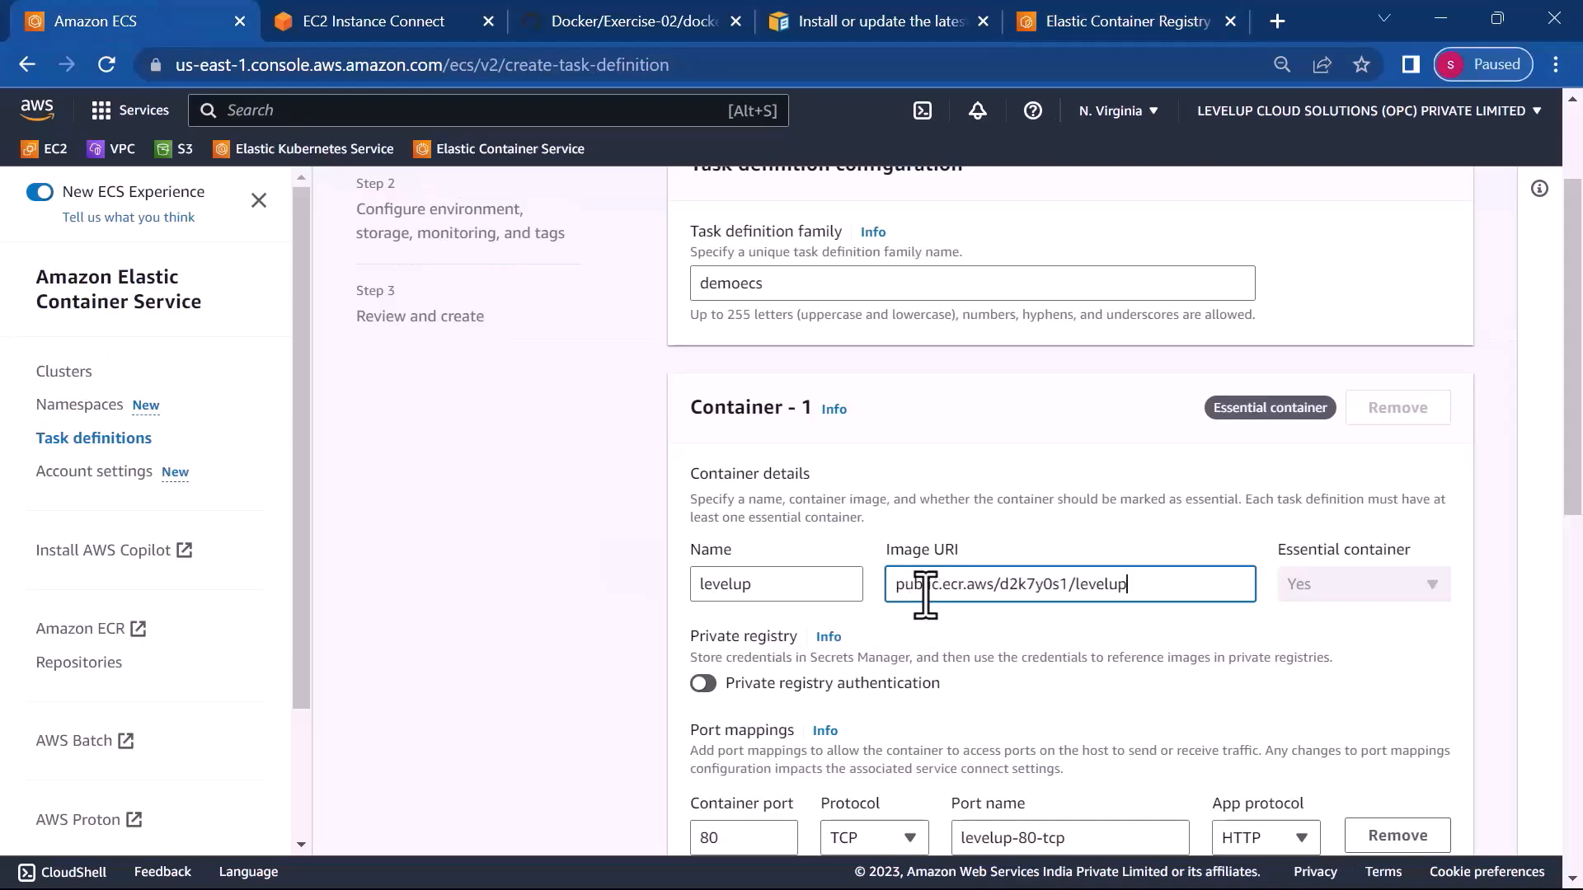
scroll(1184, 737, down, 3)
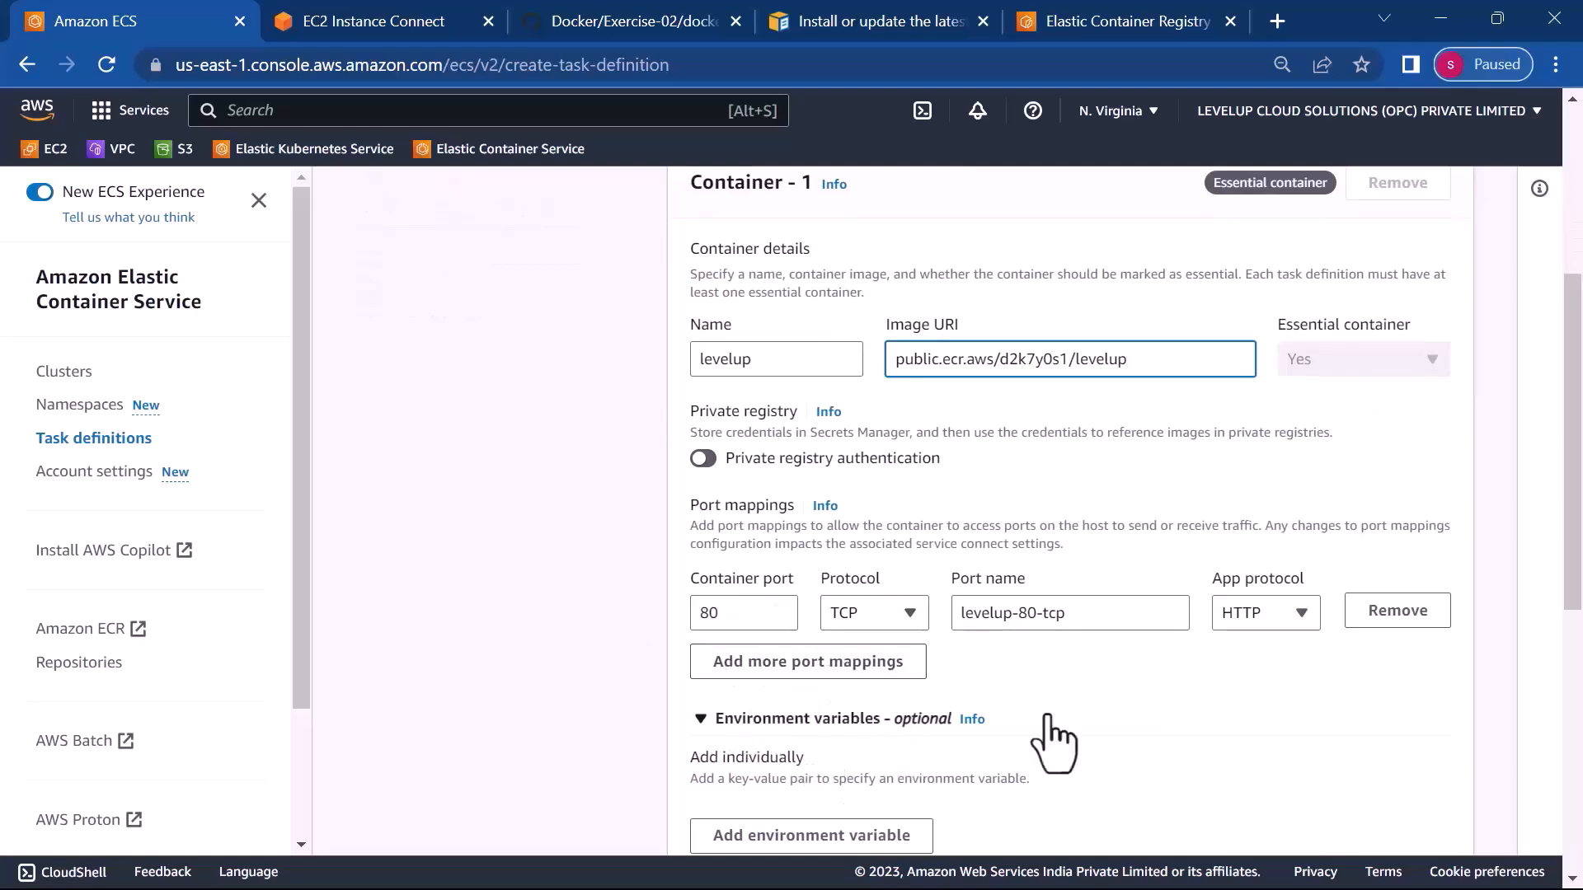
scroll(1050, 735, down, 2)
scroll(1055, 742, down, 5)
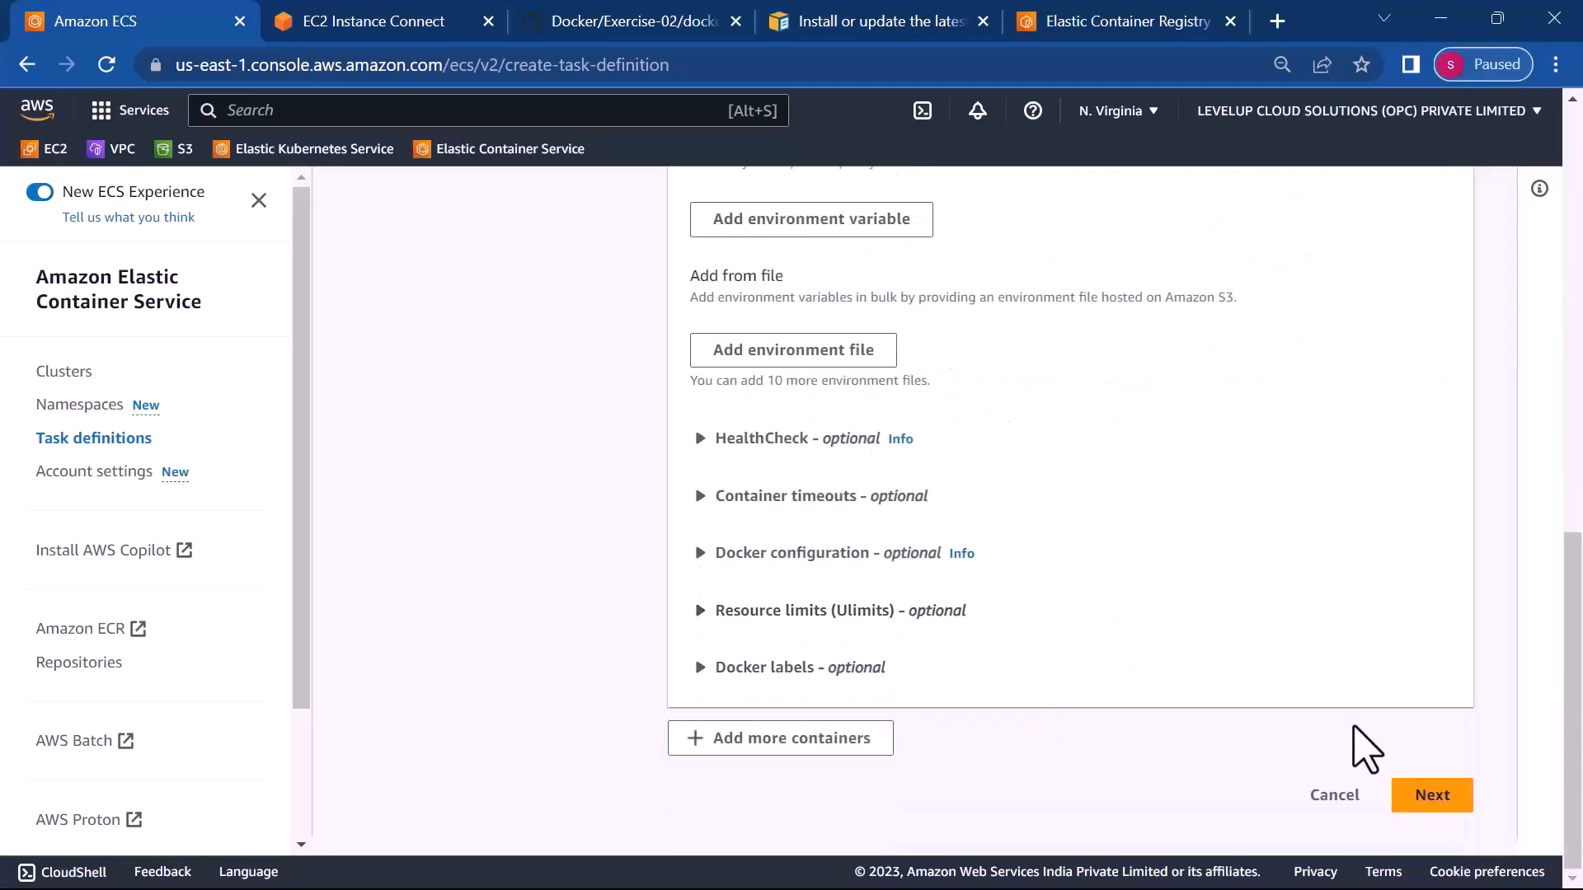
click(1436, 804)
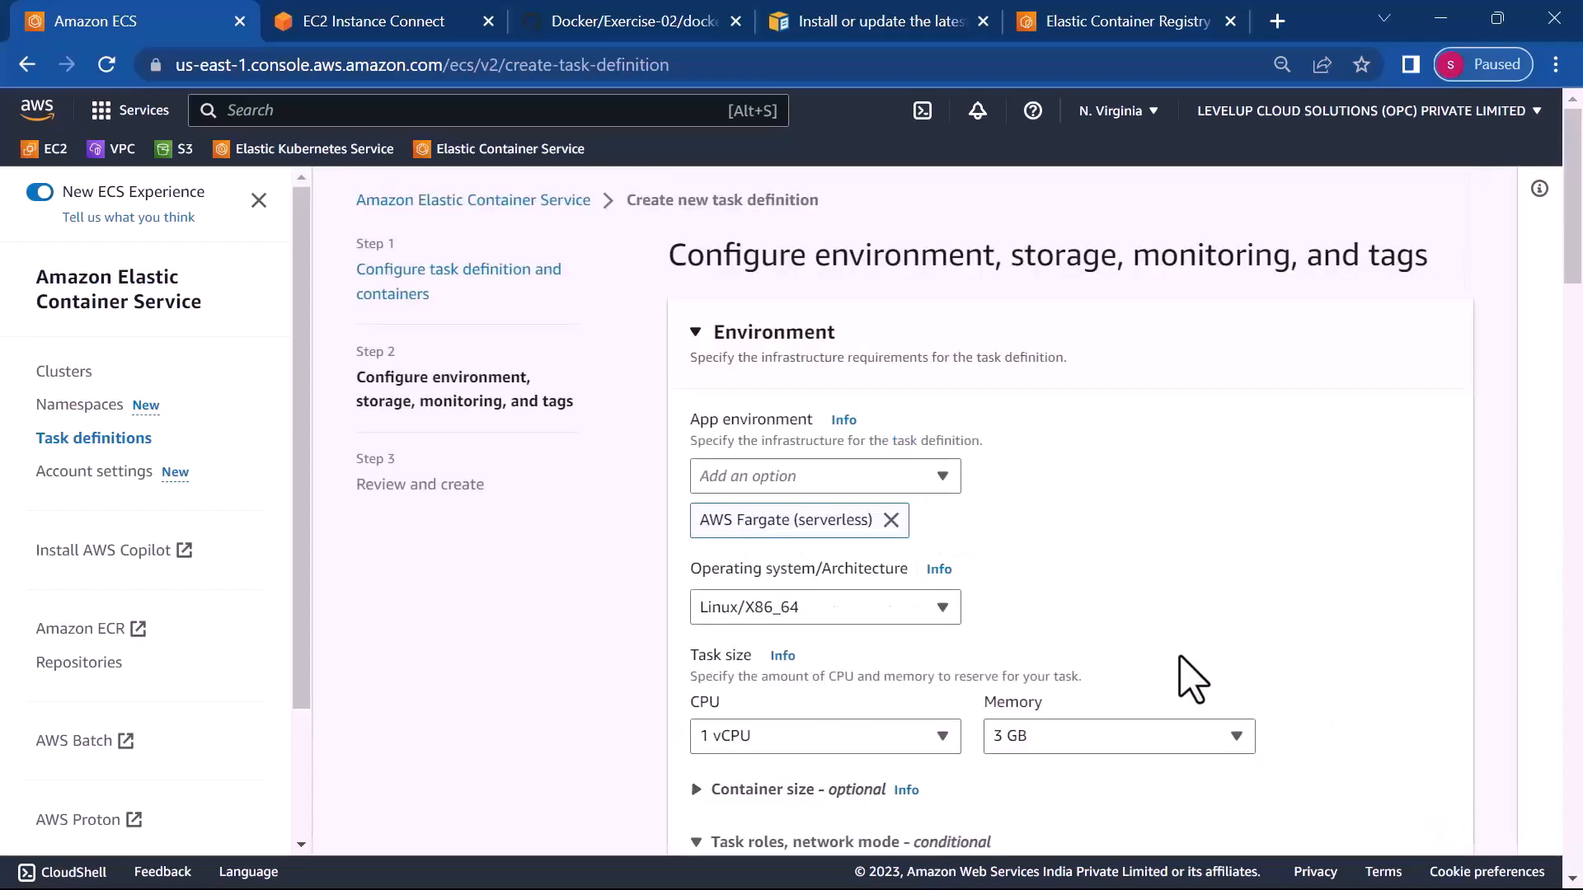
- Examine the app environment, task size, task role and task execution role options of the task definition
click(941, 478)
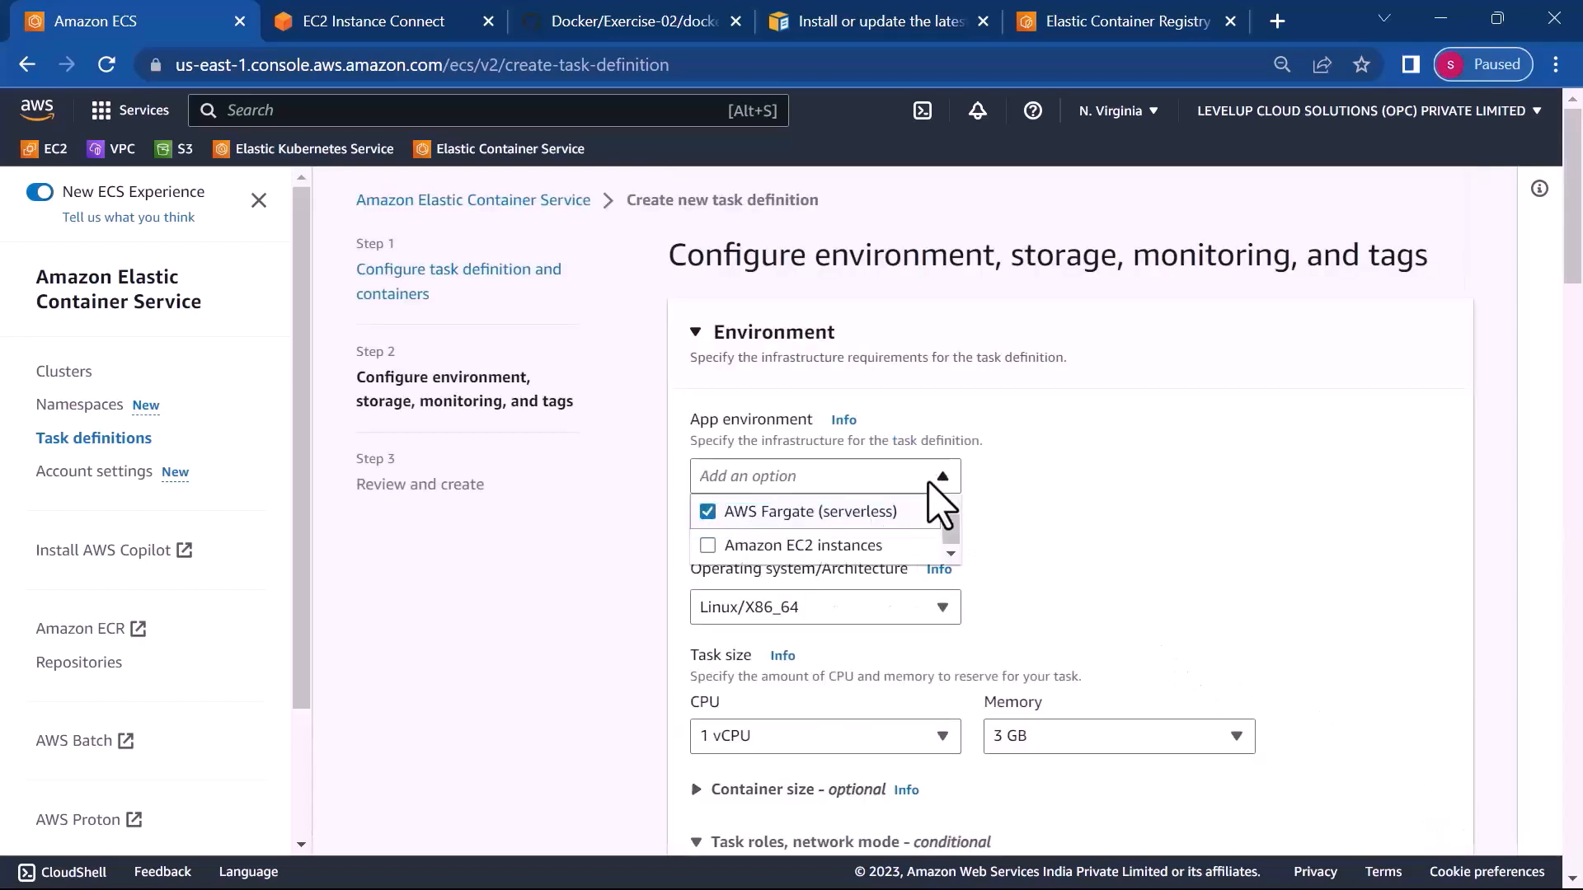
click(1086, 612)
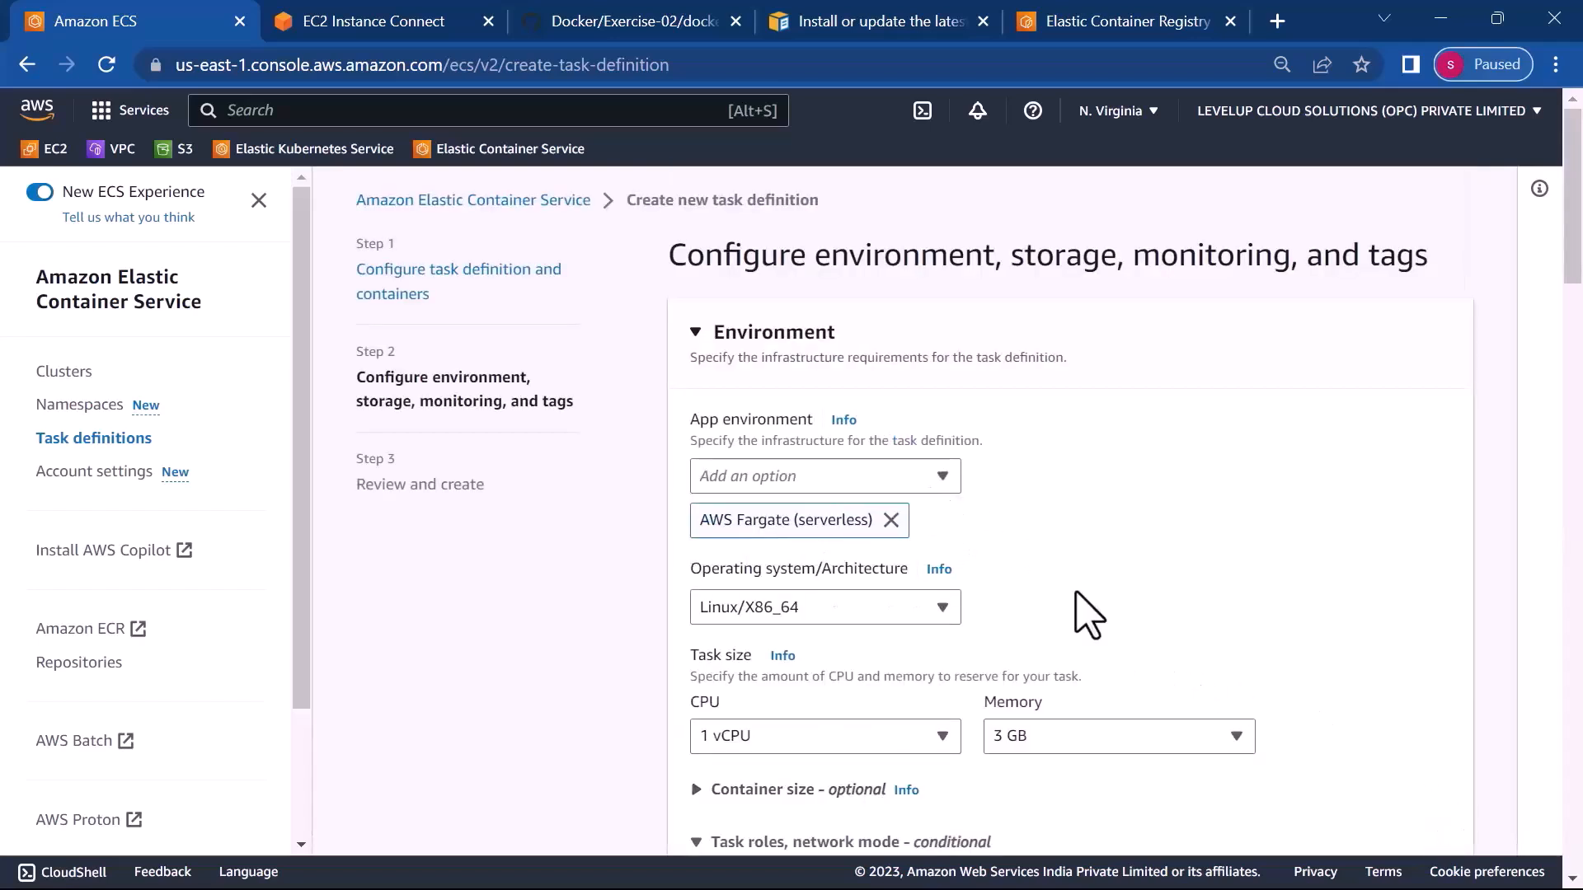
click(941, 478)
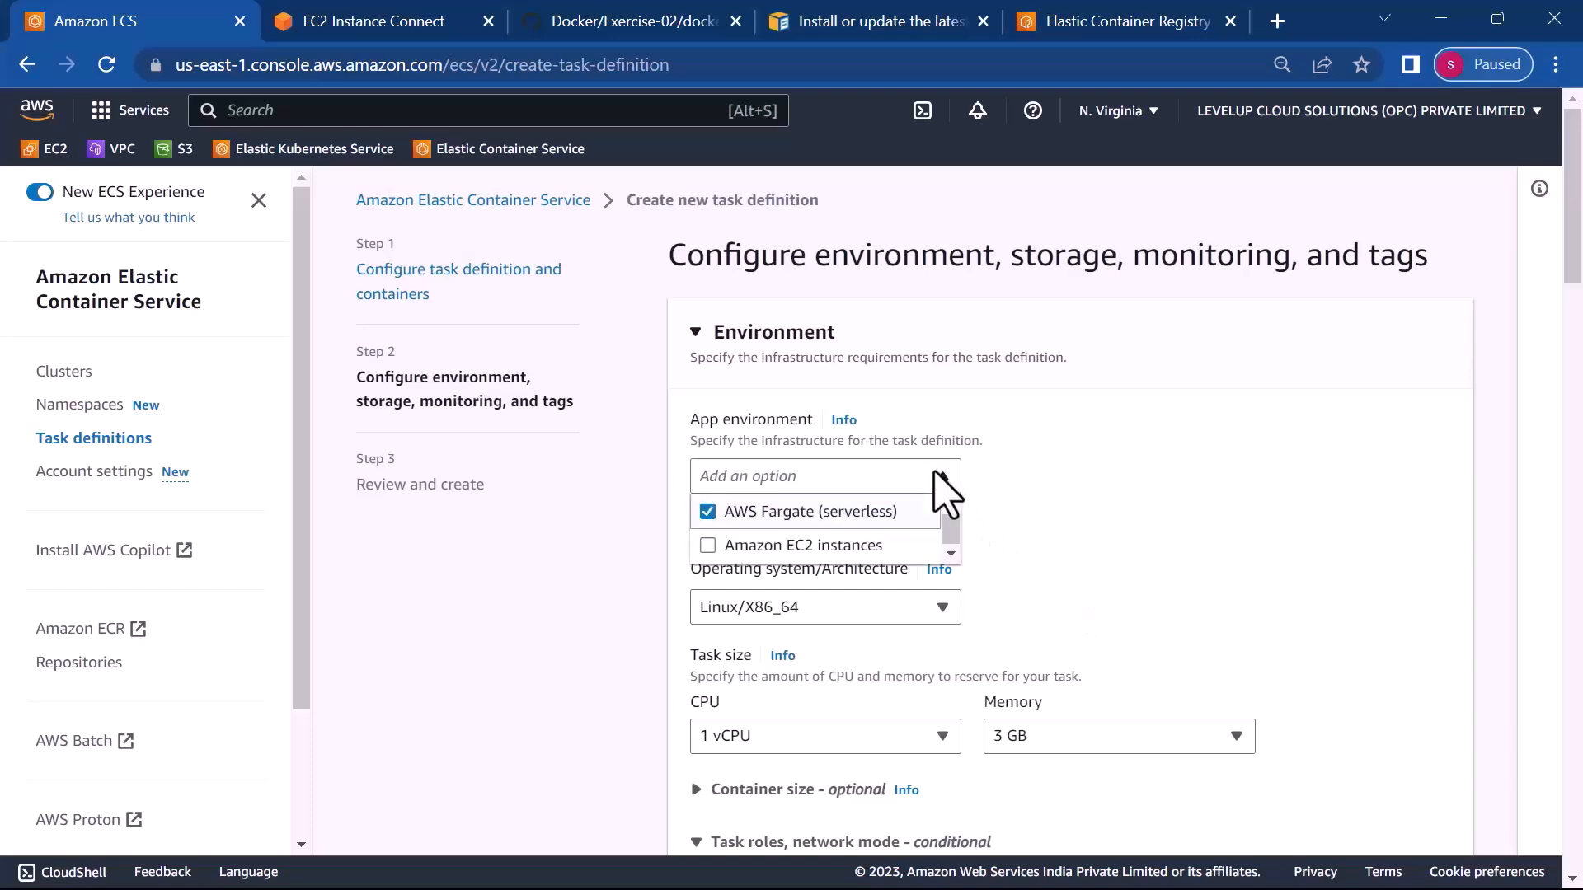
click(950, 554)
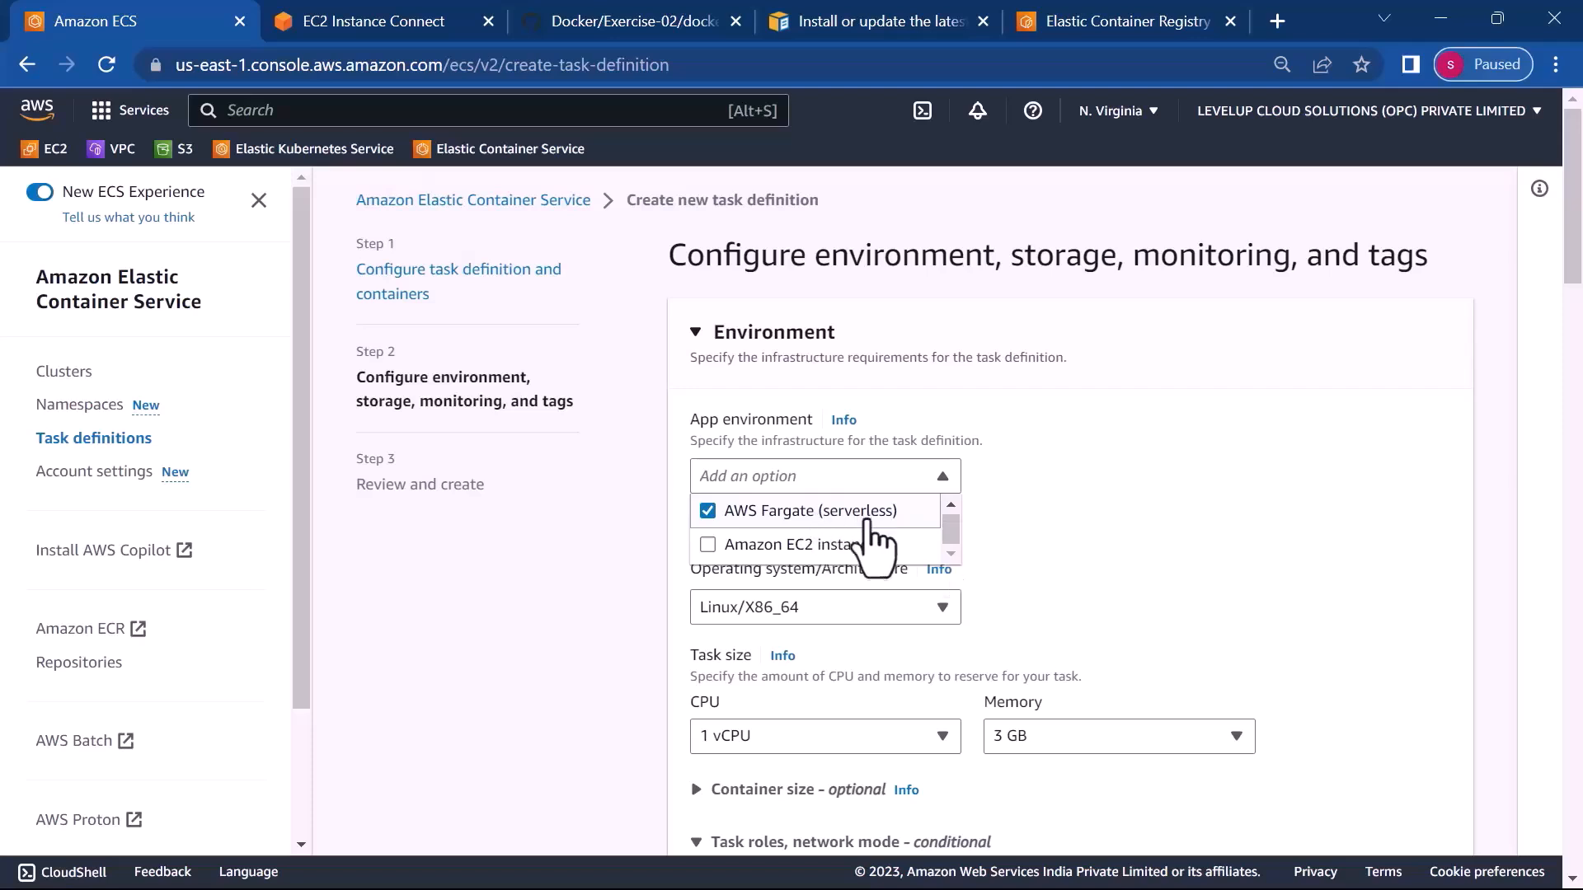
click(1091, 562)
scroll(1089, 627, down, 4)
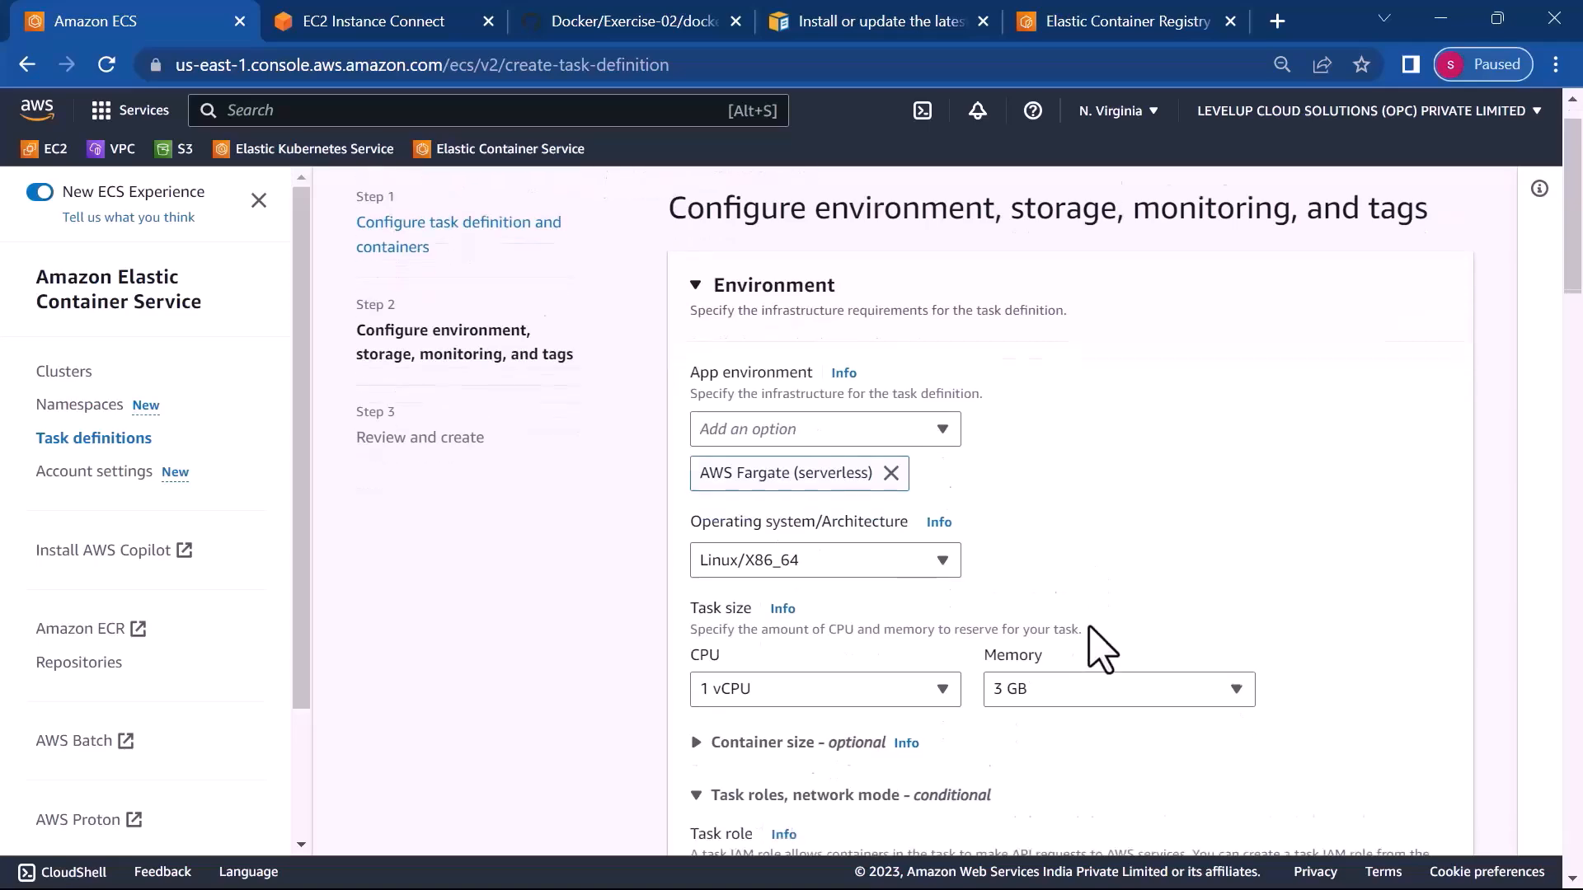
scroll(1102, 649, down, 2)
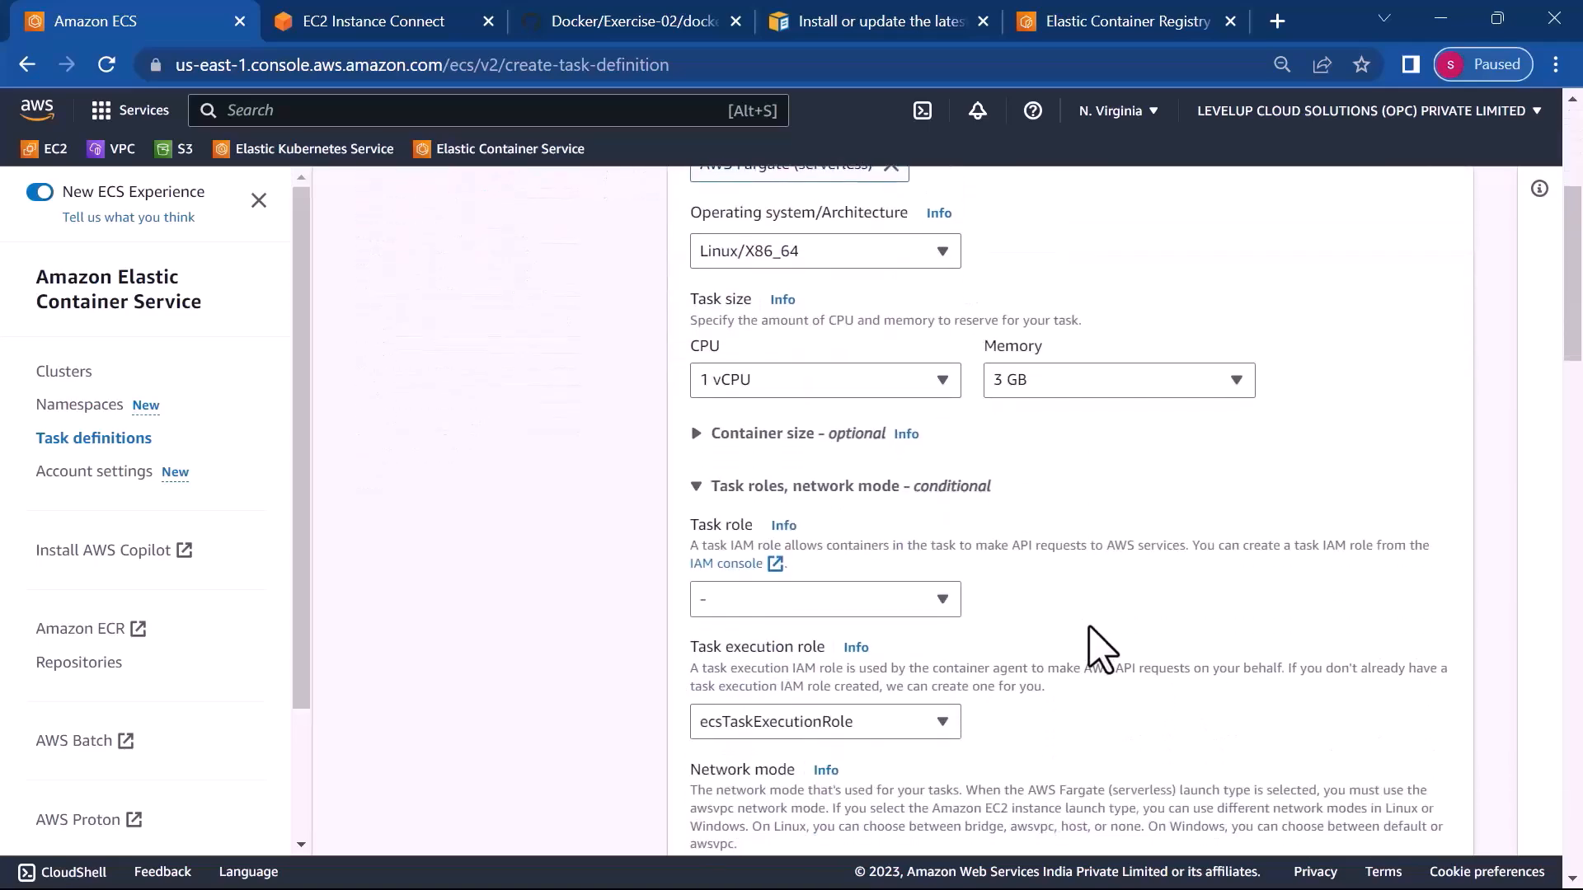
scroll(1102, 649, down, 1)
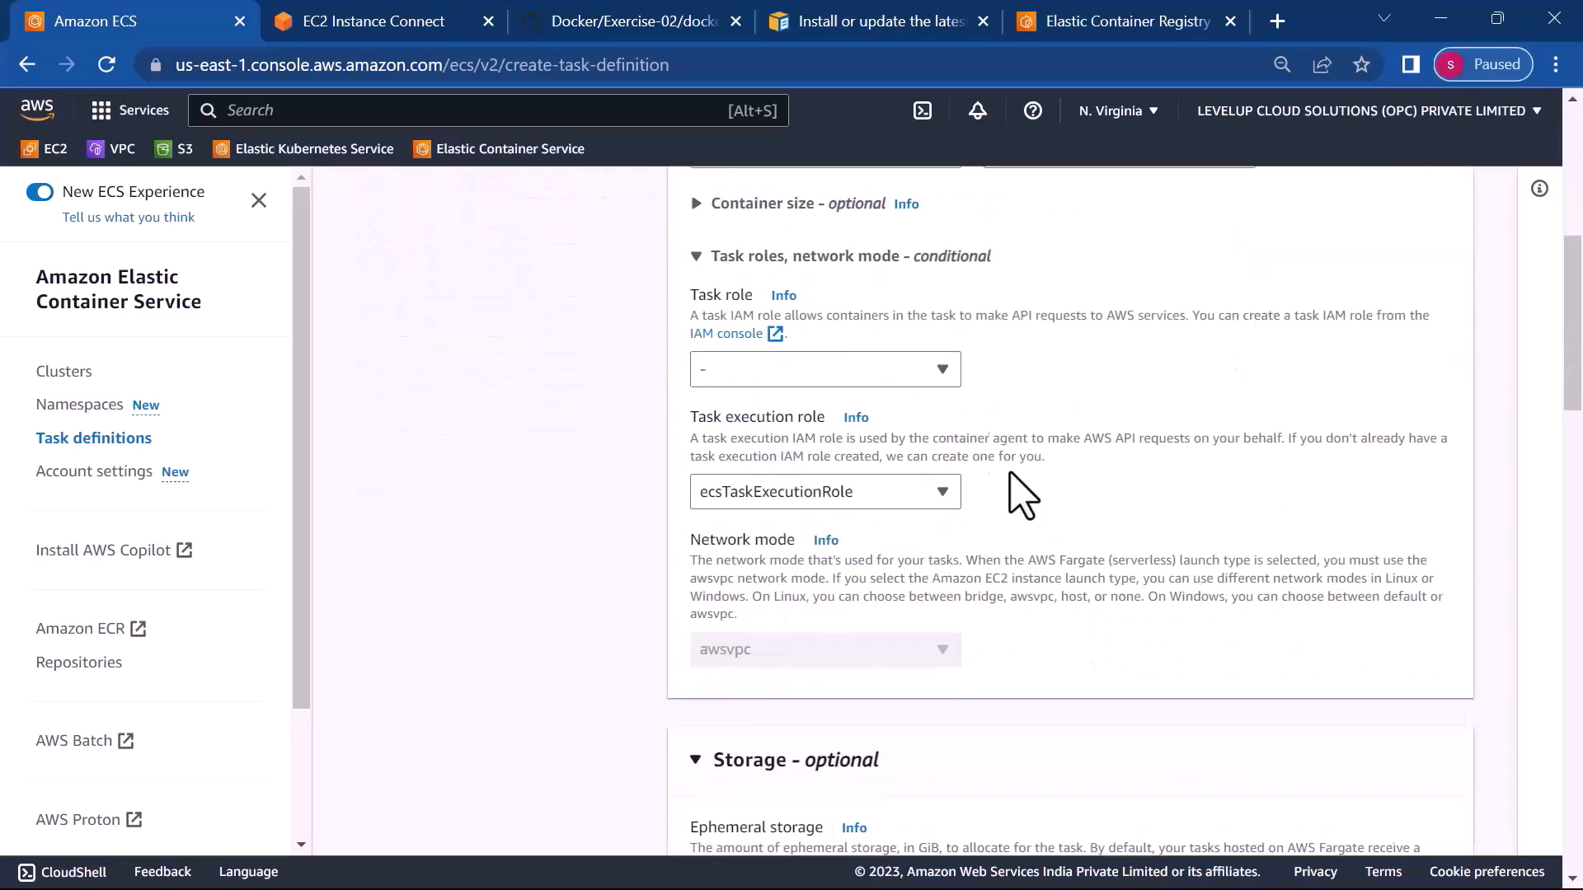
click(948, 382)
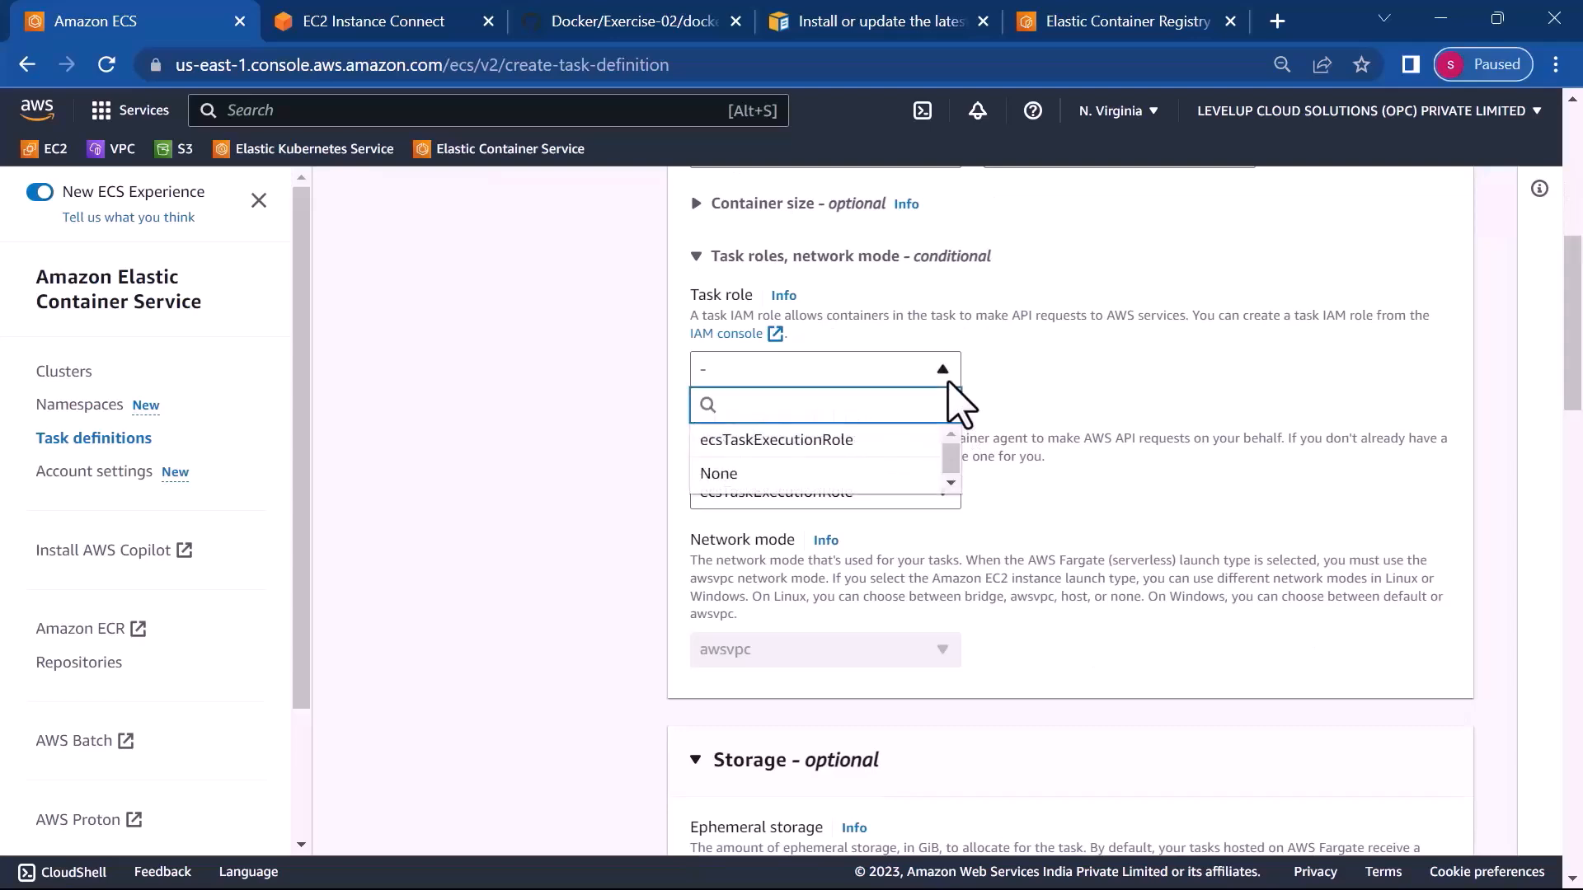
click(1037, 385)
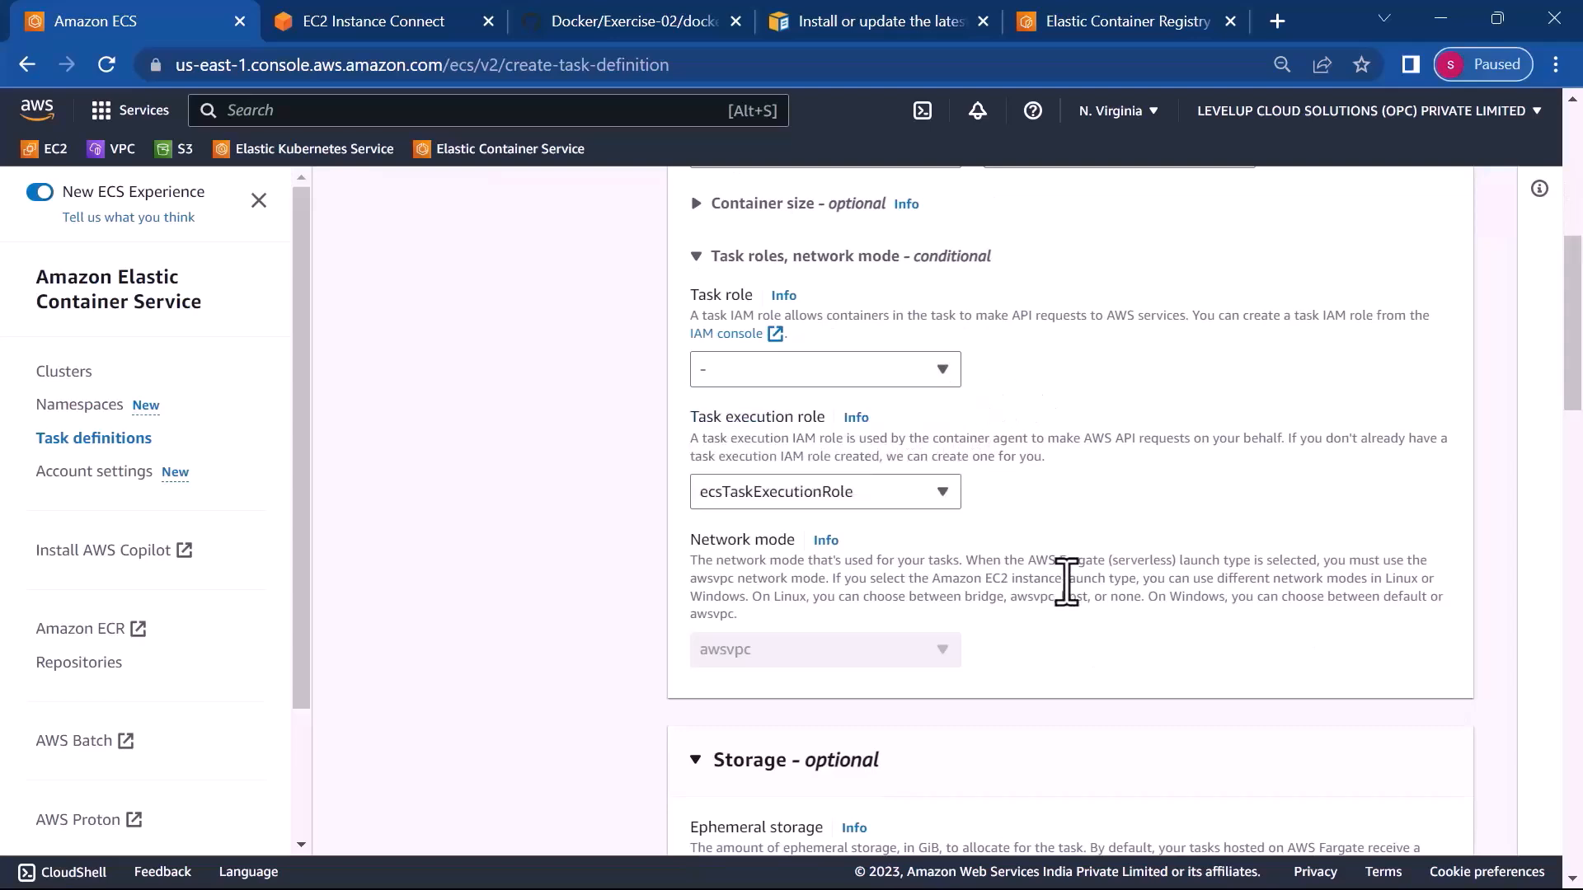
- Accept the default network, storage, monitoring and tag settings and continue to the review of the task definition
scroll(1066, 596, down, 1)
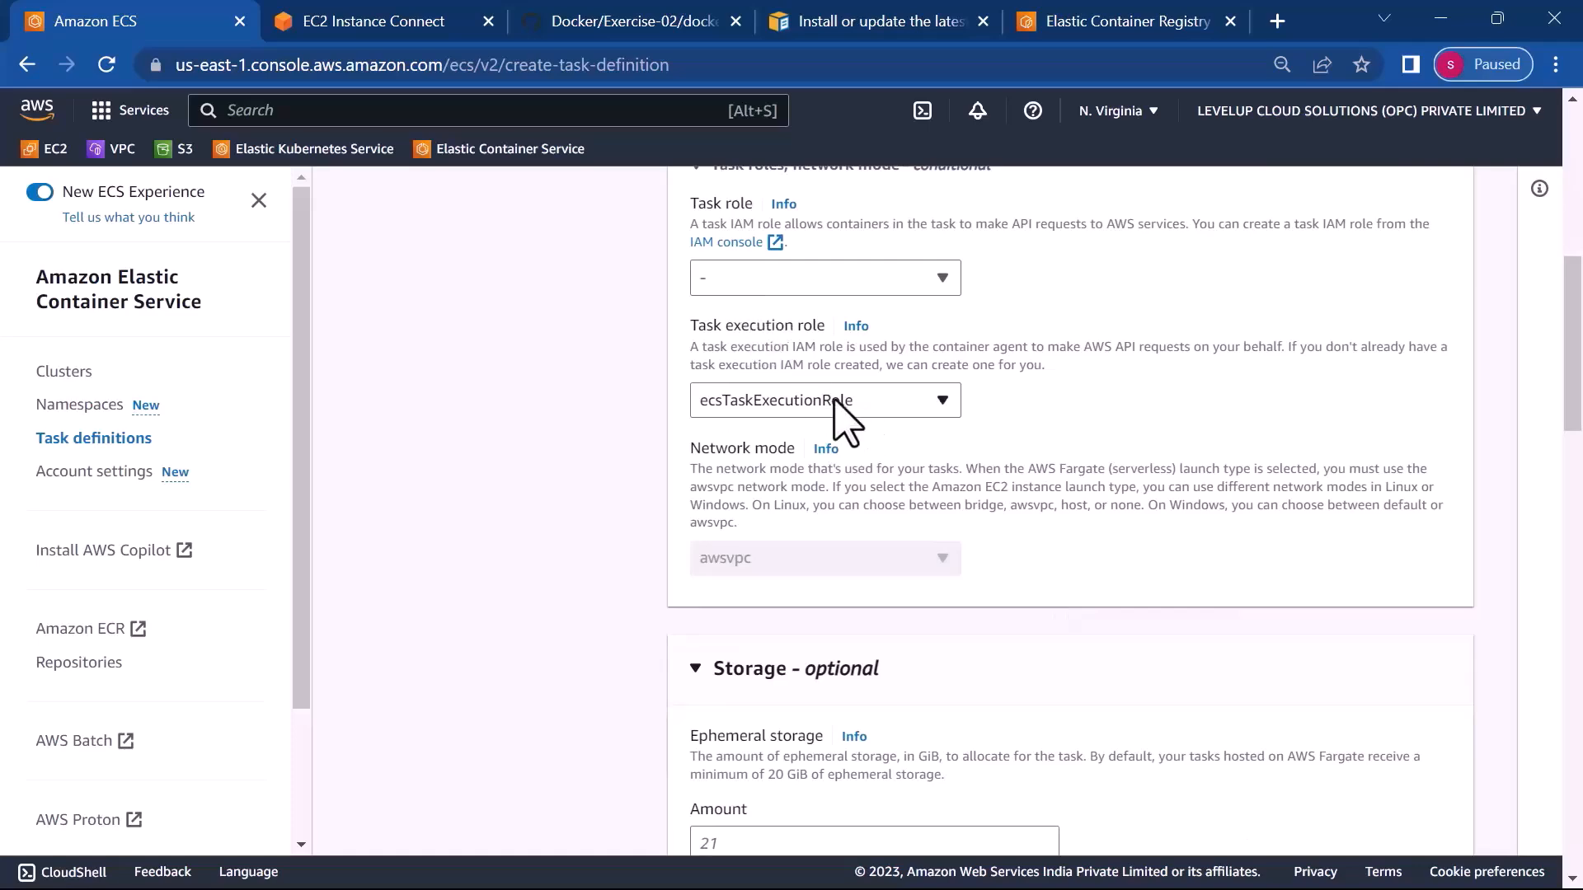
scroll(1063, 730, down, 3)
scroll(1069, 734, down, 9)
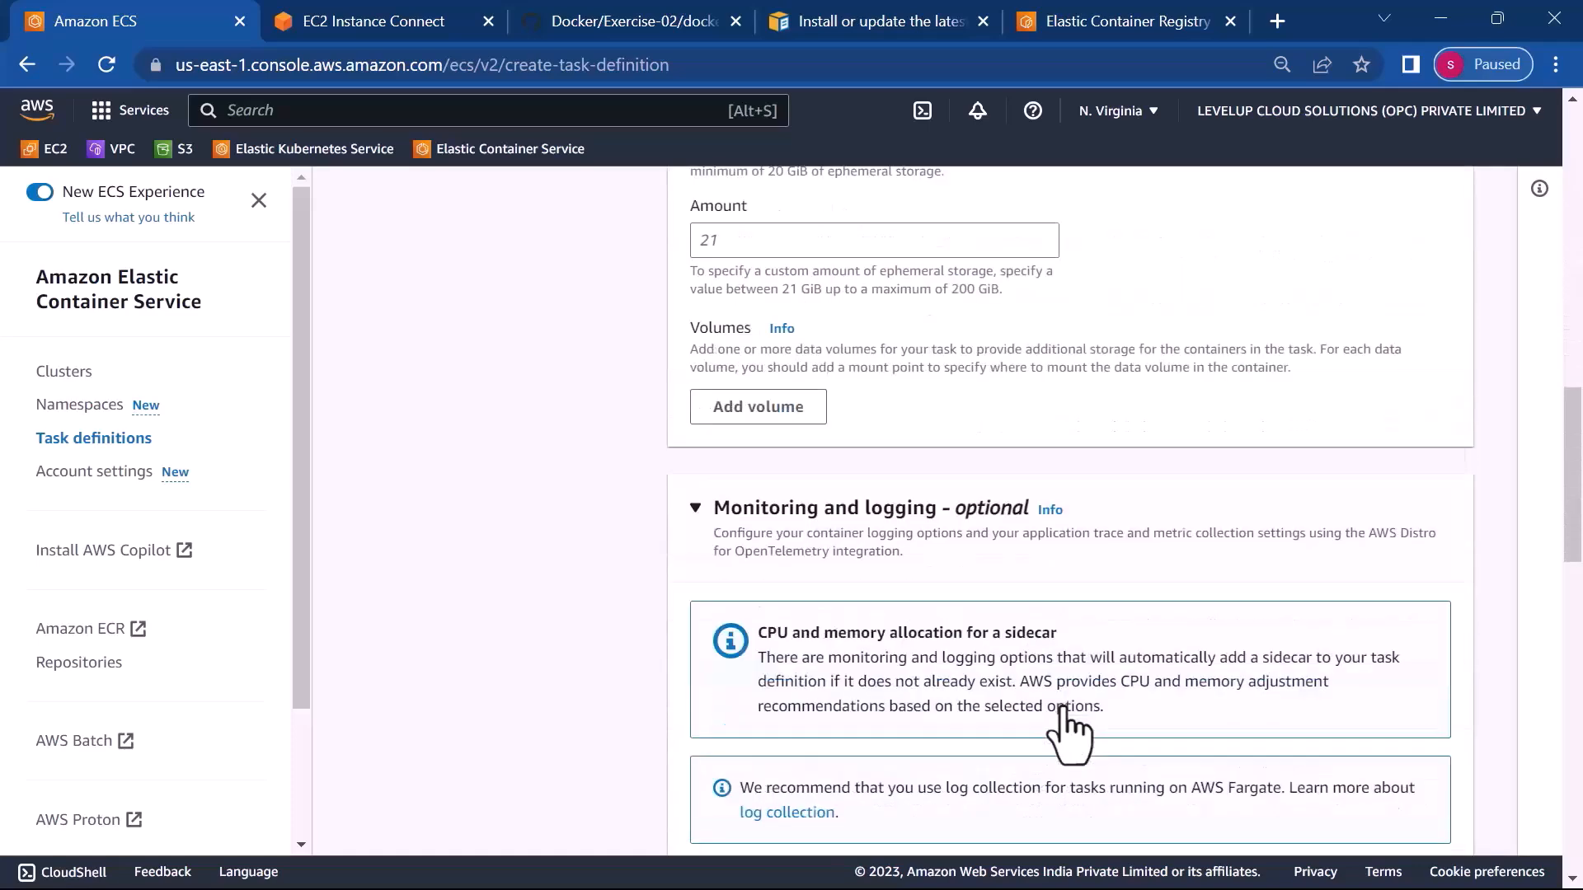
scroll(1070, 734, down, 5)
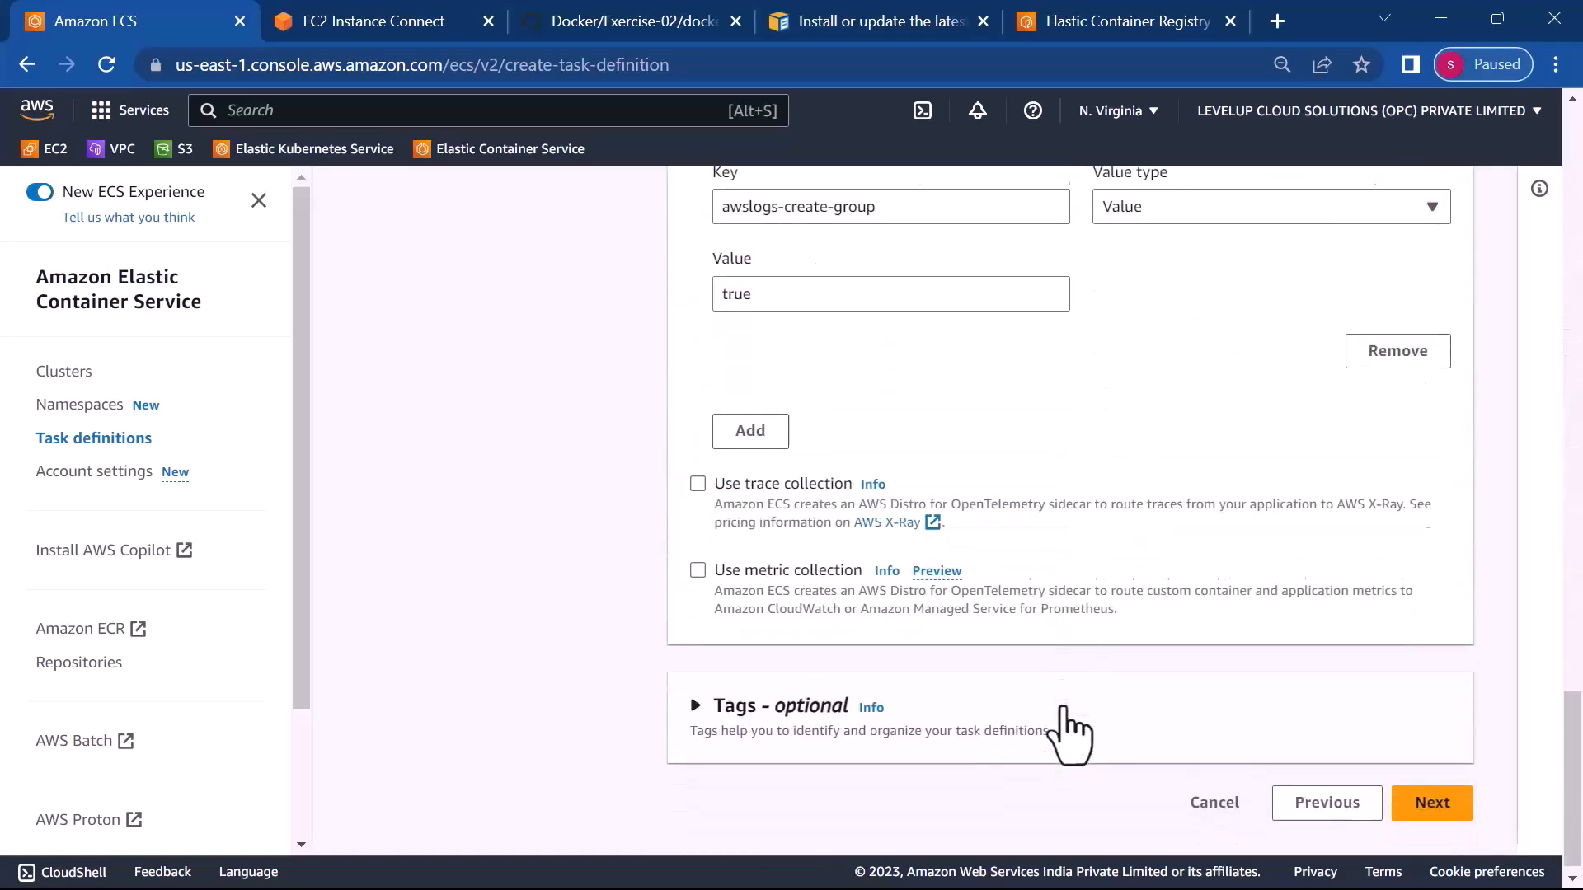
click(1447, 800)
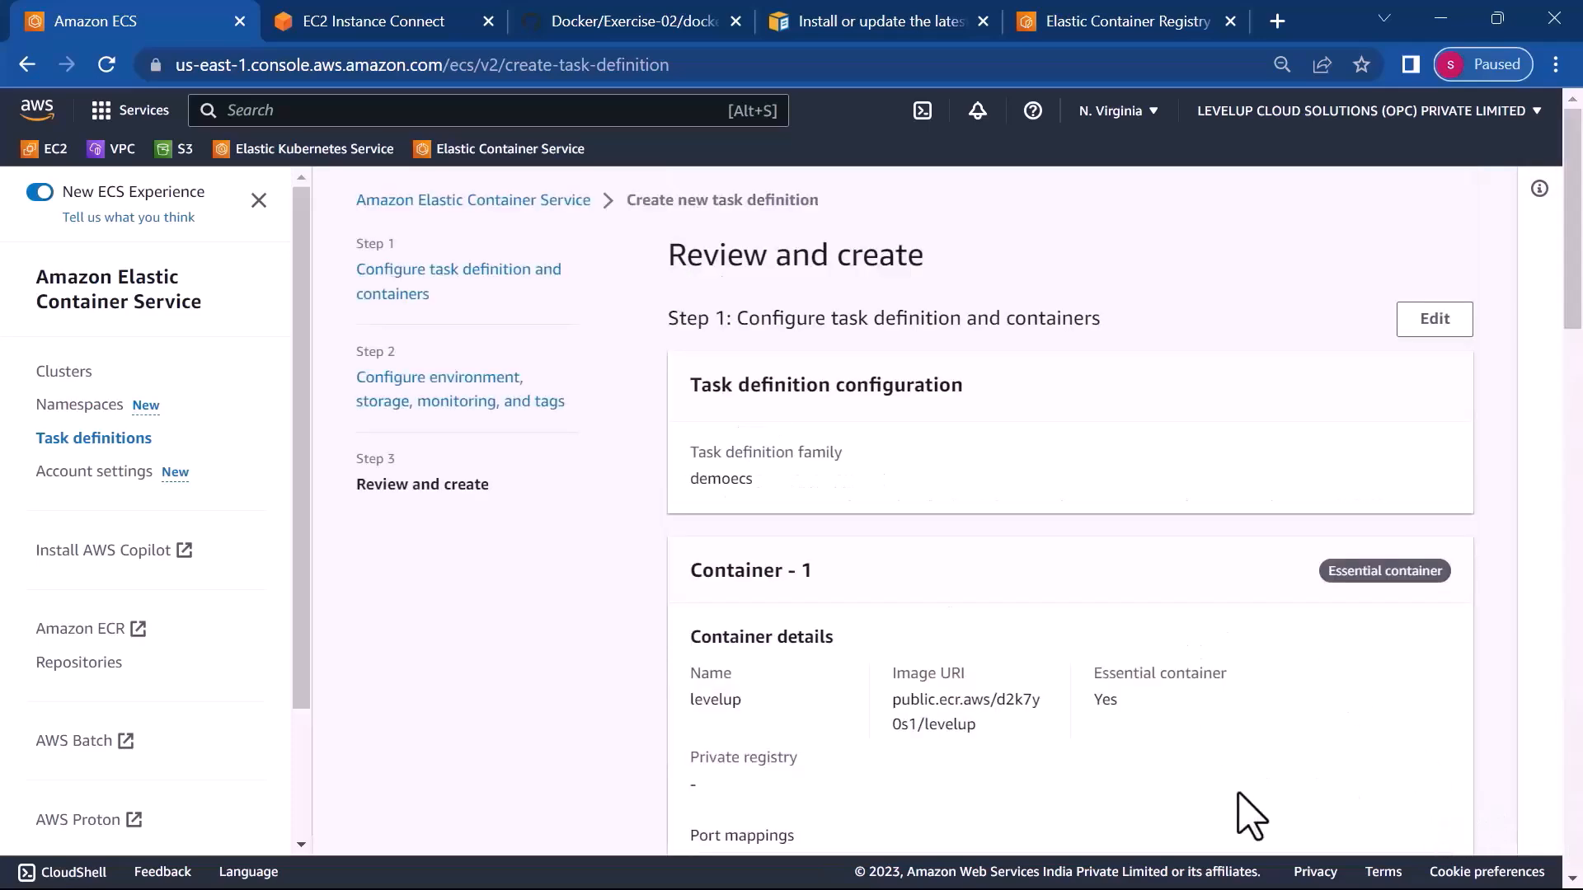
- Create the demoecs task definition after checking its settings, and look over its overview, task size and containers
scroll(1245, 815, down, 10)
scroll(1245, 814, down, 15)
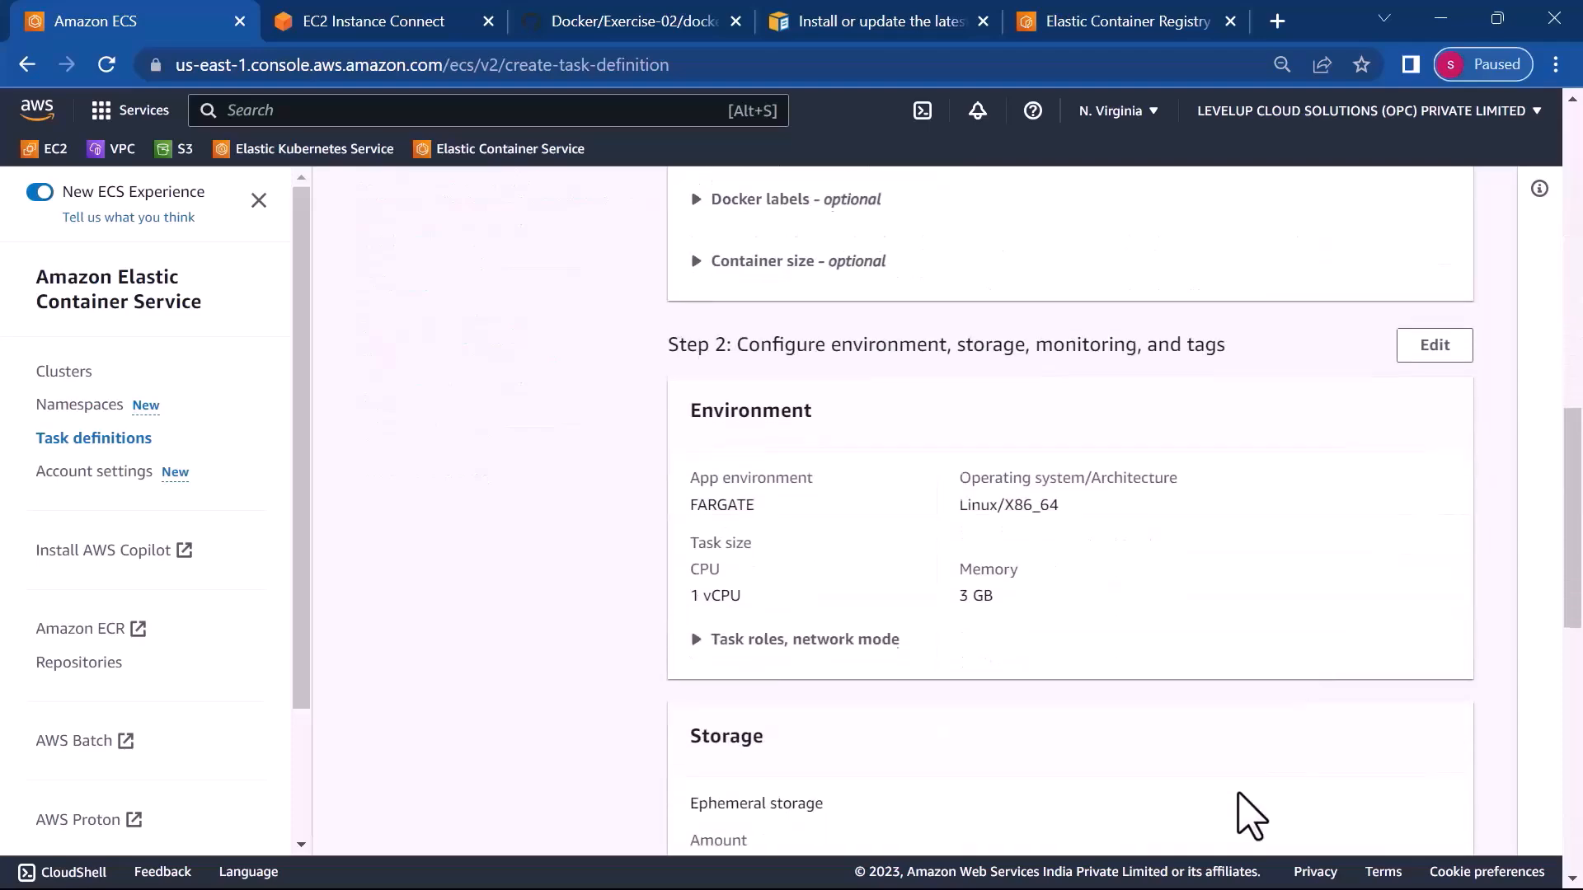
click(1413, 793)
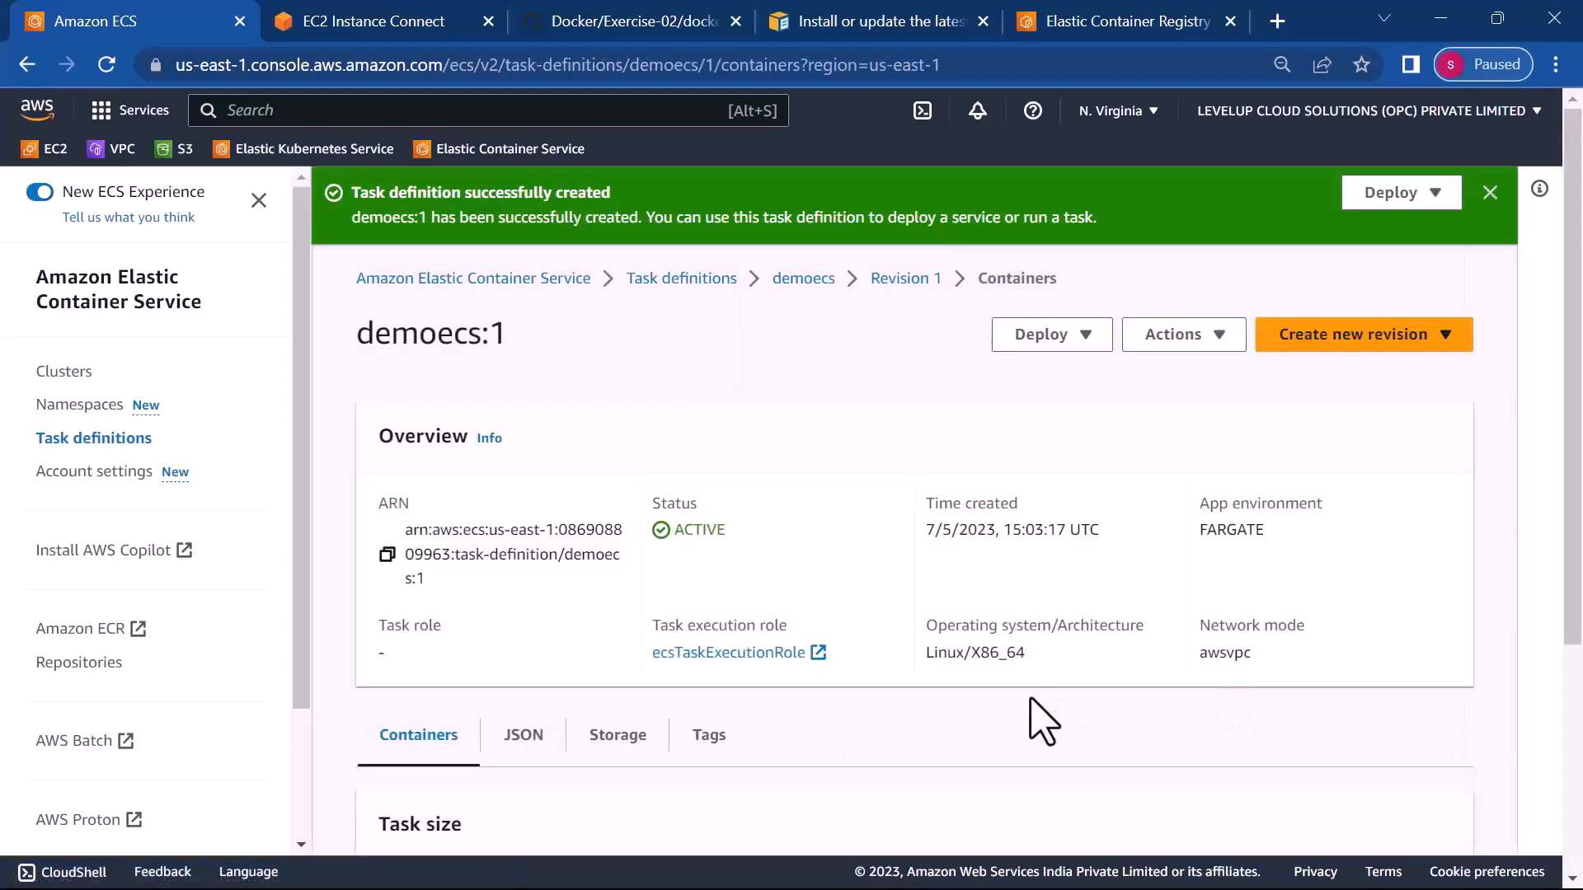
scroll(1041, 723, down, 4)
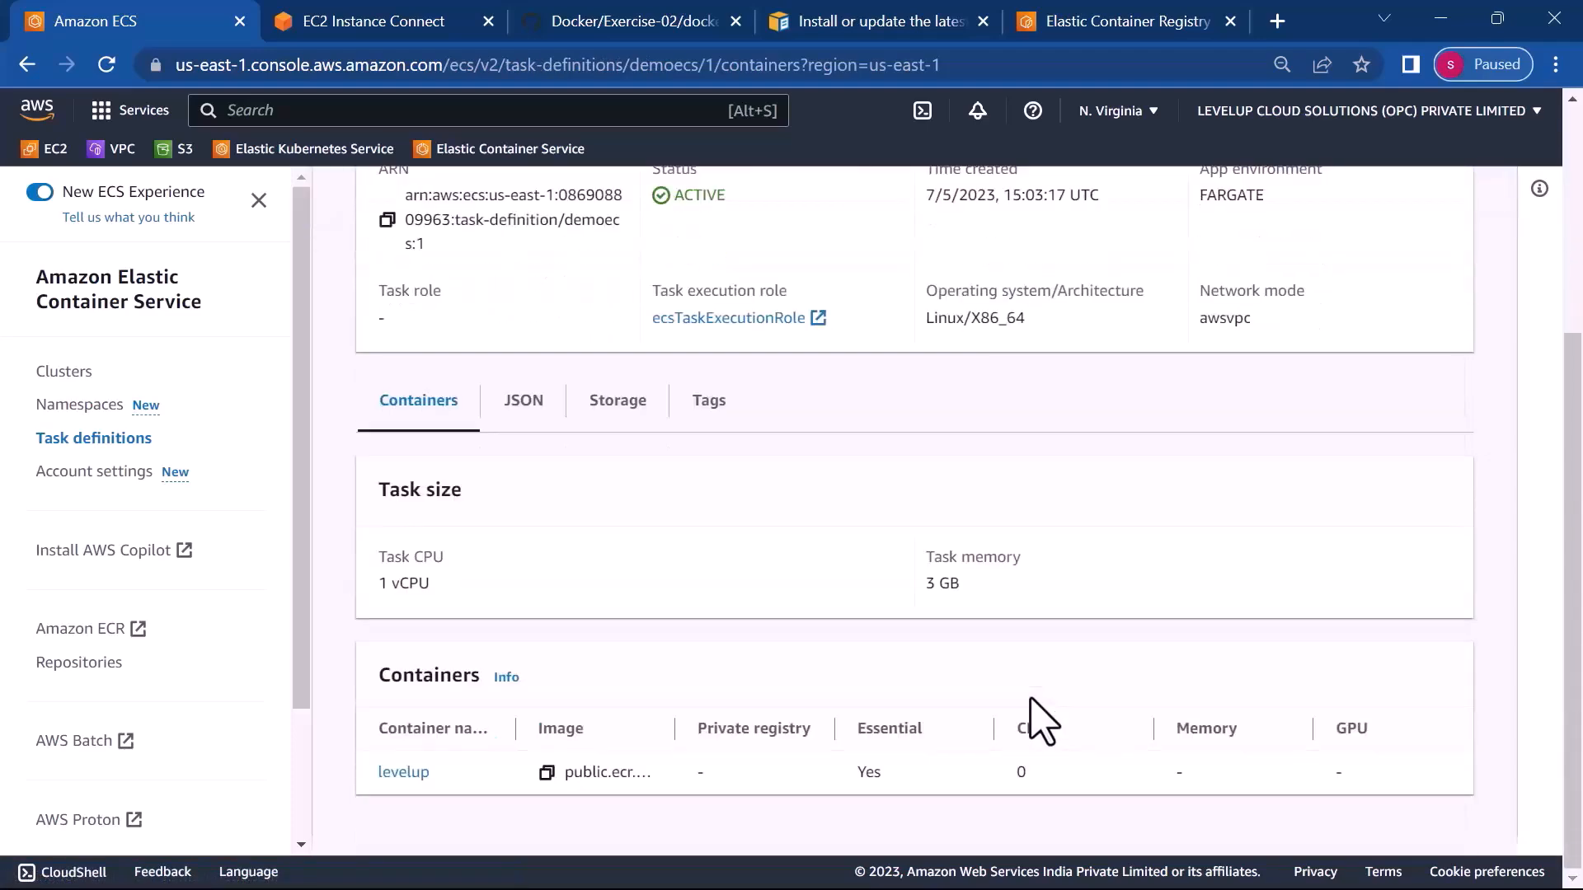
scroll(1041, 723, up, 4)
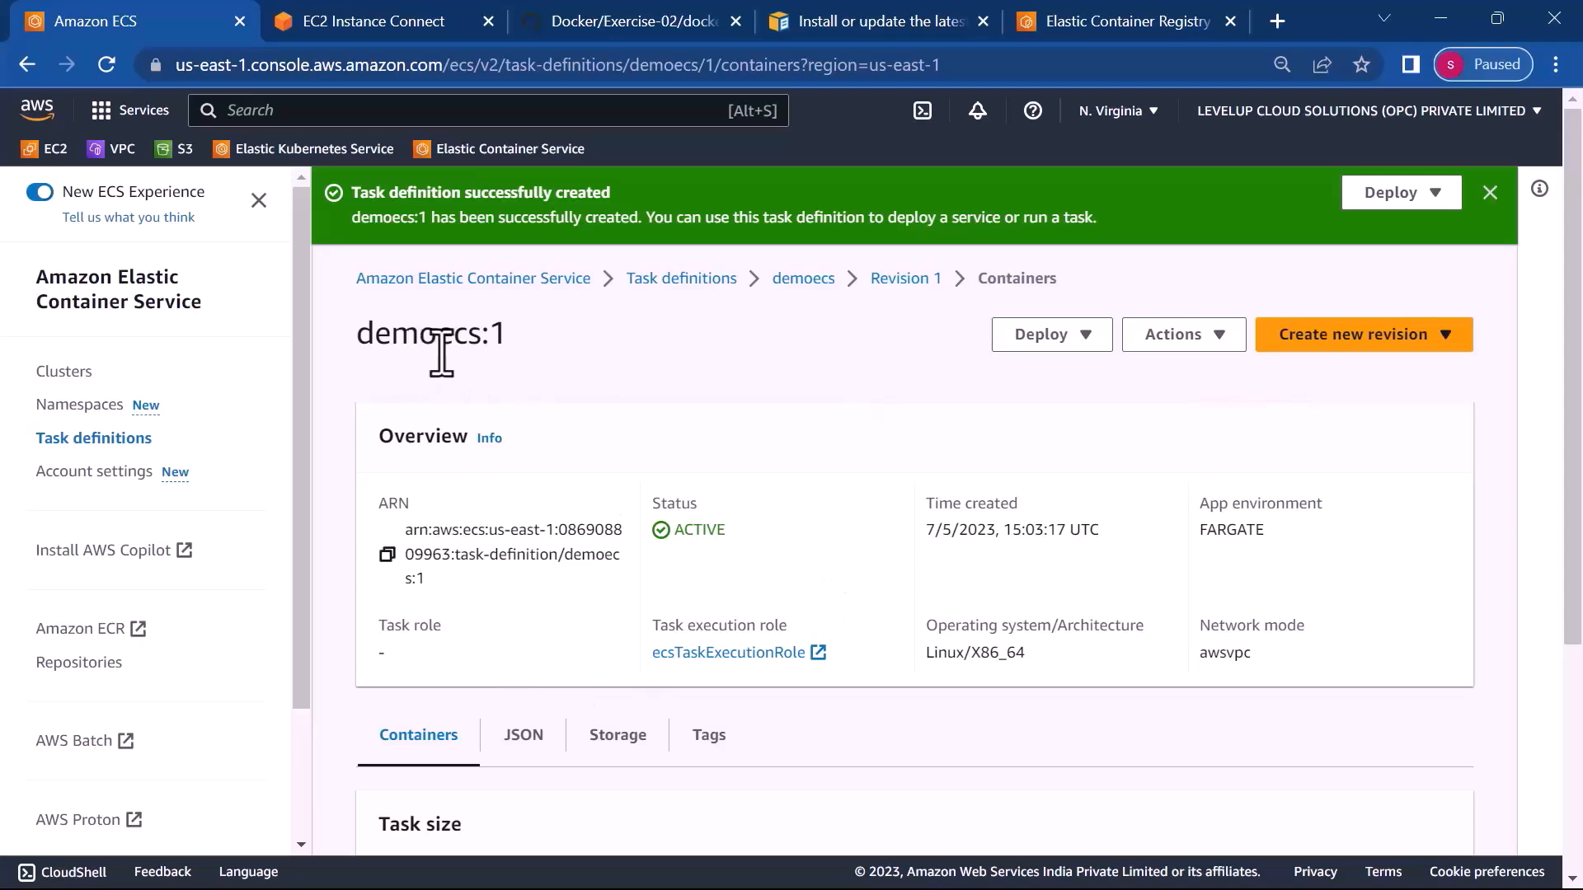
- Examine the deployment, action and new-revision options available for the demoecs:1 task definition
click(1076, 346)
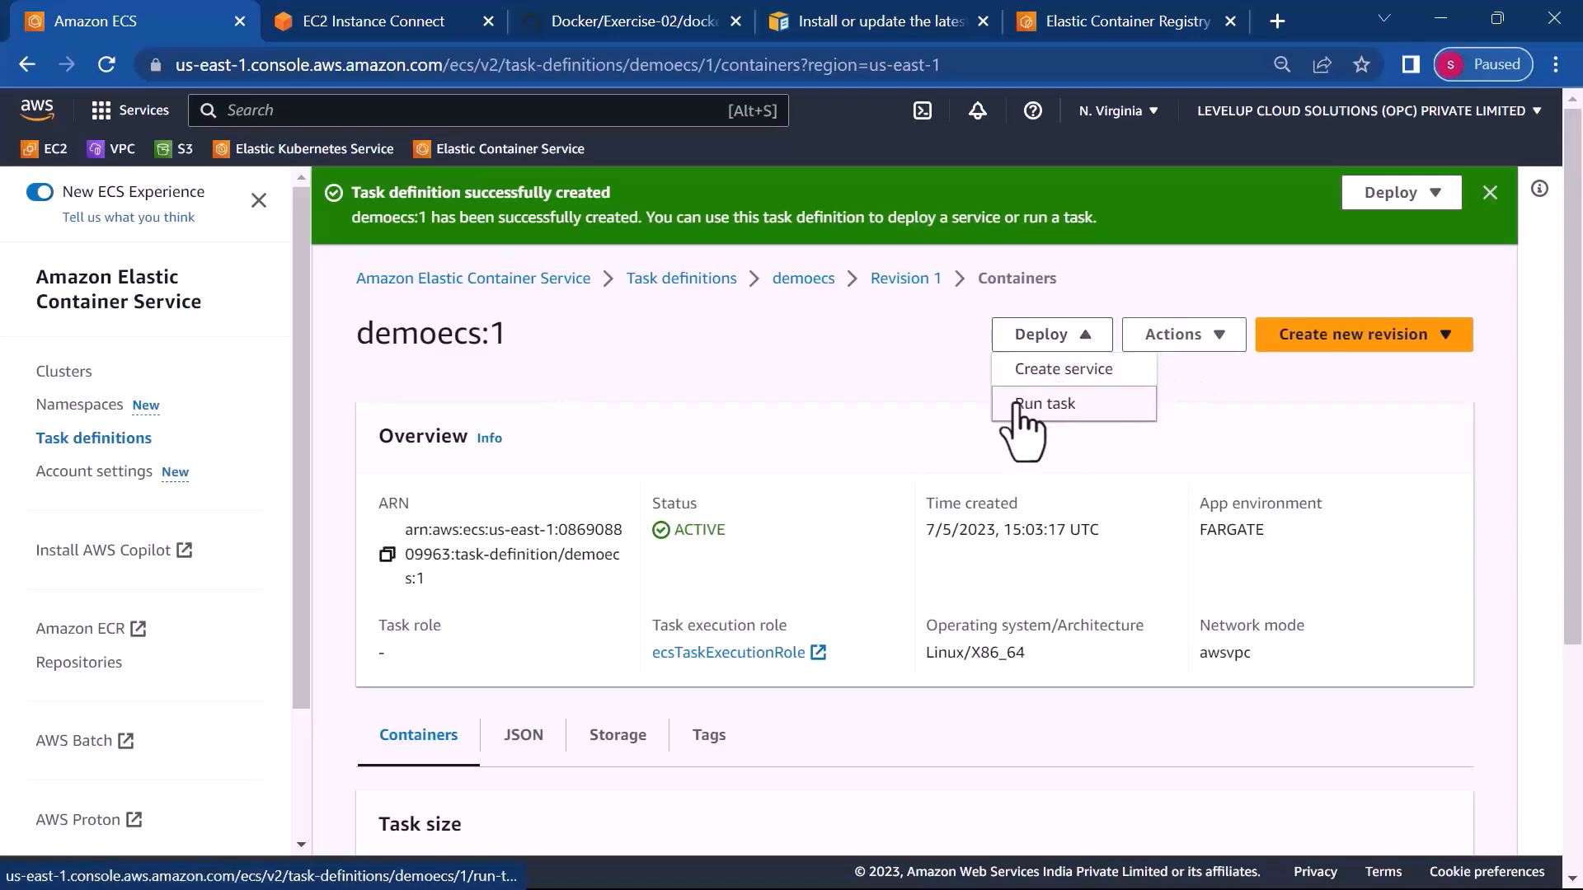
click(890, 391)
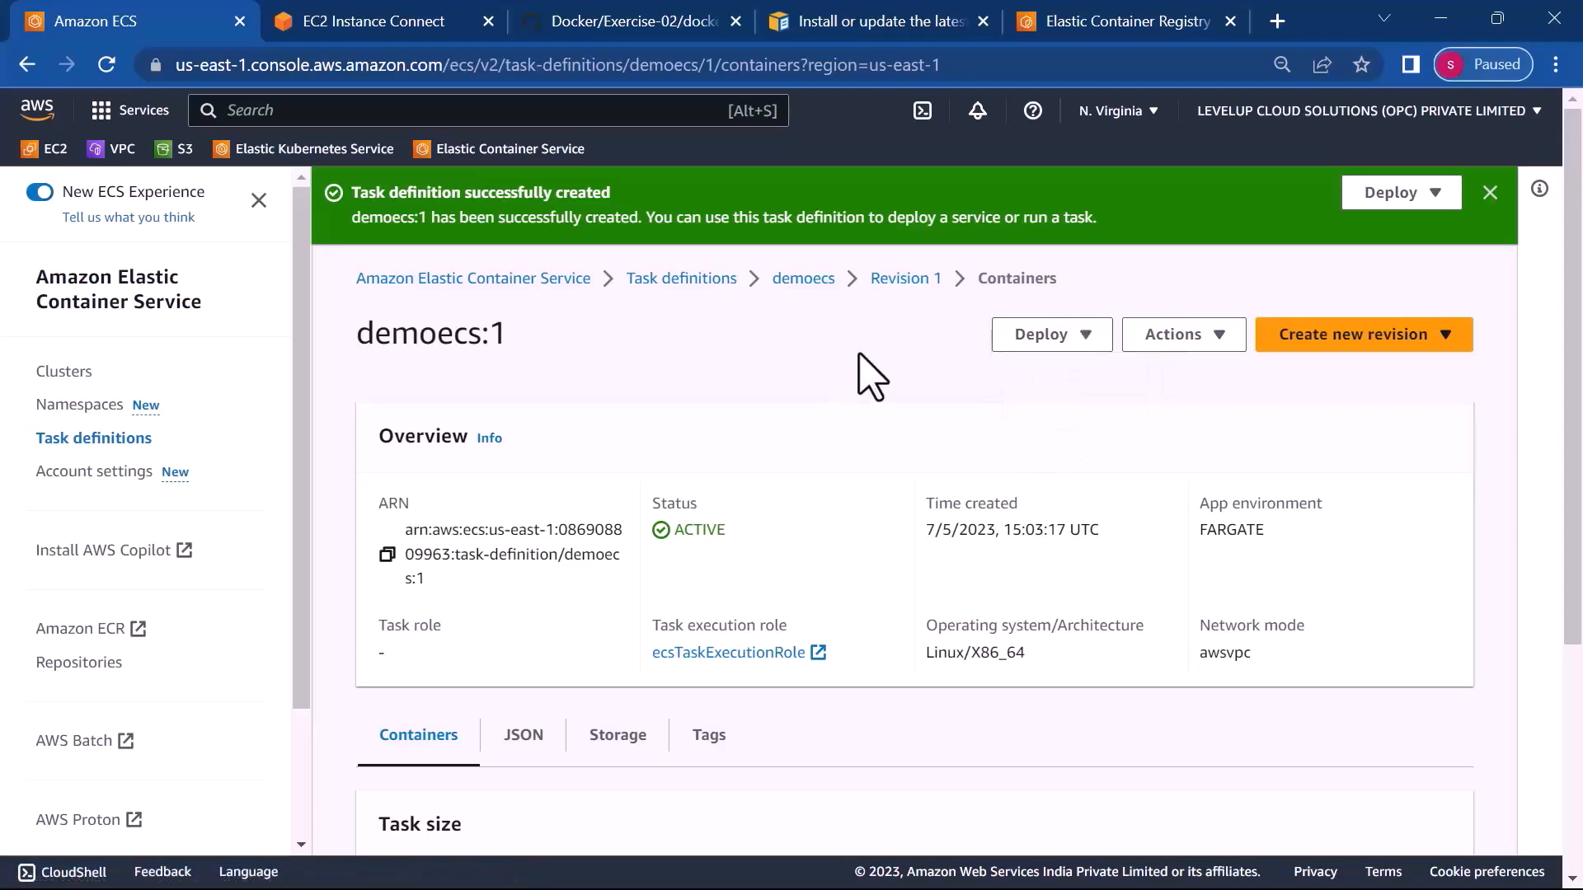
click(1217, 340)
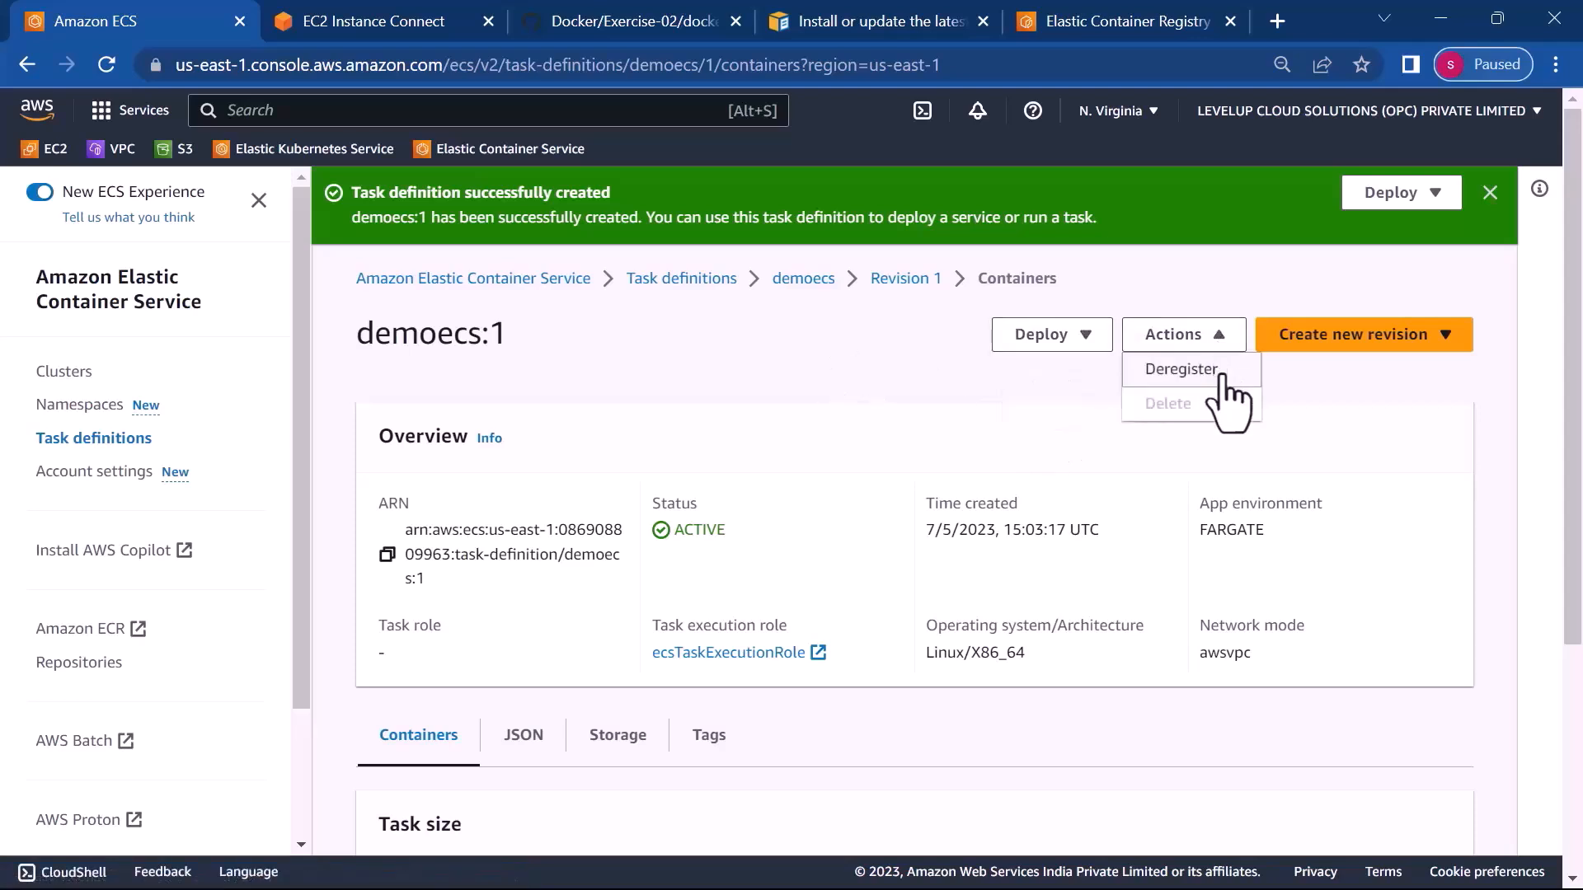
click(636, 445)
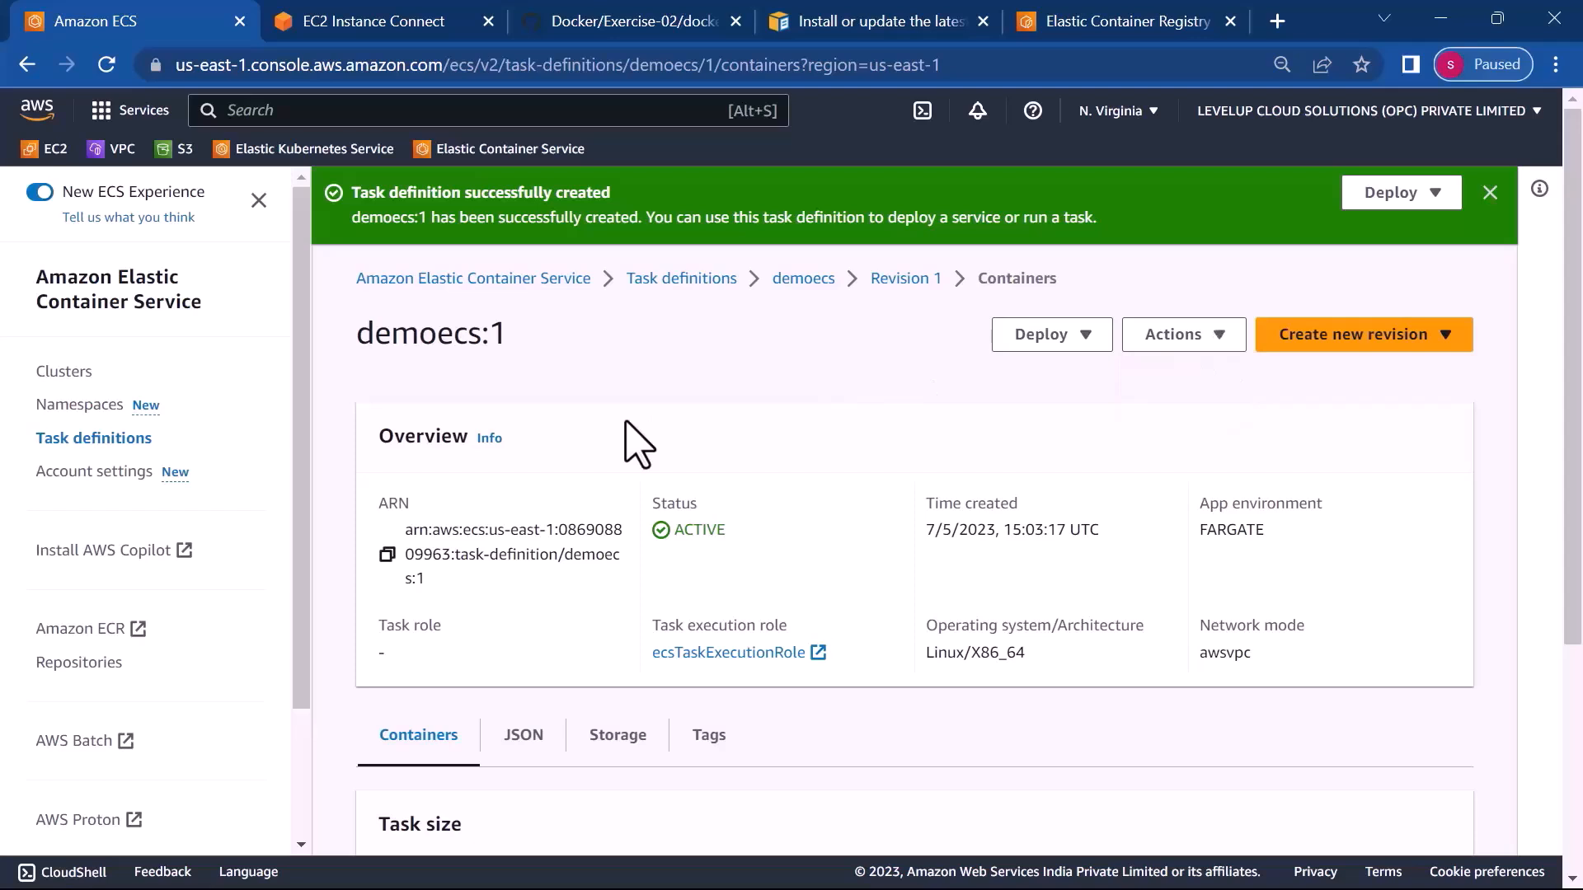
click(1422, 344)
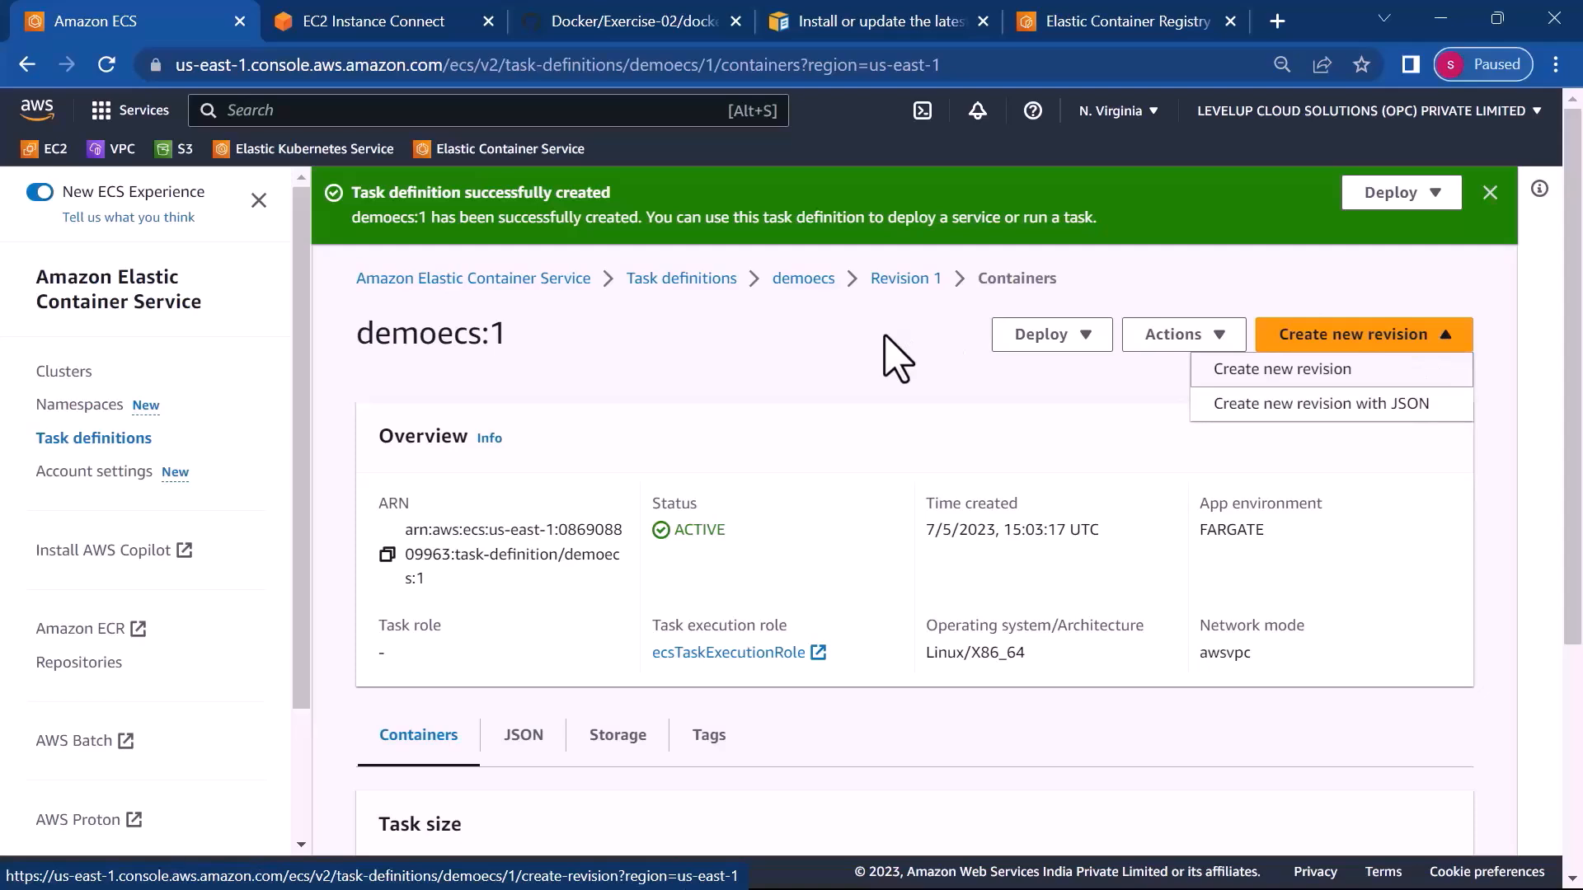
click(886, 354)
click(1088, 338)
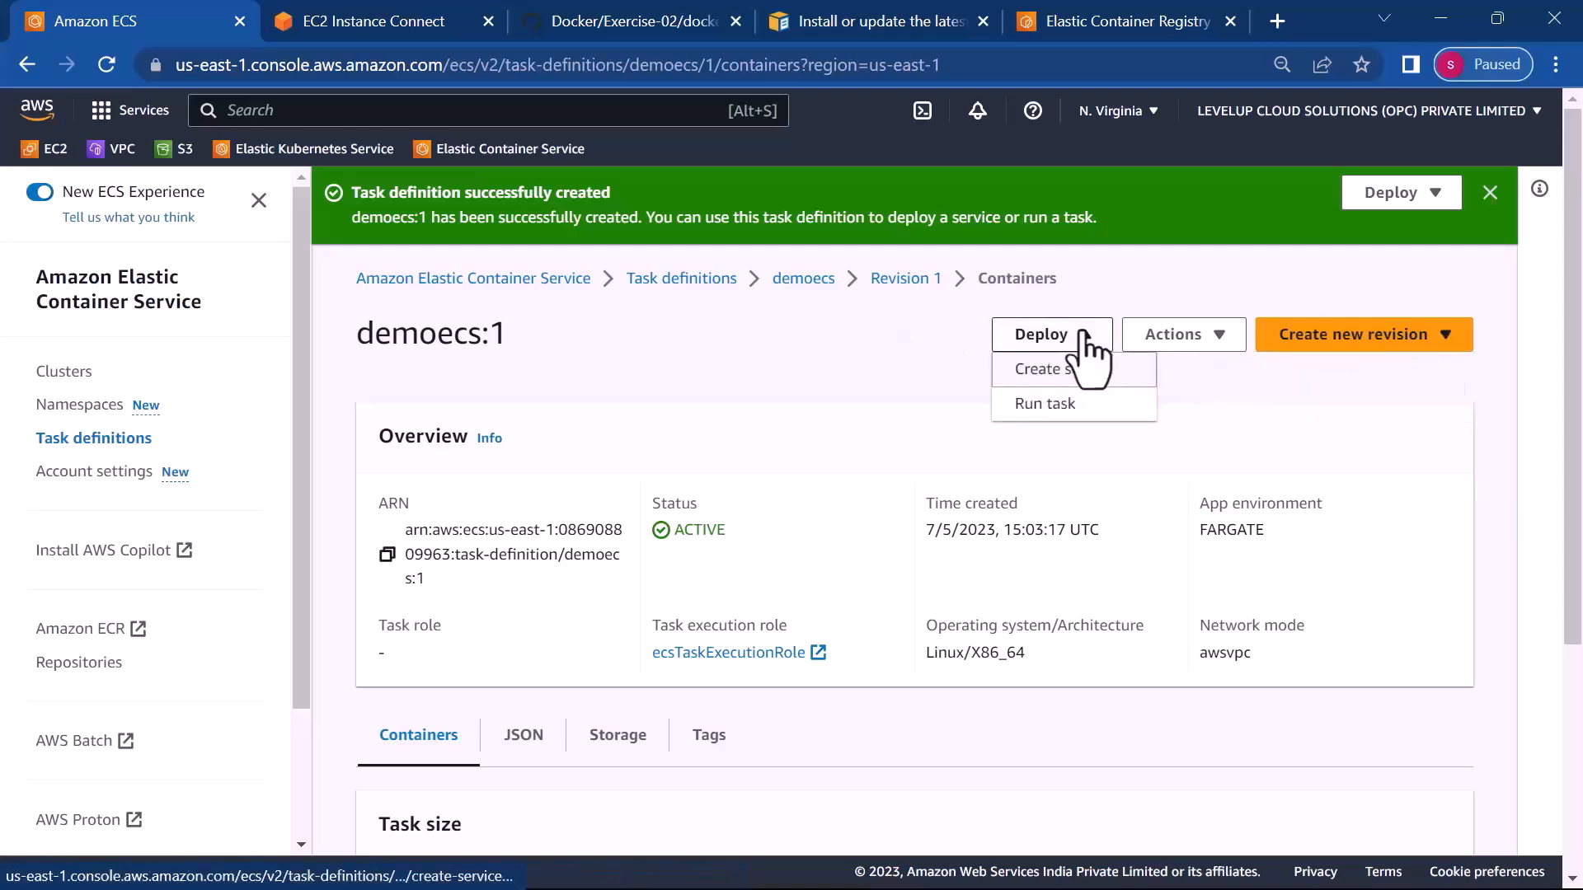
click(654, 389)
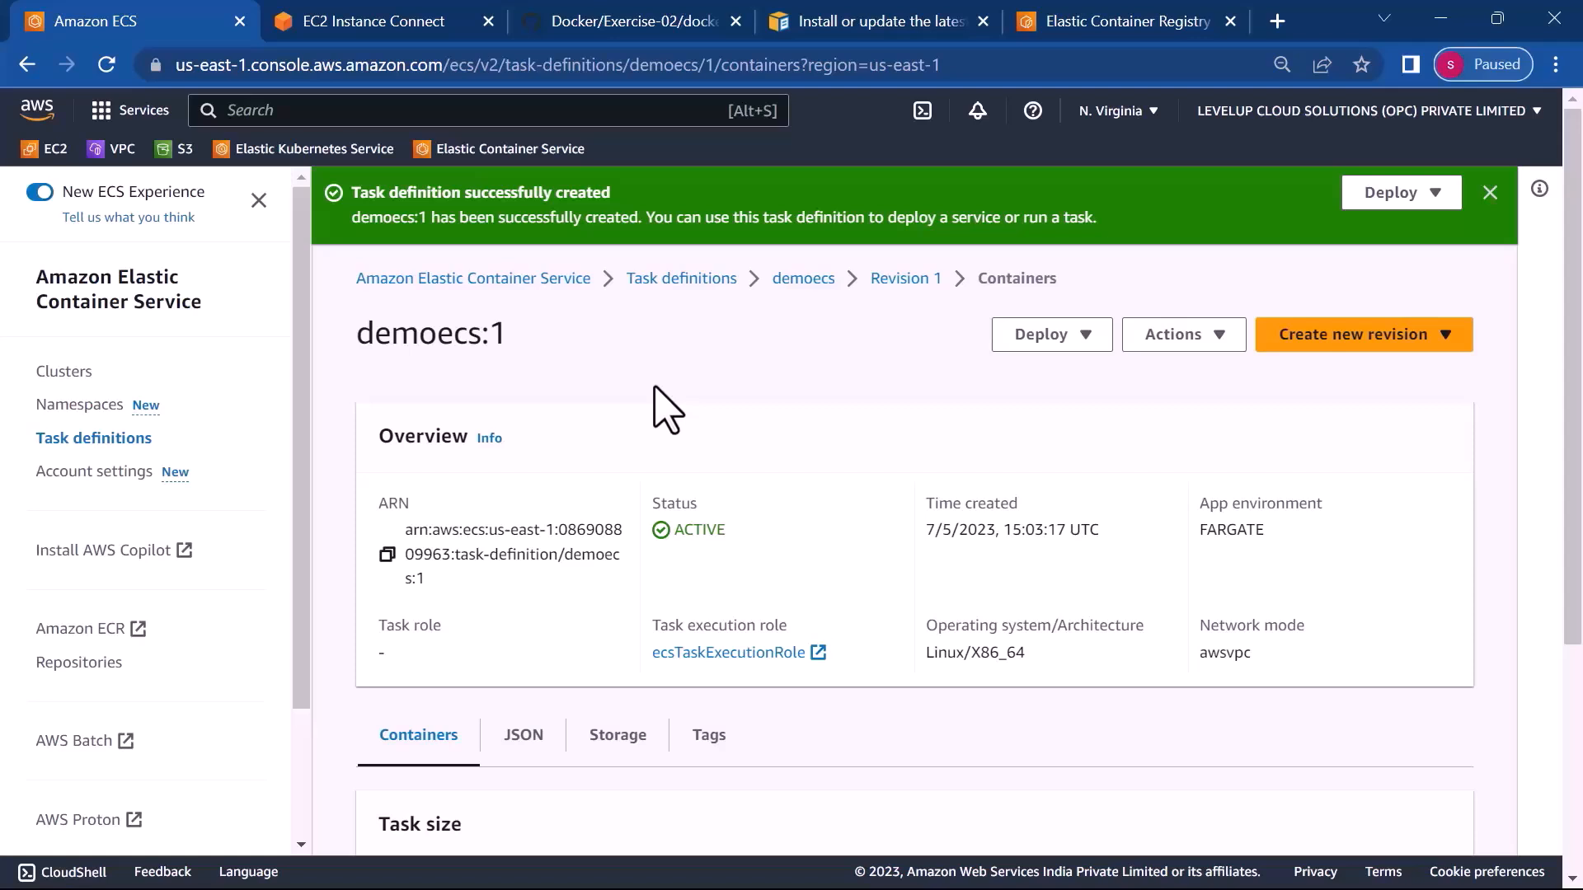
- Open the mydemoforecs cluster's tasks and start setting up a new task to run
click(59, 374)
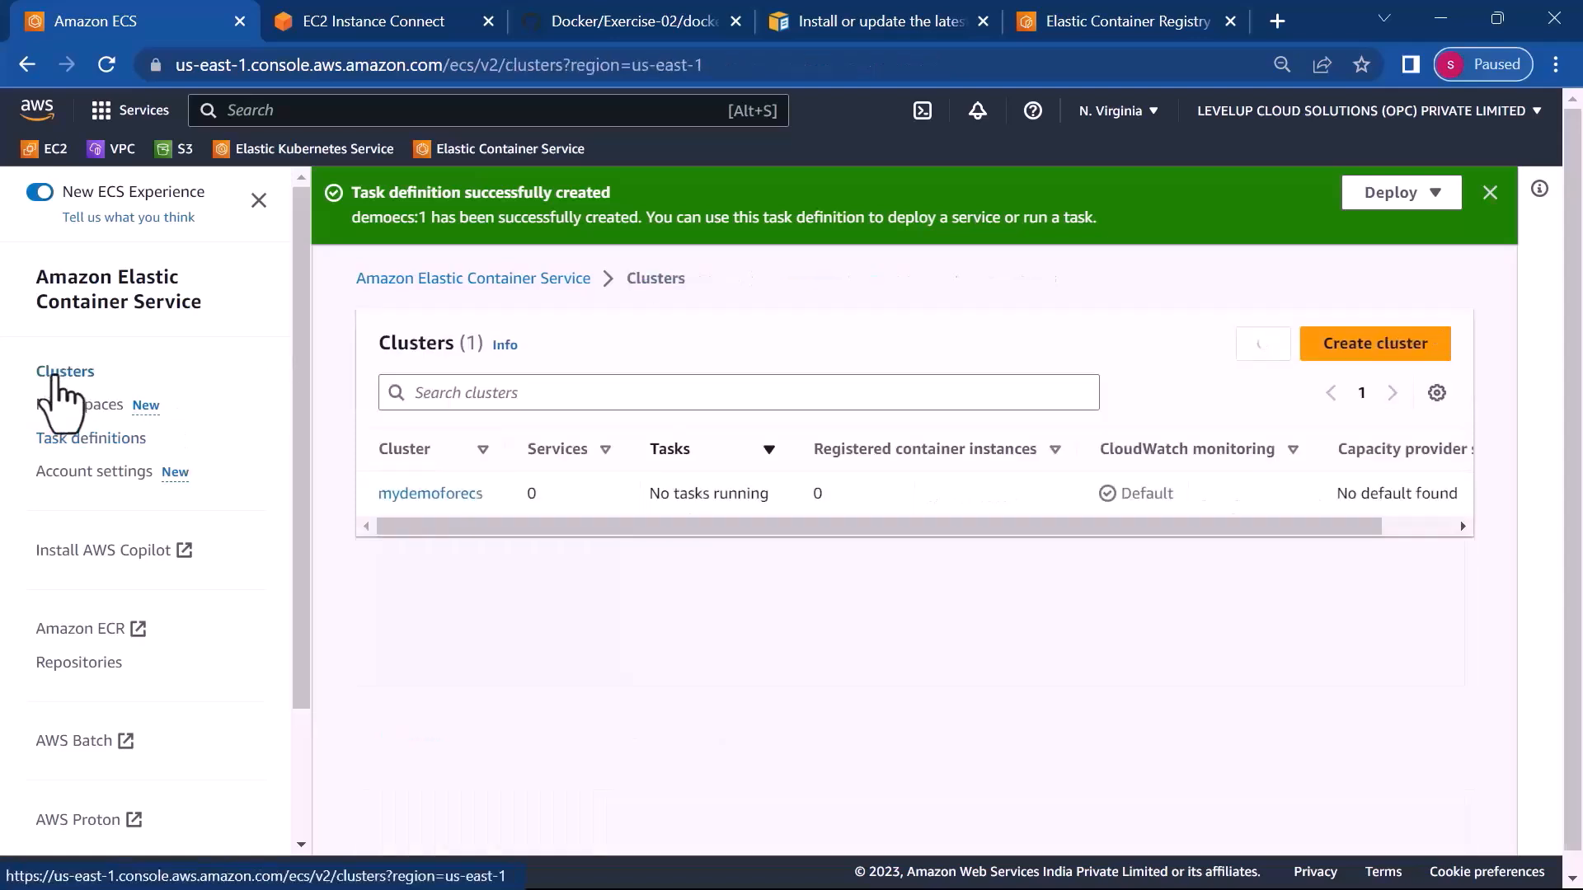
click(458, 495)
scroll(688, 651, down, 3)
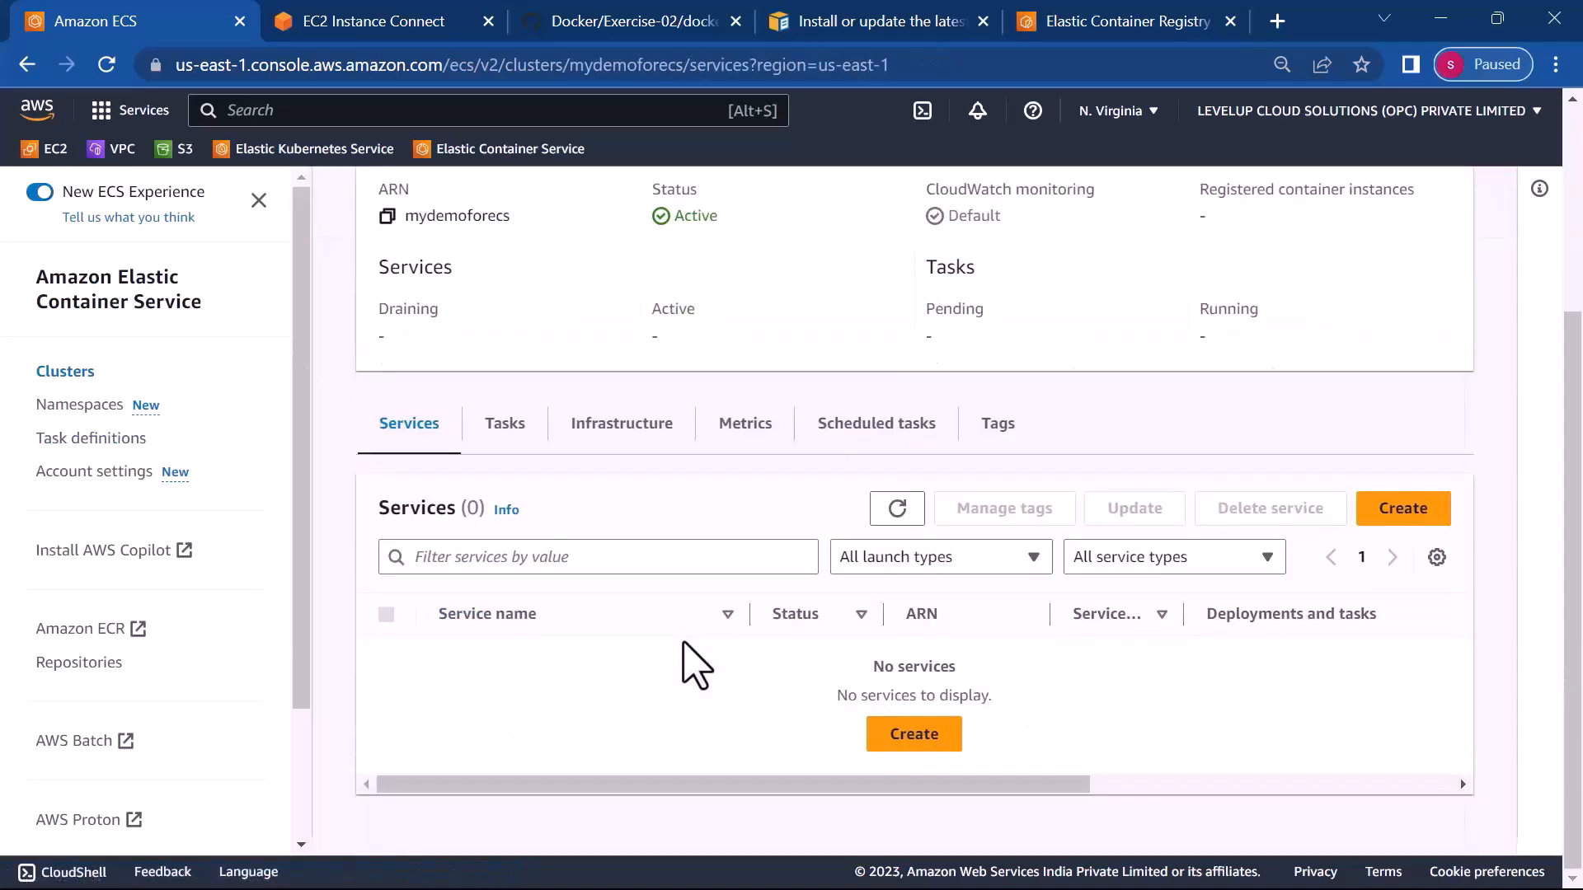
click(500, 422)
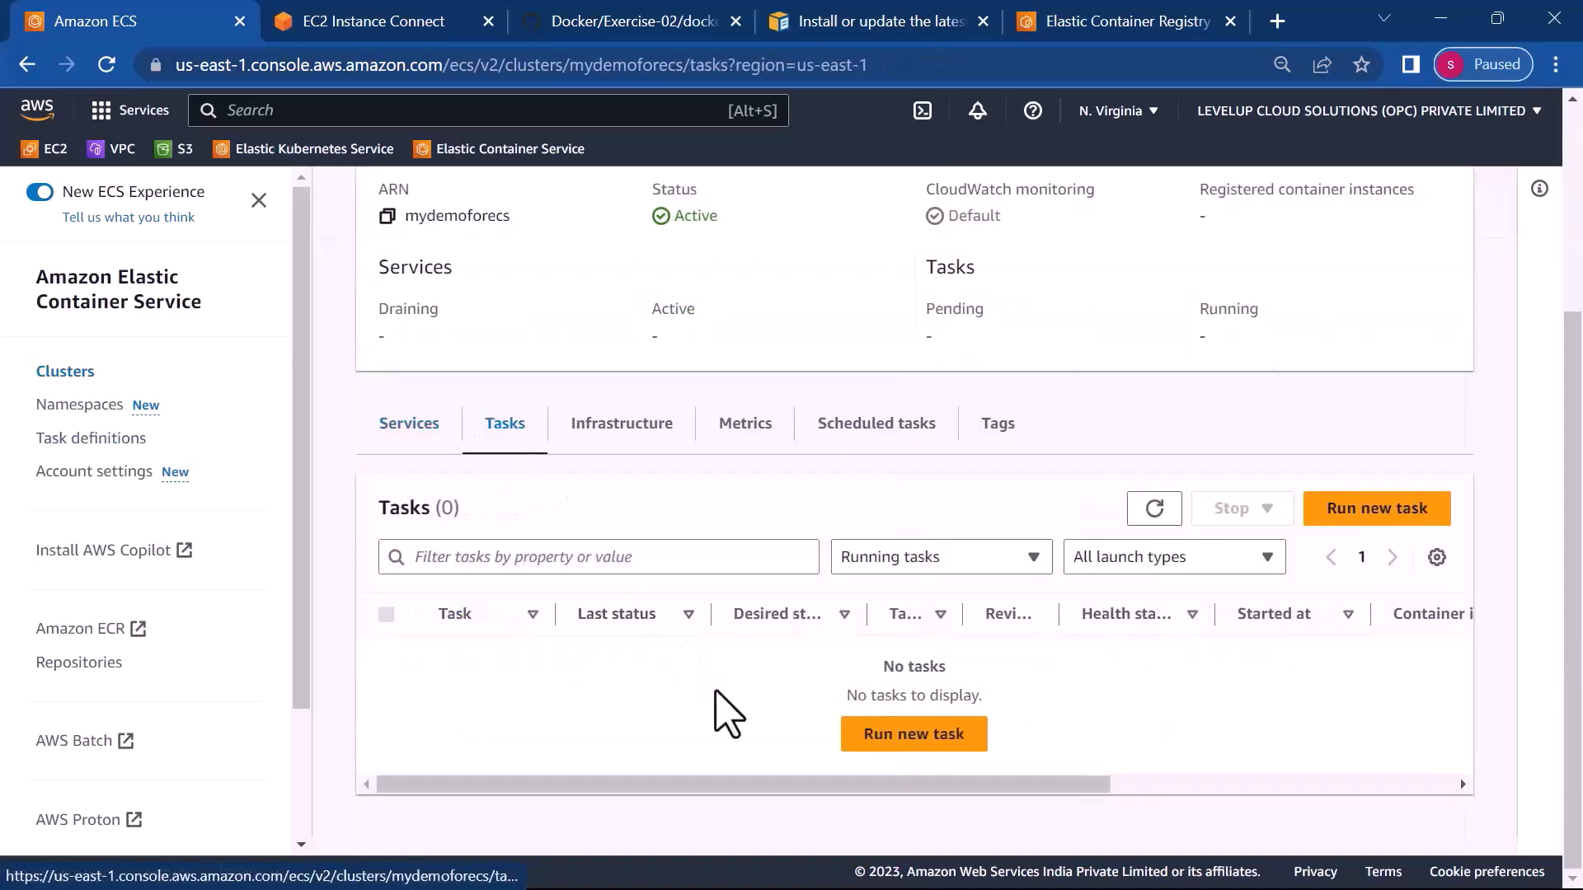
click(1362, 511)
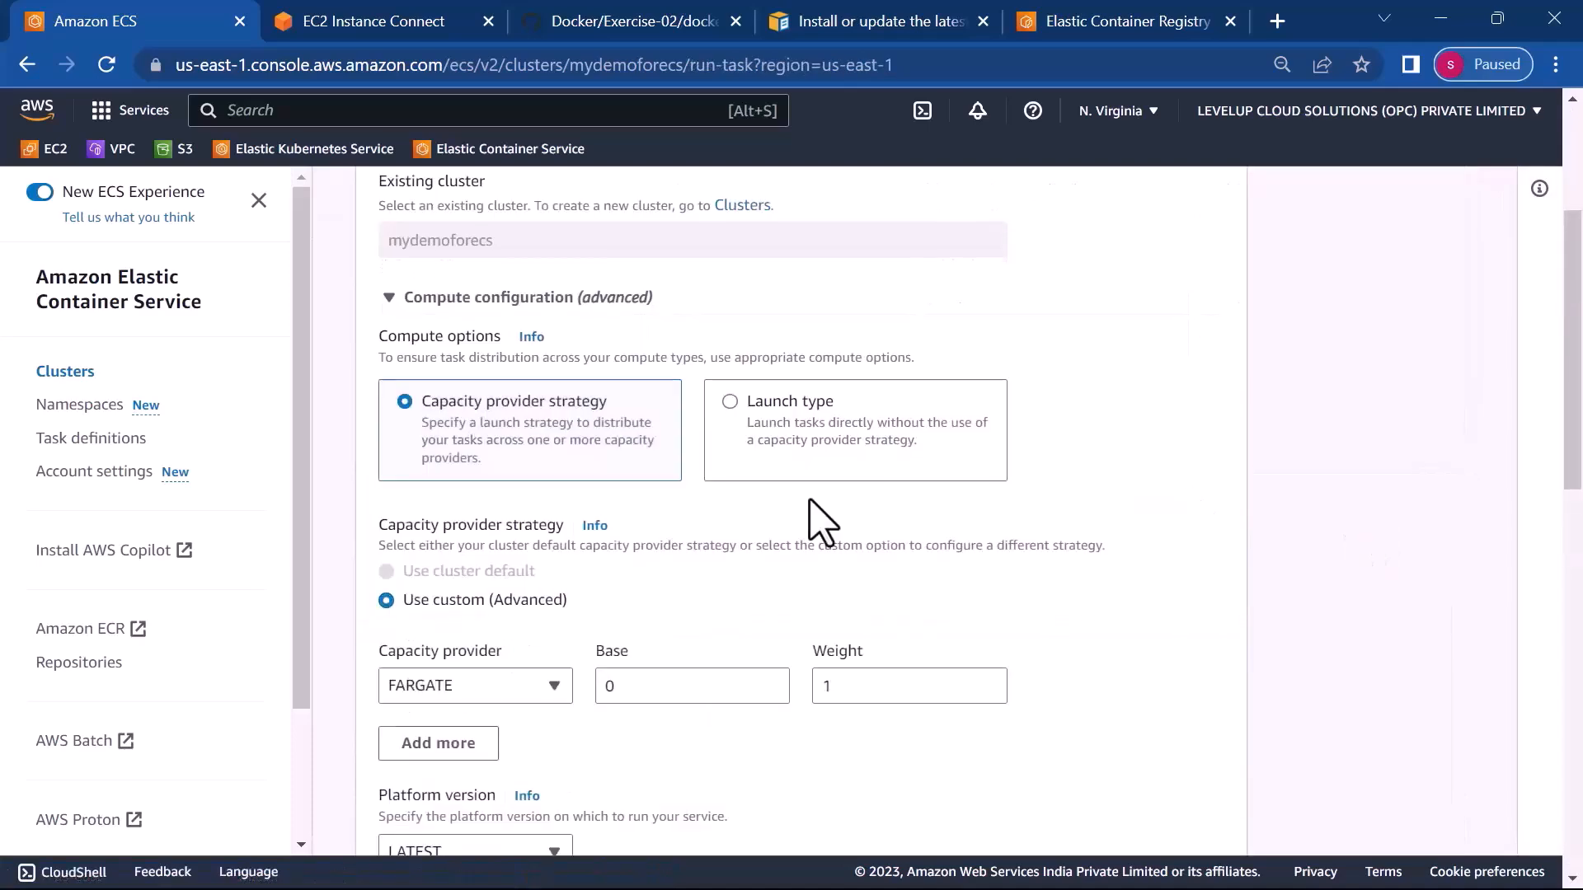
- Review the new task's compute and deployment configuration and select demoecs as its task definition family
scroll(809, 499, down, 2)
scroll(810, 500, up, 4)
scroll(809, 500, down, 1)
scroll(821, 519, down, 6)
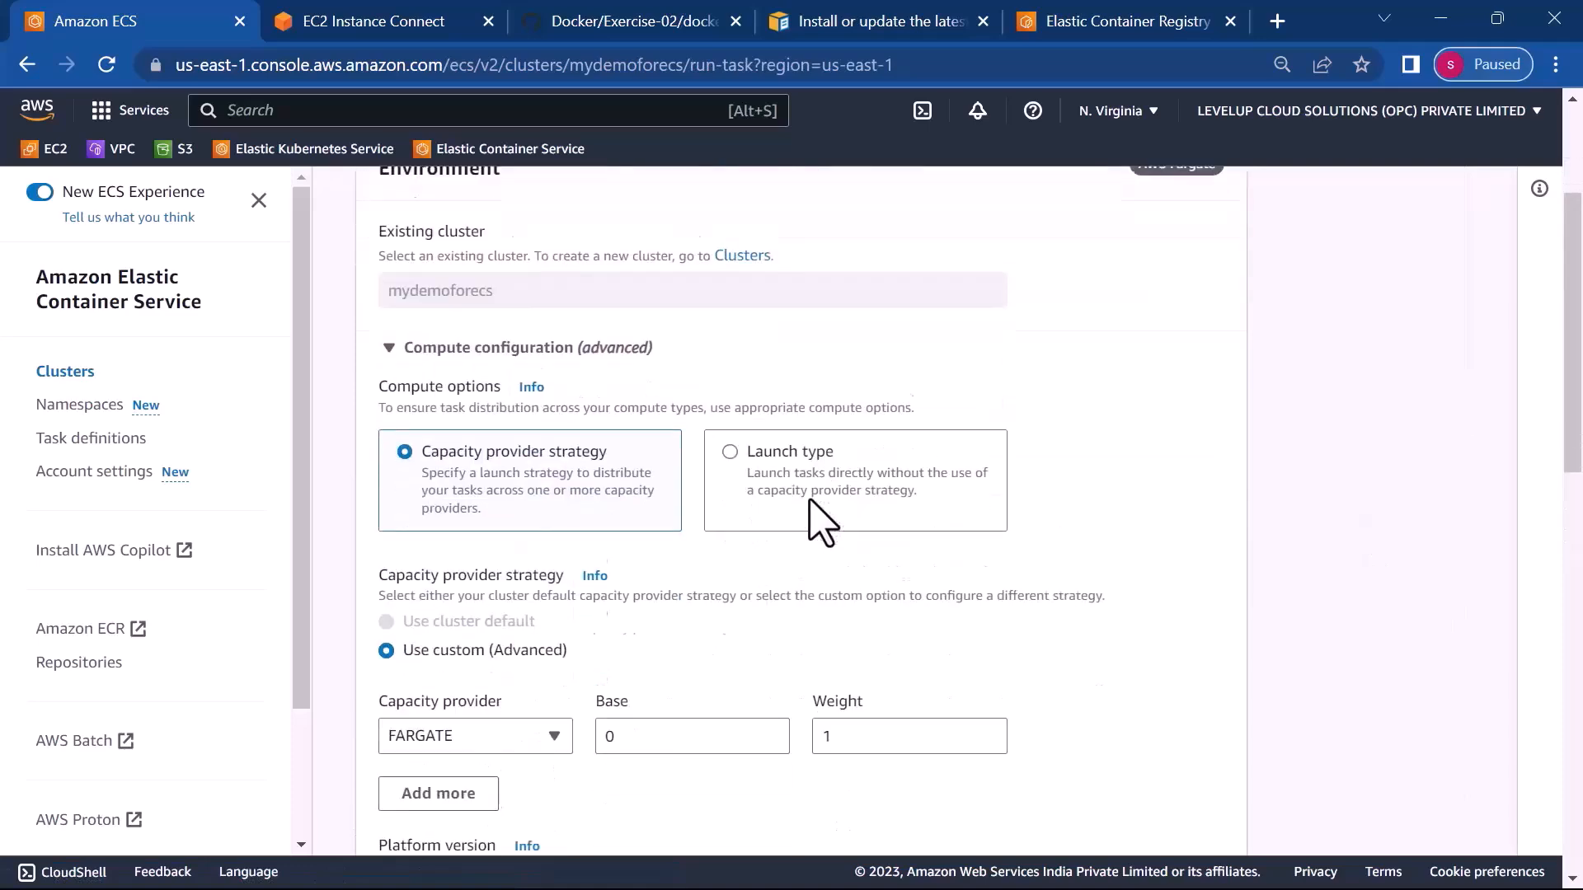
scroll(821, 520, down, 3)
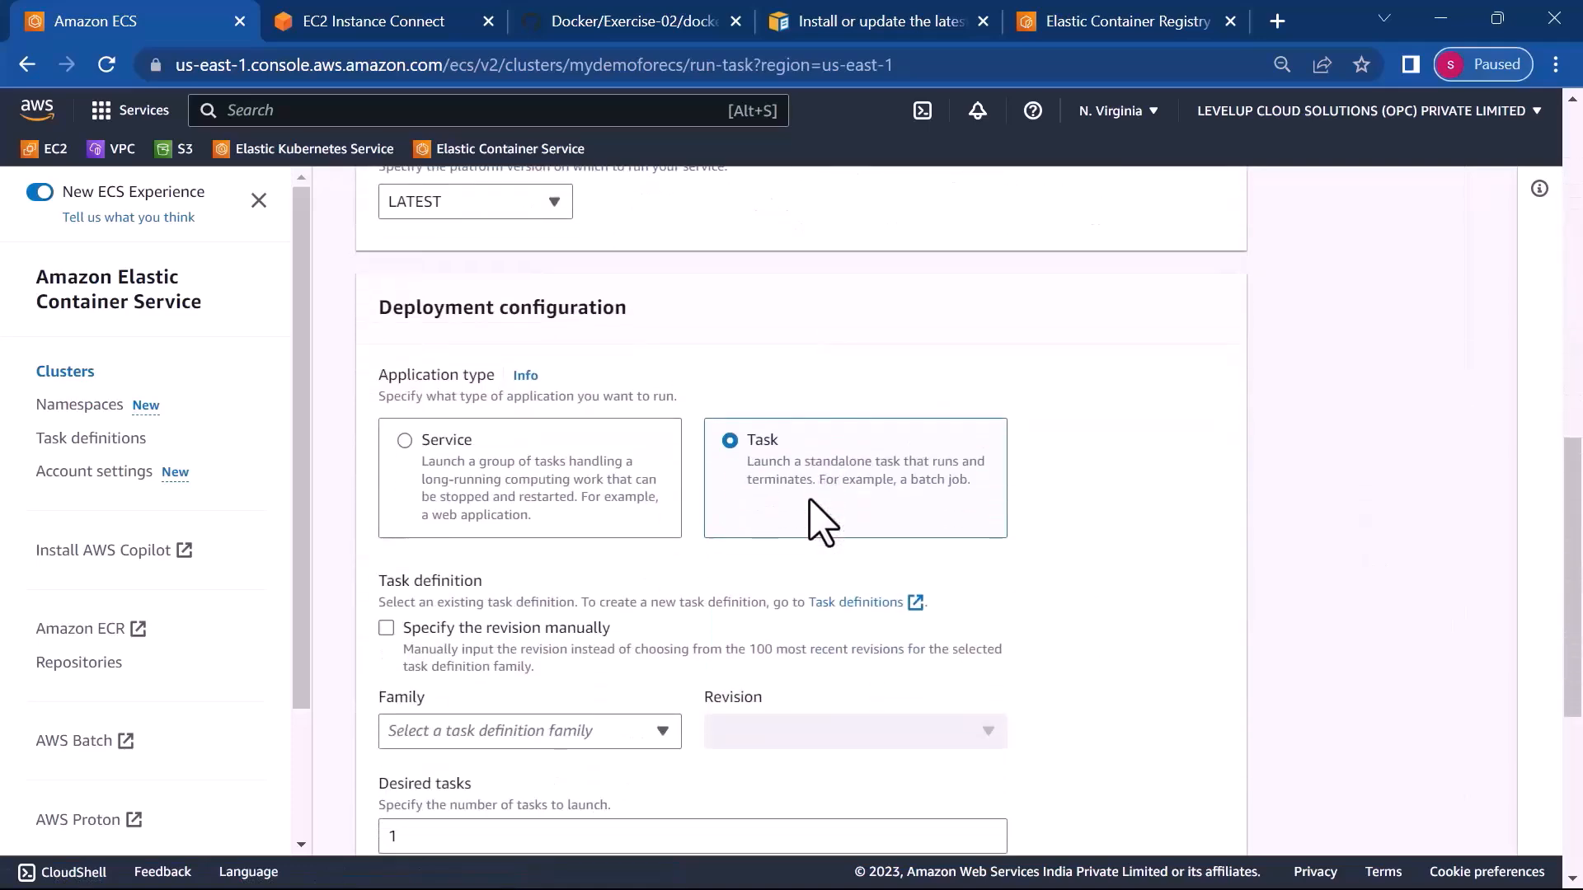
scroll(819, 521, down, 3)
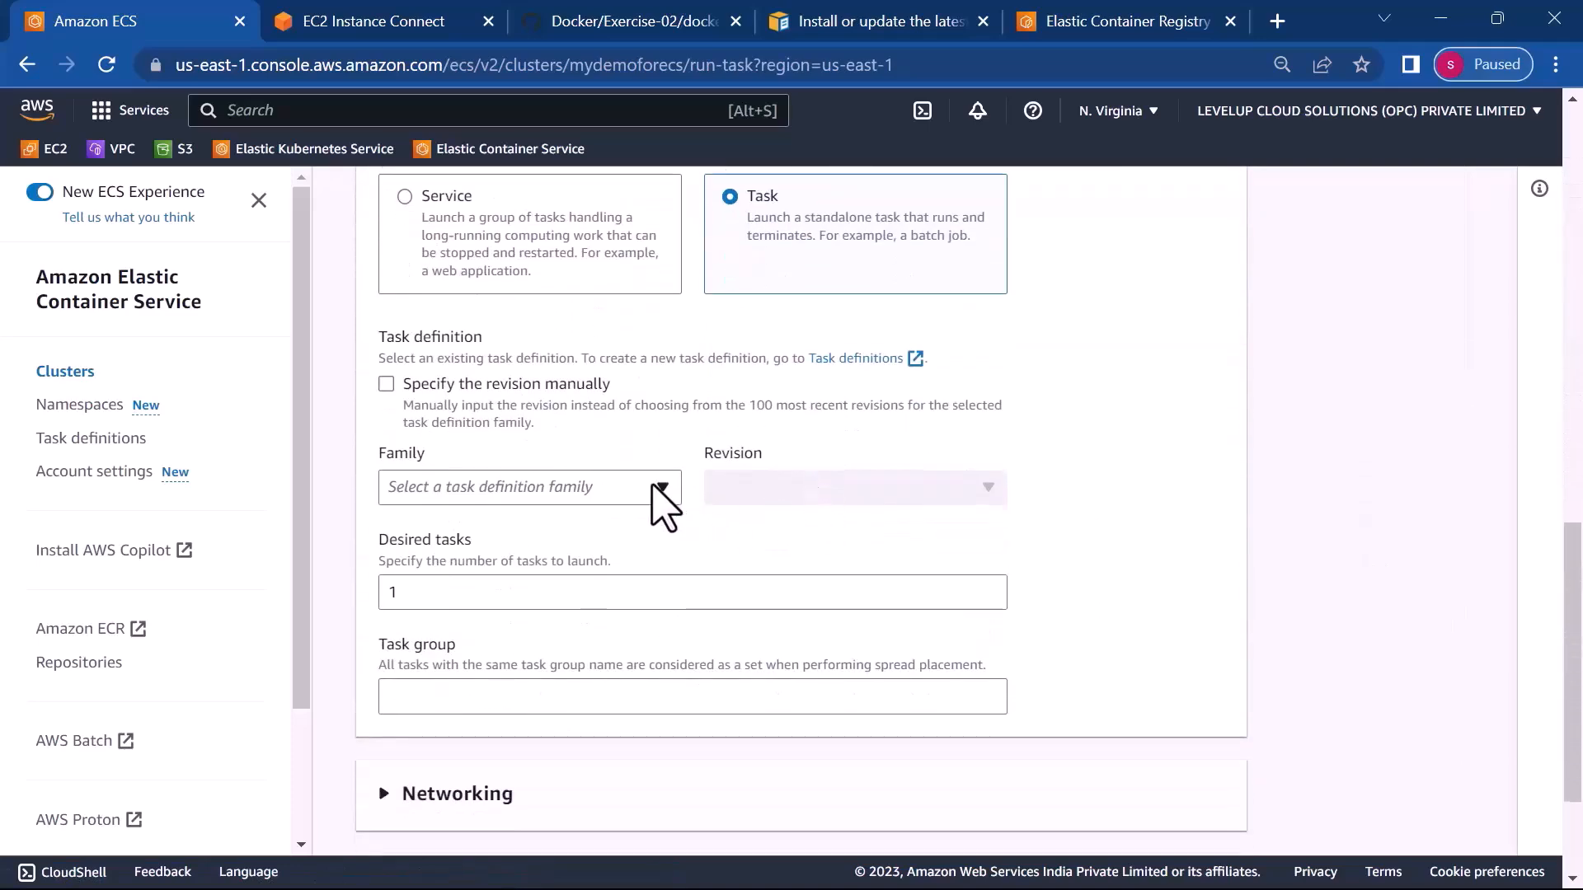
click(657, 488)
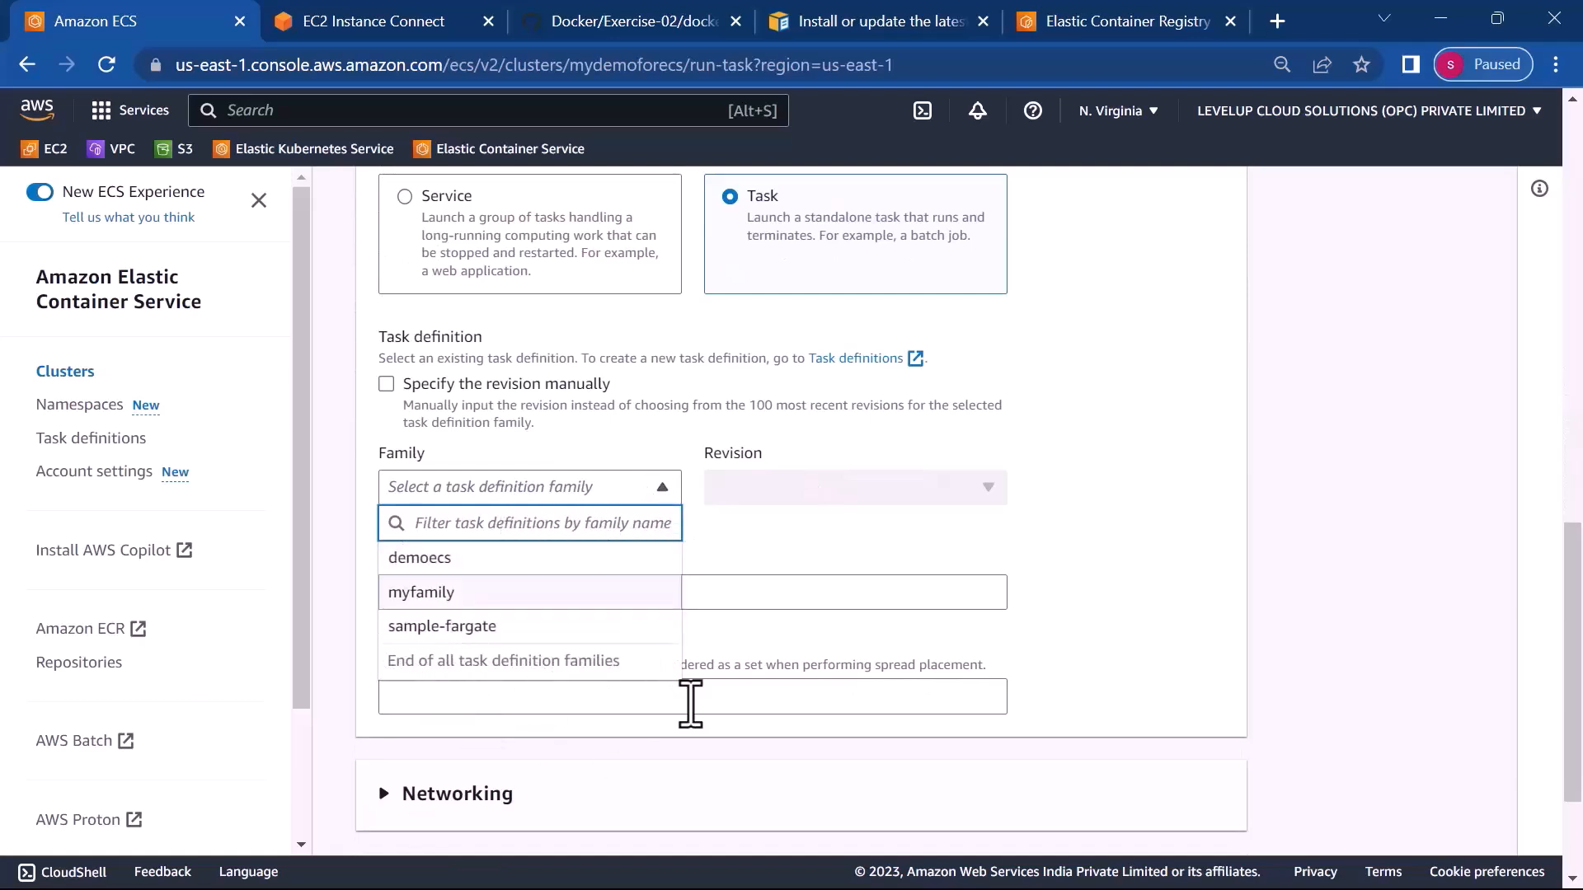
click(425, 558)
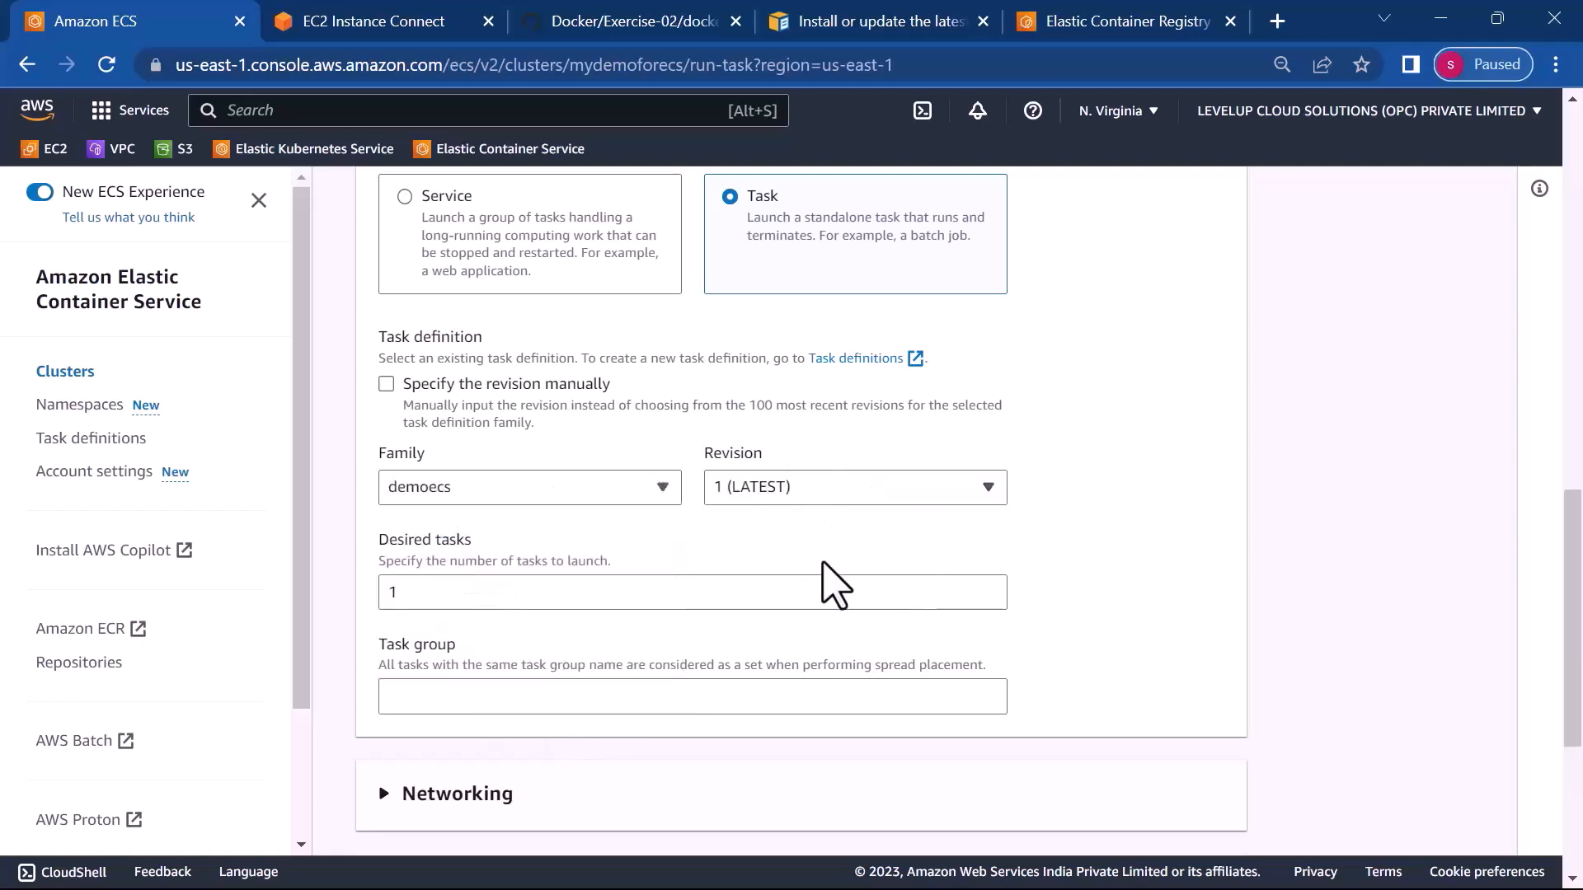
- Launch one desired task, leaving the task group empty and the networking, override and tag settings at their defaults
scroll(835, 585, down, 1)
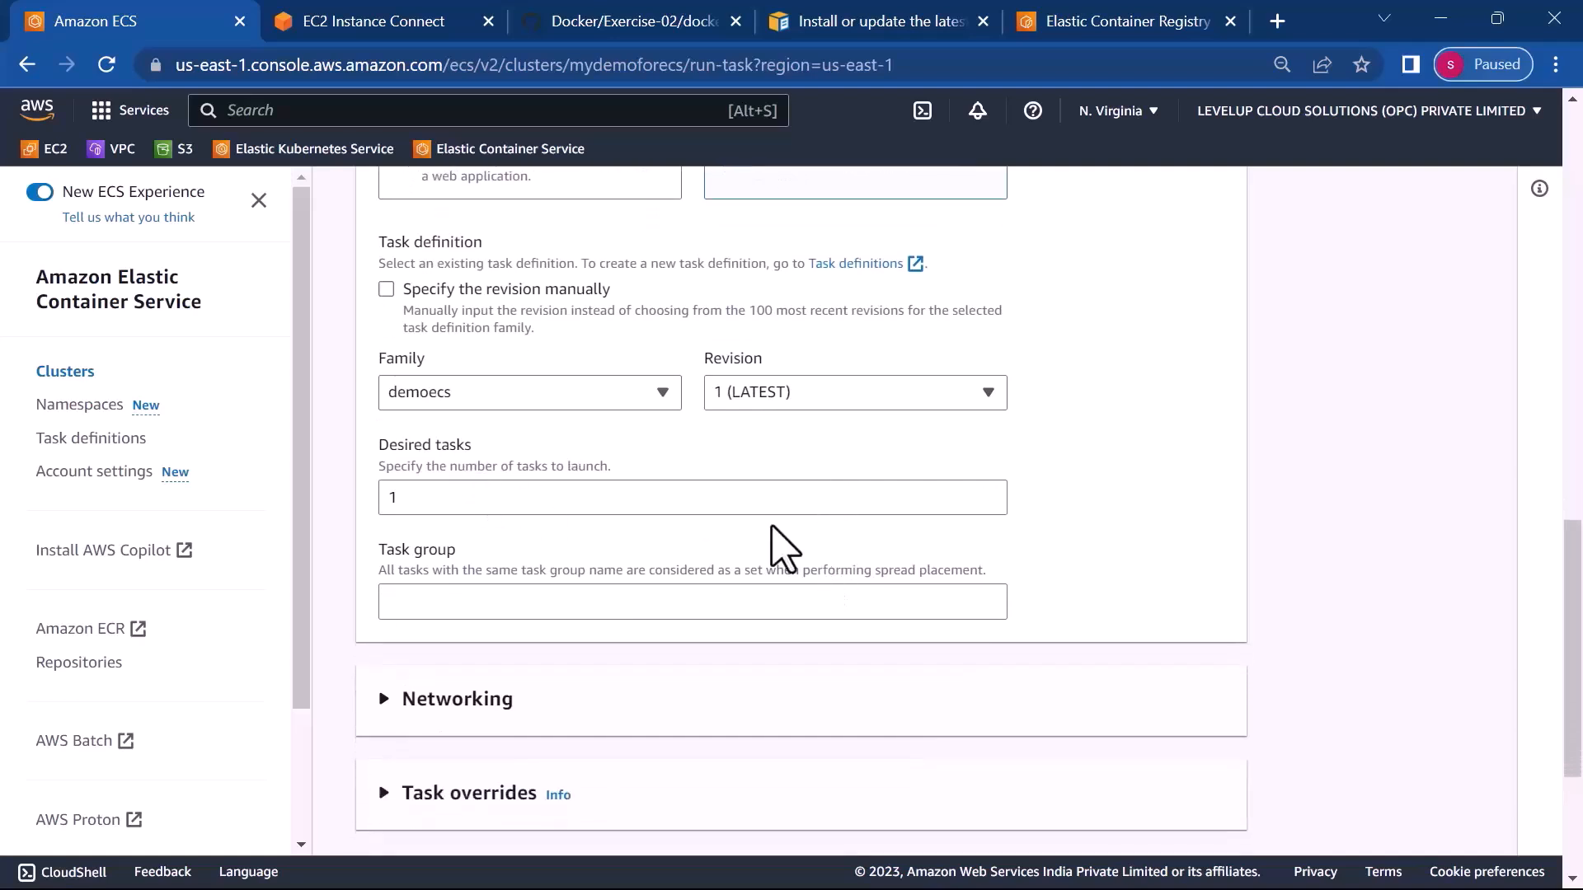
scroll(779, 547, down, 2)
scroll(779, 547, down, 2)
scroll(770, 547, up, 2)
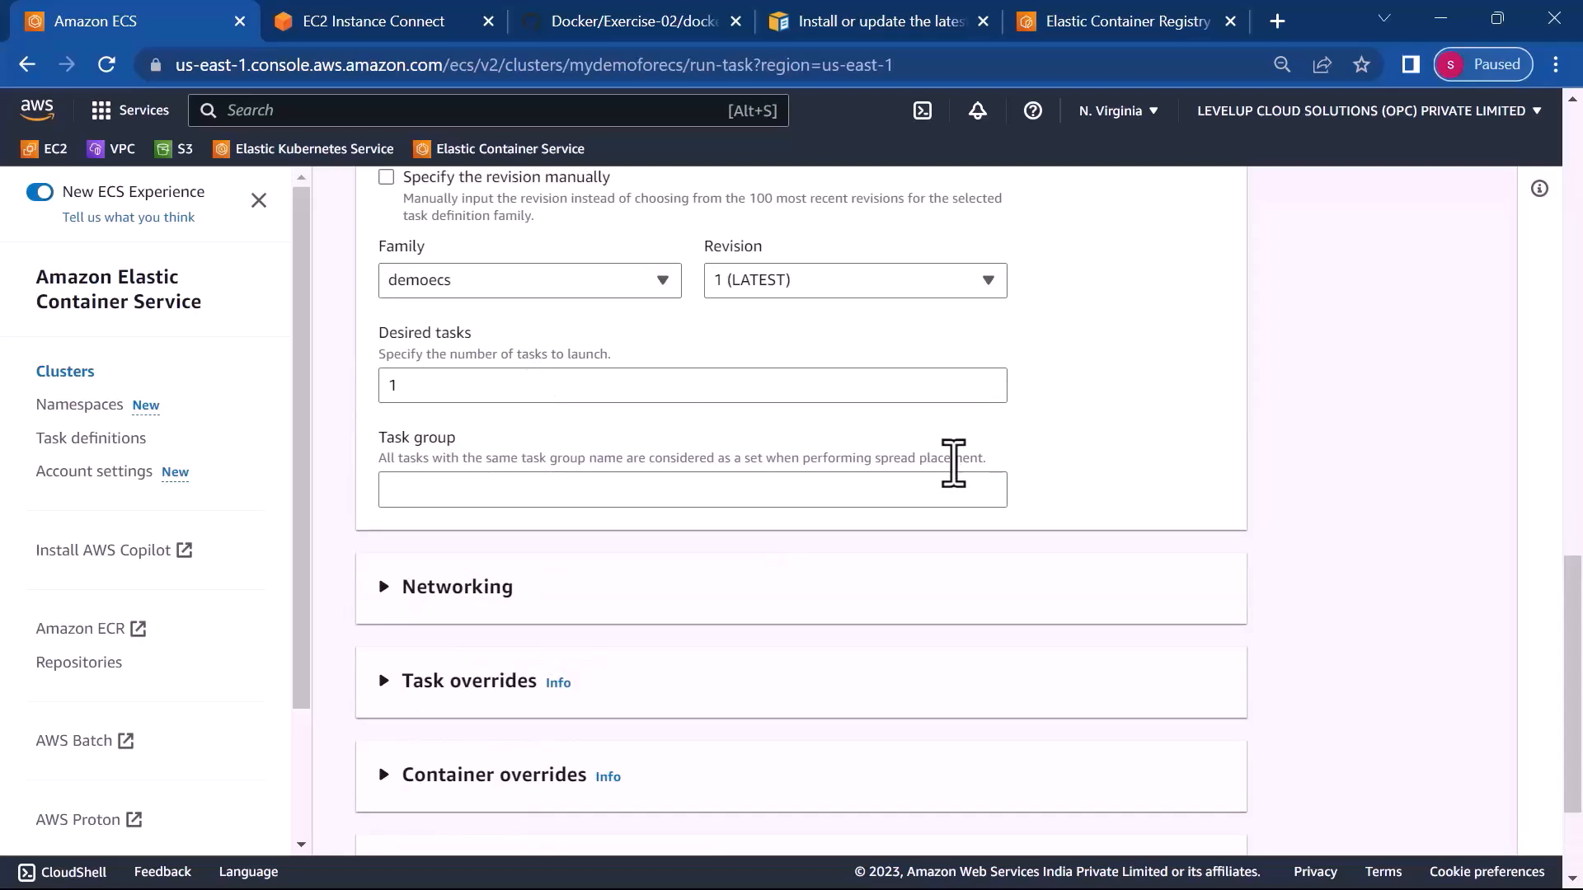
scroll(954, 463, down, 2)
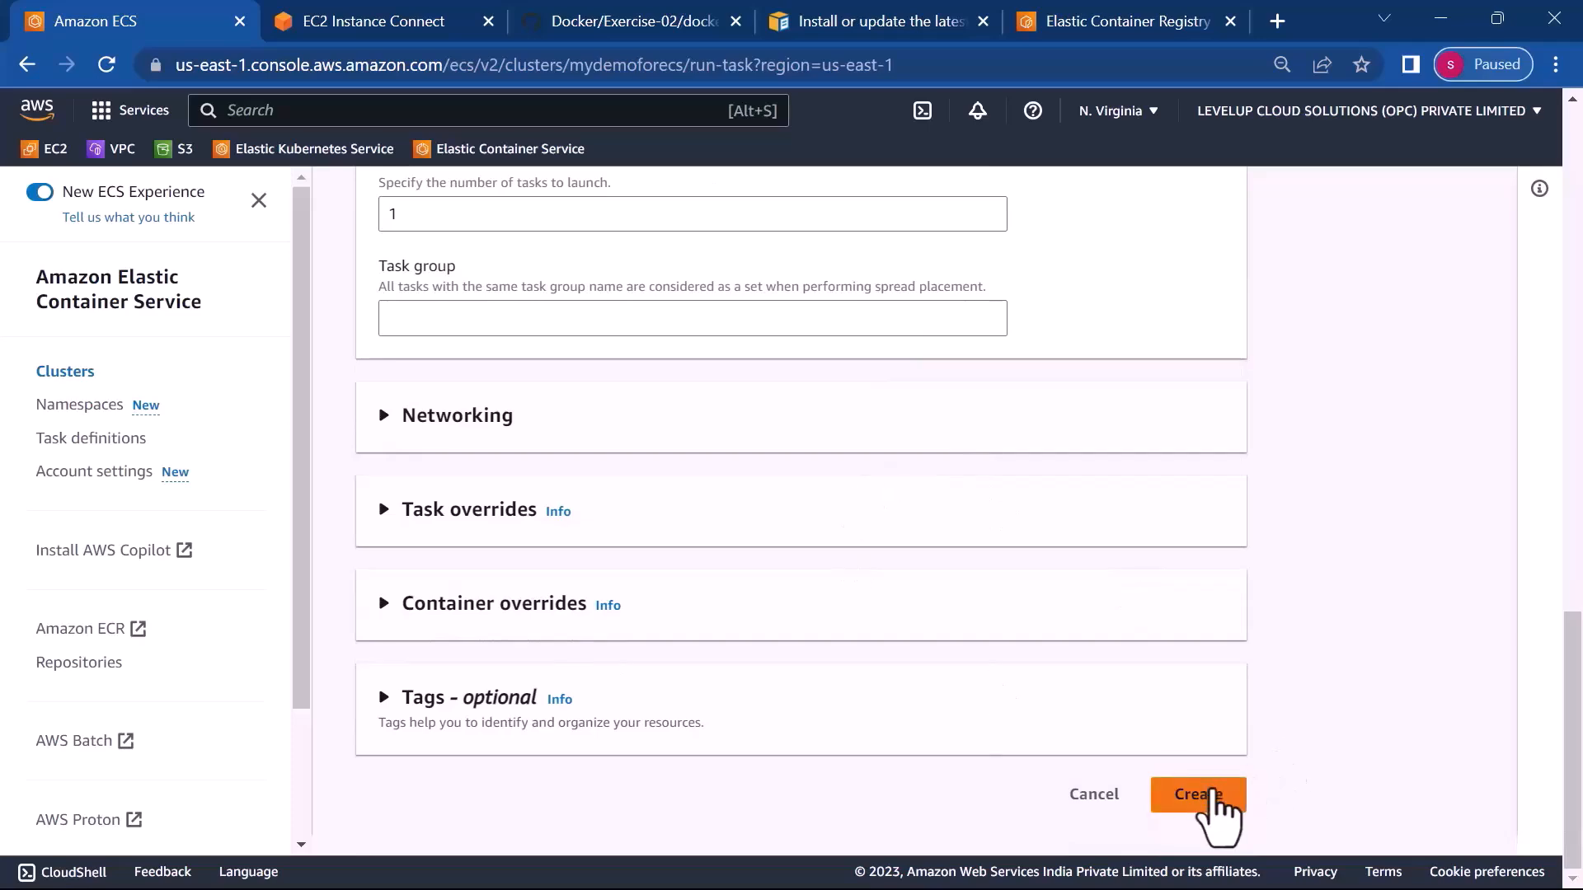
click(1208, 797)
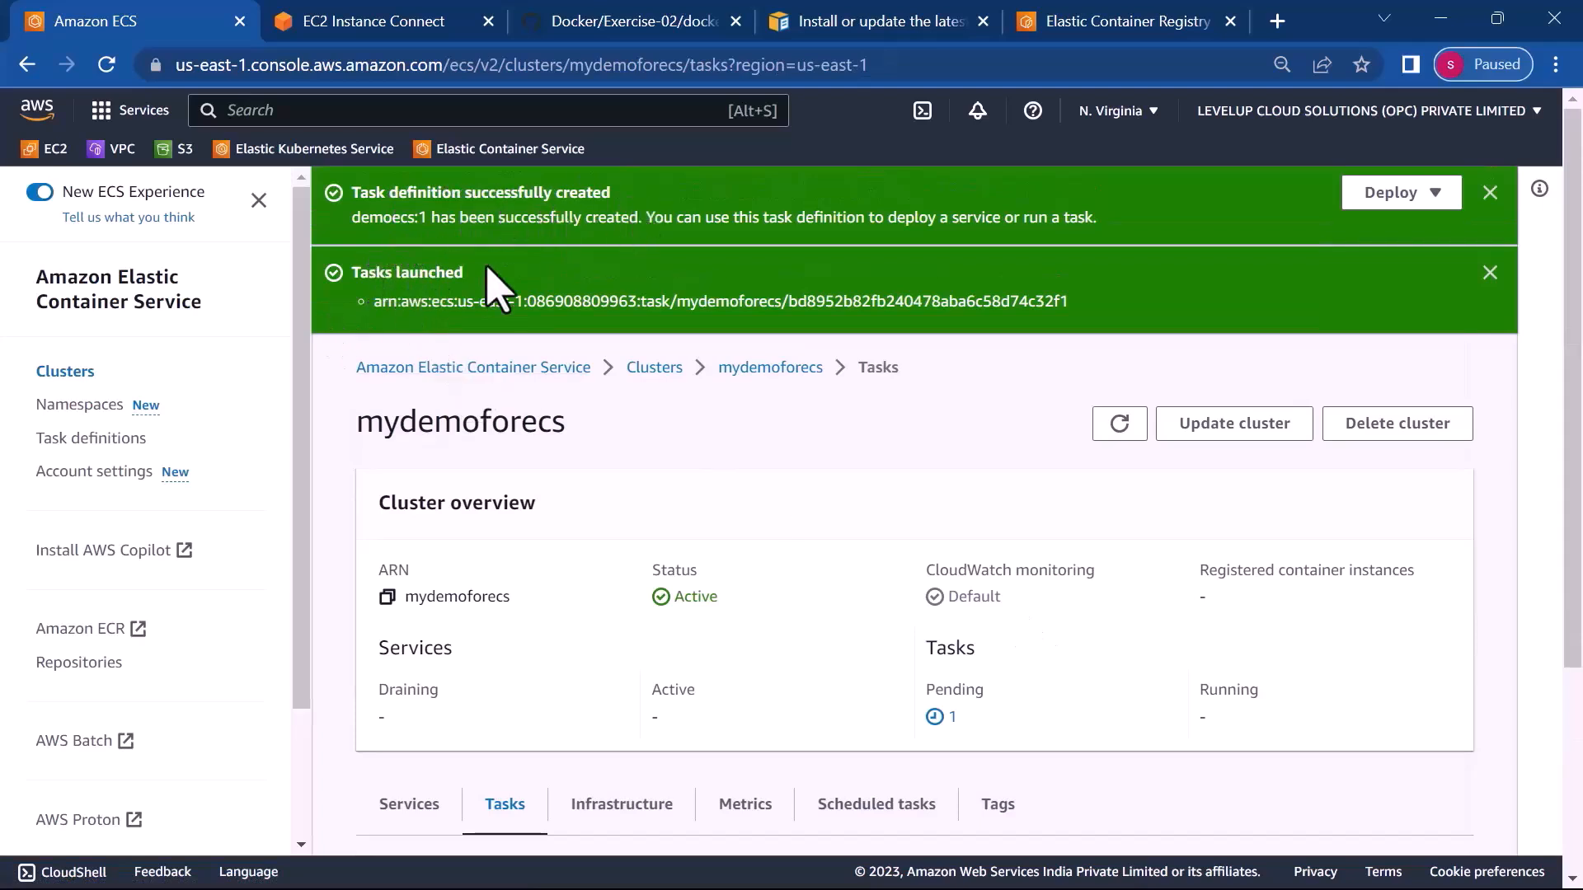
- Open the launched task's configuration details from the cluster's task list and copy its public IP
scroll(729, 664, down, 3)
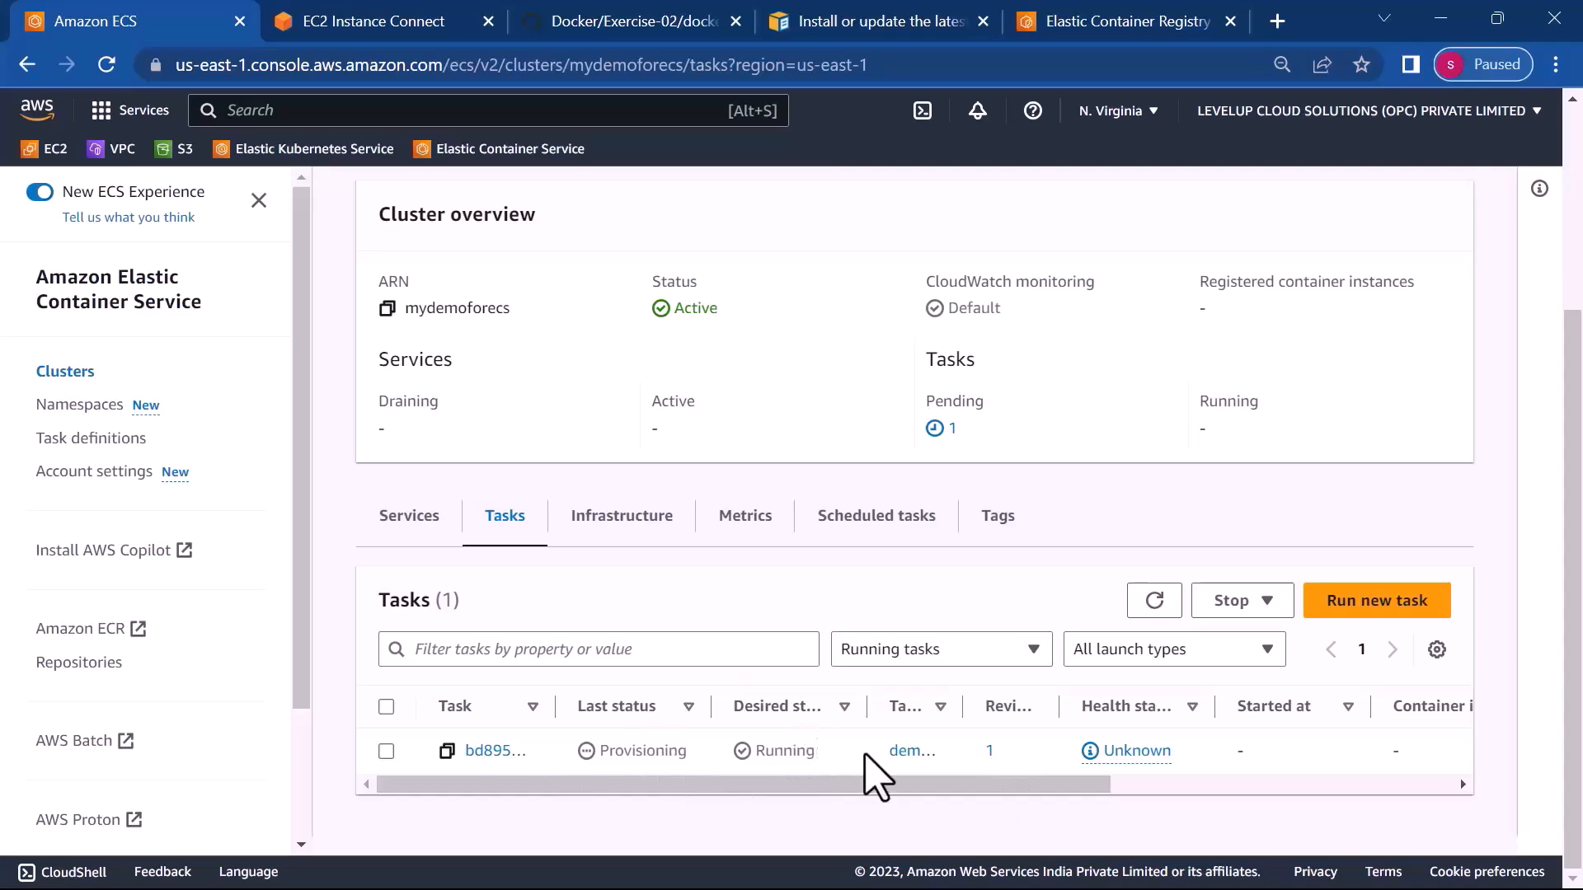
click(500, 751)
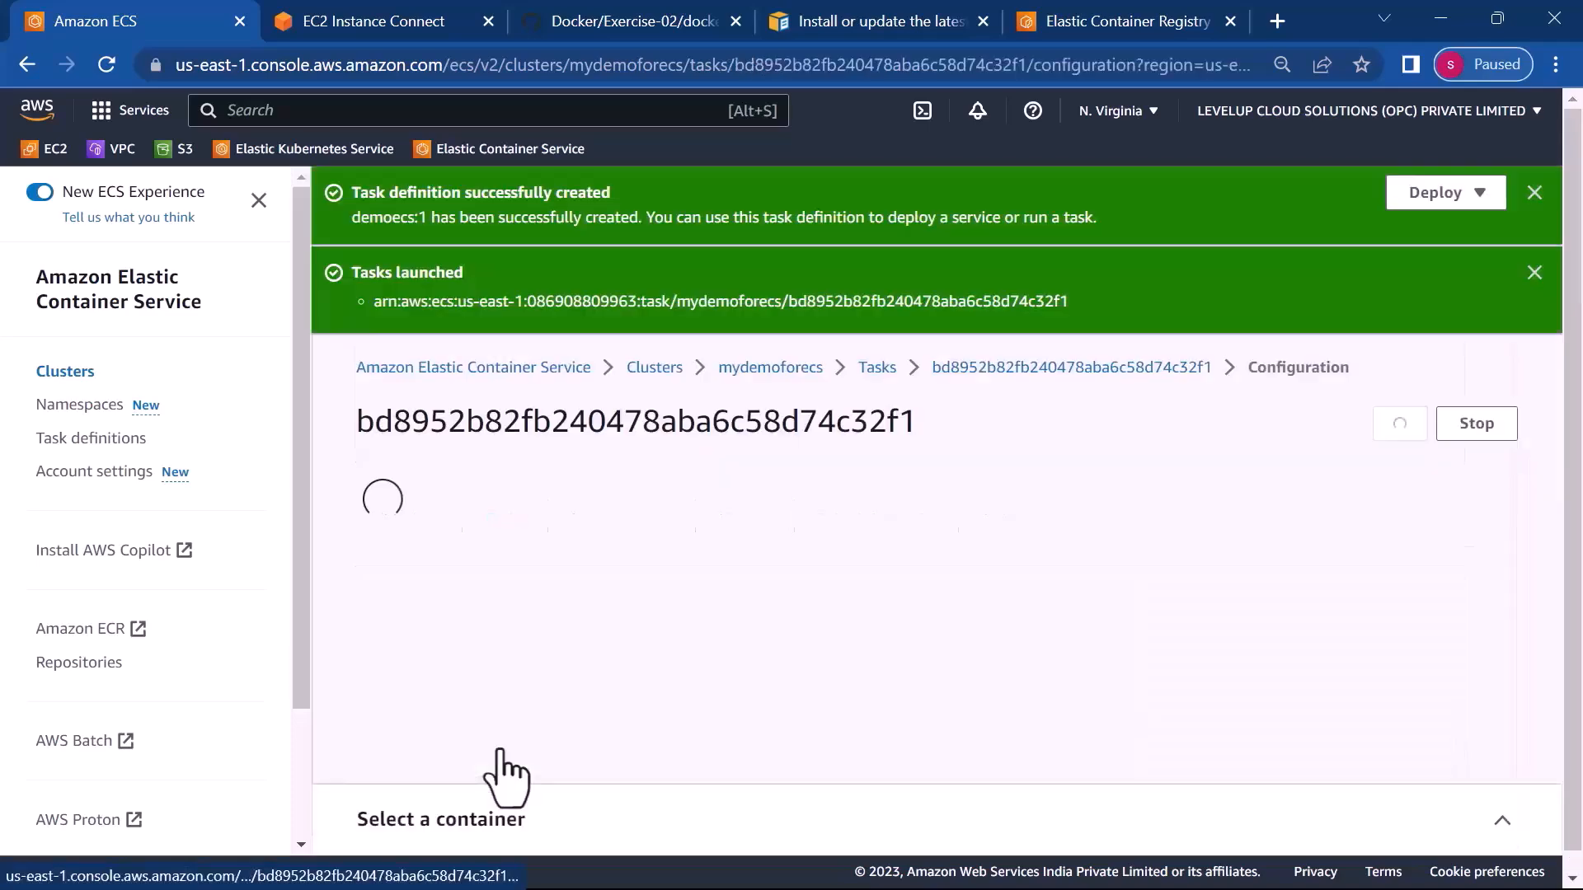
scroll(1079, 673, down, 5)
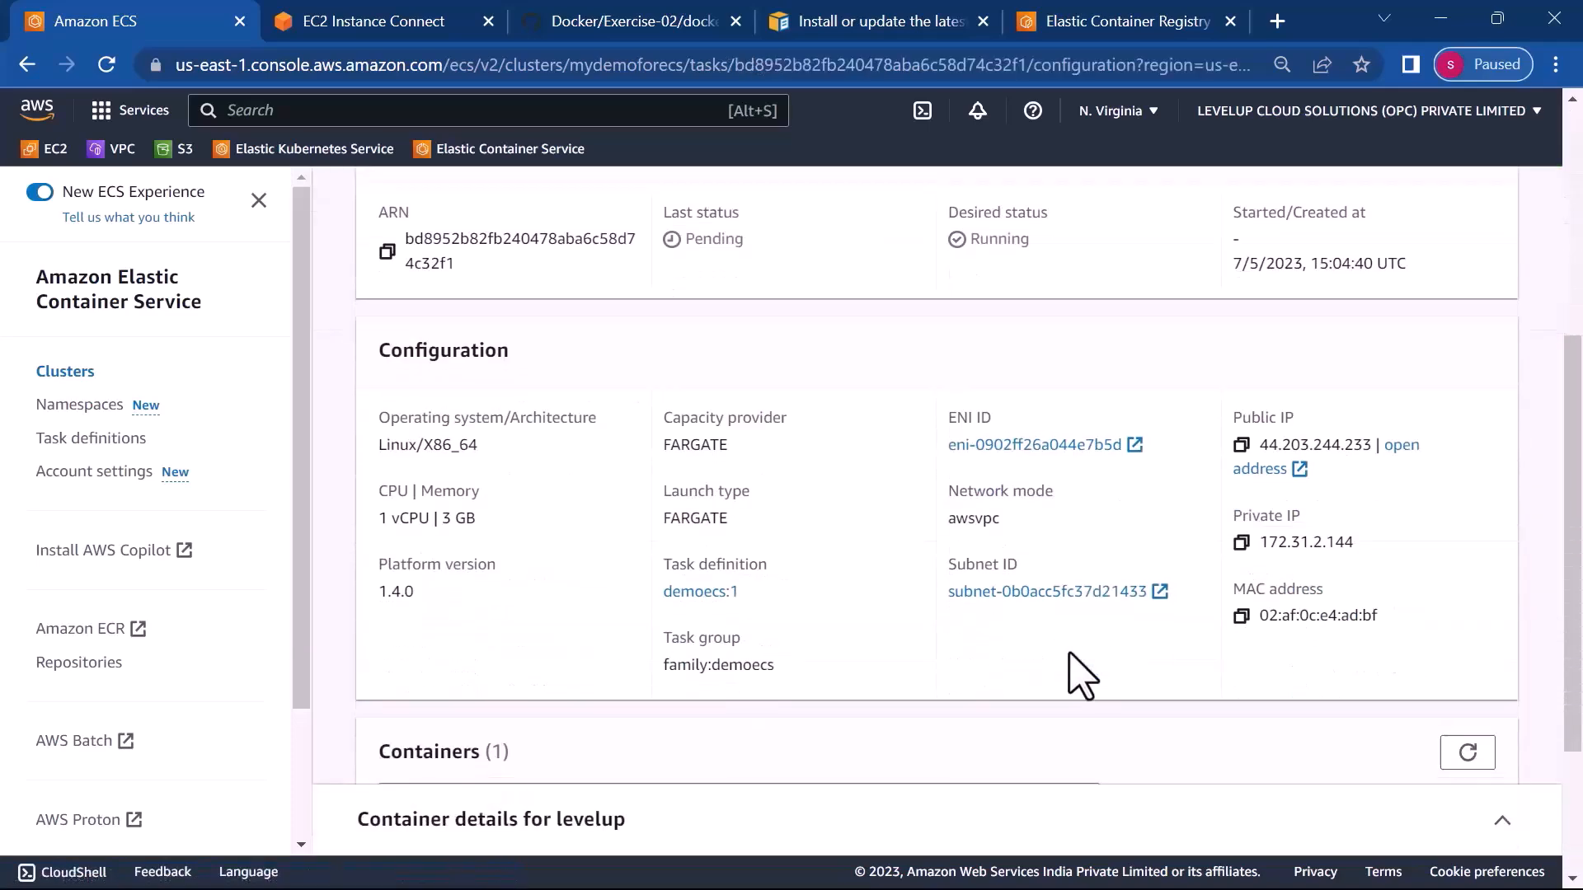
scroll(1079, 672, up, 1)
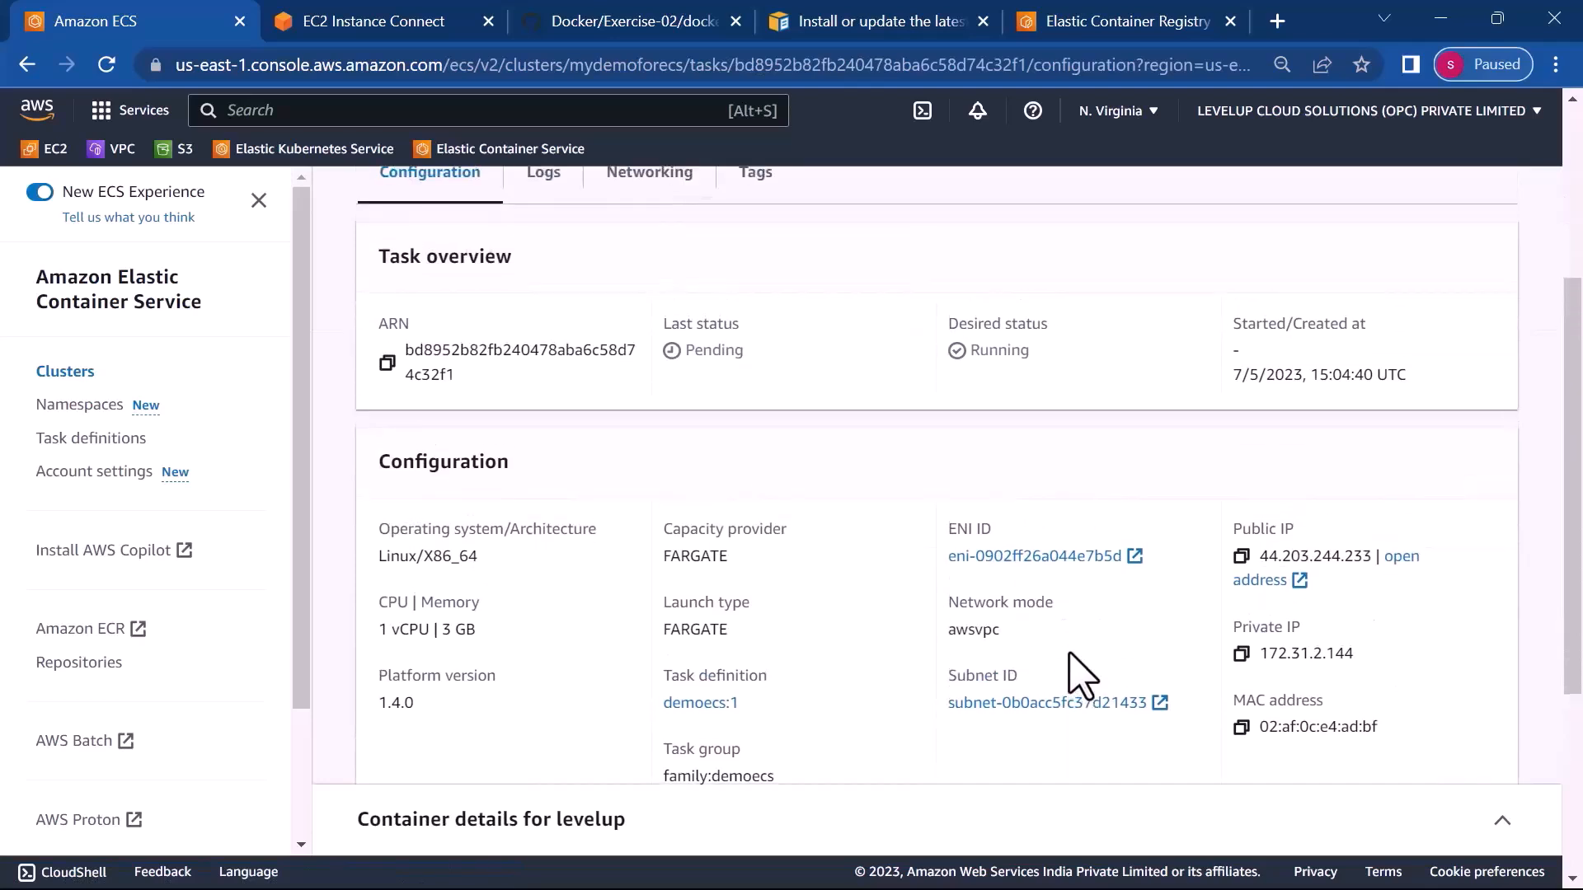
click(1243, 558)
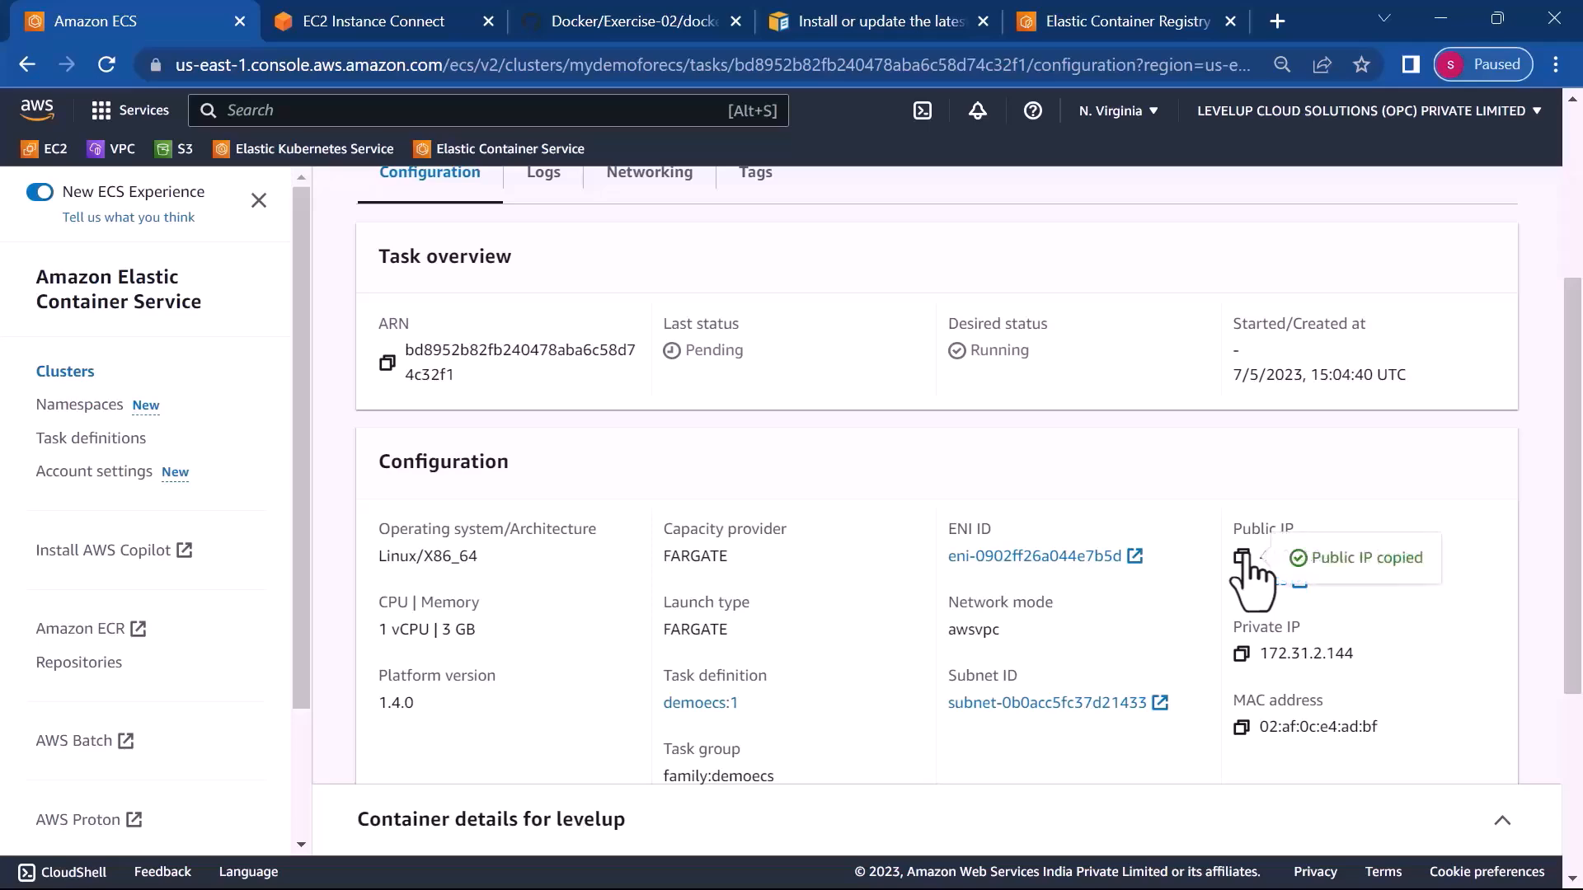
- Load the task's public IP 44.203.244.233 in a new browser tab and check the web form's Name field
click(1277, 22)
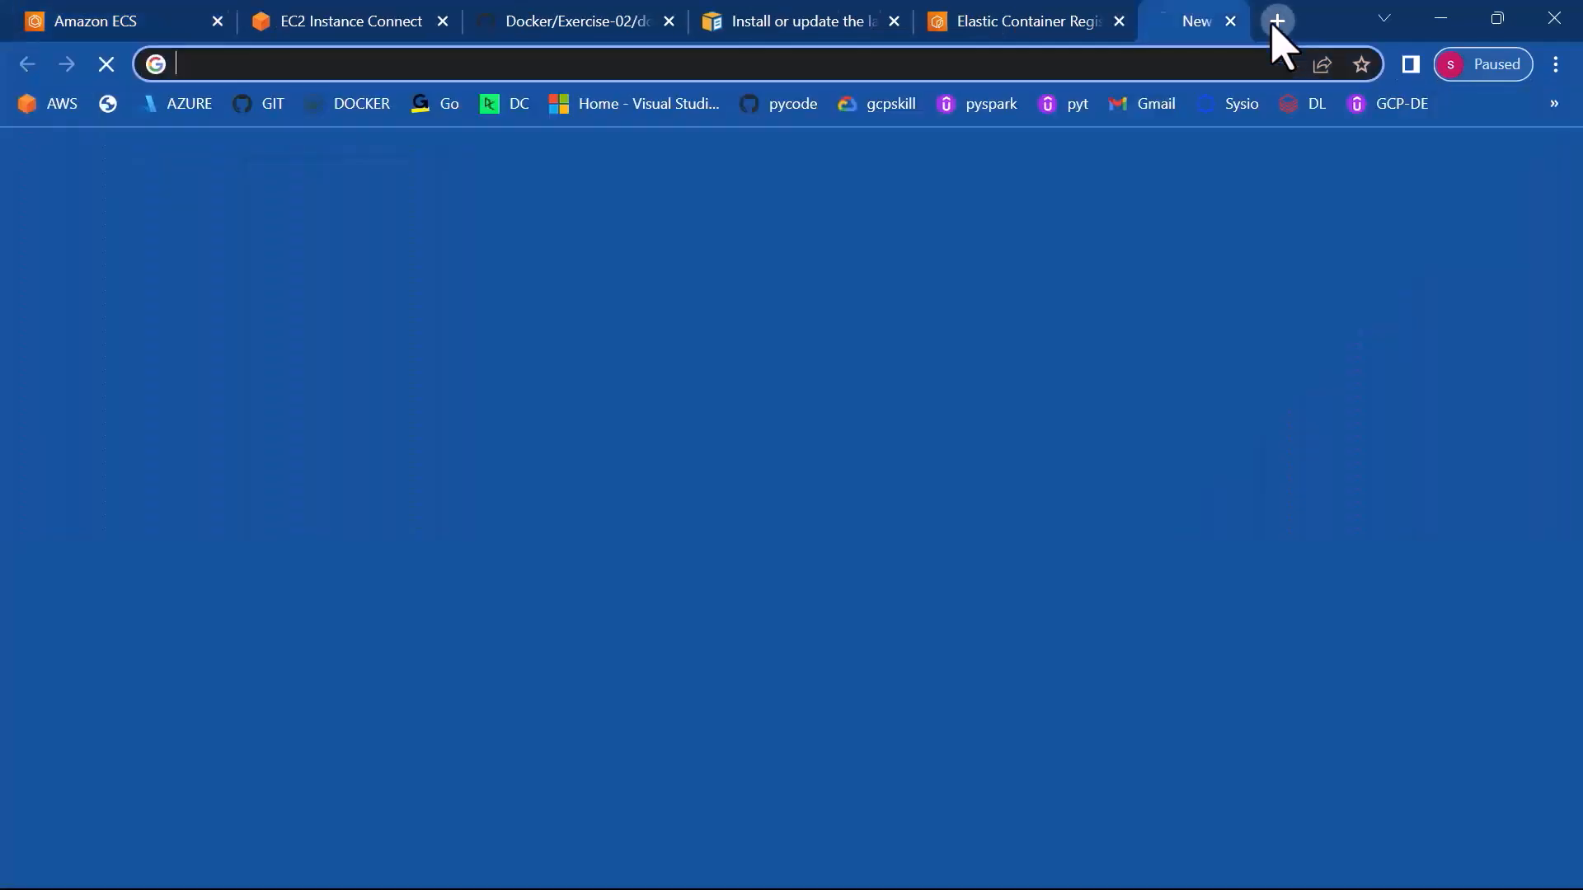
key(ctrl+v)
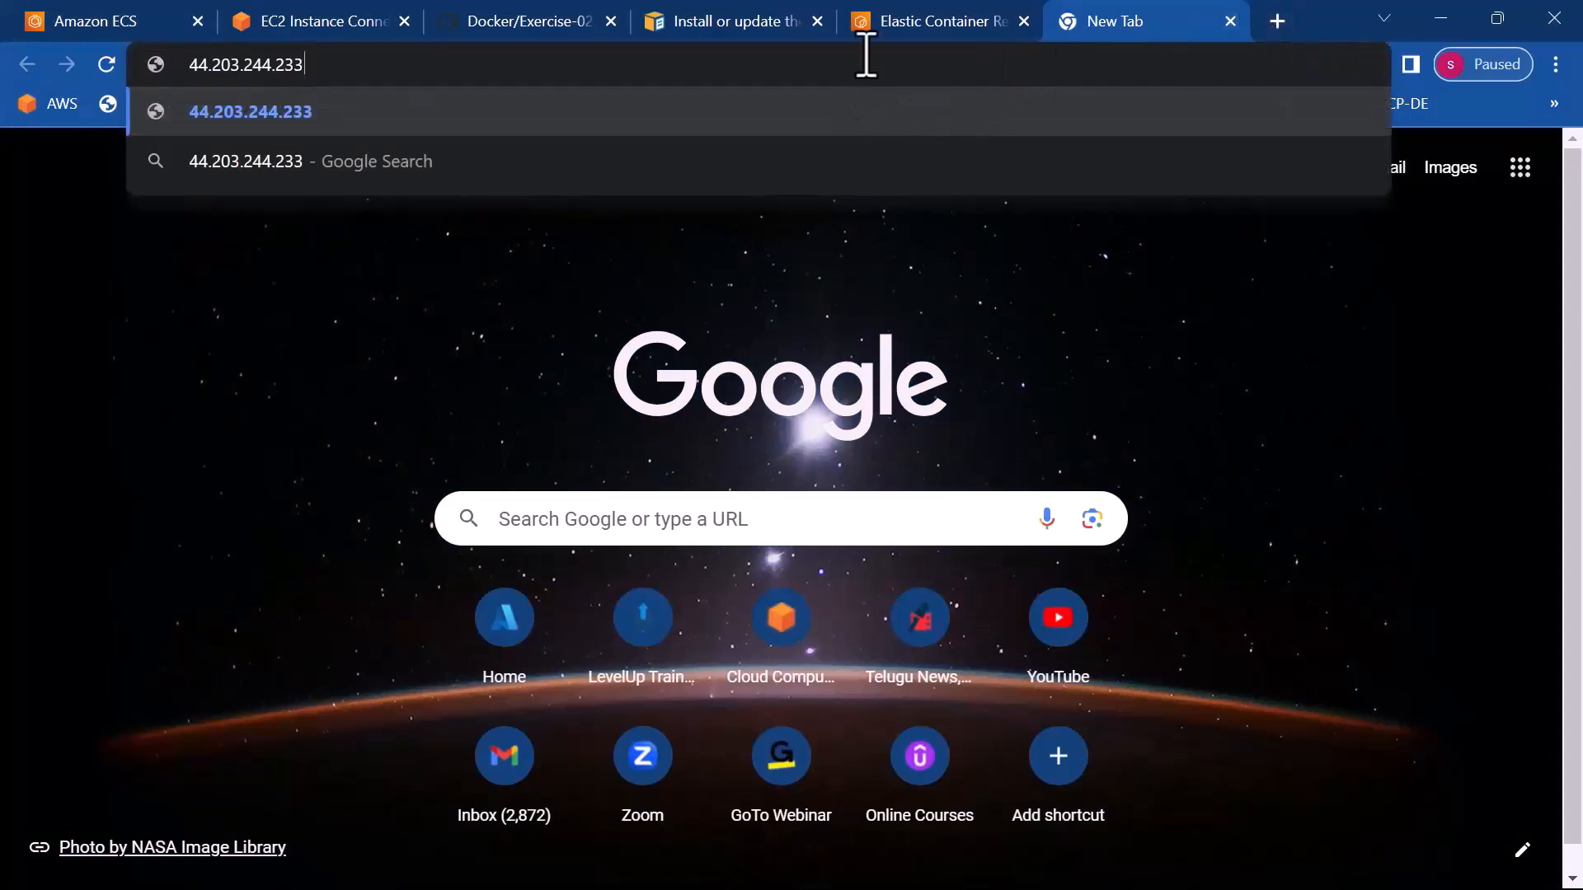
key(alt+Tab)
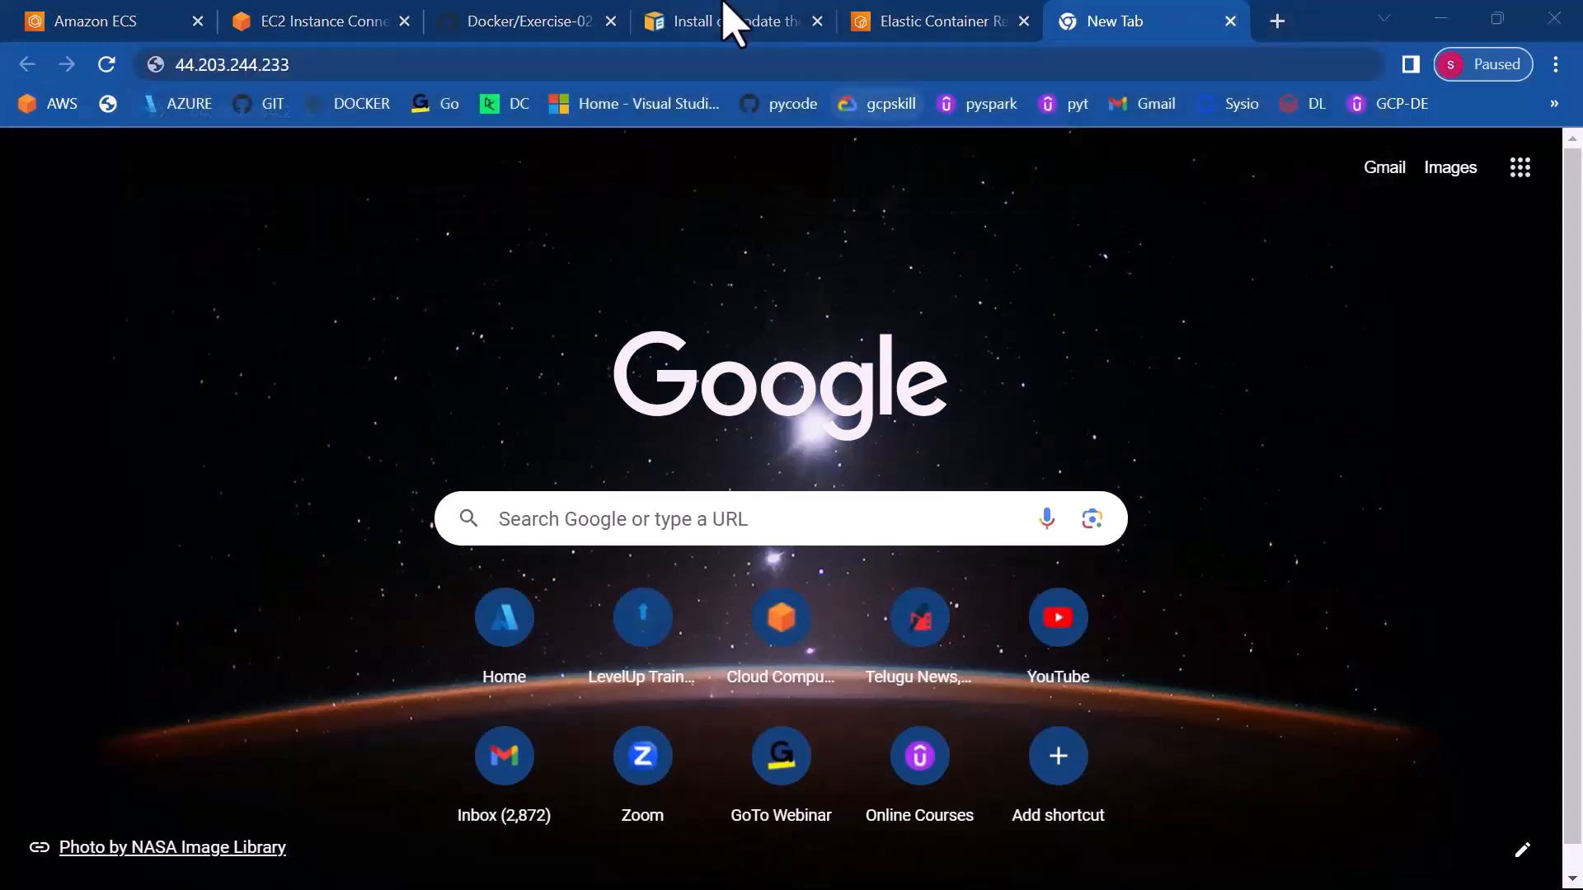
click(713, 63)
key(Return)
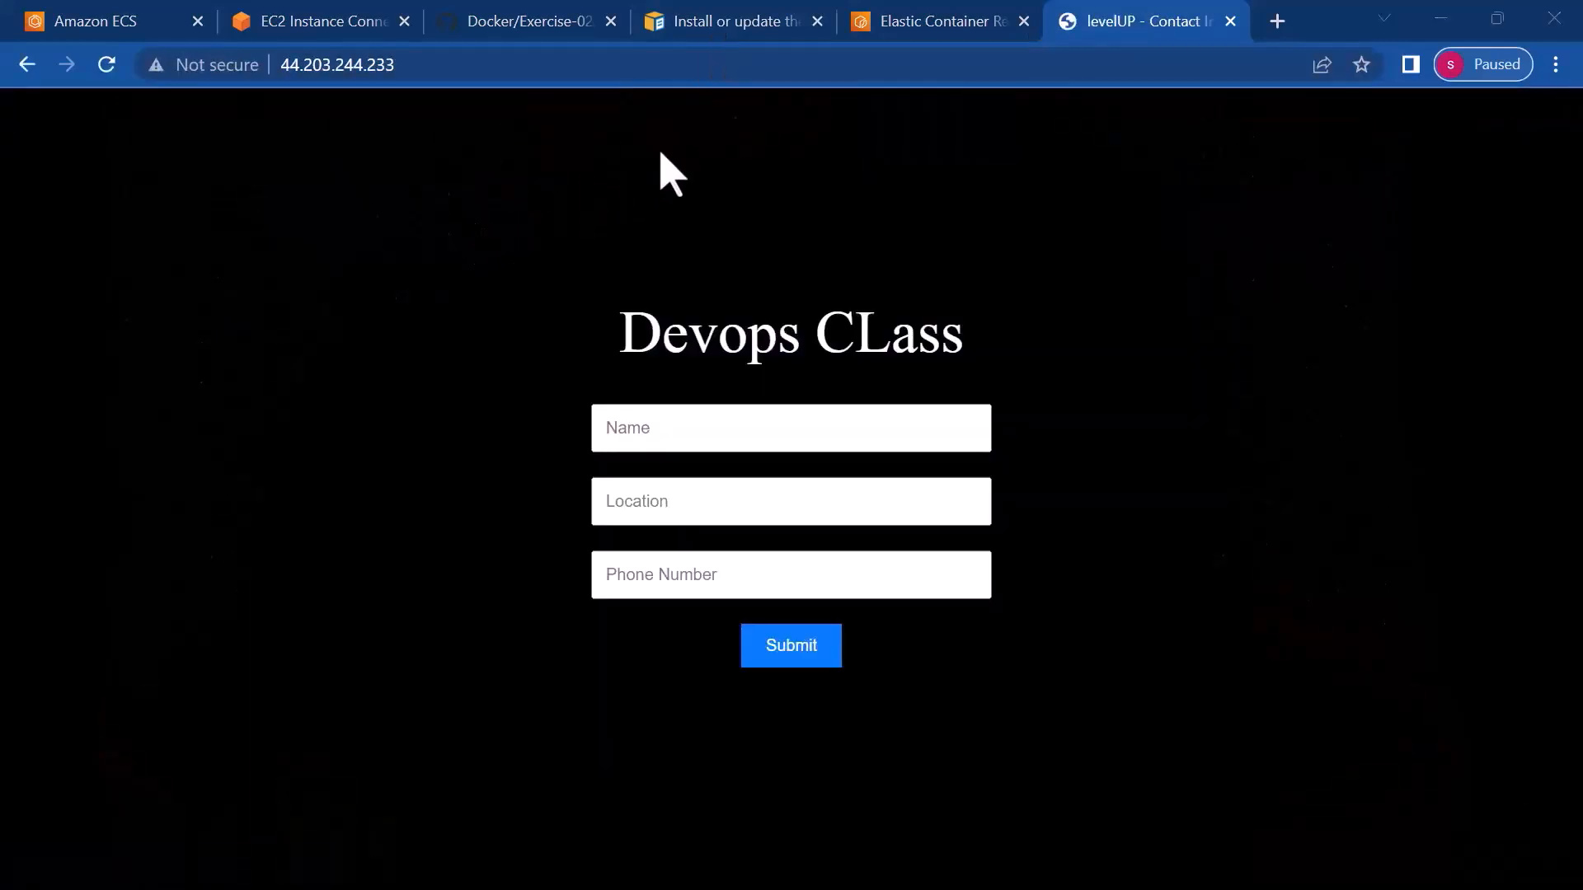
click(740, 429)
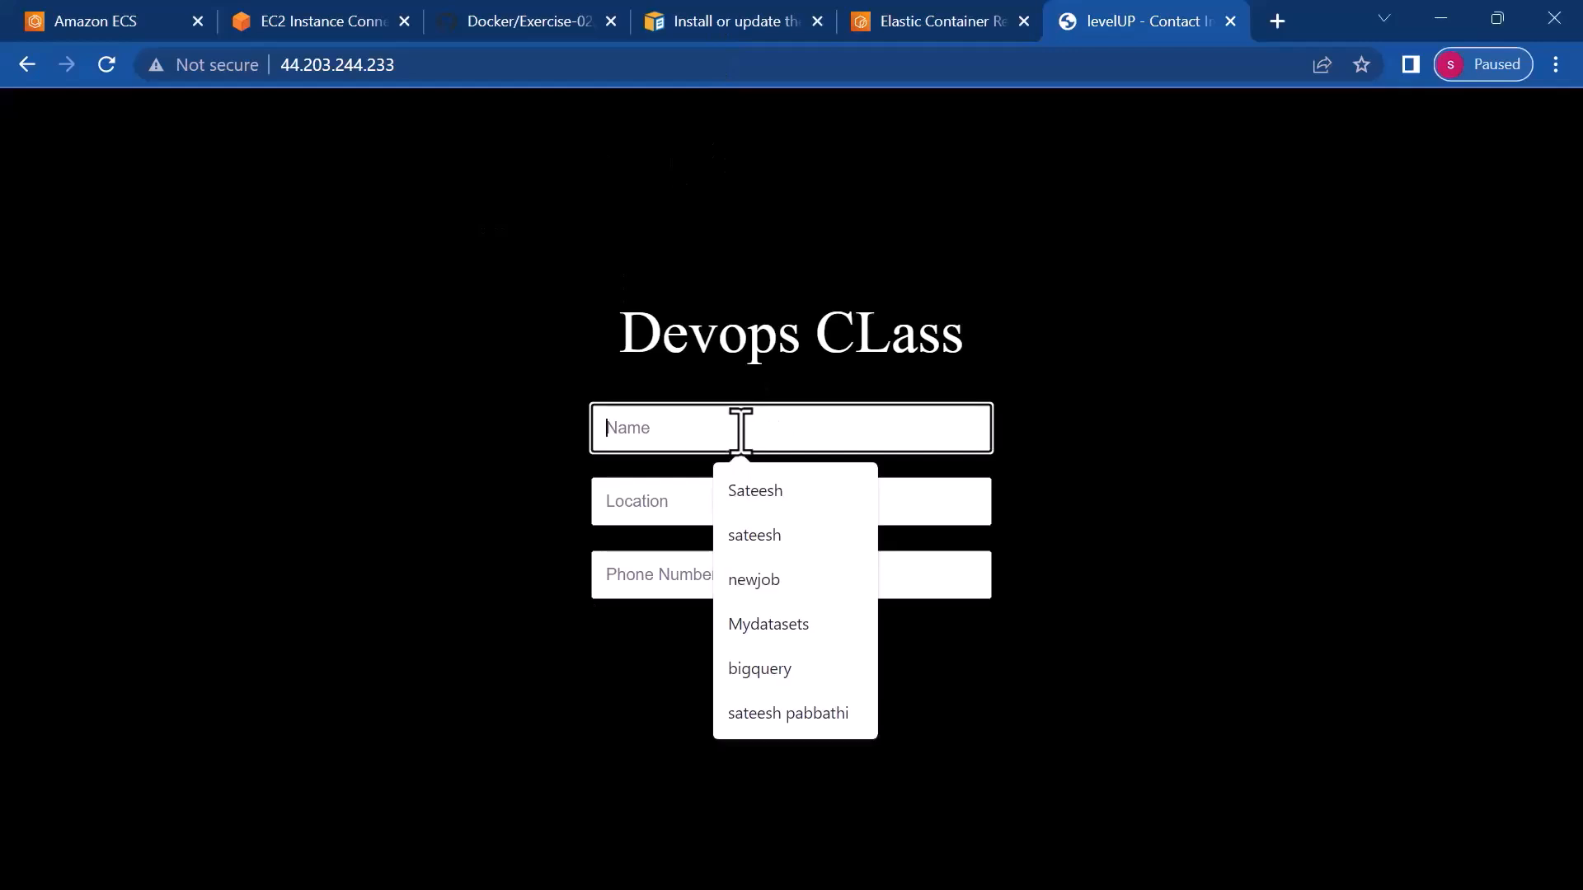
click(208, 365)
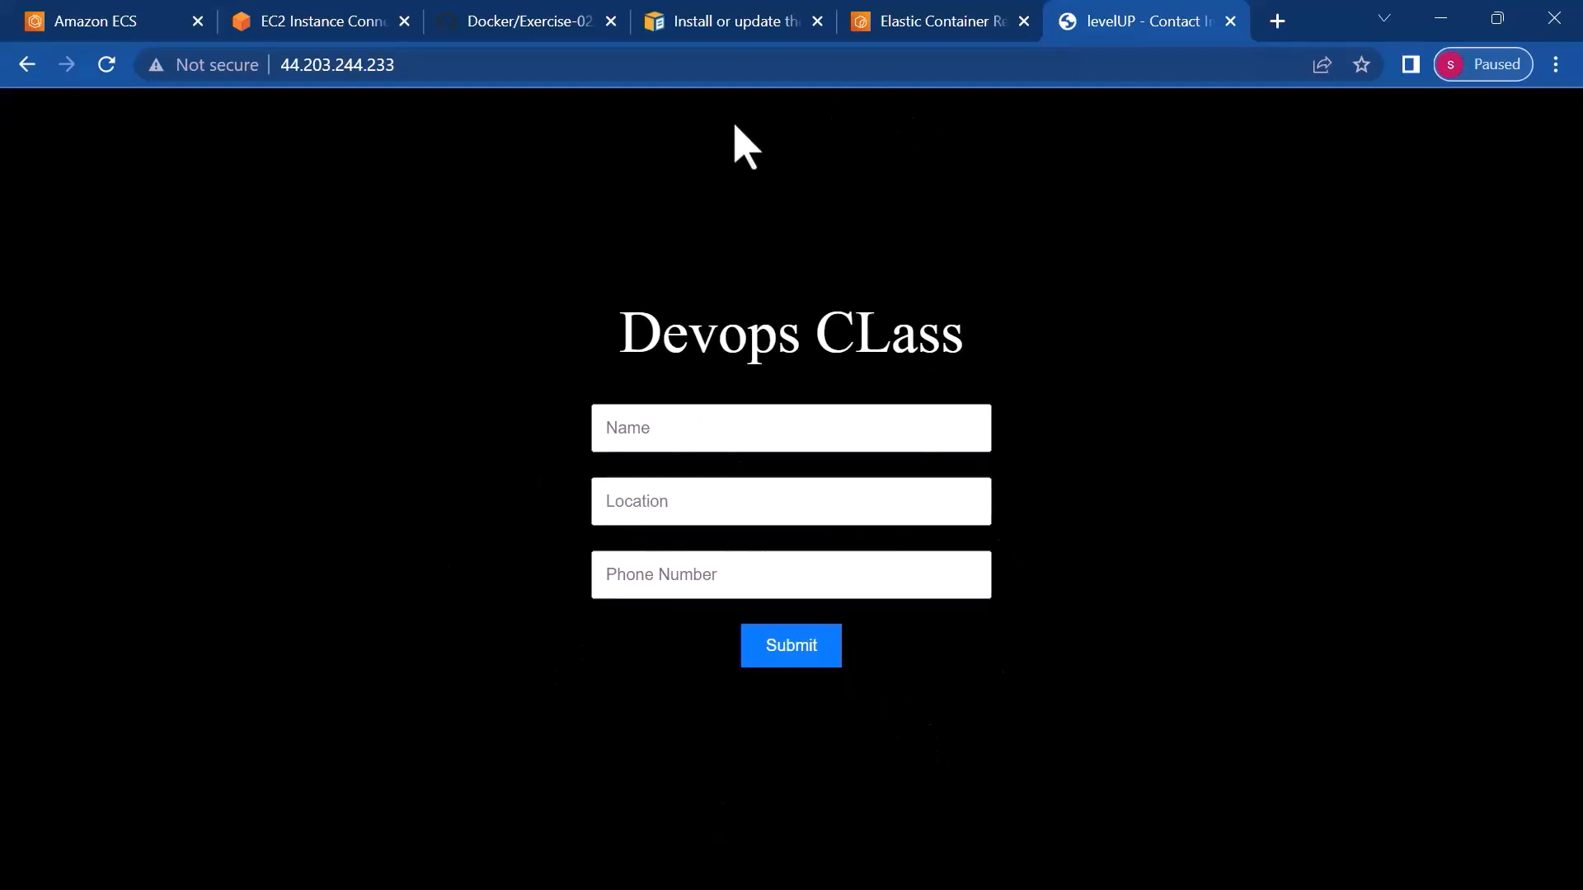
- Look over the levelup public repository in Elastic Container Registry and view the Amazon ECR introduction page
click(936, 23)
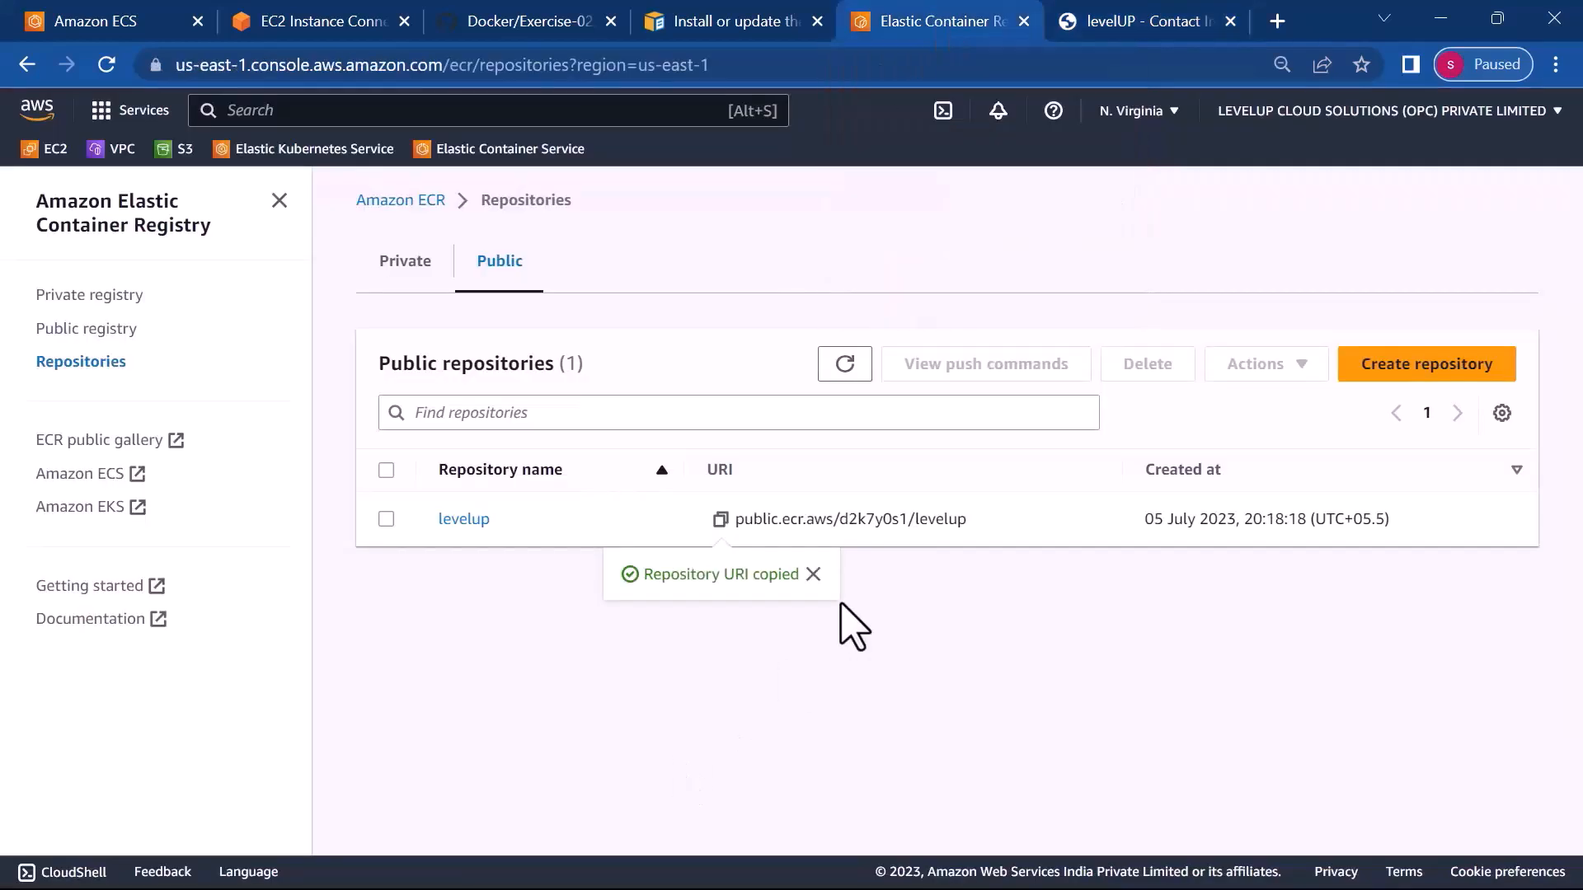
click(814, 575)
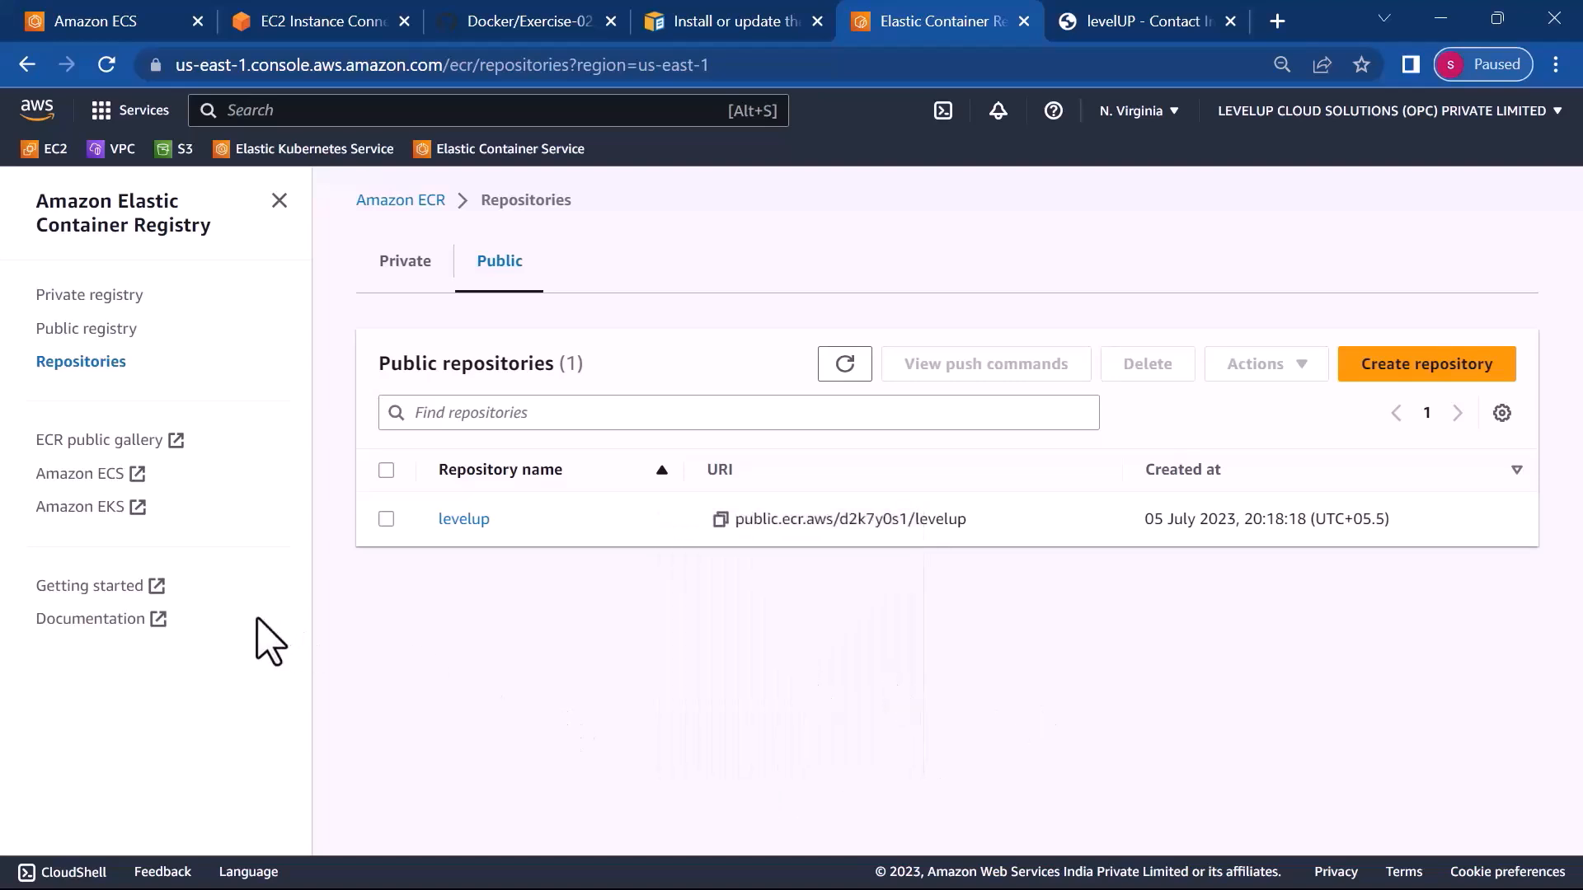
click(385, 202)
scroll(500, 513, down, 3)
scroll(501, 513, up, 3)
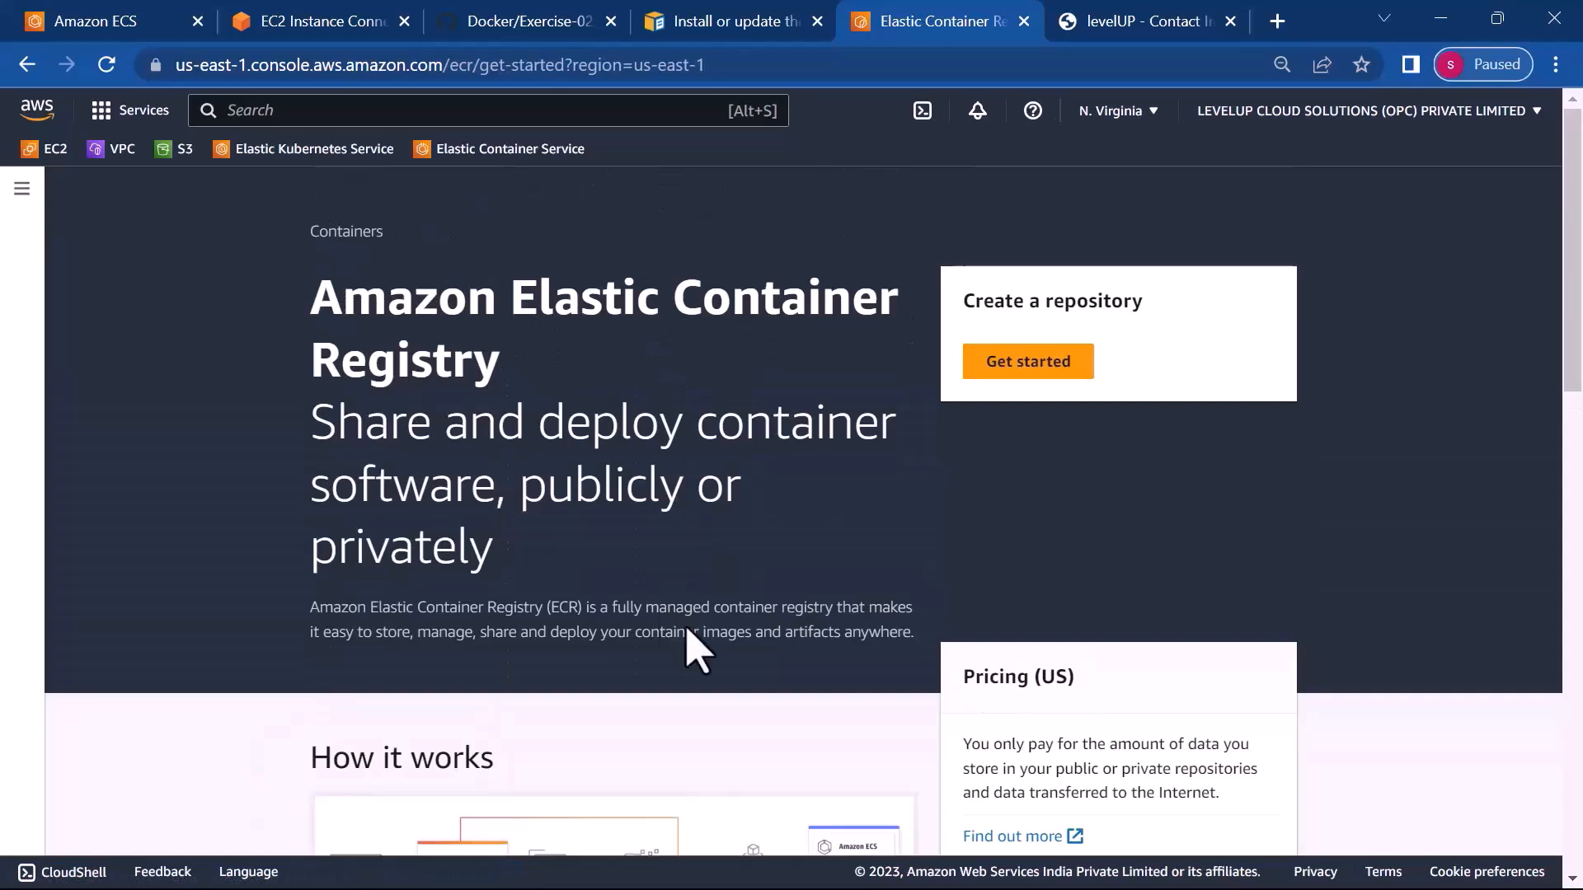
- Switch to Sublime Text and write the line "ECR" a few blank lines below the Data Engineering heading
key(super)
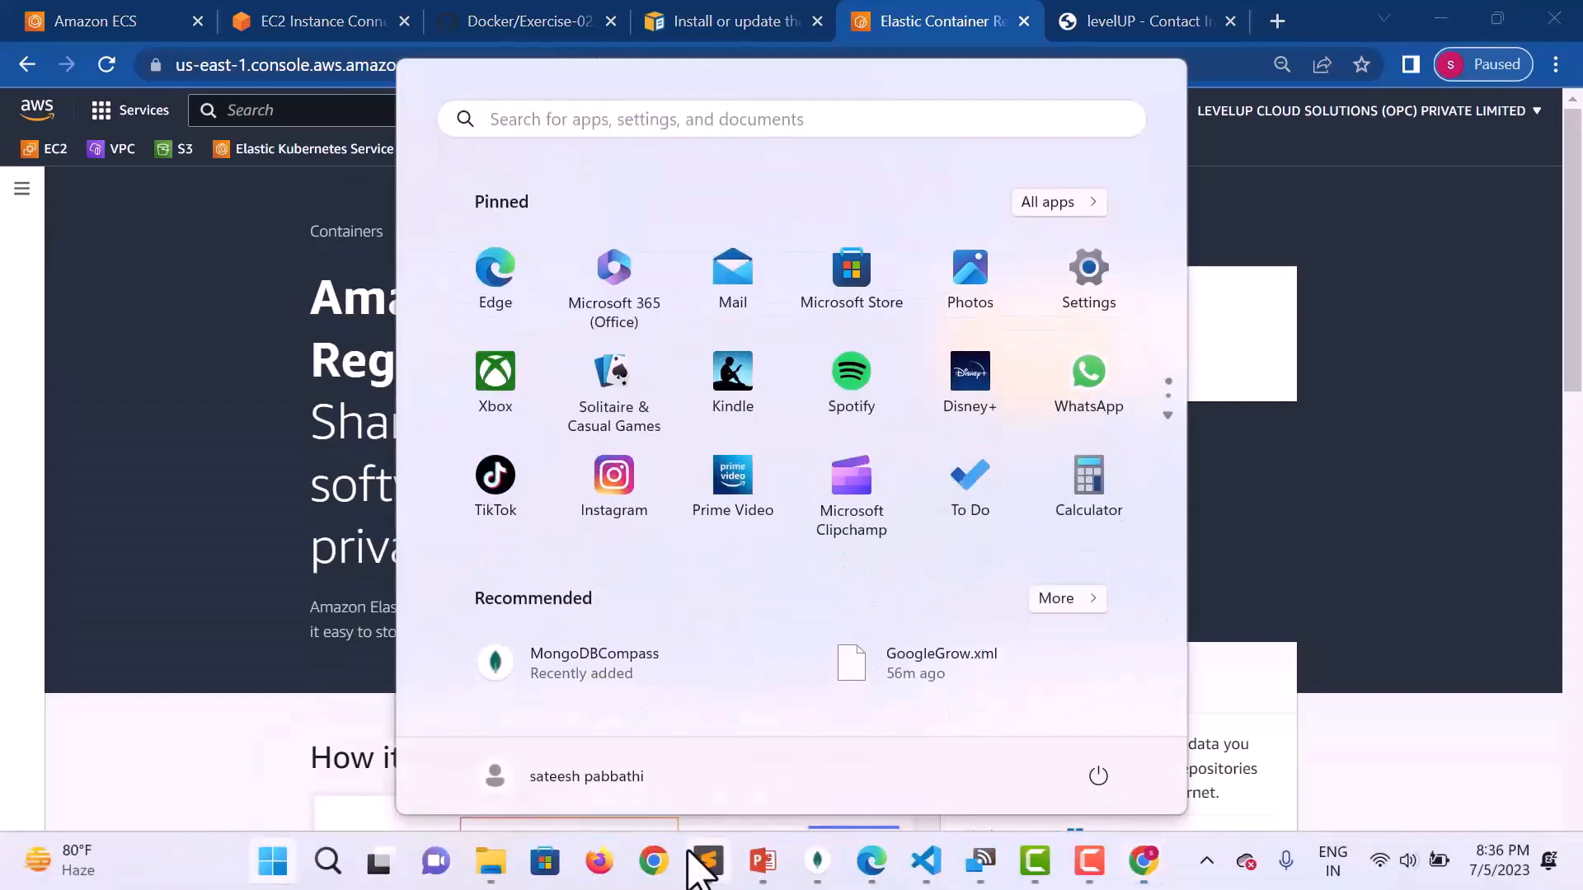
click(722, 831)
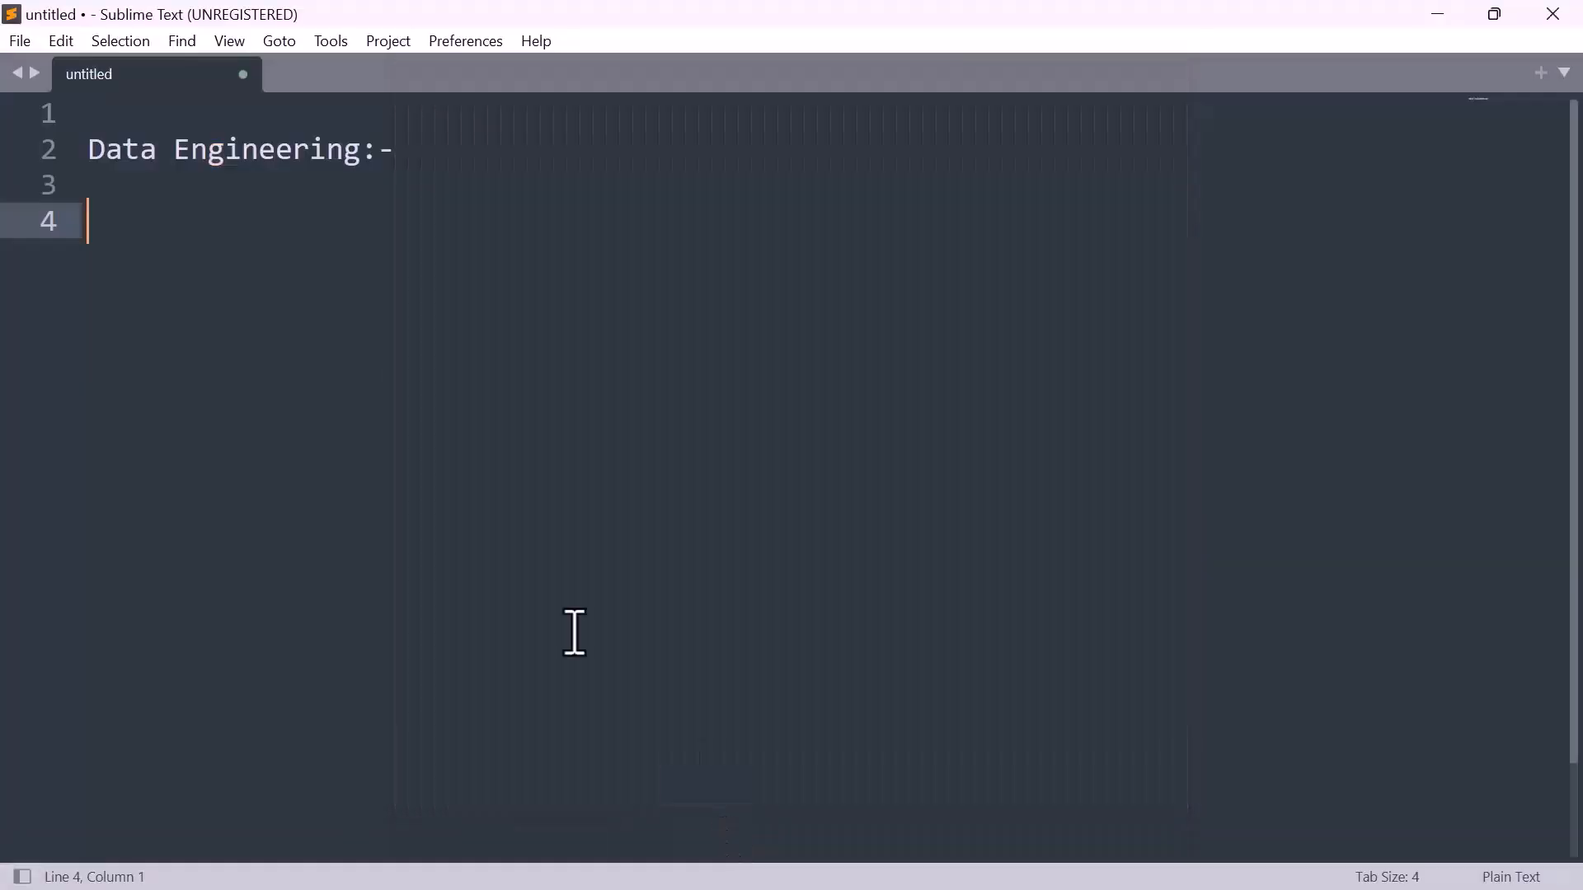
key(Return)
key(Return)
key(Return)
scroll(573, 633, down, 2)
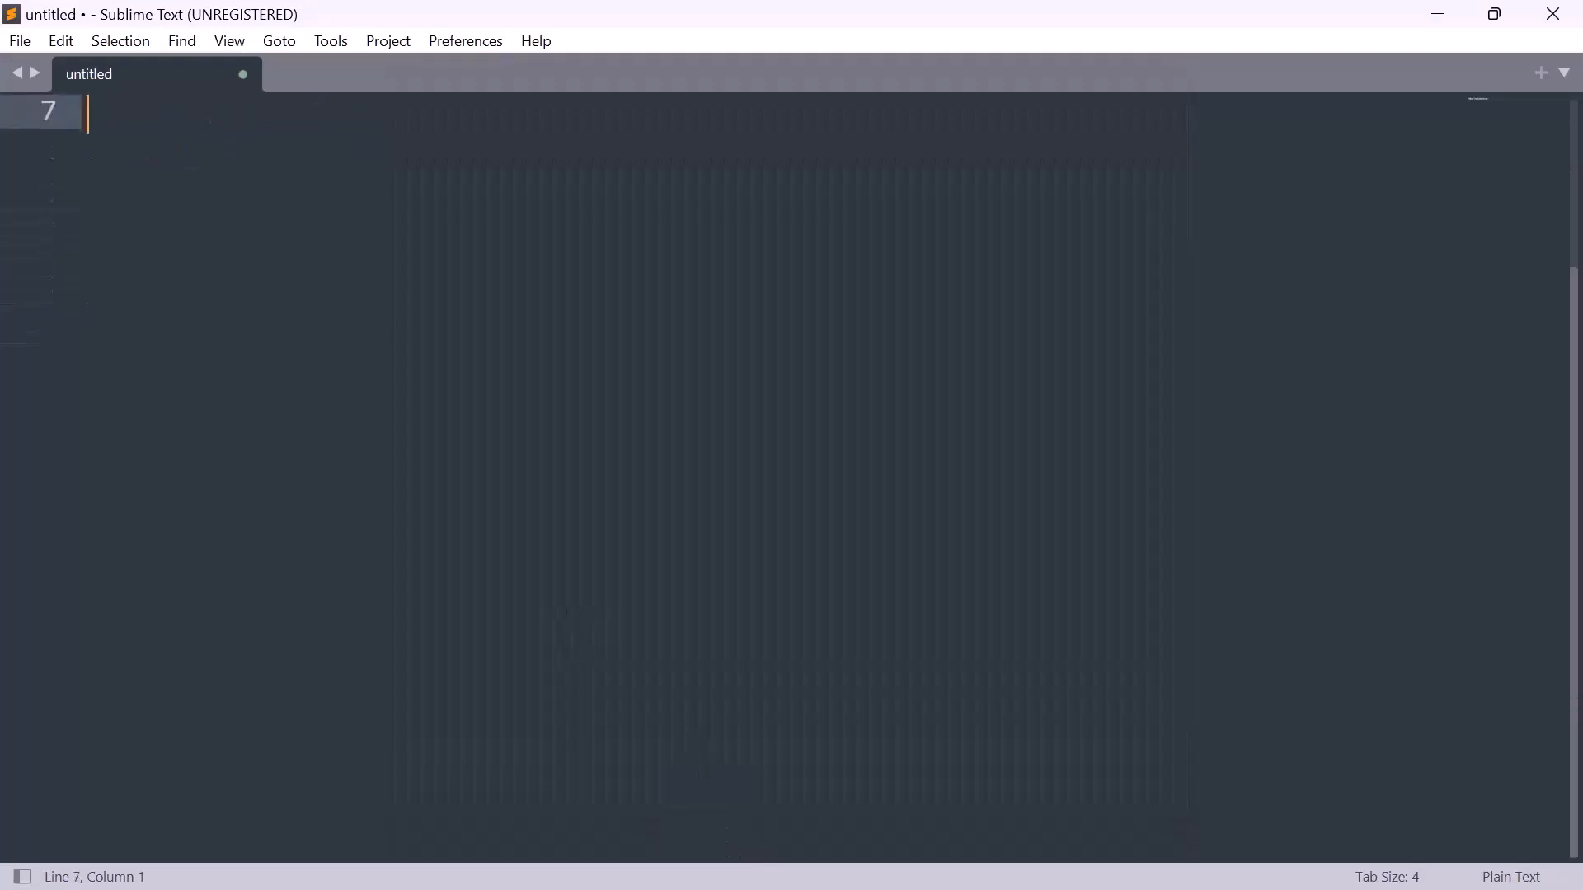
key(Return)
key(Return)
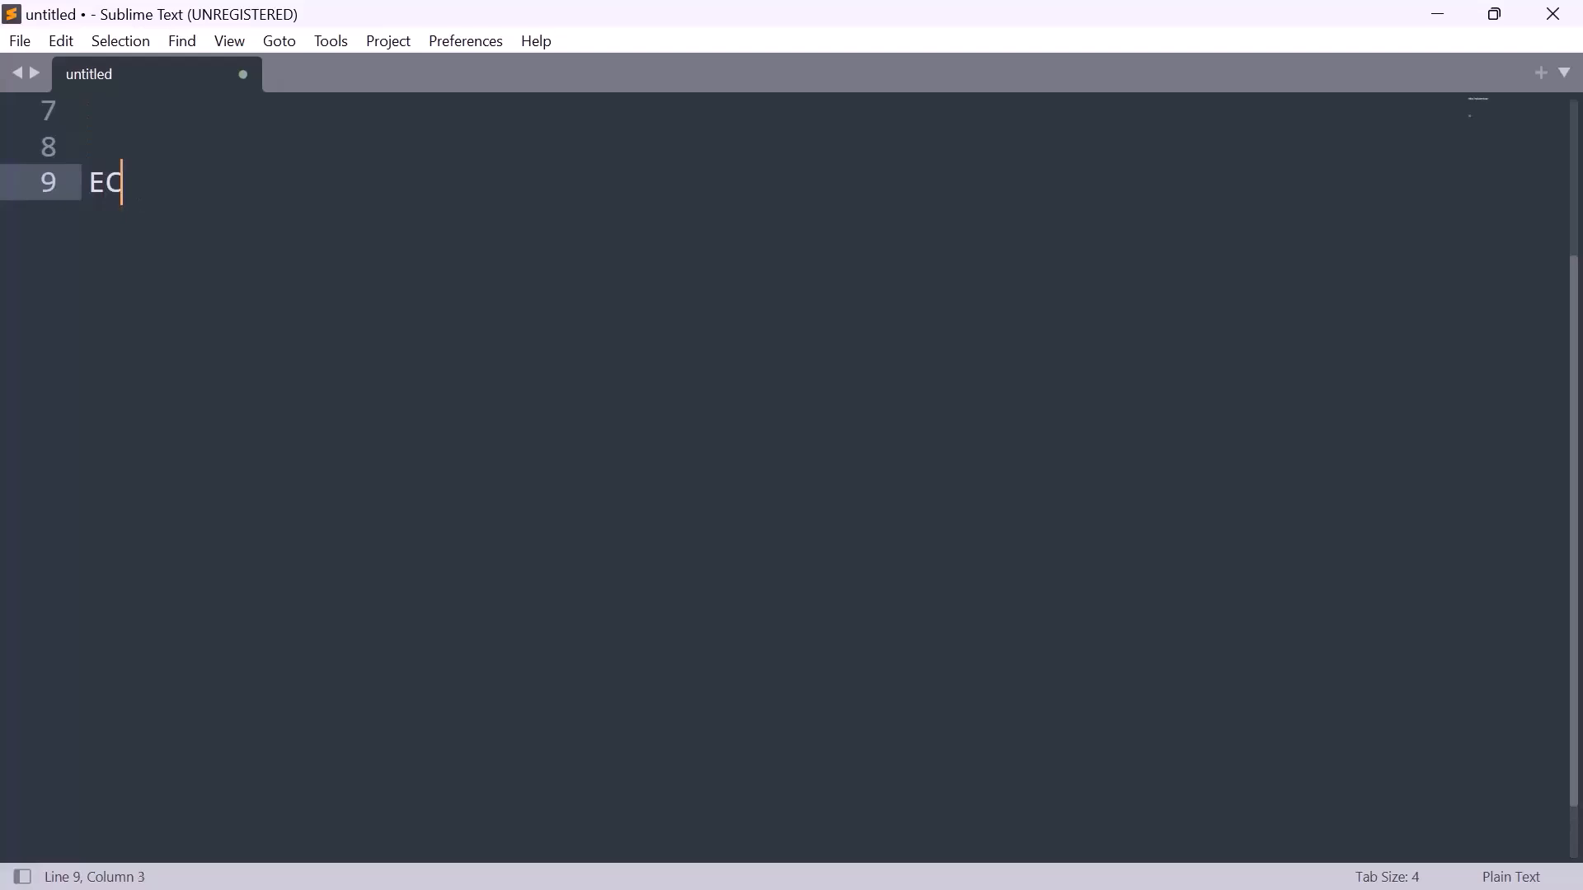
key(Return)
key(Return)
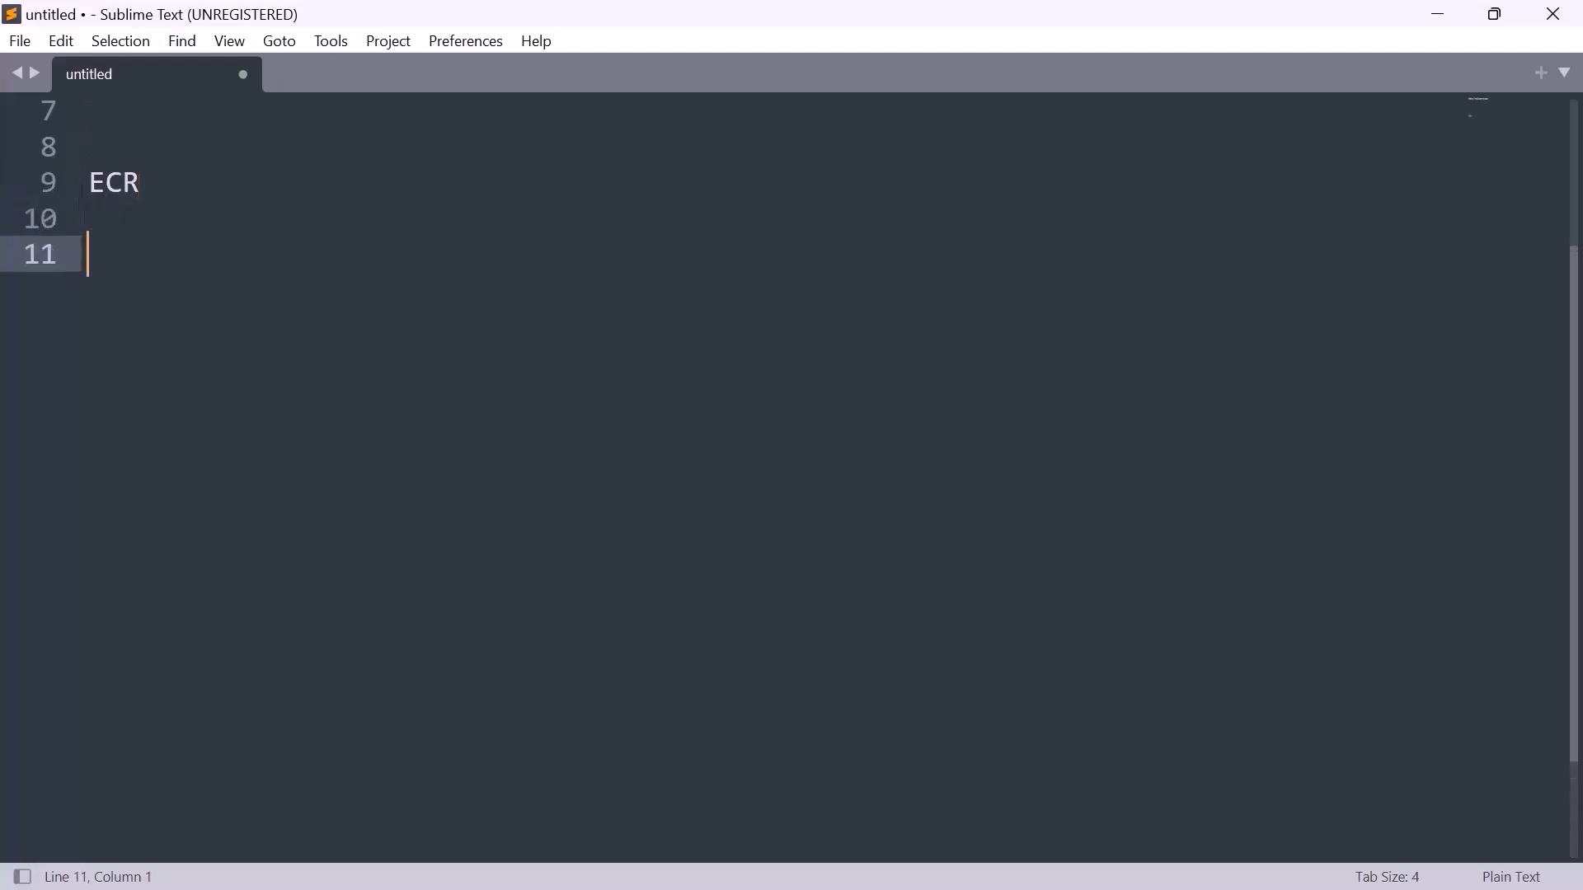
- Above the ECR line, start a recap list with the entries "> ec2", "> docker" and "> aws cli"
key(Up)
key(Up)
key(Return)
key(Return)
key(Return)
key(Up)
key(Up)
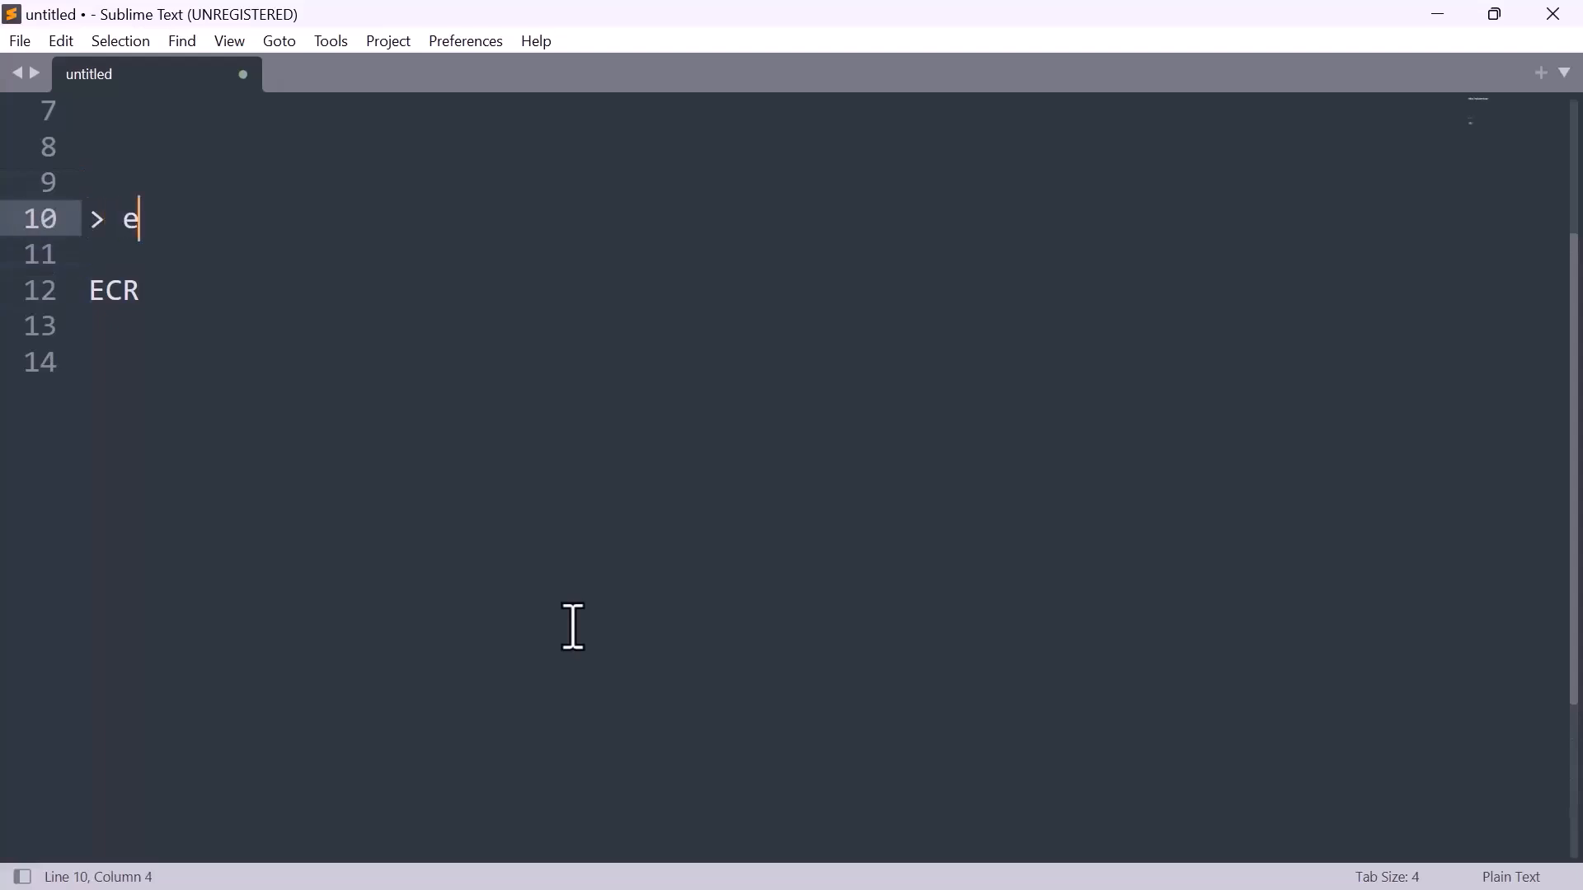
key(Return)
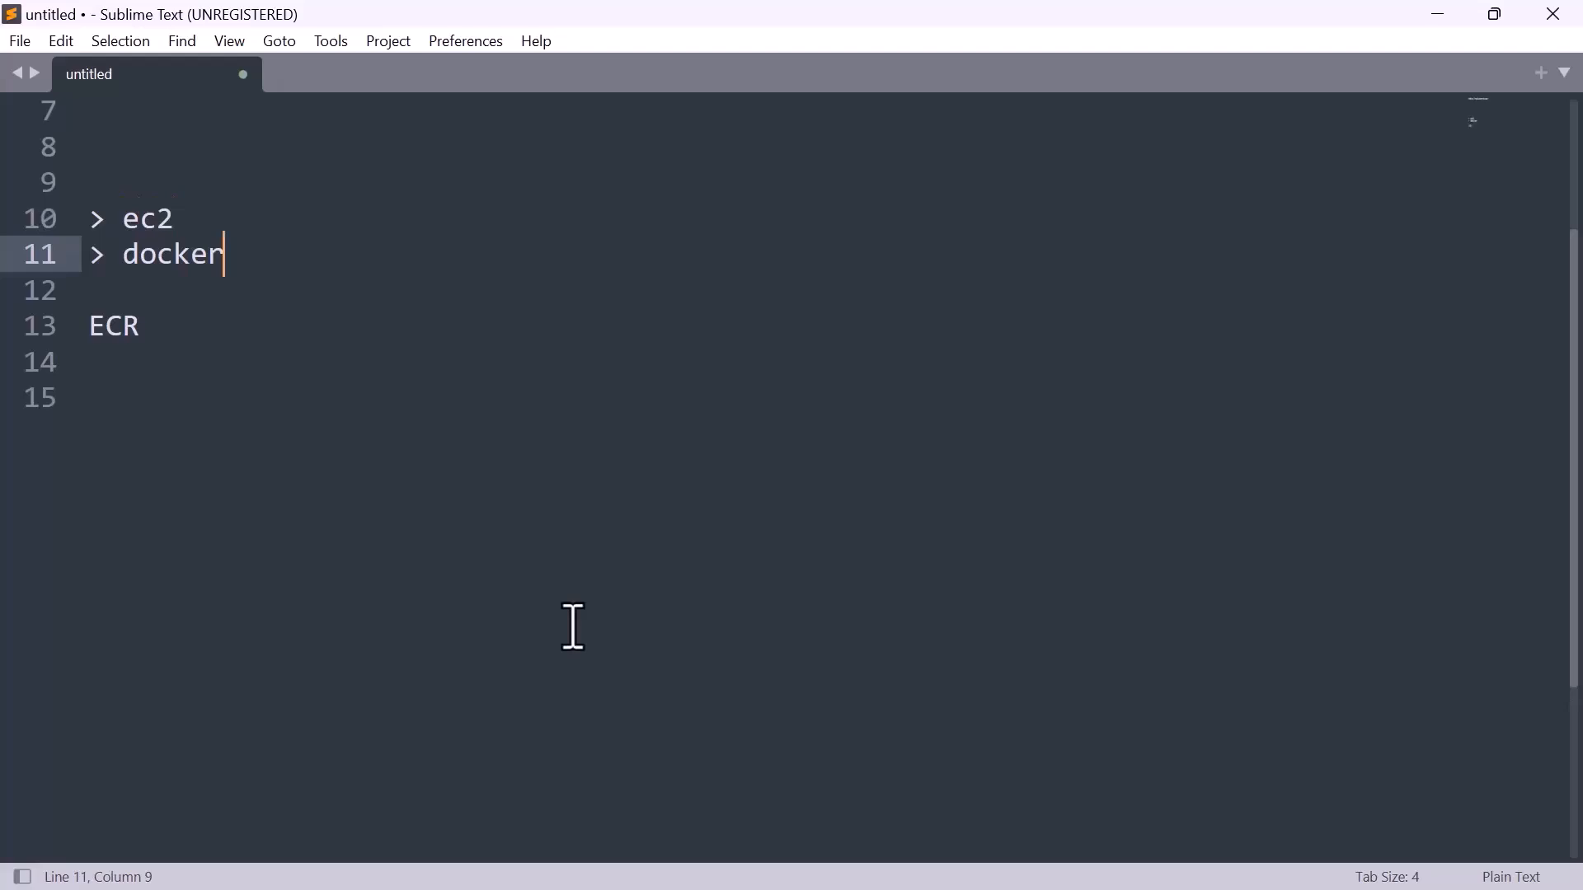
key(Return)
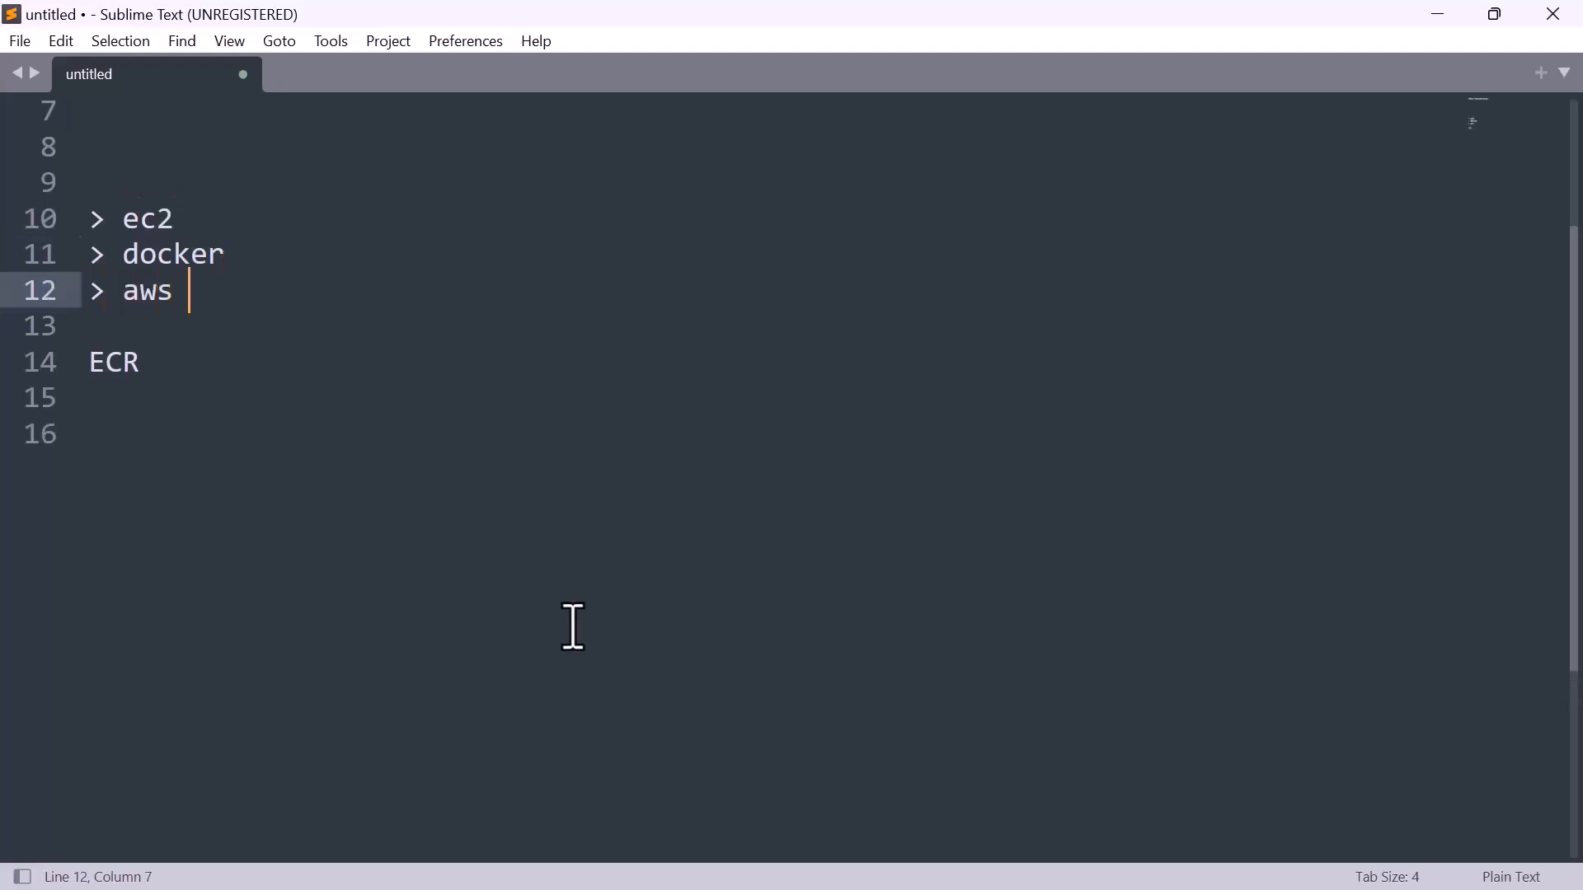
text(> aws cli)
- Add the list entries "> build a docker image" and "> create a ECR on aws" below the aws cli entry
key(Return)
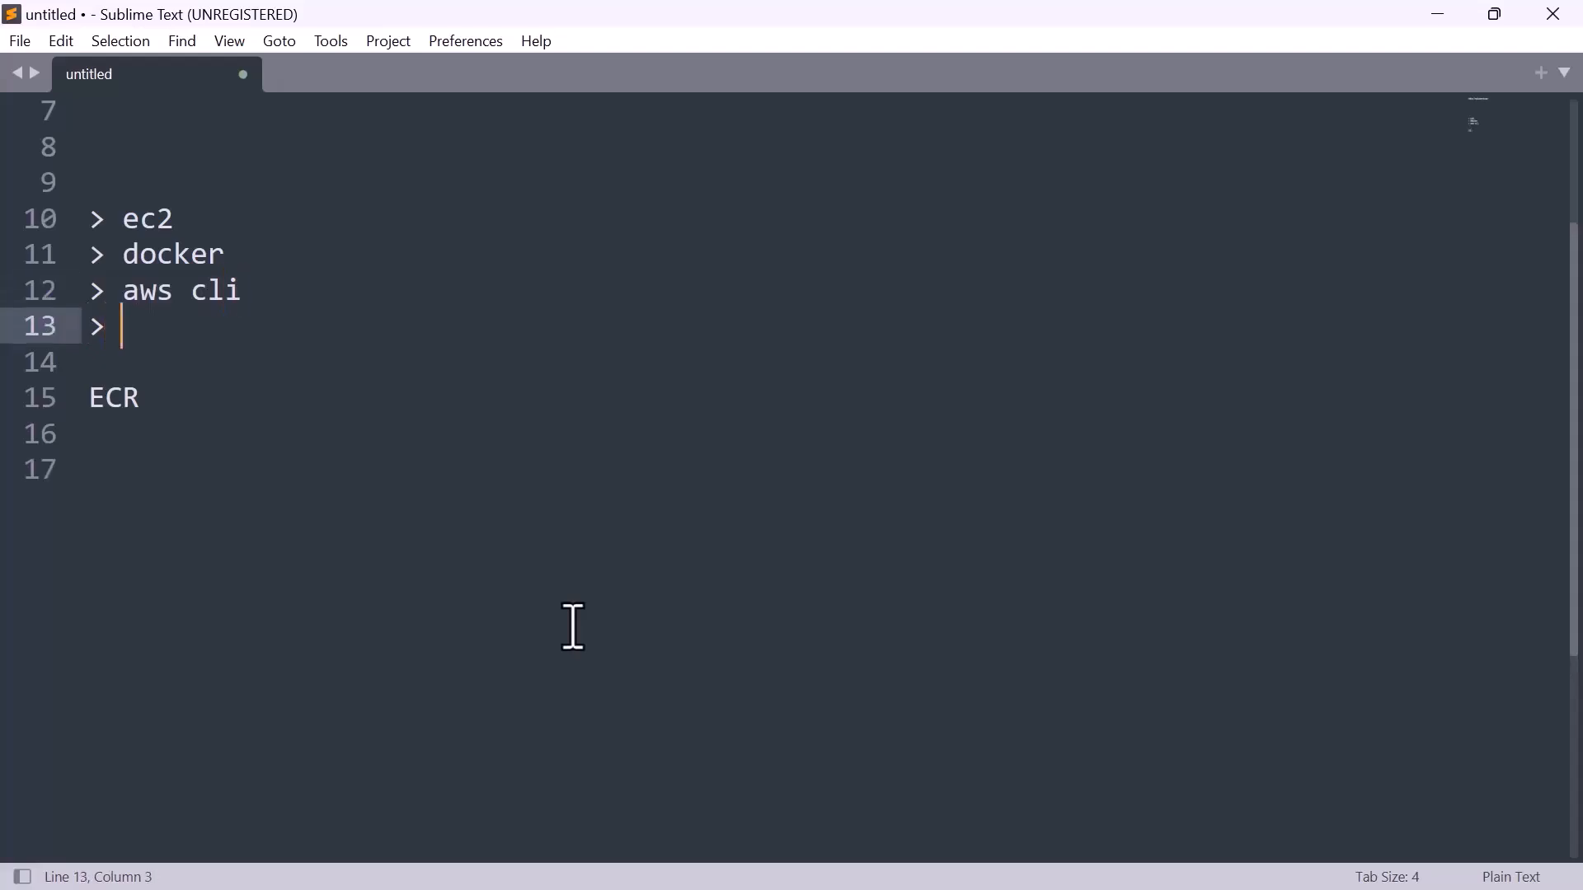
text(build a doc)
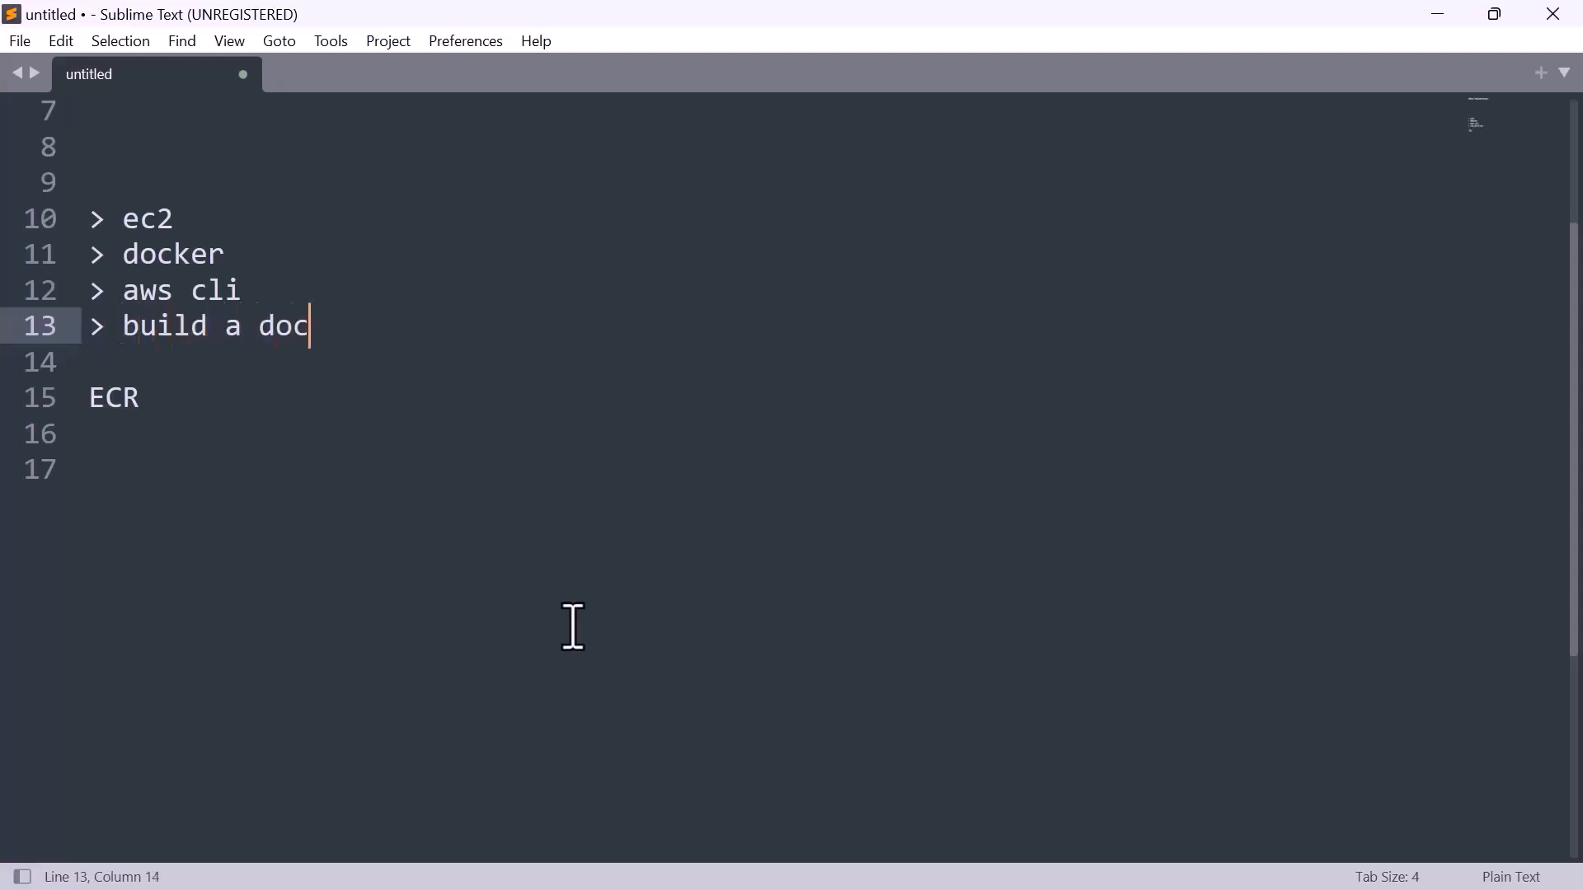
text(ker image)
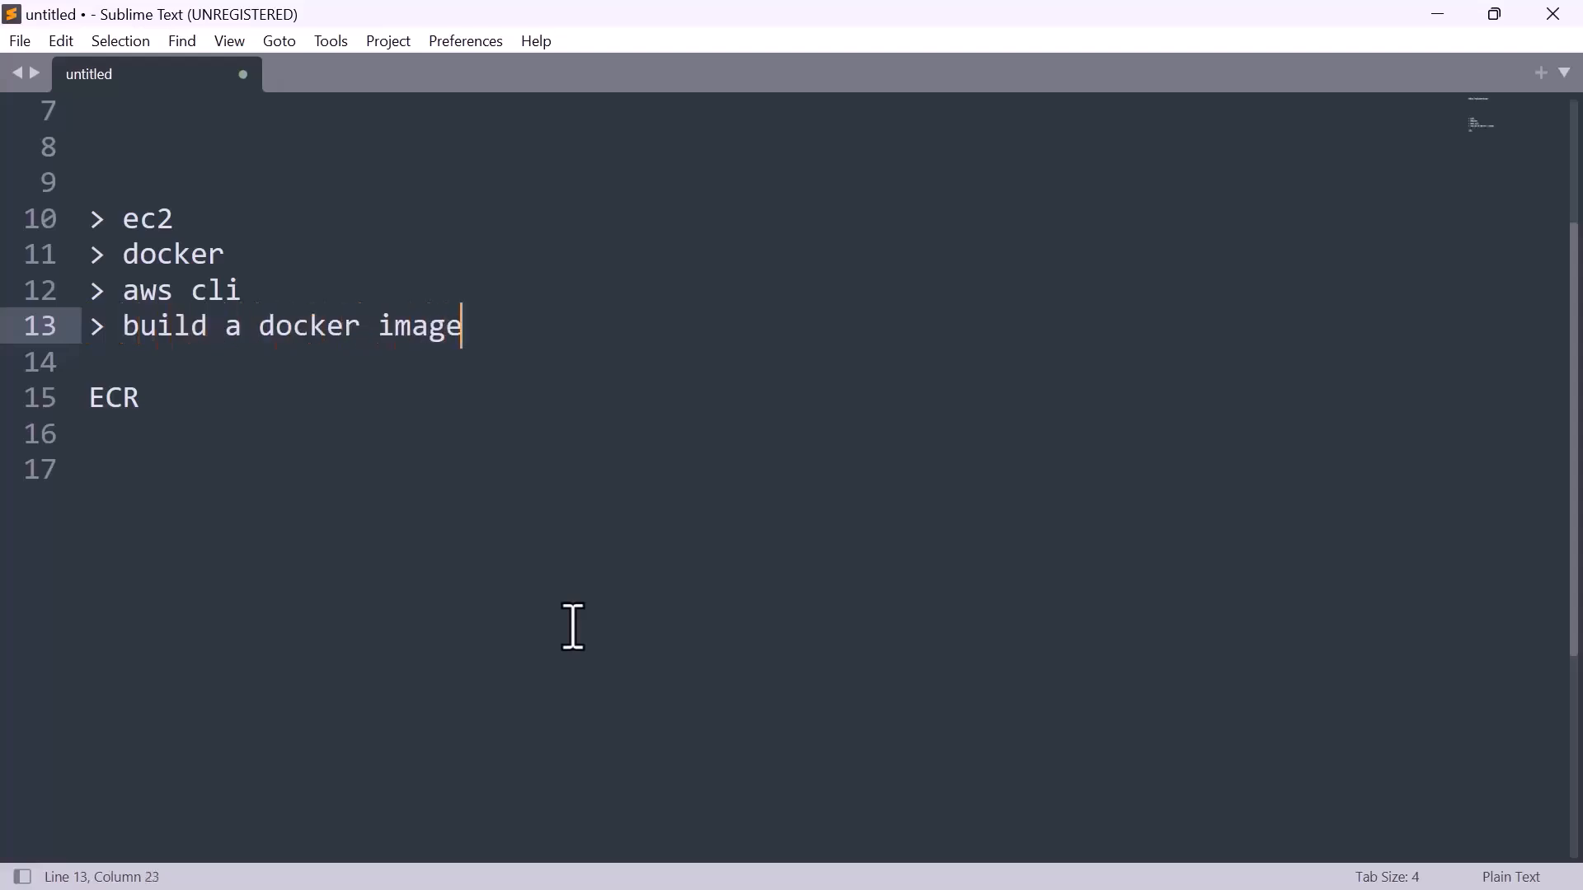
key(Return)
text(> )
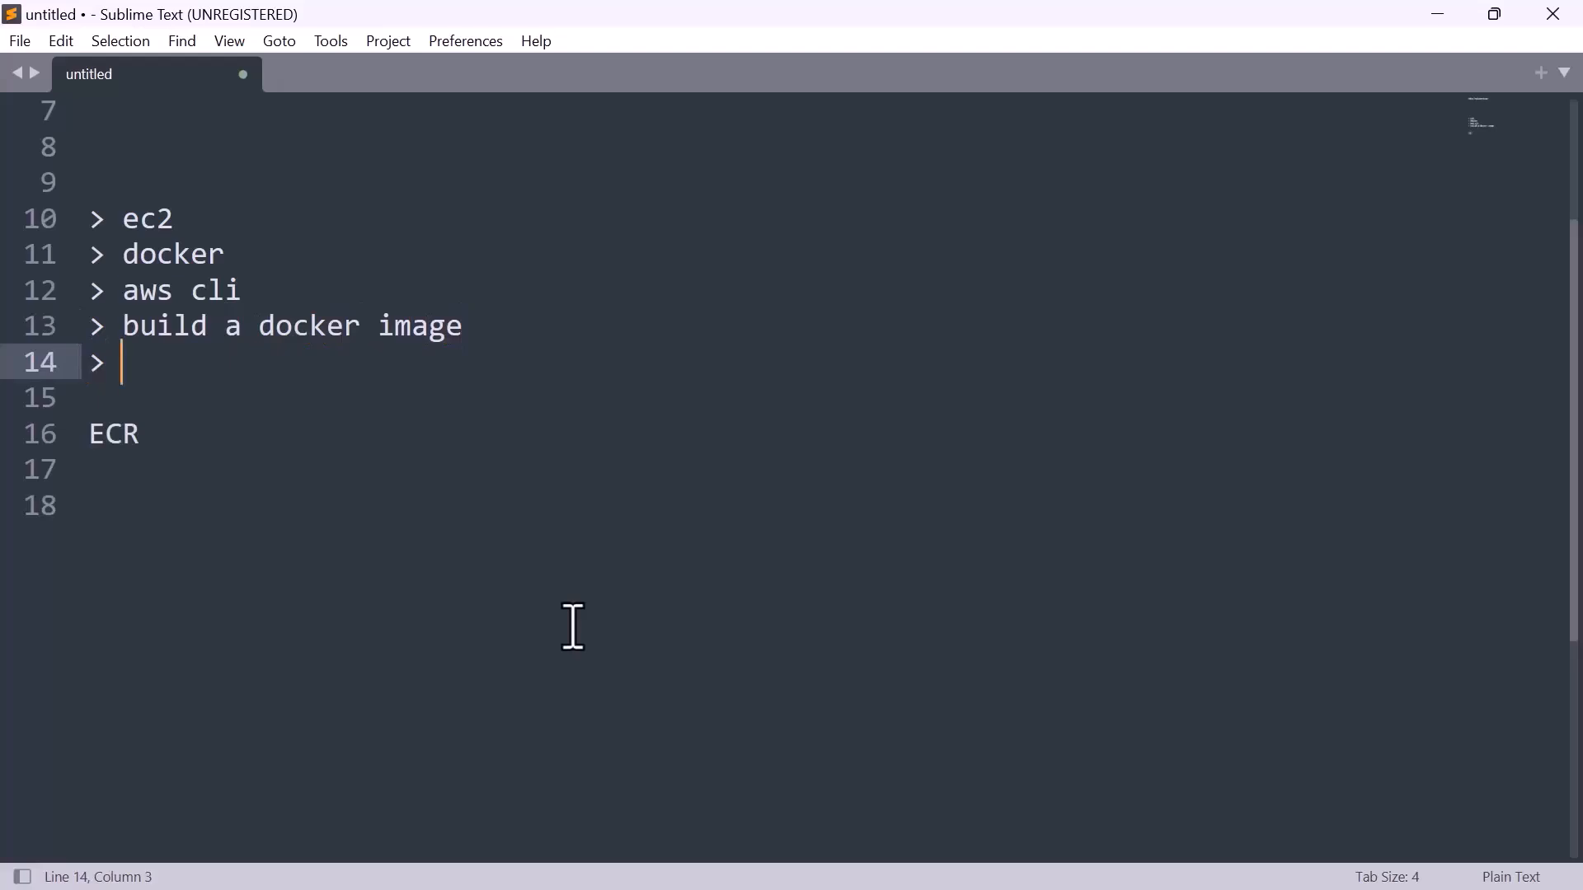
text(create a )
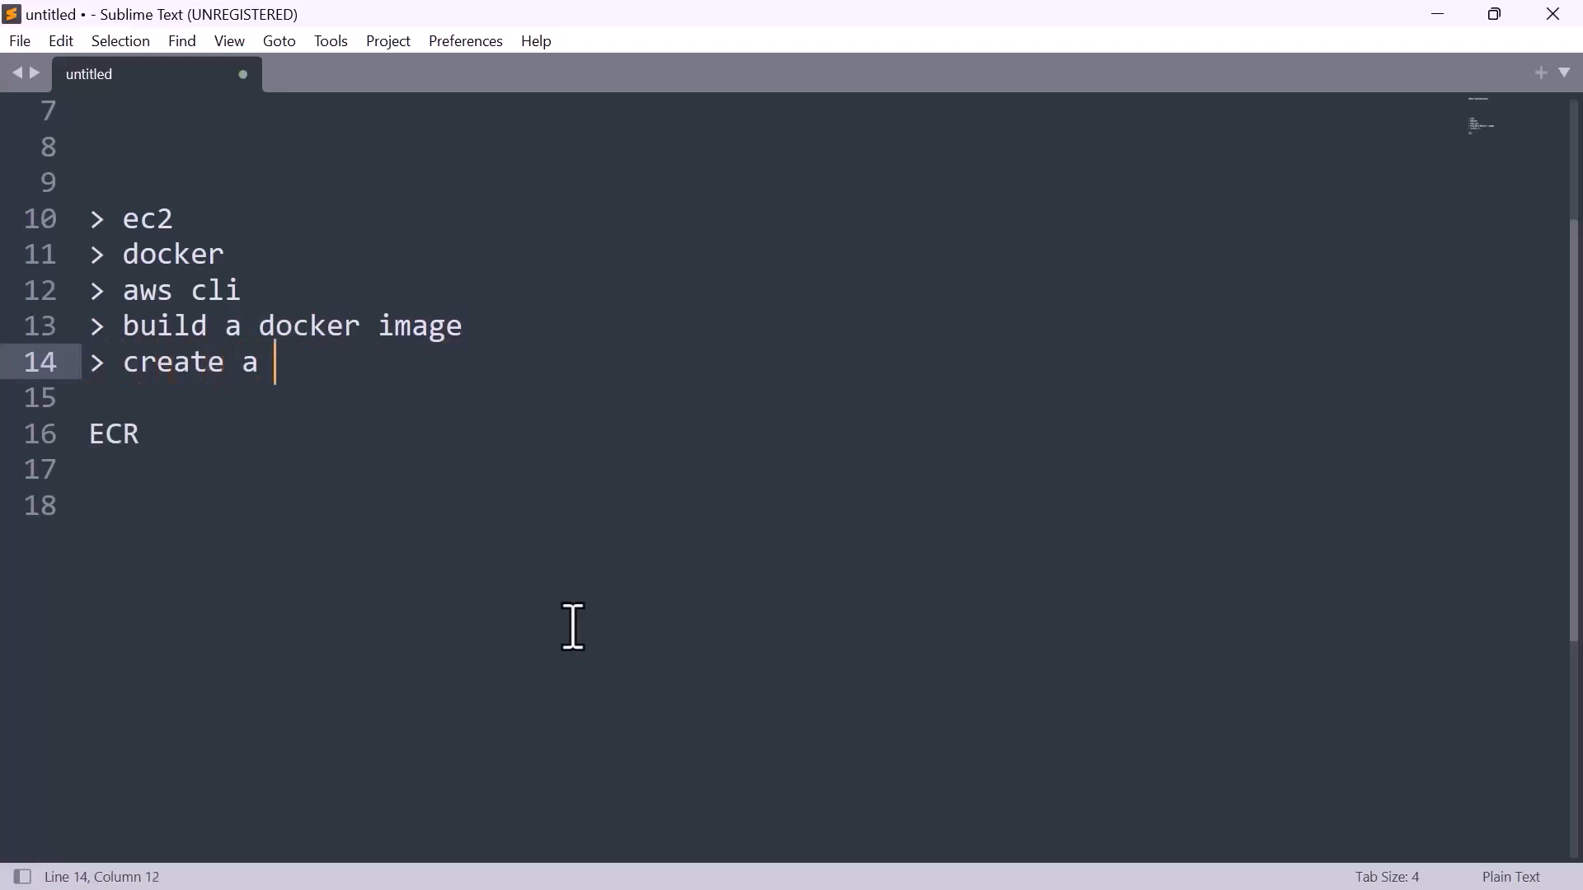
text(ECR)
text( pn)
key(BackSpace)
key(BackSpace)
text(on aws)
- Add the entry "> pushed the image to ECR" to the recap list, correcting the misspellings
key(Return)
text(> p)
text(ous)
key(BackSpace)
key(BackSpace)
key(BackSpace)
text(used t)
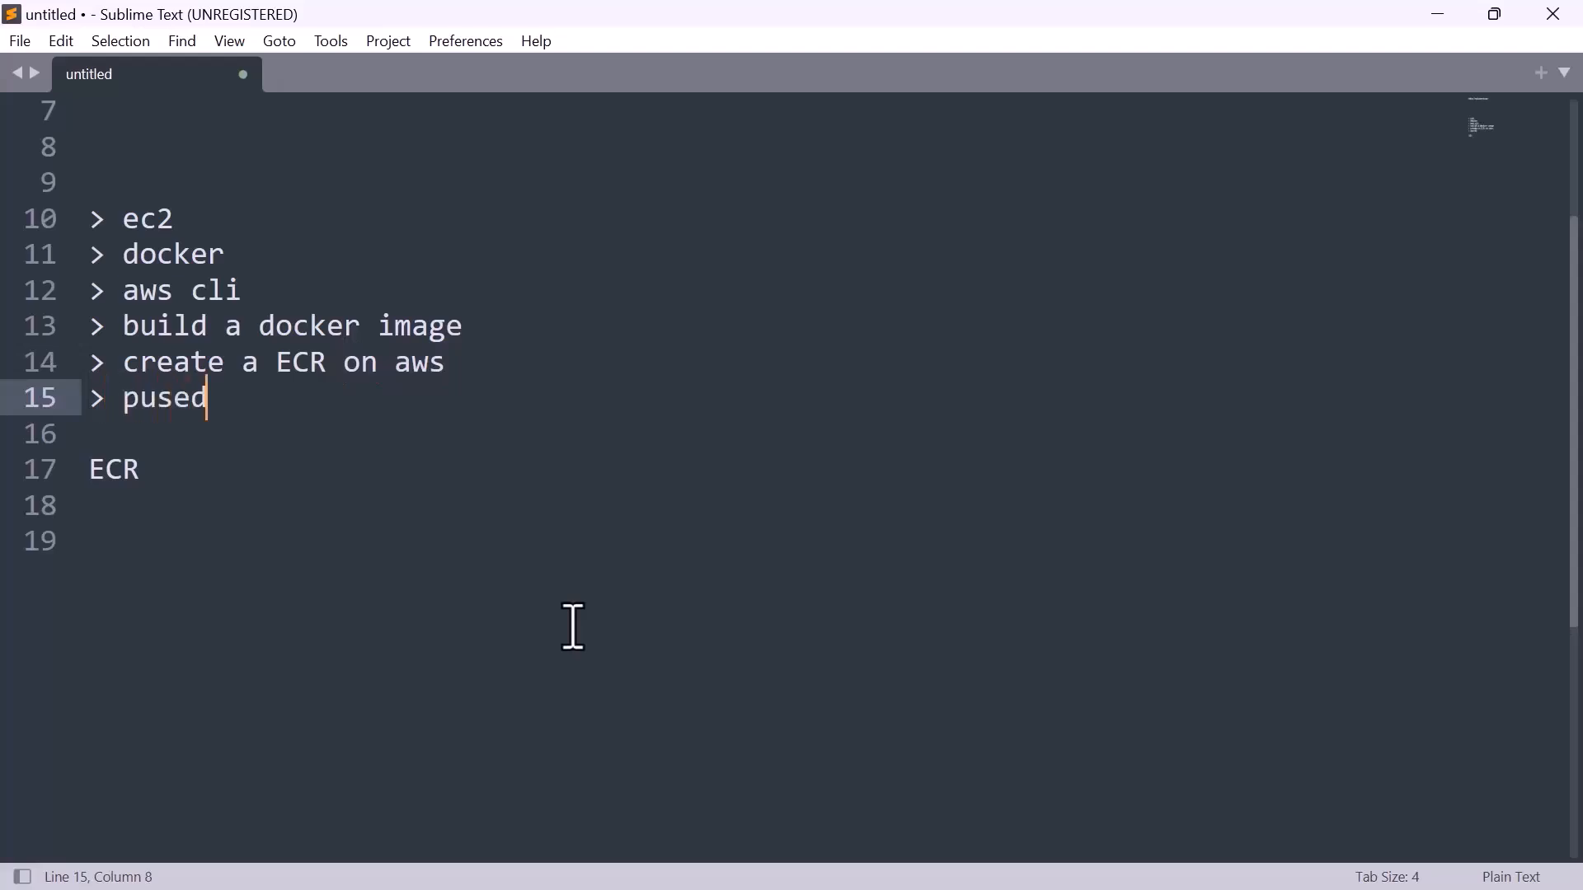
key(BackSpace)
key(BackSpace)
key(BackSpace)
key(BackSpace)
text(hed trhe)
key(BackSpace)
key(BackSpace)
key(BackSpace)
text(he image )
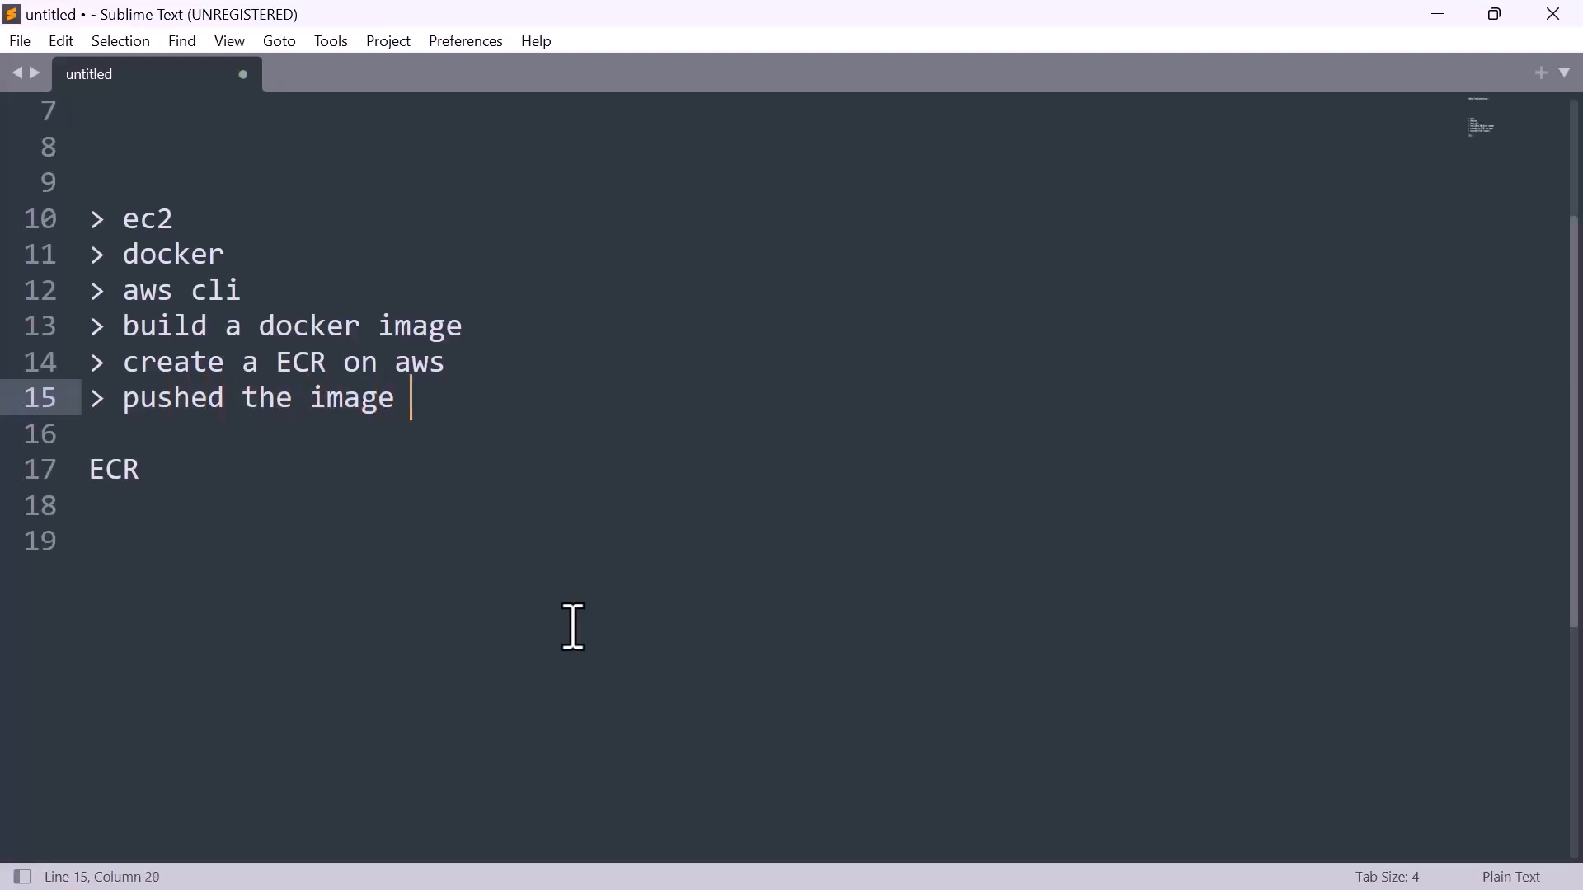
text(to ECR)
- Add the entries "> created a ecs cluster" and "> defined a task defination" to the recap list
key(Return)
text(> )
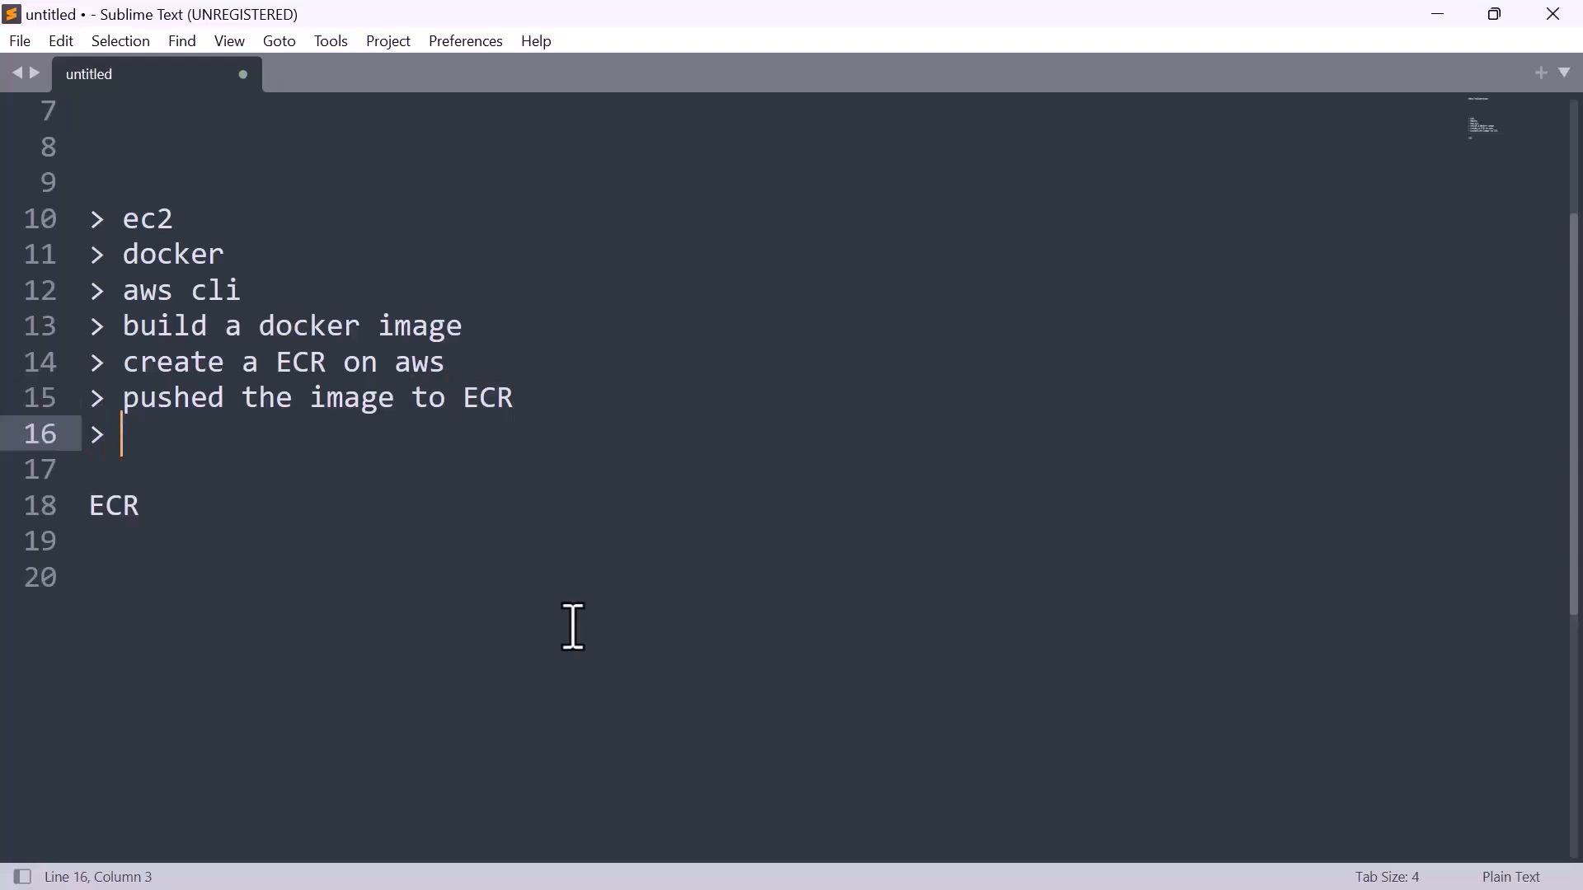
text(created a ecs)
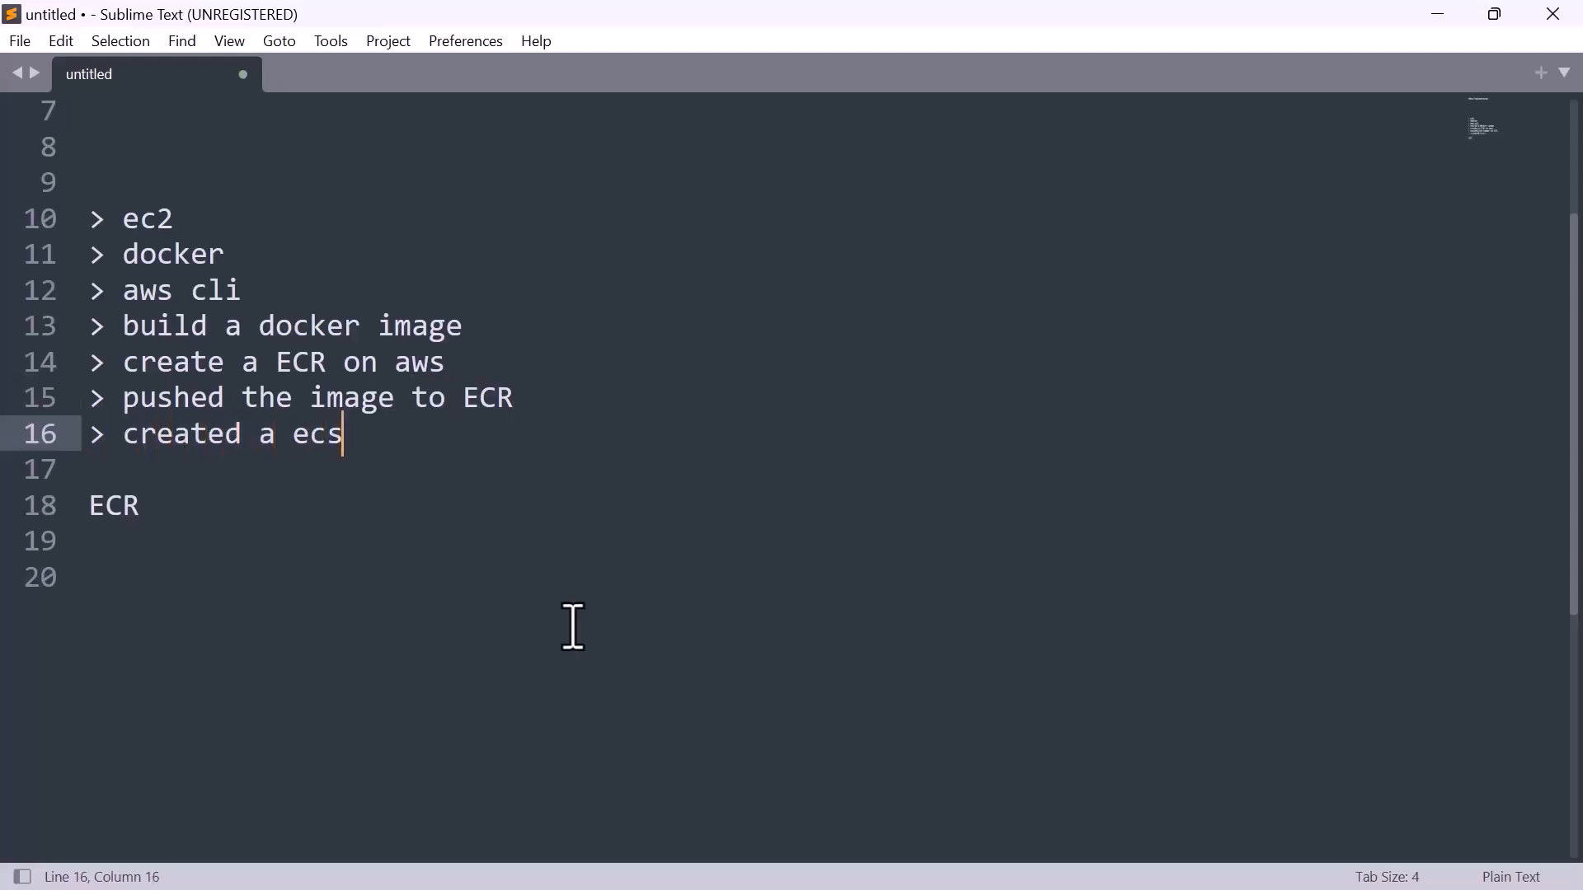
text( cluster)
key(Return)
text(> de)
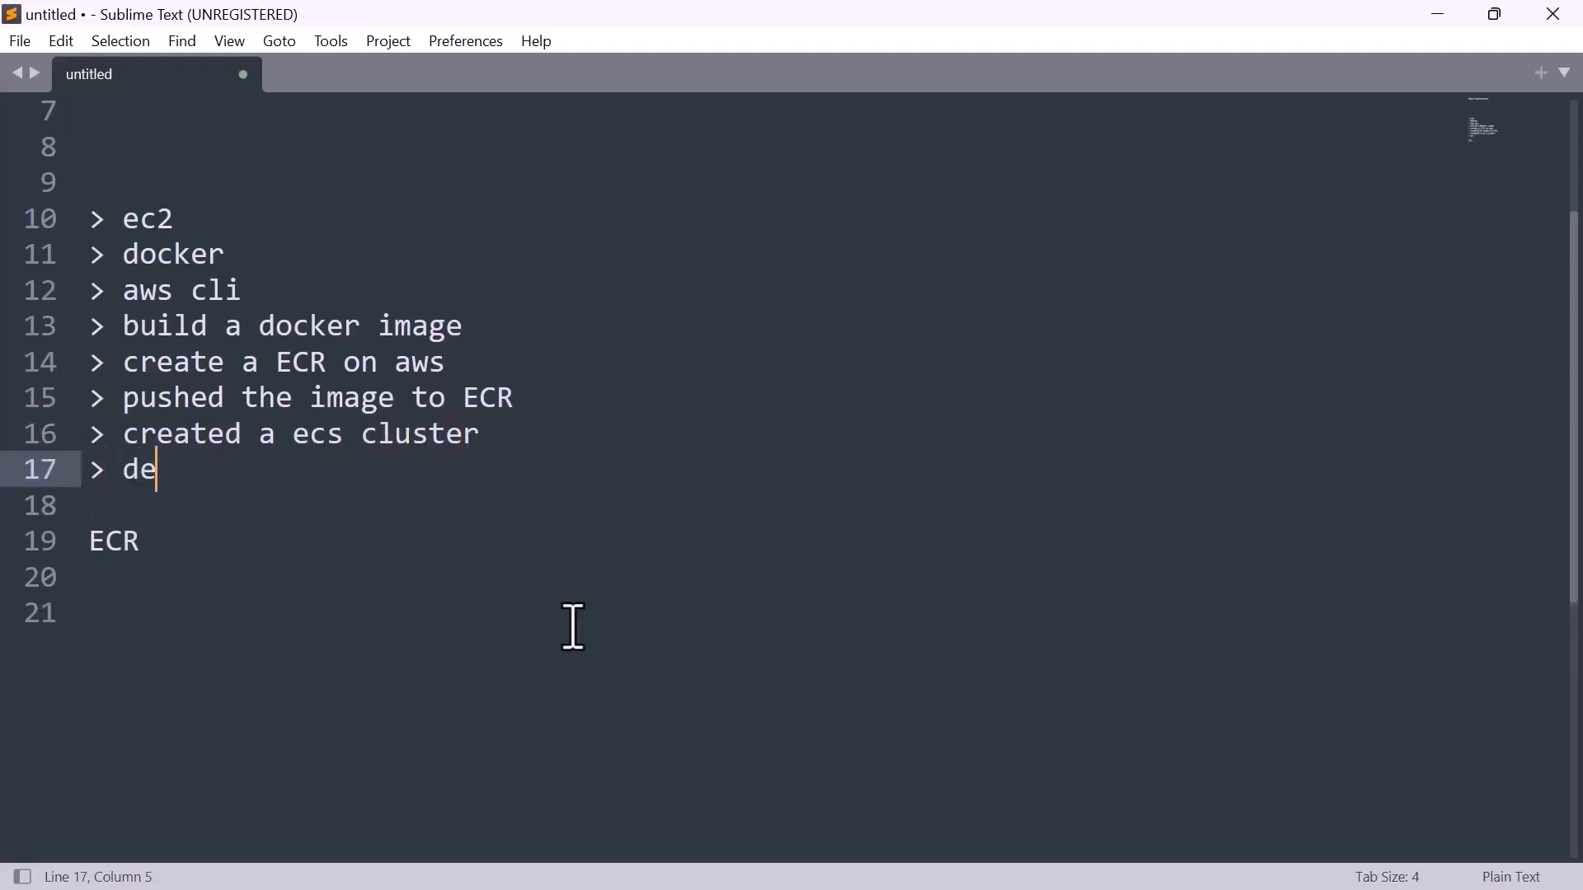
text(fined a tas)
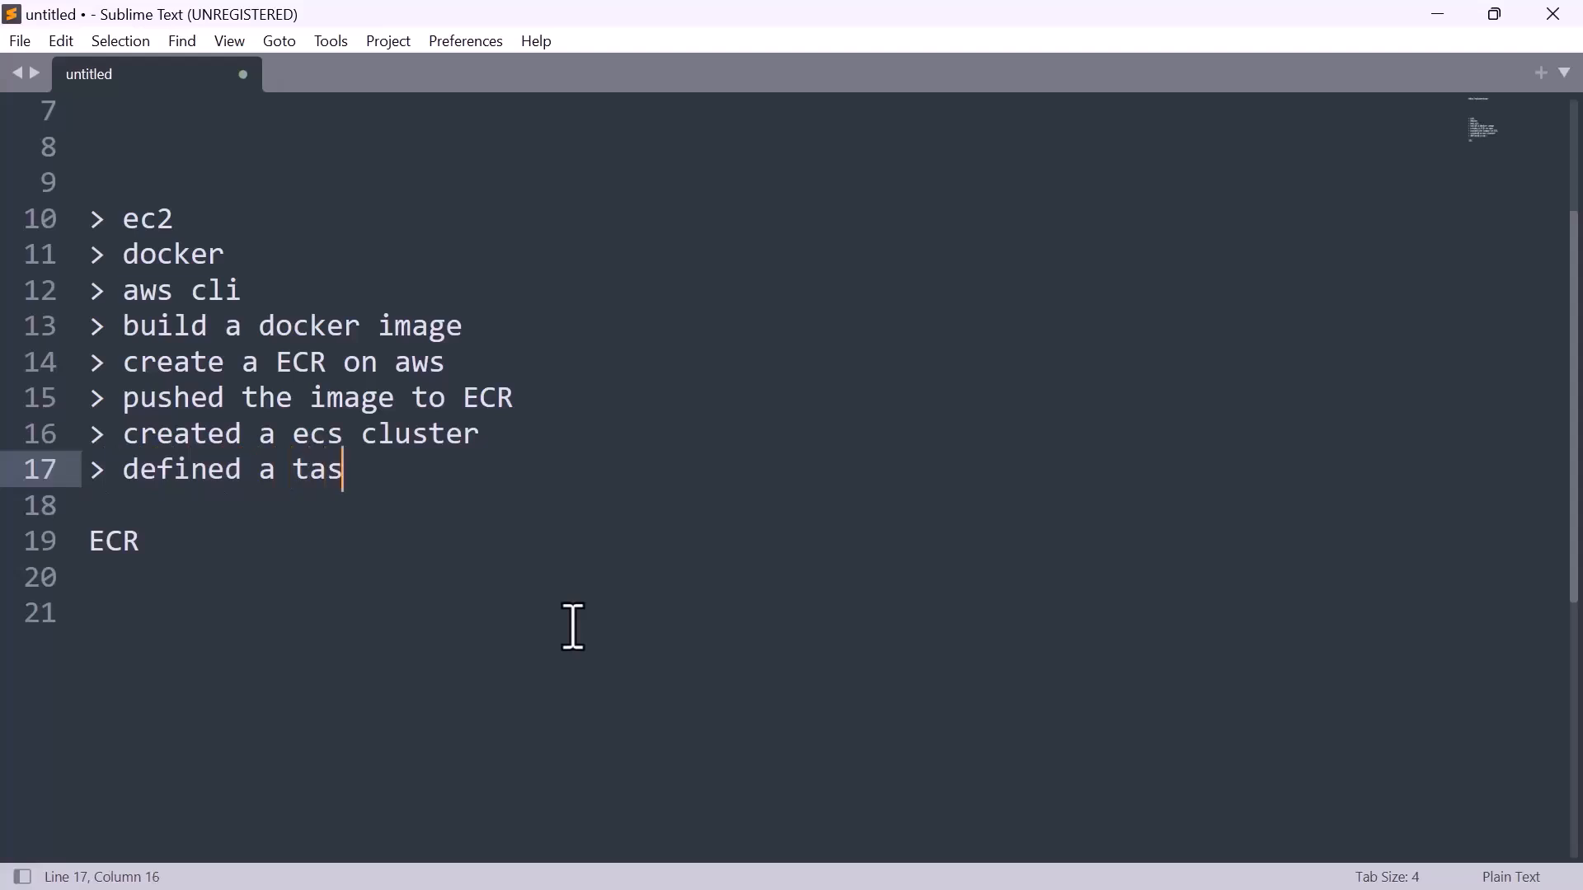
text(k defination)
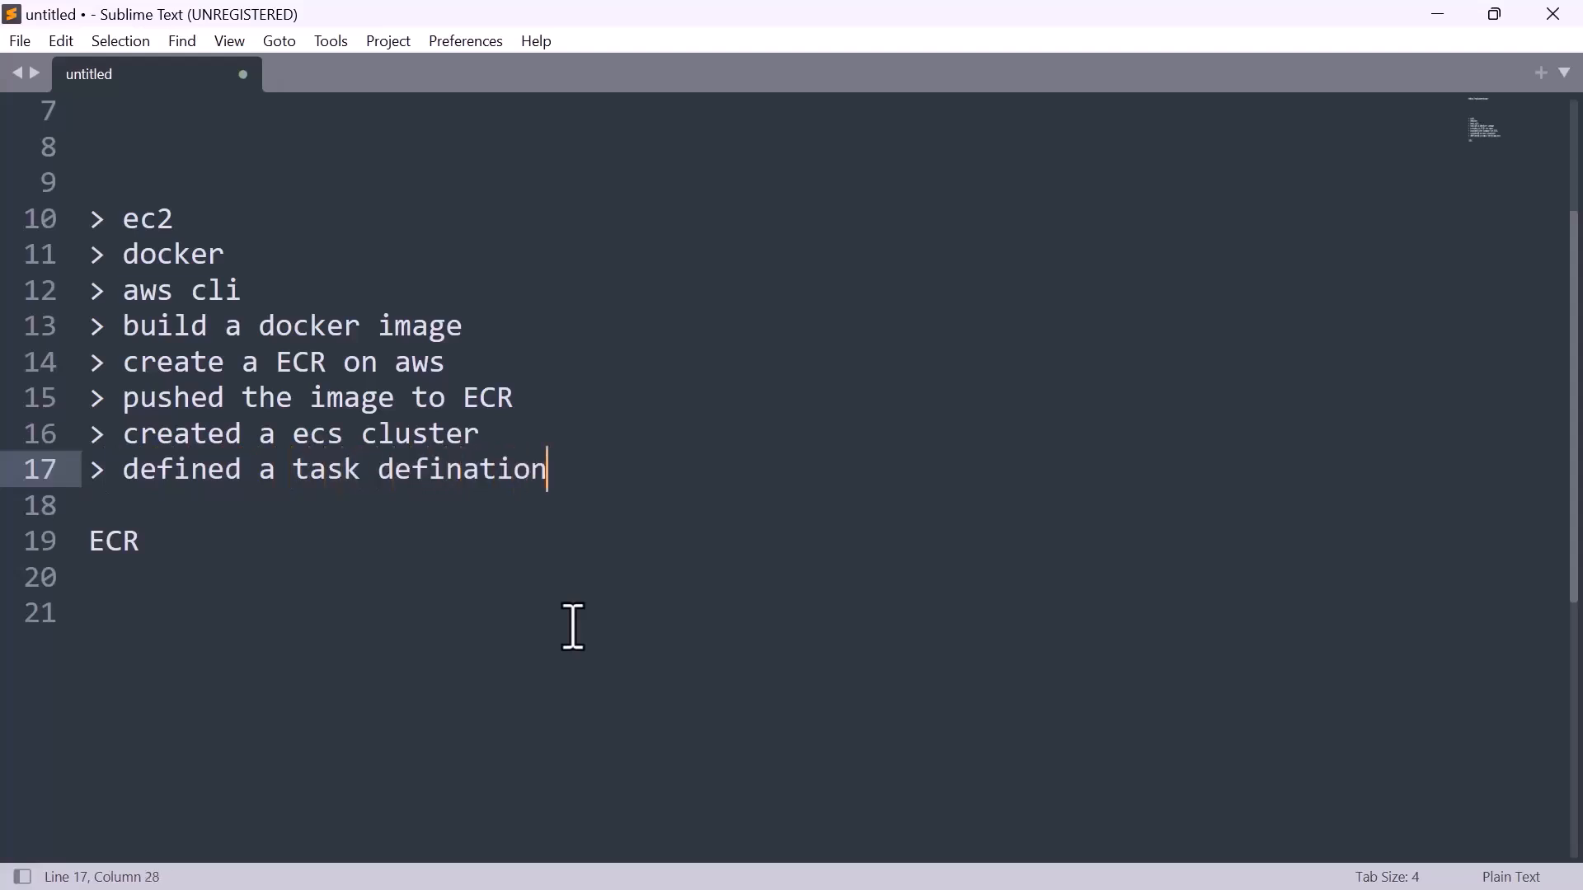
- Finish the recap list with the entry "> Ran a task", correcting the typing errors
key(Return)
text(> Rabn)
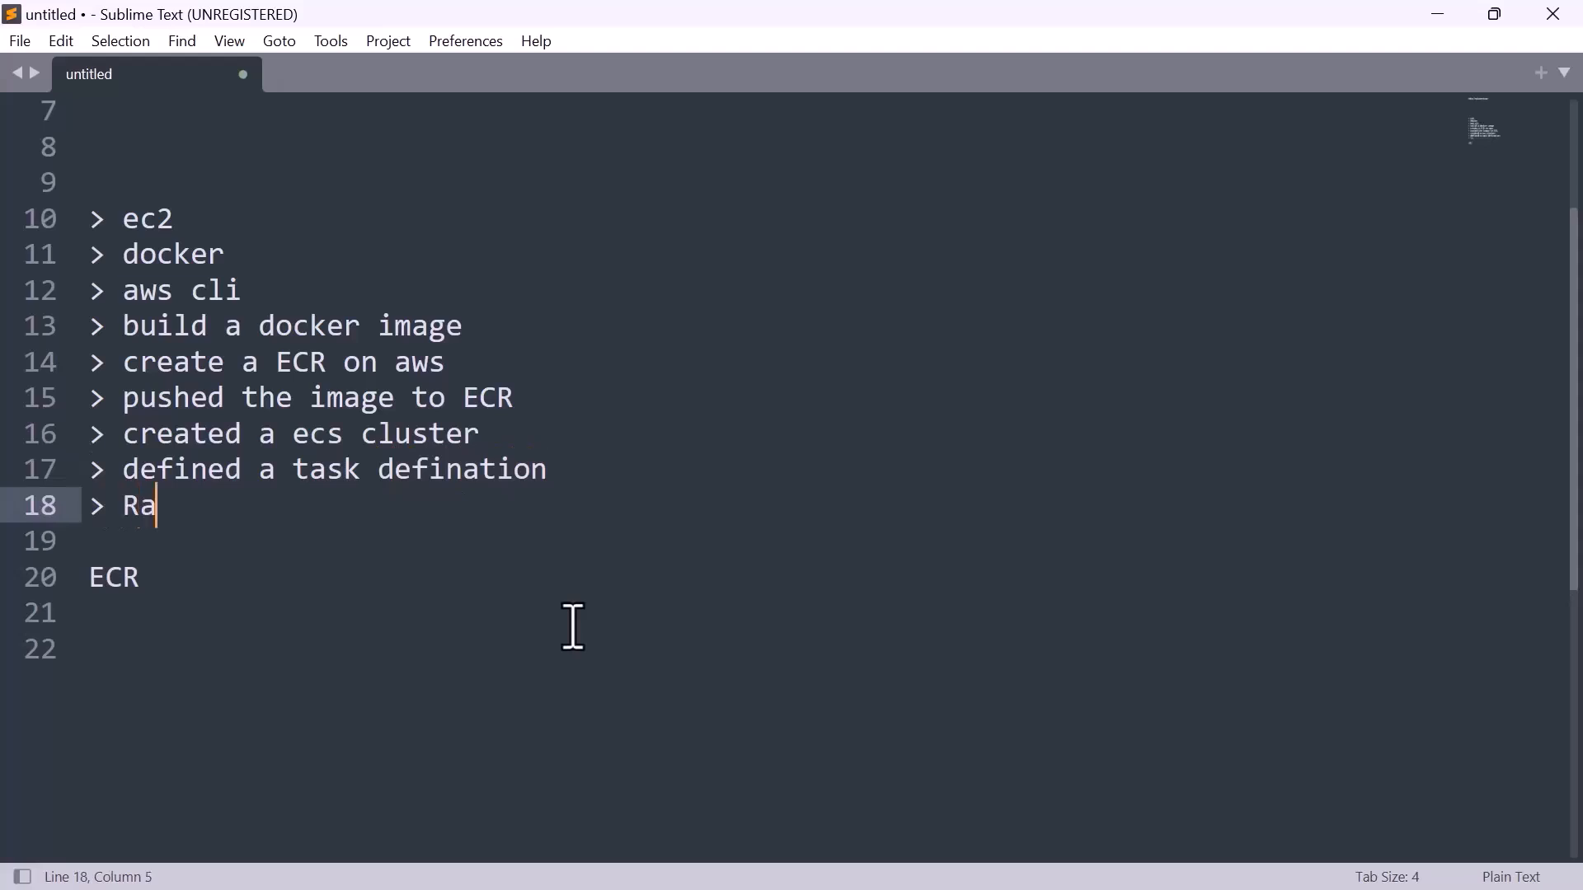
key(BackSpace)
key(BackSpace)
text(n a tras)
key(BackSpace)
key(BackSpace)
key(BackSpace)
text(ask)
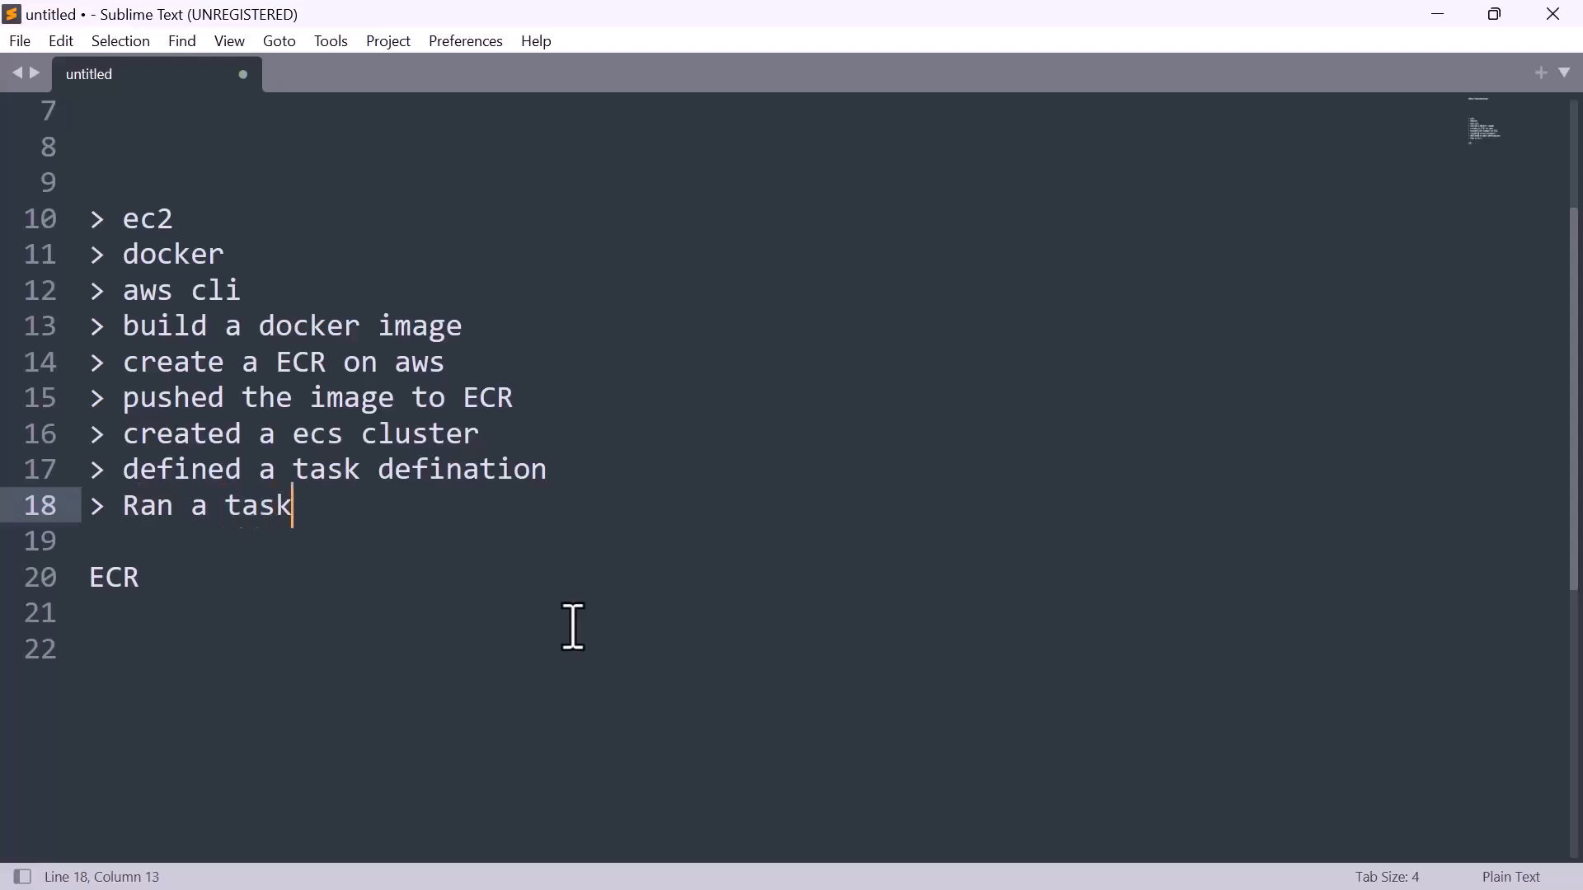
- Insert a dashed separator line between the recap list and the ECR line, with blank lines around it
key(Return)
key(Return)
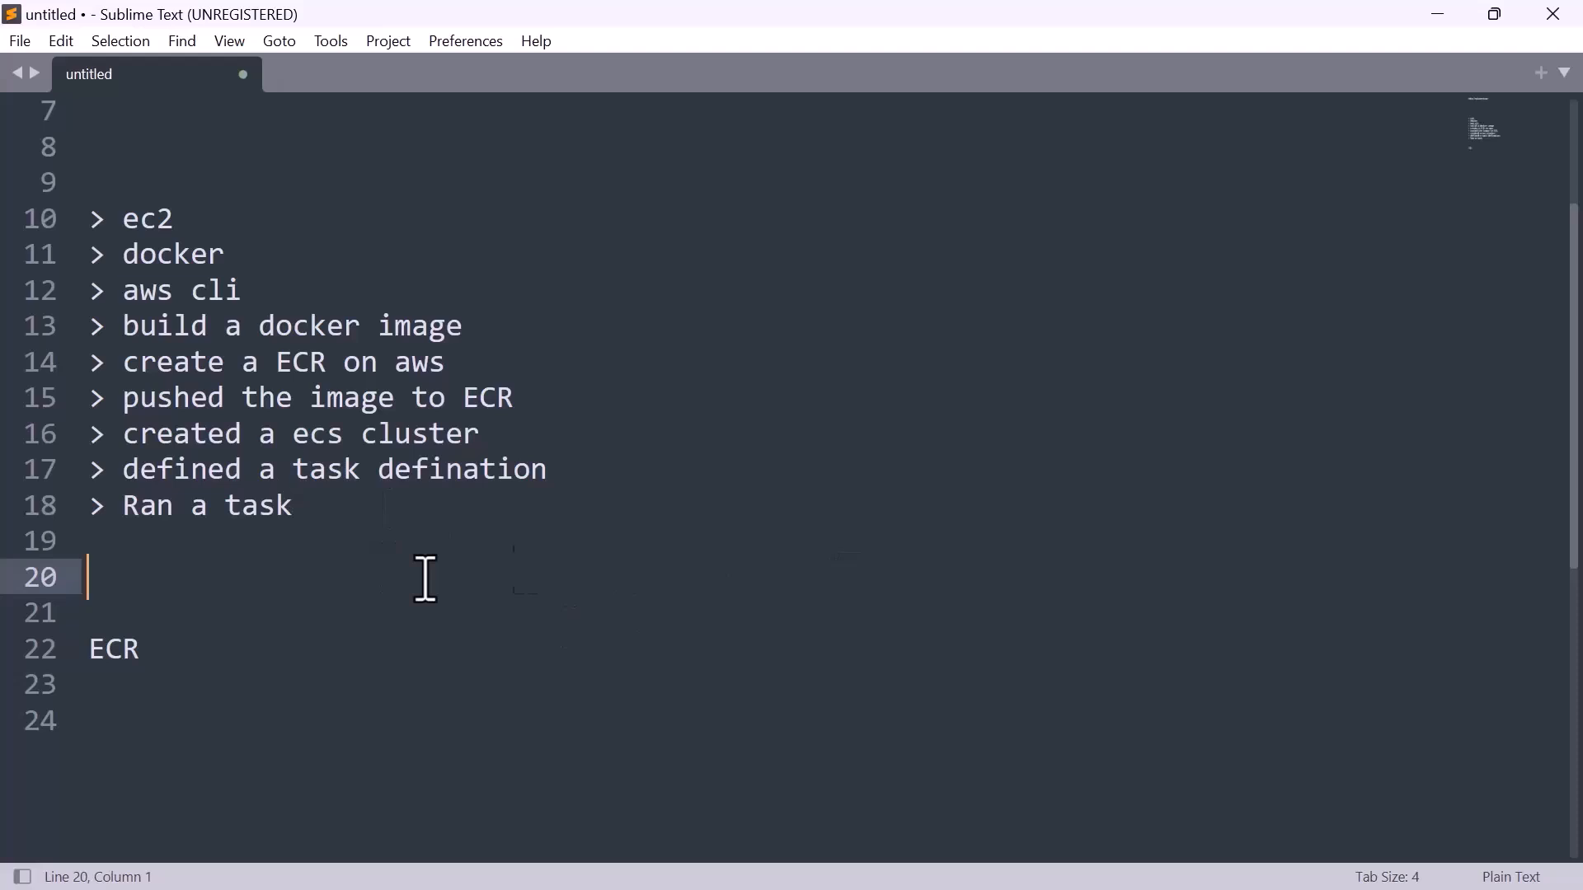
key(Up)
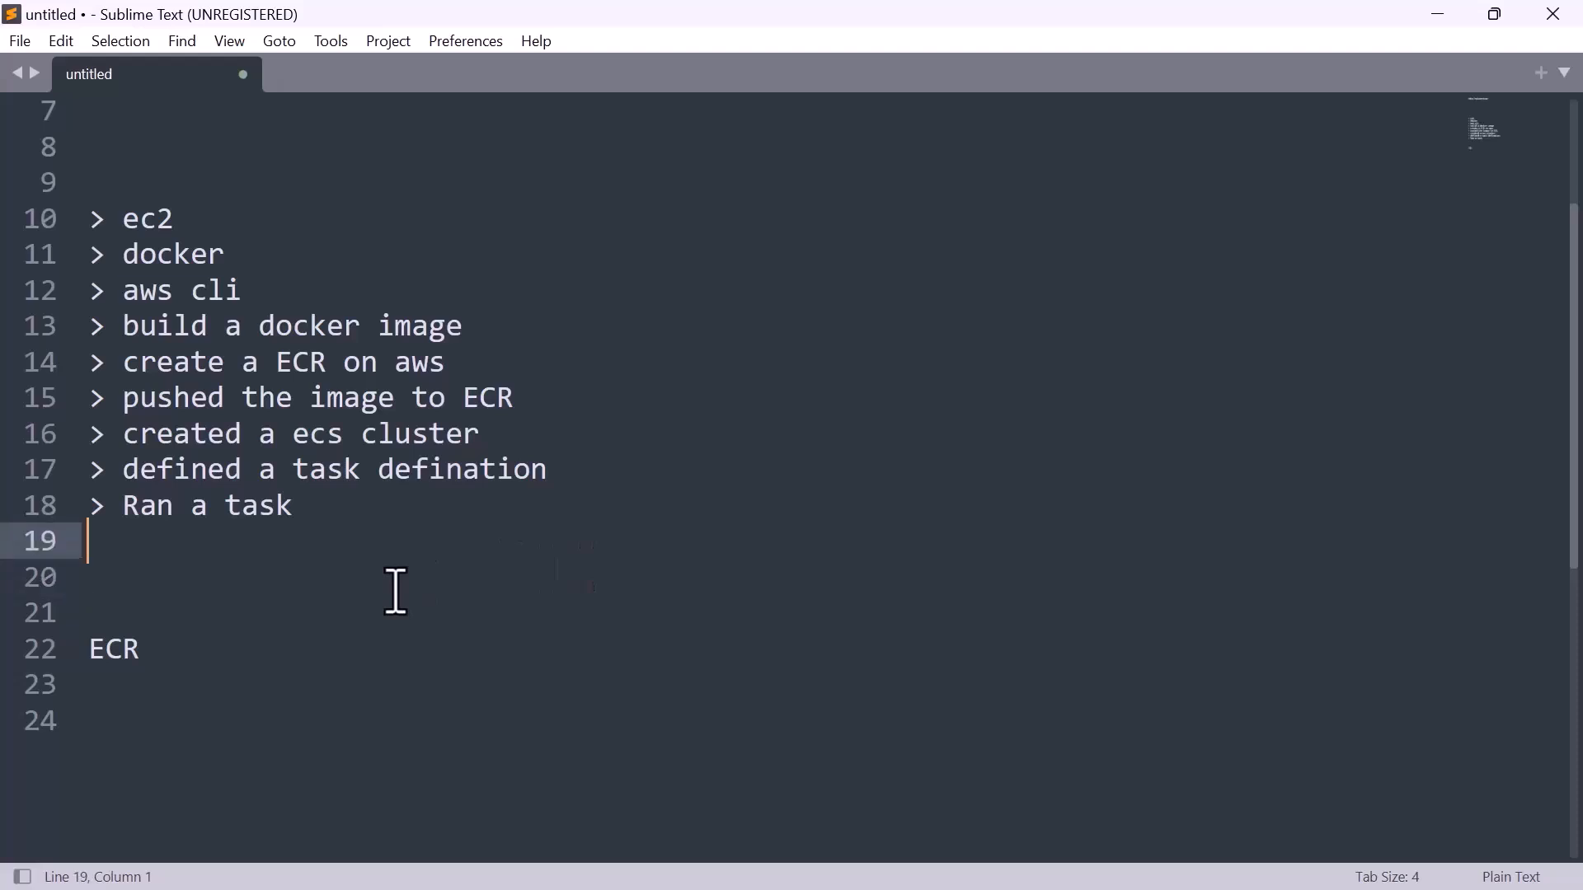
key(Return)
text(-----------------------------------------------)
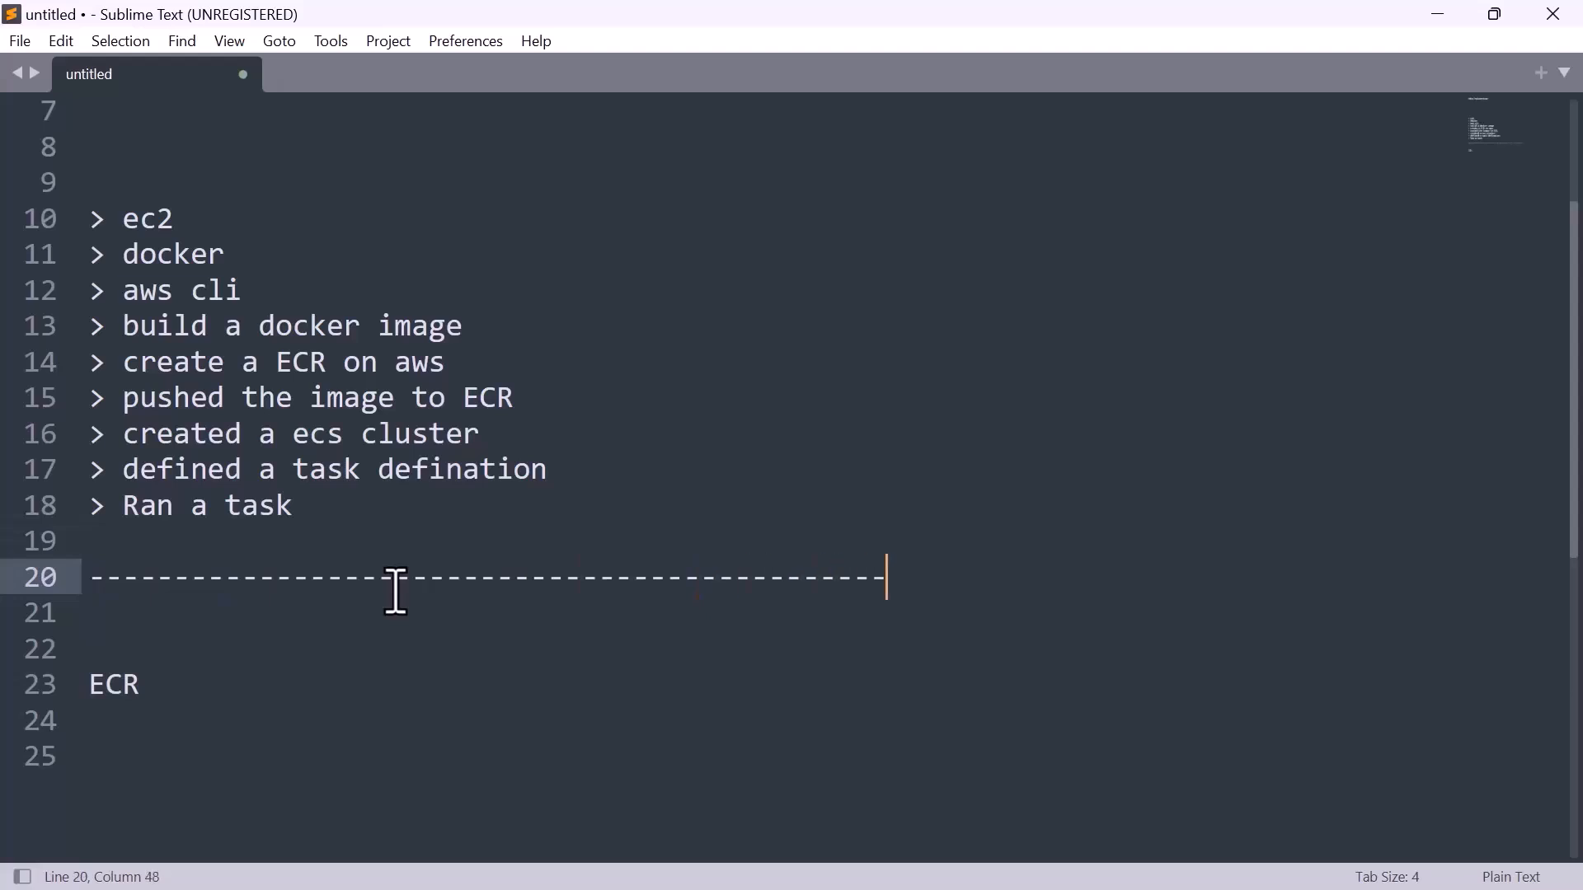